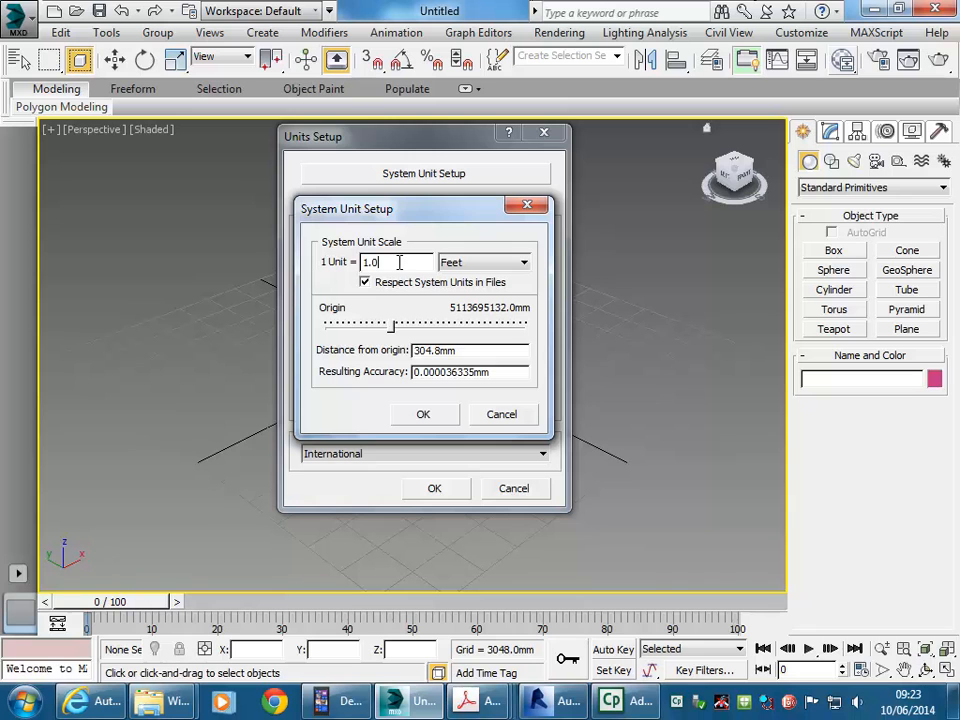
# Step: Check the system unit scale choices, discard that dialog, and accept the units setup with metric Millimeters as the display unit
pyautogui.click(455, 262)
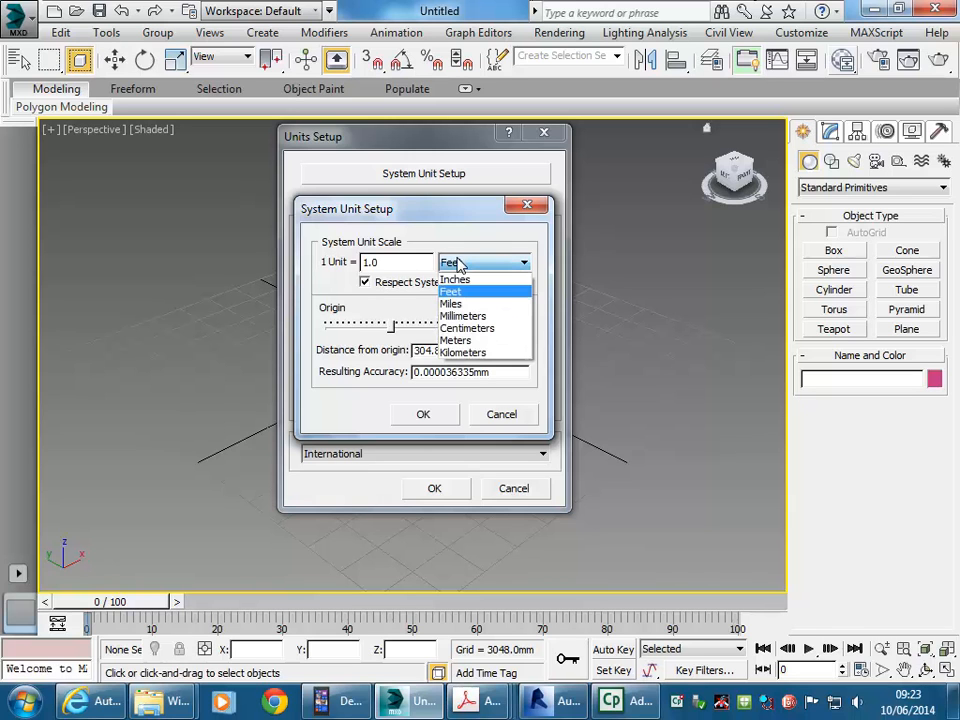
pyautogui.click(468, 291)
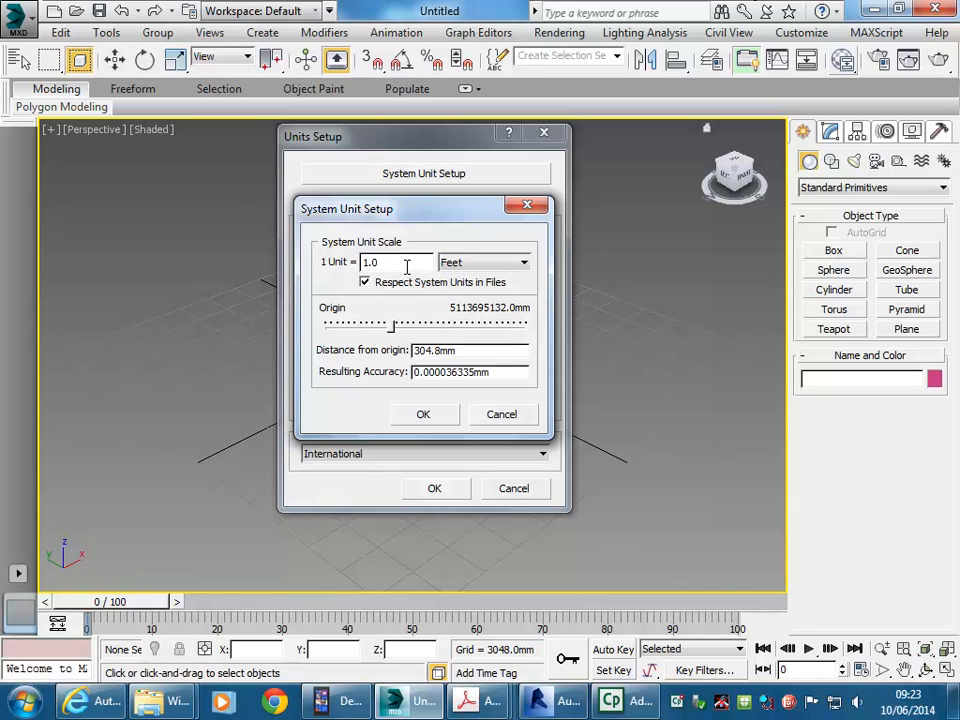
pyautogui.click(503, 415)
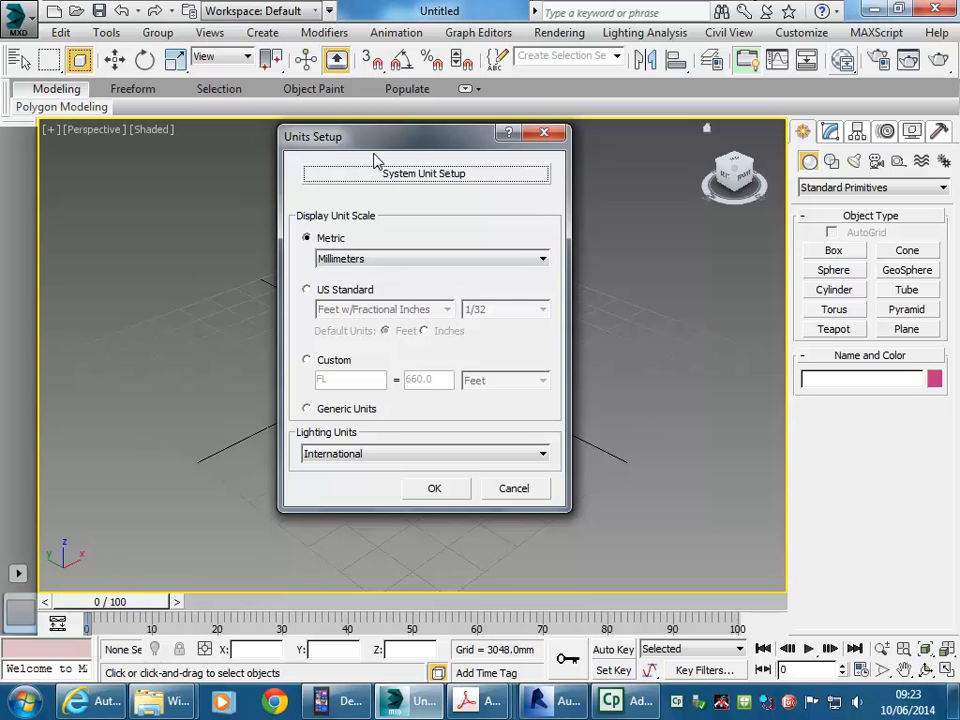
pyautogui.click(430, 488)
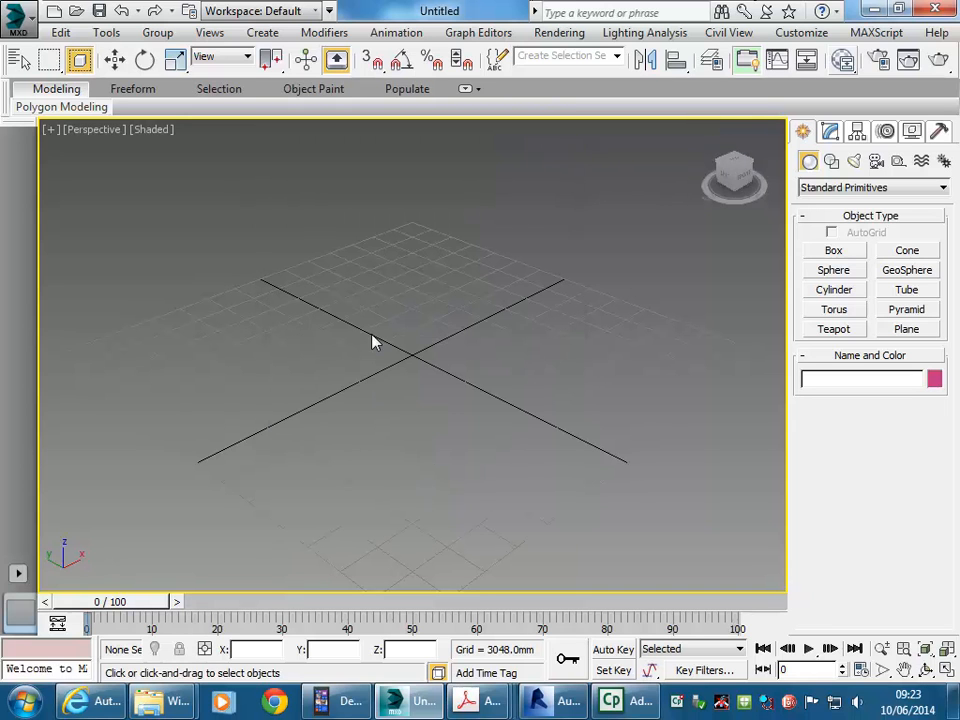
# Step: Reset the scene to start from an empty file
pyautogui.click(12, 30)
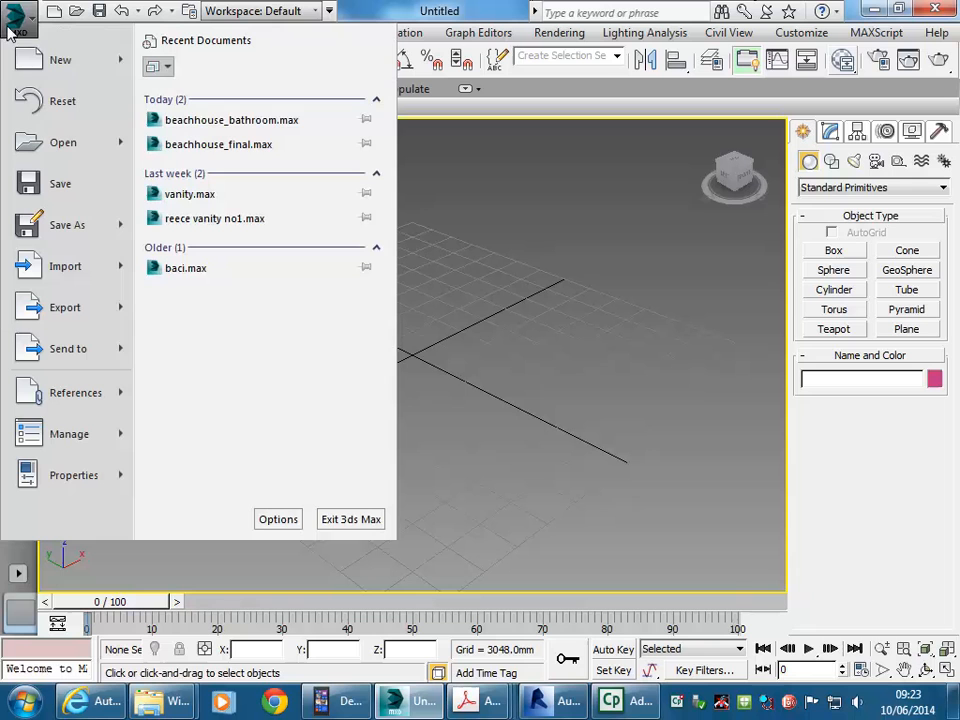
pyautogui.click(57, 104)
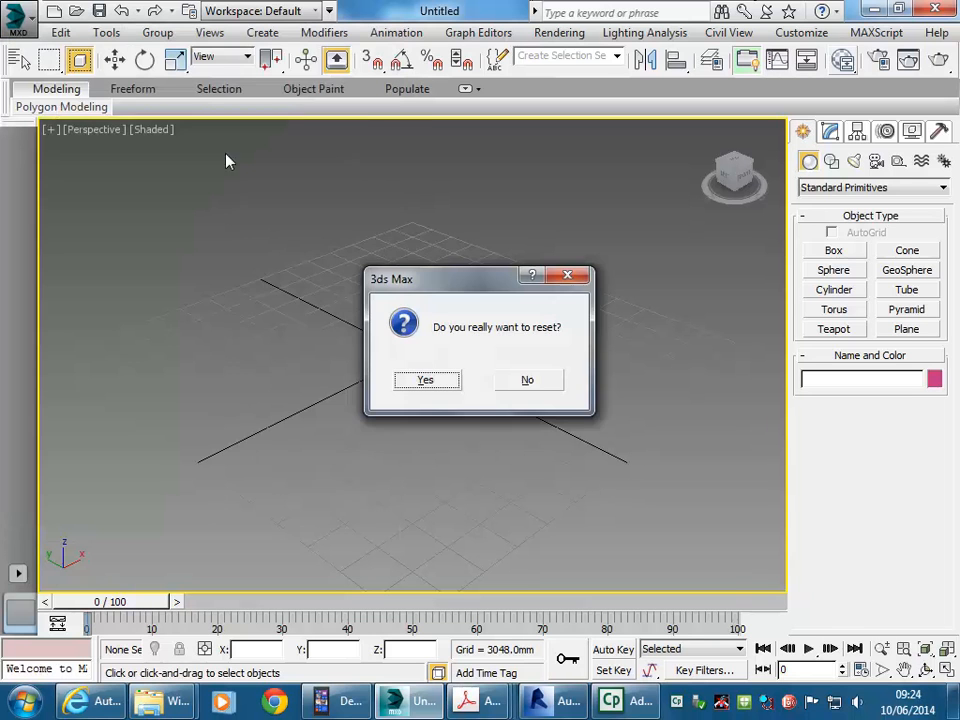
pyautogui.click(449, 385)
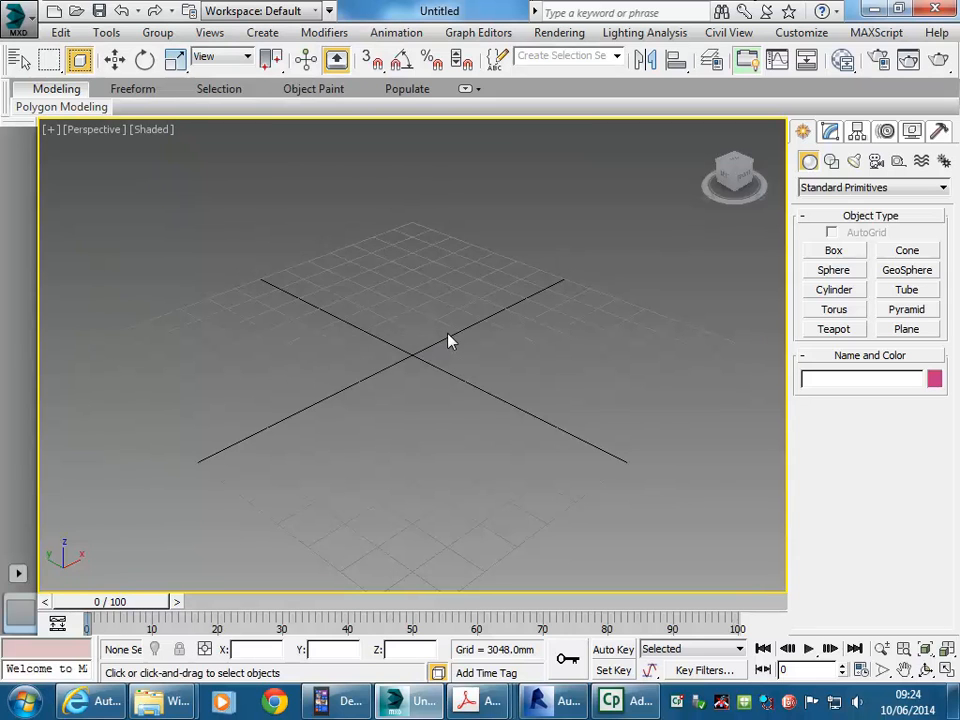
# Step: Create a ground plane covering the whole home grid, about 45334 mm long and 43981 mm wide
pyautogui.click(851, 252)
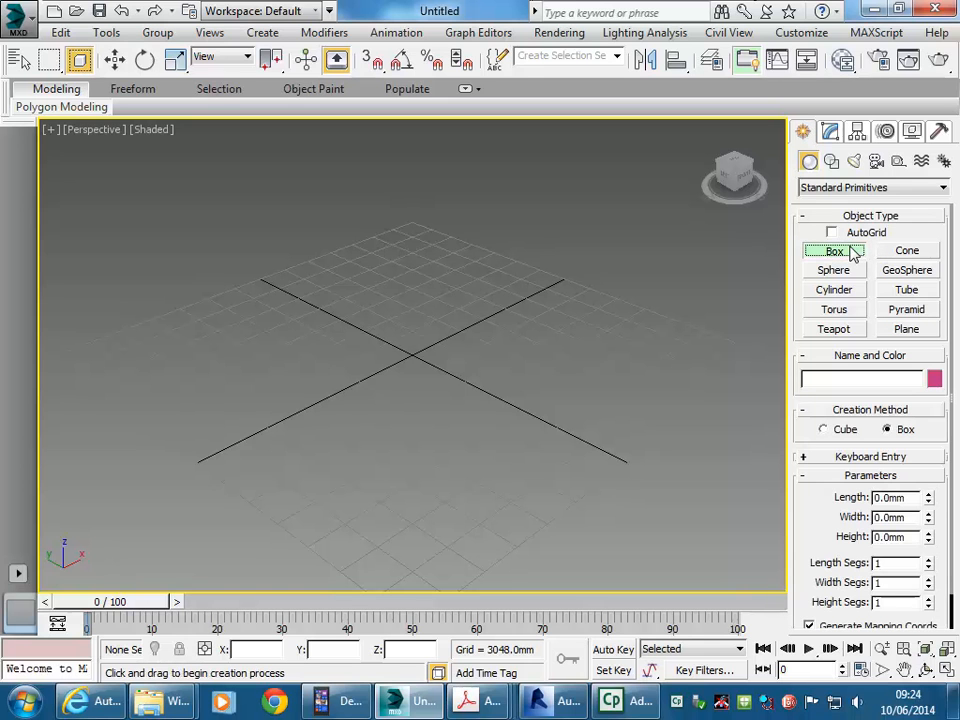
pyautogui.click(912, 330)
pyautogui.scroll(-3, 154, 354)
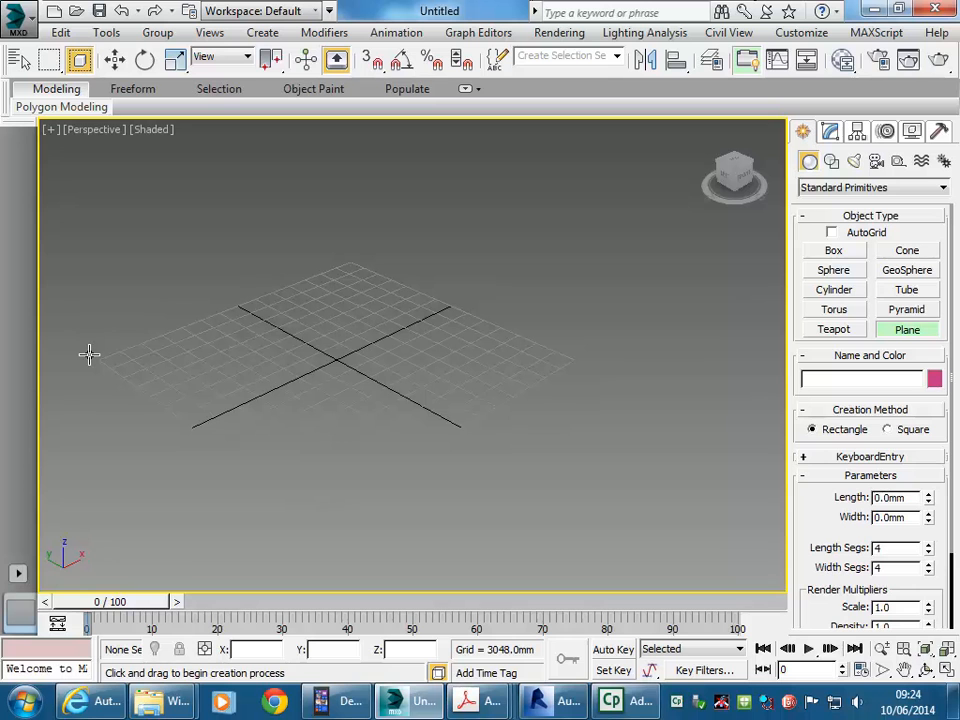
pyautogui.moveTo(89, 354); pyautogui.dragTo(584, 358)
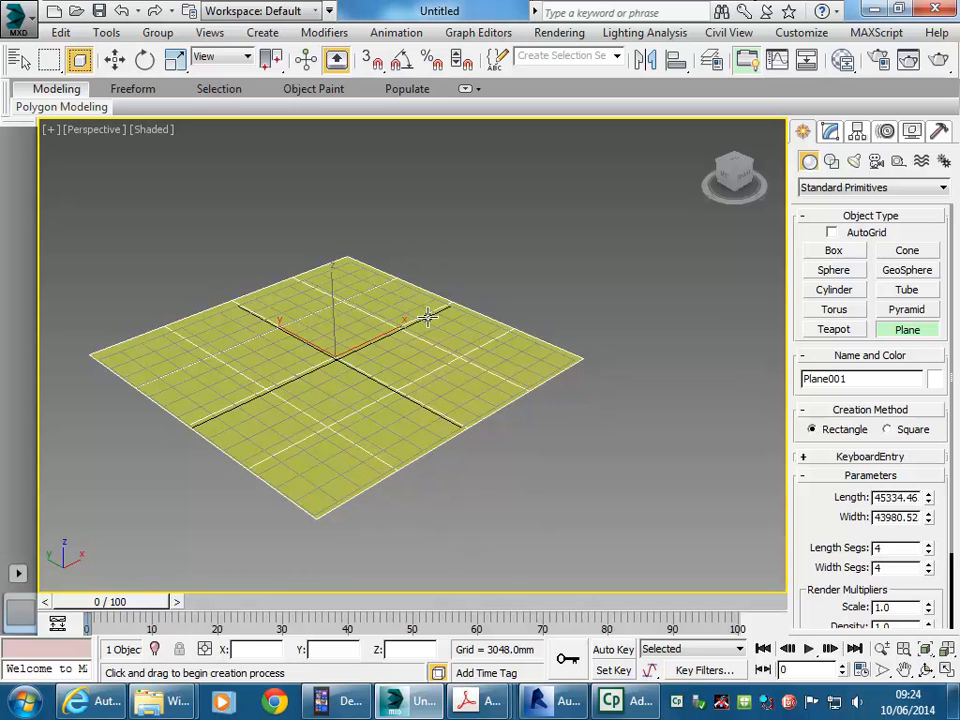
# Step: Create a box on the back half of the plane, about 14736 mm long, 4837 mm wide and 11716 mm high
pyautogui.scroll(3, 315, 381)
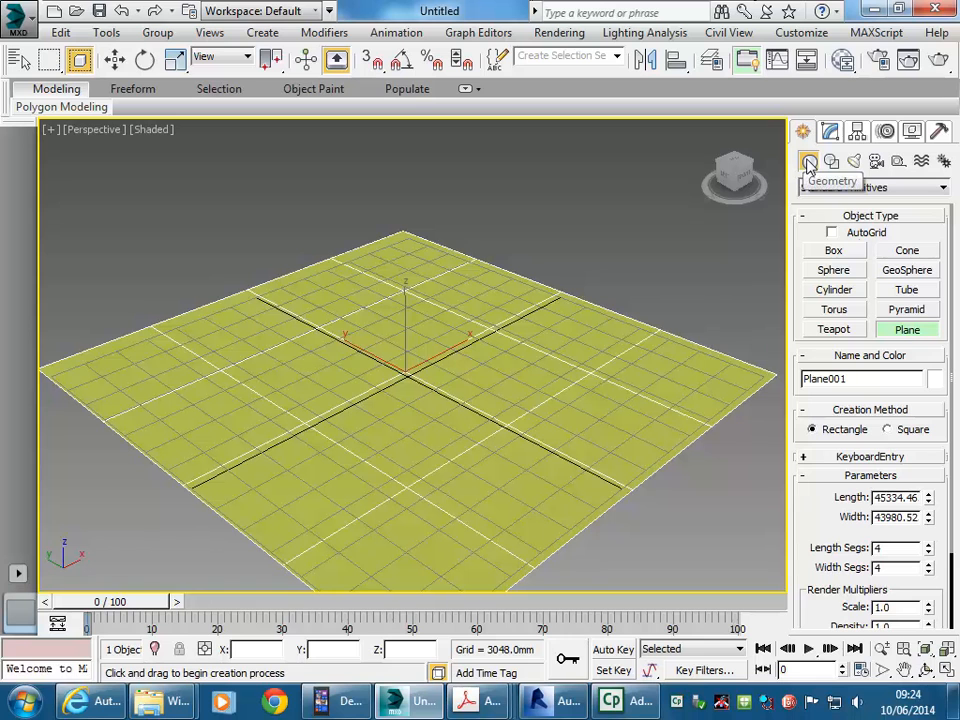
pyautogui.click(850, 253)
pyautogui.moveTo(405, 353); pyautogui.dragTo(391, 366, button='middle')
pyautogui.moveTo(396, 306)
pyautogui.mouseDown()
pyautogui.moveTo(506, 384)
pyautogui.moveTo(476, 384)
pyautogui.mouseUp()
pyautogui.click(469, 264)
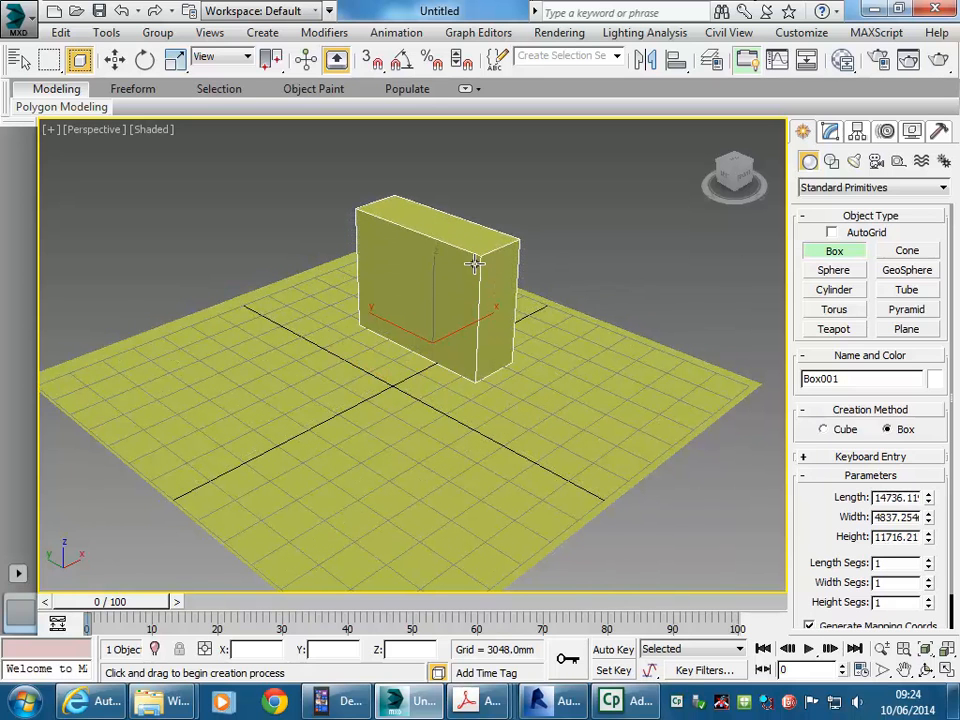
# Step: Create a cylinder on the plane beside the box, with a radius of about 4102 mm and a height of about 16713 mm
pyautogui.click(834, 270)
pyautogui.click(834, 289)
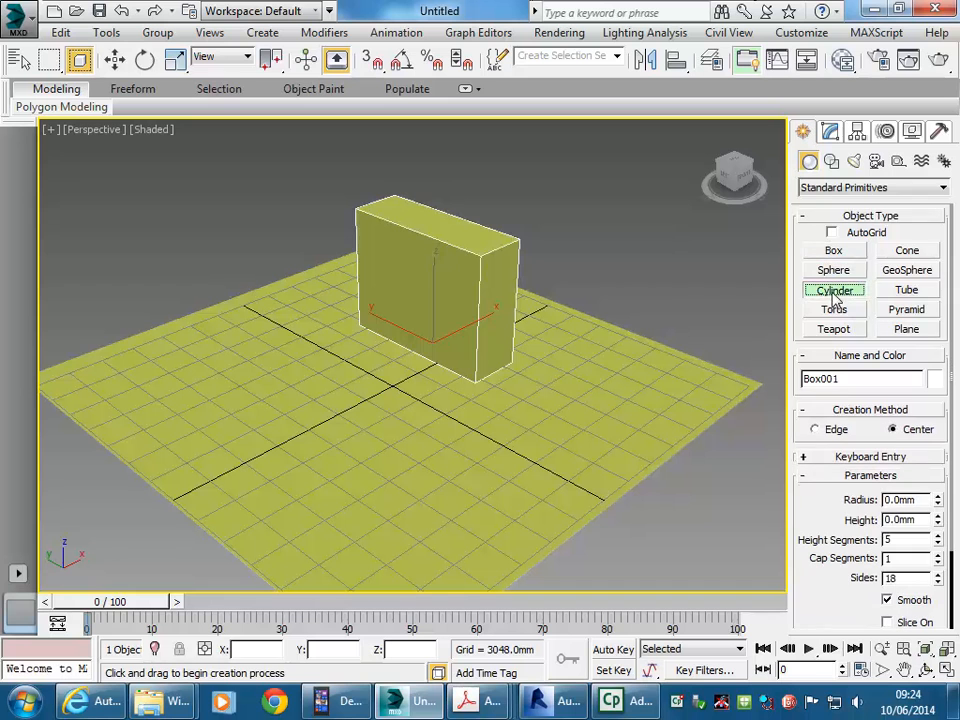
pyautogui.moveTo(251, 415); pyautogui.dragTo(245, 390)
pyautogui.click(229, 190)
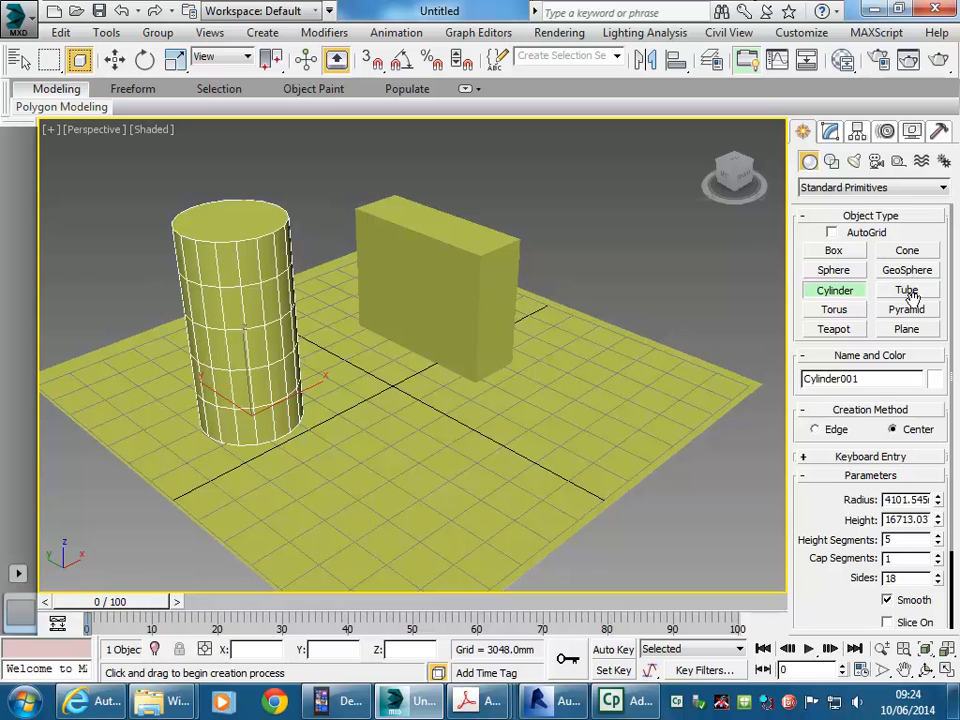
# Step: Create a teapot with a radius of about 3567 mm on the plane in front of the box, and deselect it
pyautogui.click(838, 329)
pyautogui.moveTo(551, 452); pyautogui.dragTo(515, 440)
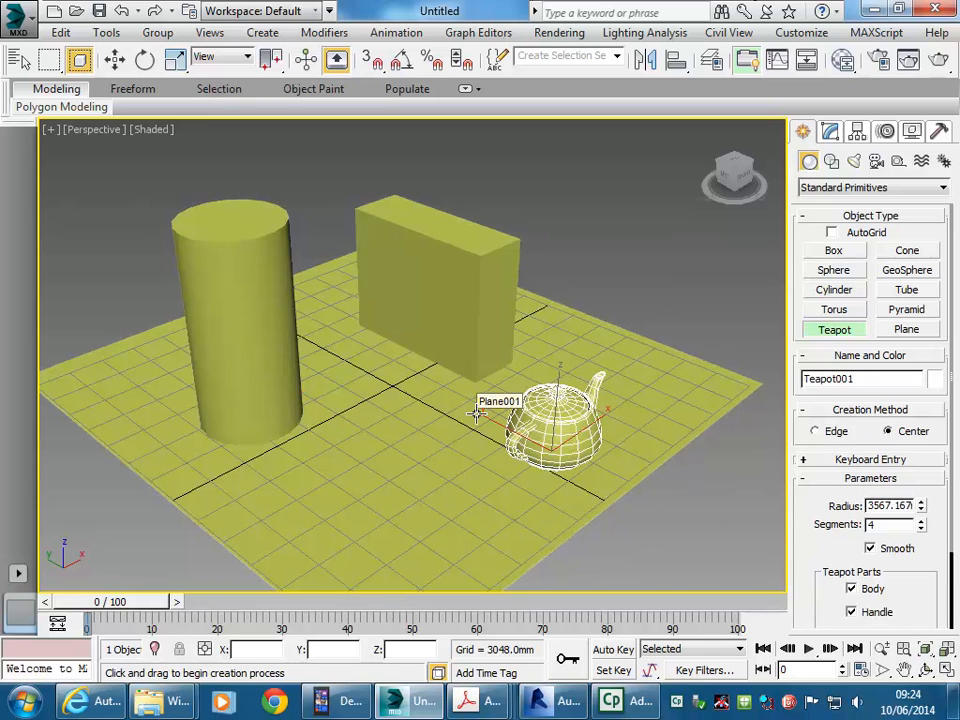
pyautogui.moveTo(375, 403); pyautogui.dragTo(357, 405, button='middle')
pyautogui.rightClick(356, 408)
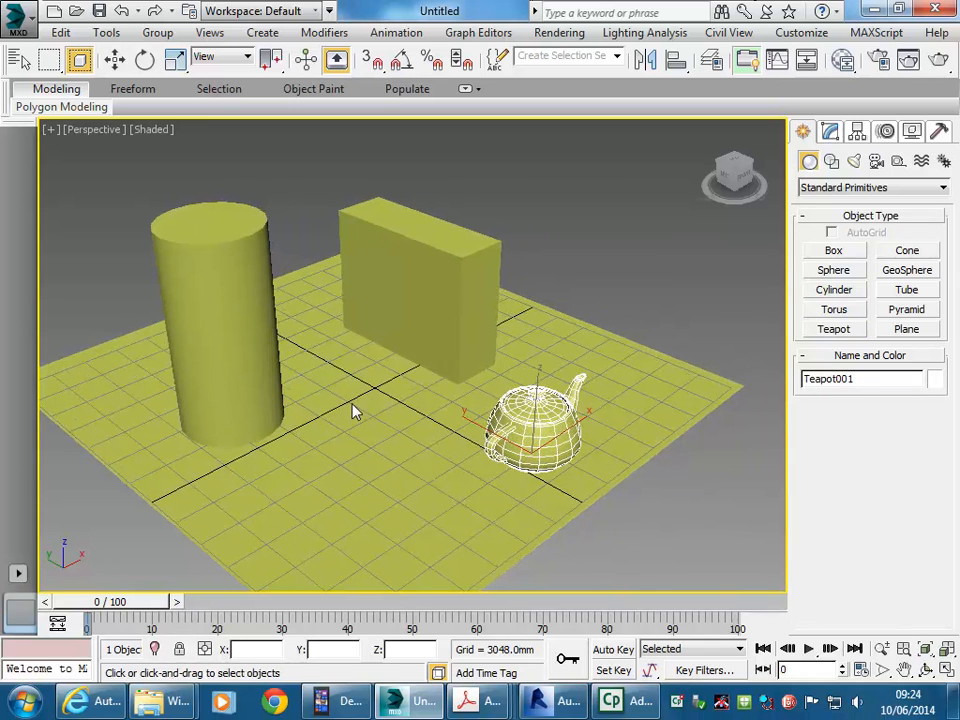
pyautogui.moveTo(386, 356)
pyautogui.keyDown('alt'); pyautogui.mouseDown(button='middle')
pyautogui.moveTo(364, 357)
pyautogui.moveTo(381, 369)
pyautogui.mouseUp(button='middle'); pyautogui.keyUp('alt')
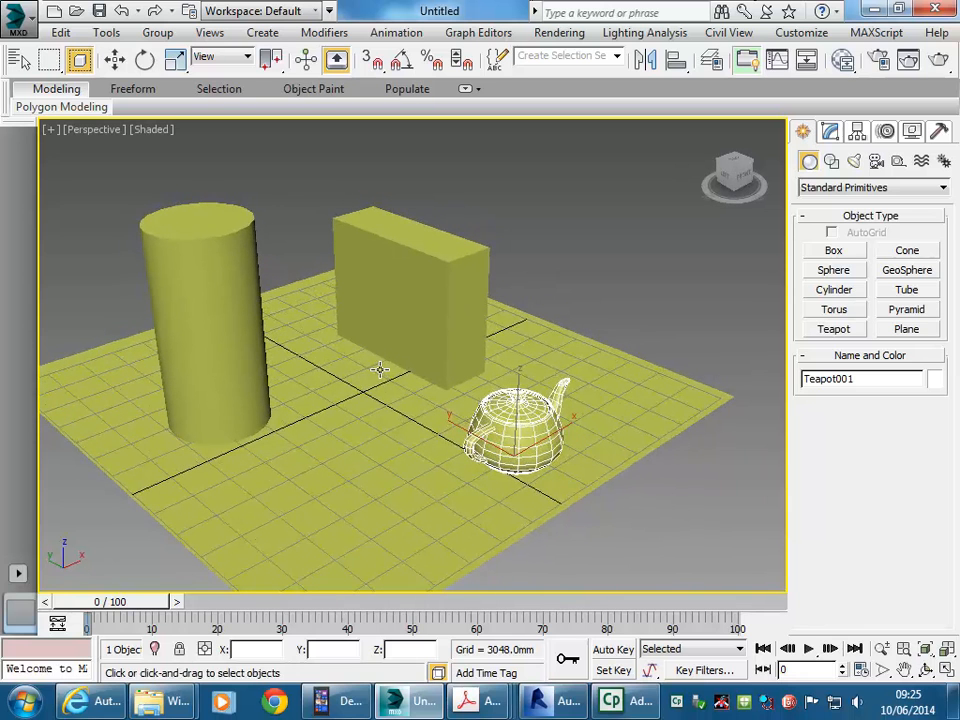
pyautogui.click(275, 243)
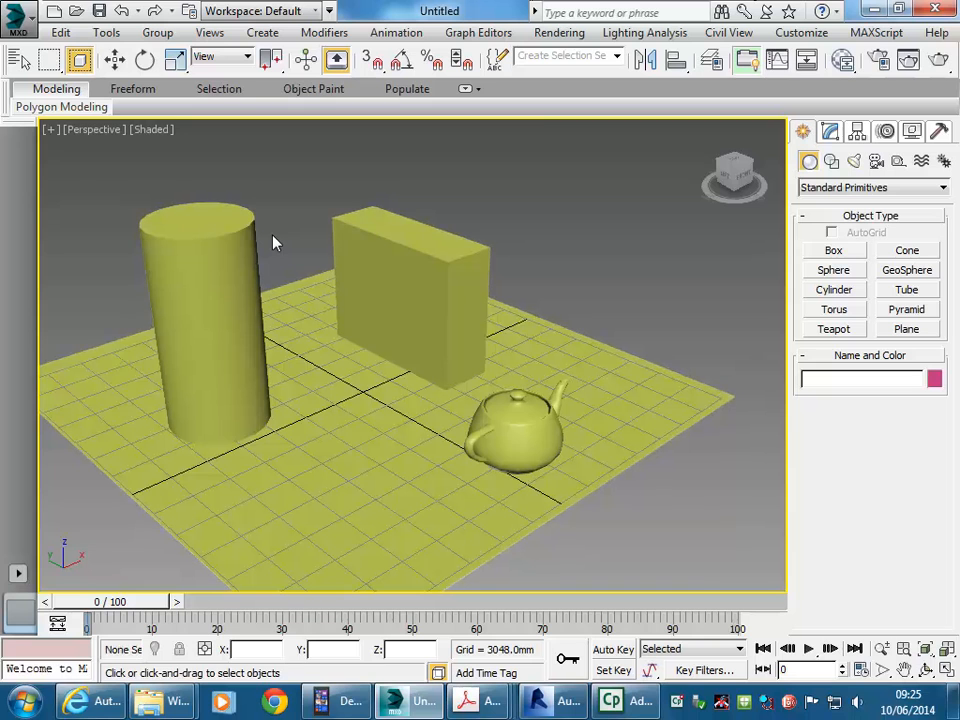
# Step: Switch the initial tool settings to Max.mentalray with the DefaultUI scheme using the Custom UI and Defaults Switcher
pyautogui.click(801, 33)
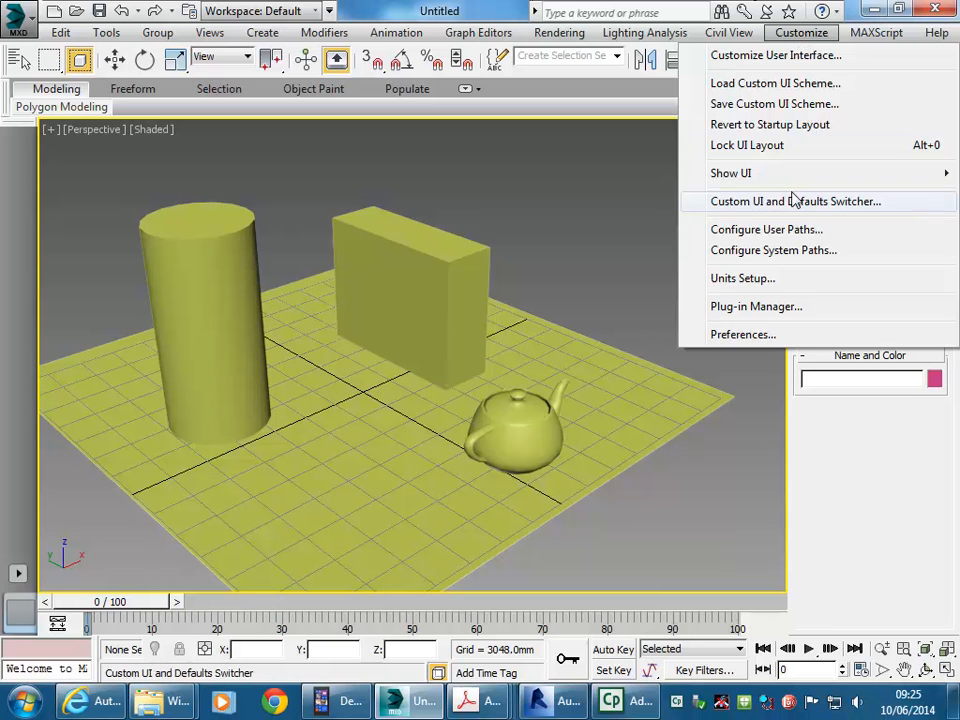
pyautogui.click(735, 203)
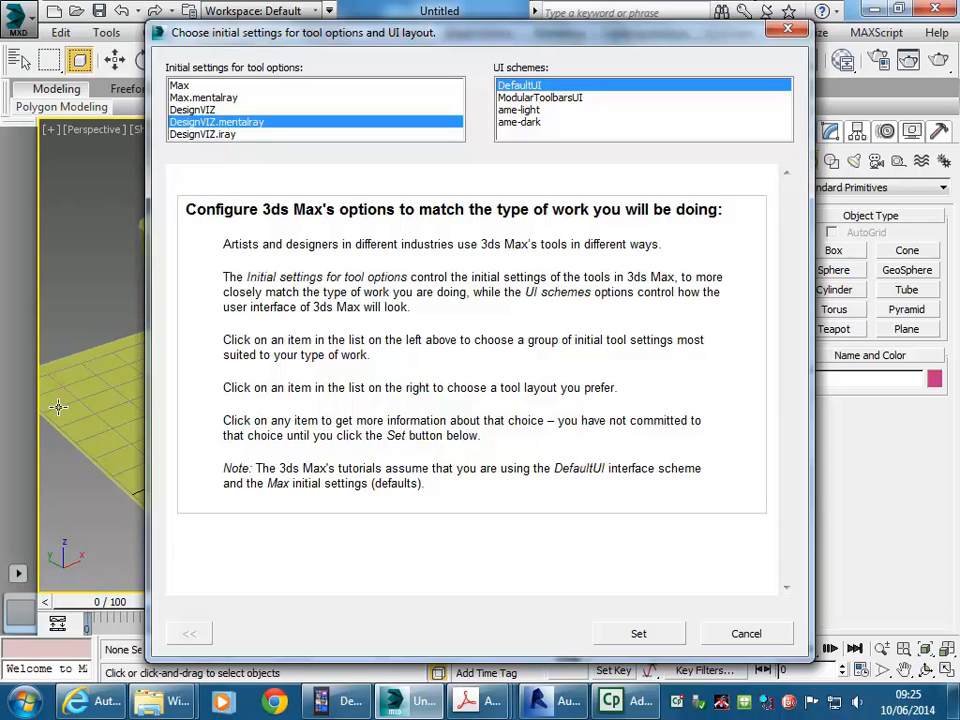
pyautogui.click(203, 98)
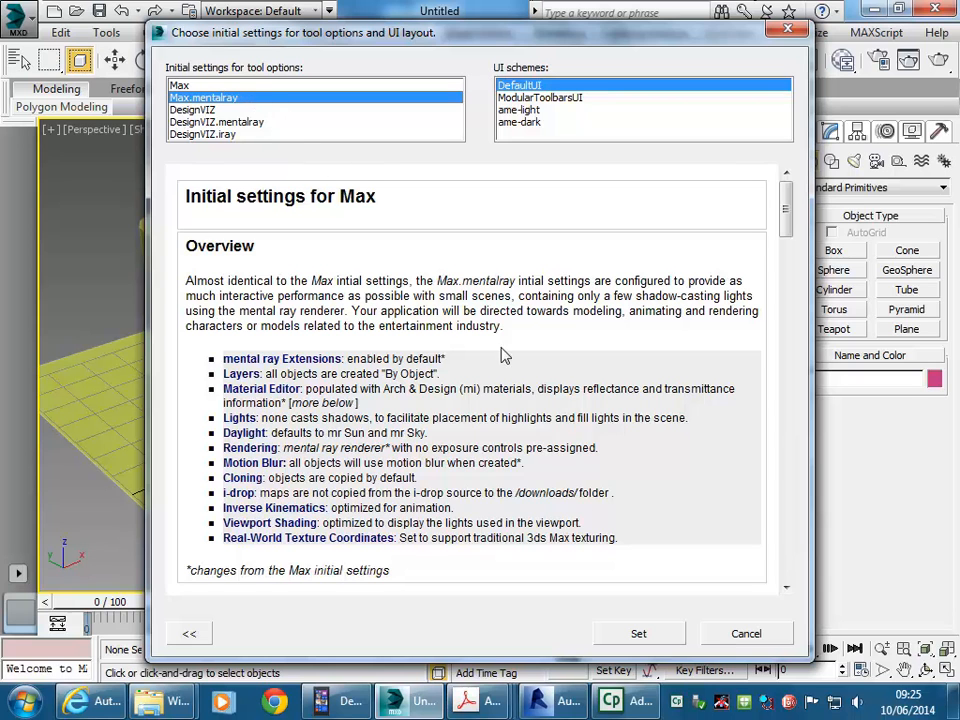
pyautogui.click(638, 633)
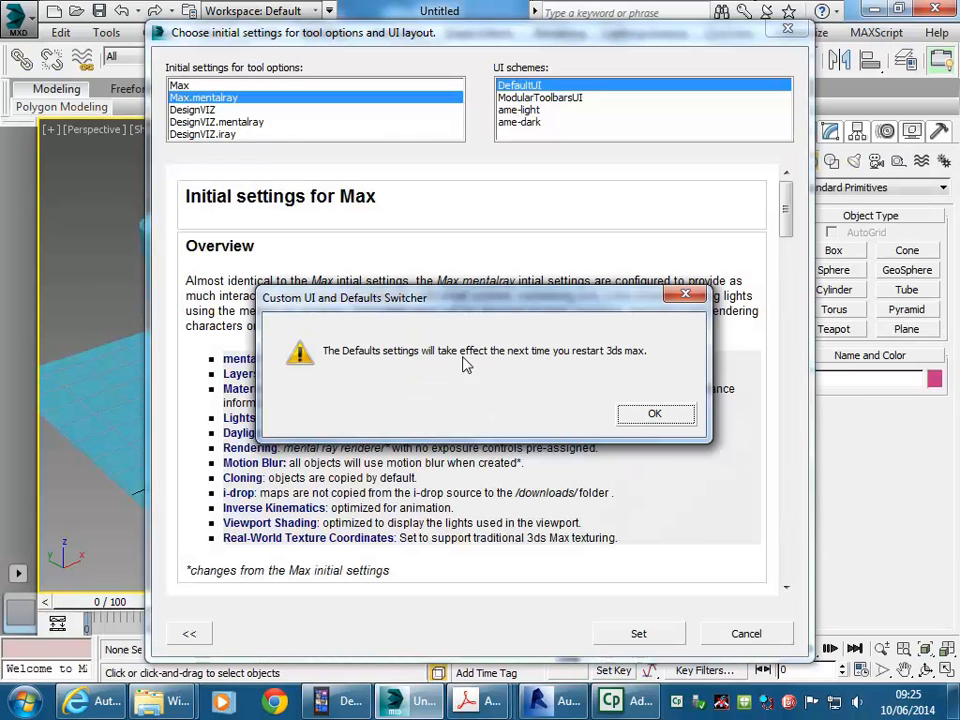
pyautogui.click(656, 416)
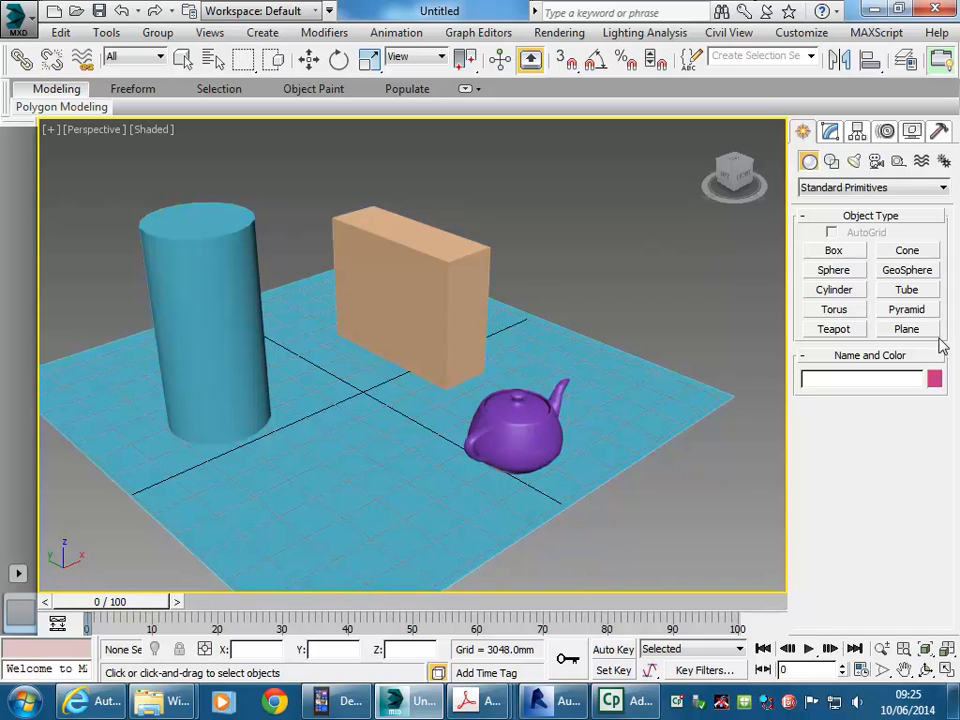
# Step: Create a pointed cone behind the teapot near the plane's corner, with a base radius of about 3994 mm and a height of about 13780 mm
pyautogui.click(907, 290)
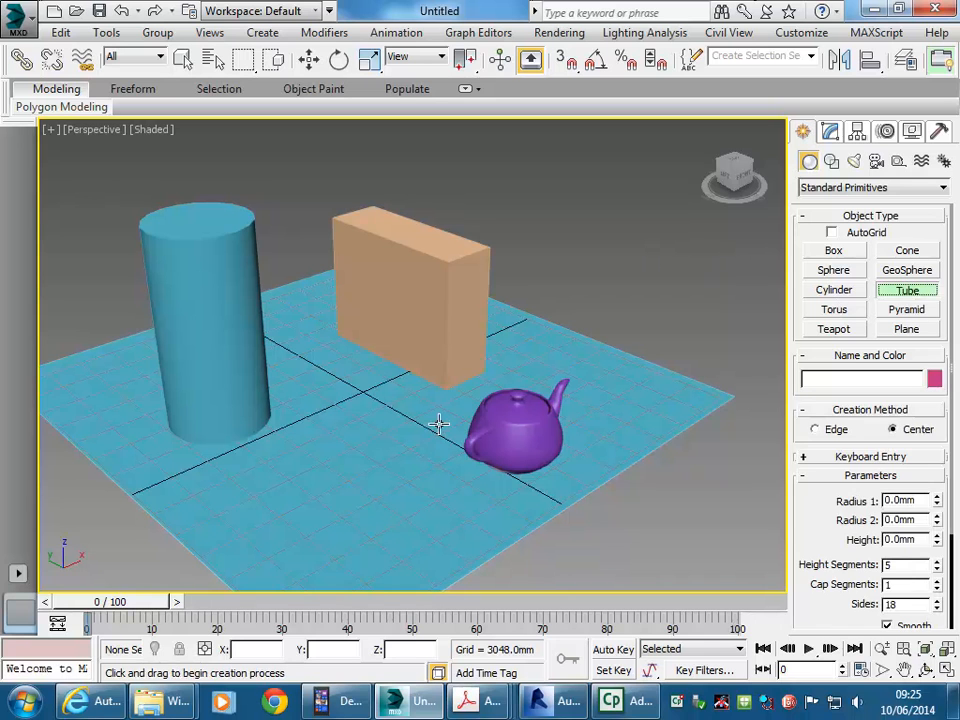
pyautogui.click(906, 252)
pyautogui.moveTo(640, 396)
pyautogui.mouseDown()
pyautogui.moveTo(635, 370)
pyautogui.moveTo(628, 378)
pyautogui.mouseUp()
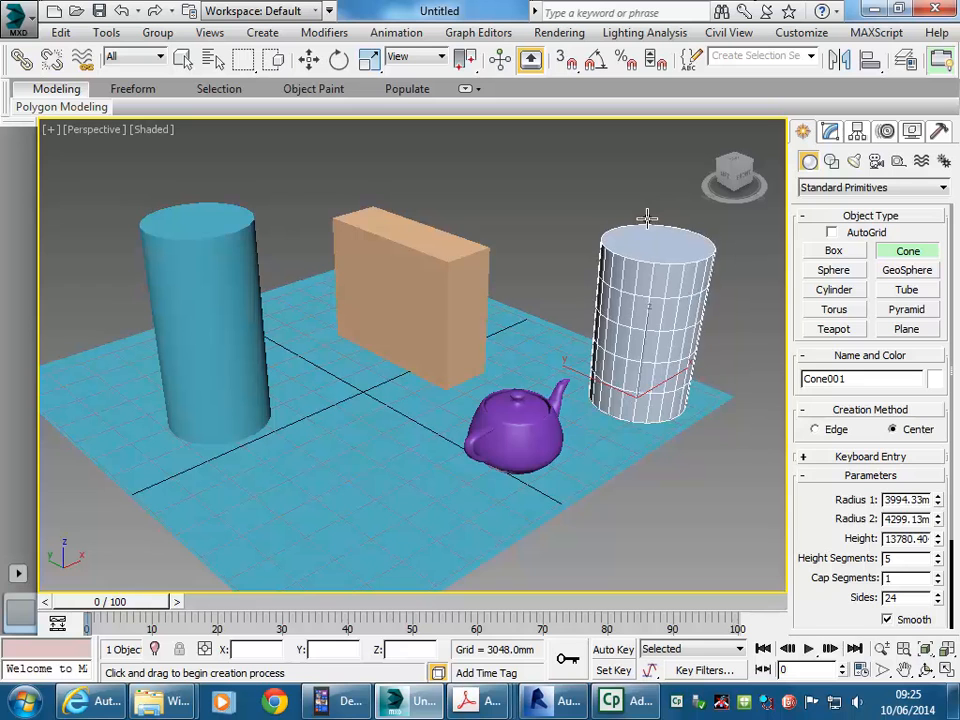
pyautogui.click(658, 350)
pyautogui.rightClick(604, 280)
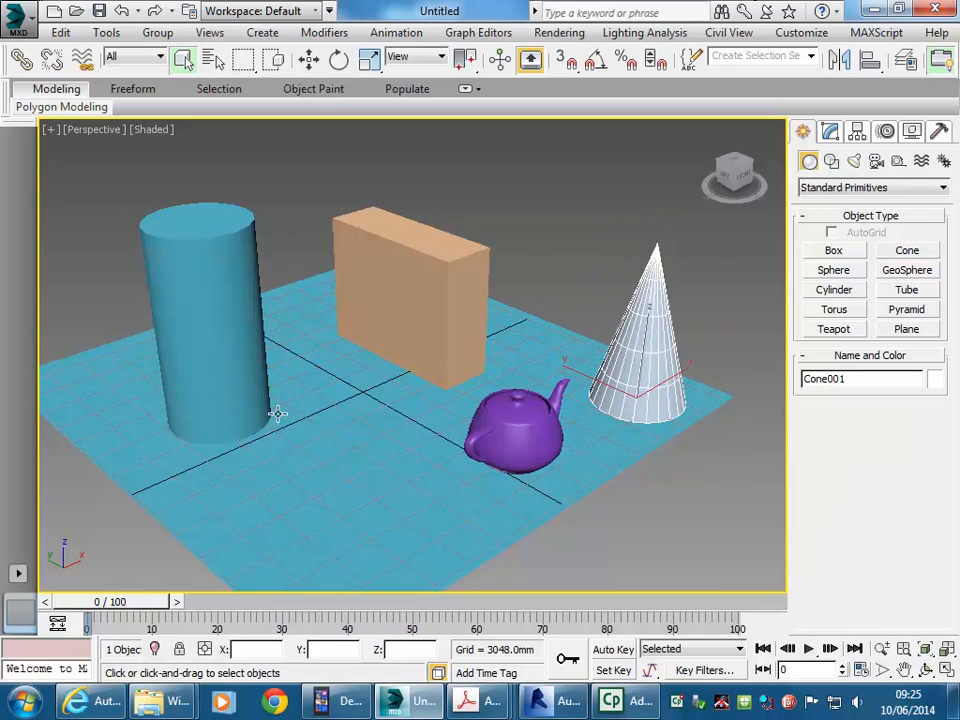
pyautogui.click(270, 222)
pyautogui.moveTo(270, 222); pyautogui.dragTo(285, 230, button='middle')
pyautogui.moveTo(323, 415); pyautogui.dragTo(285, 394, button='middle')
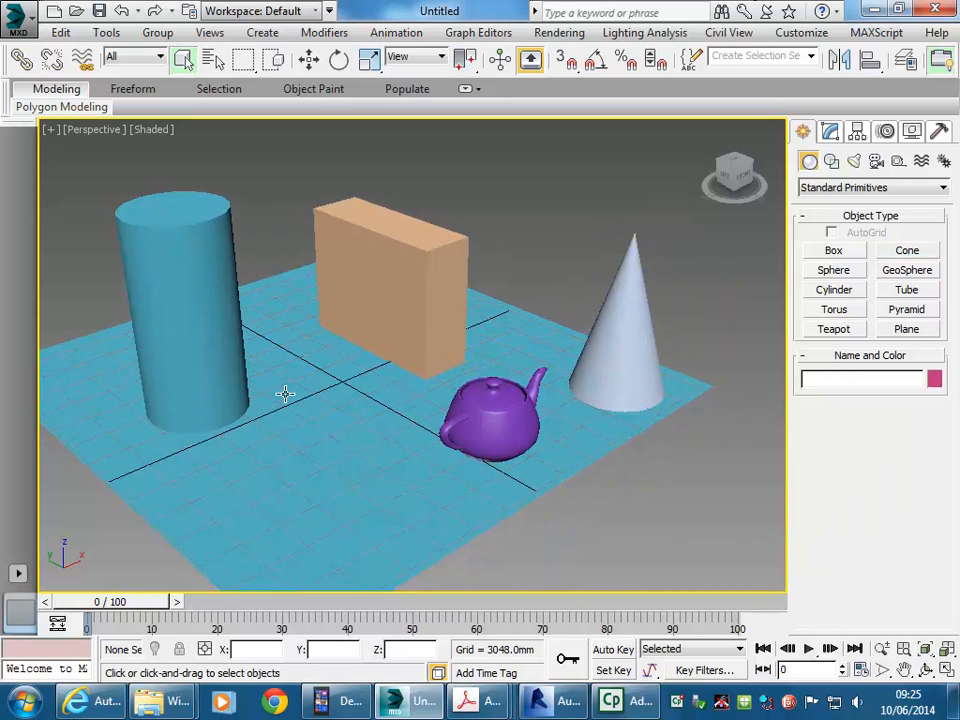
# Step: Change the cylinder's object color to light pinkish purple from the 3ds Max palette, and deselect the cylinder
pyautogui.click(166, 237)
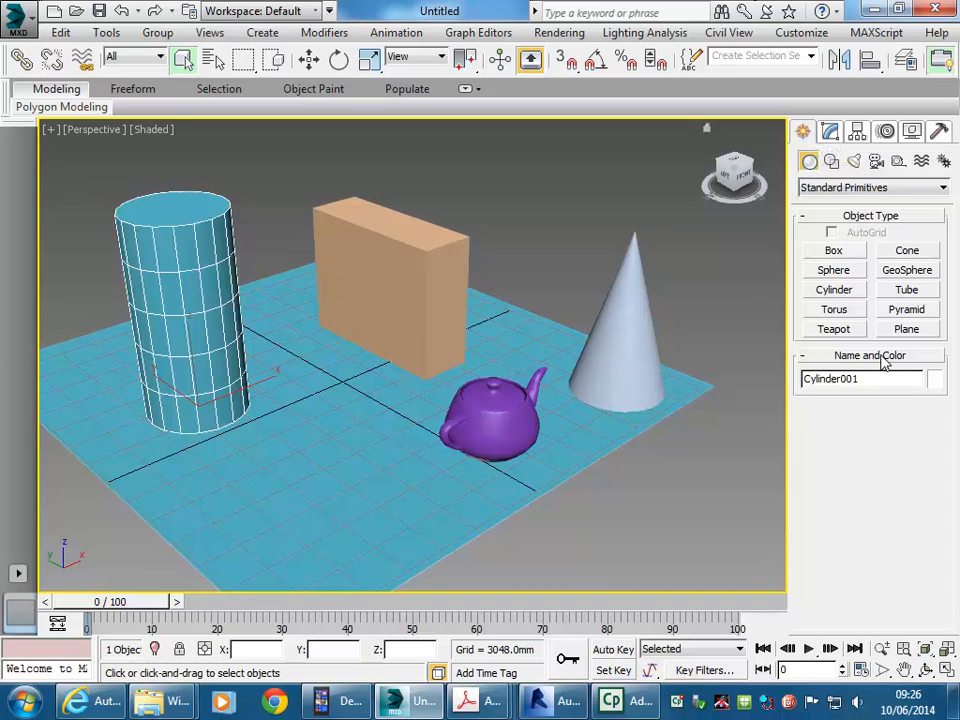
pyautogui.click(829, 133)
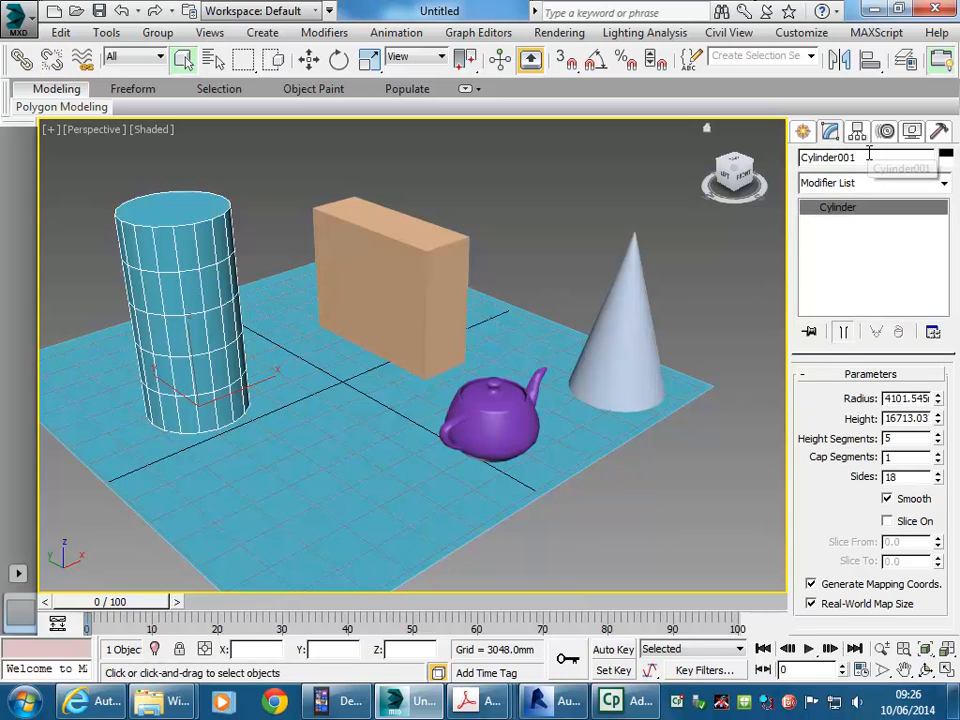
pyautogui.click(946, 158)
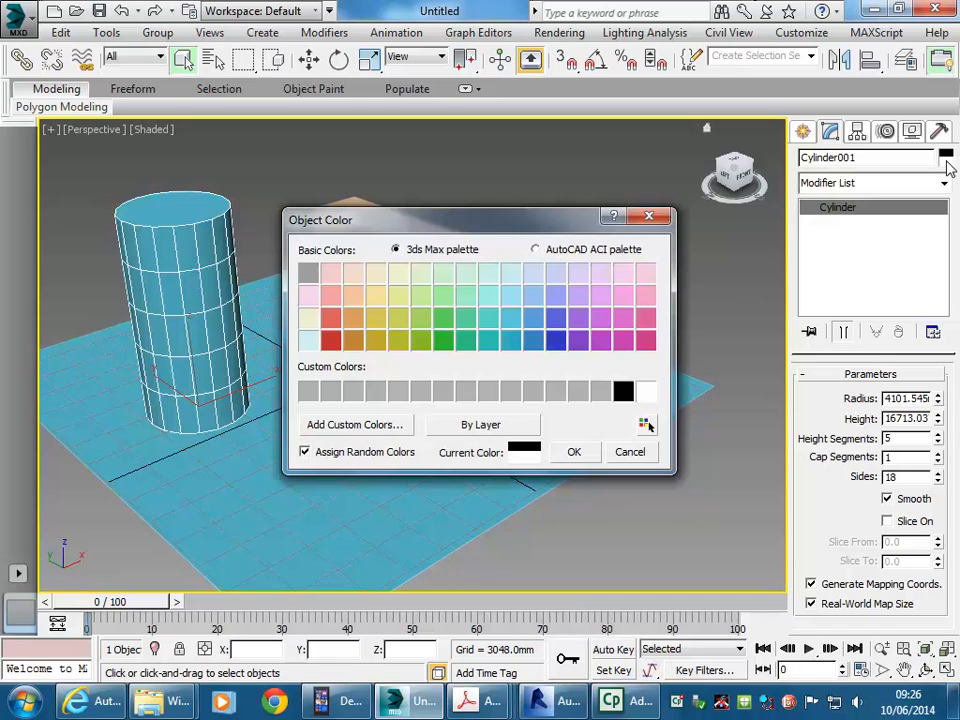
pyautogui.moveTo(568, 212); pyautogui.dragTo(528, 187)
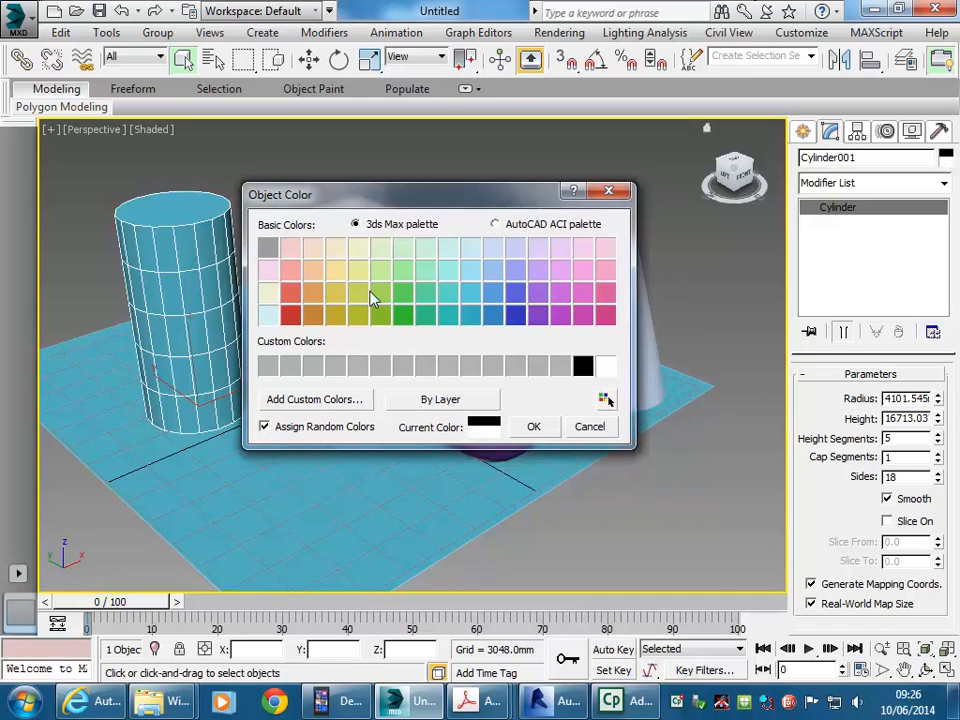
pyautogui.click(448, 291)
pyautogui.click(560, 269)
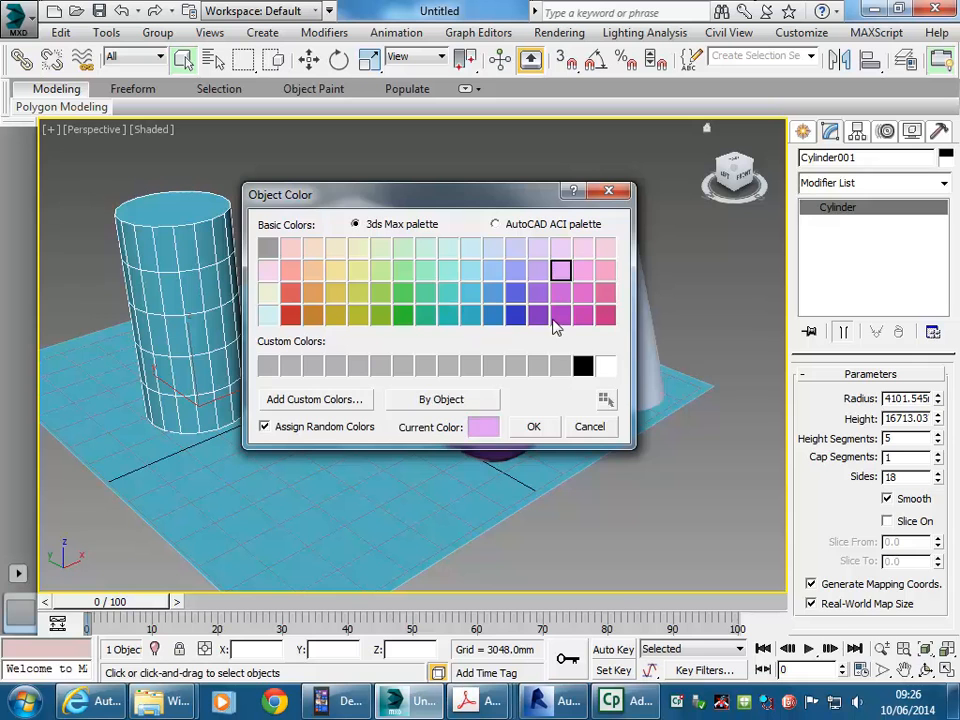
pyautogui.click(538, 427)
pyautogui.click(278, 223)
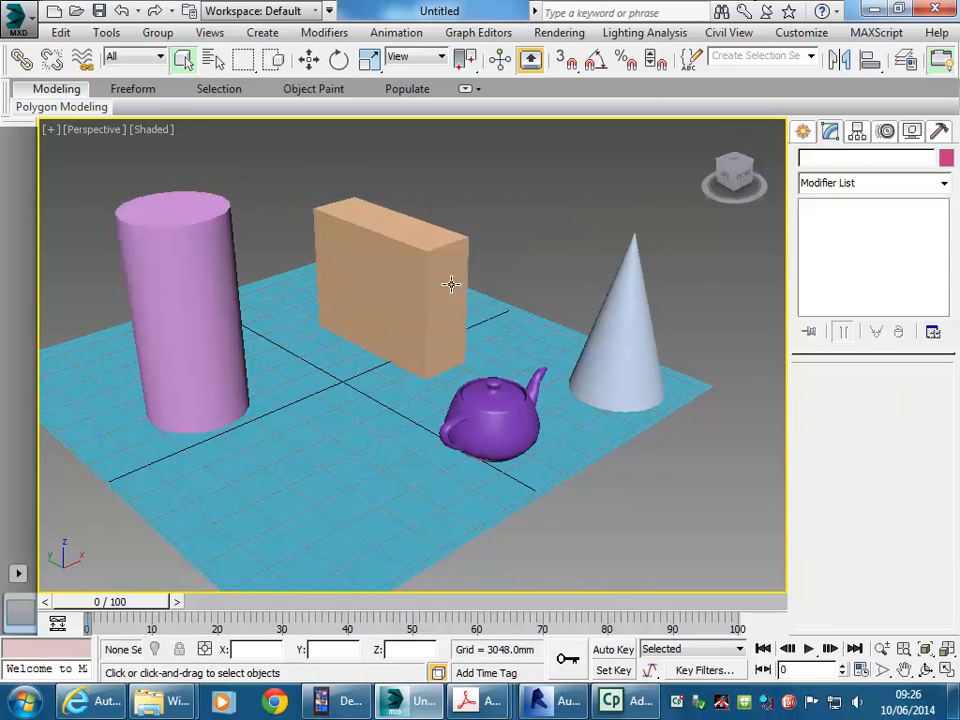
# Step: Open the box's object color settings, accept the current color, and deselect the box
pyautogui.click(420, 255)
pyautogui.click(946, 156)
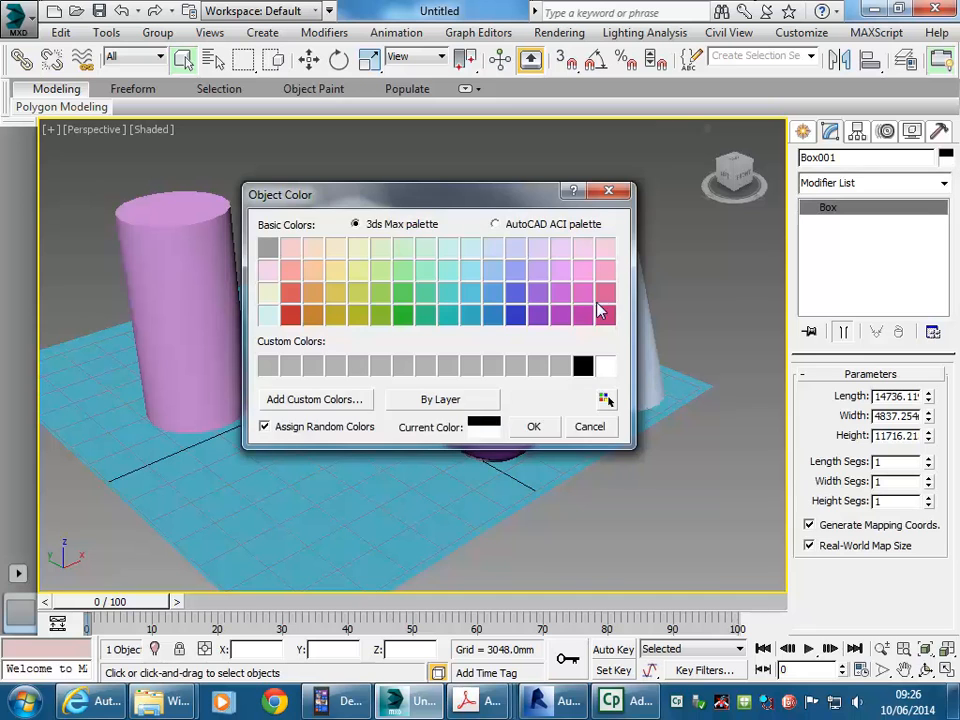
pyautogui.click(533, 428)
pyautogui.click(407, 199)
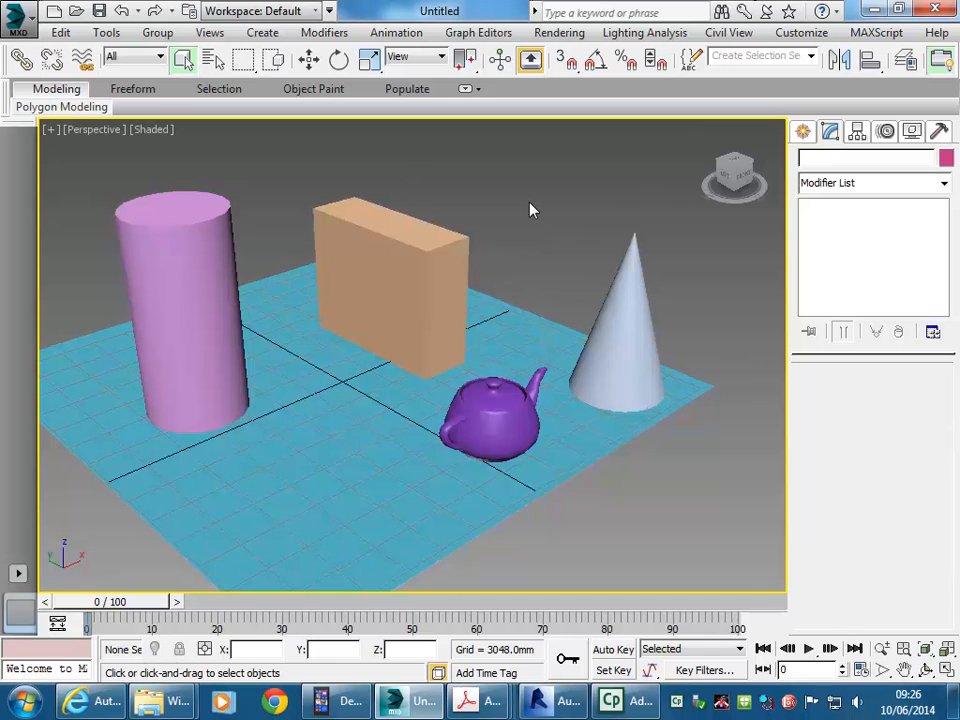
# Step: Open the Slate Material Editor and maximize its window
pyautogui.moveTo(529, 203); pyautogui.dragTo(551, 215, button='middle')
pyautogui.moveTo(283, 210); pyautogui.dragTo(311, 215, button='middle')
pyautogui.moveTo(413, 206)
pyautogui.mouseDown(button='middle')
pyautogui.moveTo(422, 204)
pyautogui.moveTo(411, 192)
pyautogui.mouseUp(button='middle')
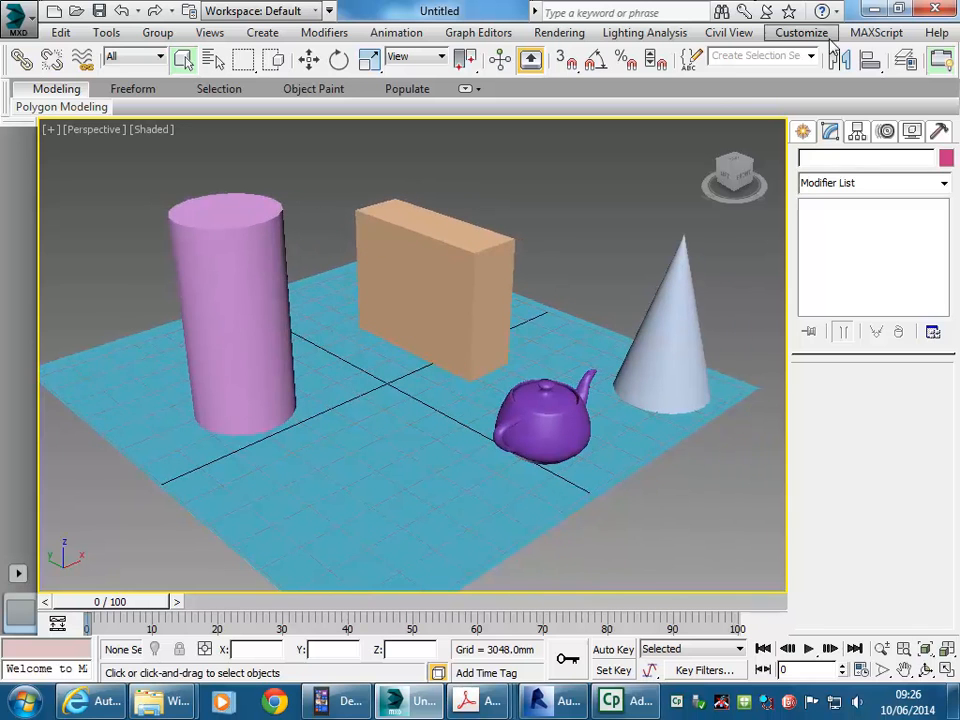
pyautogui.moveTo(768, 62); pyautogui.dragTo(574, 62)
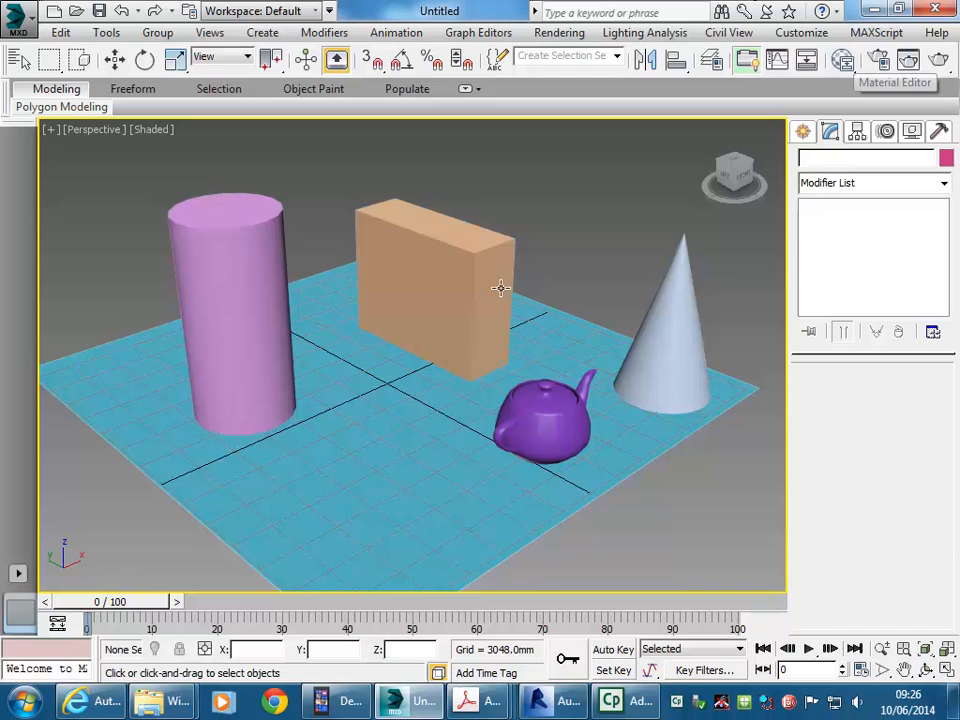
pyautogui.moveTo(461, 315); pyautogui.dragTo(476, 312, button='middle')
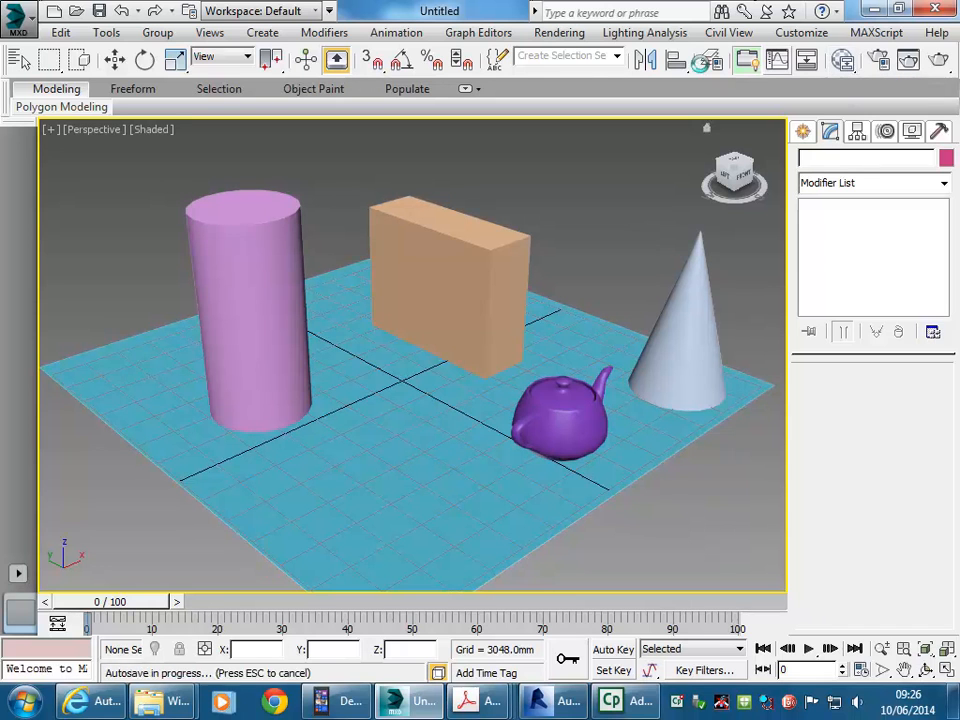
pyautogui.click(555, 34)
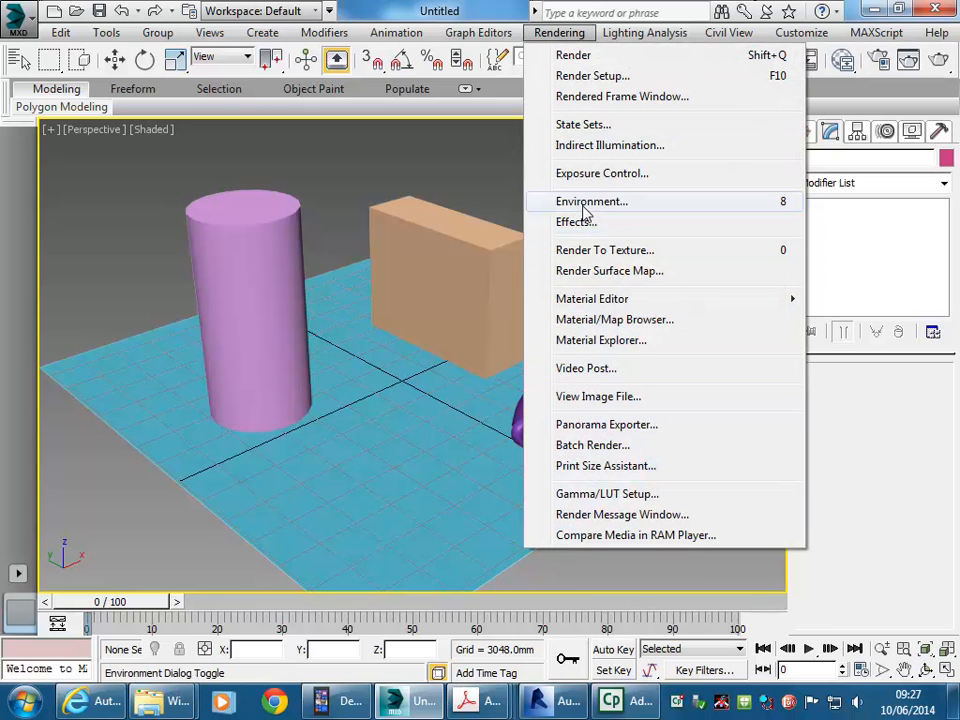
pyautogui.moveTo(587, 303)
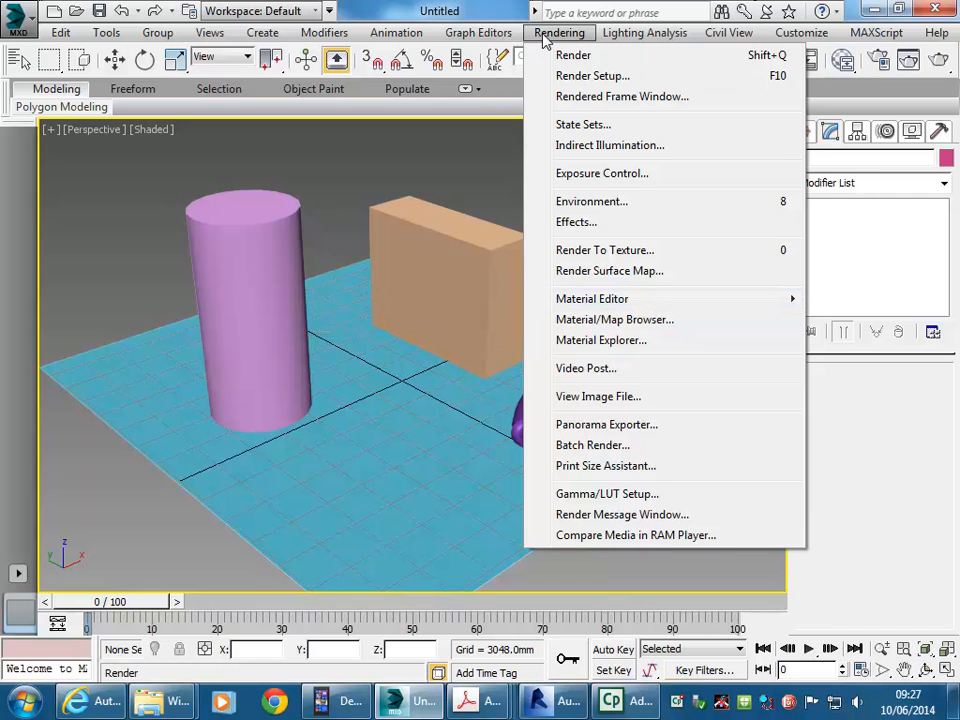
pyautogui.click(543, 37)
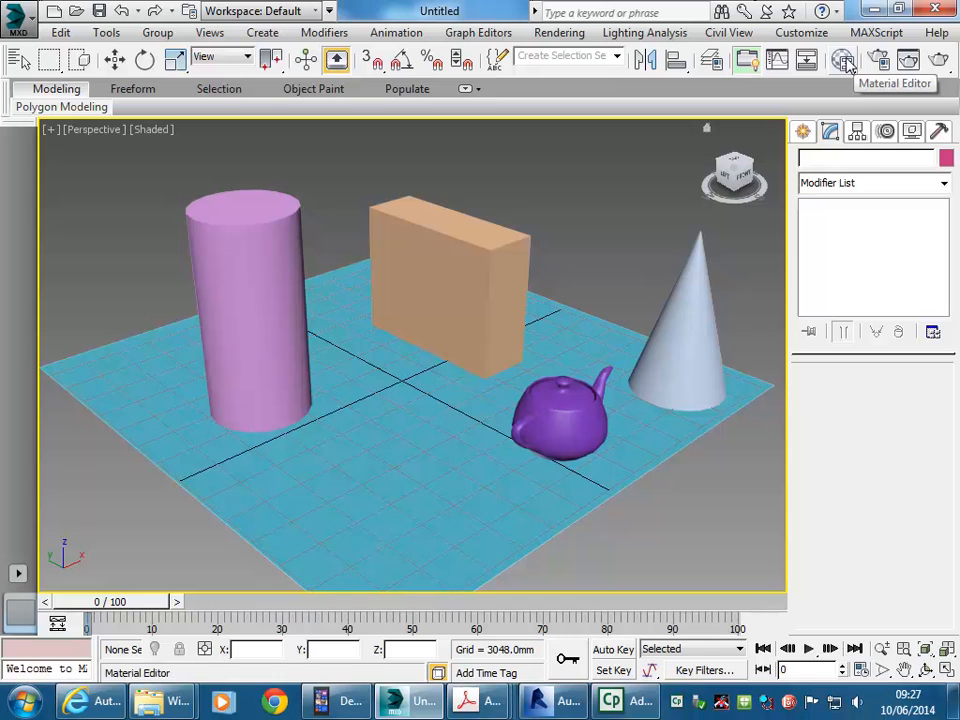
pyautogui.click(846, 63)
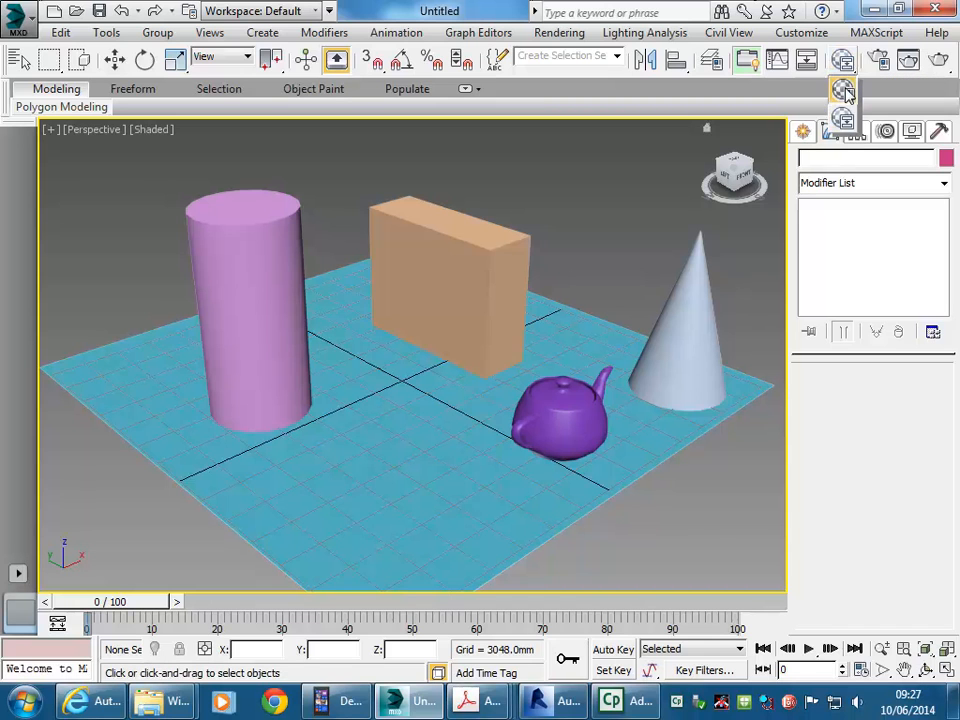
pyautogui.click(846, 64)
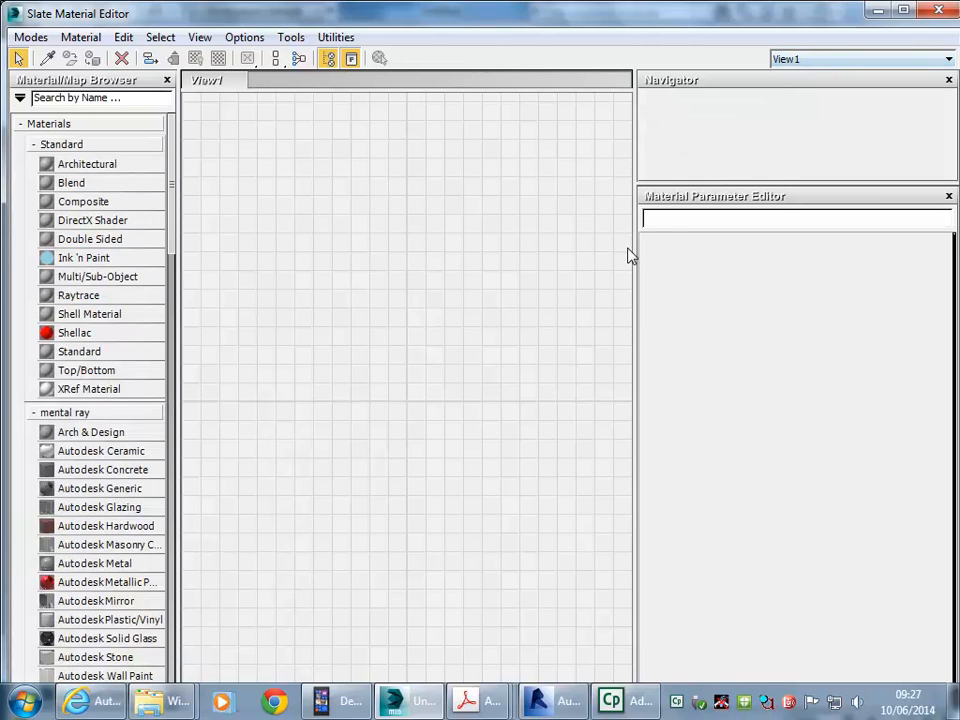
pyautogui.click(903, 12)
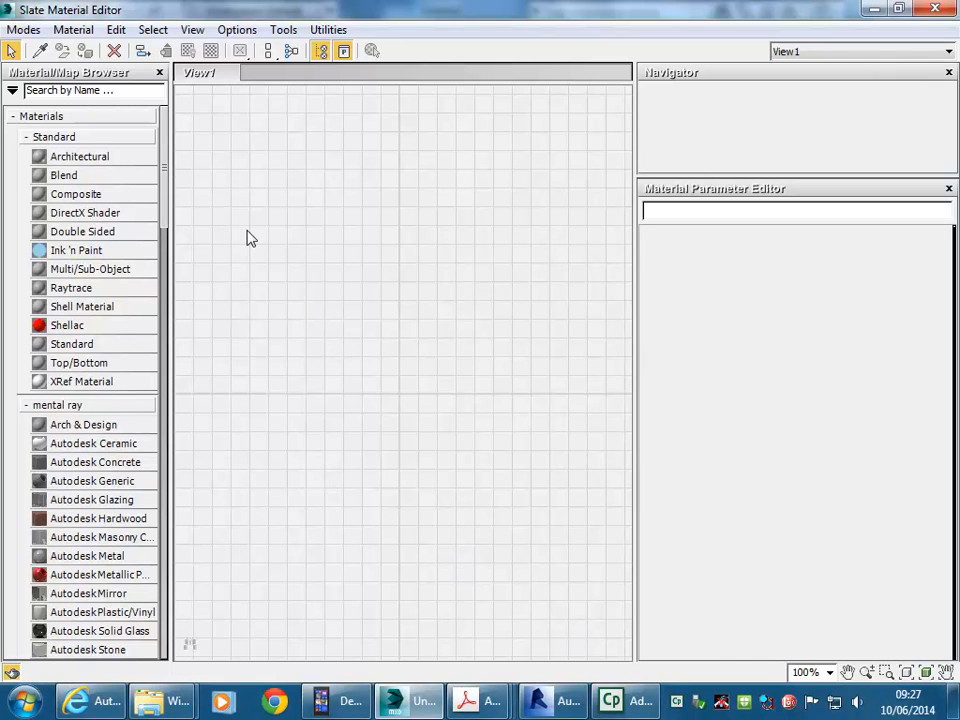
# Step: Switch the material editor to compact mode and move its window clear of the teapot and cone
pyautogui.click(12, 31)
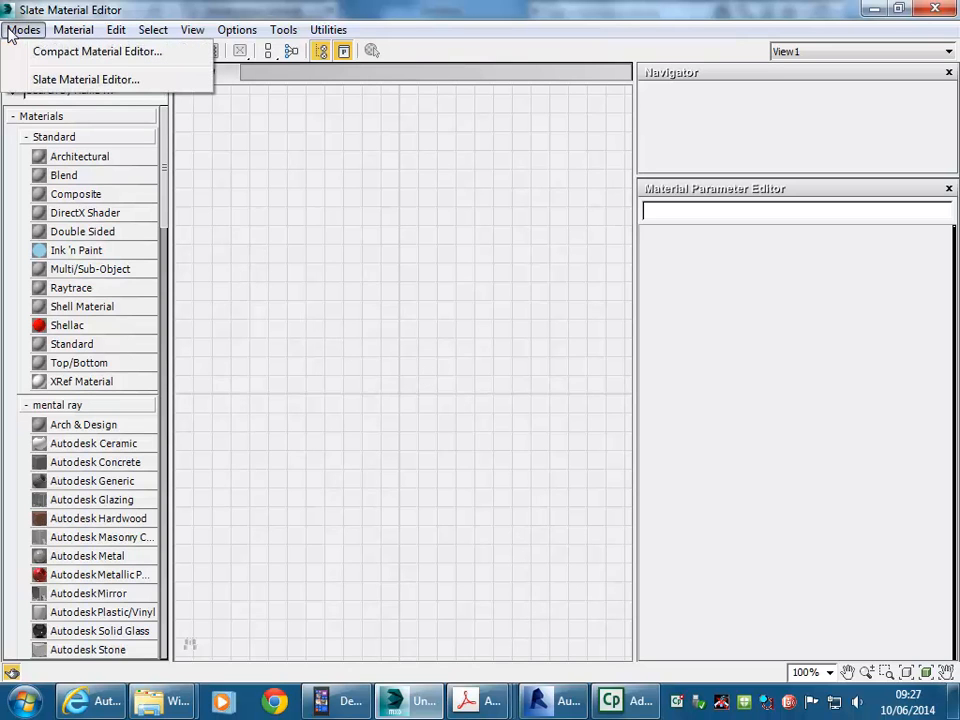
pyautogui.click(47, 55)
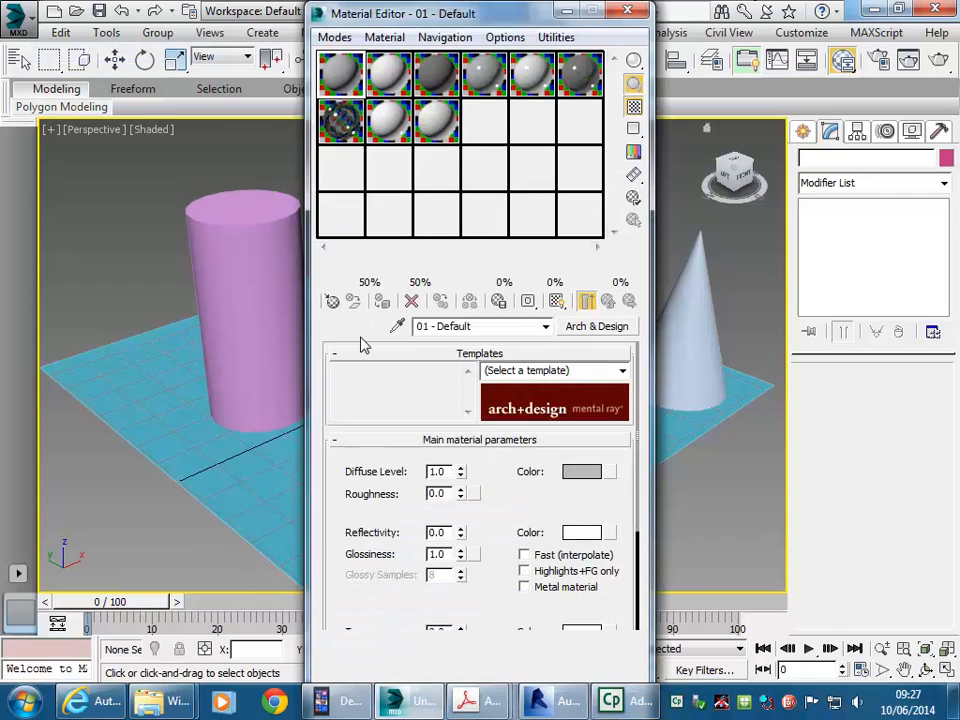
pyautogui.moveTo(433, 14); pyautogui.dragTo(212, 27)
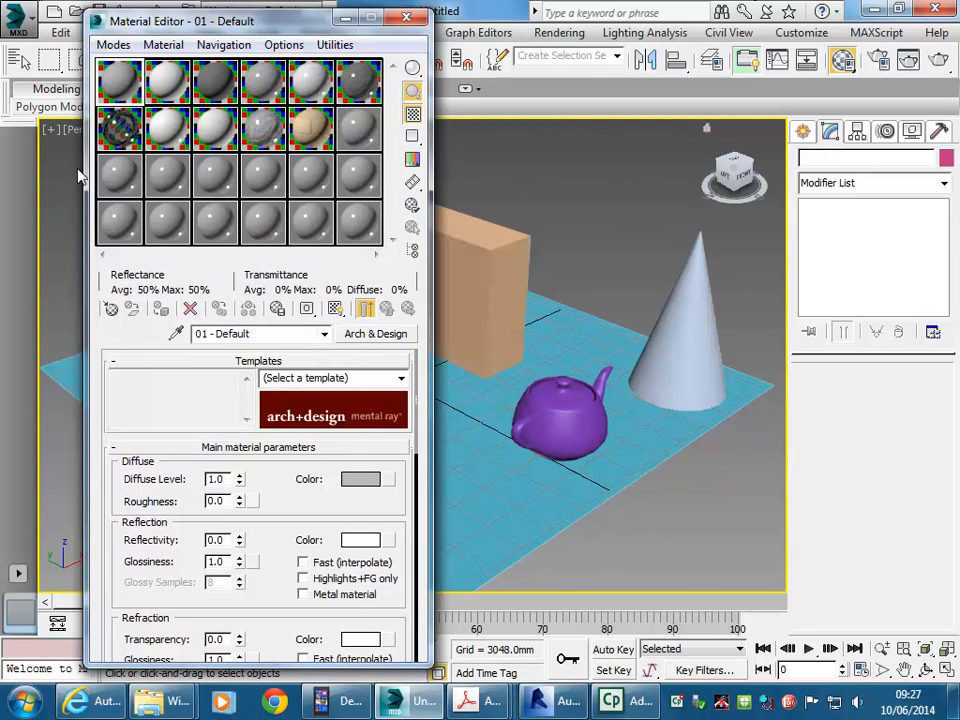
# Step: Switch the material editor to Slate mode and return it to compact mode
pyautogui.click(115, 46)
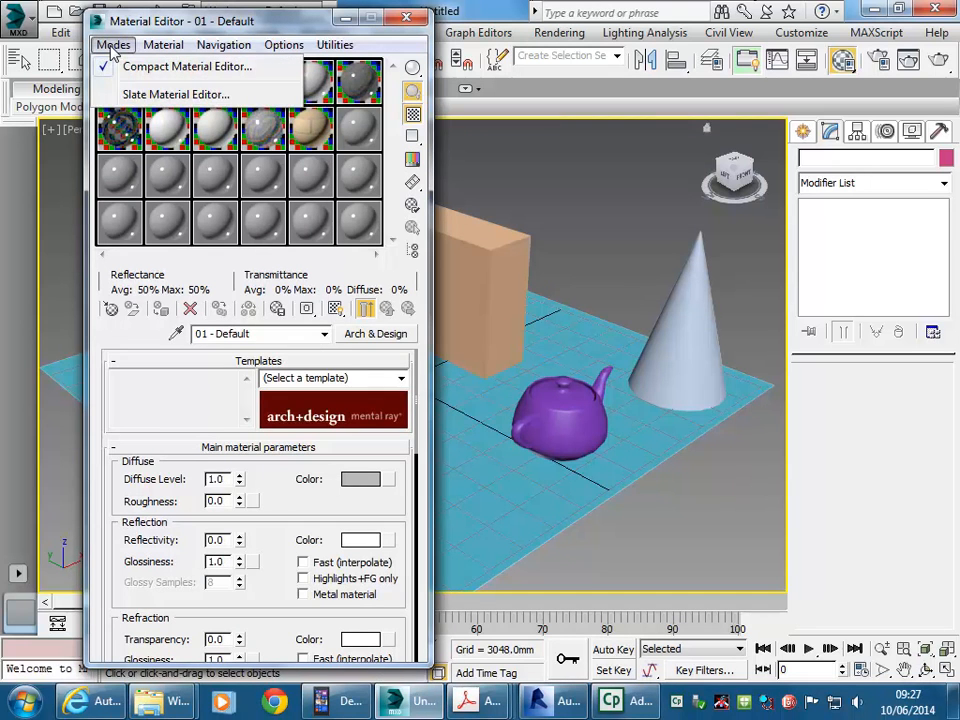
pyautogui.click(129, 95)
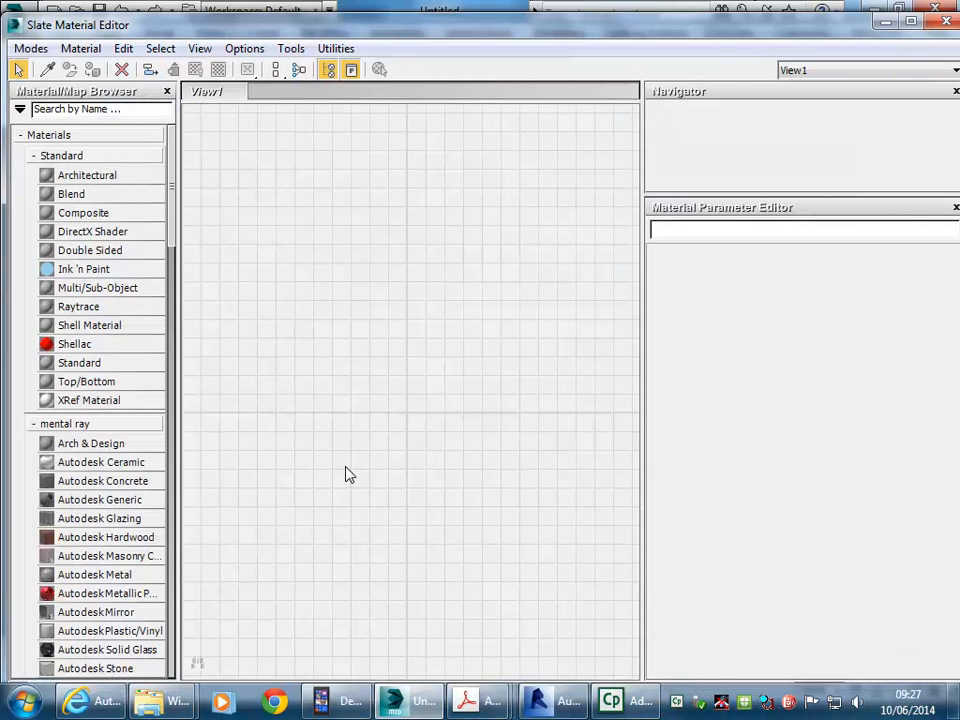
pyautogui.click(32, 48)
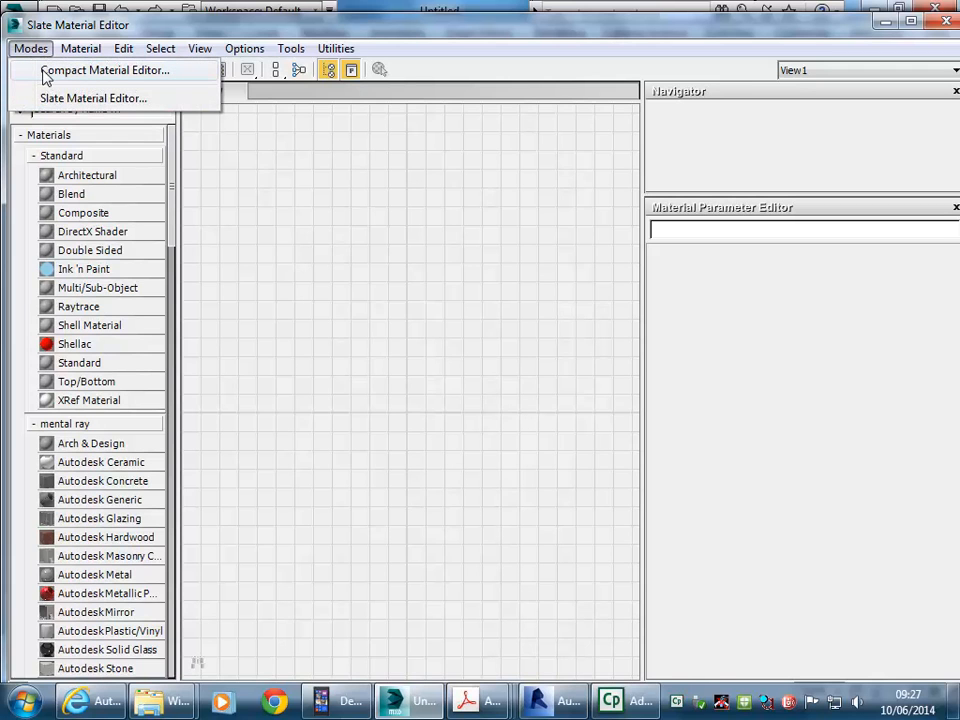
pyautogui.click(36, 70)
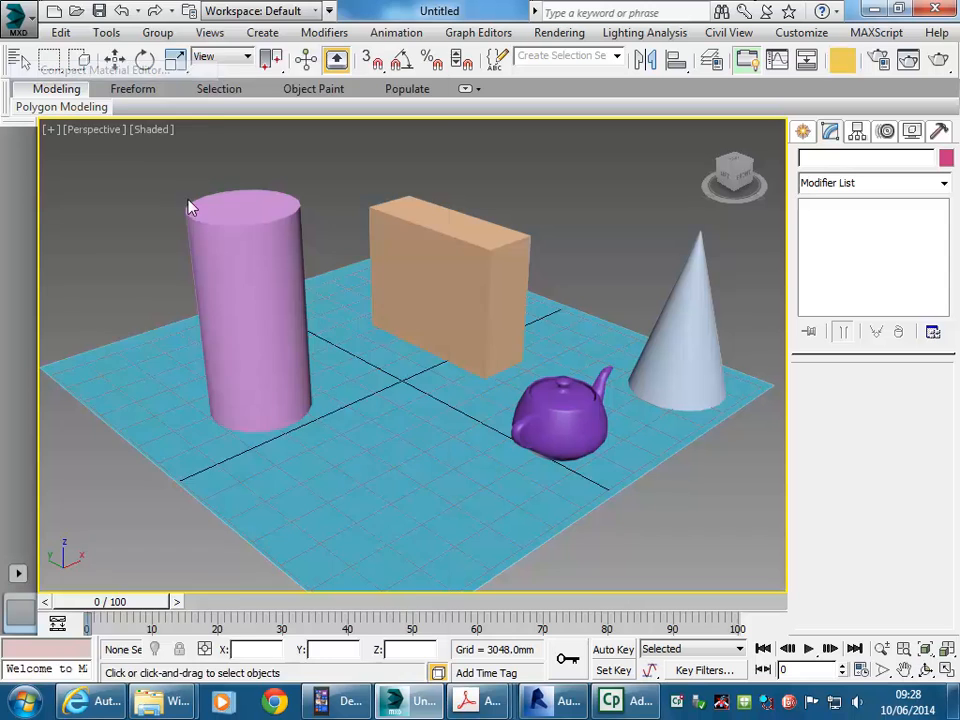
# Step: Make the 01 - Default material sample active and move the Material Editor clear of the cylinder and box
pyautogui.click(115, 174)
pyautogui.click(121, 123)
pyautogui.click(119, 95)
pyautogui.click(118, 168)
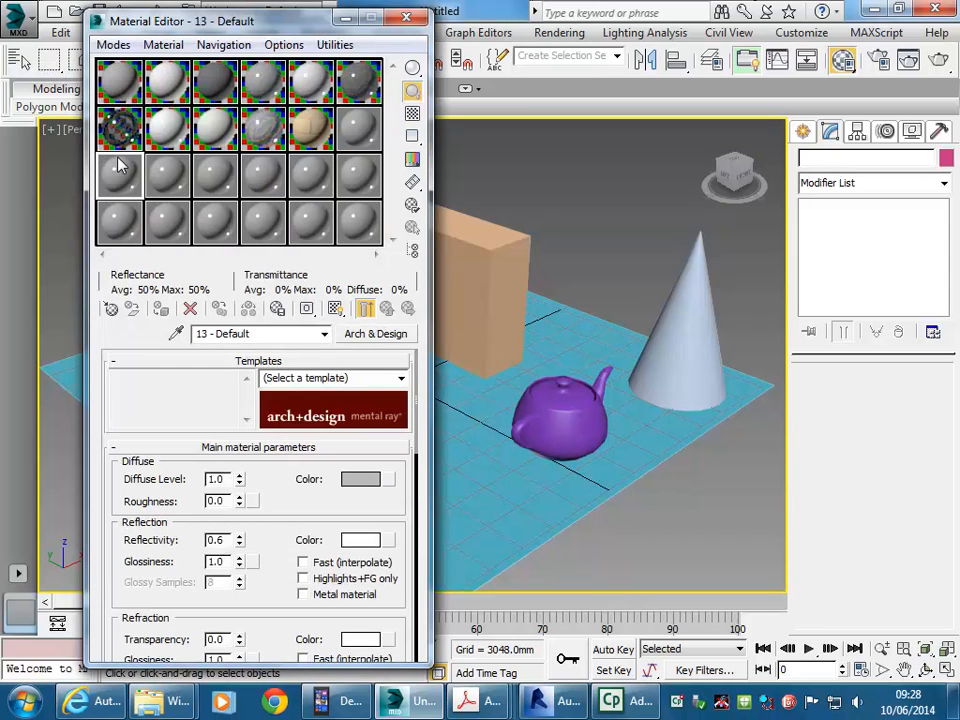
pyautogui.click(116, 72)
pyautogui.moveTo(190, 19); pyautogui.dragTo(713, 40)
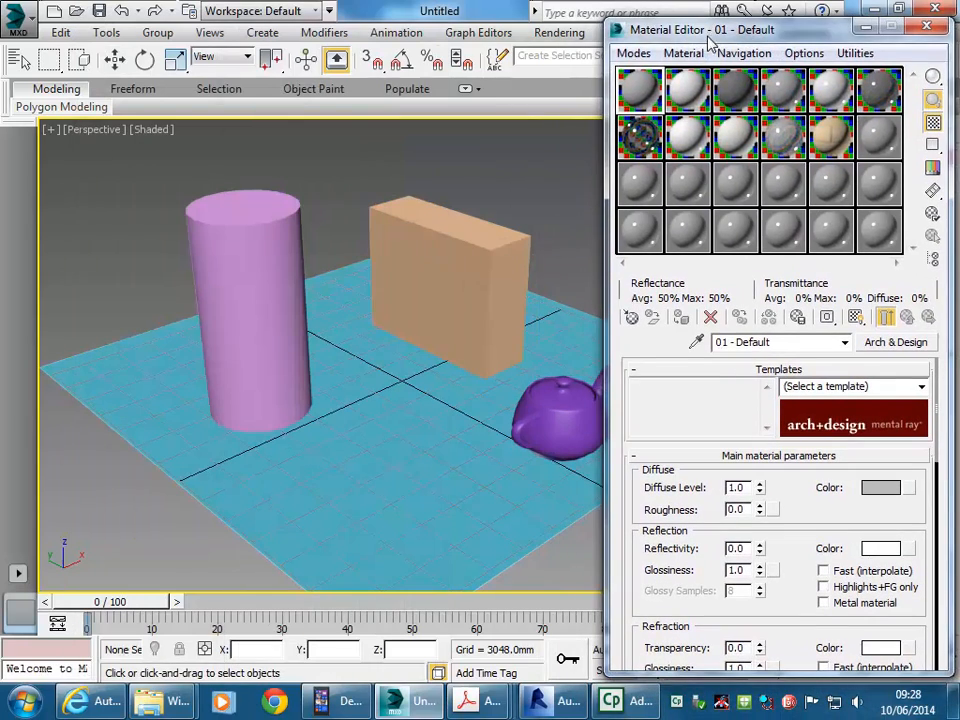
pyautogui.moveTo(160, 292); pyautogui.dragTo(125, 293, button='middle')
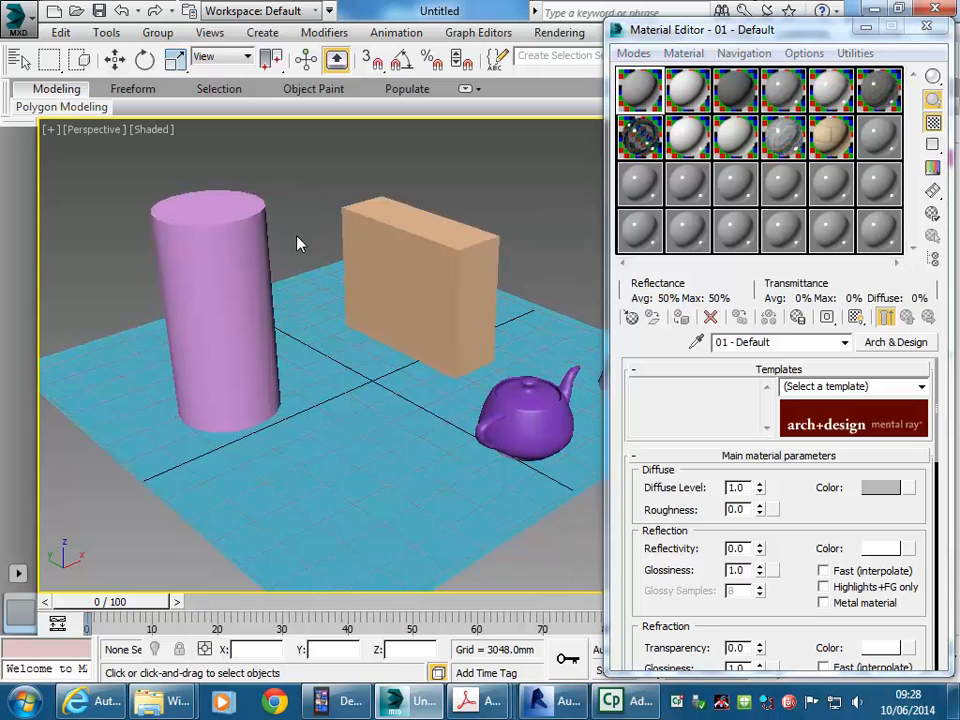
# Step: Compare the parameters of the default and Solid Glass materials across several sample slots
pyautogui.click(645, 97)
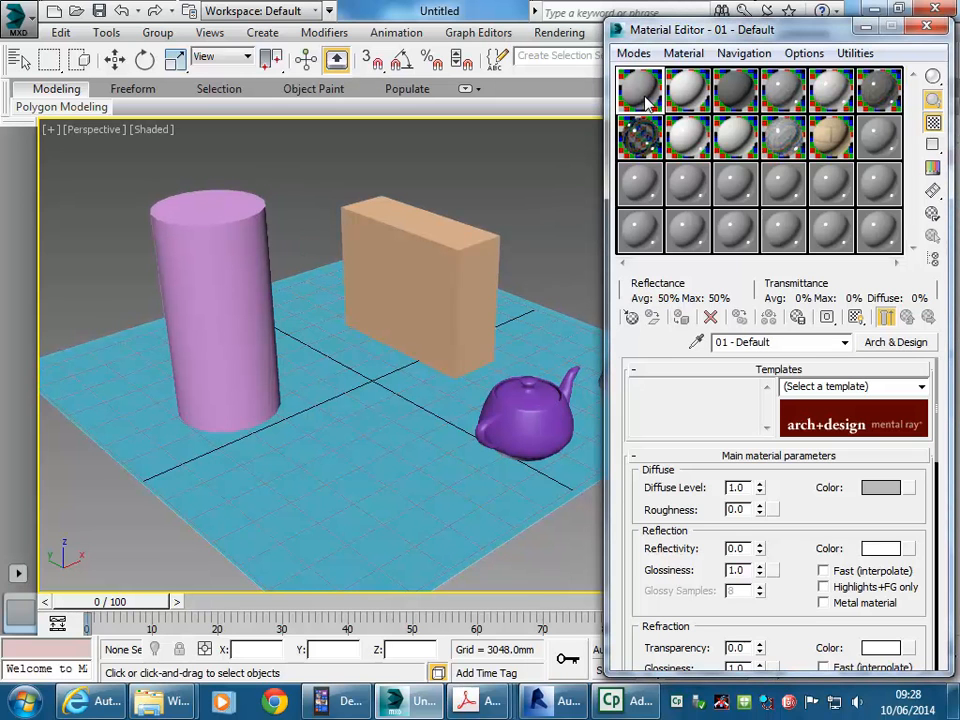
pyautogui.click(640, 182)
pyautogui.click(687, 182)
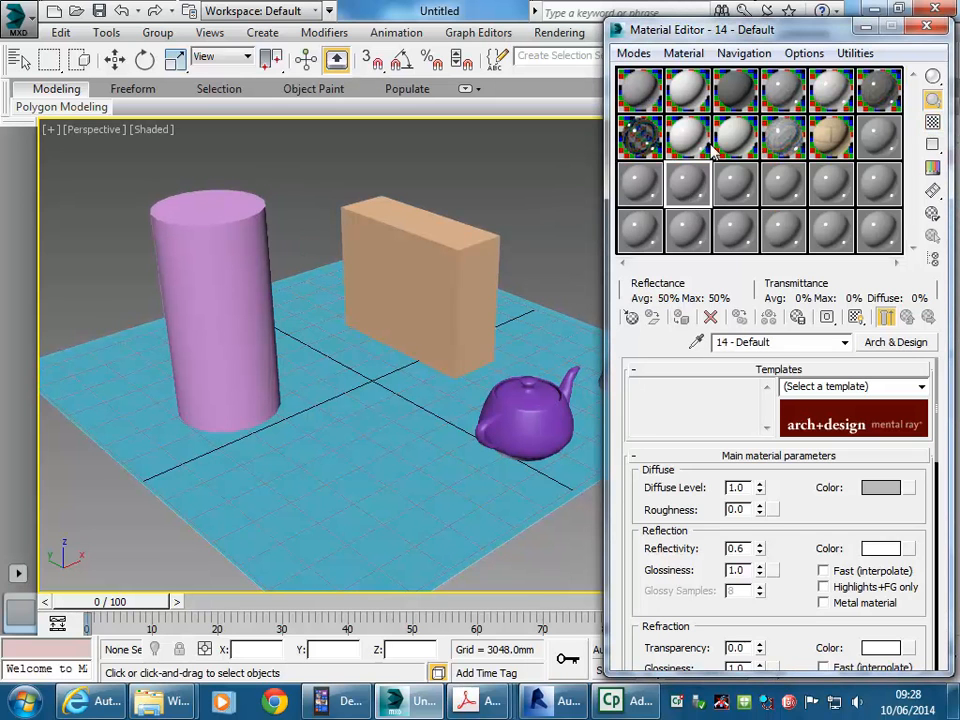
pyautogui.click(691, 136)
pyautogui.click(637, 137)
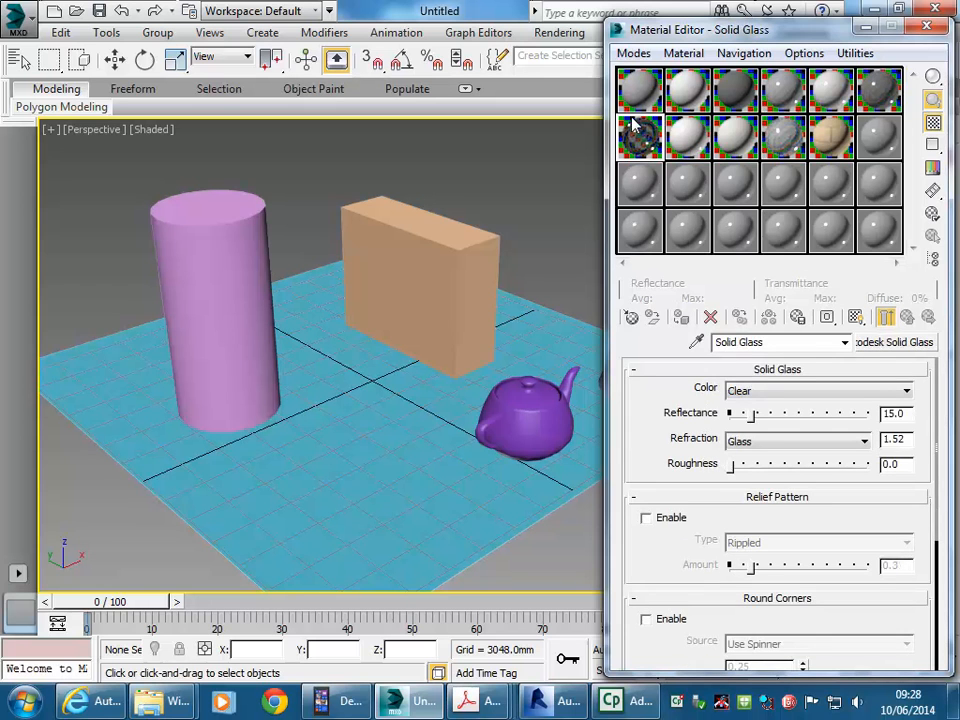
pyautogui.click(636, 84)
pyautogui.click(686, 86)
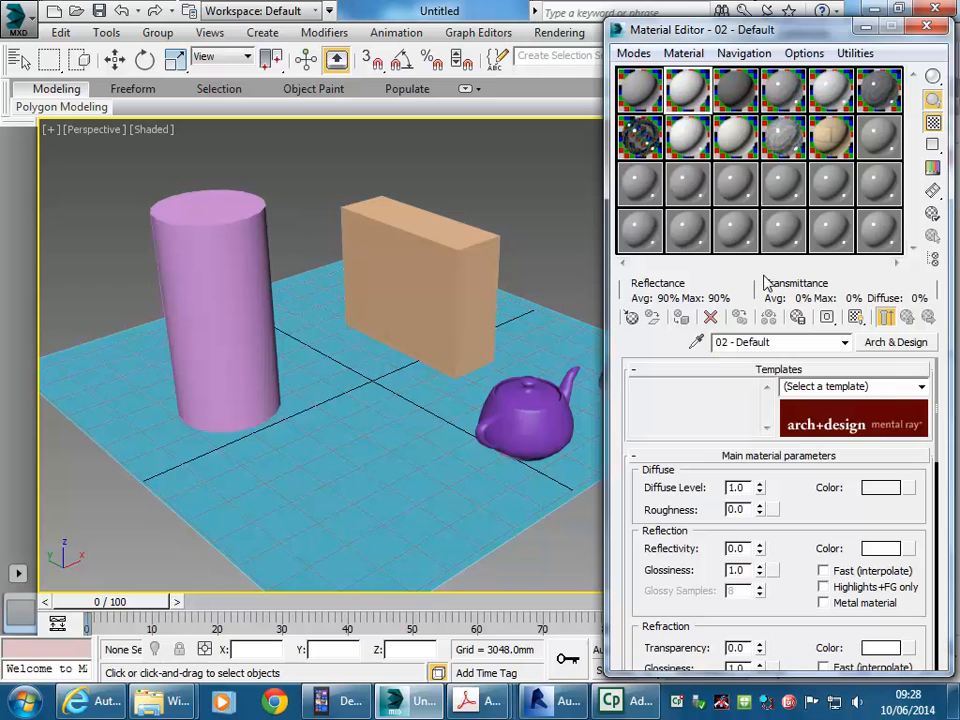
pyautogui.click(729, 88)
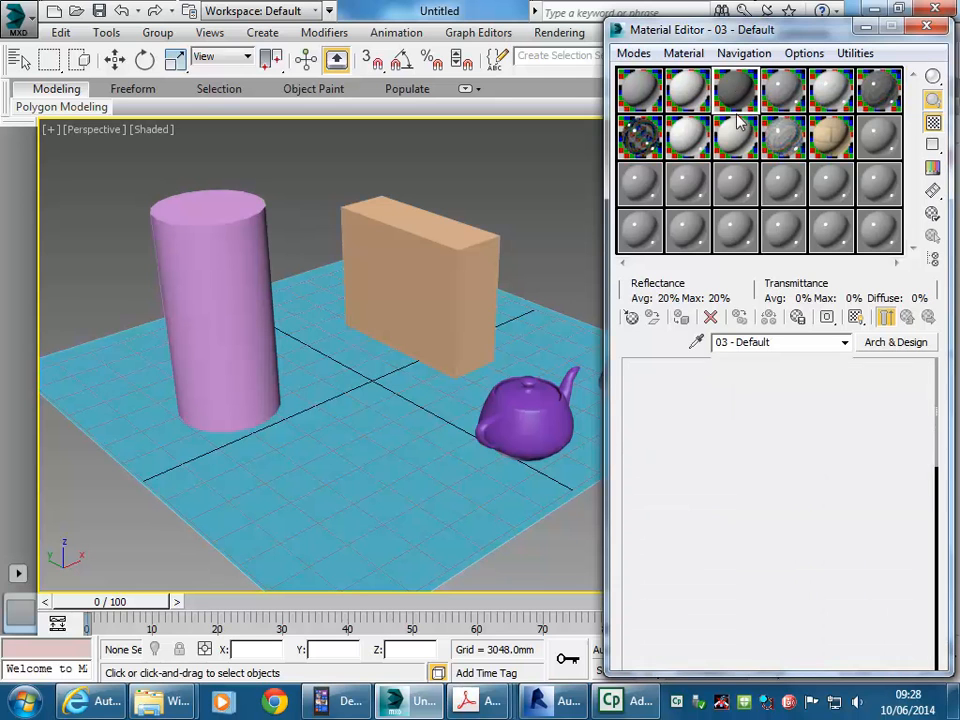
pyautogui.click(639, 182)
pyautogui.click(644, 112)
pyautogui.click(644, 100)
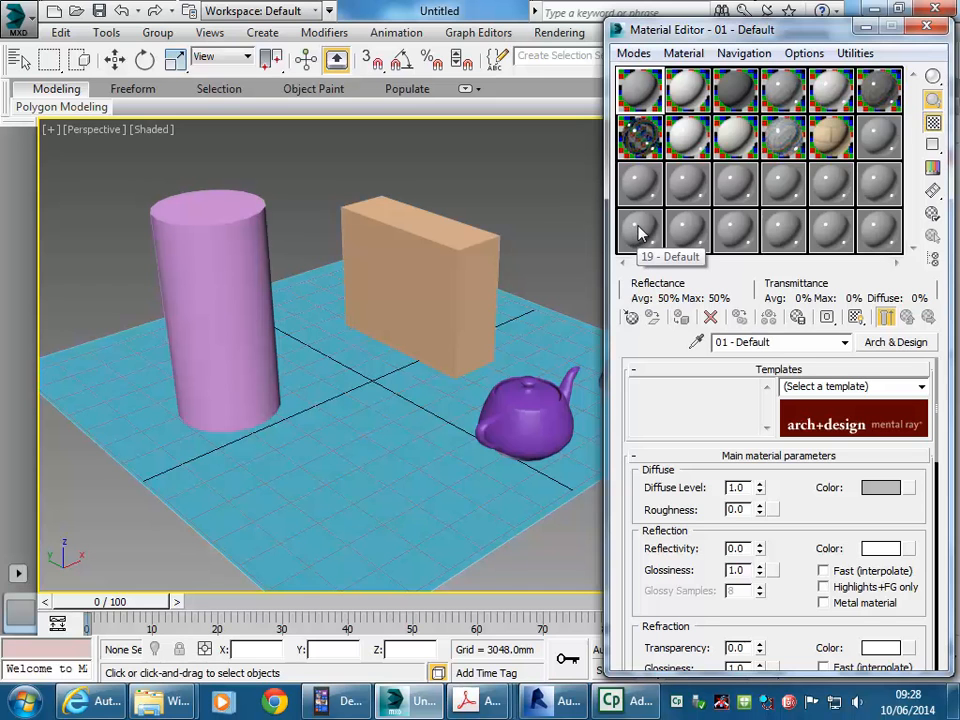
# Step: Change the material sample layout to 5 X 3 windows and restore it to 6 X 4
pyautogui.rightClick(644, 89)
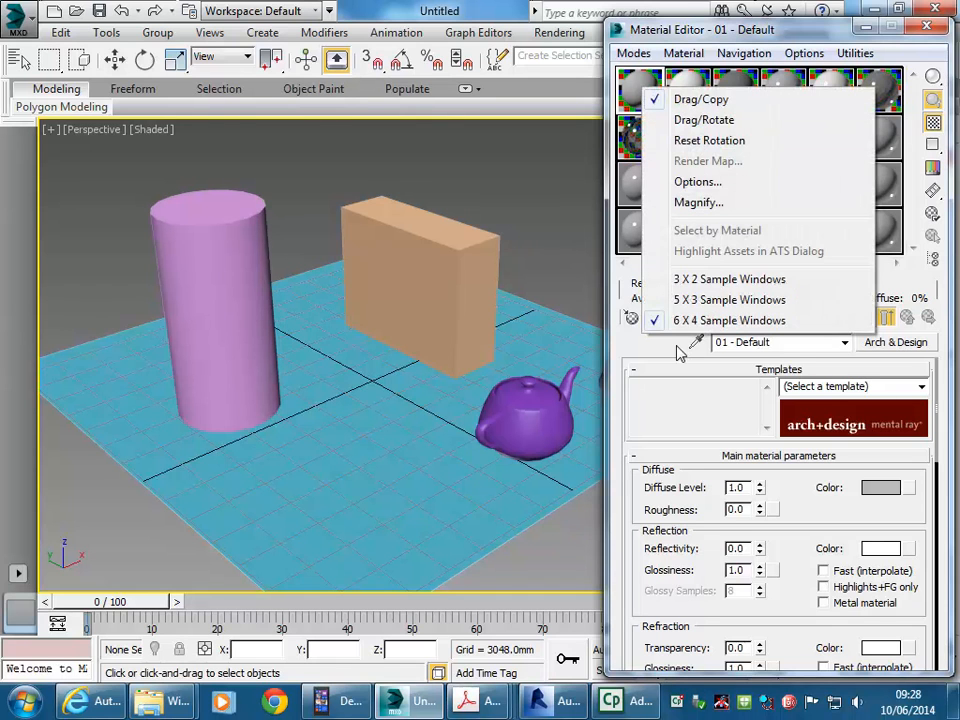
pyautogui.click(722, 300)
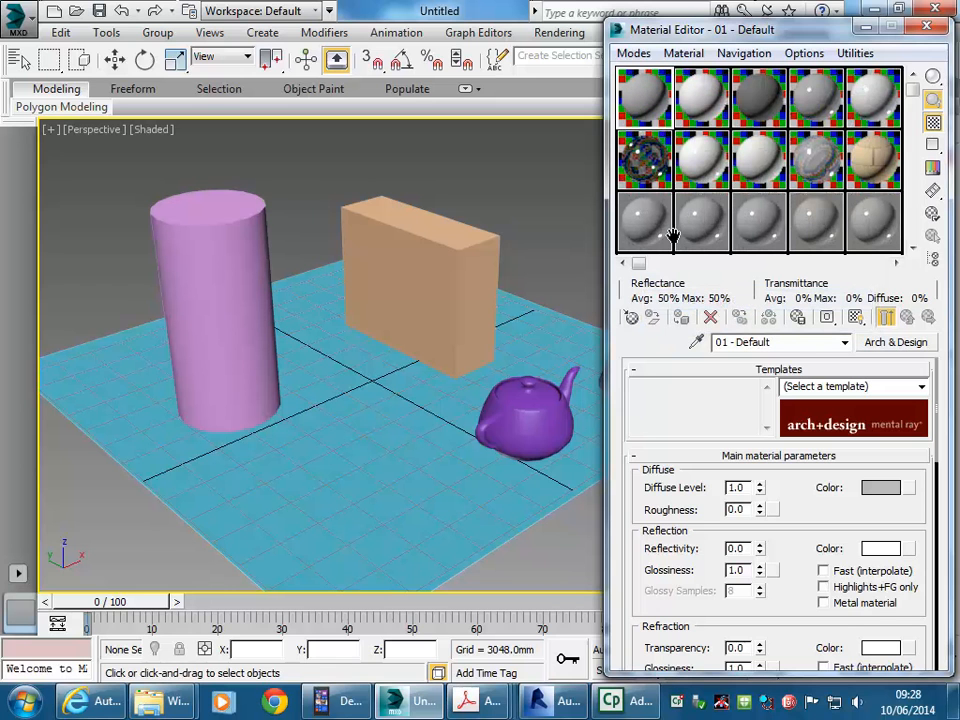
pyautogui.rightClick(646, 88)
pyautogui.click(692, 336)
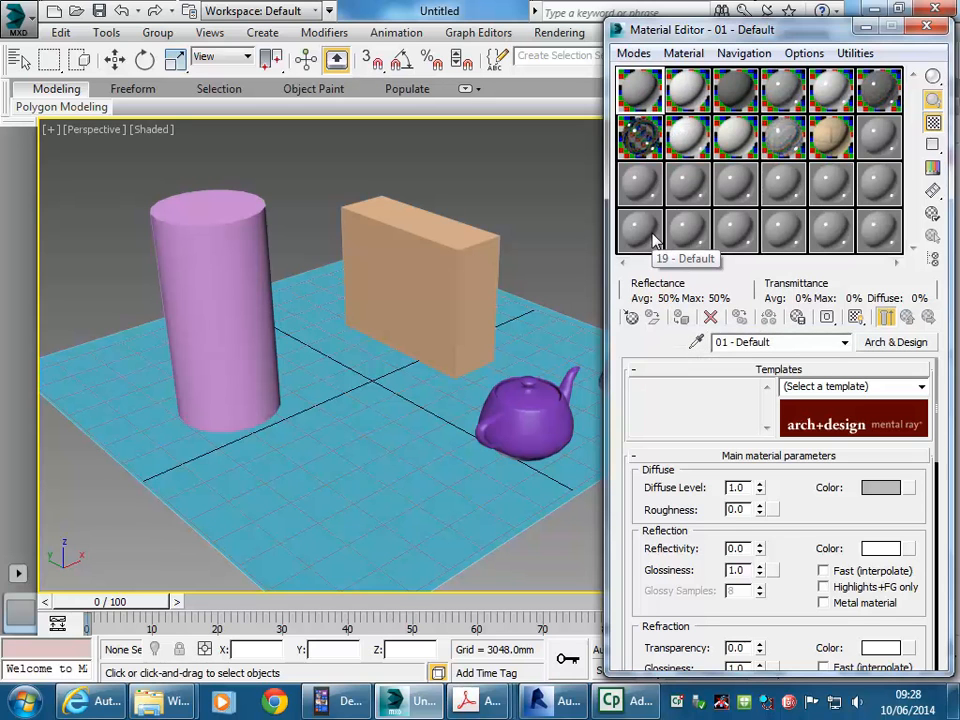
# Step: Apply the 01 - Default material to the cylinder and the Solid Glass material to the box, and recheck their sample slots
pyautogui.moveTo(648, 92); pyautogui.dragTo(226, 275)
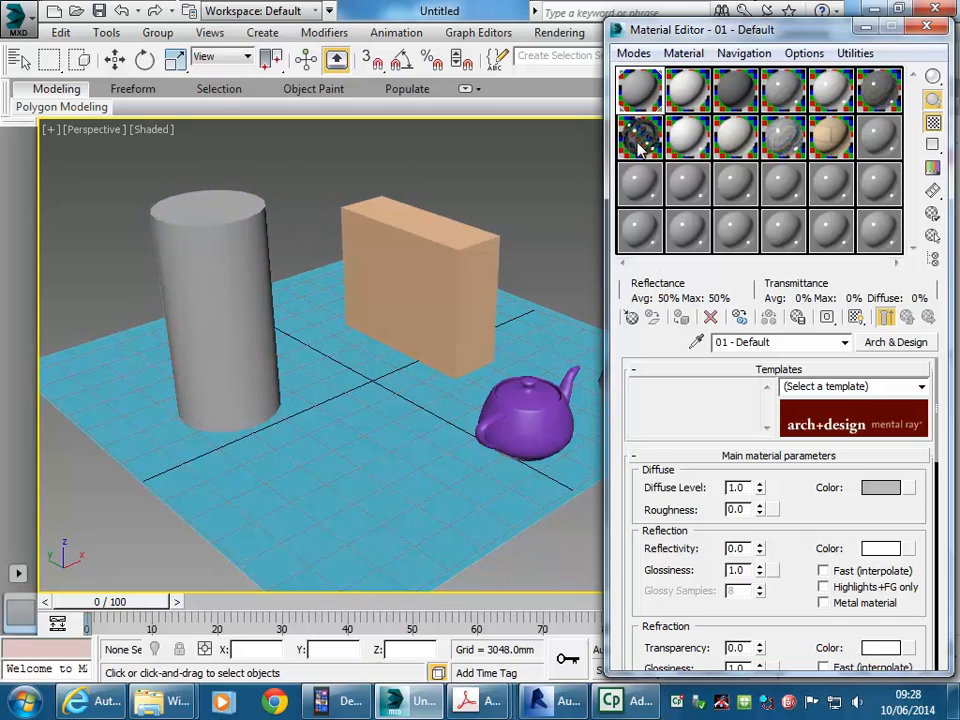
pyautogui.moveTo(641, 134); pyautogui.dragTo(412, 270)
pyautogui.click(641, 190)
pyautogui.click(641, 88)
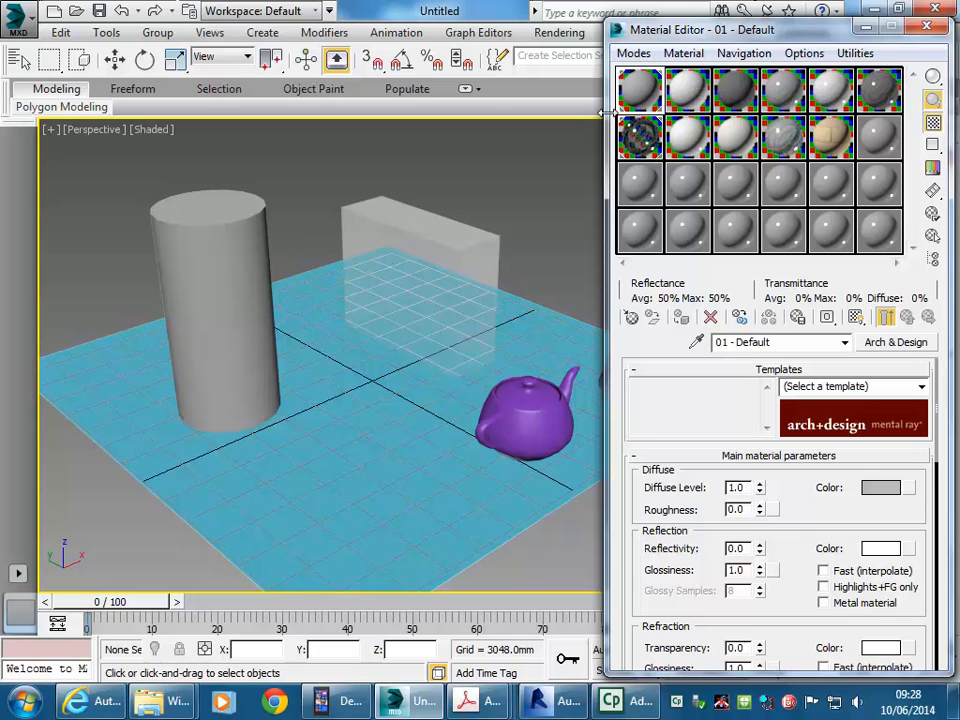
pyautogui.click(639, 140)
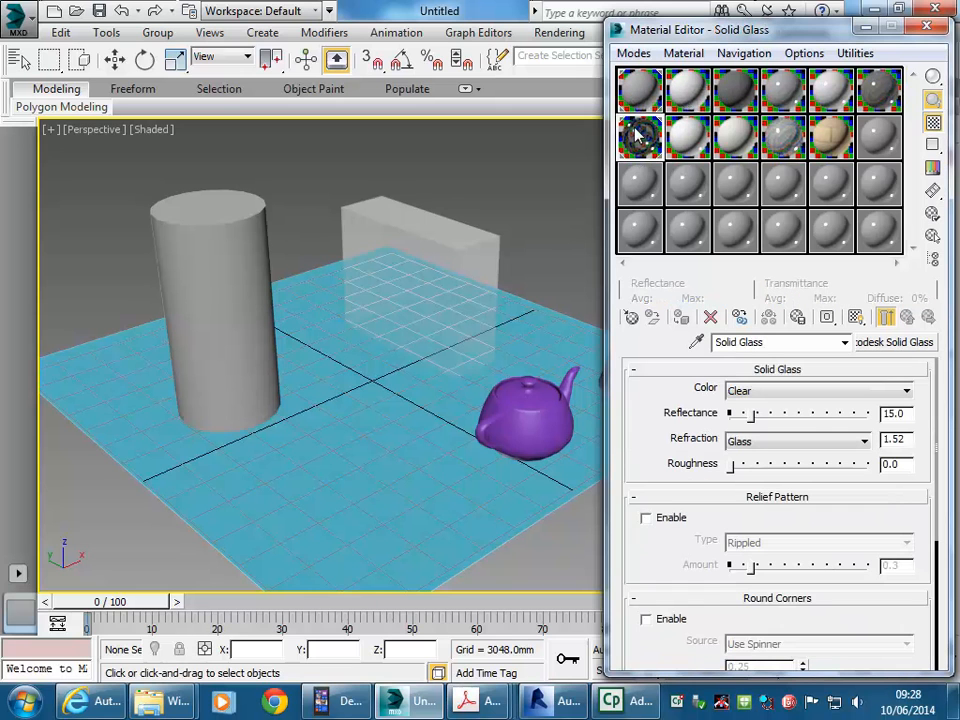
# Step: Assign the 13 - Default material to the ground plane
pyautogui.click(643, 187)
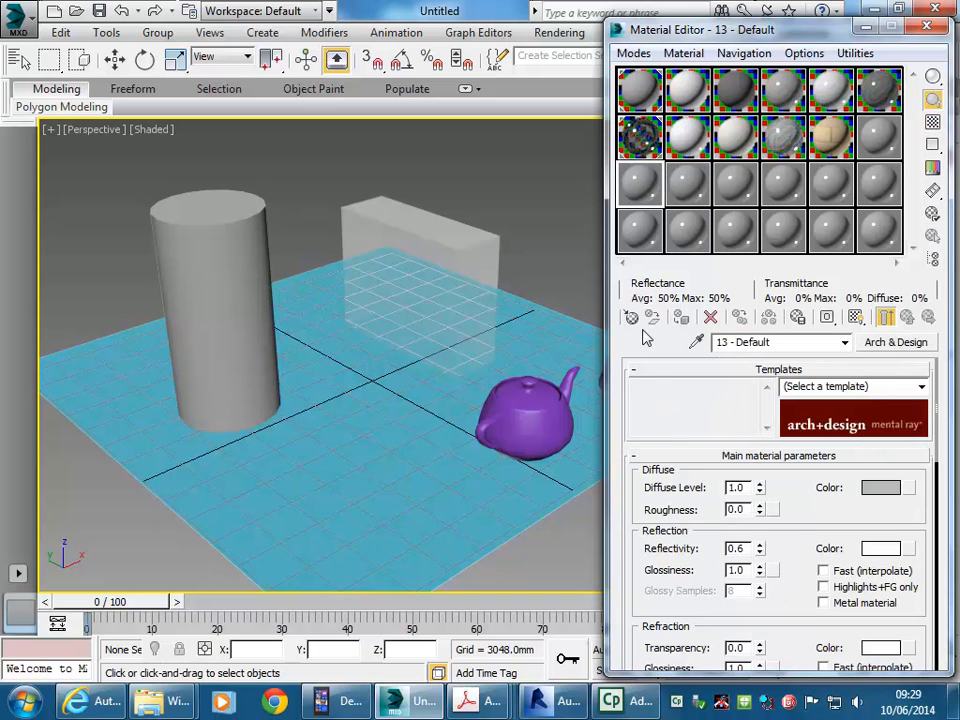
pyautogui.click(361, 369)
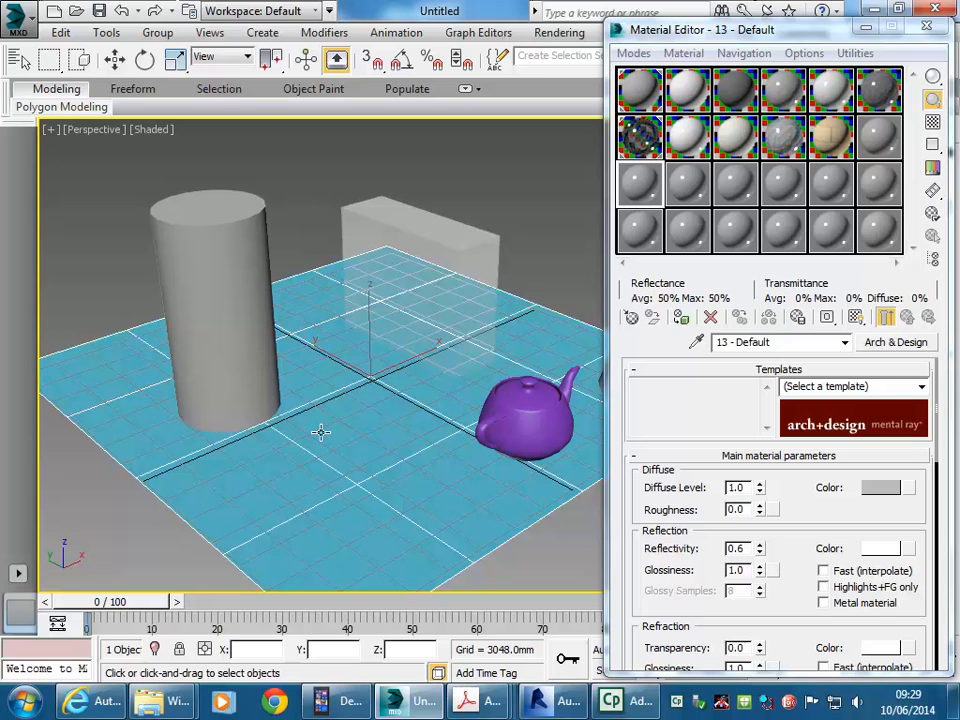
pyautogui.click(681, 318)
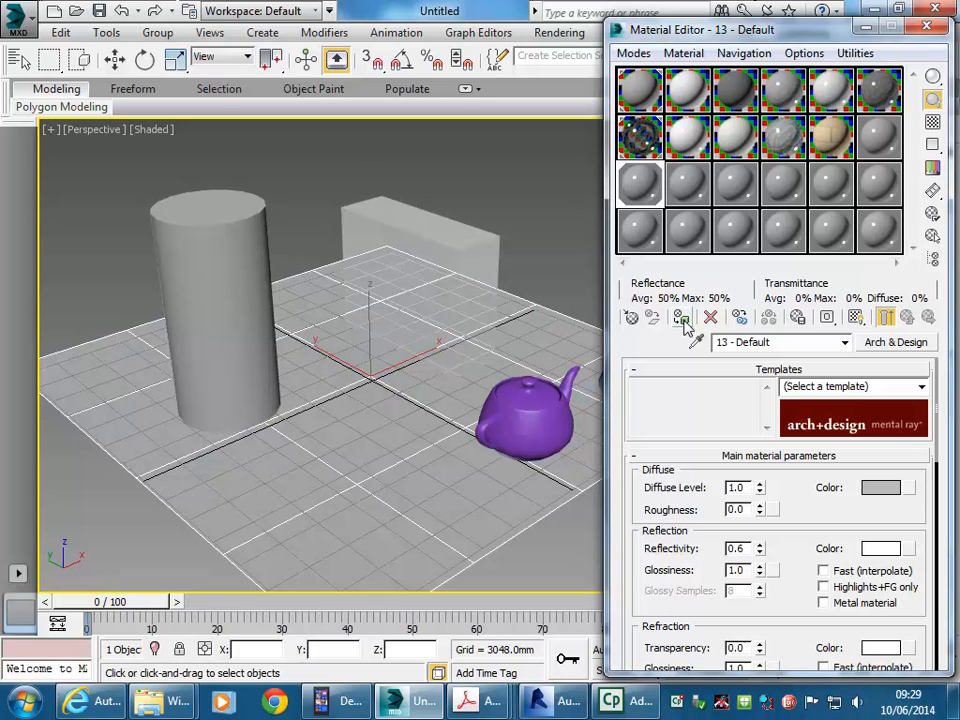
# Step: Rename the ground plane's 13 - Default material as Ground Material
pyautogui.click(640, 89)
pyautogui.click(641, 147)
pyautogui.click(638, 180)
pyautogui.click(760, 342)
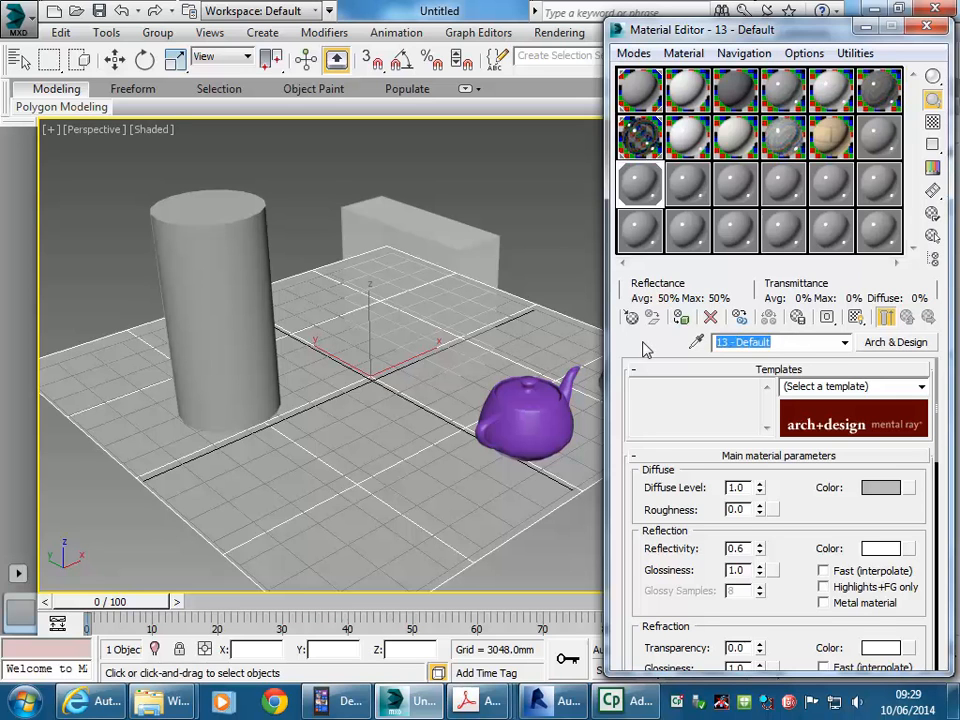
pyautogui.write('Gro7u')
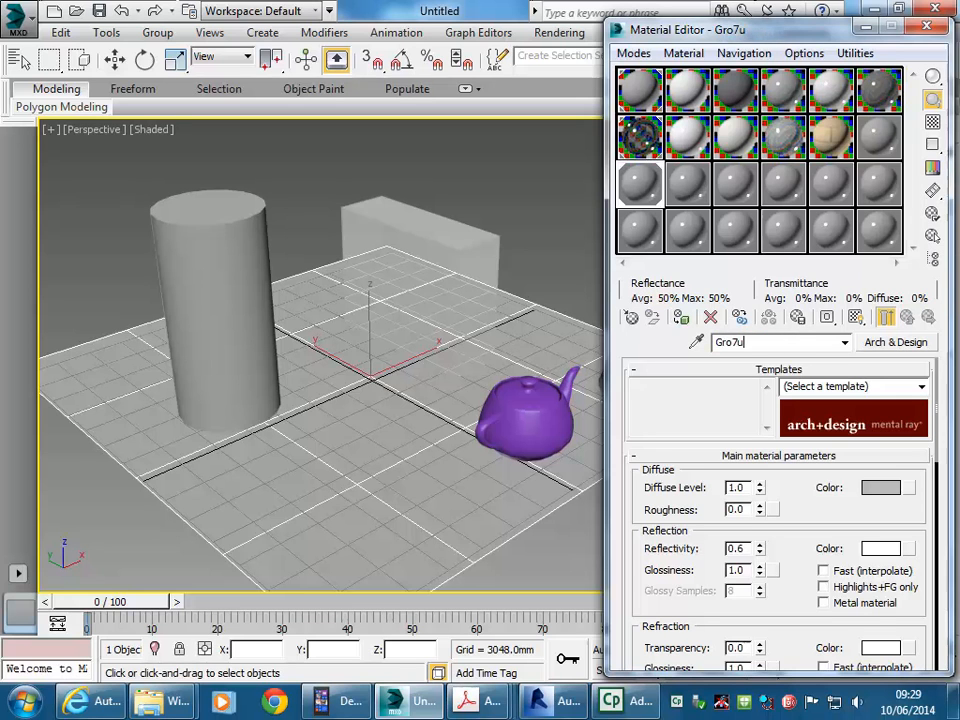
pyautogui.press('BackSpace')
pyautogui.press('BackSpace')
pyautogui.write('und Material')
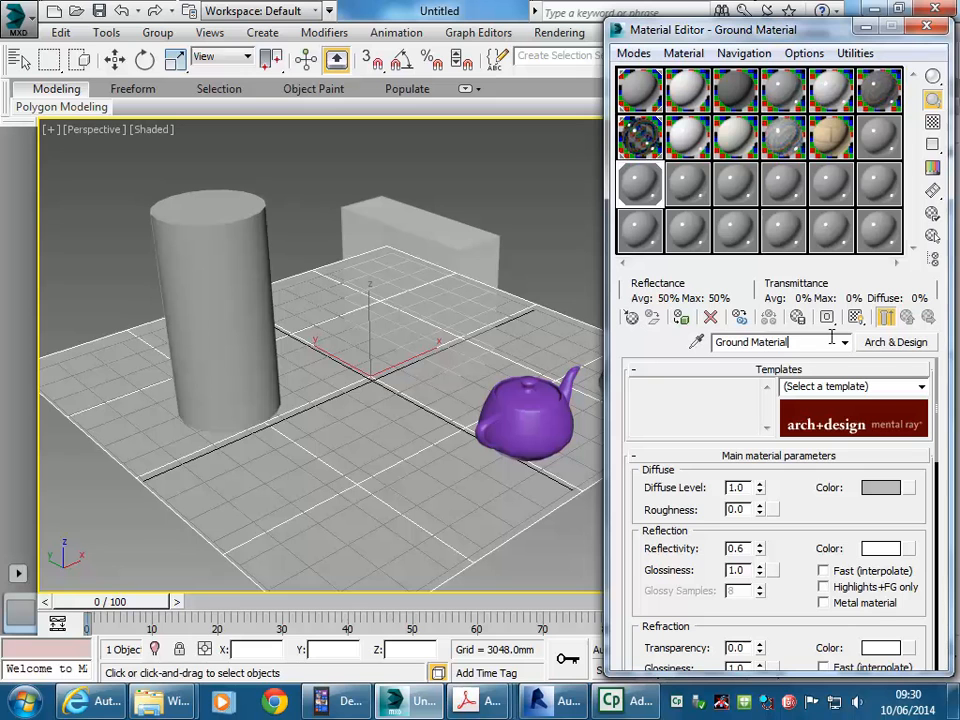
# Step: Browse the replacement material types for Ground Material and collapse the Materials, Autodesk Material Library, Scene Materials and Sample Slots groups
pyautogui.click(883, 346)
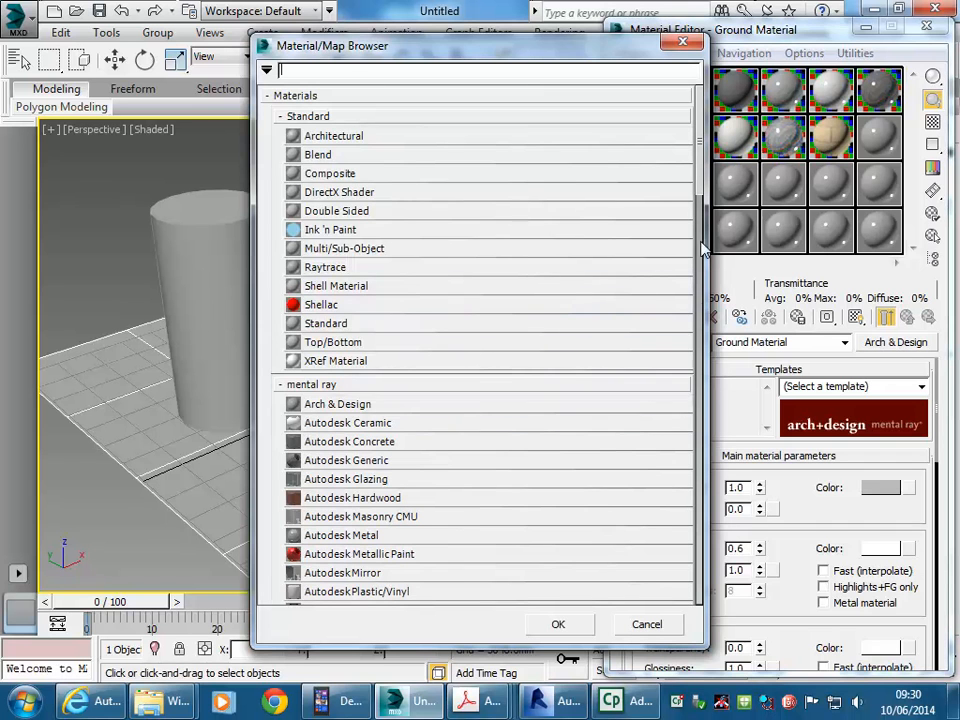
pyautogui.moveTo(700, 161); pyautogui.dragTo(690, 118)
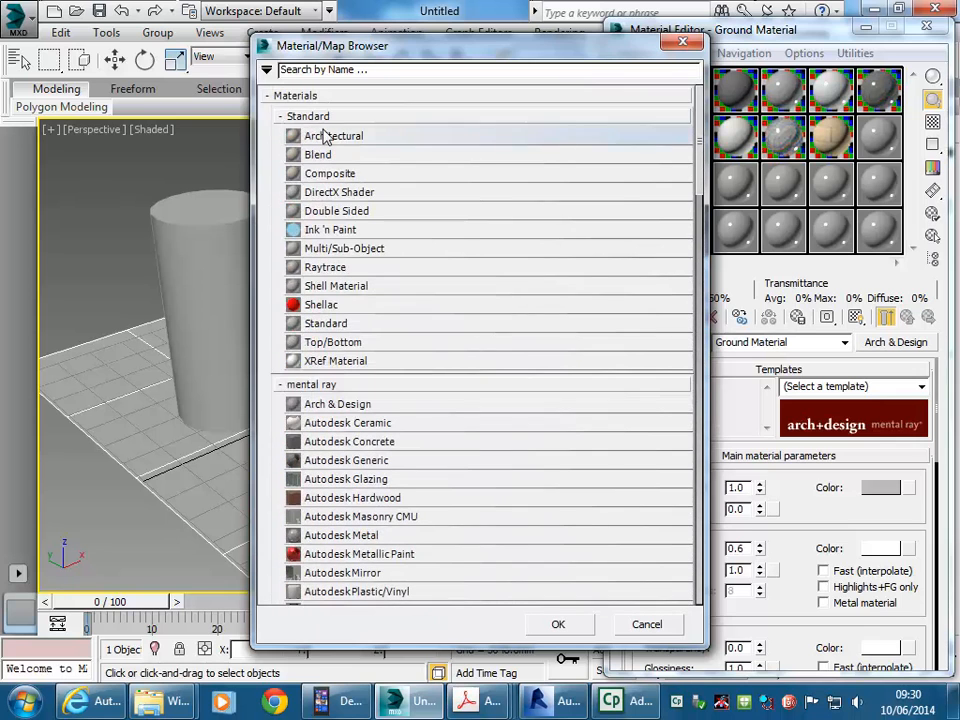
pyautogui.click(268, 97)
pyautogui.click(268, 121)
pyautogui.click(269, 146)
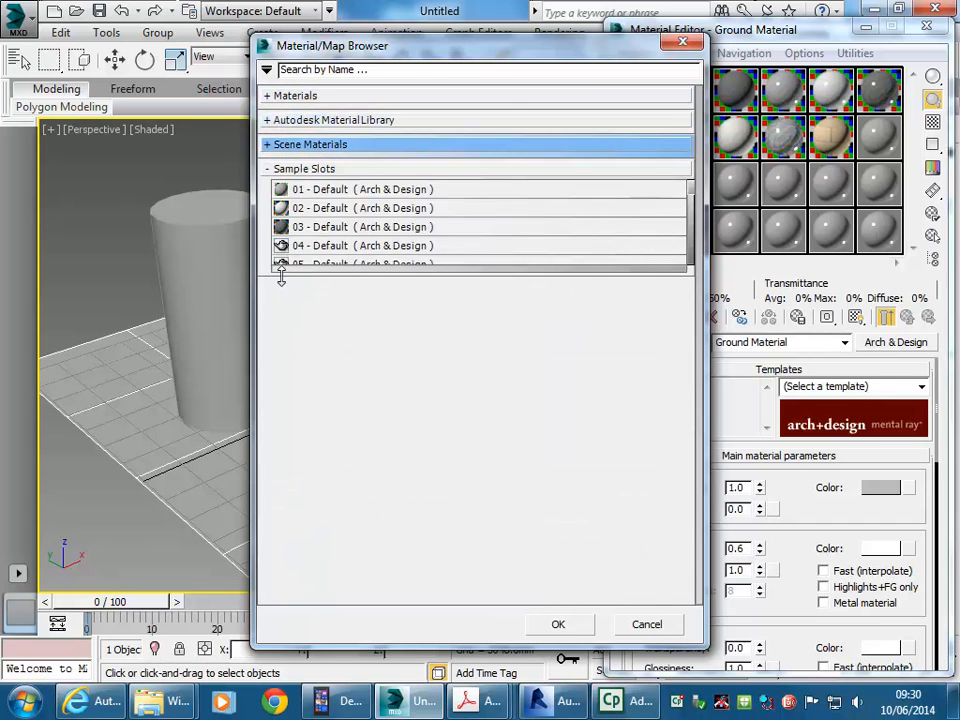
pyautogui.click(270, 169)
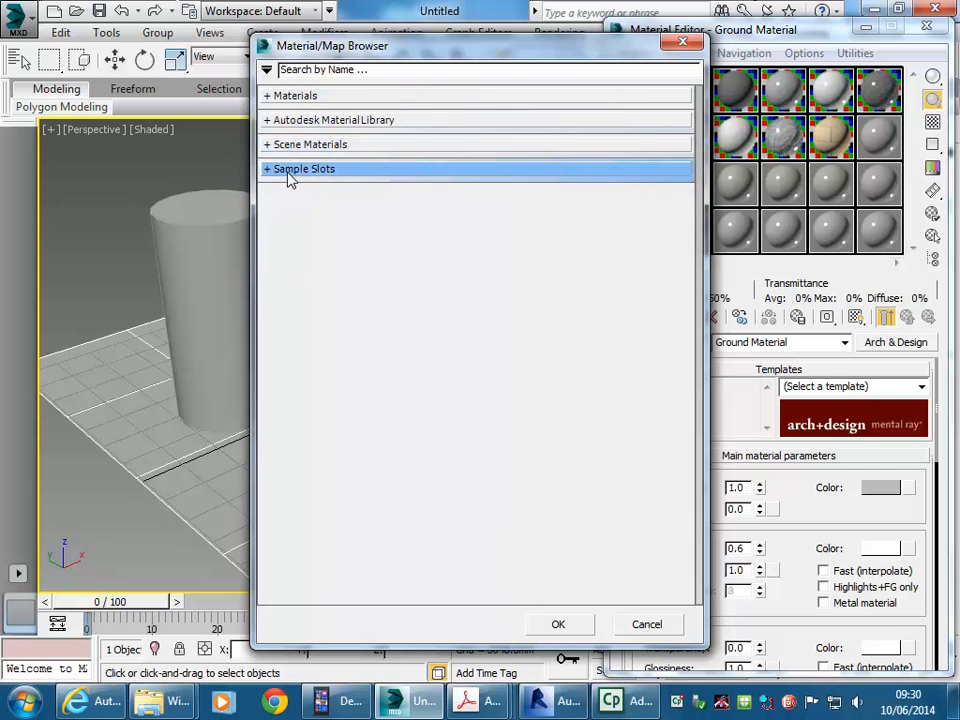
# Step: Replace Ground Material's type with Grass - Short from the Sitework category of the Autodesk Material Library
pyautogui.click(268, 124)
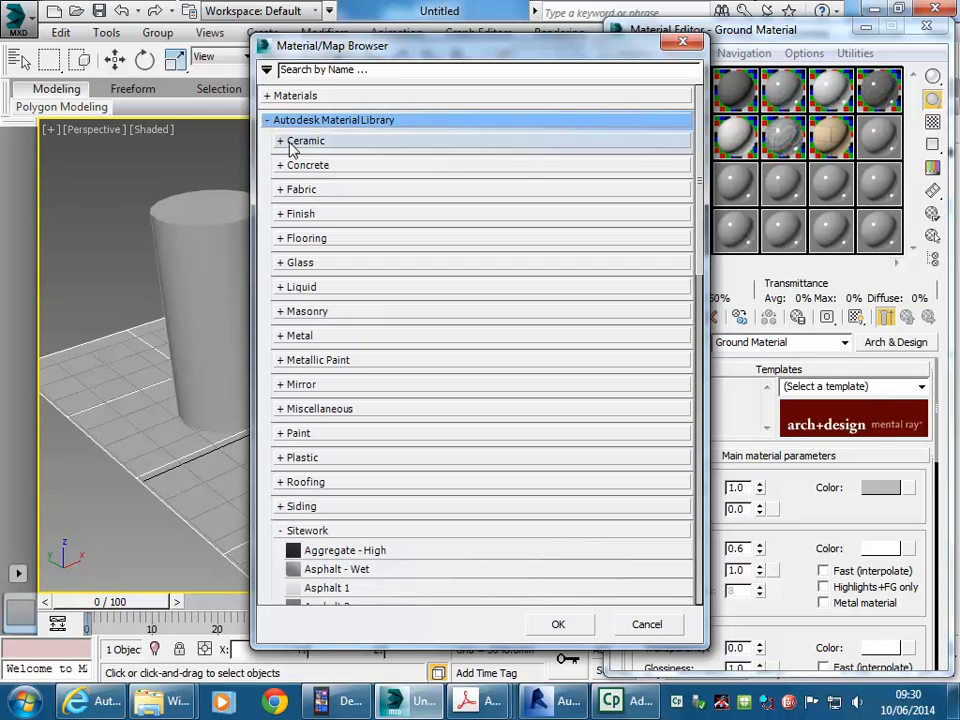
pyautogui.scroll(-3, 326, 186)
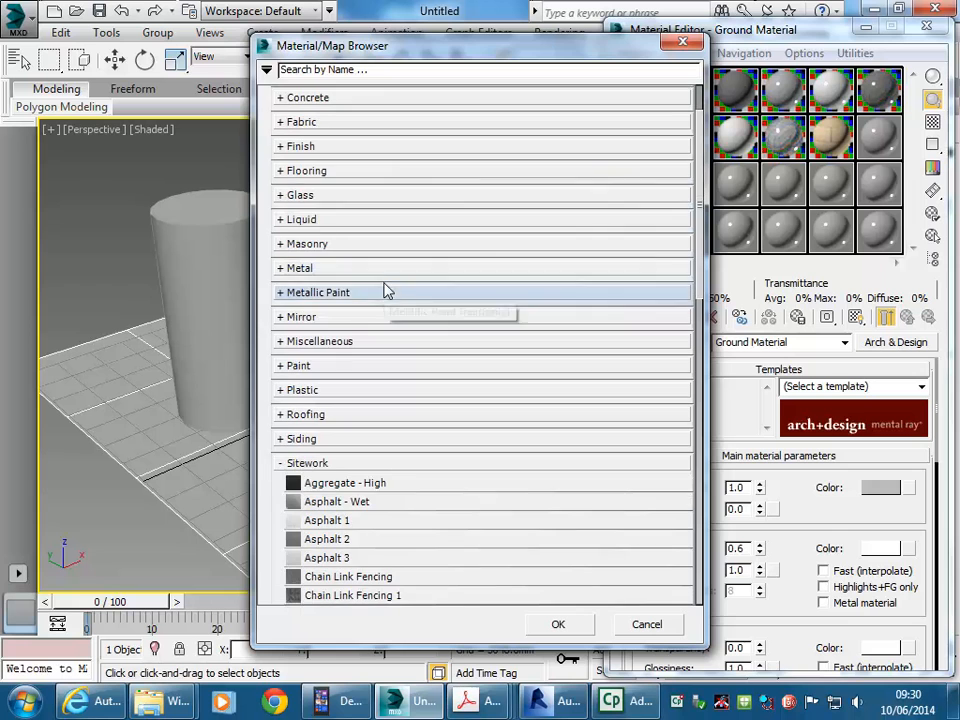
pyautogui.scroll(-1, 338, 432)
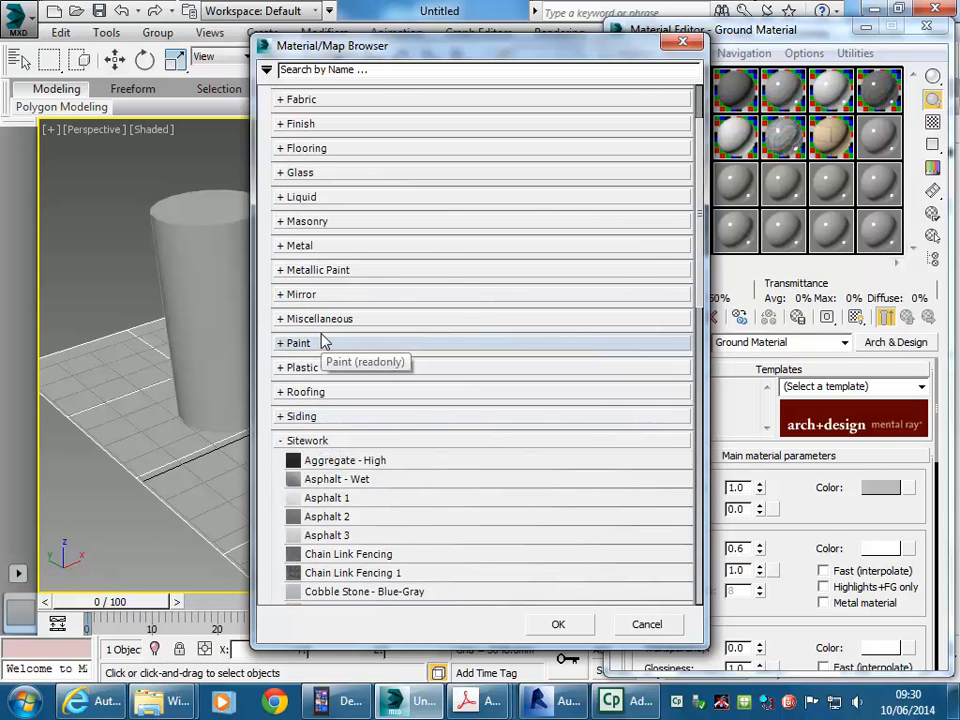
pyautogui.scroll(-4, 322, 340)
pyautogui.scroll(-3, 322, 340)
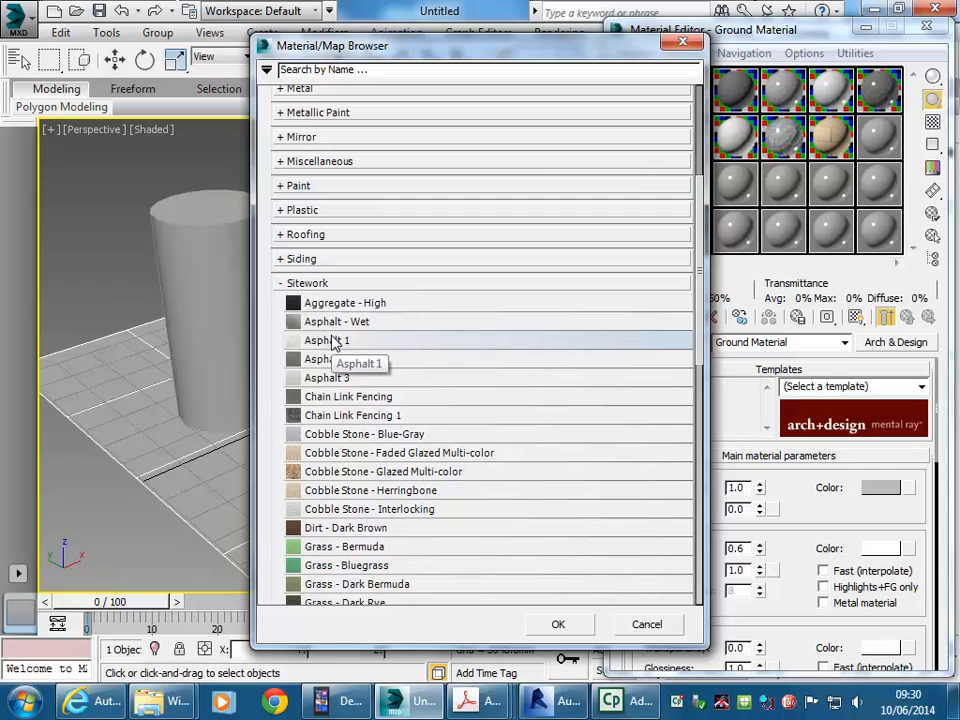
pyautogui.scroll(-2, 343, 320)
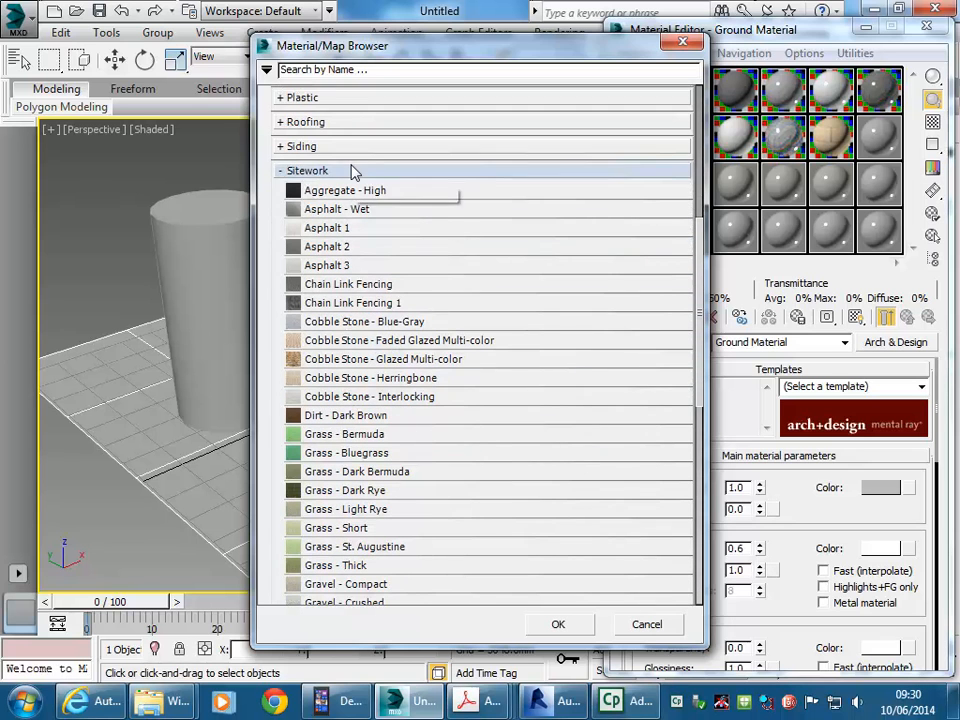
pyautogui.scroll(-1, 345, 320)
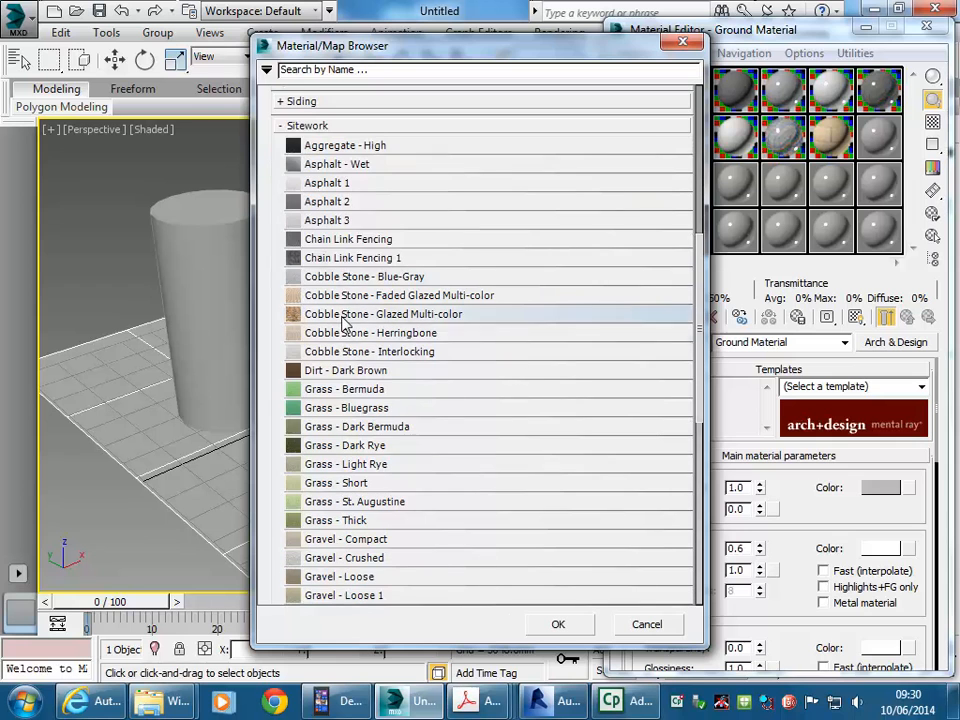
pyautogui.scroll(-1, 343, 424)
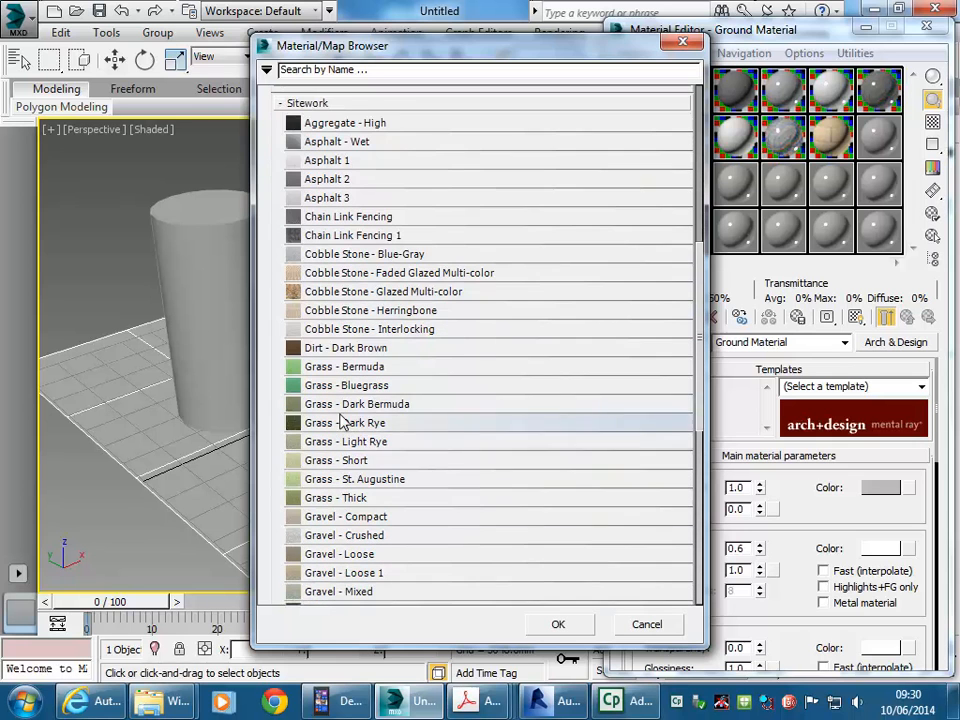
pyautogui.scroll(-1, 343, 395)
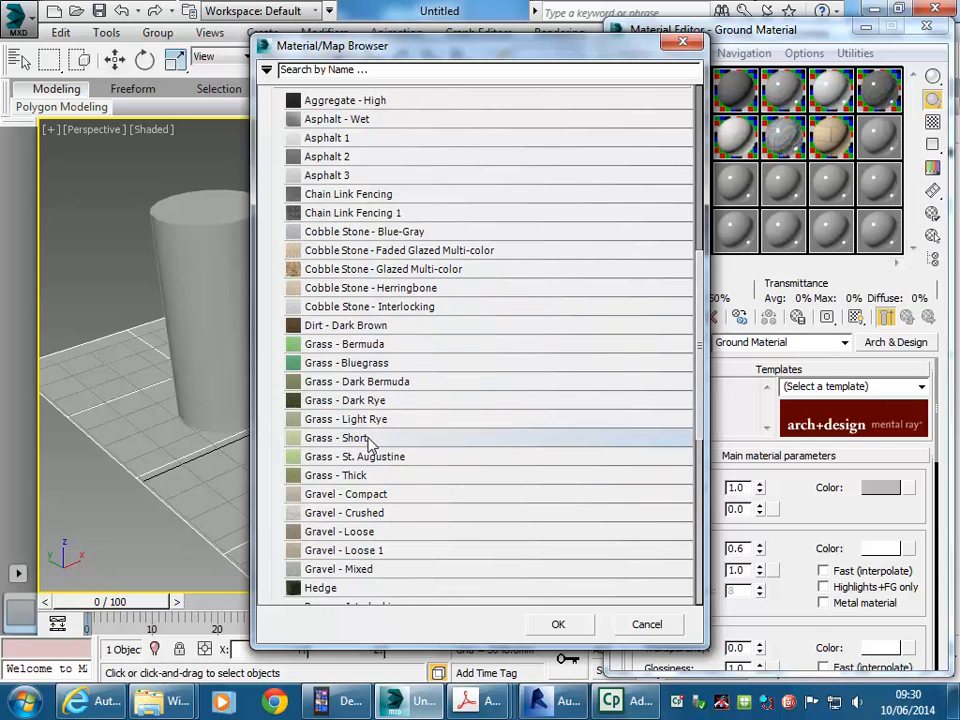
pyautogui.doubleClick(306, 446)
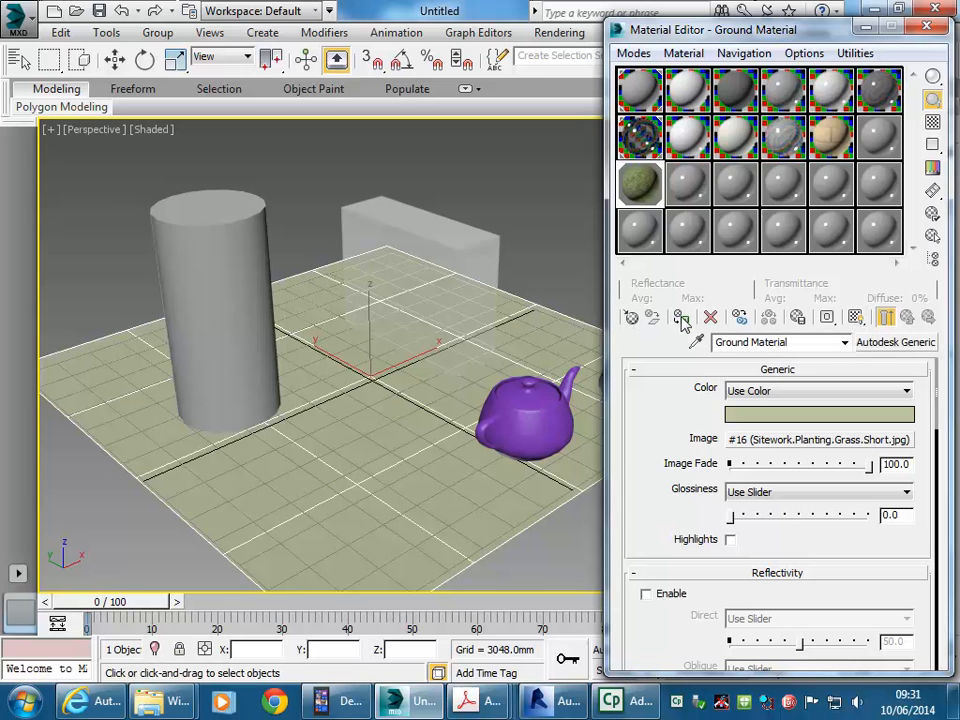
# Step: Show the Ground Material's grass map on the plane in the viewport and inspect the surface up close
pyautogui.click(856, 318)
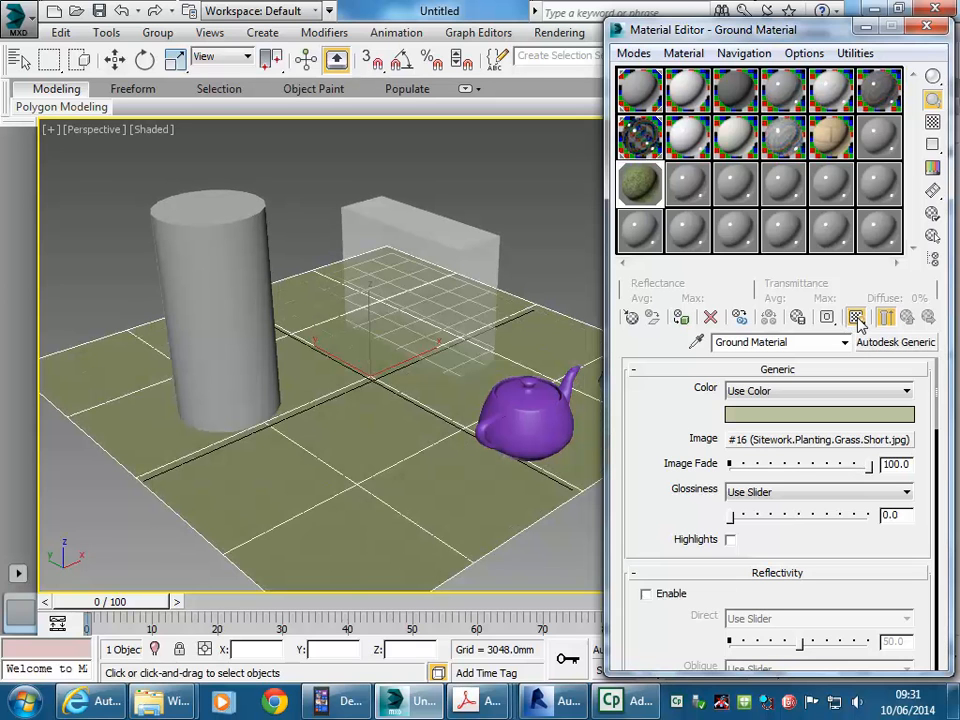
pyautogui.scroll(3, 330, 340)
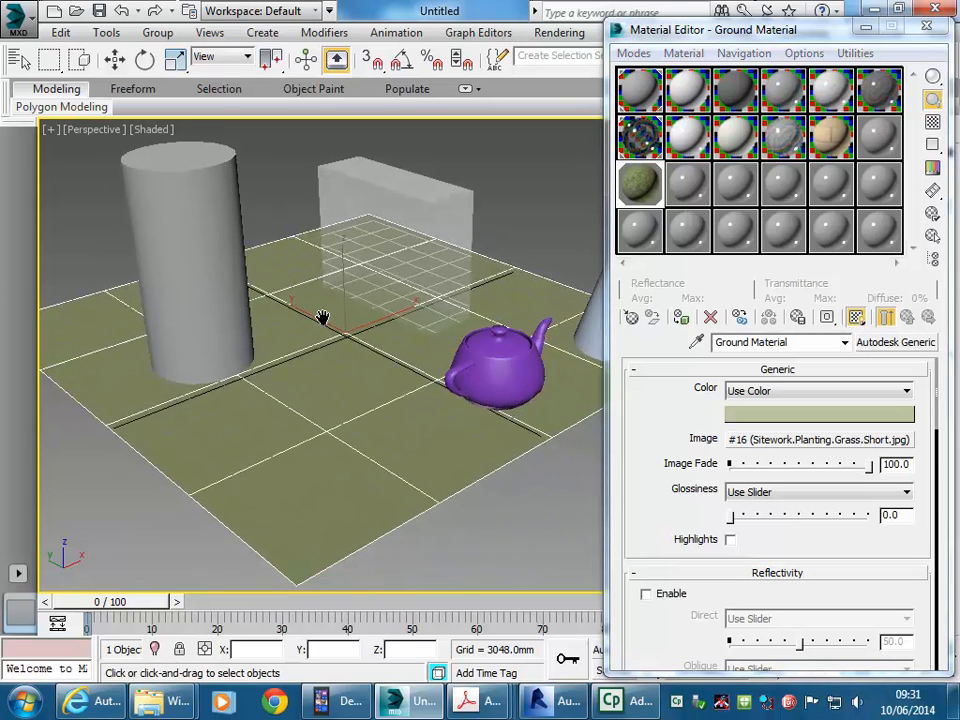
pyautogui.scroll(5, 371, 390)
pyautogui.scroll(4, 371, 390)
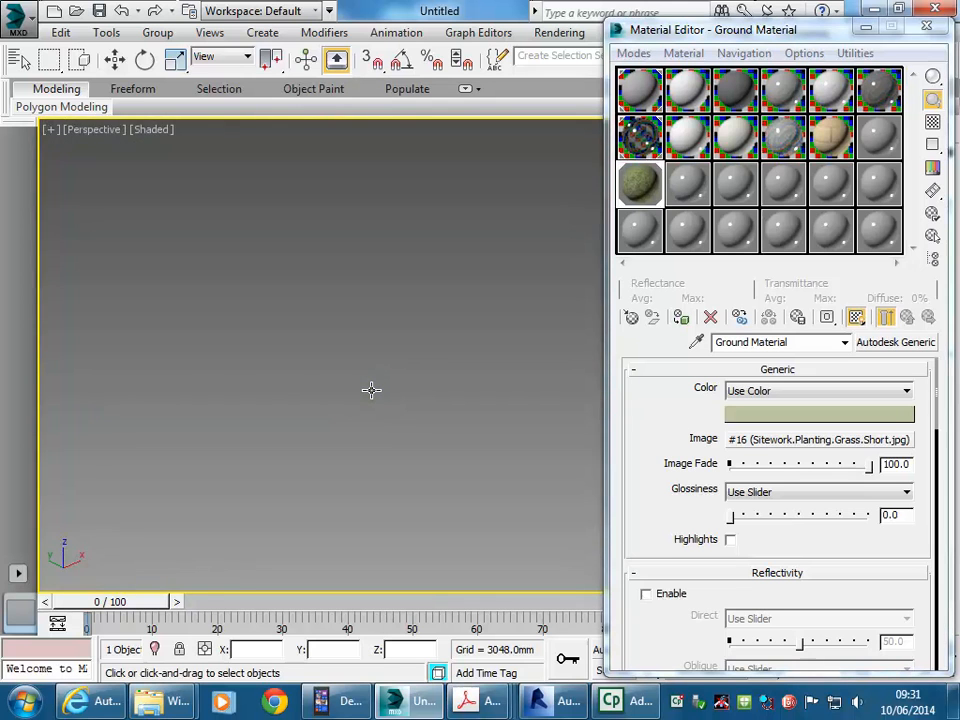
pyautogui.scroll(-12, 371, 390)
pyautogui.moveTo(371, 390); pyautogui.dragTo(356, 422, button='middle')
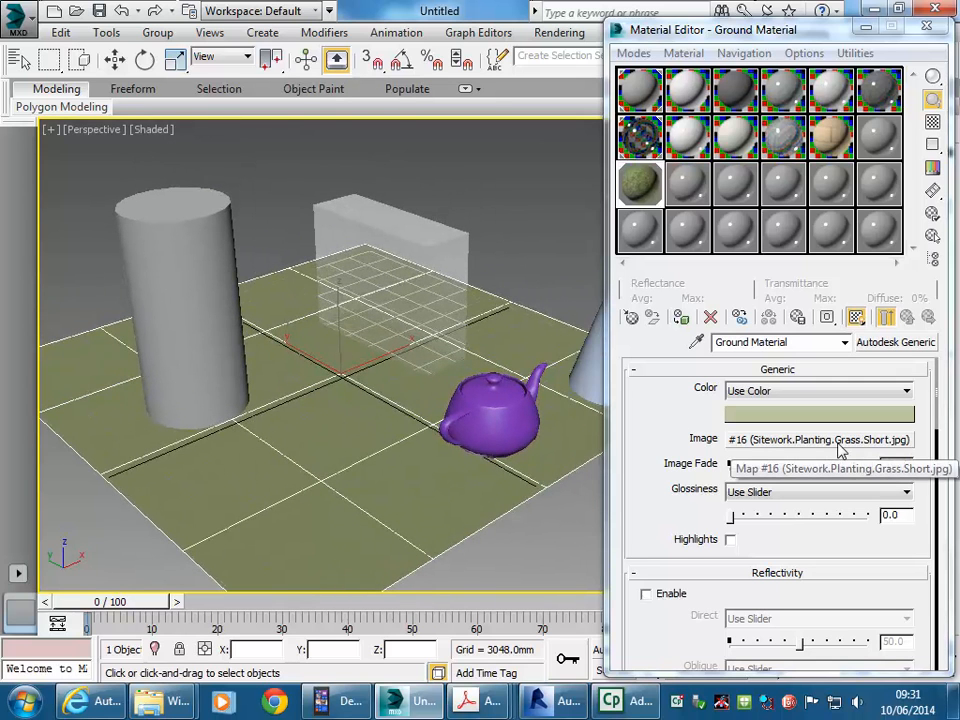
pyautogui.moveTo(266, 392); pyautogui.dragTo(253, 386, button='middle')
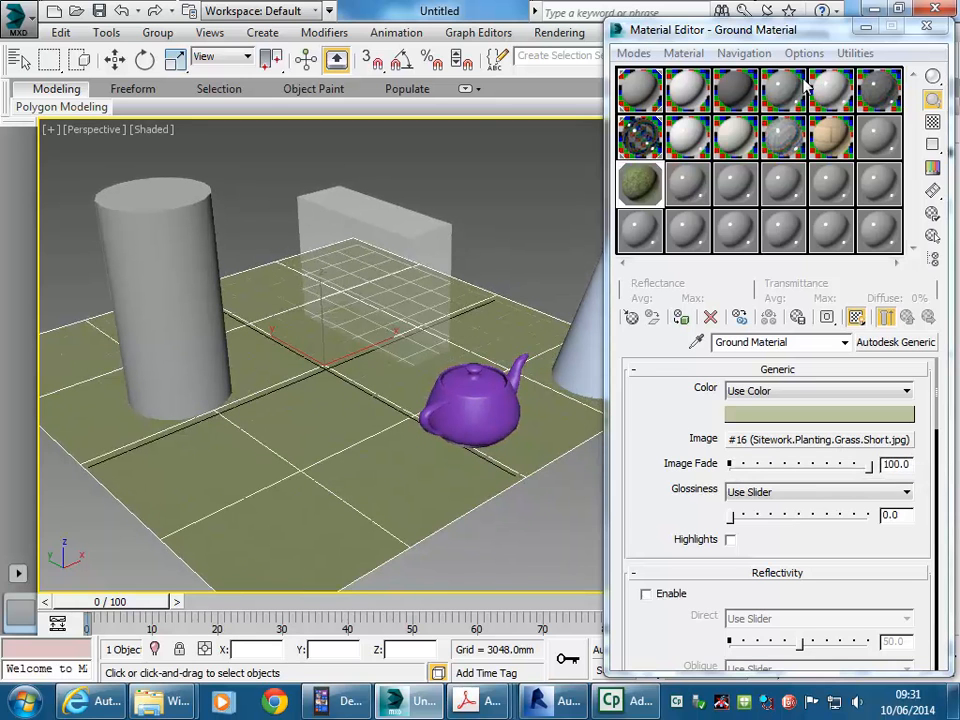
# Step: Turn off Real-World Map Size for the ground plane, switching it back and forth to compare the grass texture
pyautogui.moveTo(822, 38); pyautogui.dragTo(655, 43)
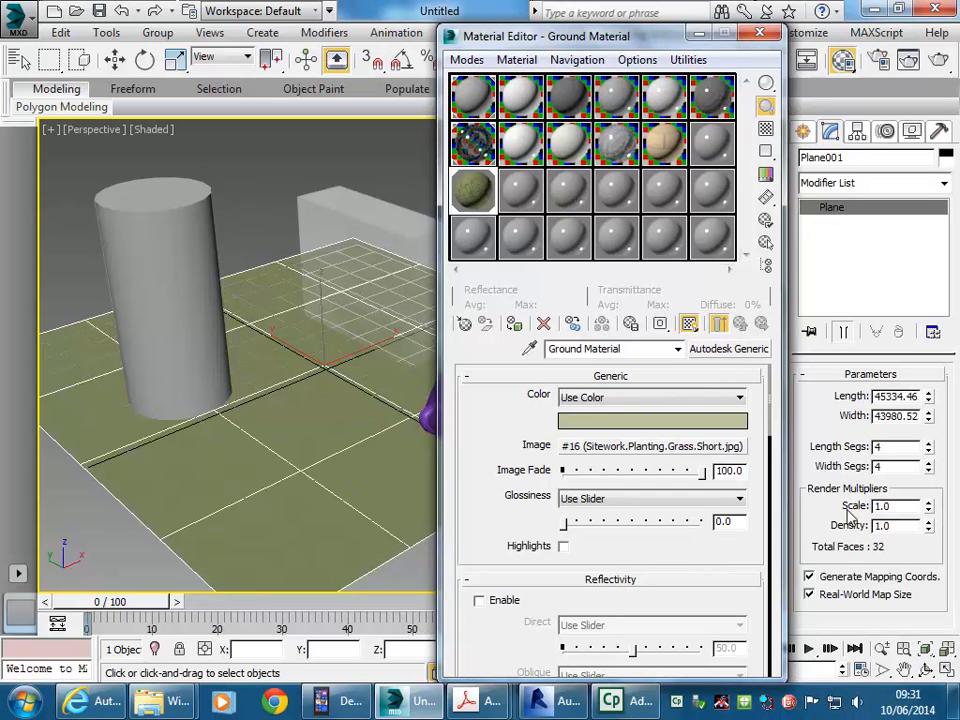
pyautogui.click(809, 595)
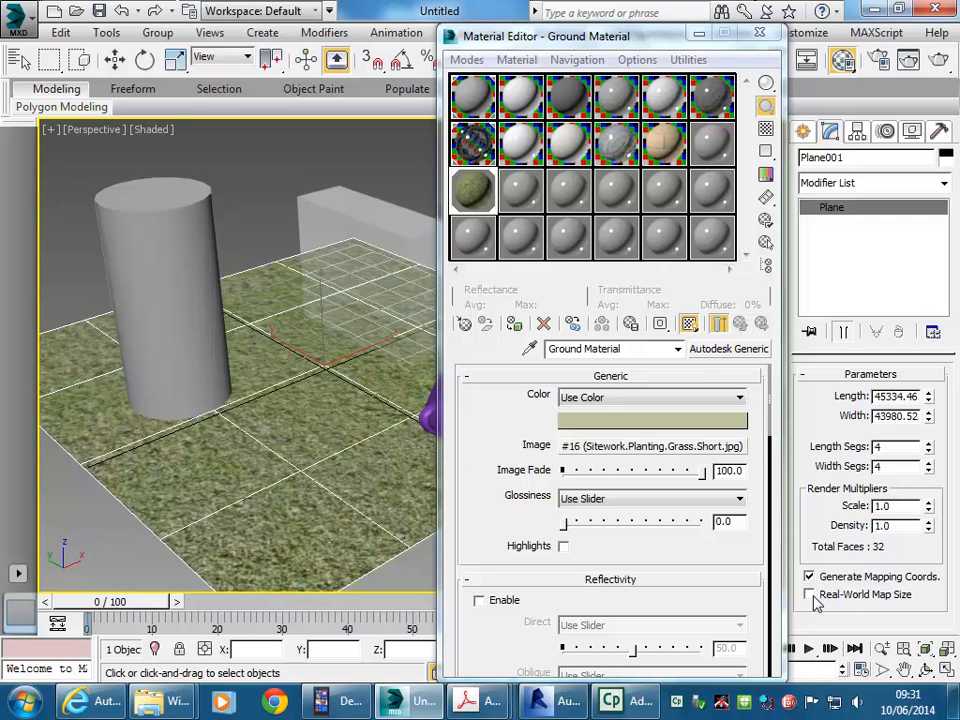
pyautogui.click(814, 599)
pyautogui.click(814, 599)
pyautogui.click(810, 595)
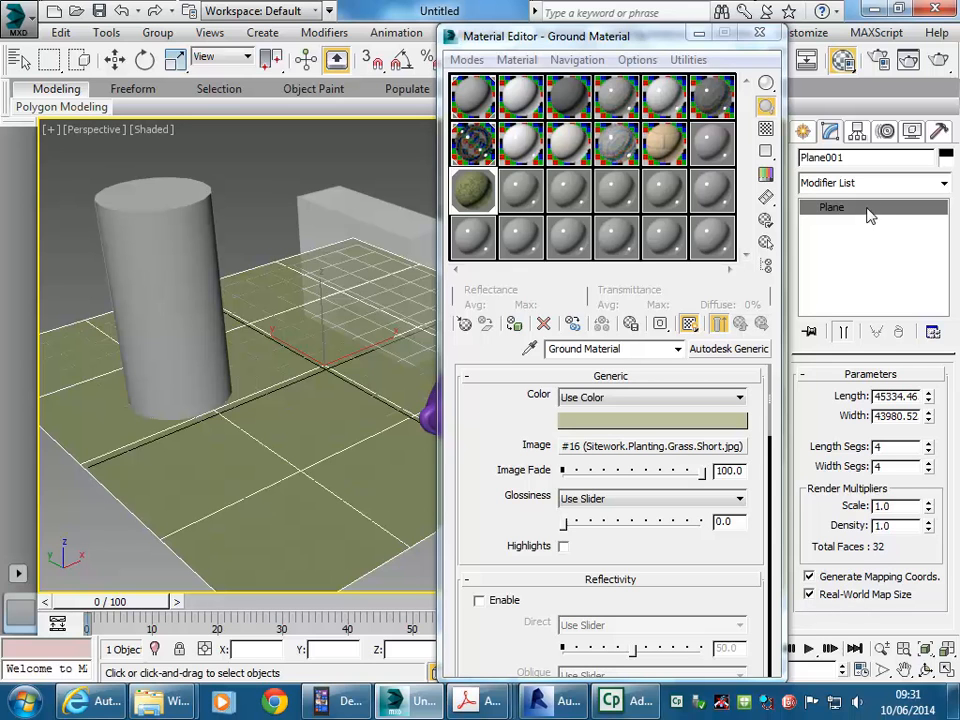
pyautogui.click(809, 594)
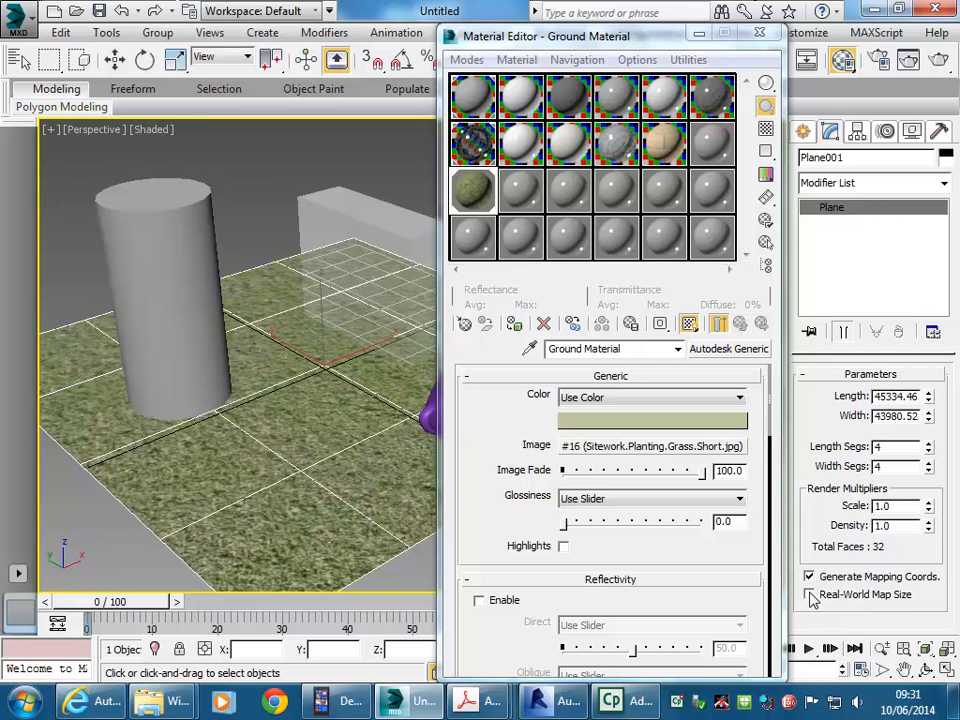
pyautogui.moveTo(462, 40); pyautogui.dragTo(652, 32)
pyautogui.scroll(5, 290, 420)
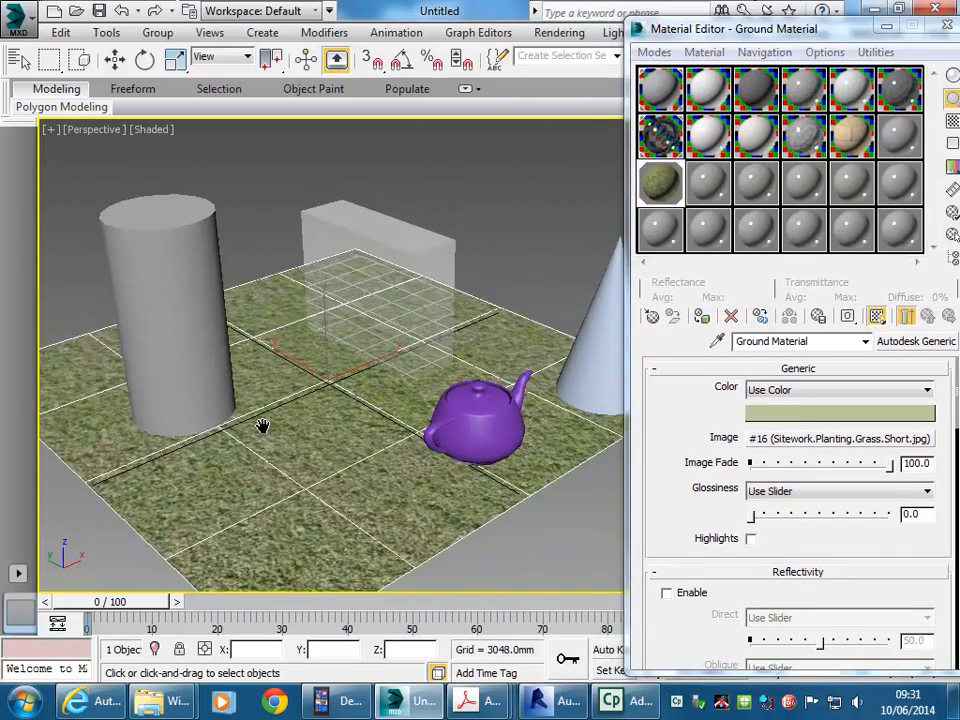
pyautogui.scroll(-5, 297, 421)
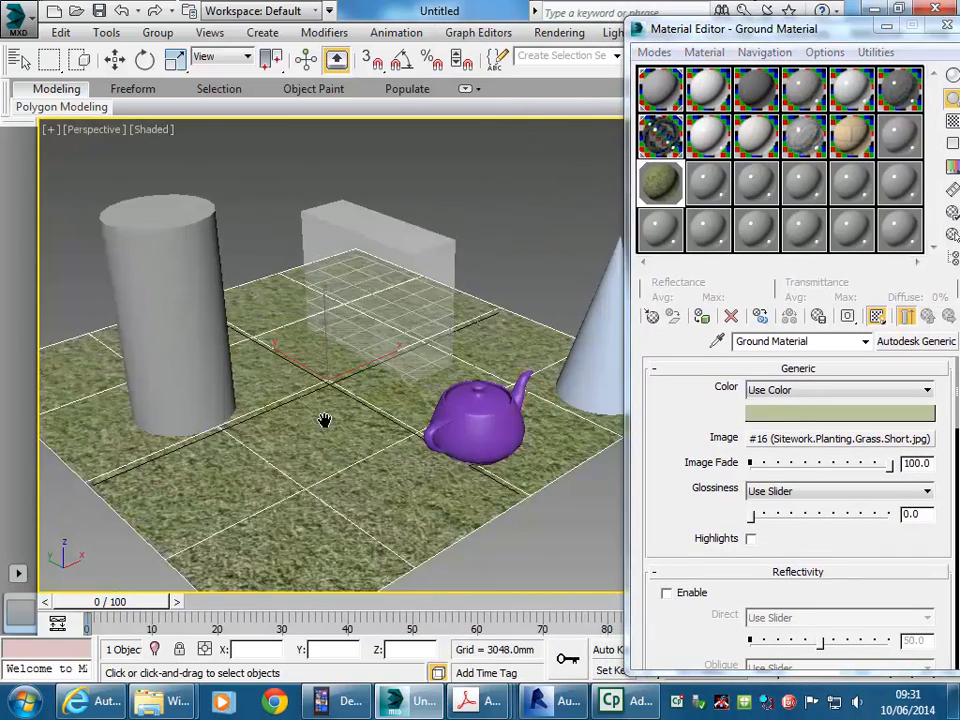
# Step: Reduce the ground plane's length and width segments to 1 each
pyautogui.moveTo(686, 28); pyautogui.dragTo(410, 42)
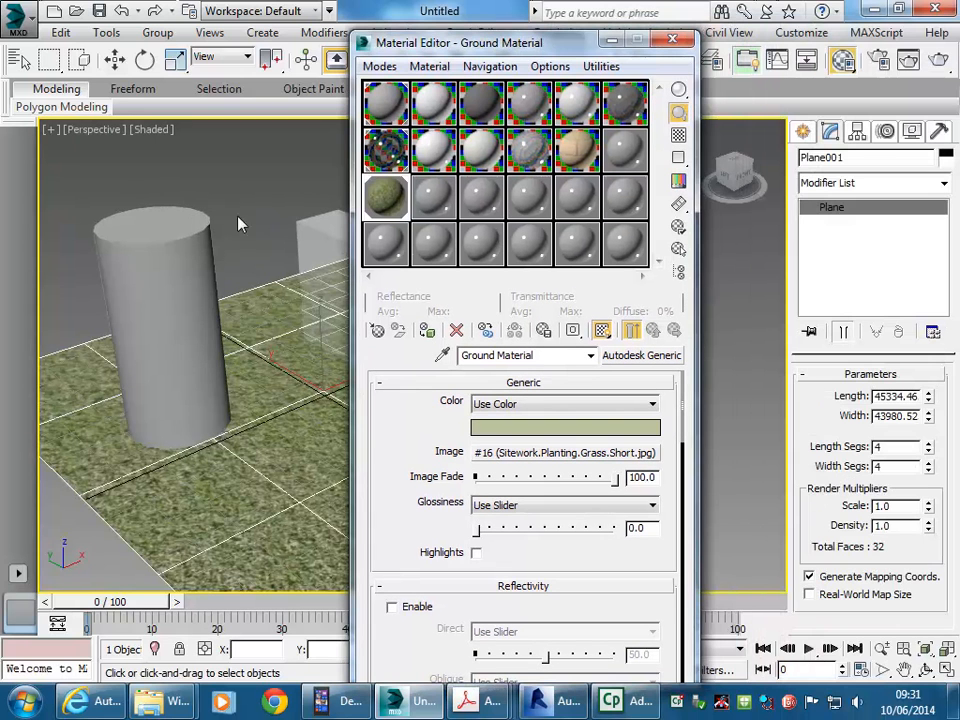
pyautogui.click(928, 451)
pyautogui.click(928, 451)
pyautogui.click(928, 451)
pyautogui.click(928, 470)
pyautogui.click(928, 470)
pyautogui.click(928, 470)
pyautogui.moveTo(565, 50); pyautogui.dragTo(827, 37)
pyautogui.moveTo(340, 274)
pyautogui.mouseDown(button='middle')
pyautogui.moveTo(300, 274)
pyautogui.moveTo(347, 272)
pyautogui.mouseUp(button='middle')
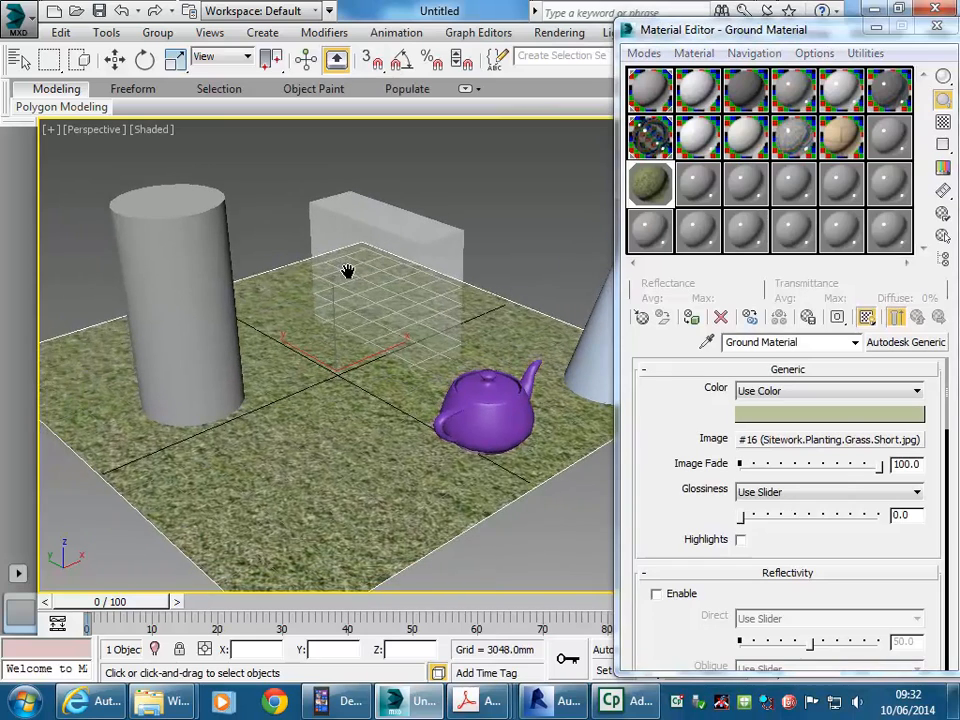
# Step: Select the cylinder and compare the sample slots of the 01 - Default, Solid Glass and Ground Material materials
pyautogui.click(211, 174)
pyautogui.click(198, 293)
pyautogui.moveTo(171, 426); pyautogui.dragTo(174, 456, button='middle')
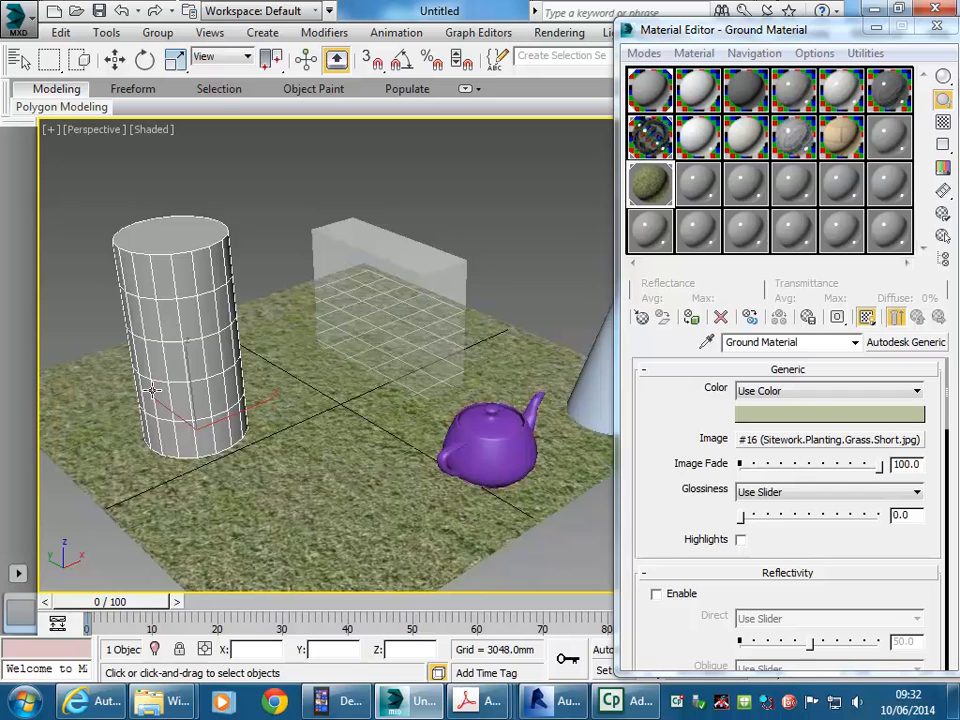
pyautogui.click(652, 88)
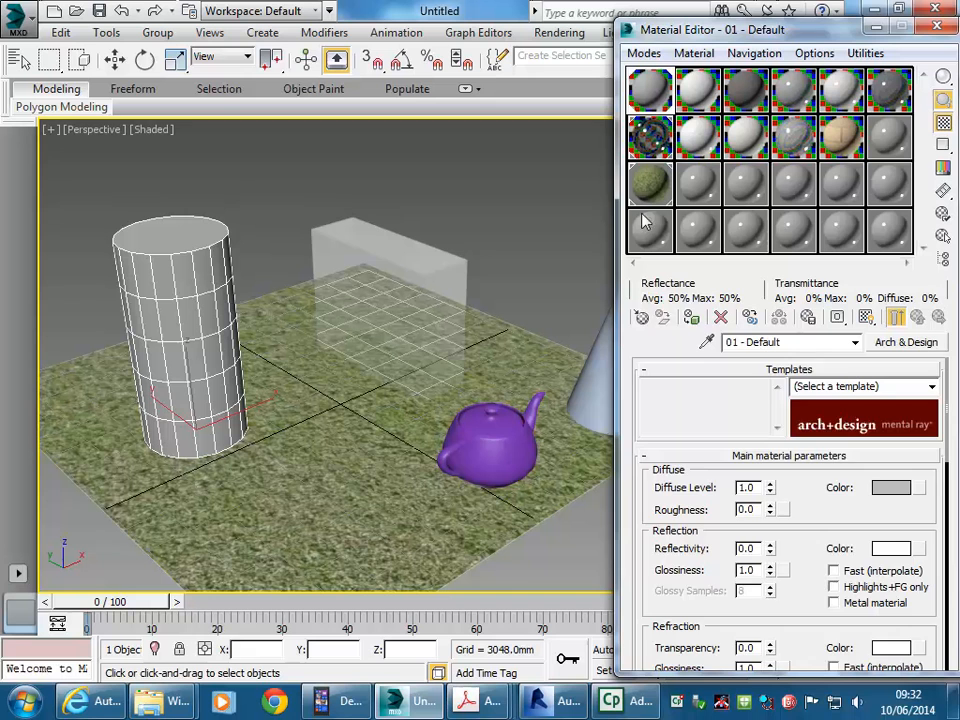
pyautogui.click(650, 183)
pyautogui.click(658, 90)
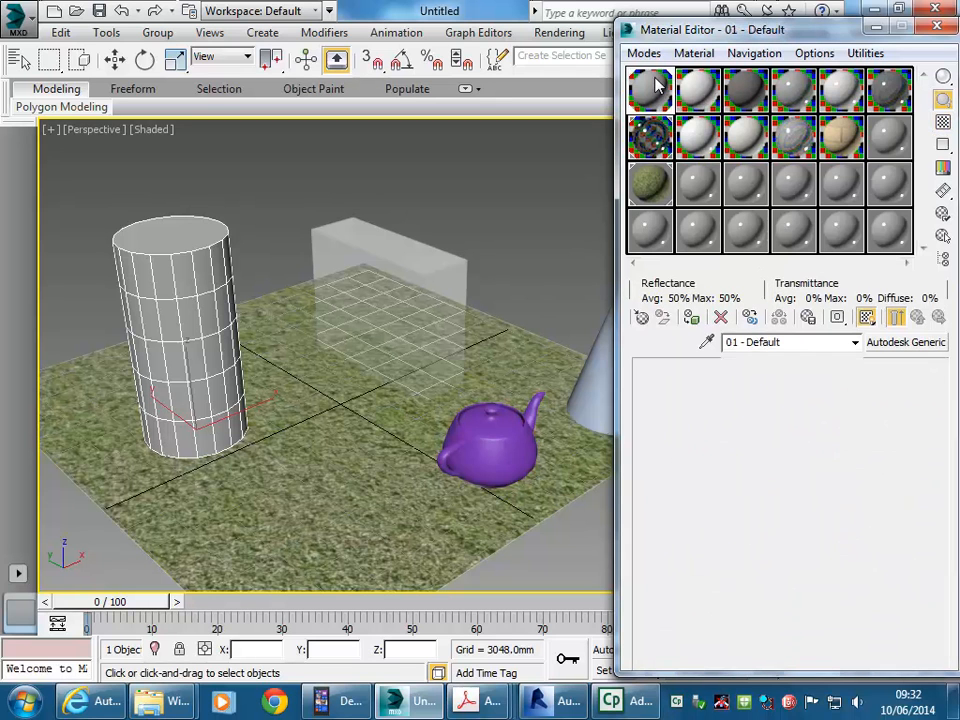
pyautogui.click(655, 138)
pyautogui.click(655, 178)
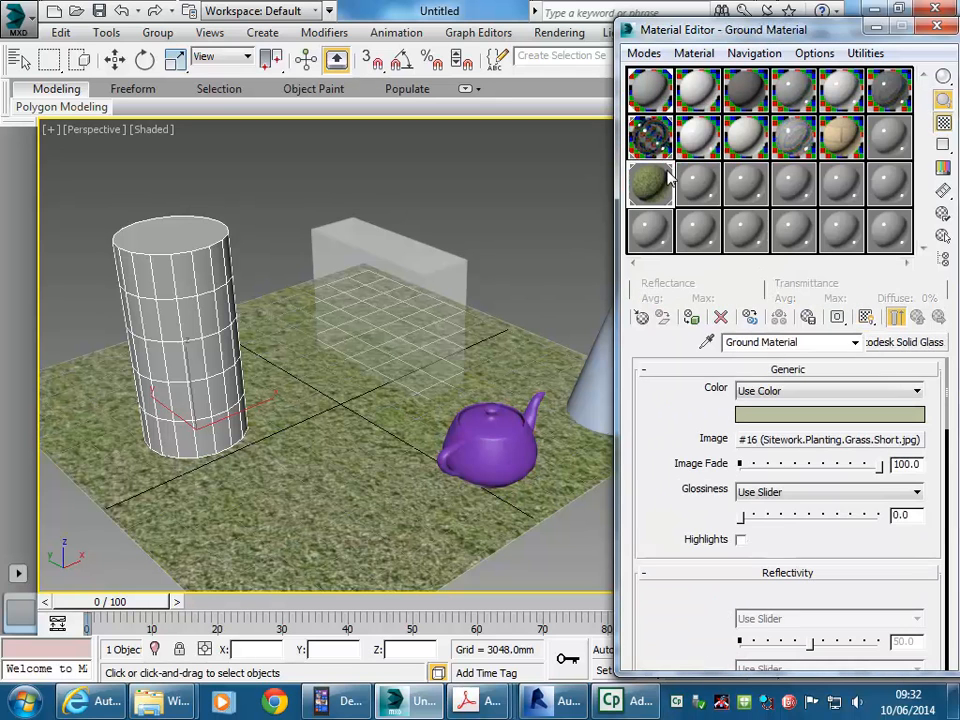
# Step: Change the material type of the 01 - Default sample slot to Standard
pyautogui.click(663, 103)
pyautogui.moveTo(136, 425); pyautogui.dragTo(172, 440, button='middle')
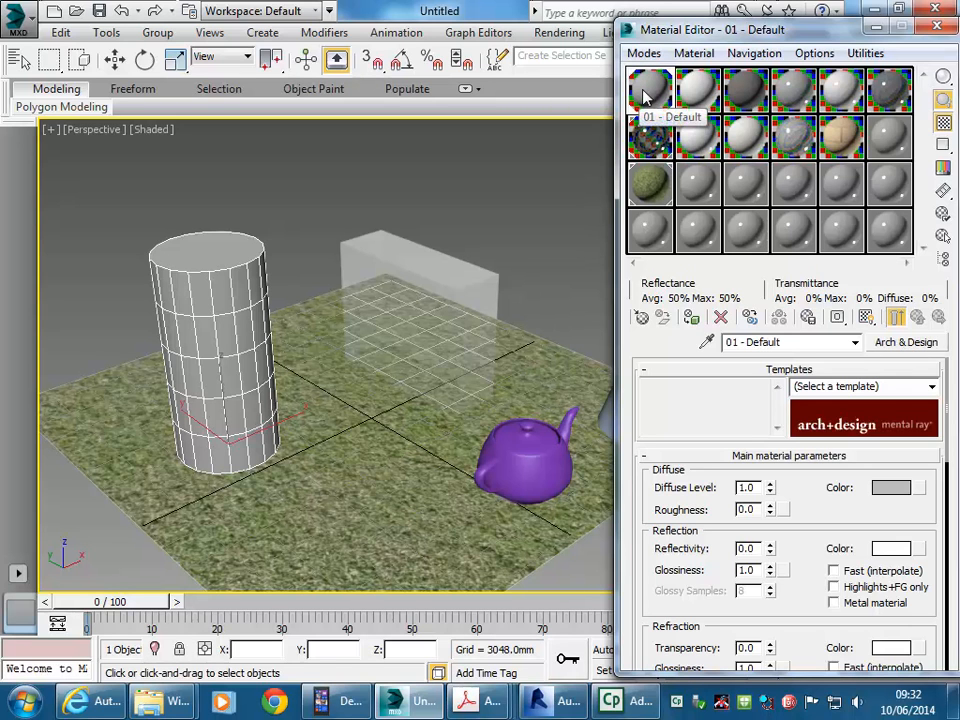
pyautogui.click(906, 343)
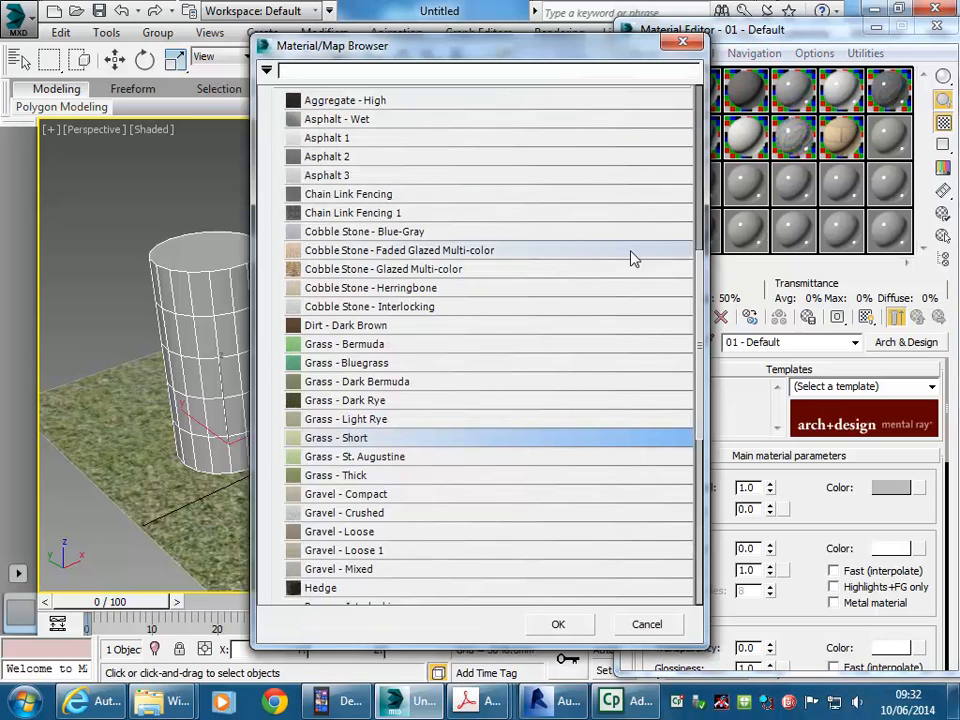
pyautogui.scroll(4, 700, 175)
pyautogui.scroll(3, 700, 175)
pyautogui.click(267, 120)
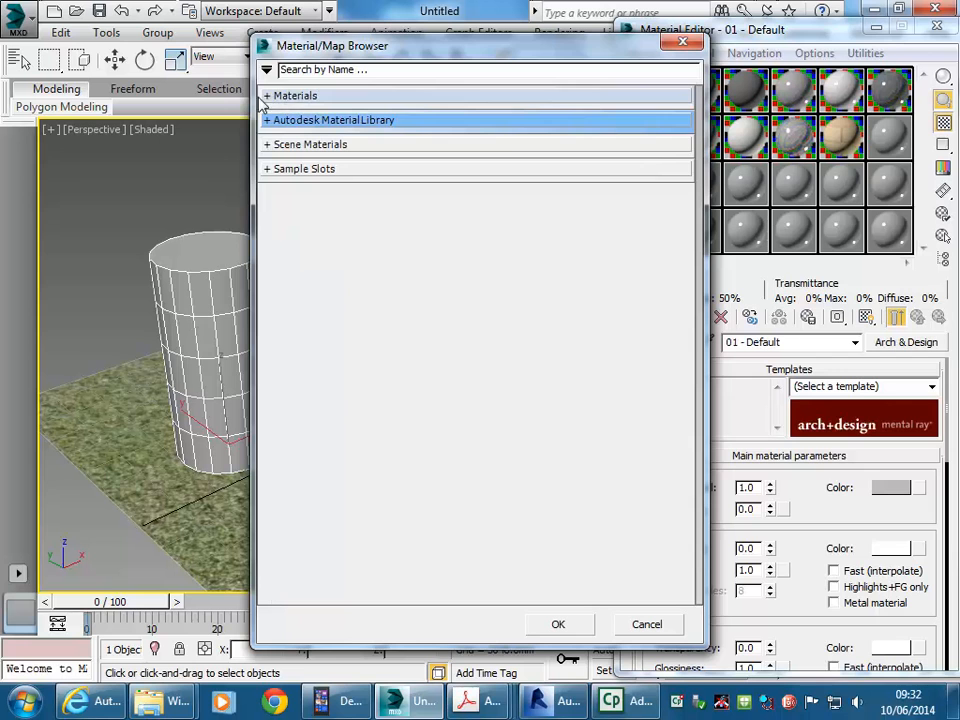
pyautogui.click(285, 96)
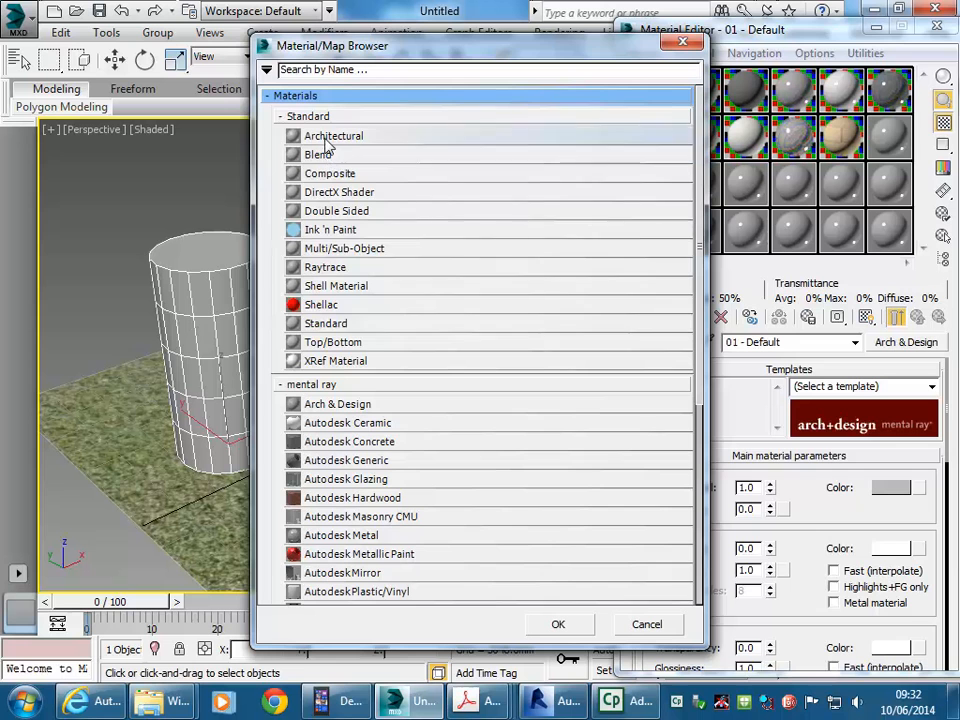
pyautogui.doubleClick(326, 324)
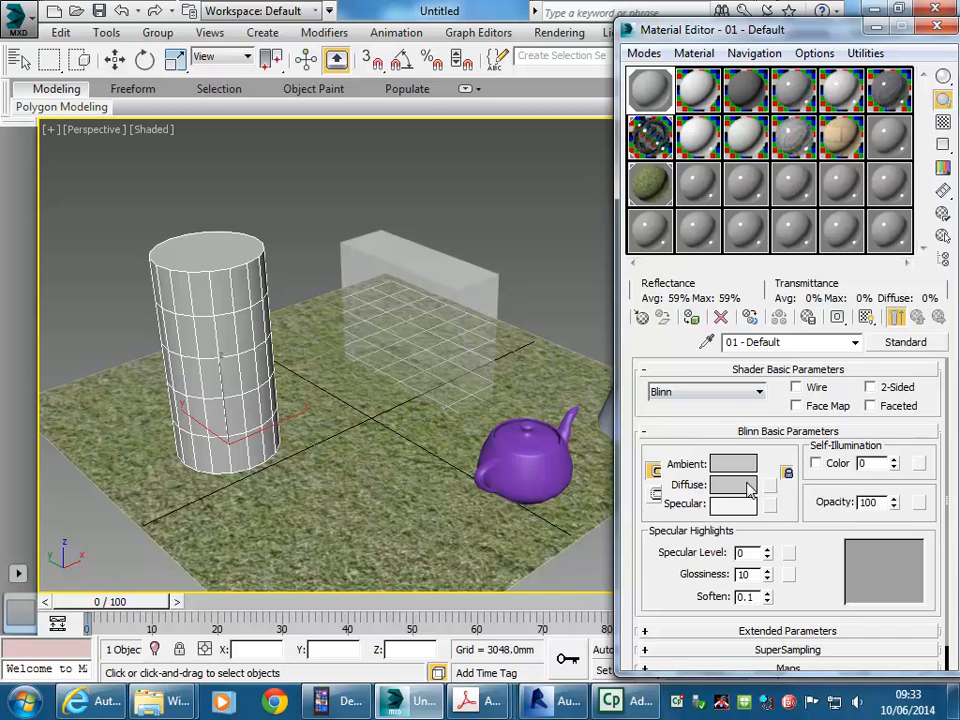
pyautogui.scroll(-1, 740, 500)
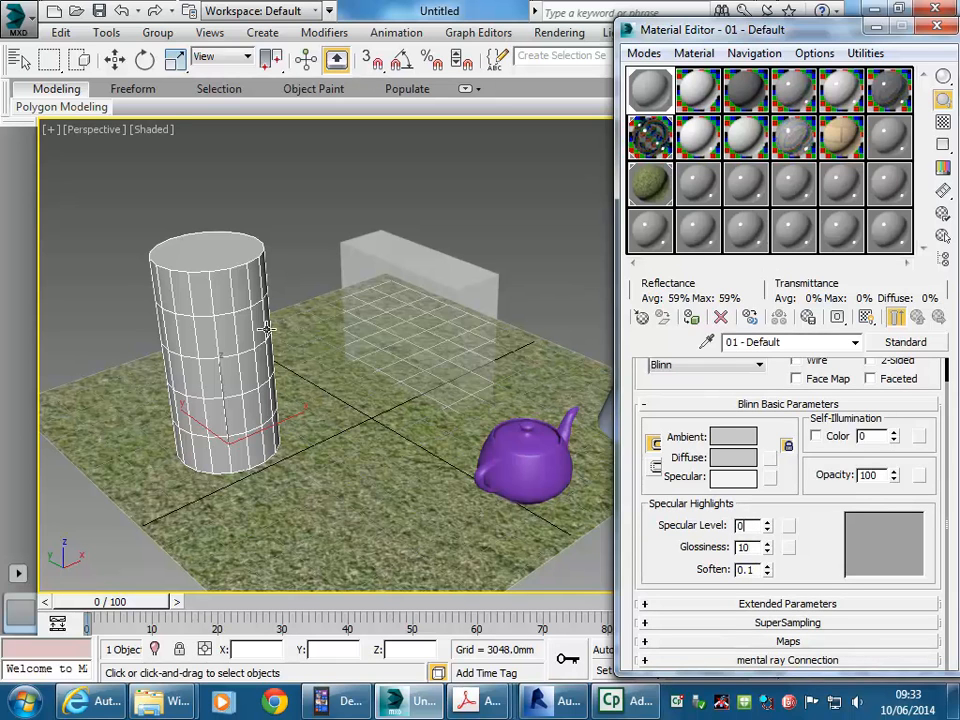
pyautogui.moveTo(267, 329); pyautogui.dragTo(311, 328, button='middle')
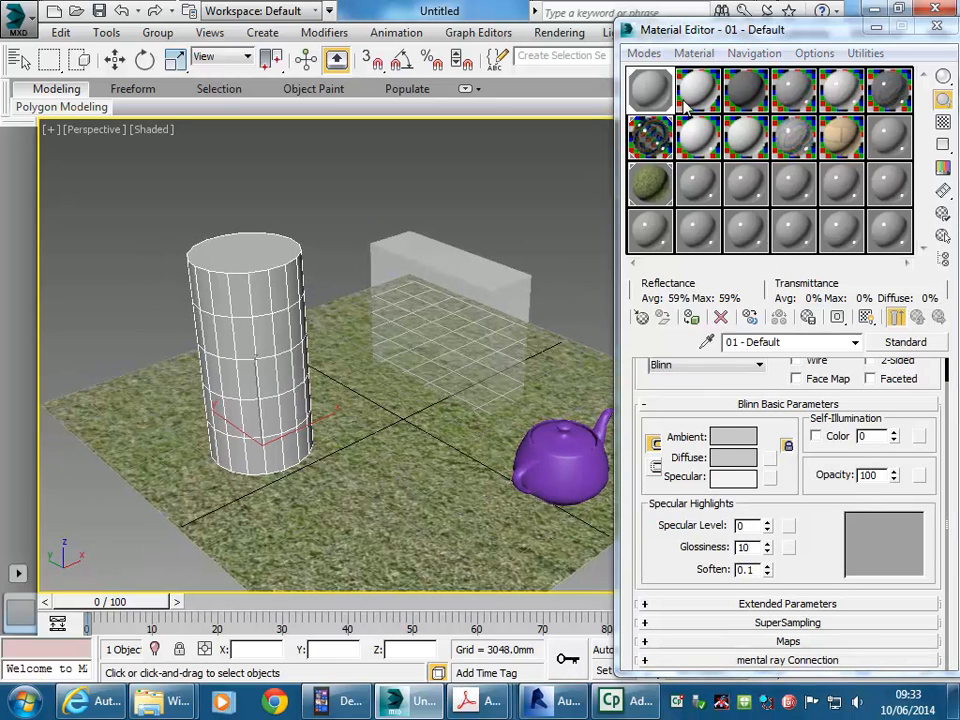
# Step: Deselect the cylinder, minimise the Material Editor and create a box on the grass plane beside the teapot
pyautogui.click(332, 193)
pyautogui.moveTo(373, 219); pyautogui.dragTo(335, 215, button='middle')
pyautogui.click(876, 28)
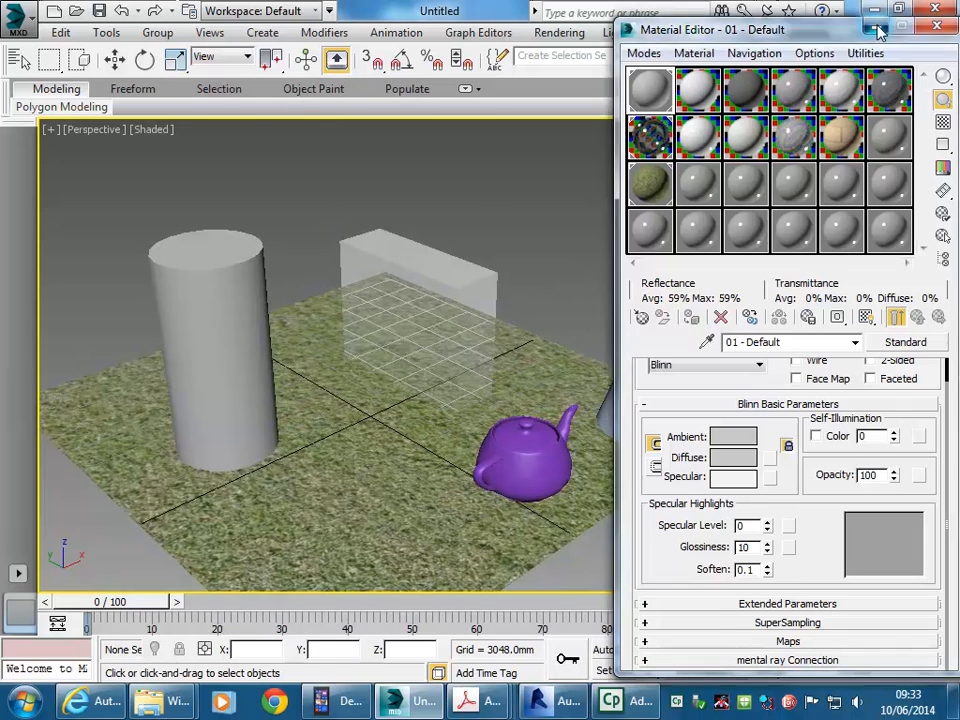
pyautogui.click(802, 131)
pyautogui.click(834, 251)
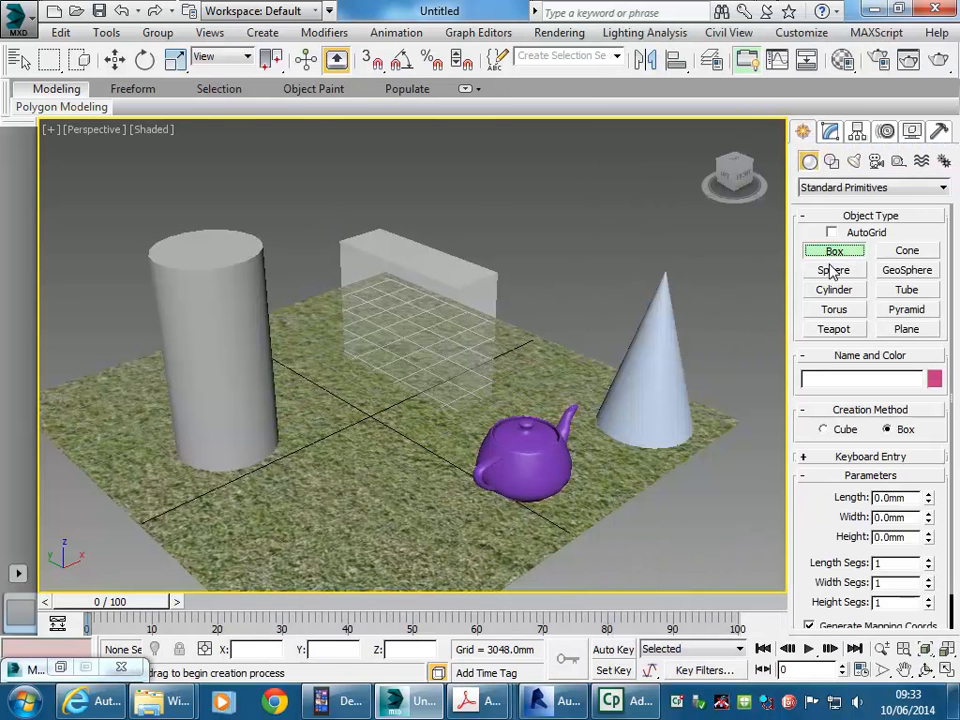
pyautogui.moveTo(424, 462)
pyautogui.mouseDown()
pyautogui.moveTo(418, 515)
pyautogui.moveTo(465, 466)
pyautogui.moveTo(440, 456)
pyautogui.mouseUp()
pyautogui.click(443, 365)
# Step: Create a sphere in front of the cylinder and move it up and back between the cylinder and the glass box
pyautogui.click(834, 270)
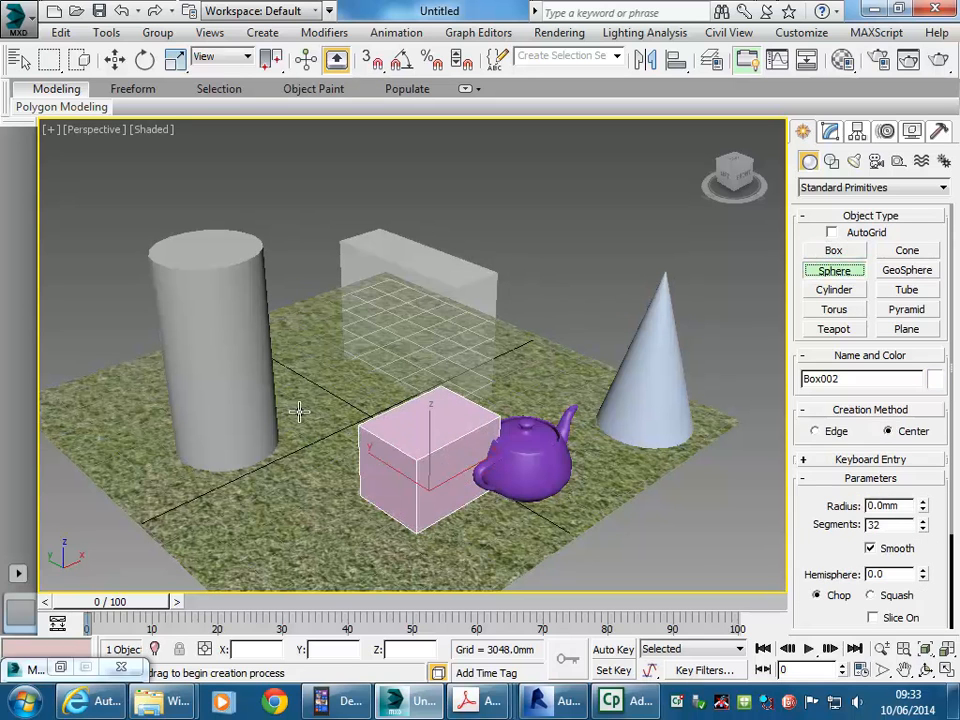
pyautogui.moveTo(282, 508); pyautogui.dragTo(279, 527)
pyautogui.rightClick(279, 527)
pyautogui.rightClick(268, 455)
pyautogui.click(275, 469)
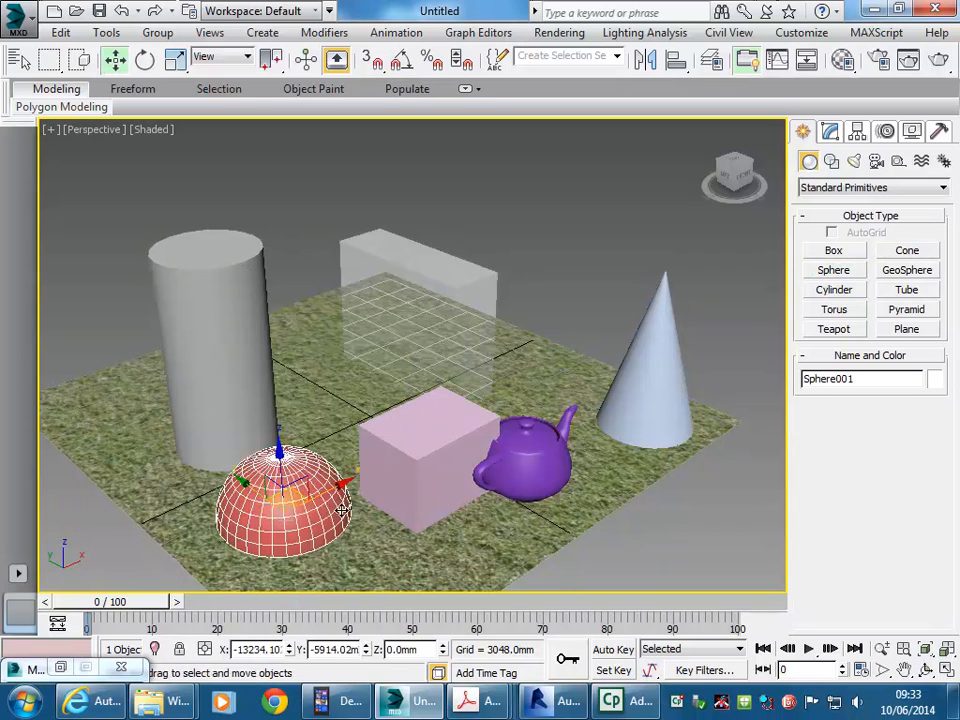
pyautogui.moveTo(283, 455); pyautogui.dragTo(355, 333)
# Step: Select the new box and the sphere together and assign the 01 - Default material to both
pyautogui.click(370, 459)
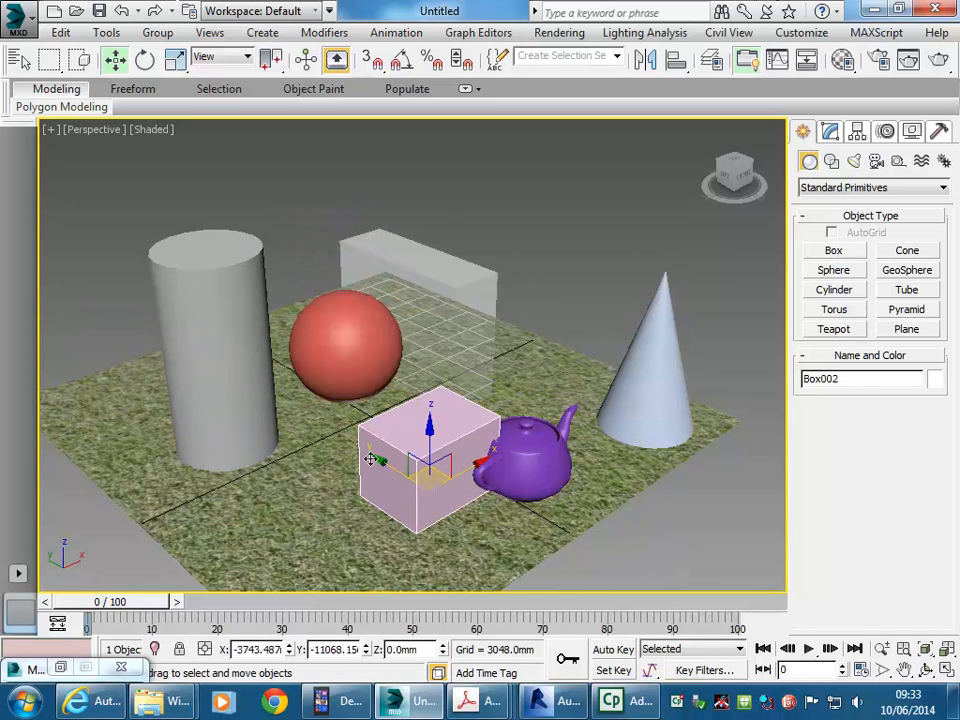
pyautogui.keyDown('ctrl'); pyautogui.click(337, 338); pyautogui.keyUp('ctrl')
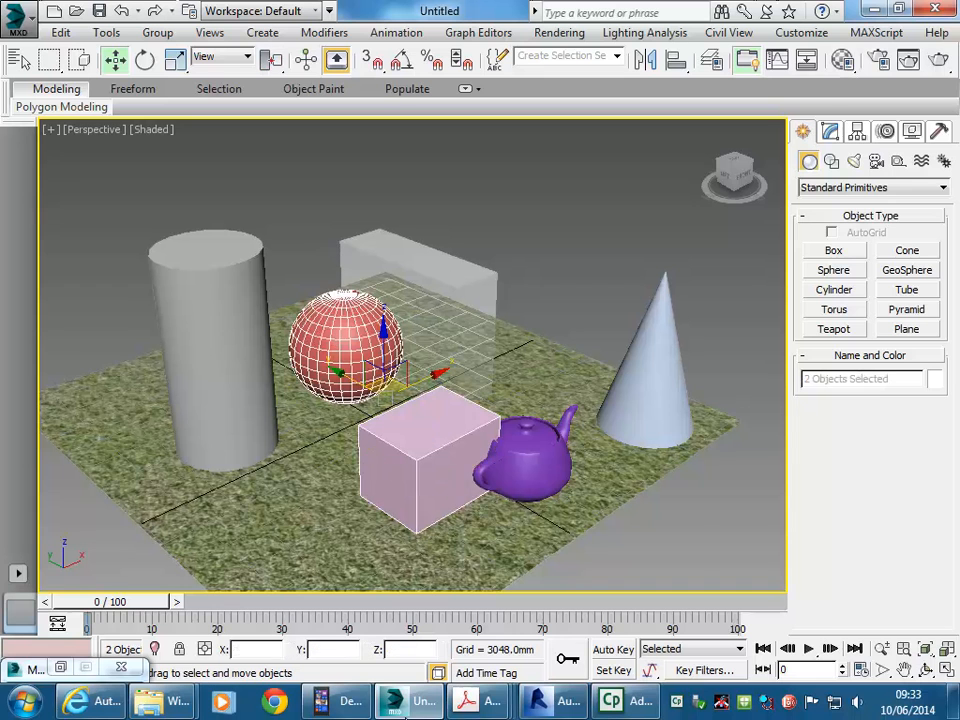
pyautogui.click(841, 60)
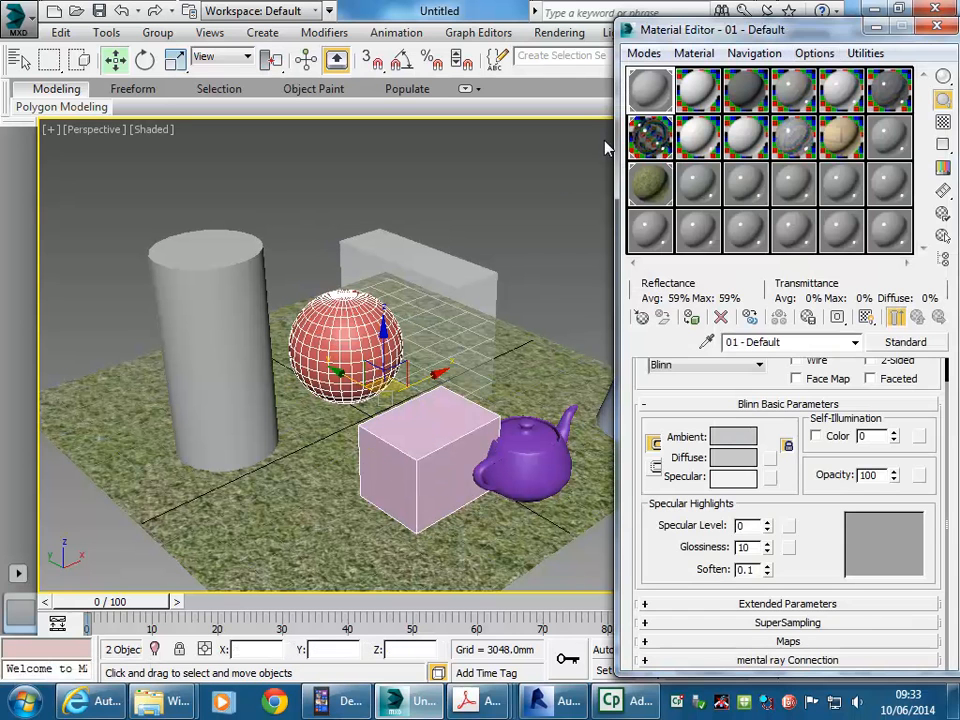
pyautogui.click(691, 319)
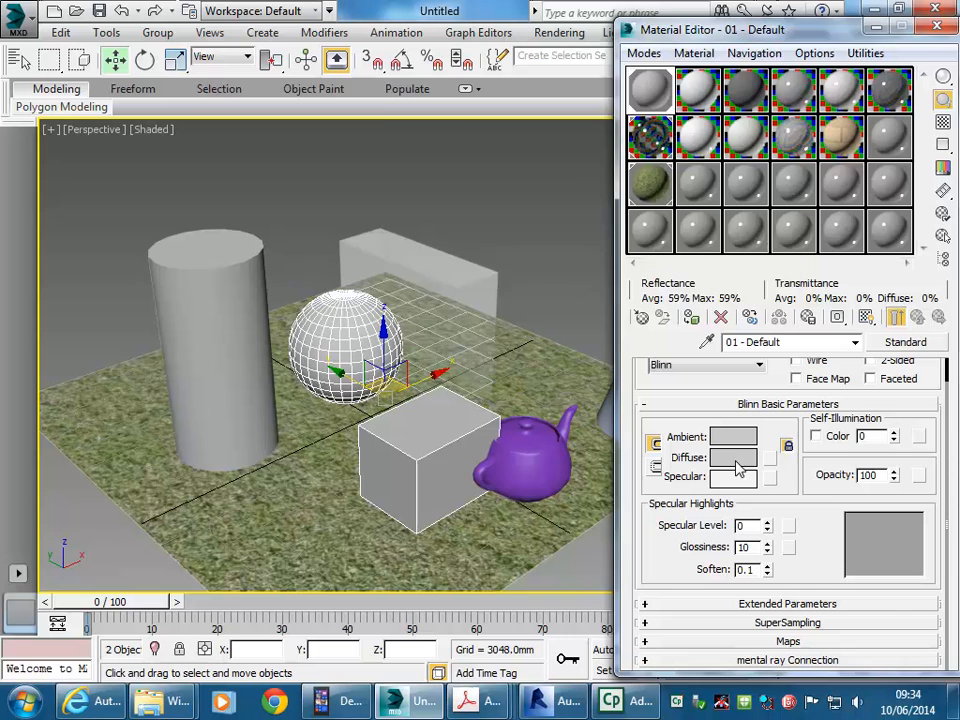
# Step: Make the 01 - Default material's diffuse colour red by raising its saturation to 223
pyautogui.click(738, 468)
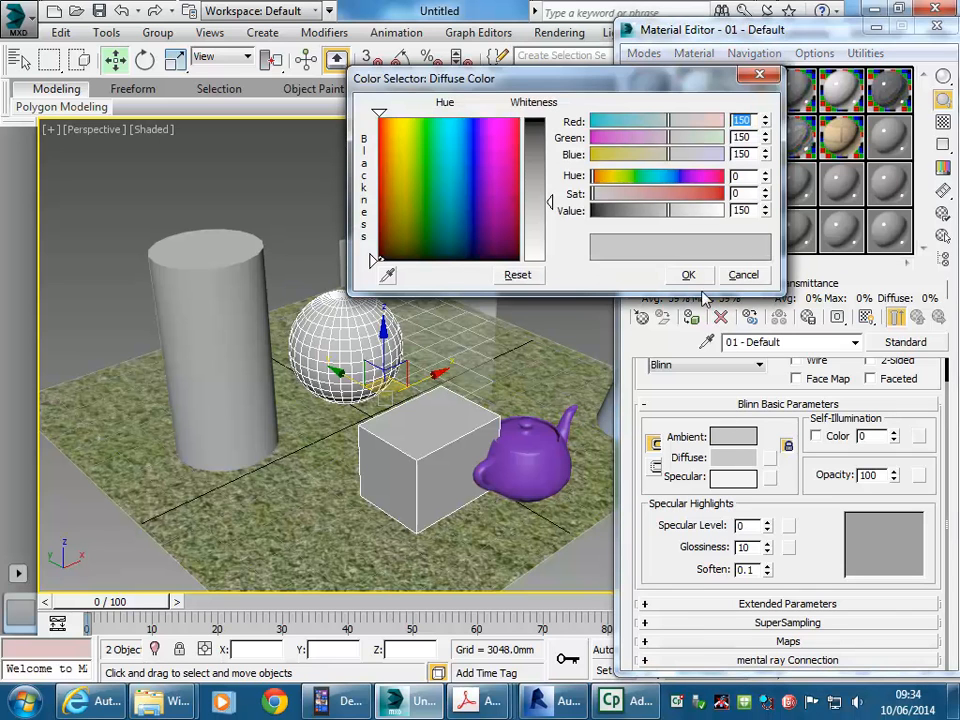
pyautogui.moveTo(602, 199); pyautogui.dragTo(652, 199)
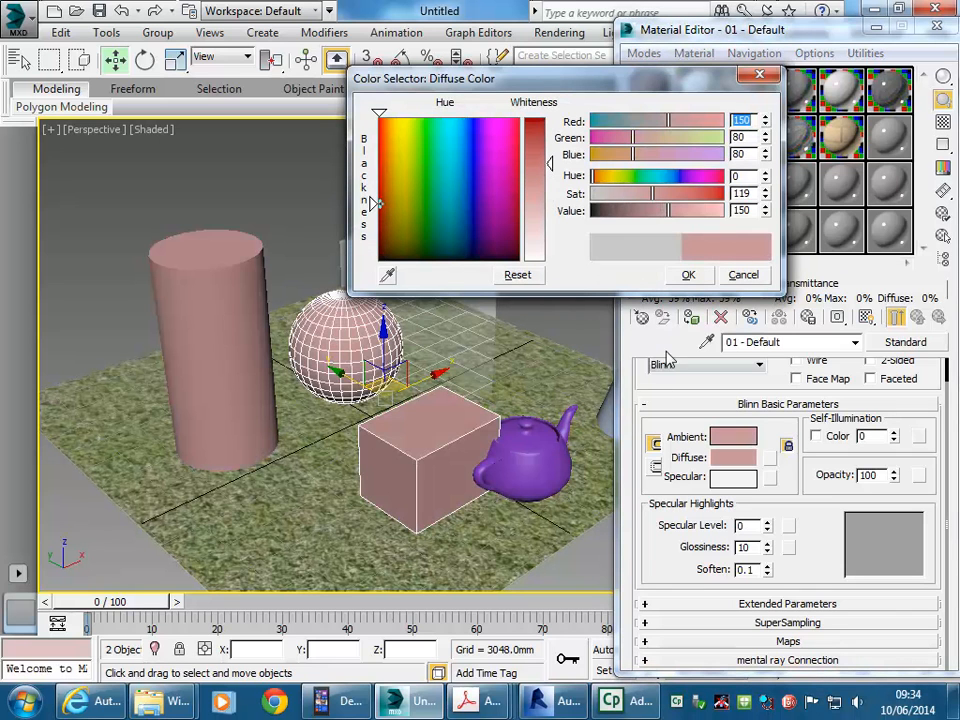
pyautogui.moveTo(476, 74); pyautogui.dragTo(497, 63)
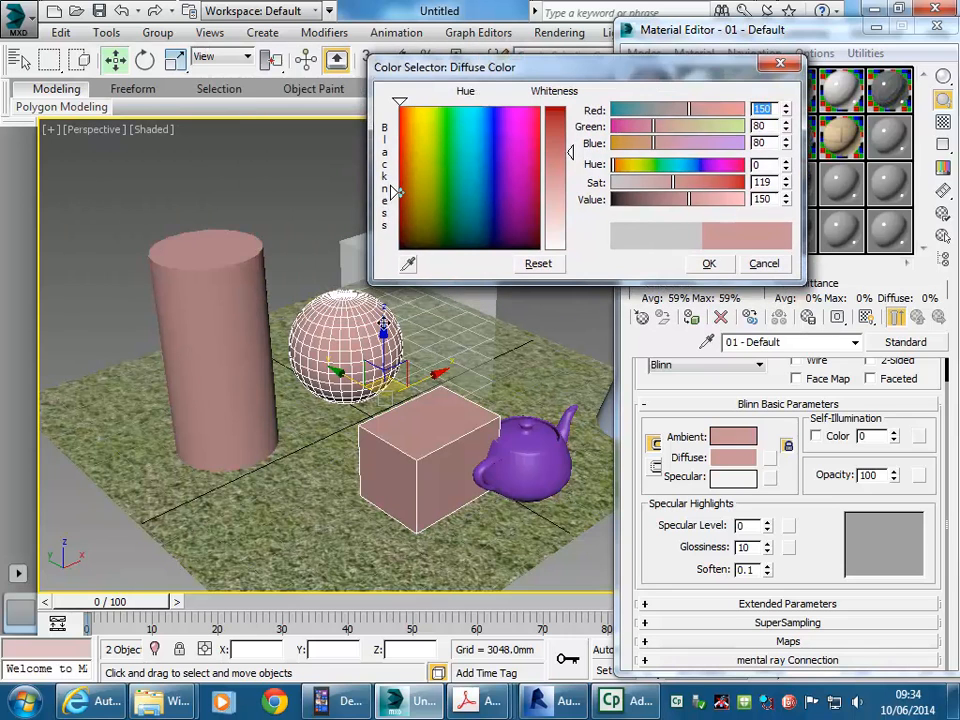
pyautogui.moveTo(675, 184); pyautogui.dragTo(729, 184)
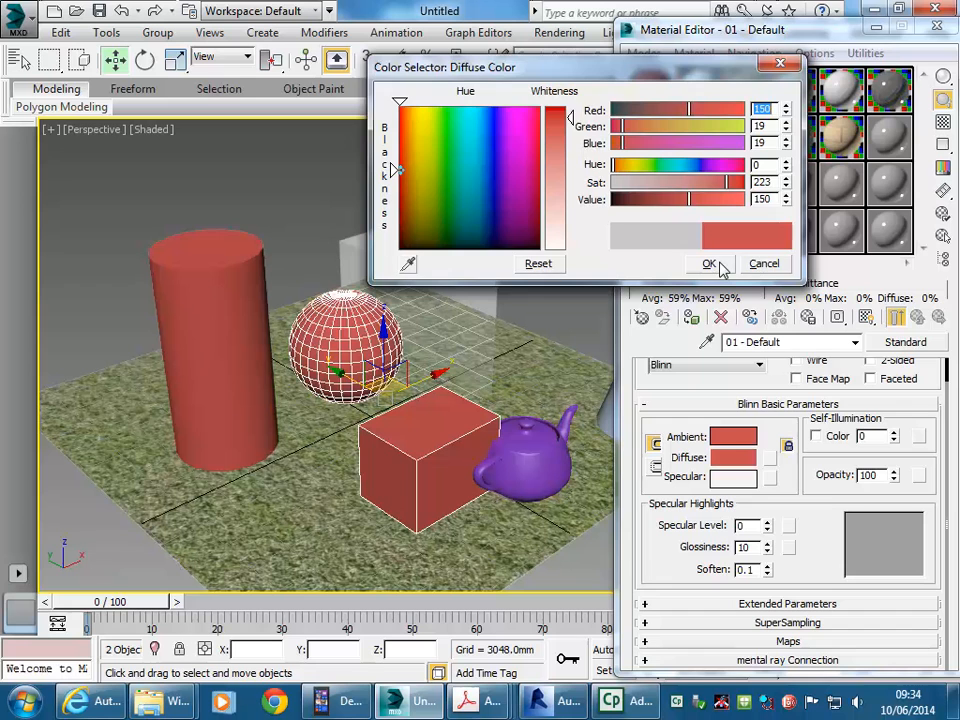
pyautogui.click(719, 264)
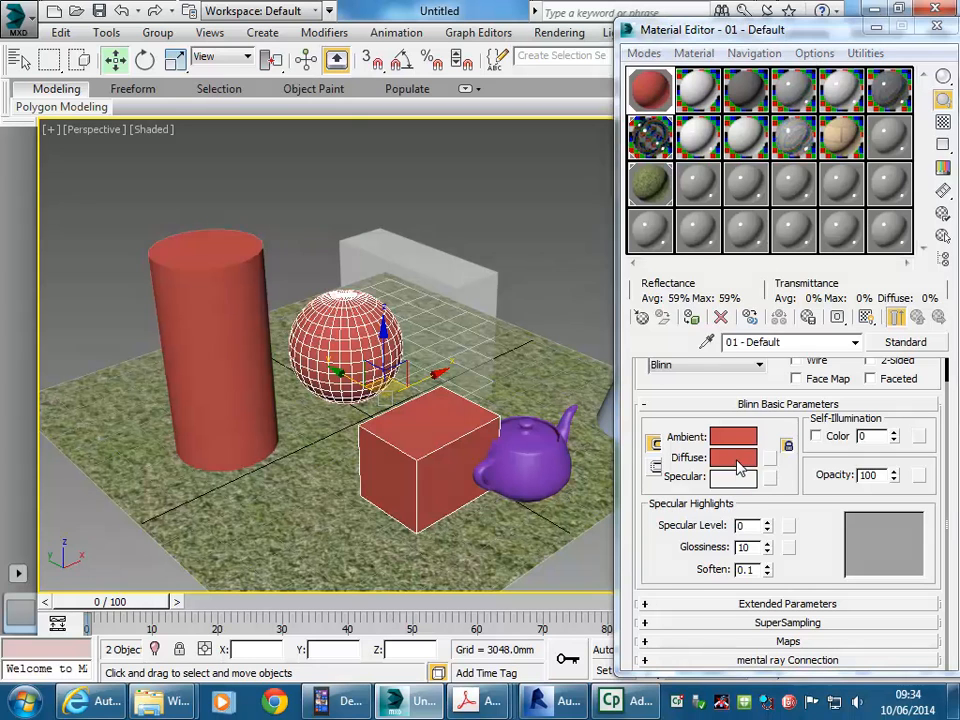
# Step: Experiment with the diffuse colour's channels, trying green at 56 and 113, blue at 221, and green at 255
pyautogui.click(740, 466)
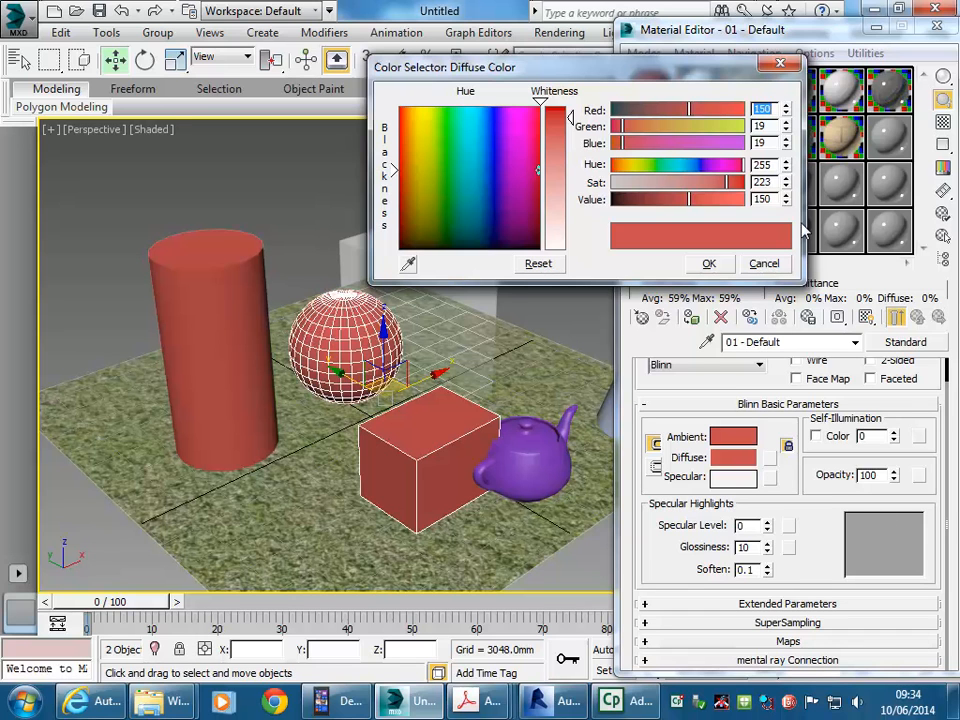
pyautogui.click(770, 200)
pyautogui.click(768, 127)
pyautogui.moveTo(786, 124); pyautogui.dragTo(789, 91)
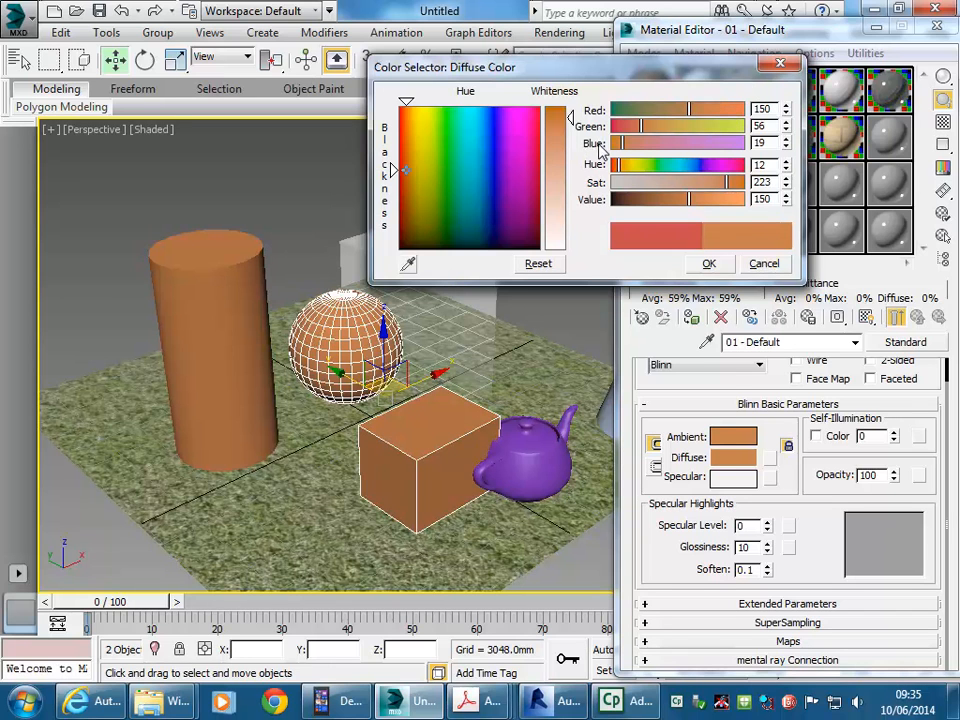
pyautogui.moveTo(640, 127); pyautogui.dragTo(671, 126)
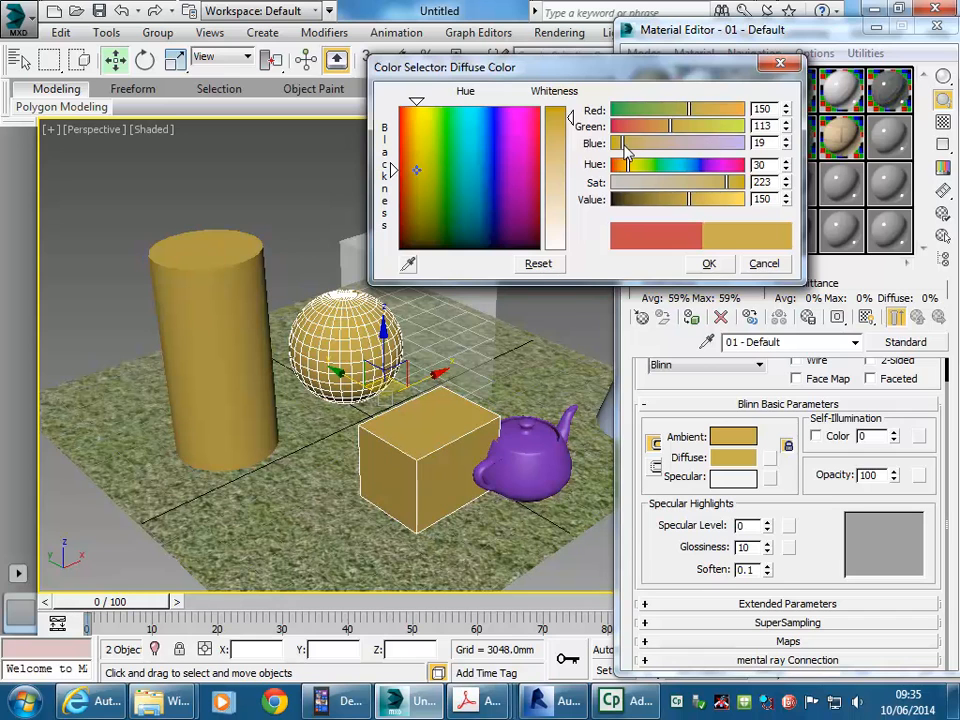
pyautogui.click(724, 147)
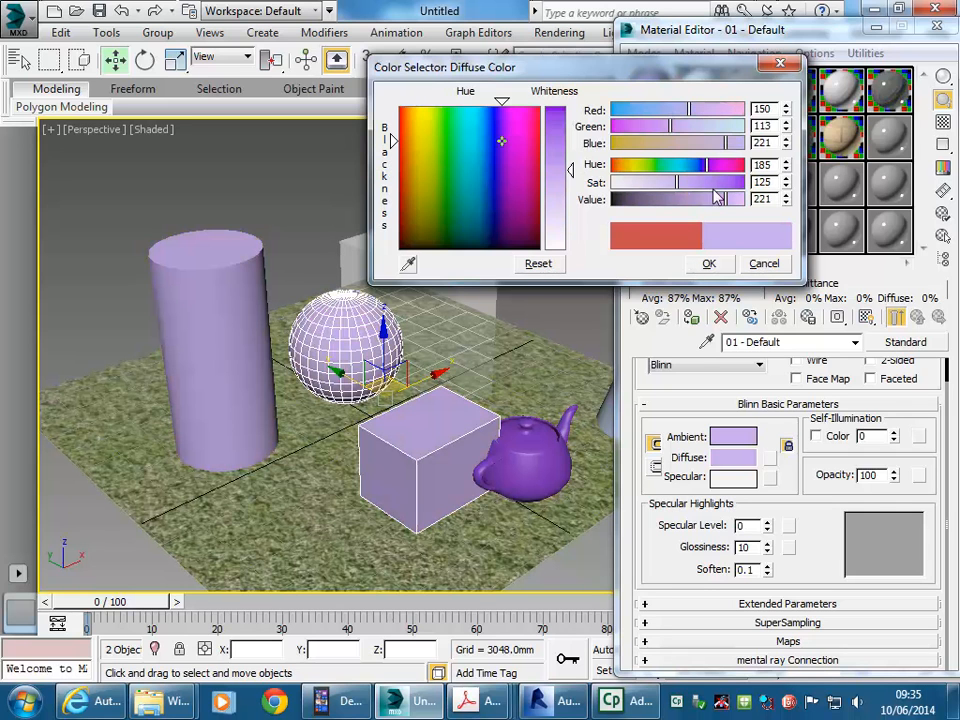
pyautogui.click(743, 128)
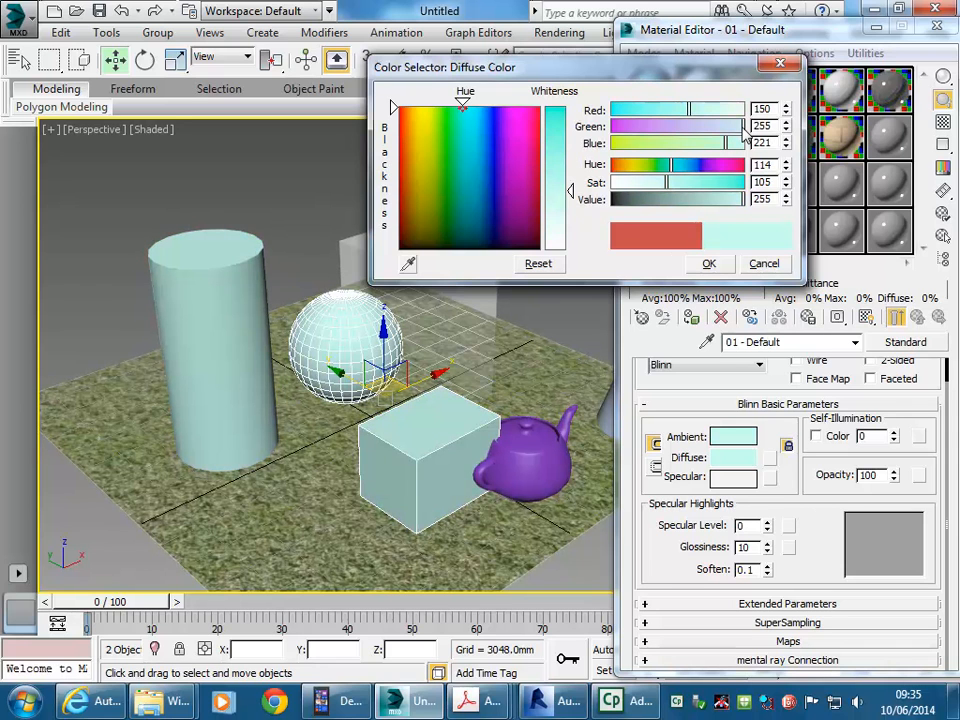
# Step: Set the diffuse colour to a light blue with Red 100, Green 187 and Blue 238, and accept it
pyautogui.click(708, 127)
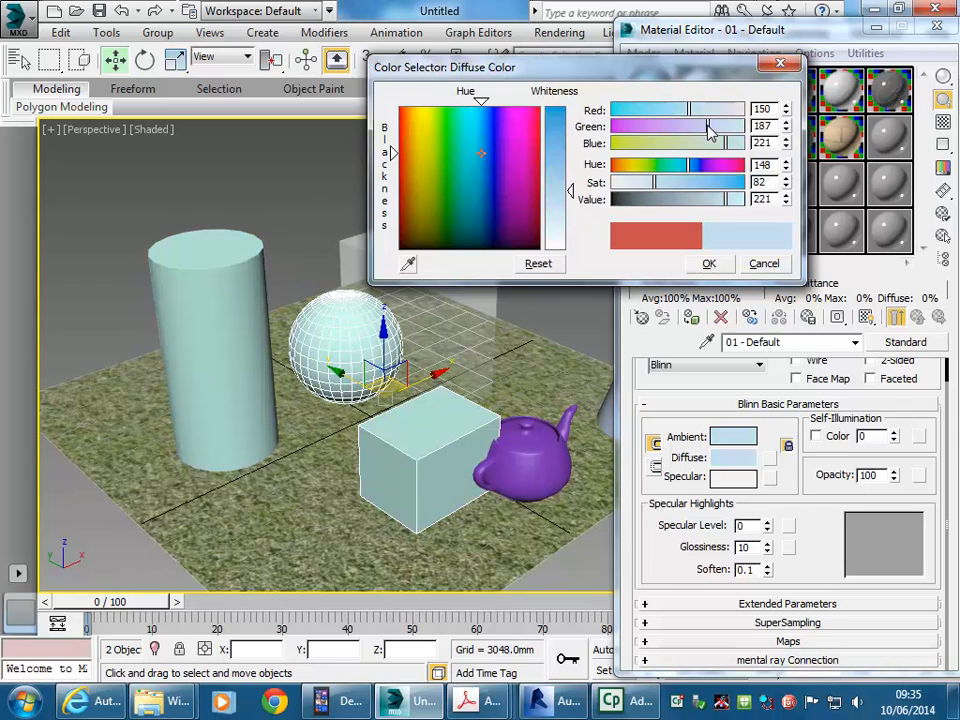
pyautogui.click(673, 144)
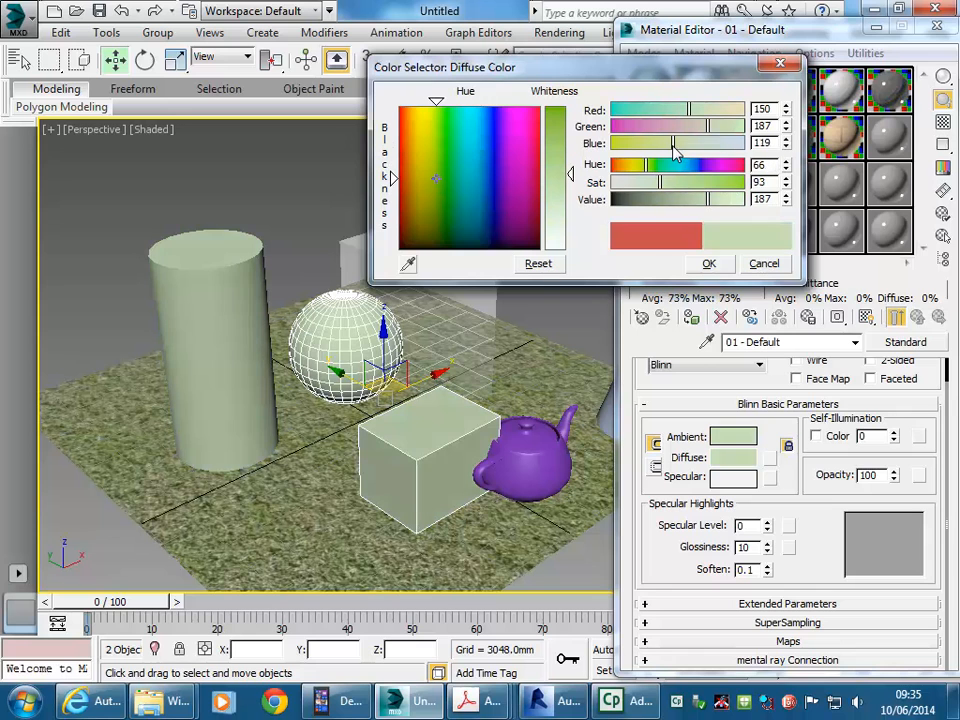
pyautogui.click(737, 144)
pyautogui.click(675, 110)
pyautogui.moveTo(676, 115); pyautogui.dragTo(663, 110)
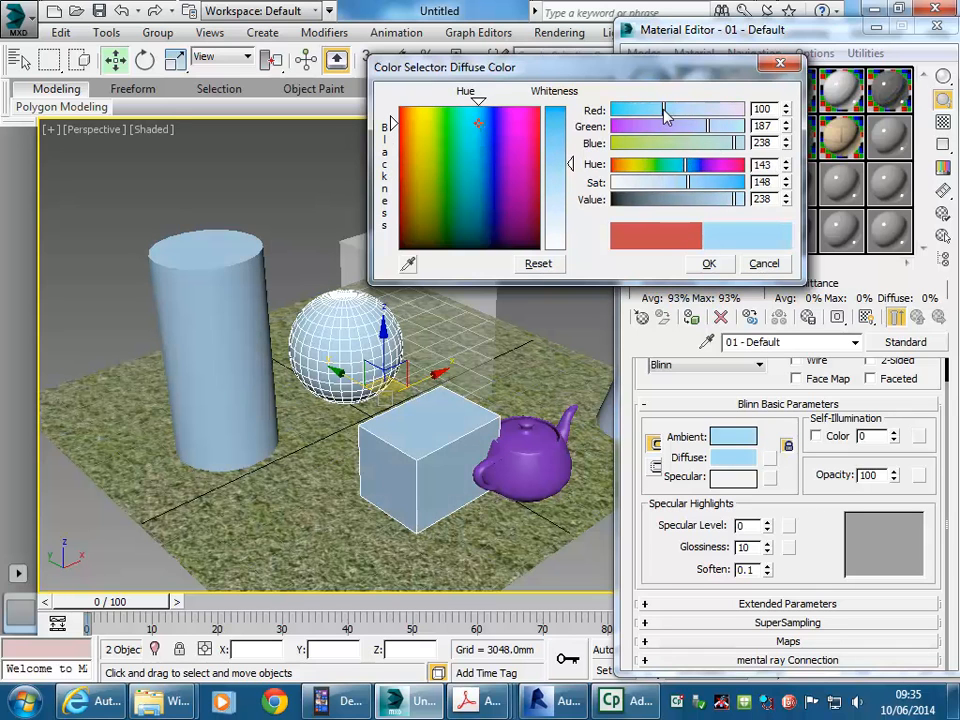
pyautogui.click(709, 264)
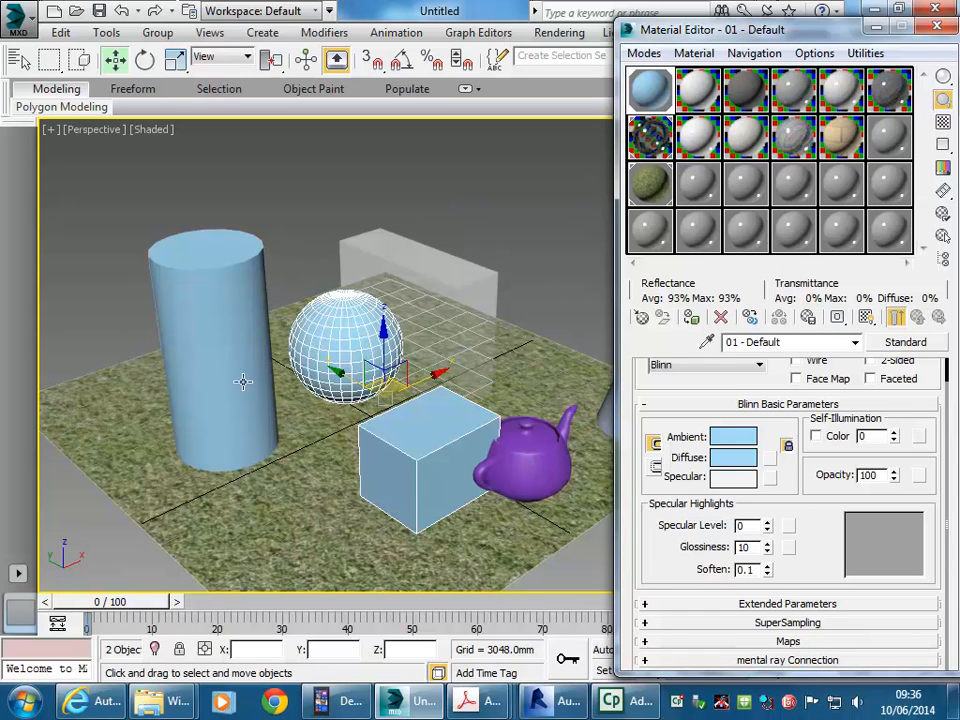
# Step: Raise the 01 - Default material's Specular Level to 9
pyautogui.moveTo(298, 382); pyautogui.dragTo(270, 367, button='middle')
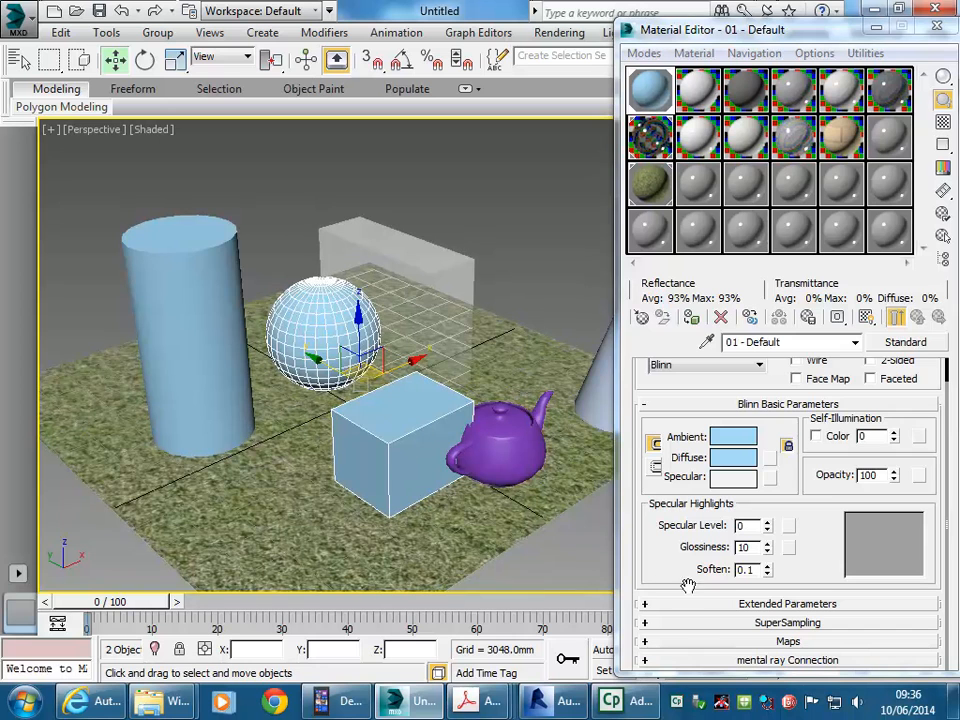
pyautogui.click(757, 546)
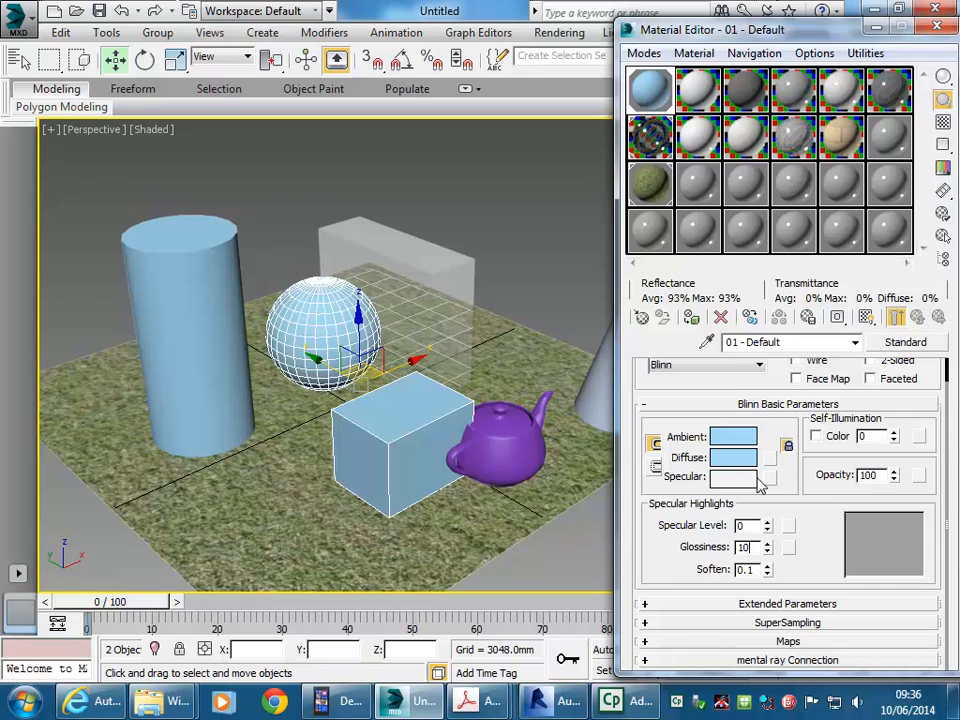
pyautogui.moveTo(767, 525)
pyautogui.mouseDown()
pyautogui.moveTo(766, 473)
pyautogui.moveTo(767, 517)
pyautogui.mouseUp()
# Step: Open an enlarged preview of the 01 - Default sample with a checkered background and raise Specular Level to 32
pyautogui.doubleClick(650, 88)
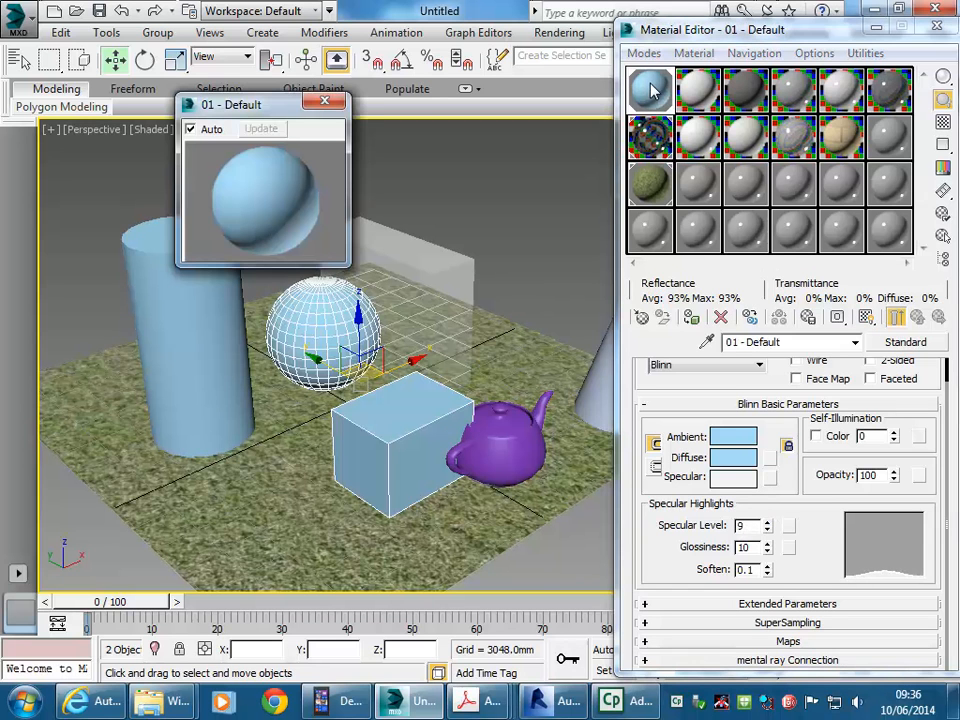
pyautogui.moveTo(349, 266); pyautogui.dragTo(503, 419)
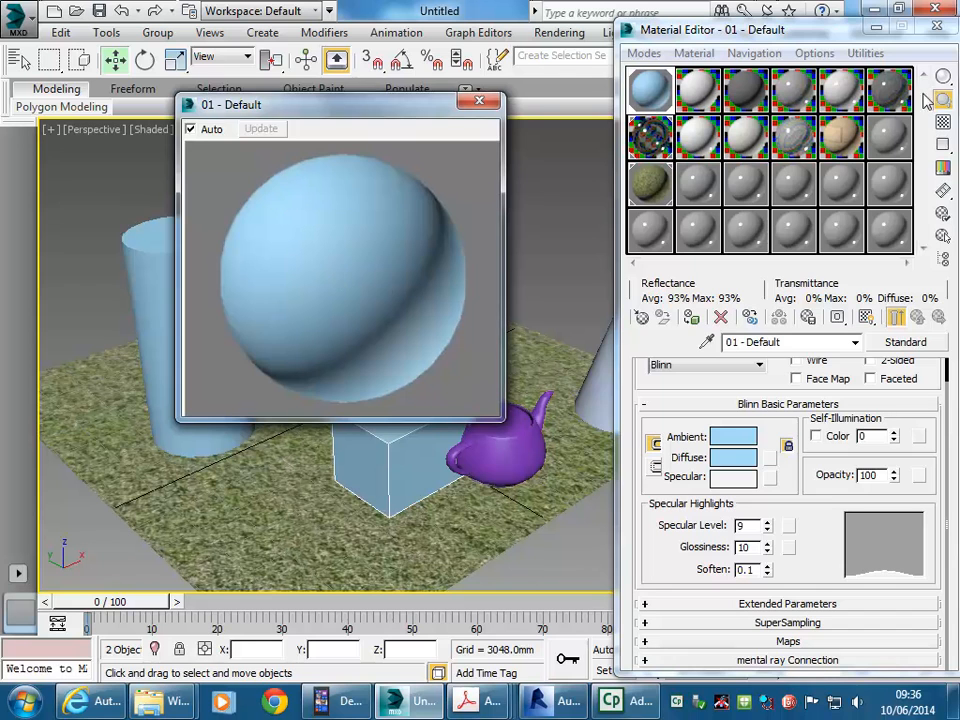
pyautogui.click(943, 122)
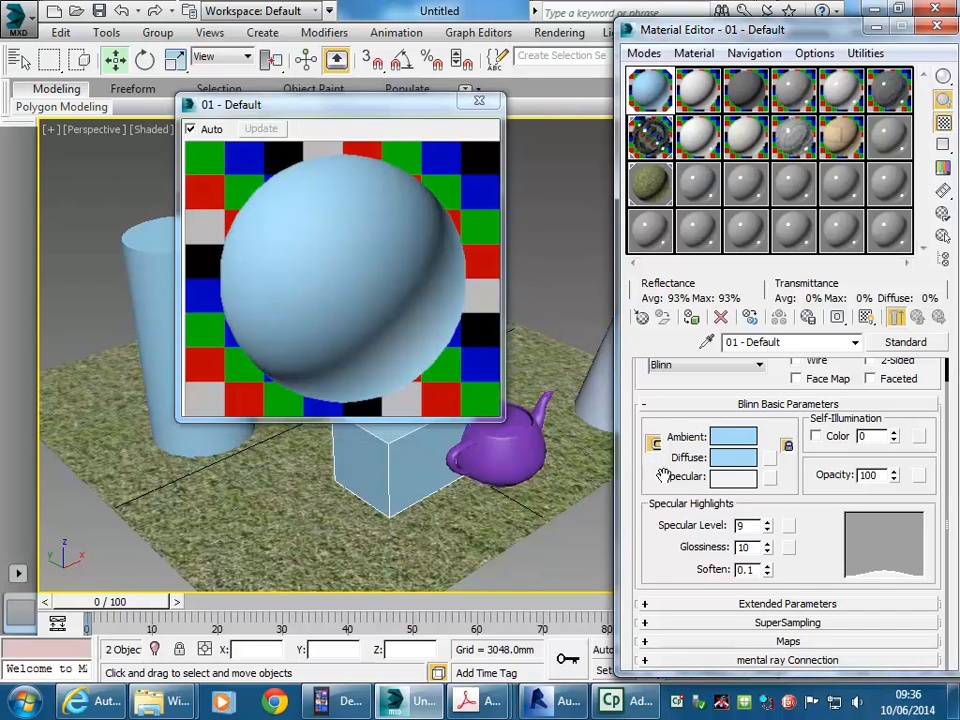
pyautogui.moveTo(769, 527); pyautogui.dragTo(768, 506)
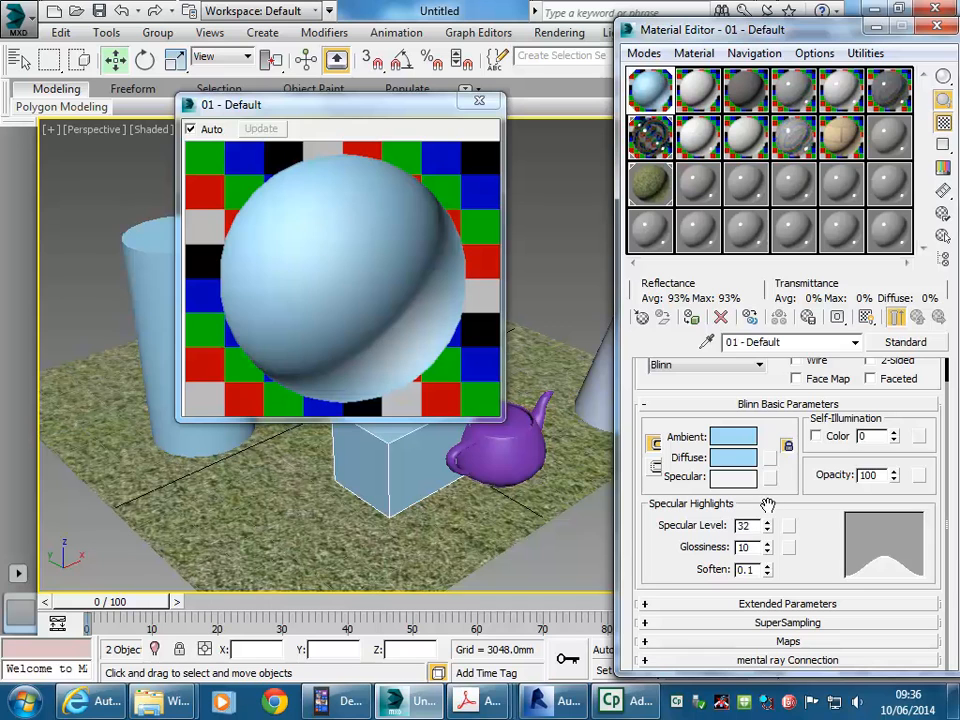
# Step: Experiment with the 01 - Default material's Glossiness at 57, 71, 98 and 34, with Specular Level raised to 100
pyautogui.moveTo(769, 552); pyautogui.dragTo(773, 500)
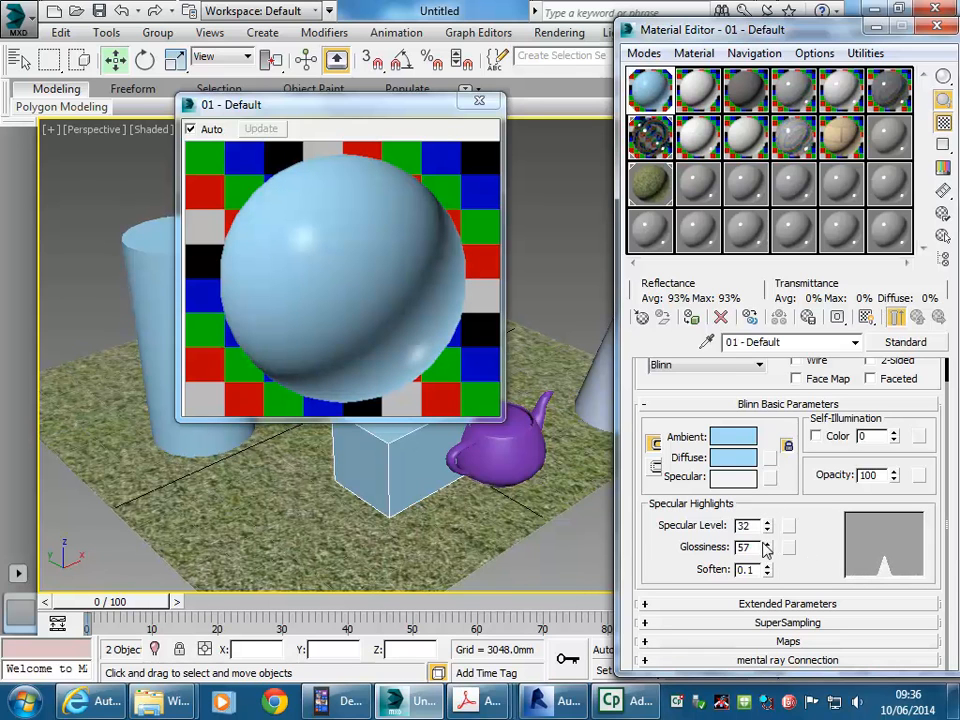
pyautogui.moveTo(771, 550); pyautogui.dragTo(771, 486)
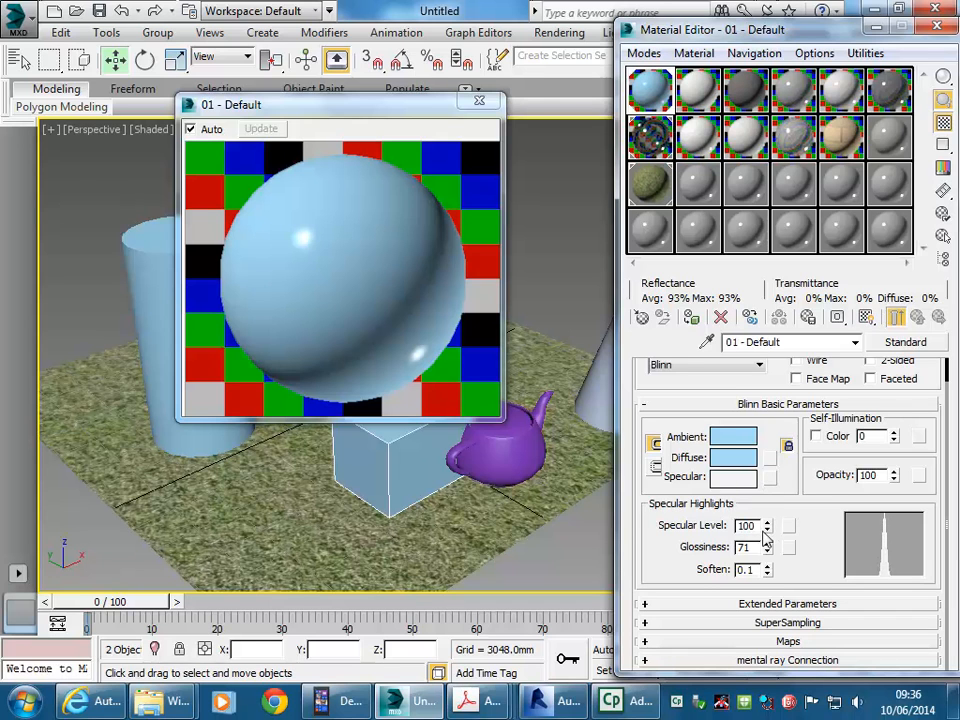
pyautogui.moveTo(768, 553); pyautogui.dragTo(768, 526)
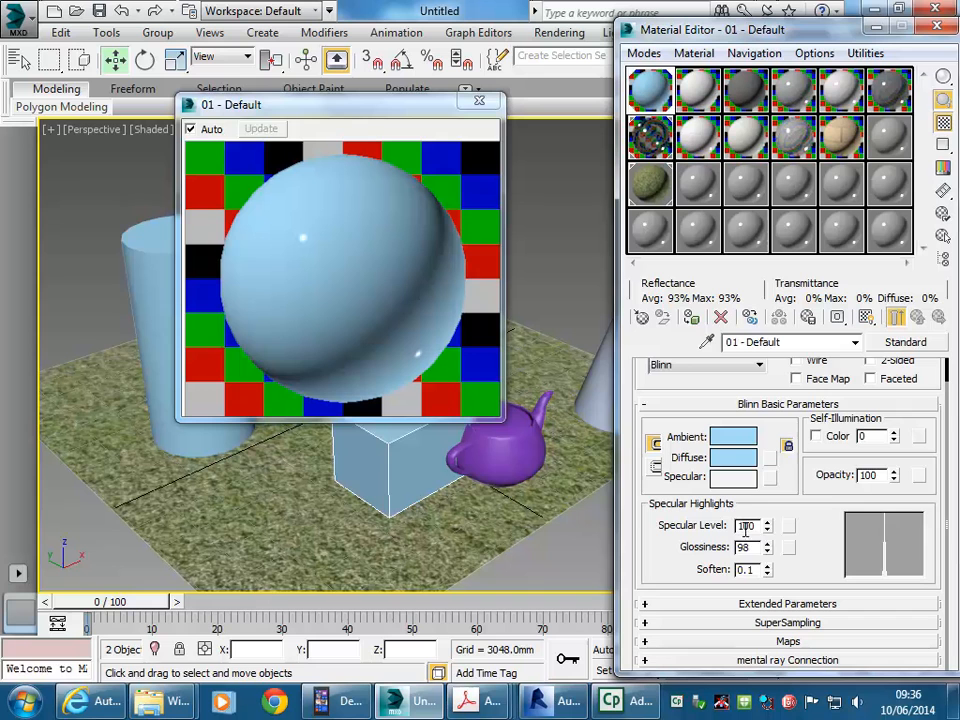
pyautogui.moveTo(768, 553); pyautogui.dragTo(771, 607)
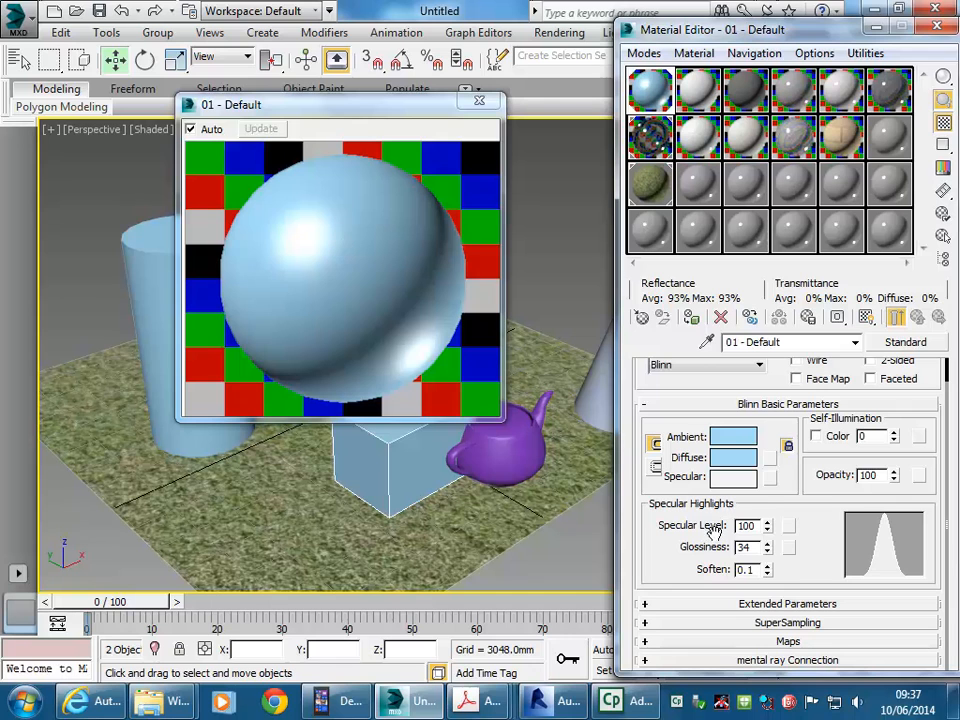
# Step: Try Specular Level 41 with Glossiness 0 and 13, and a Specular Level of 20
pyautogui.moveTo(768, 530); pyautogui.dragTo(769, 556)
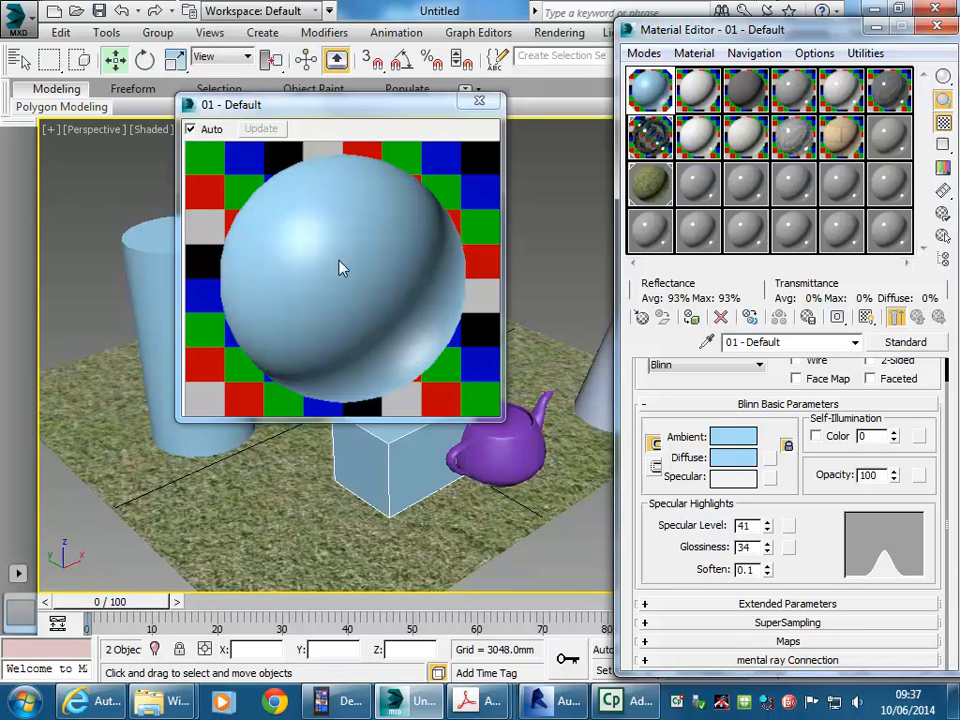
pyautogui.moveTo(767, 547); pyautogui.dragTo(776, 598)
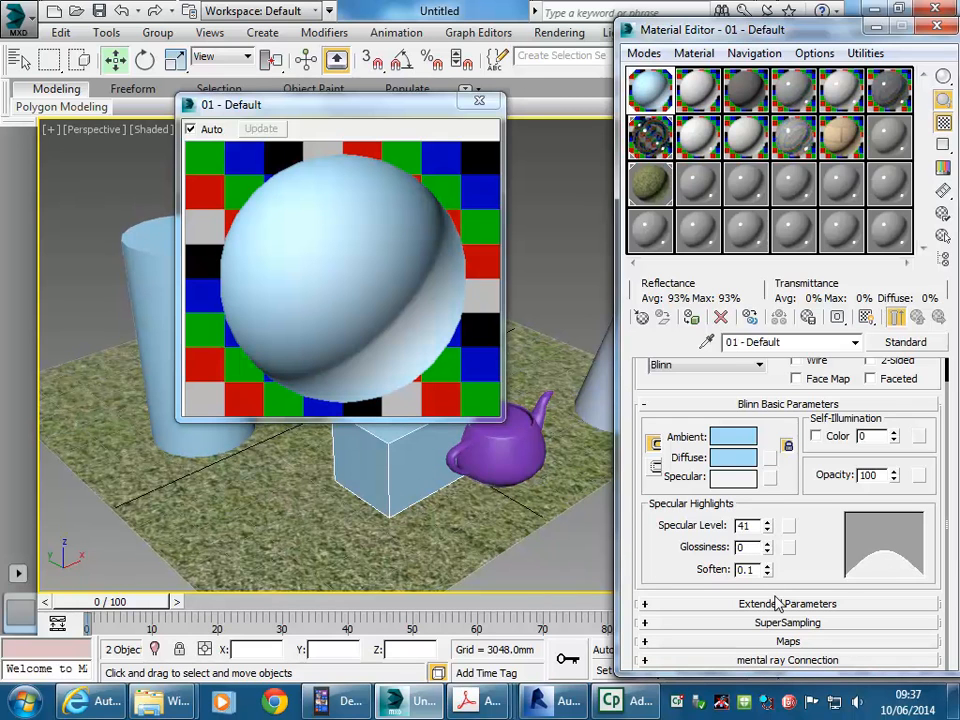
pyautogui.moveTo(767, 547); pyautogui.dragTo(770, 538)
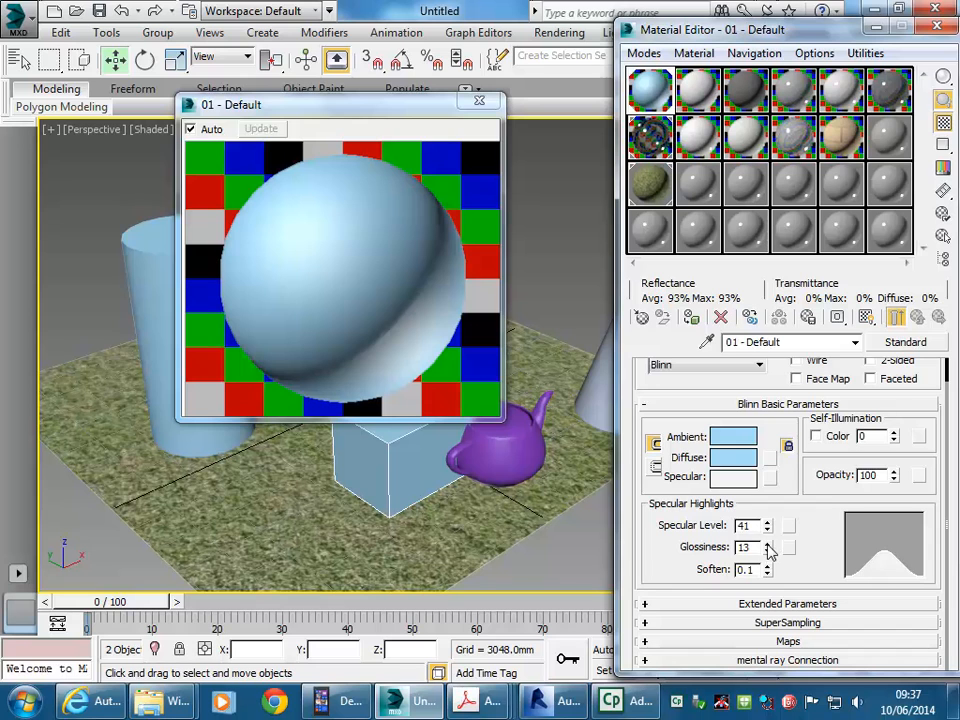
pyautogui.moveTo(768, 527); pyautogui.dragTo(770, 548)
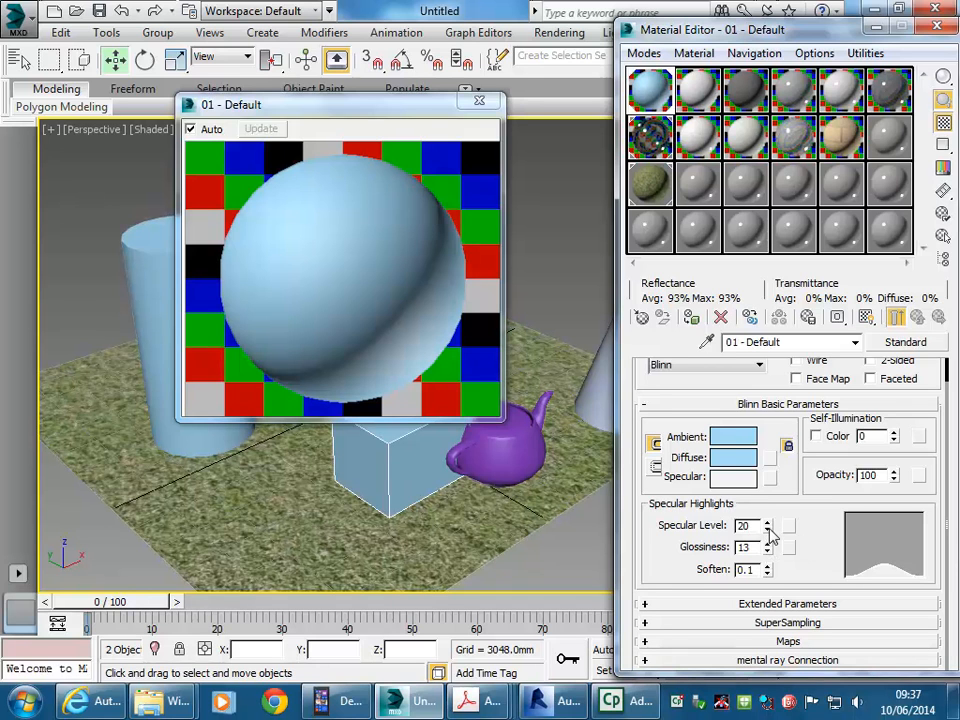
# Step: Set the material's Specular Level to 65 and Glossiness to 72, and make it slightly transparent with Opacity 84
pyautogui.moveTo(768, 527); pyautogui.dragTo(768, 496)
pyautogui.moveTo(770, 550); pyautogui.dragTo(768, 512)
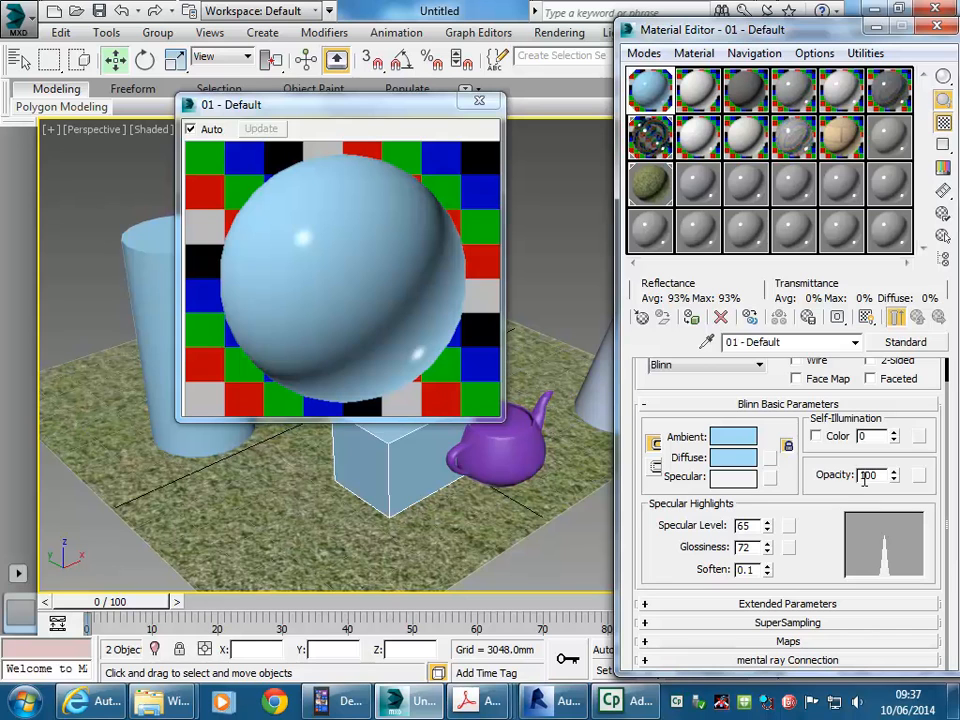
pyautogui.moveTo(896, 478); pyautogui.dragTo(893, 486)
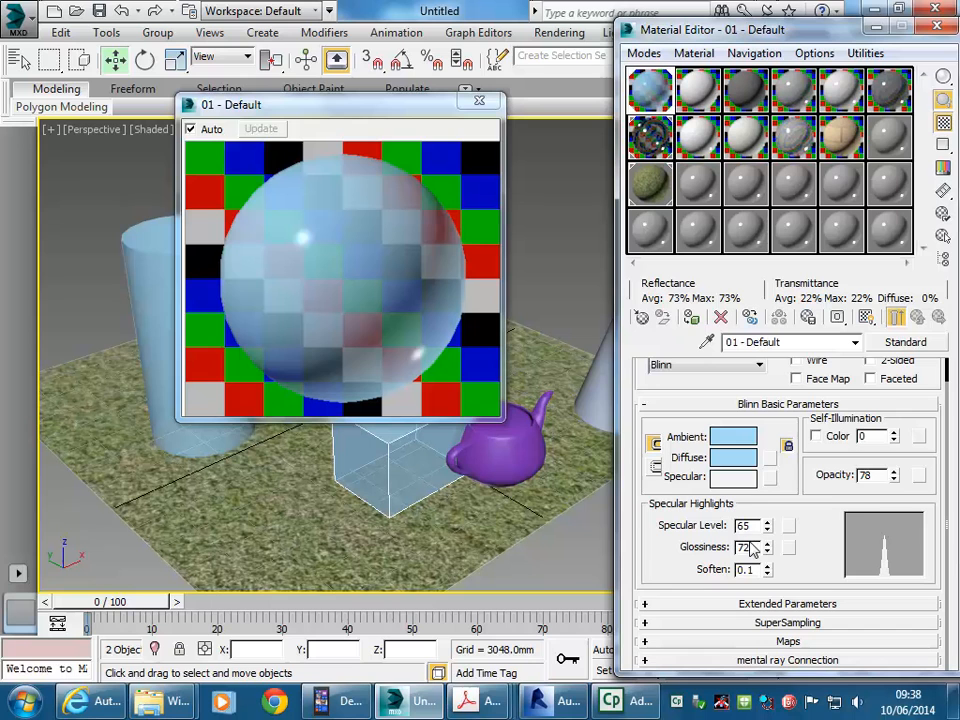
pyautogui.moveTo(897, 478); pyautogui.dragTo(894, 471)
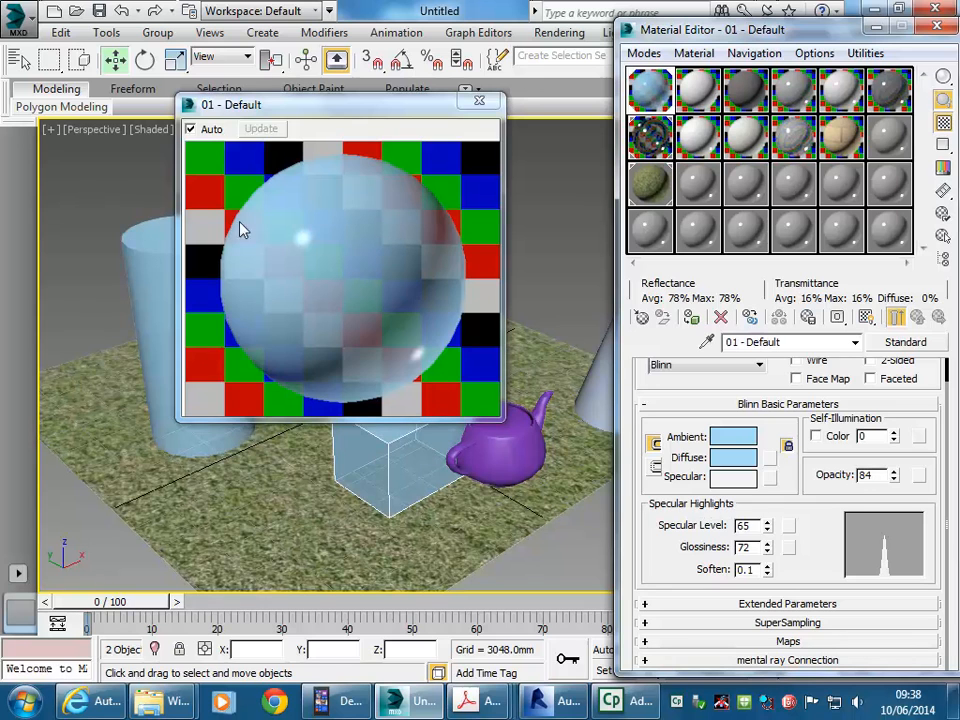
pyautogui.moveTo(770, 551); pyautogui.dragTo(766, 547)
# Step: Enable the Bump map of the 01 - Default material and choose Bitmap as its map type
pyautogui.click(727, 641)
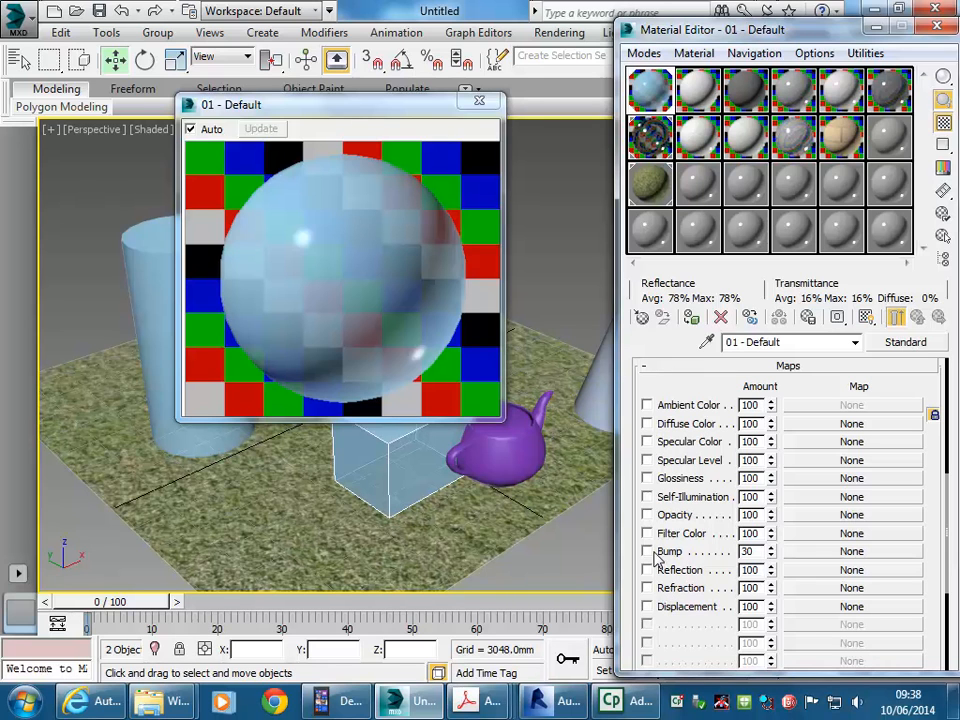
pyautogui.click(647, 552)
pyautogui.click(838, 553)
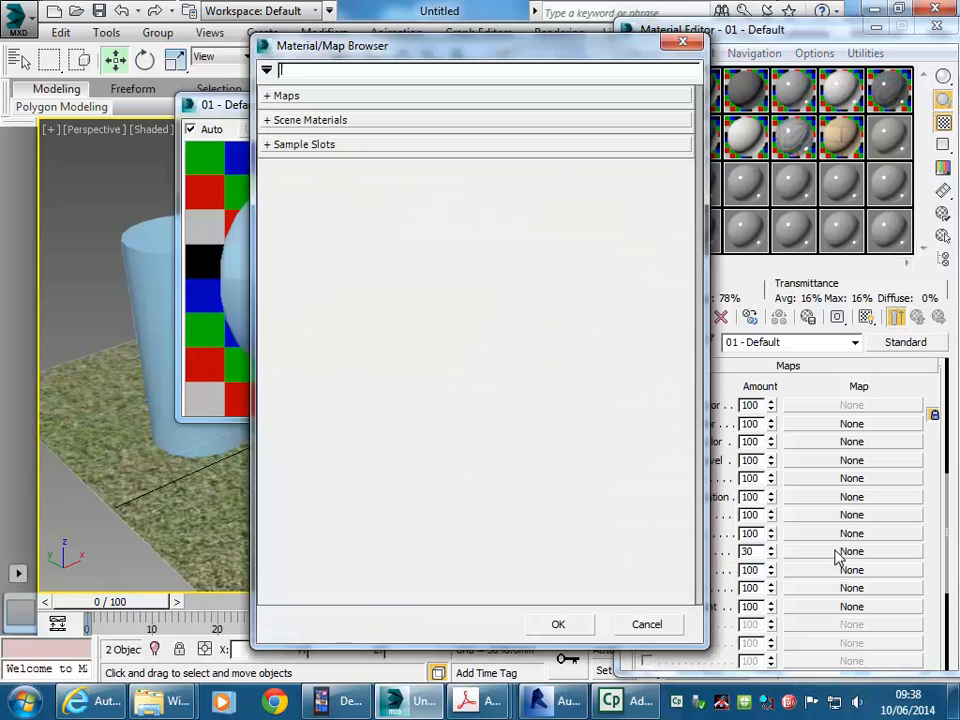
pyautogui.click(276, 96)
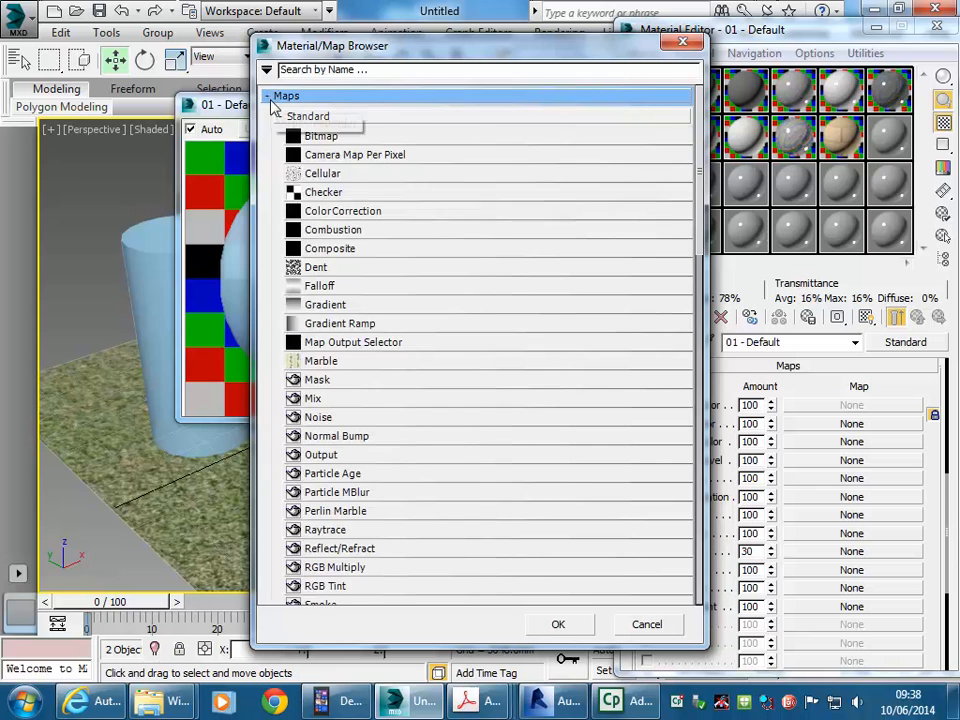
pyautogui.doubleClick(322, 136)
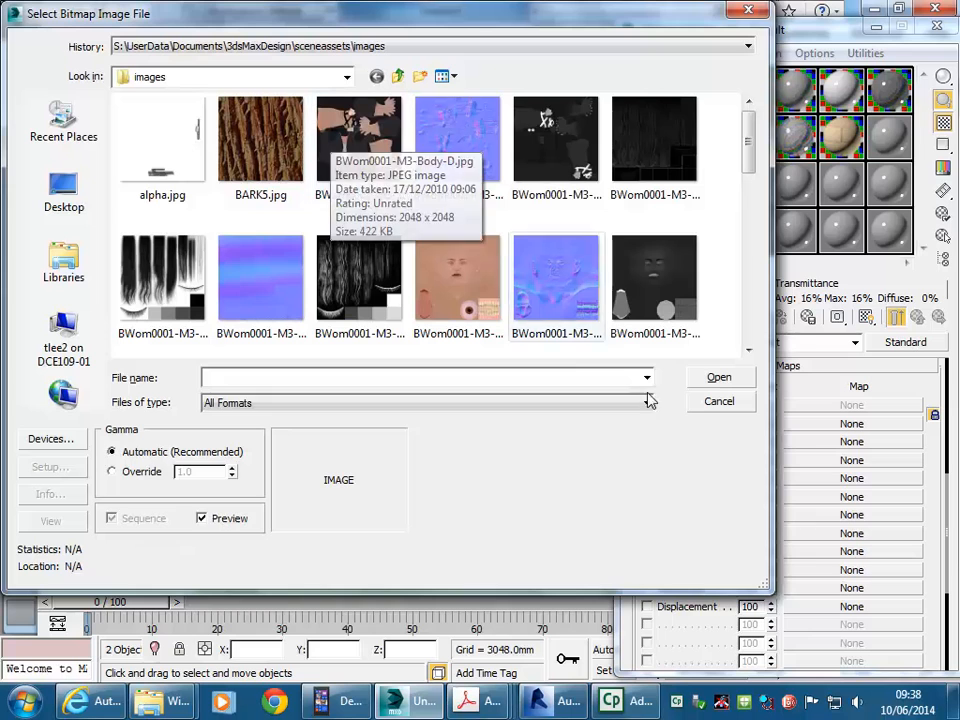
# Step: Enlarge the bitmap file dialog and preview BARK5.jpg and CMan0002-M3-Hair-D.tif in the images folder
pyautogui.moveTo(765, 585); pyautogui.dragTo(798, 632)
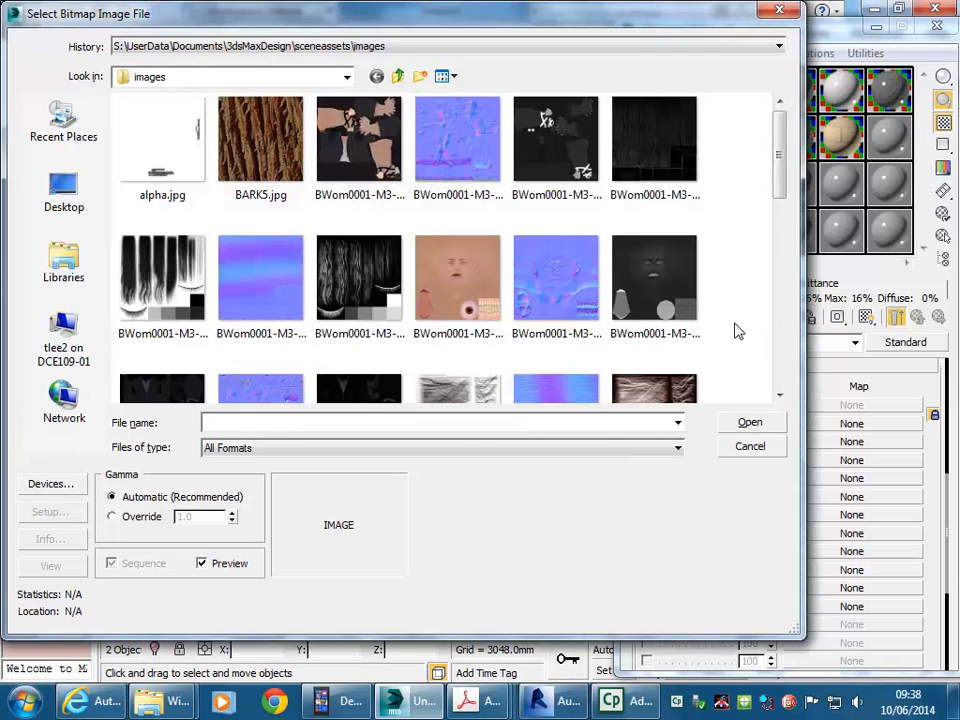
pyautogui.click(255, 155)
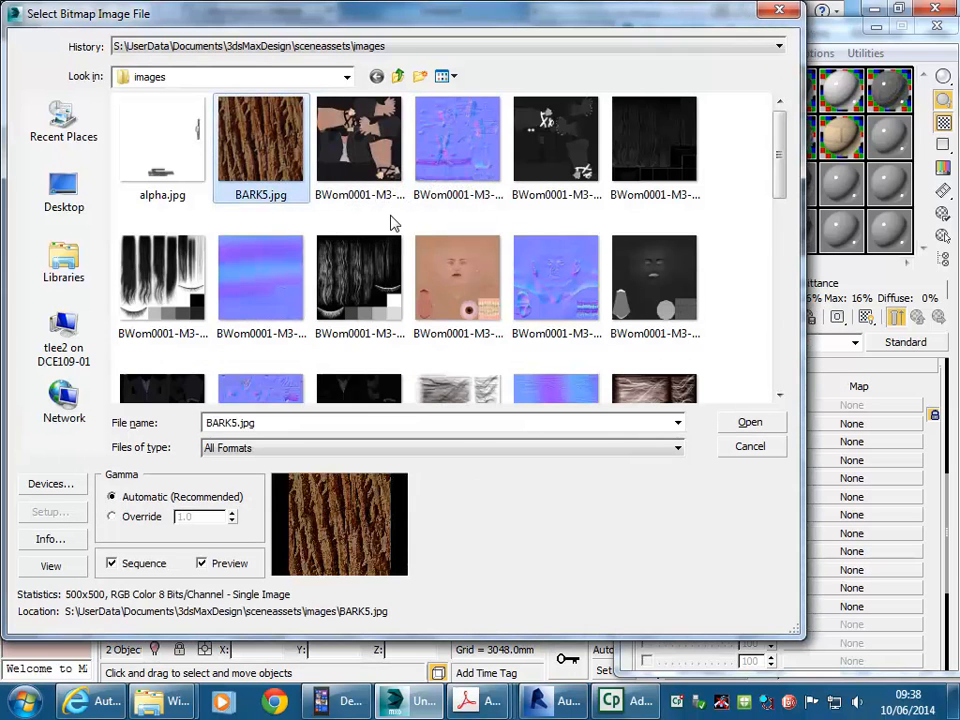
pyautogui.scroll(-10, 489, 244)
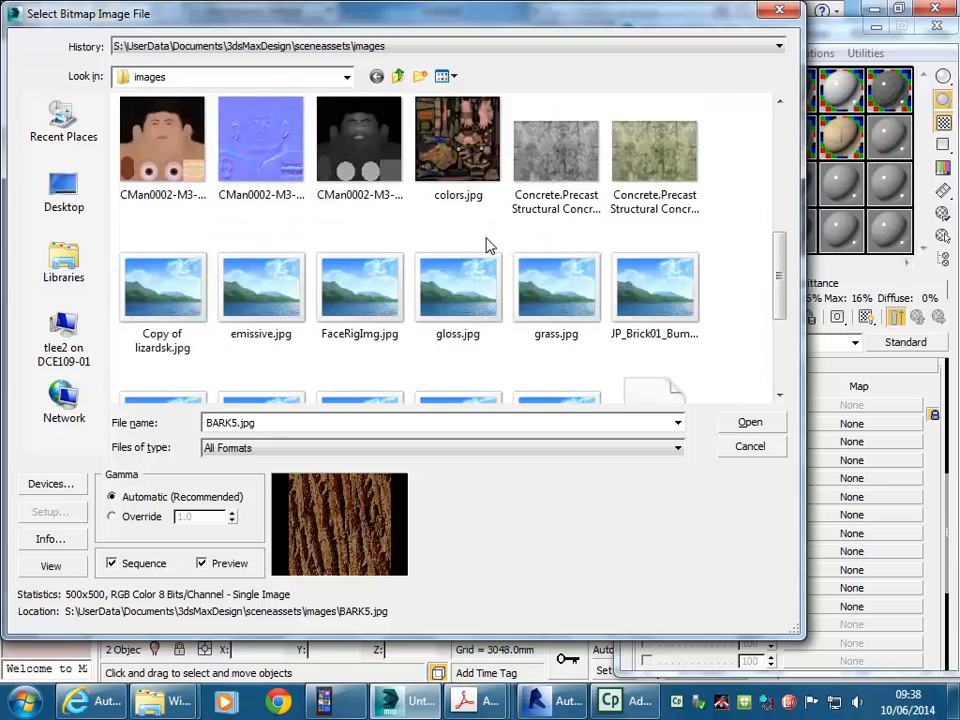
pyautogui.scroll(5, 489, 244)
pyautogui.click(489, 236)
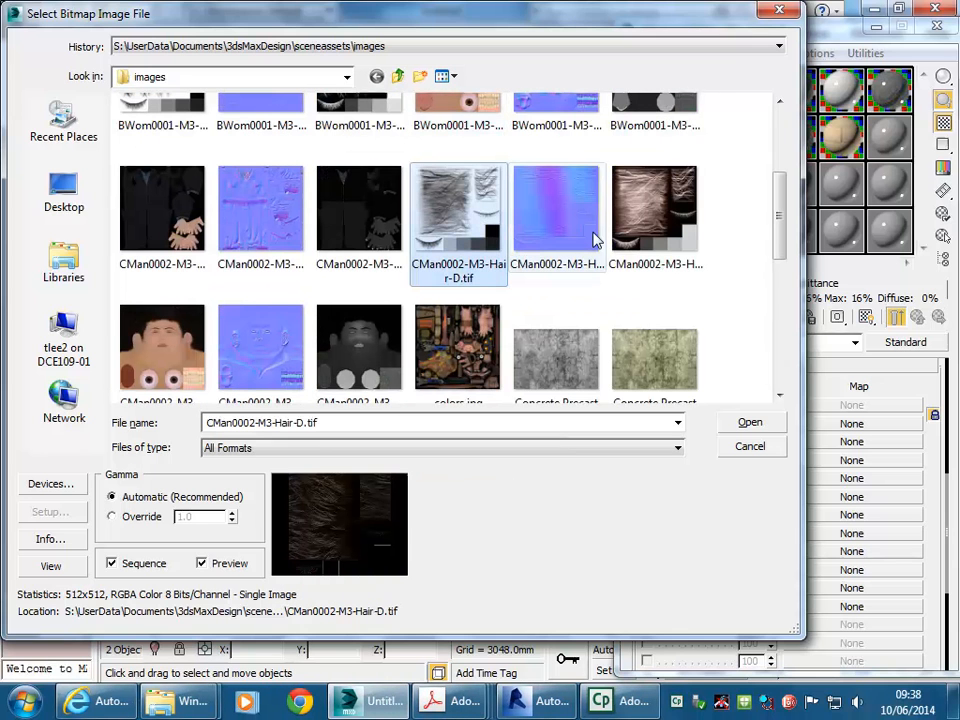
pyautogui.click(725, 243)
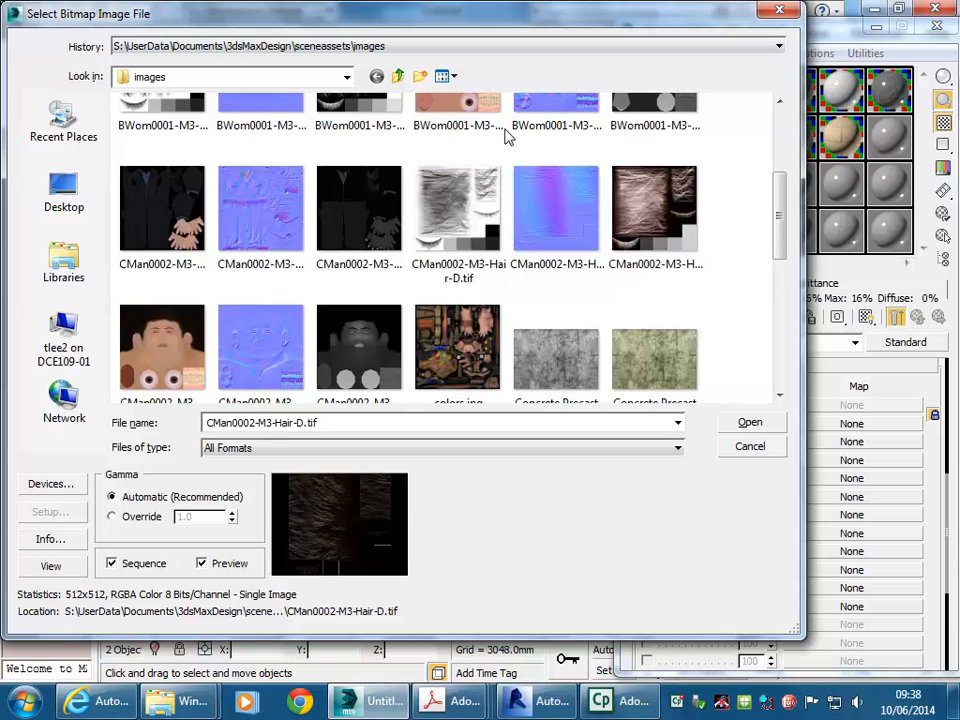
# Step: Browse to the StudentResources (P:) drive and open the Material Images folder inside EDU_DC_InteriorDesign
pyautogui.click(398, 76)
pyautogui.click(396, 76)
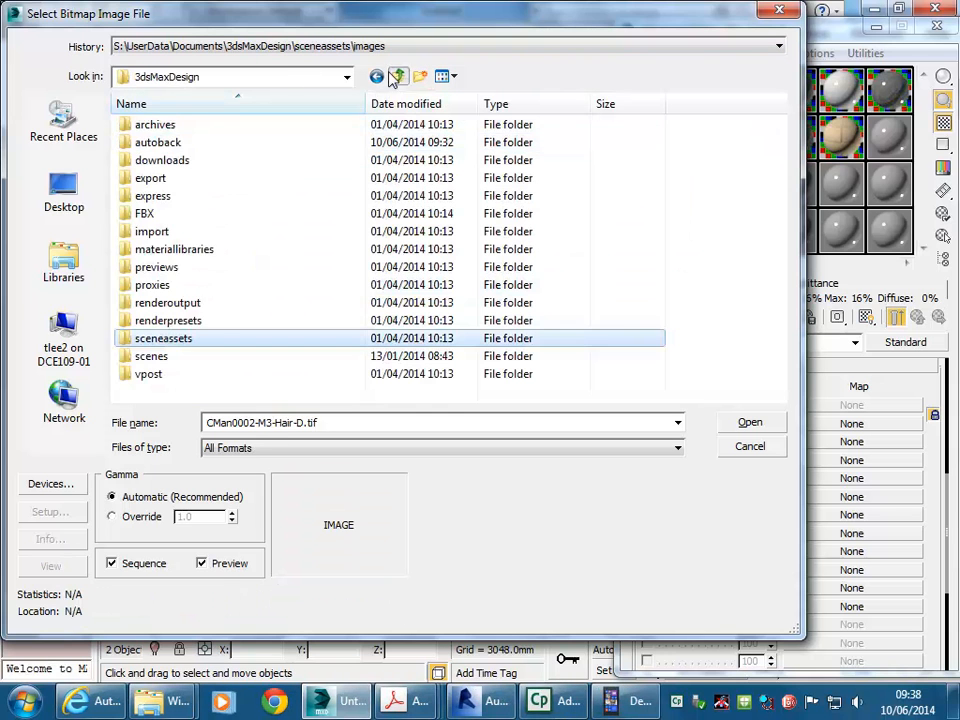
pyautogui.click(297, 78)
pyautogui.click(214, 279)
pyautogui.click(212, 80)
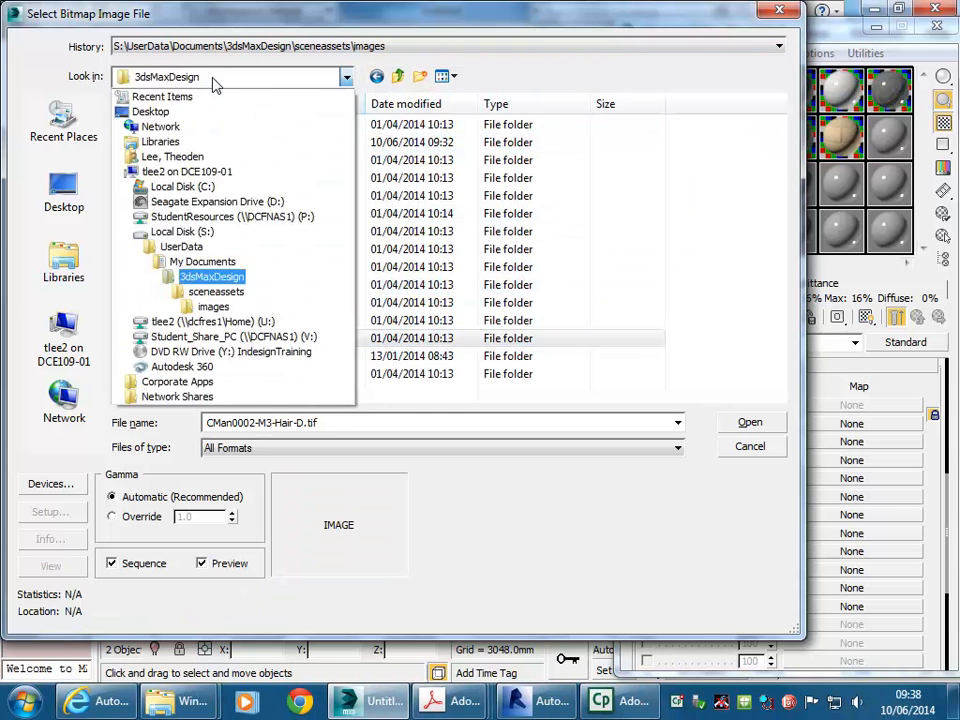
pyautogui.click(237, 203)
pyautogui.click(250, 77)
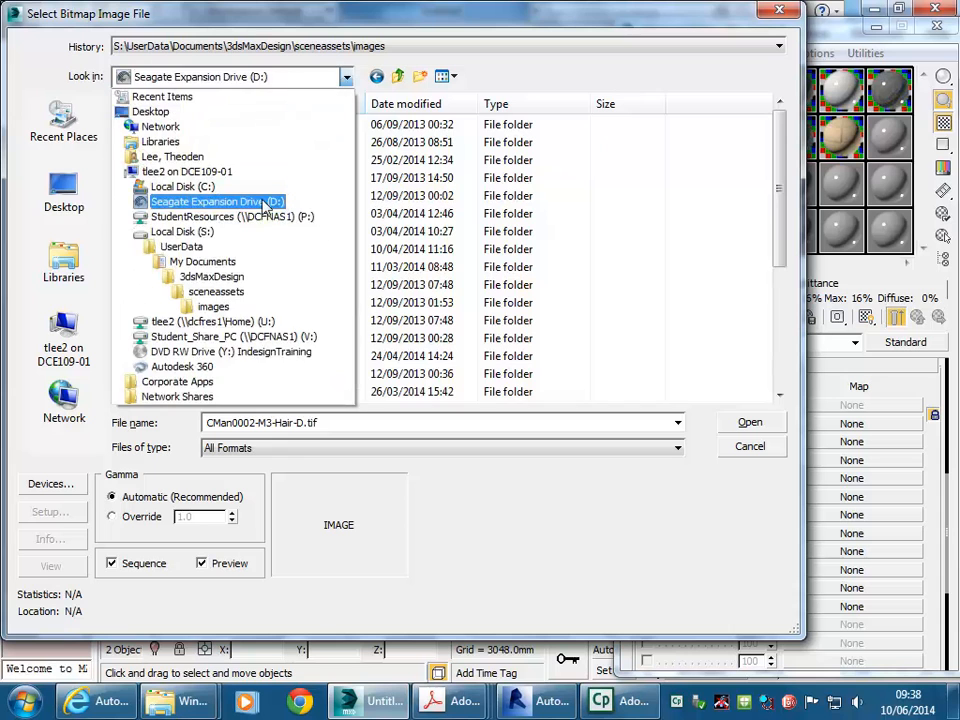
pyautogui.click(258, 217)
pyautogui.doubleClick(197, 250)
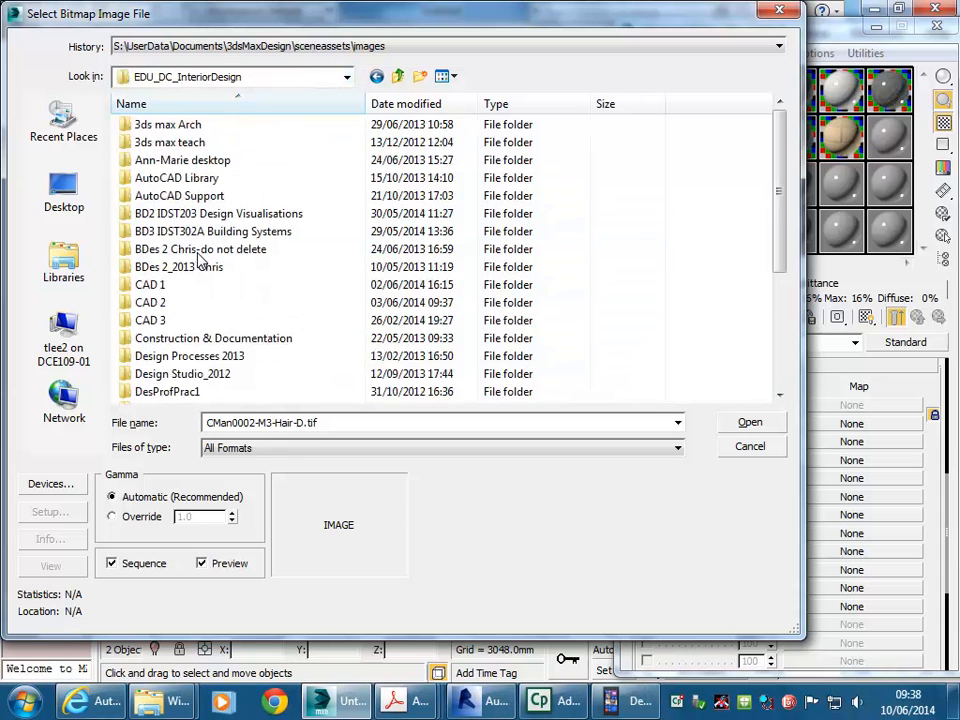
pyautogui.scroll(-4, 148, 306)
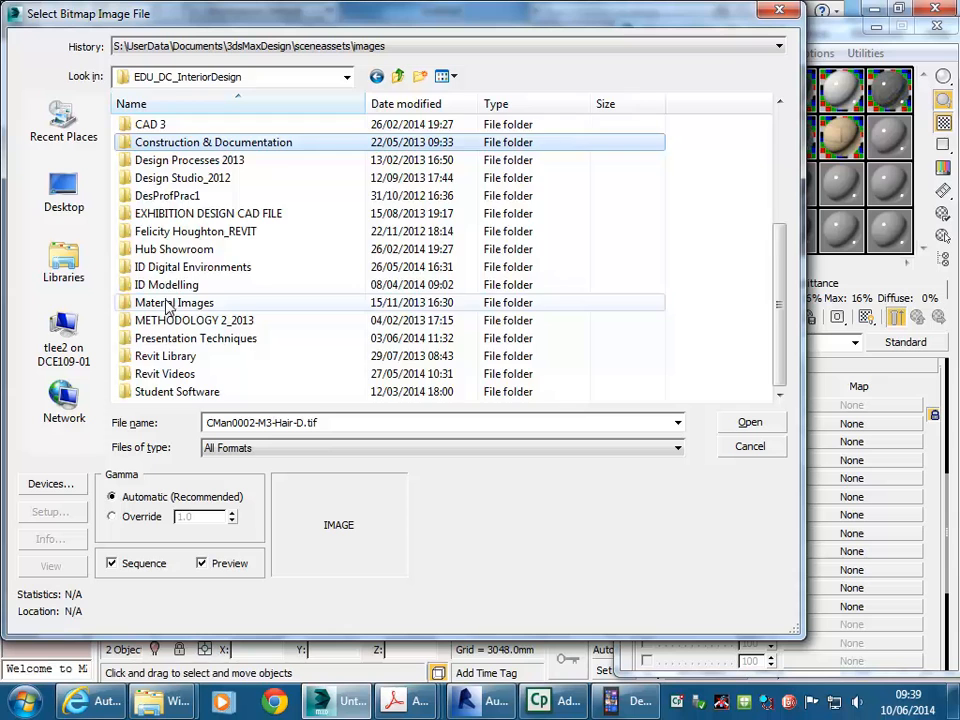
pyautogui.doubleClick(168, 304)
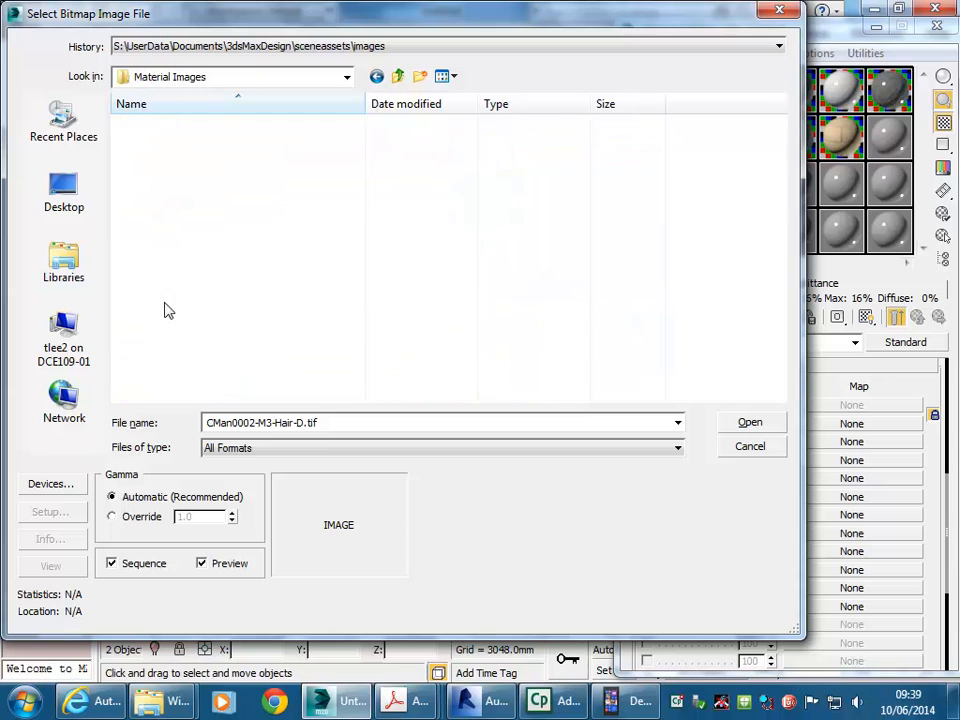
# Step: Show the folder contents as medium icons, open the bump subfolder and display its images as medium icons too
pyautogui.click(450, 78)
pyautogui.click(474, 160)
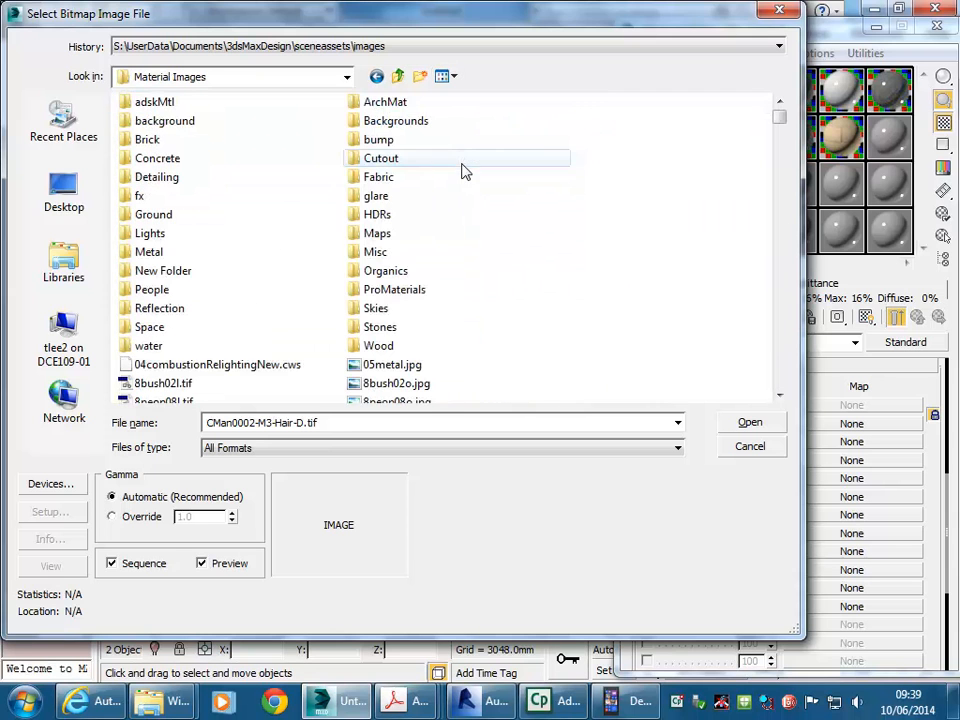
pyautogui.click(449, 76)
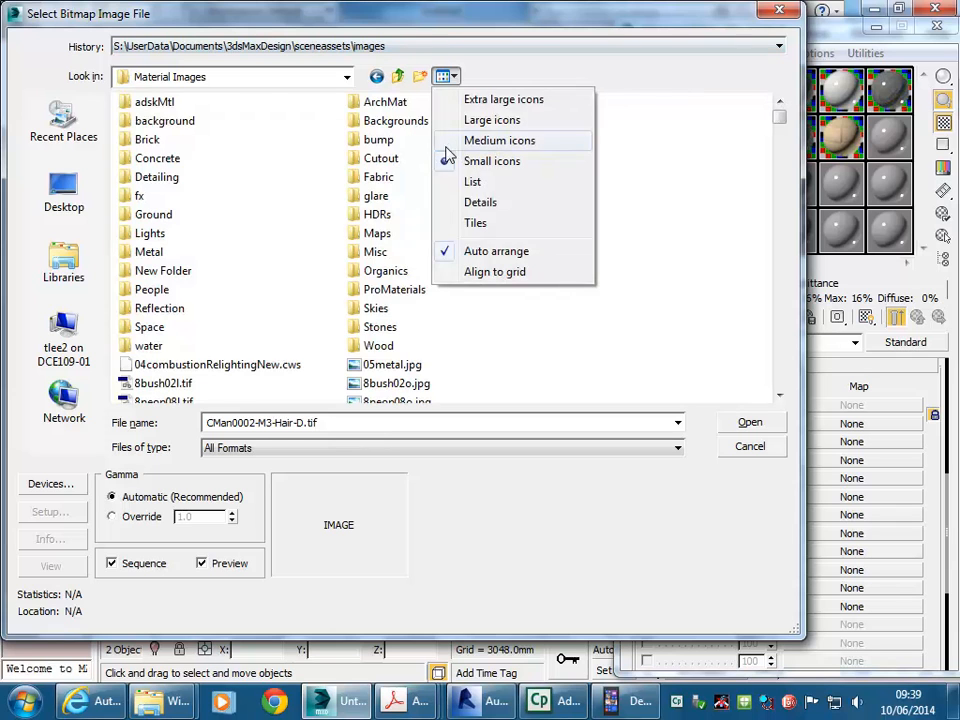
pyautogui.click(466, 140)
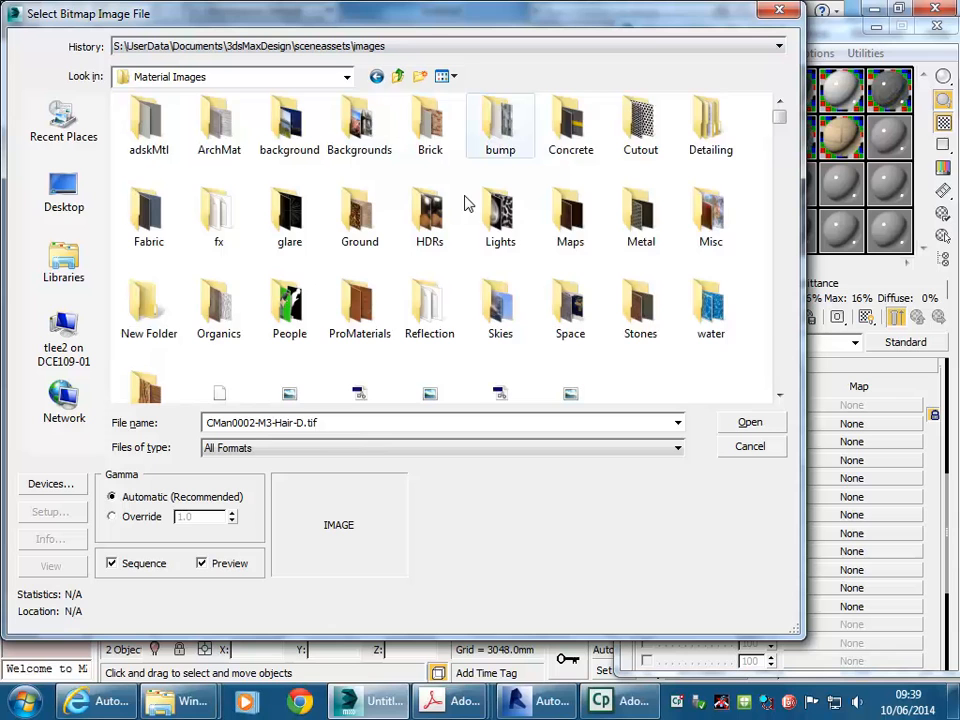
pyautogui.doubleClick(487, 122)
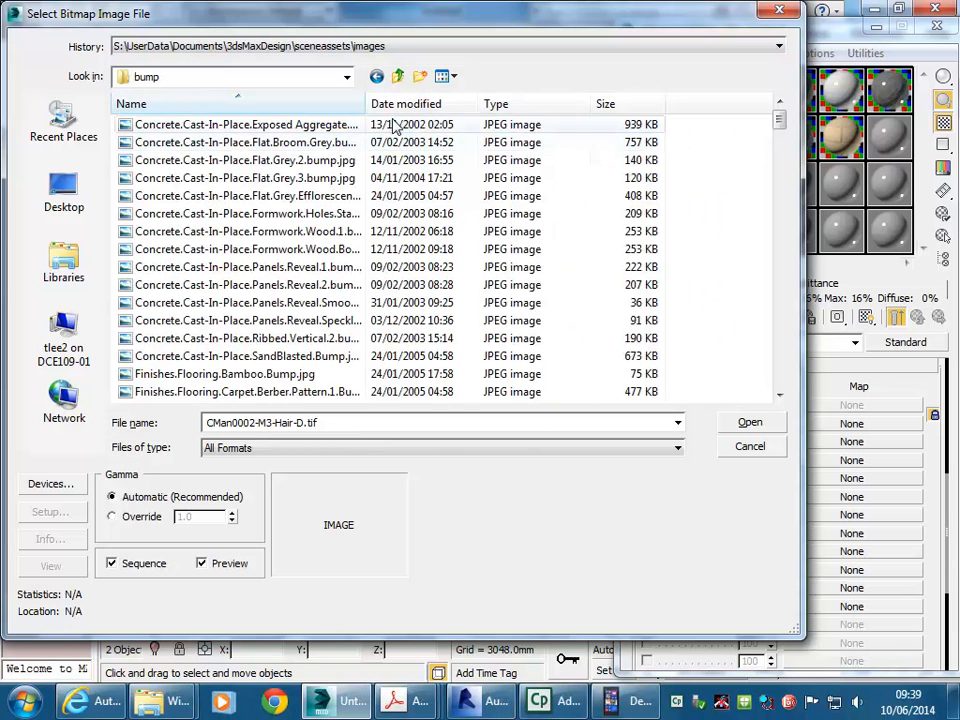
pyautogui.click(444, 78)
pyautogui.click(469, 141)
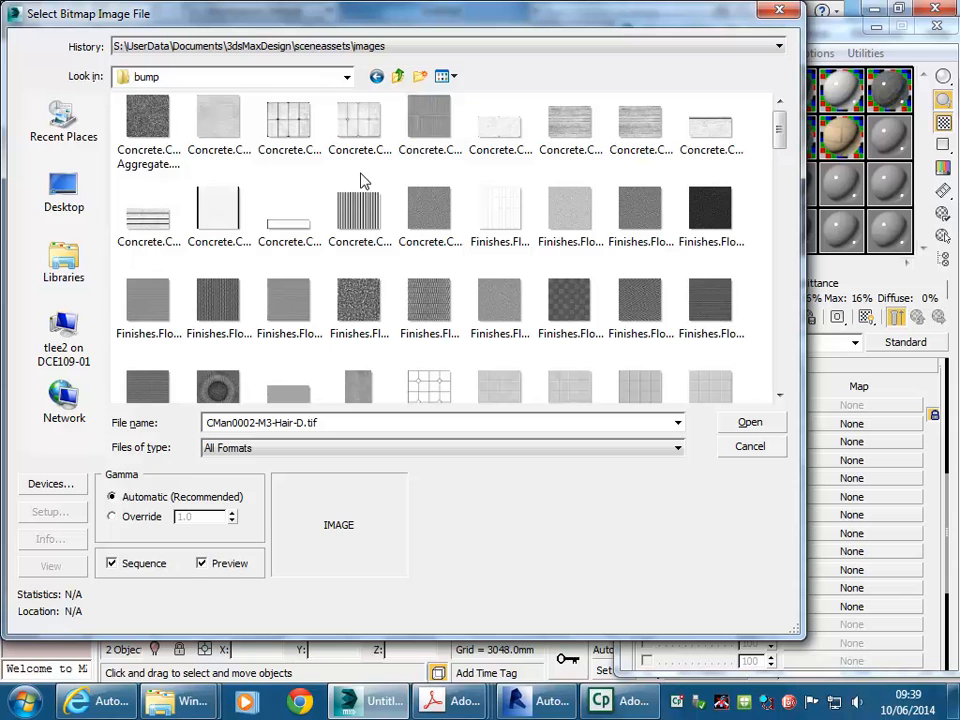
# Step: Preview the Cast-In-Place Flat Grey 2 concrete, square tile and VCT Diamond Rosette images in the bump folder
pyautogui.click(289, 124)
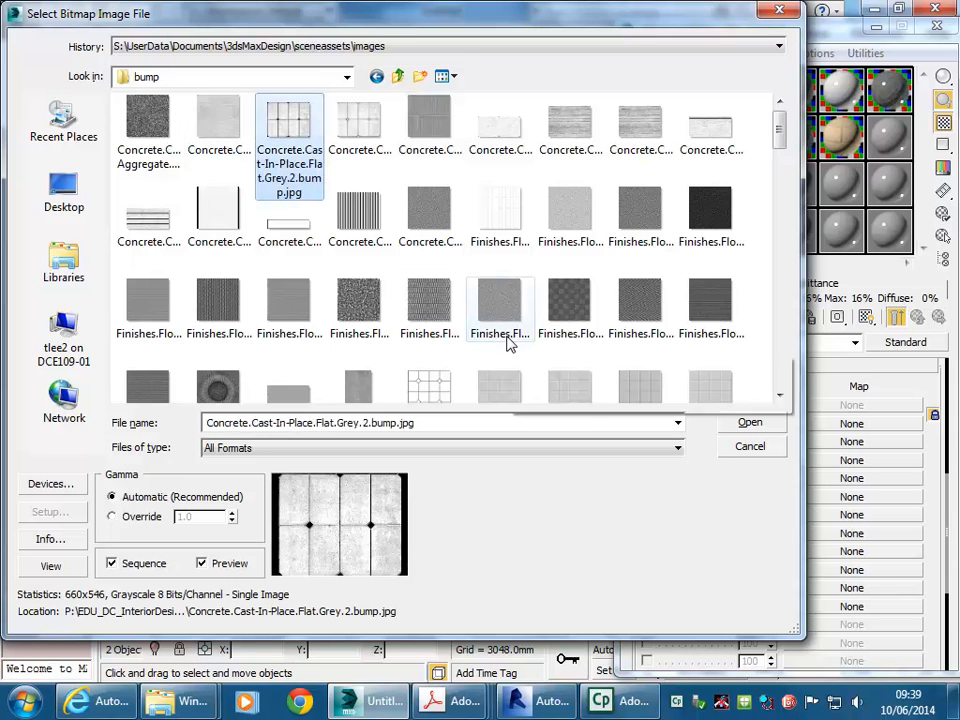
pyautogui.scroll(-3, 507, 343)
pyautogui.click(518, 257)
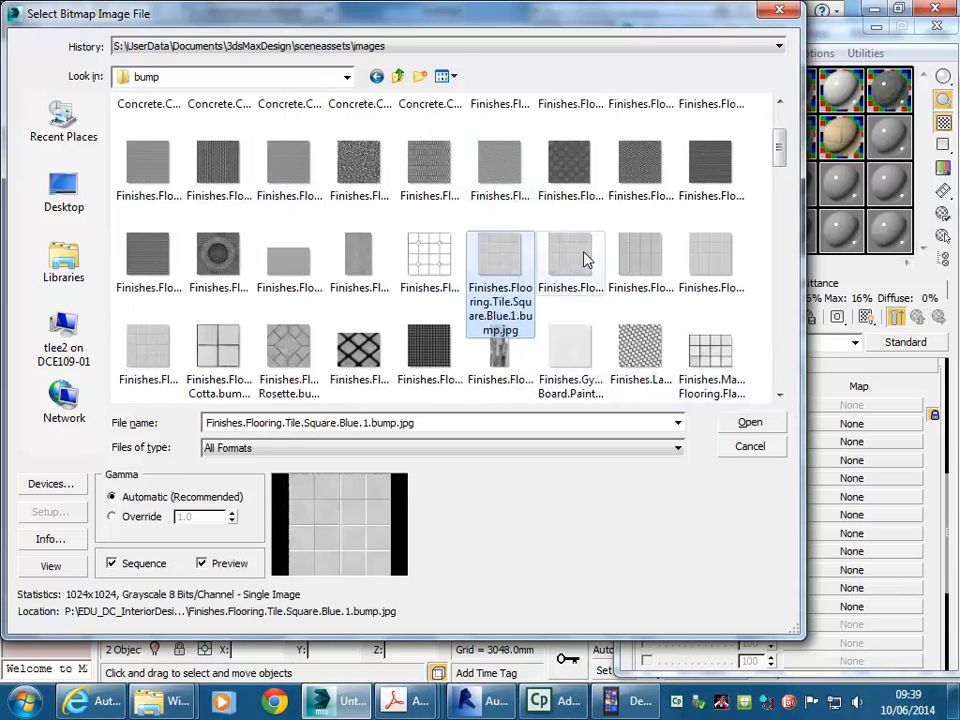
pyautogui.click(703, 266)
pyautogui.click(289, 362)
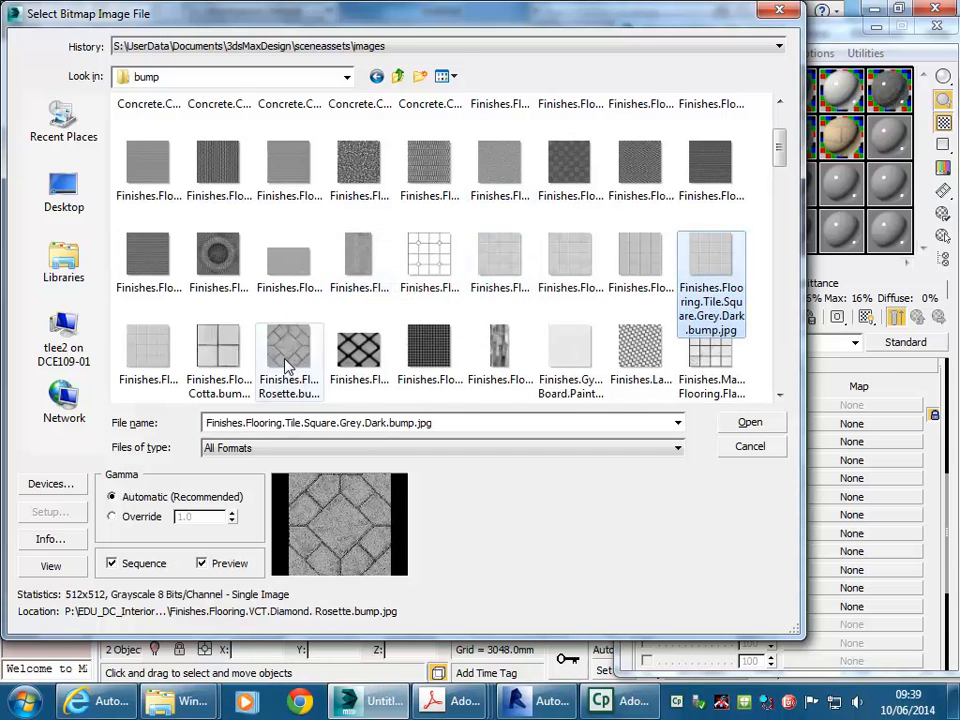
pyautogui.scroll(-2, 221, 347)
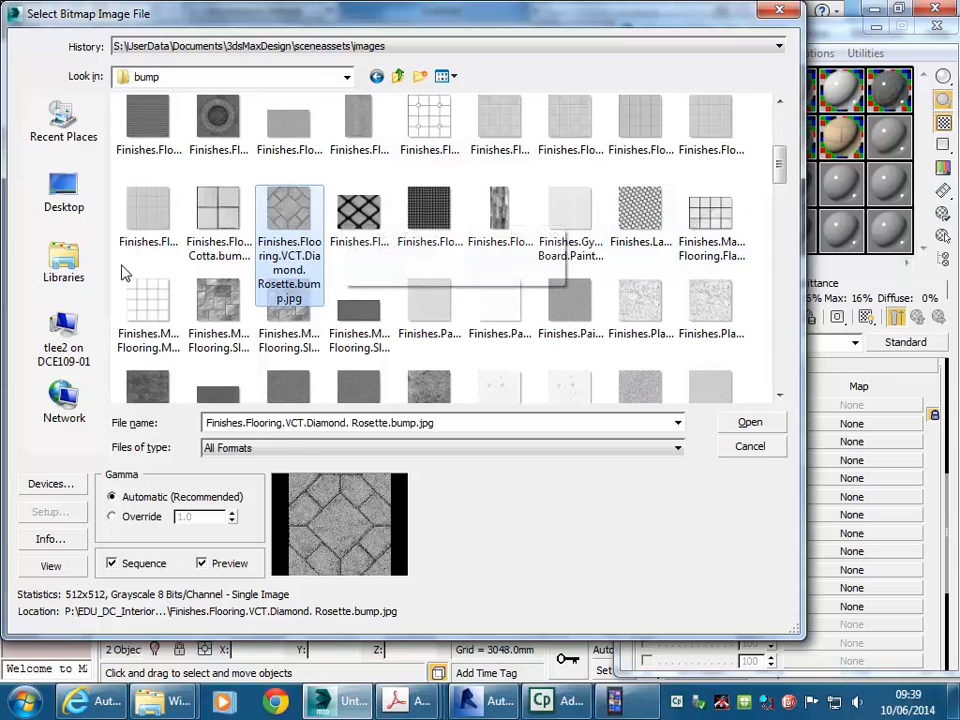
pyautogui.click(145, 215)
pyautogui.scroll(-2, 214, 338)
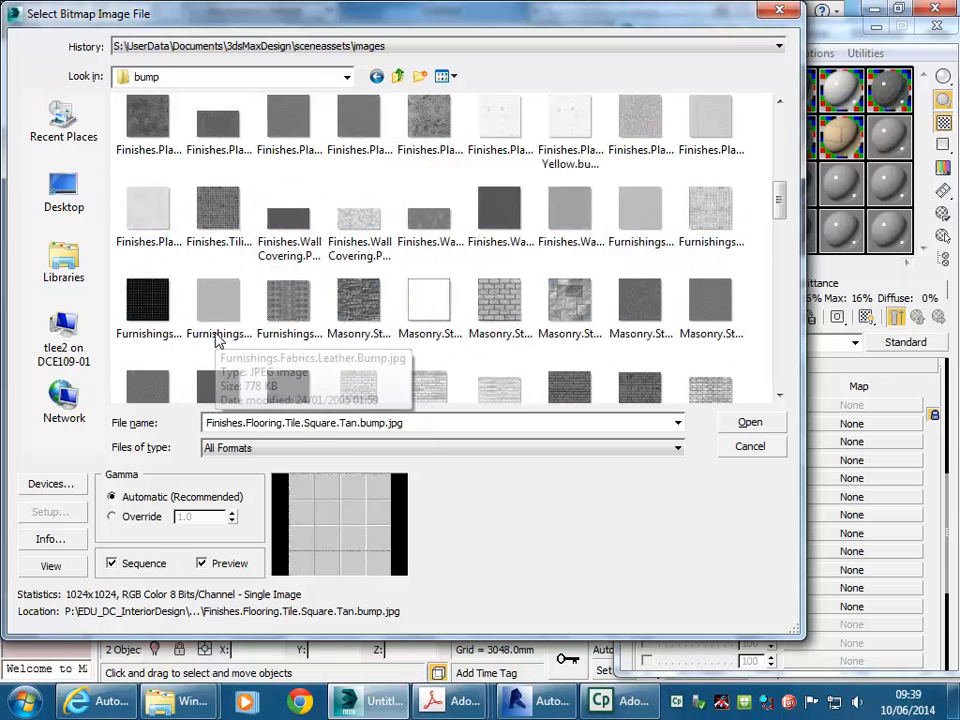
pyautogui.scroll(1, 216, 340)
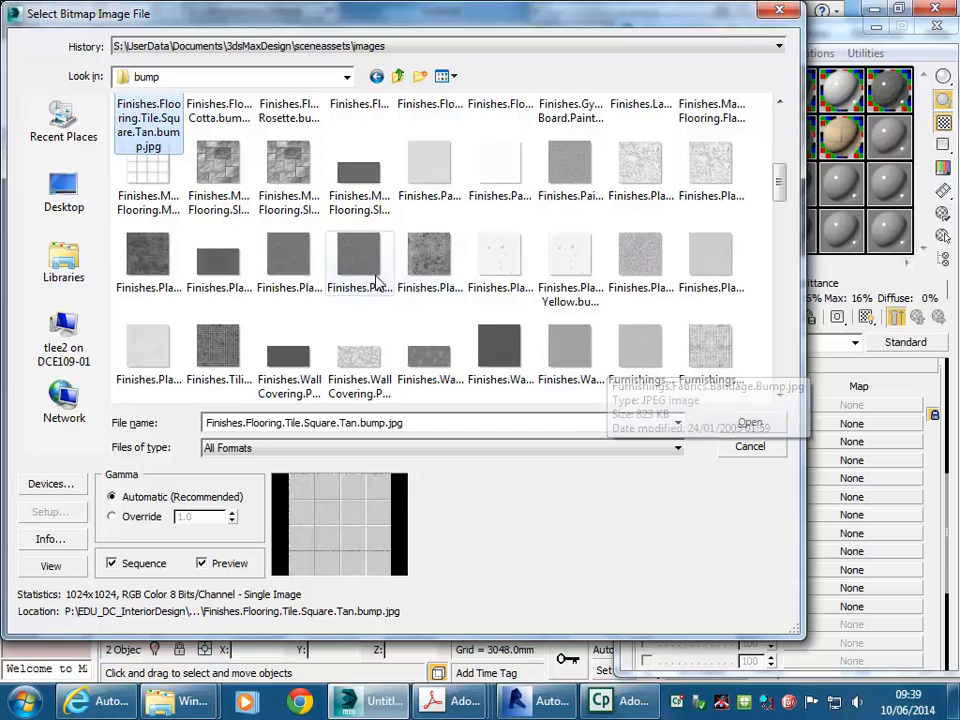
pyautogui.scroll(-2, 376, 278)
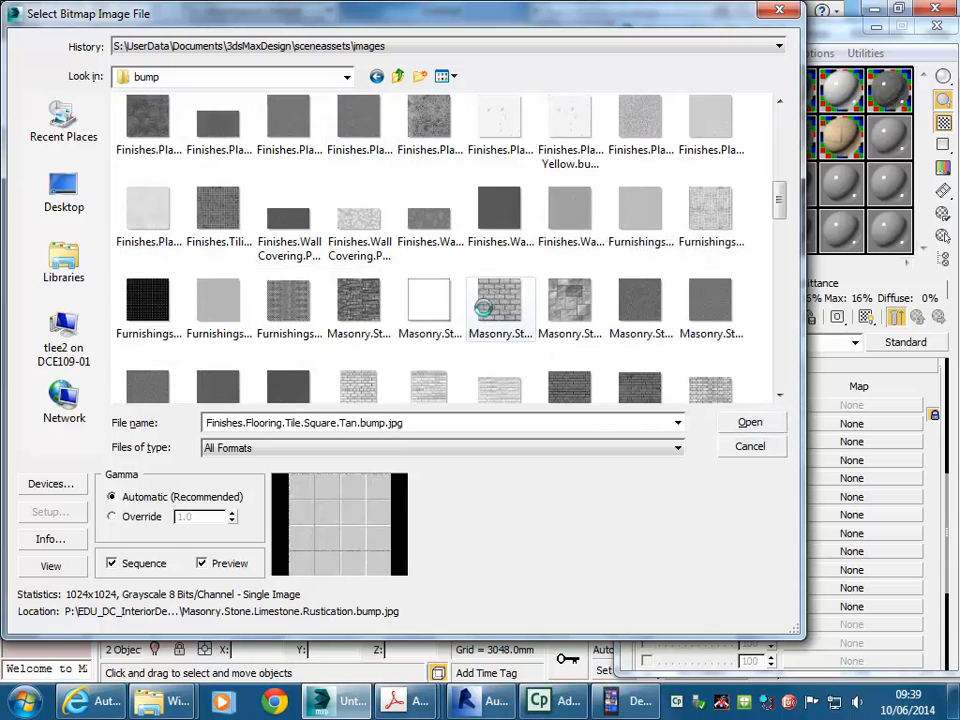
# Step: Compare the masonry bump images and load Masonry.Unit Masonry.Brick.Modular.English Cross.bump.jpg as the Bump bitmap
pyautogui.click(499, 300)
pyautogui.click(418, 390)
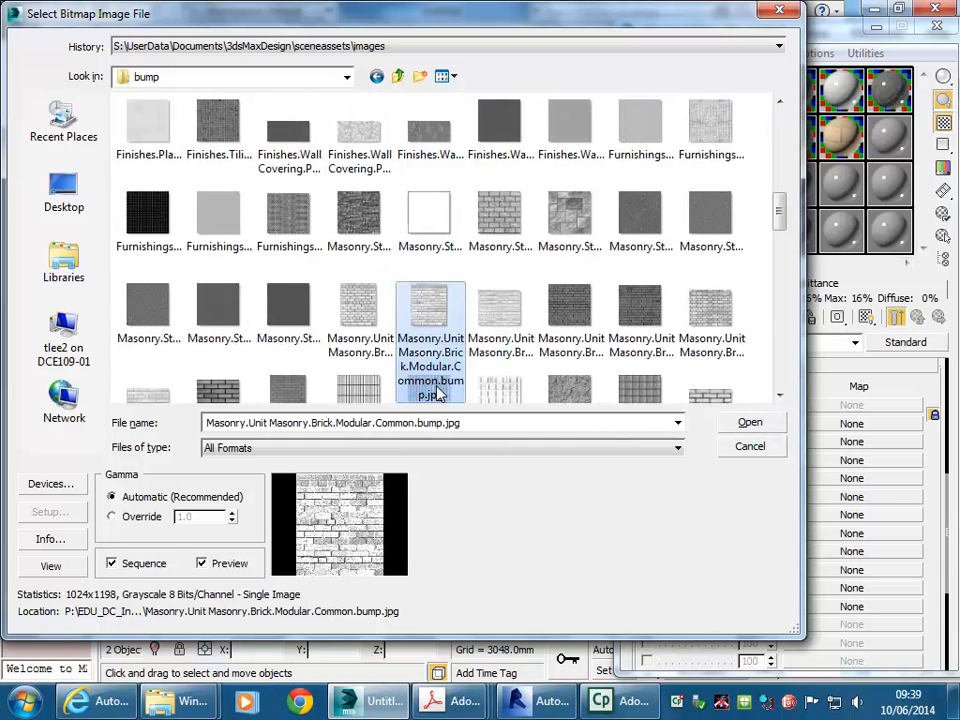
pyautogui.click(492, 323)
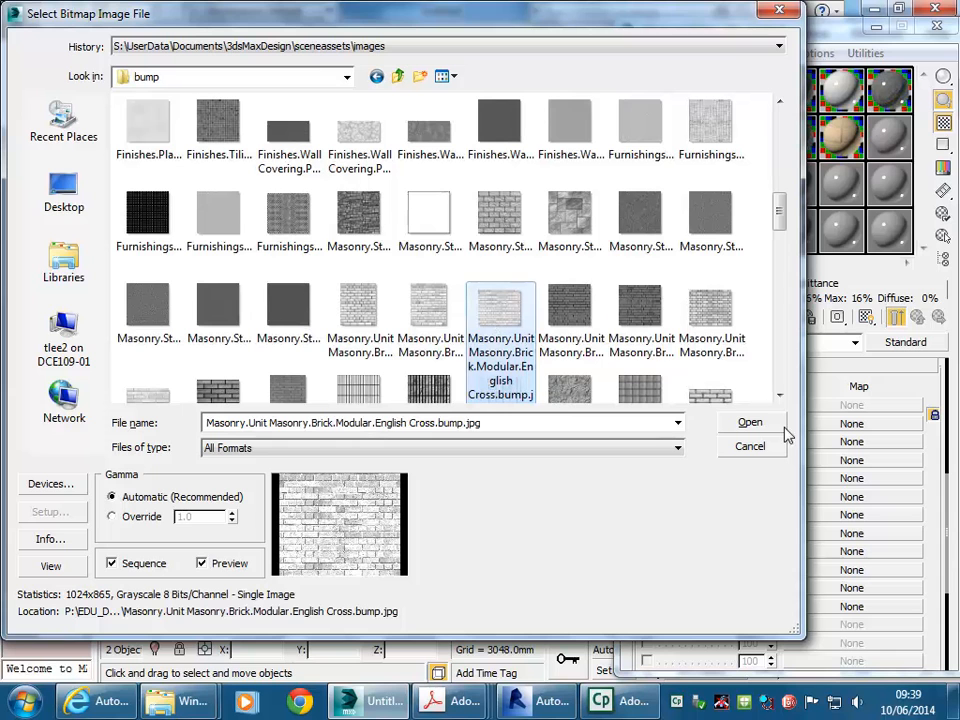
pyautogui.click(750, 424)
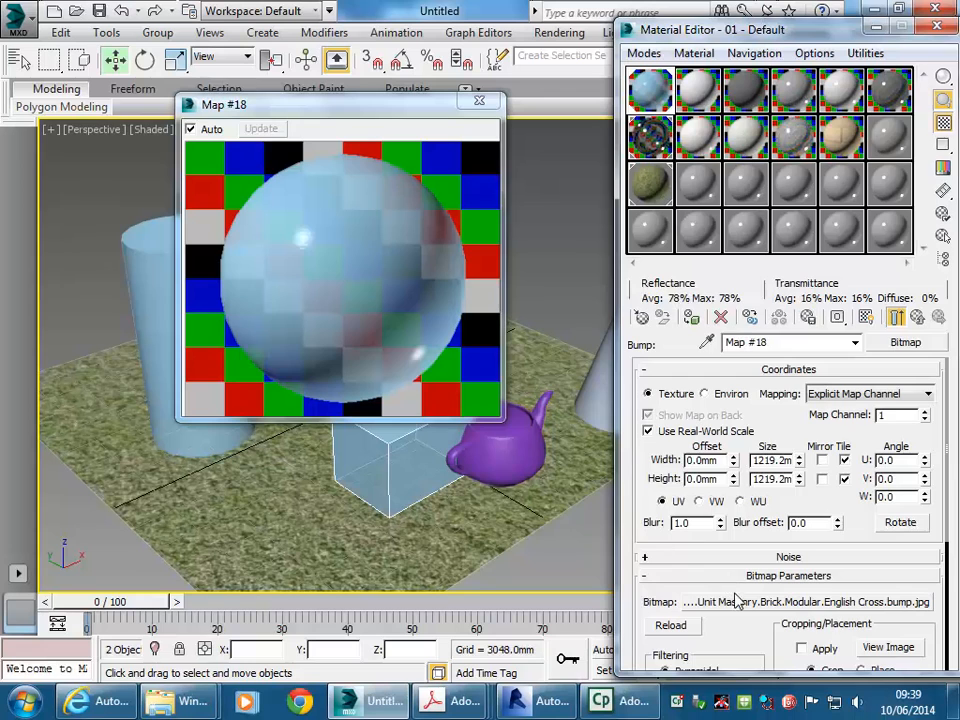
# Step: View the loaded brick bitmap in its cropping/placement window to judge how large an area the image covers
pyautogui.click(886, 647)
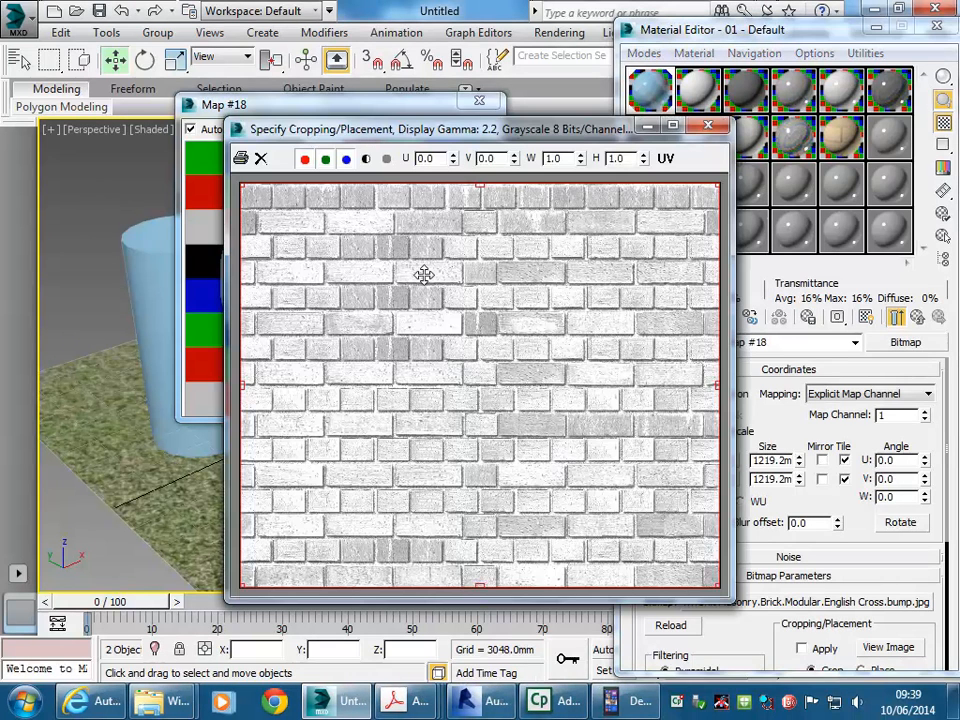
pyautogui.click(708, 125)
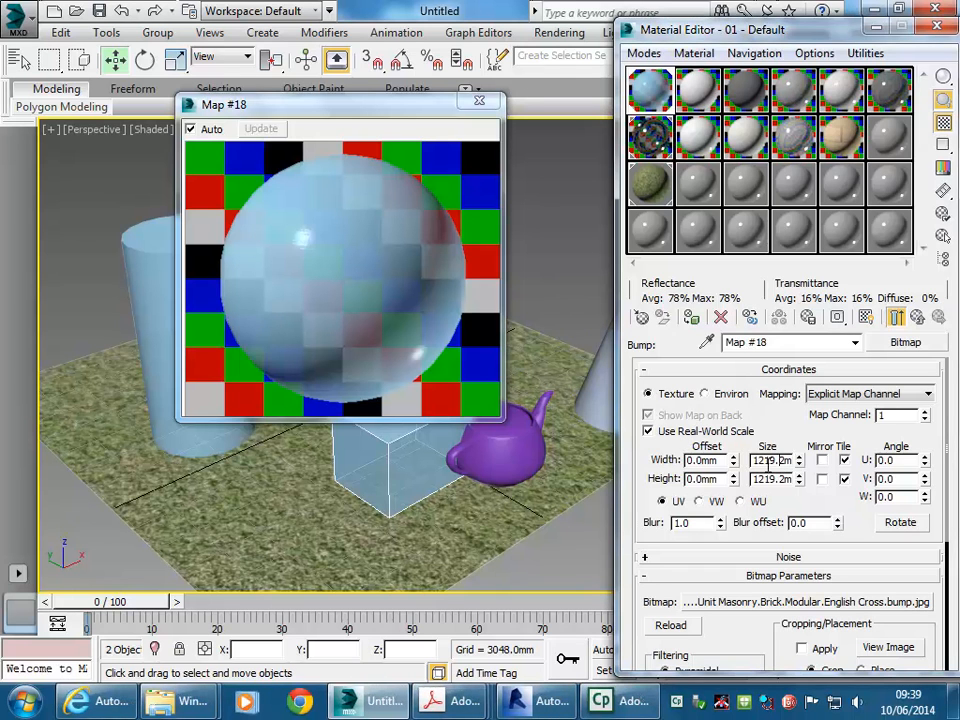
pyautogui.click(866, 647)
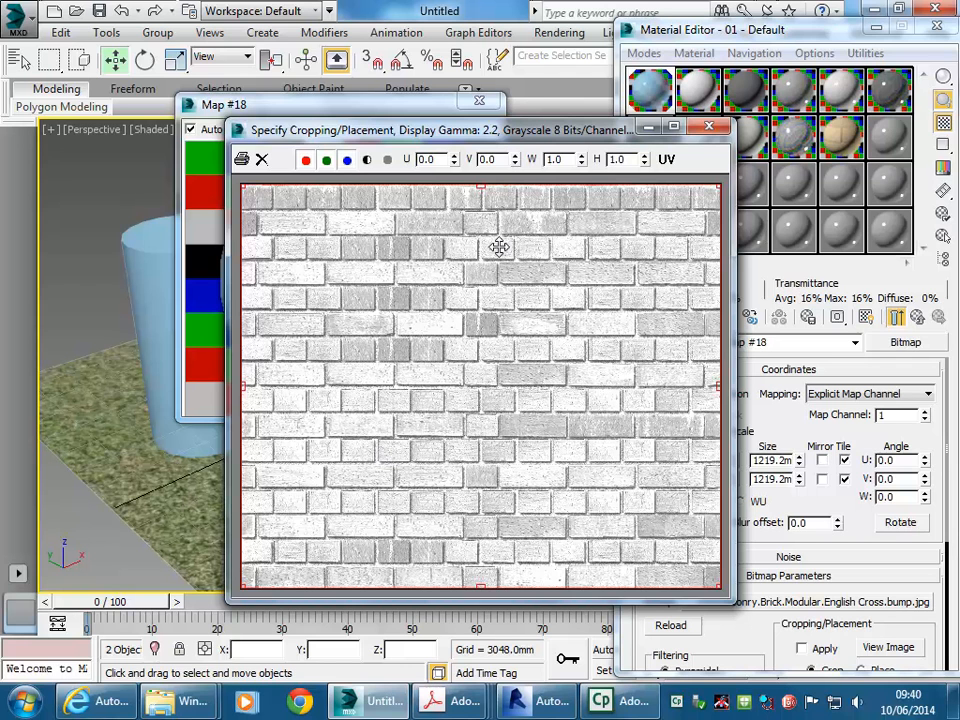
pyautogui.click(709, 126)
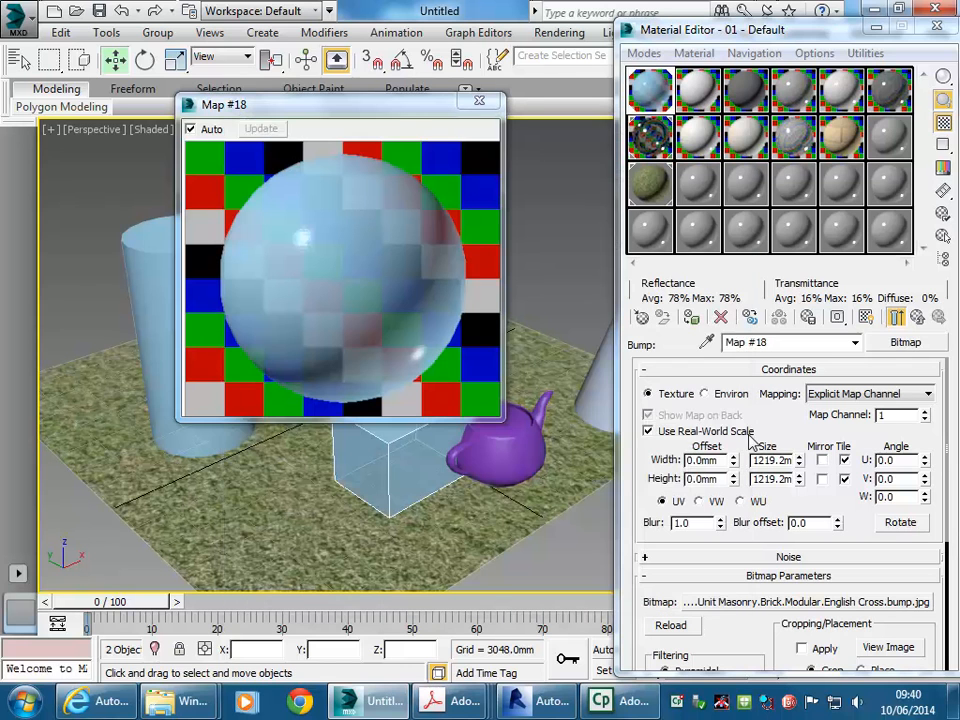
# Step: Set the bump bitmap's real-world width and height to 1500 mm and close the enlarged sample preview
pyautogui.doubleClick(776, 460)
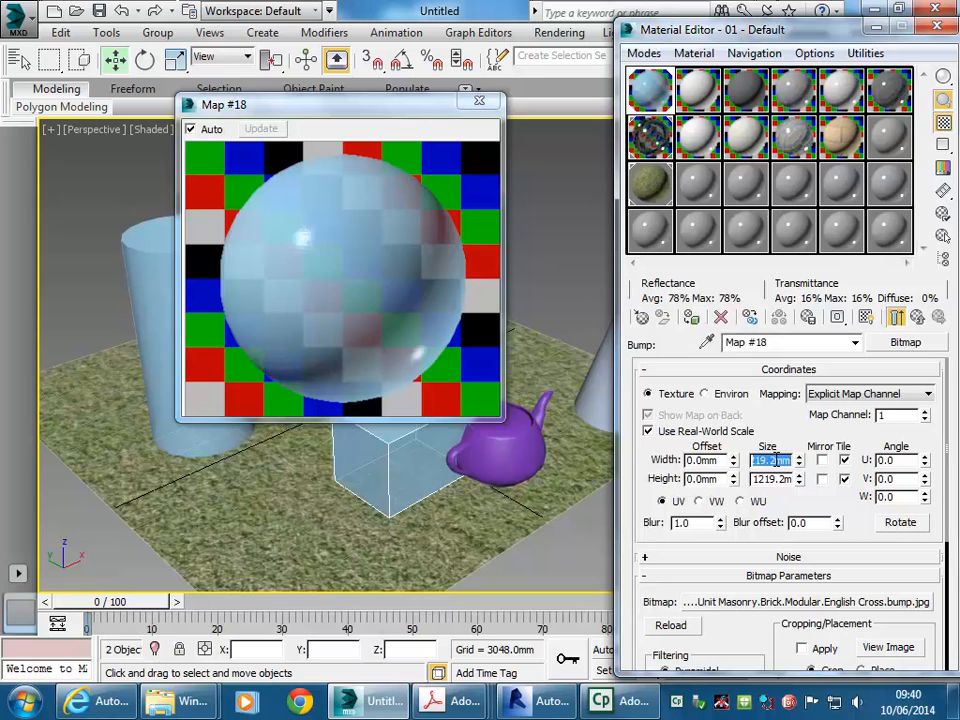
pyautogui.write('1500.0m')
pyautogui.doubleClick(773, 479)
pyautogui.write('1500')
pyautogui.click(479, 101)
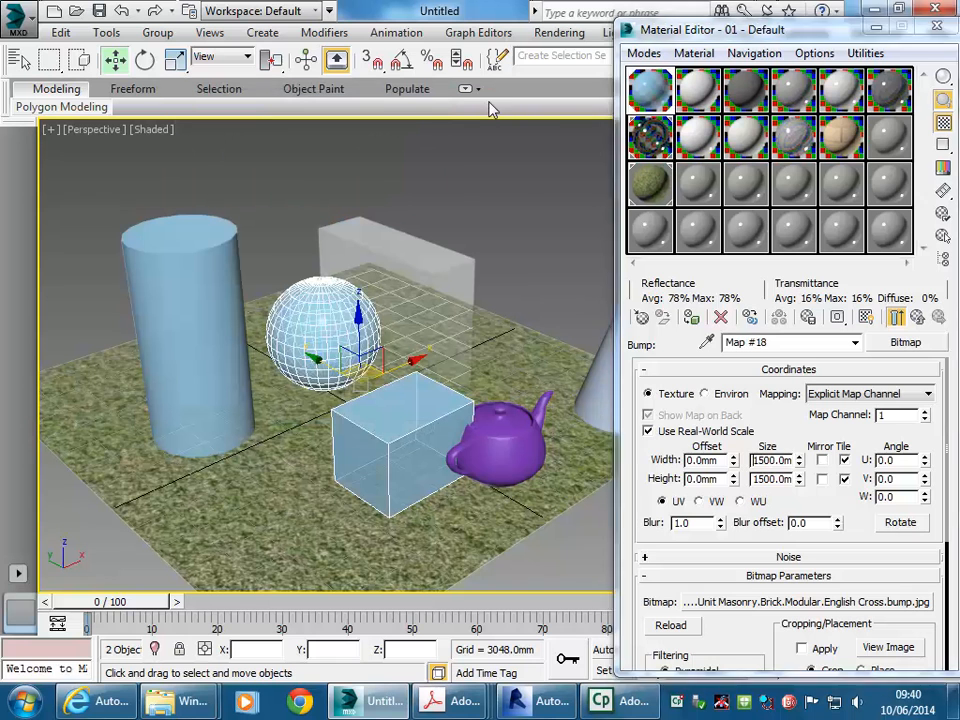
# Step: Close the Material Editor and select the tall cylinder in the Perspective view
pyautogui.moveTo(782, 34)
pyautogui.mouseDown()
pyautogui.moveTo(782, 73)
pyautogui.moveTo(782, 52)
pyautogui.mouseUp()
pyautogui.click(940, 46)
pyautogui.moveTo(64, 388); pyautogui.dragTo(250, 351, button='middle')
pyautogui.scroll(3, 276, 350)
pyautogui.click(278, 278)
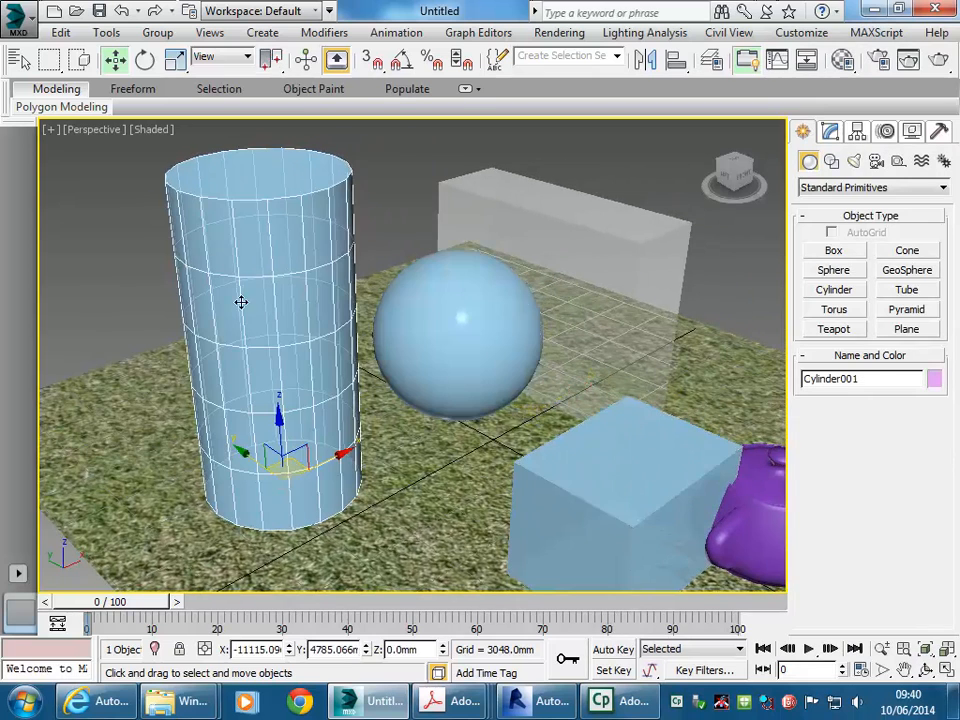
# Step: Reopen the Material Editor and display the brick bump map in the viewport to examine it on the cylinder
pyautogui.press('m')
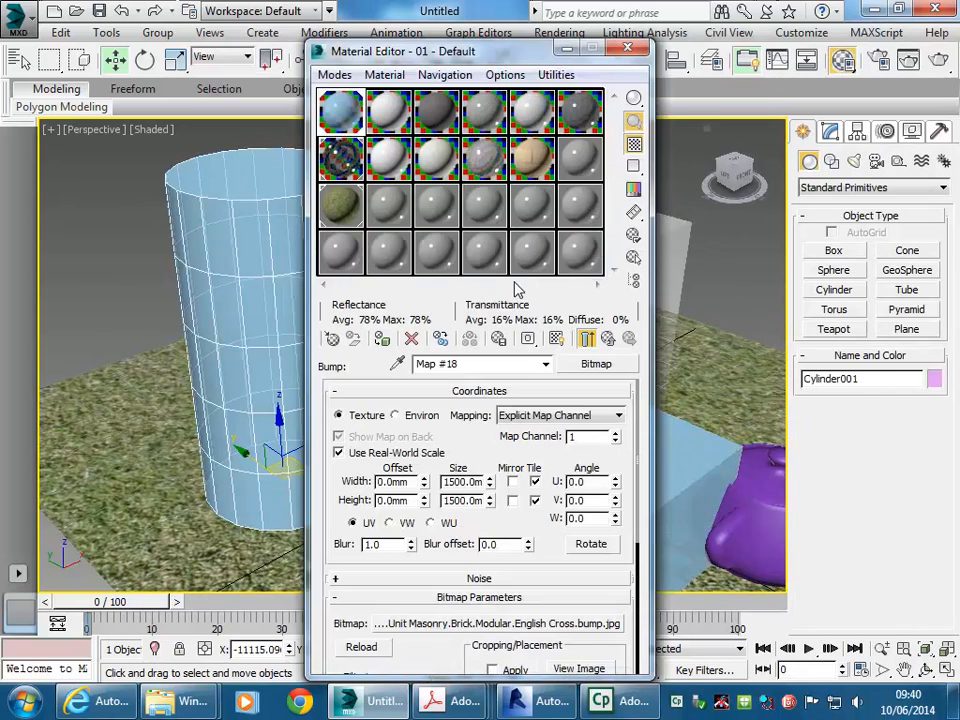
pyautogui.click(556, 340)
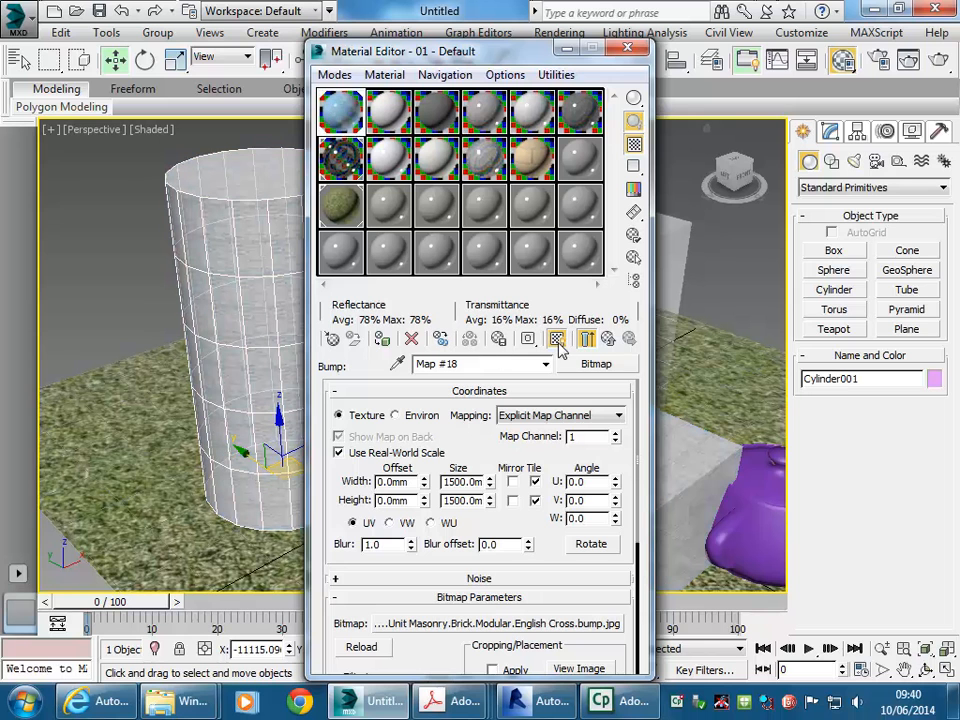
pyautogui.click(556, 340)
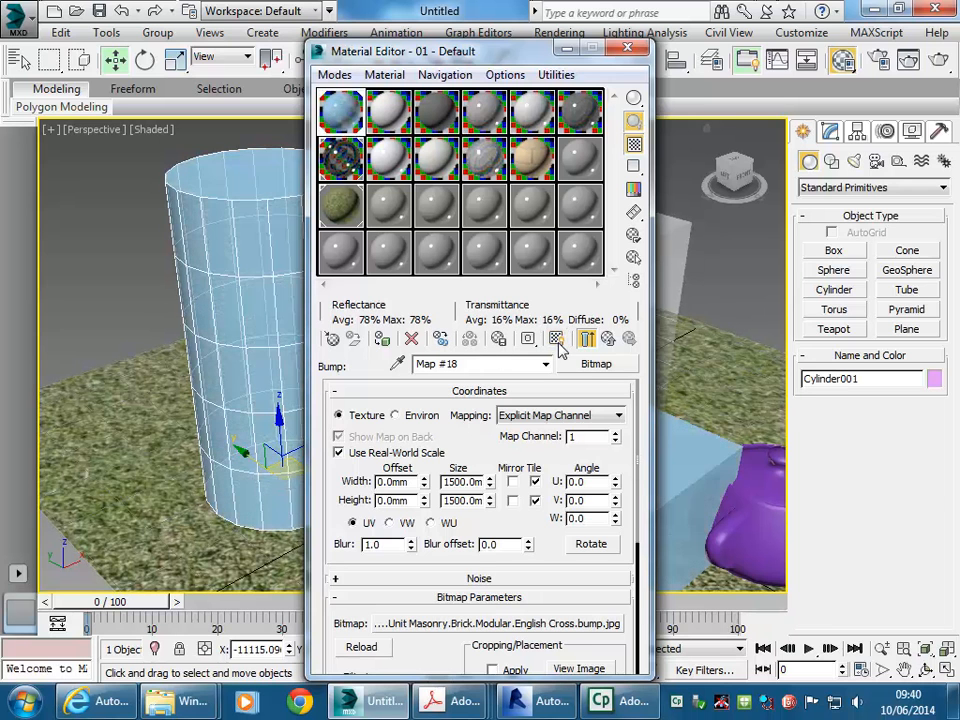
pyautogui.click(556, 340)
pyautogui.scroll(5, 165, 270)
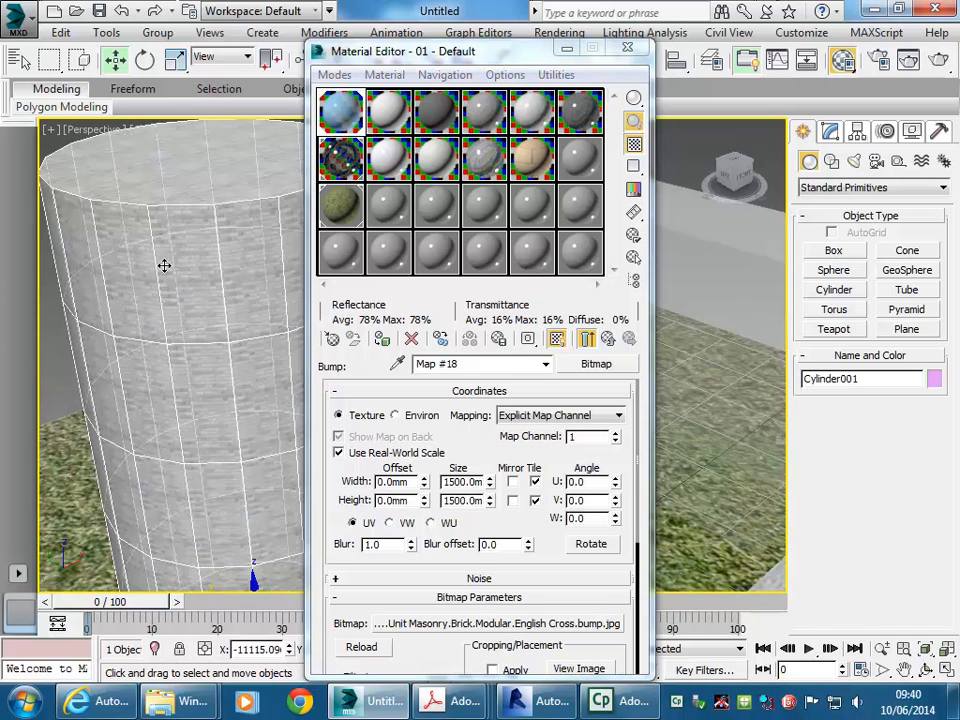
pyautogui.scroll(-4, 165, 266)
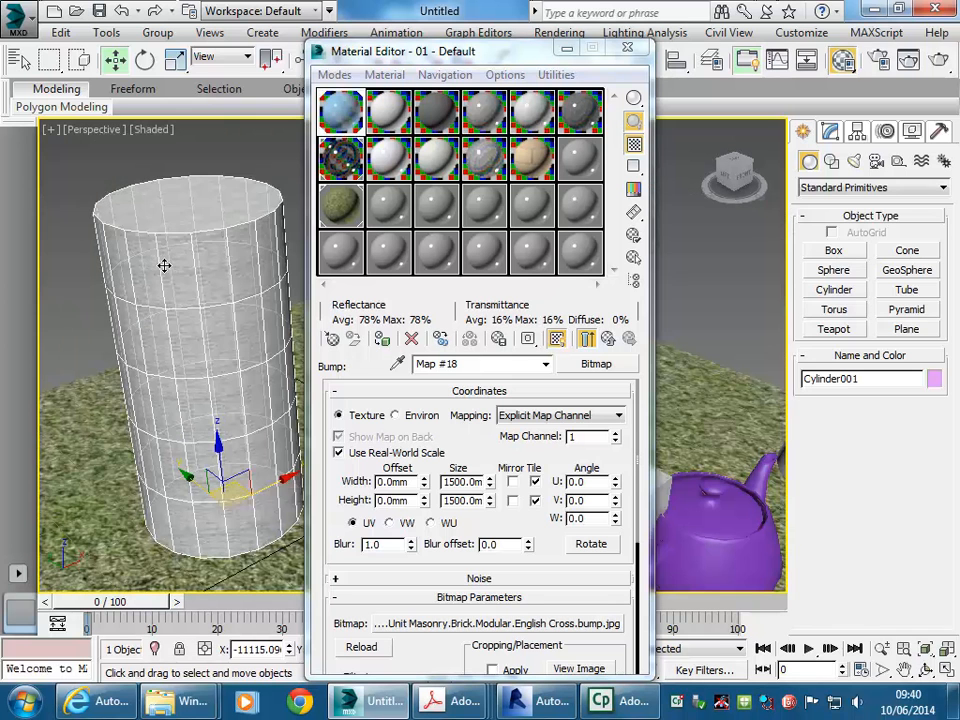
# Step: Switch the cylinder's Real-World Map Size parameter off and back on to compare the brick scale
pyautogui.click(831, 132)
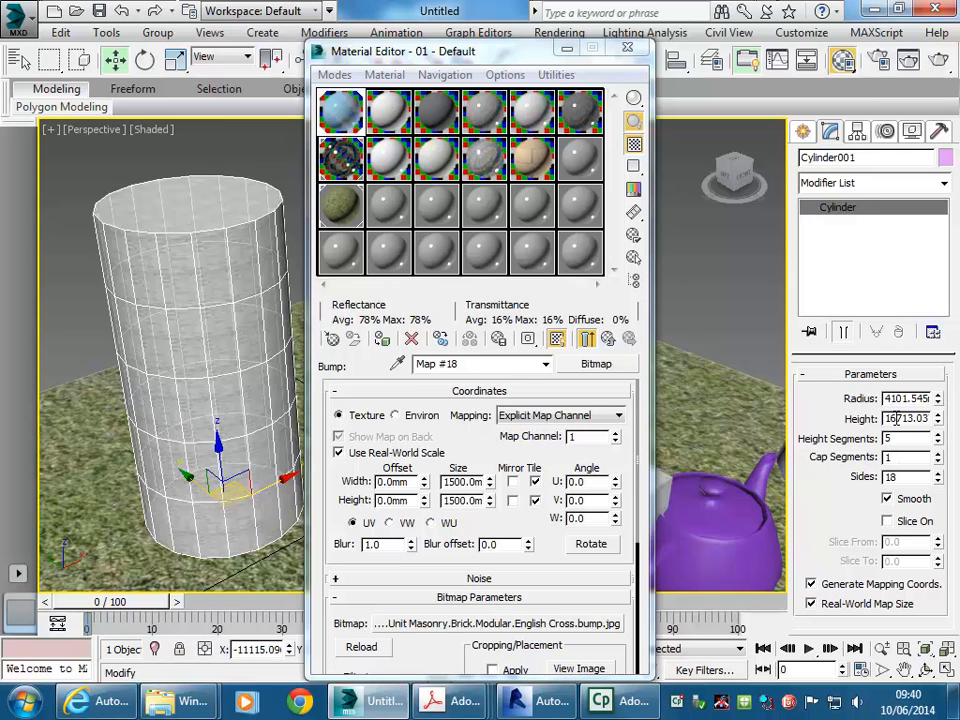
pyautogui.click(812, 605)
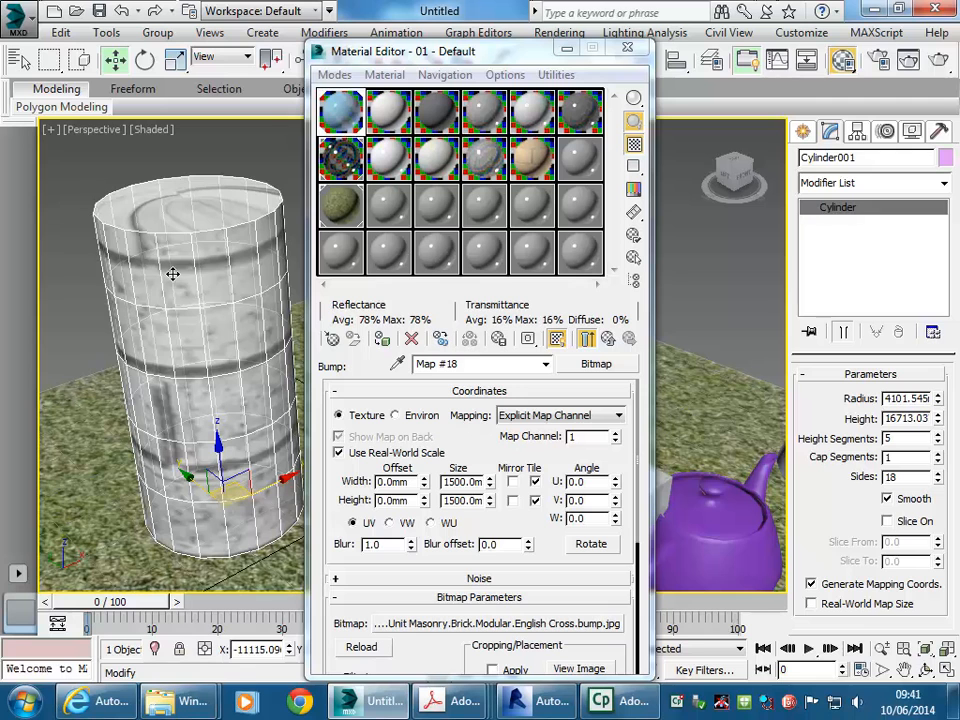
pyautogui.click(816, 605)
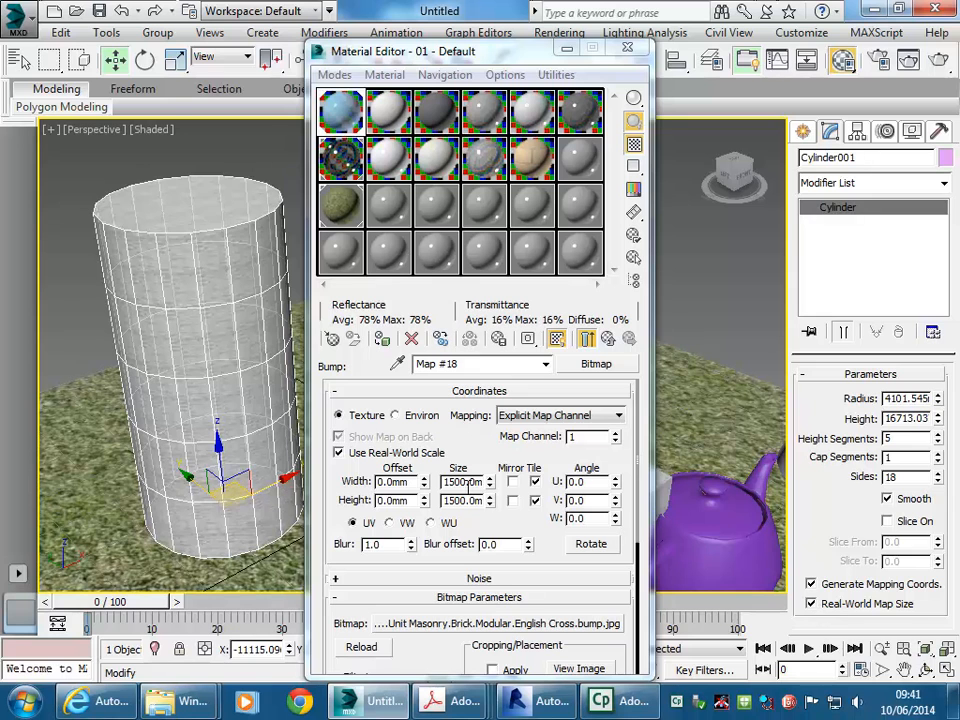
# Step: Set the bump bitmap's real-world width and height to 3500 mm and check the bricks on the cylinder up close
pyautogui.click(451, 483)
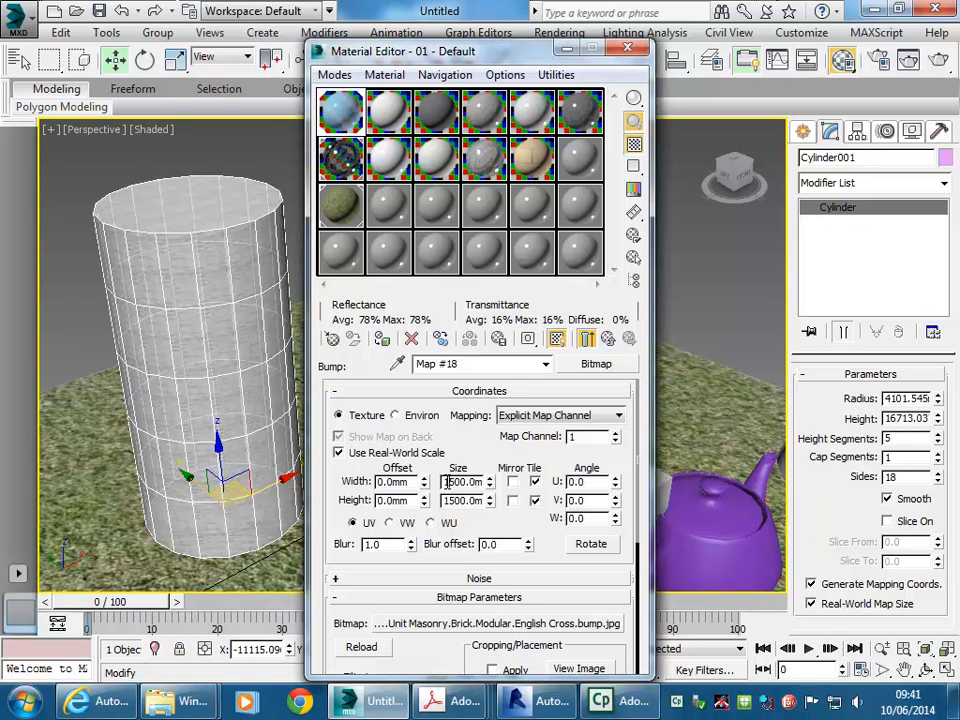
pyautogui.press('Delete')
pyautogui.write('3')
pyautogui.doubleClick(450, 500)
pyautogui.click(446, 502)
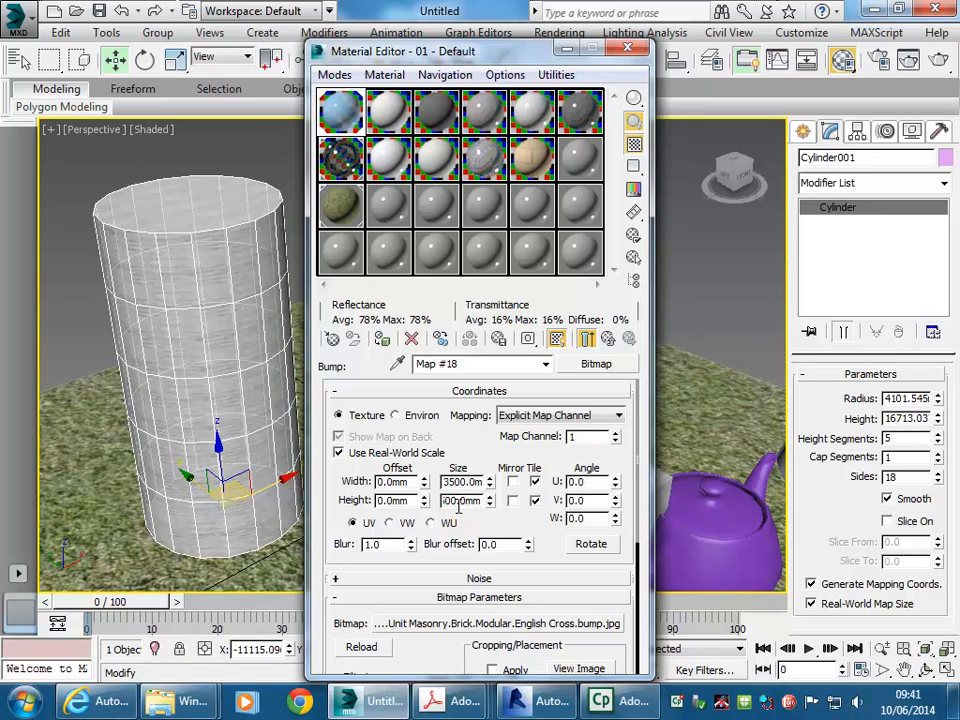
pyautogui.press('Delete')
pyautogui.write('3')
pyautogui.scroll(-1, 390, 435)
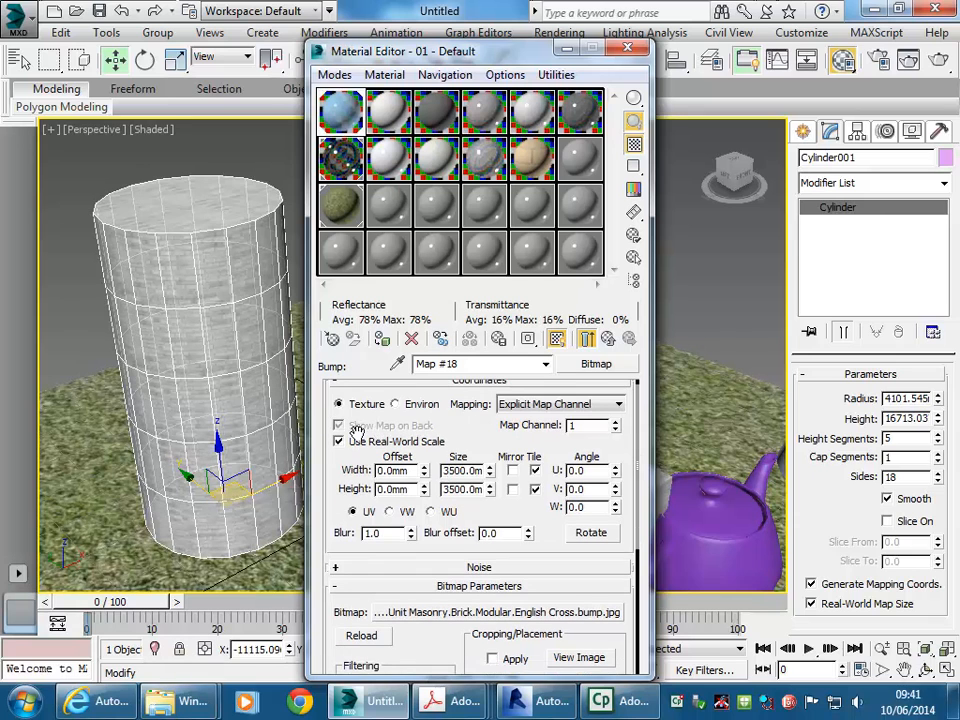
pyautogui.moveTo(196, 392); pyautogui.dragTo(171, 397, button='middle')
pyautogui.scroll(5, 184, 367)
pyautogui.moveTo(168, 256); pyautogui.dragTo(136, 314, button='middle')
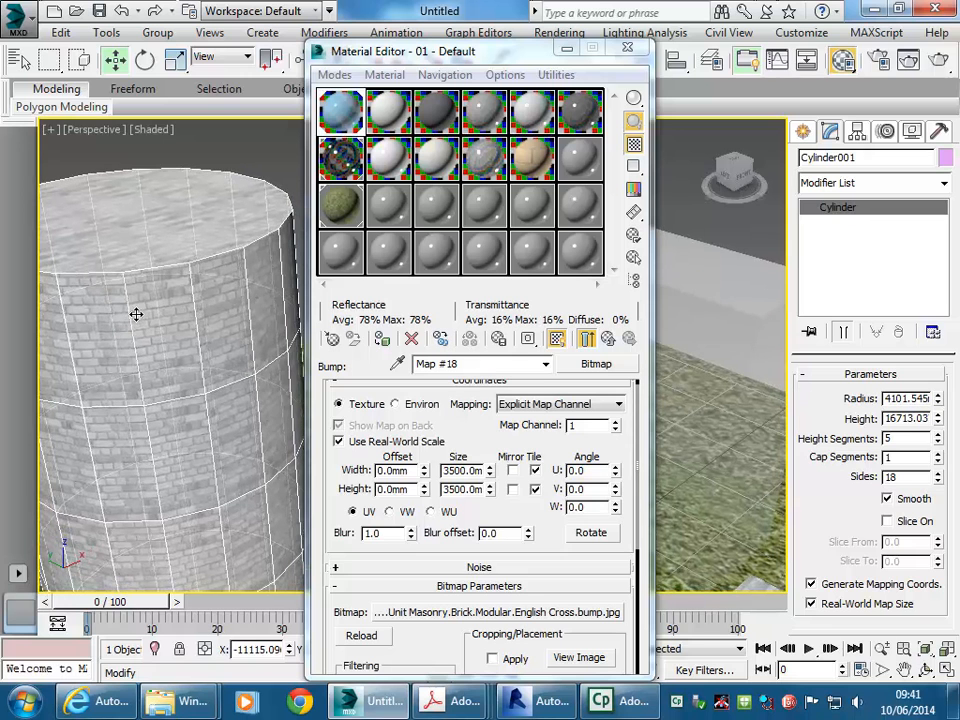
# Step: Turn off the bump bitmap's viewport display and enable viewport map display at the parent 01 - Default material level instead
pyautogui.click(556, 339)
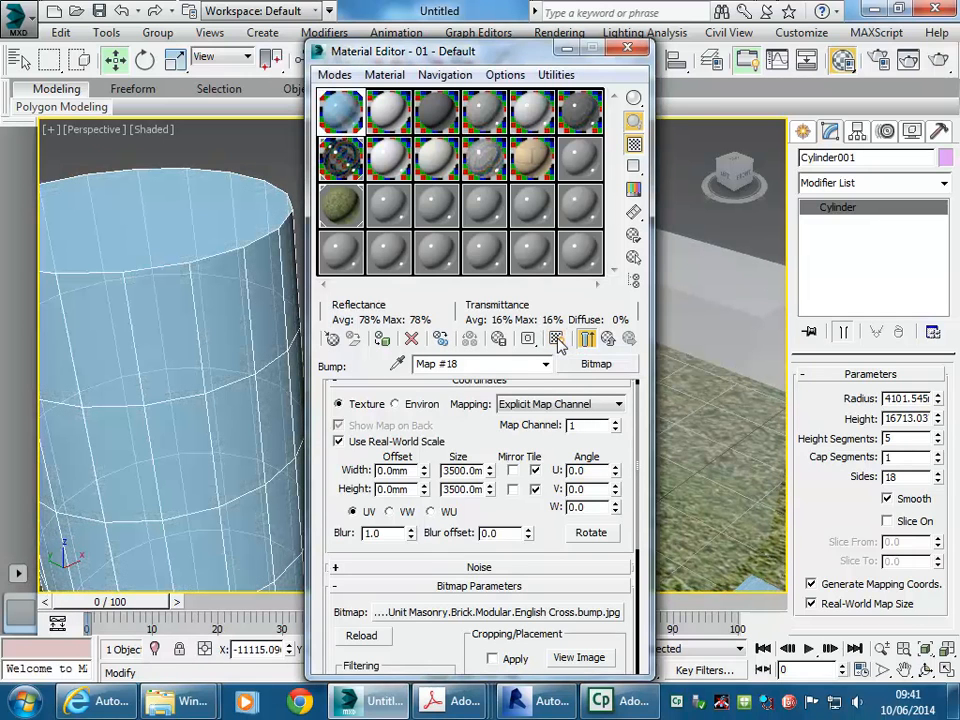
pyautogui.click(608, 340)
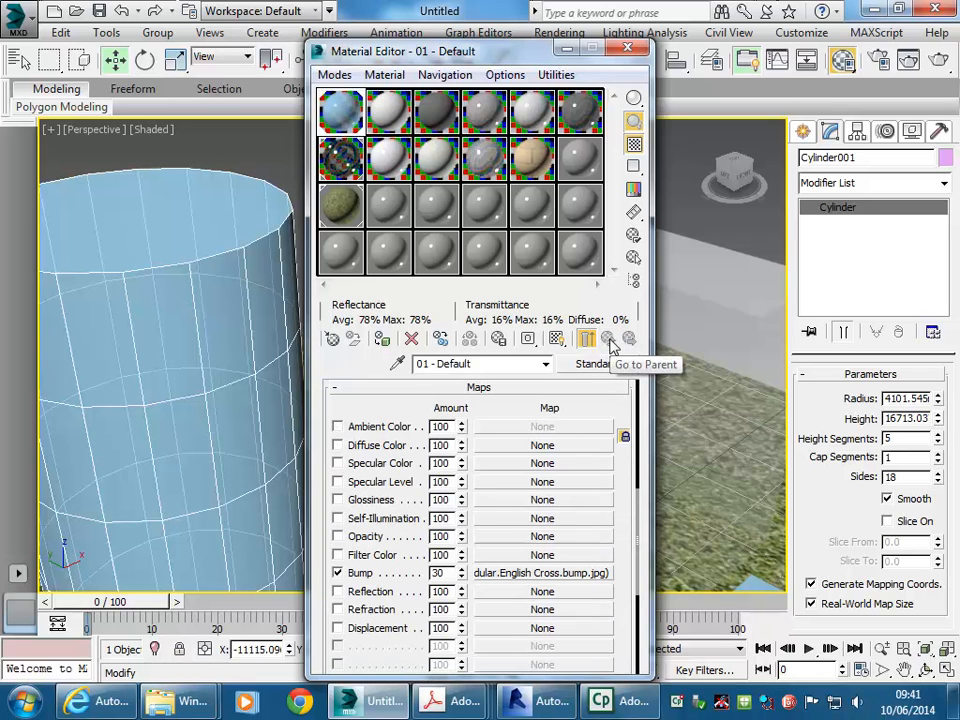
pyautogui.click(514, 574)
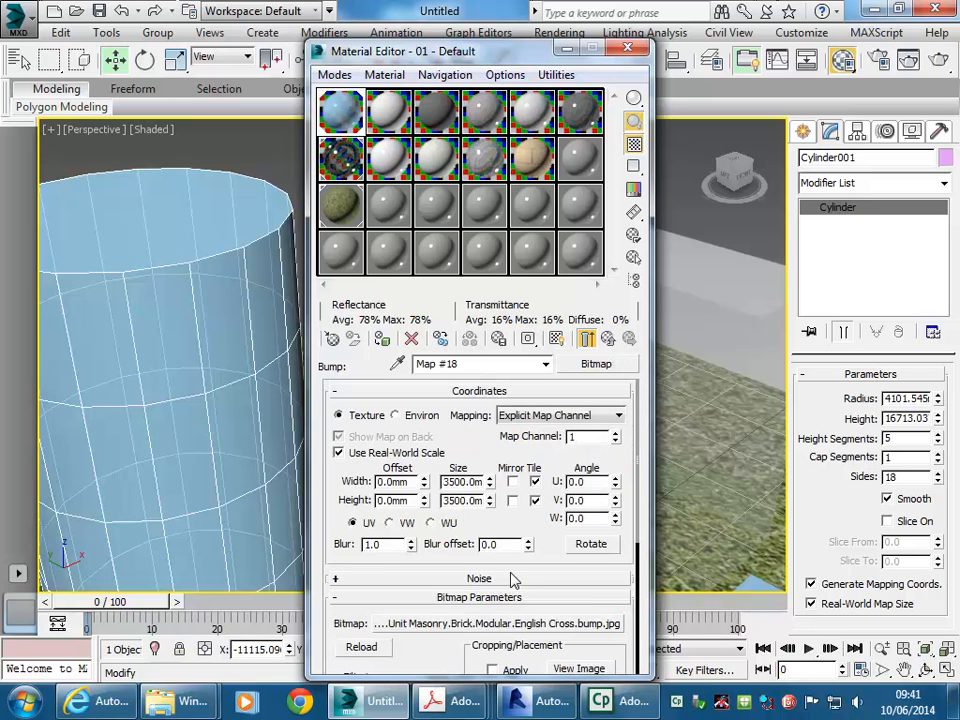
pyautogui.click(607, 341)
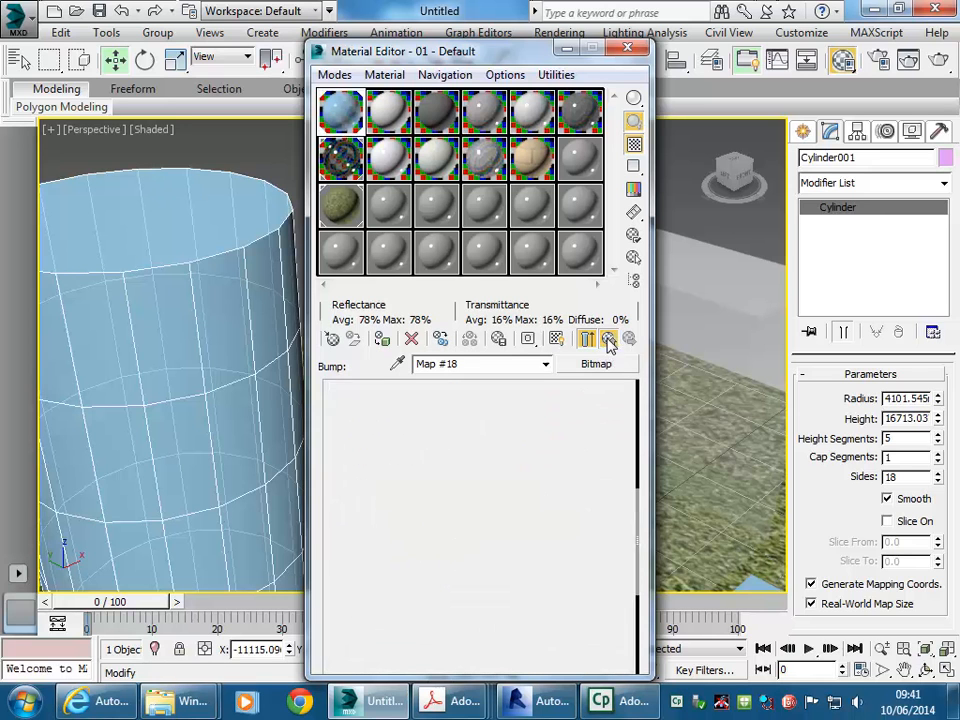
pyautogui.click(557, 339)
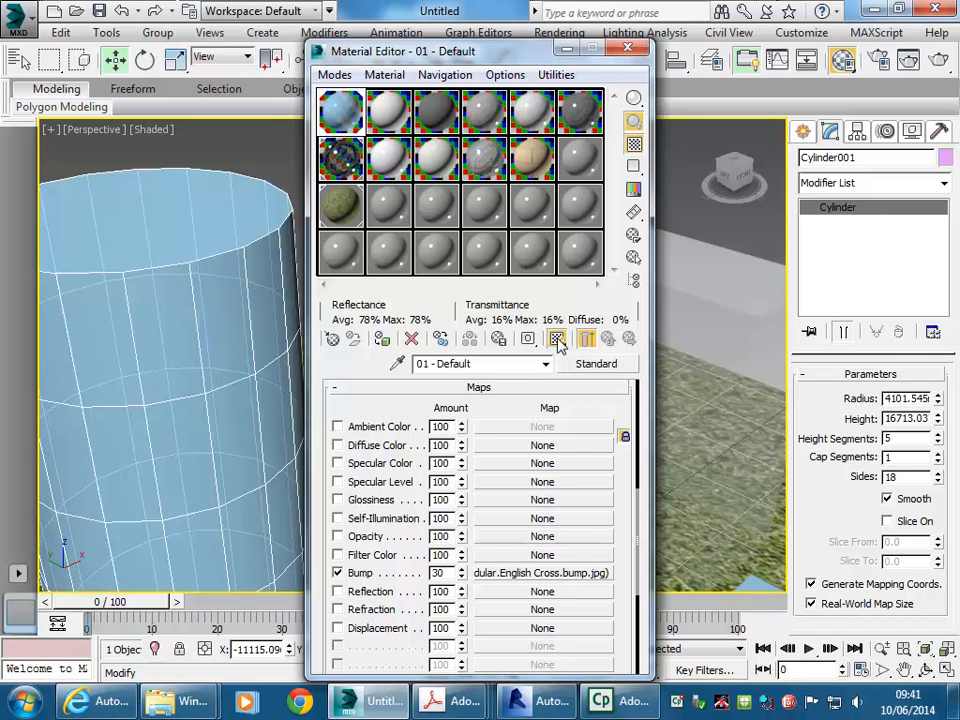
pyautogui.moveTo(124, 330); pyautogui.dragTo(187, 332, button='middle')
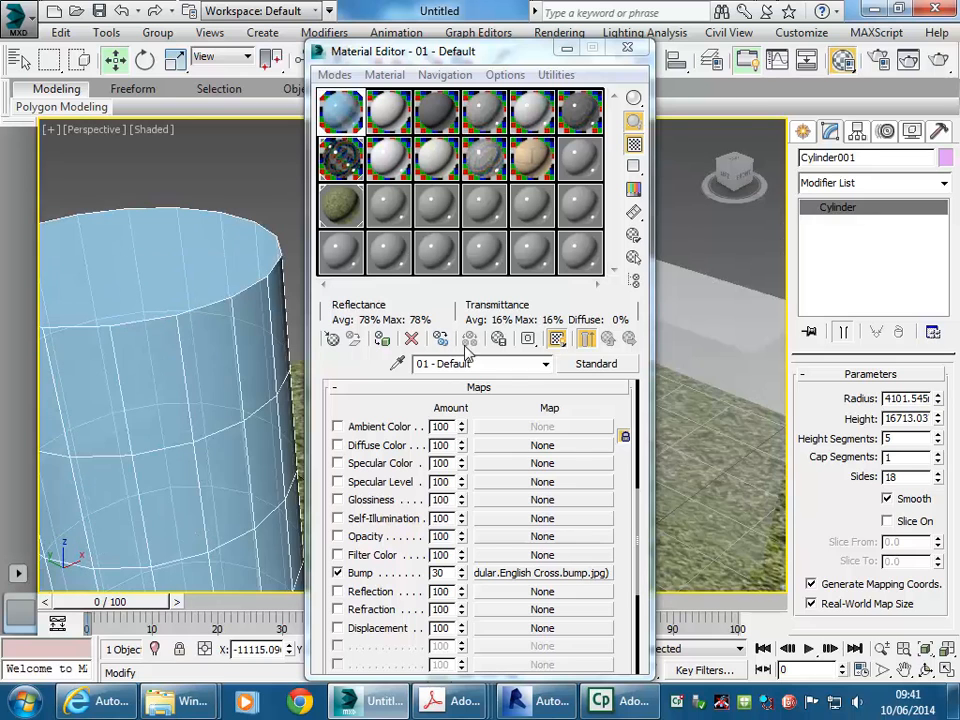
# Step: Set the 01 - Default material's opacity to 100 with its viewport map display turned off, and test-render the perspective view
pyautogui.click(558, 340)
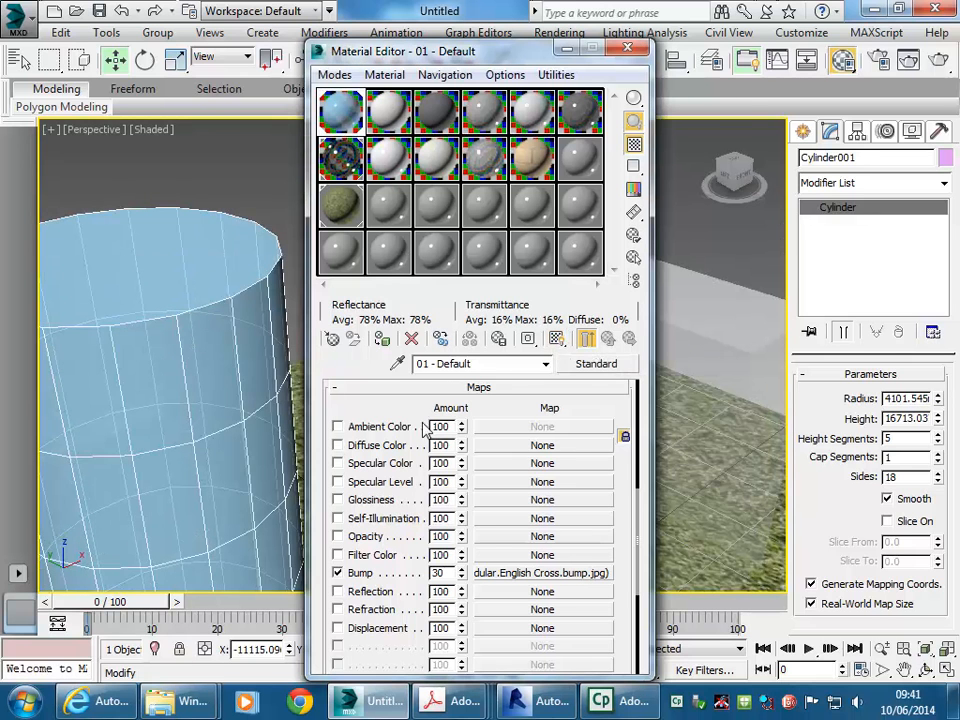
pyautogui.scroll(5, 369, 400)
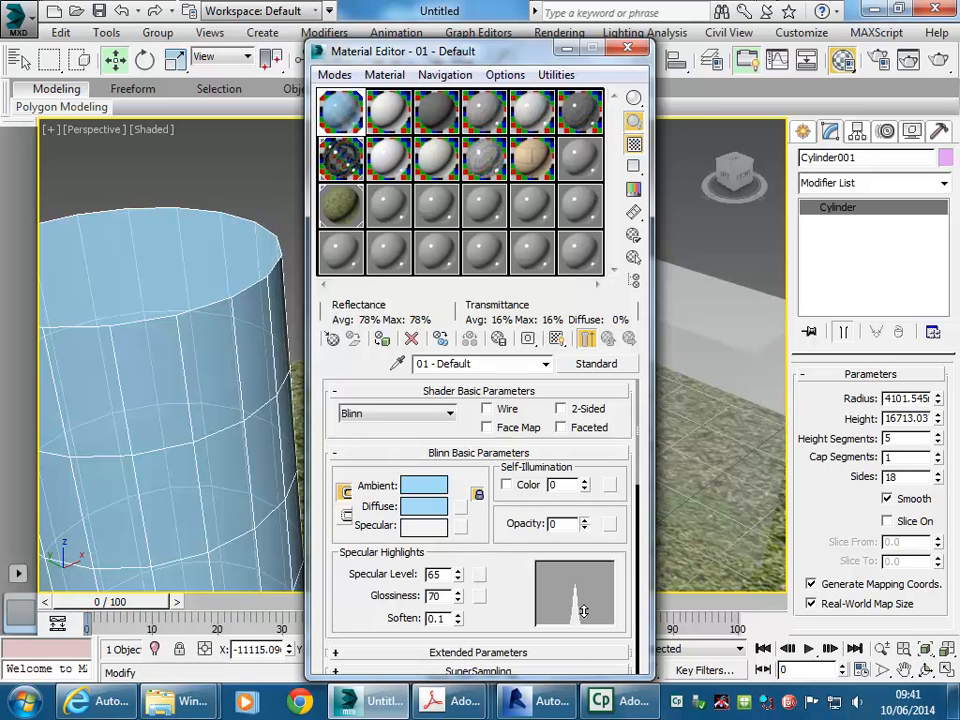
pyautogui.rightClick(585, 527)
pyautogui.moveTo(586, 526); pyautogui.dragTo(595, 315)
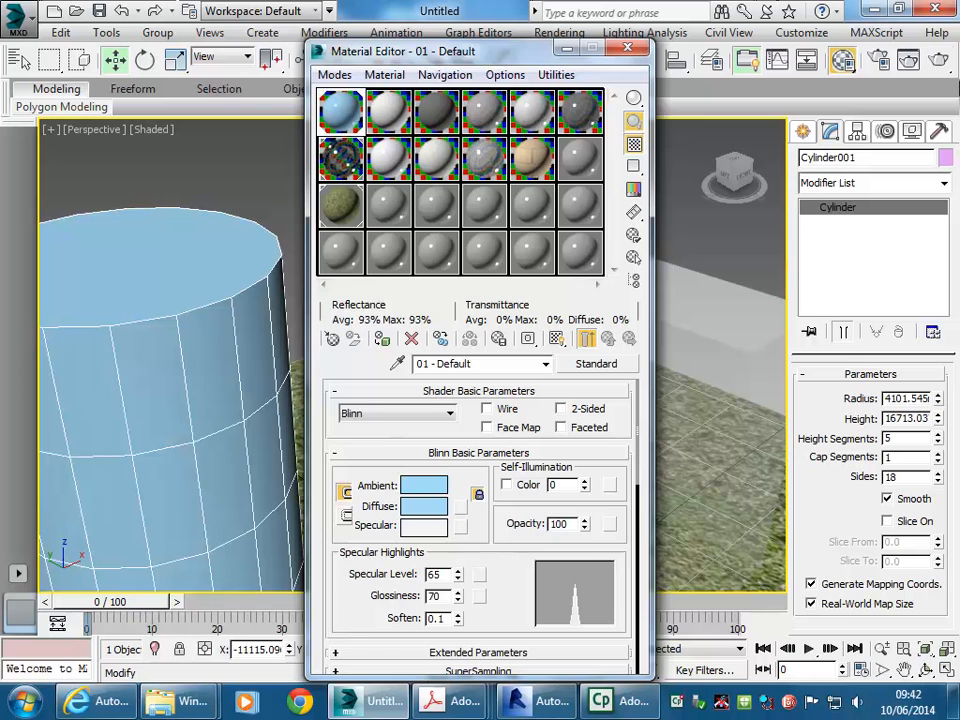
pyautogui.click(908, 60)
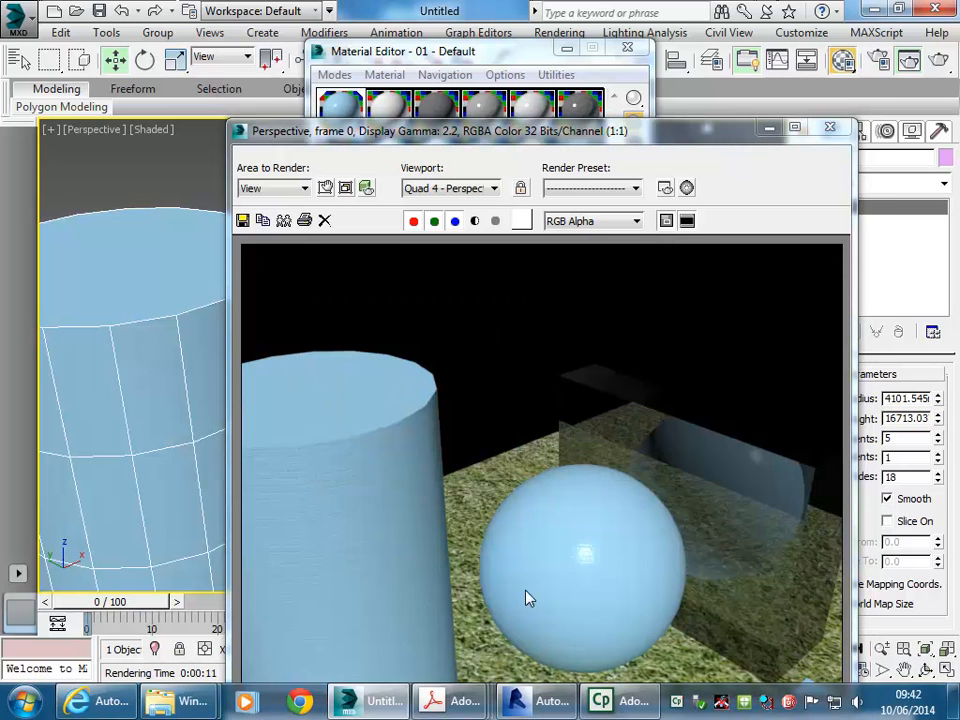
pyautogui.click(829, 128)
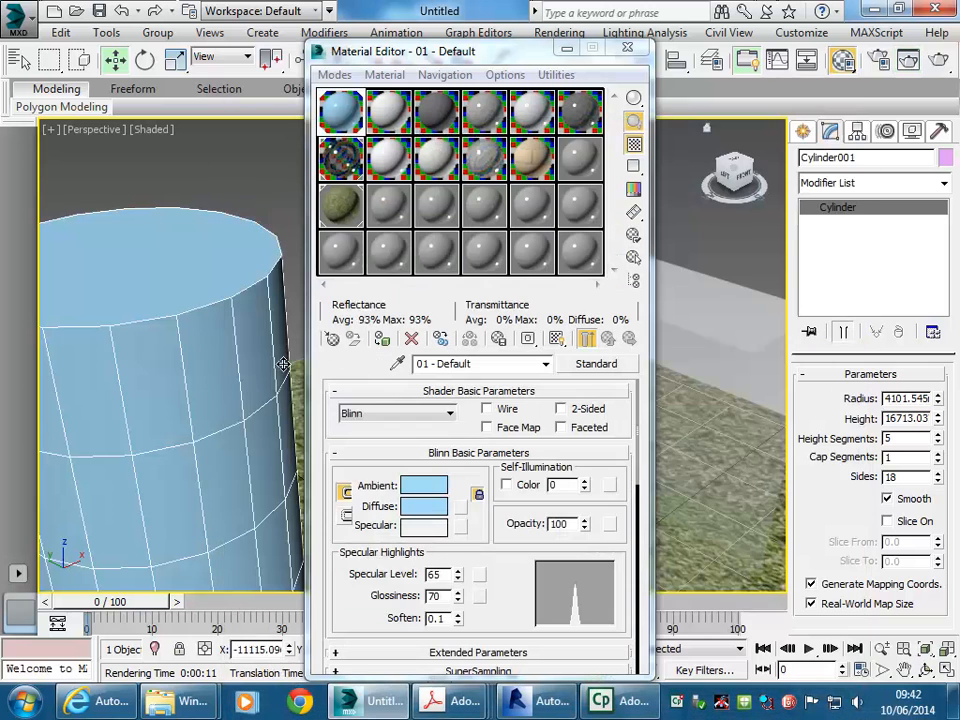
# Step: Increase the brick bump bitmap's real-world width and height and render the perspective view again with nothing selected
pyautogui.scroll(-3, 370, 425)
pyautogui.scroll(-3, 370, 425)
pyautogui.click(542, 521)
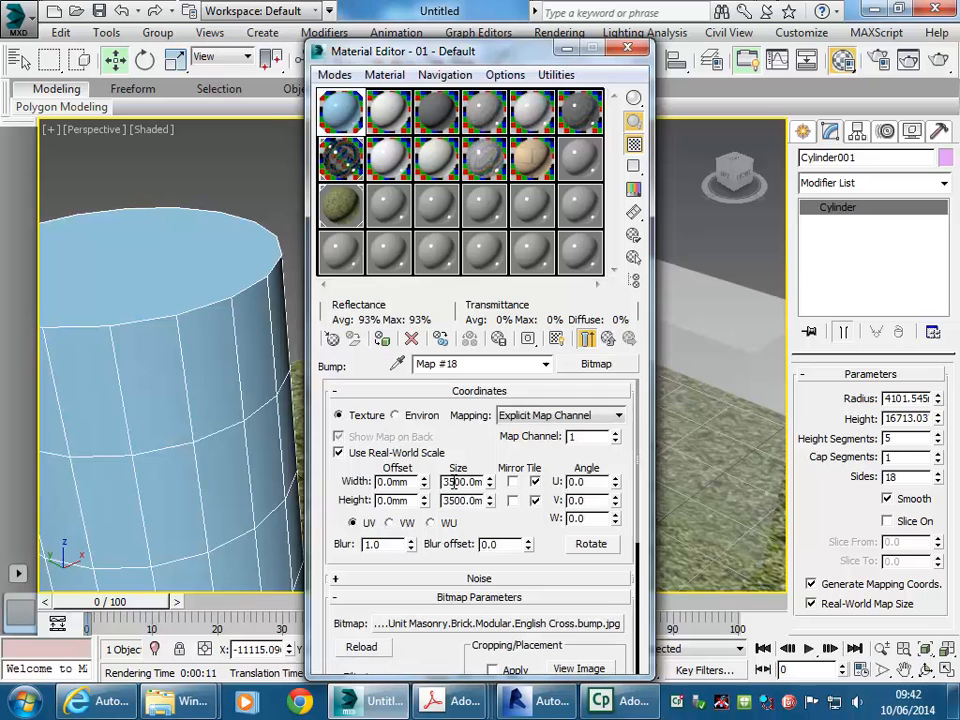
pyautogui.write('6')
pyautogui.write('6')
pyautogui.click(453, 483)
pyautogui.click(602, 337)
pyautogui.click(259, 167)
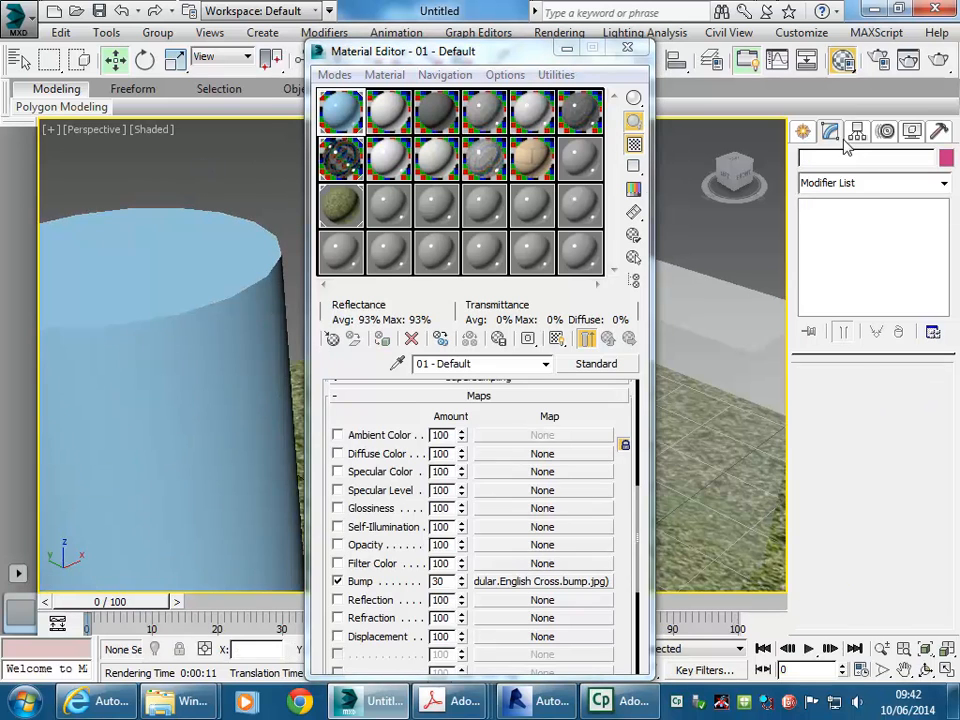
pyautogui.click(940, 60)
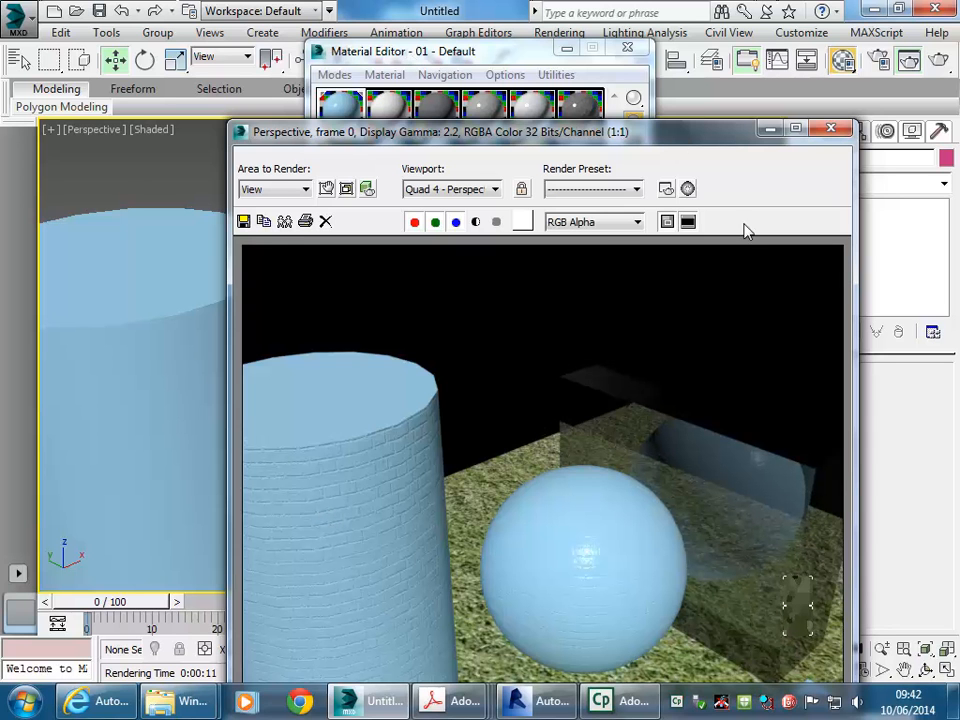
# Step: Set the 01 - Default material's Bump amount to 100 and re-render the perspective view to check the bricks
pyautogui.moveTo(704, 133); pyautogui.dragTo(700, 193)
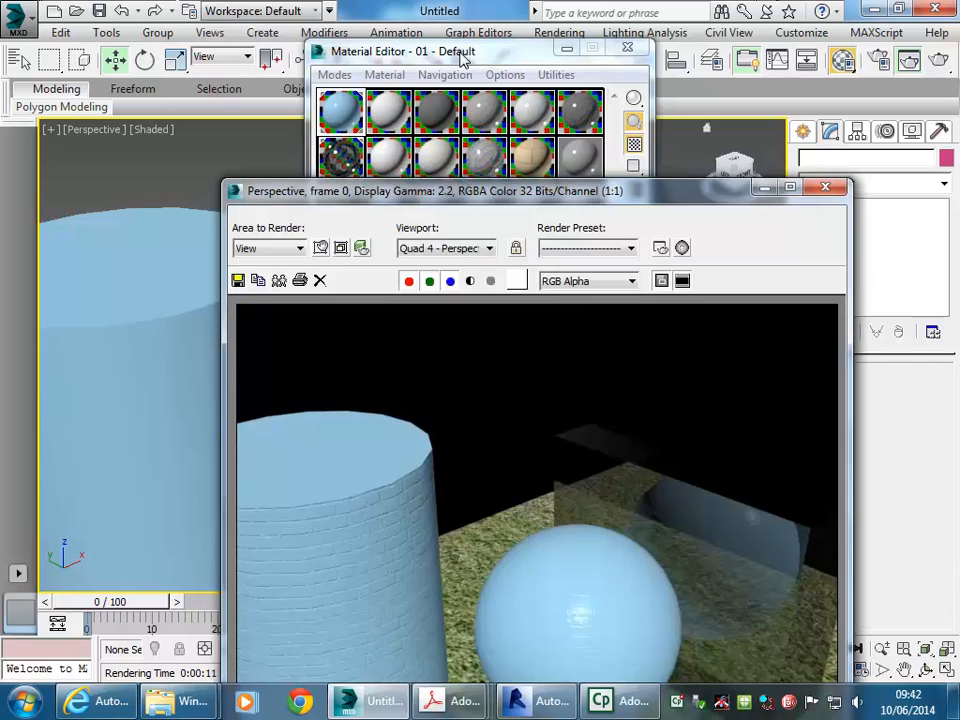
pyautogui.click(348, 48)
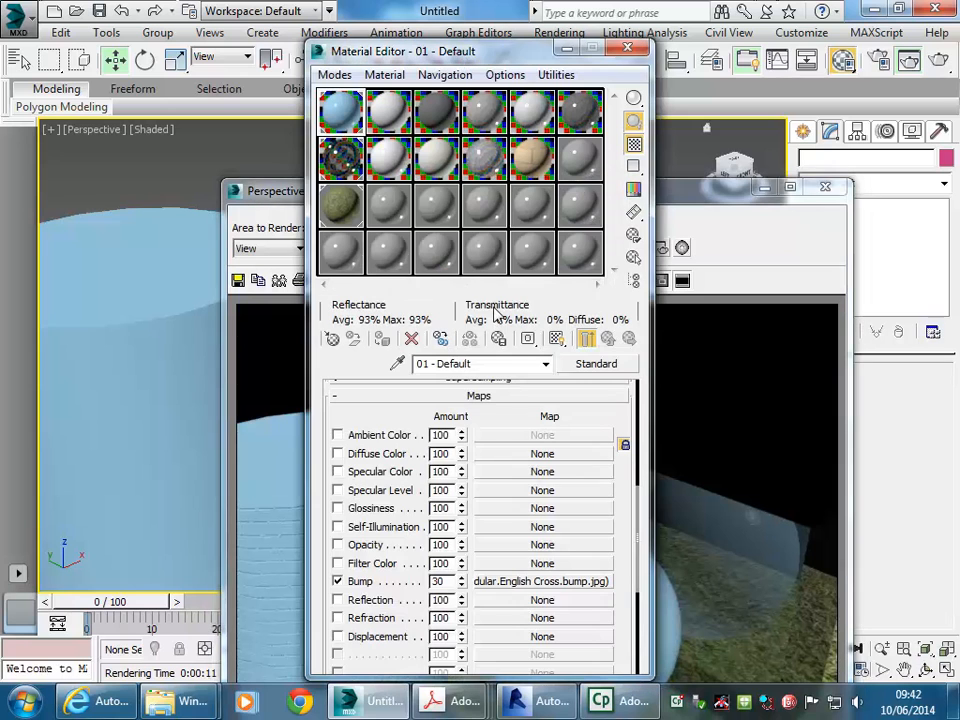
pyautogui.click(338, 581)
pyautogui.moveTo(455, 586); pyautogui.dragTo(413, 591)
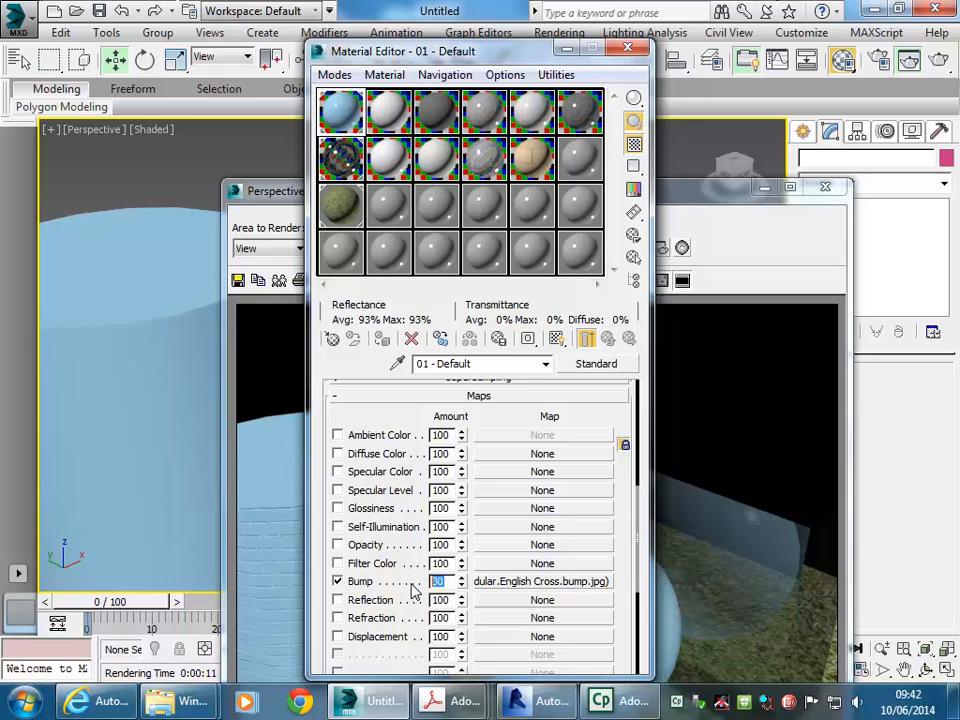
pyautogui.write('100')
pyautogui.click(941, 62)
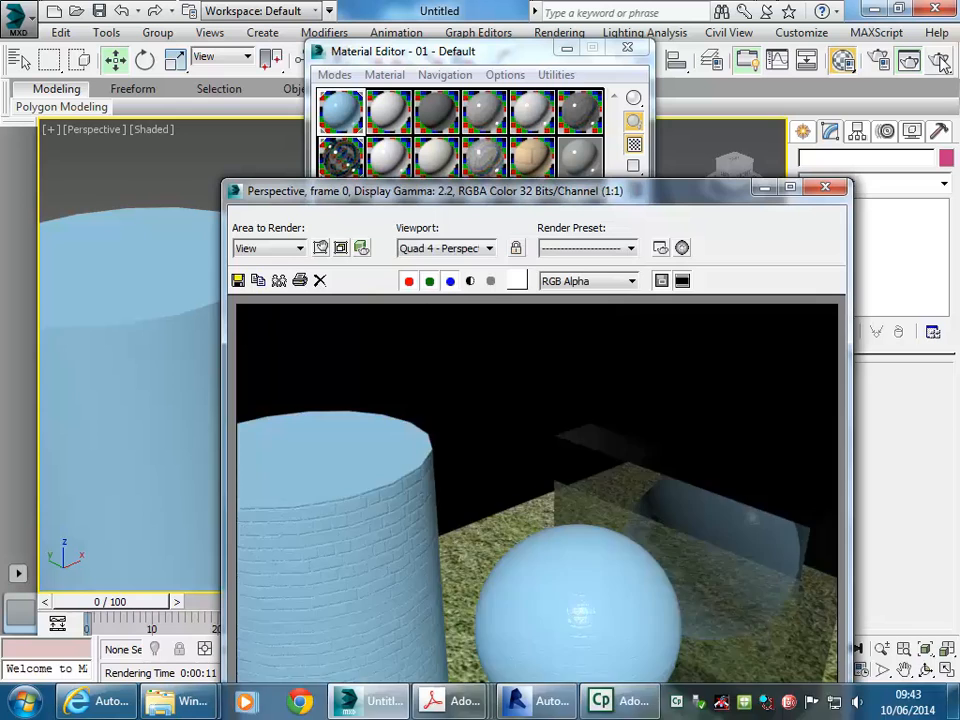
pyautogui.moveTo(572, 186); pyautogui.dragTo(510, 98)
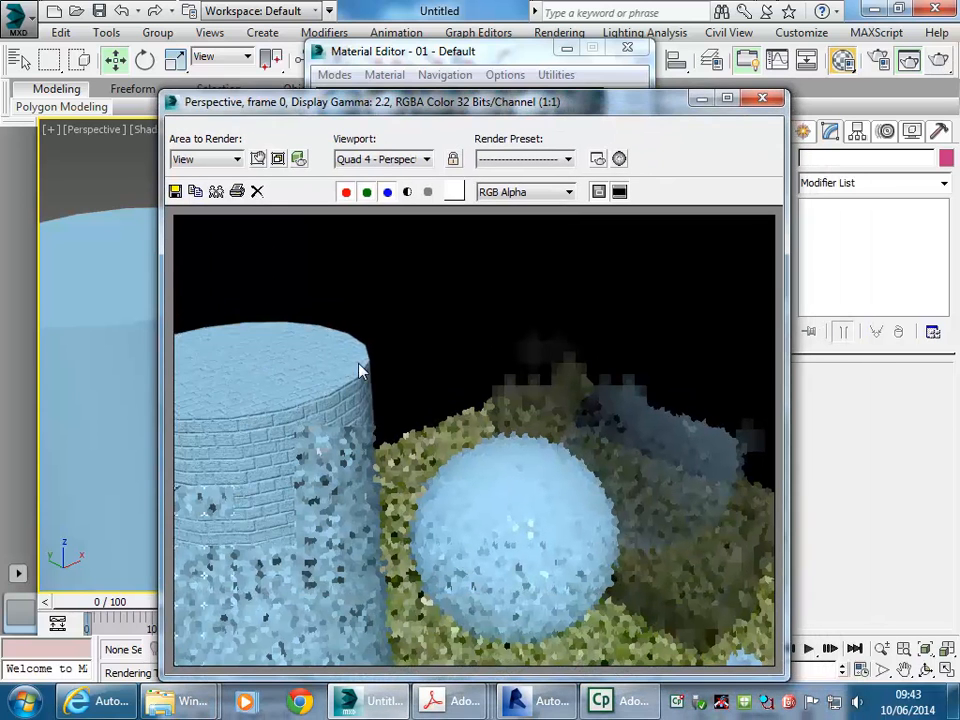
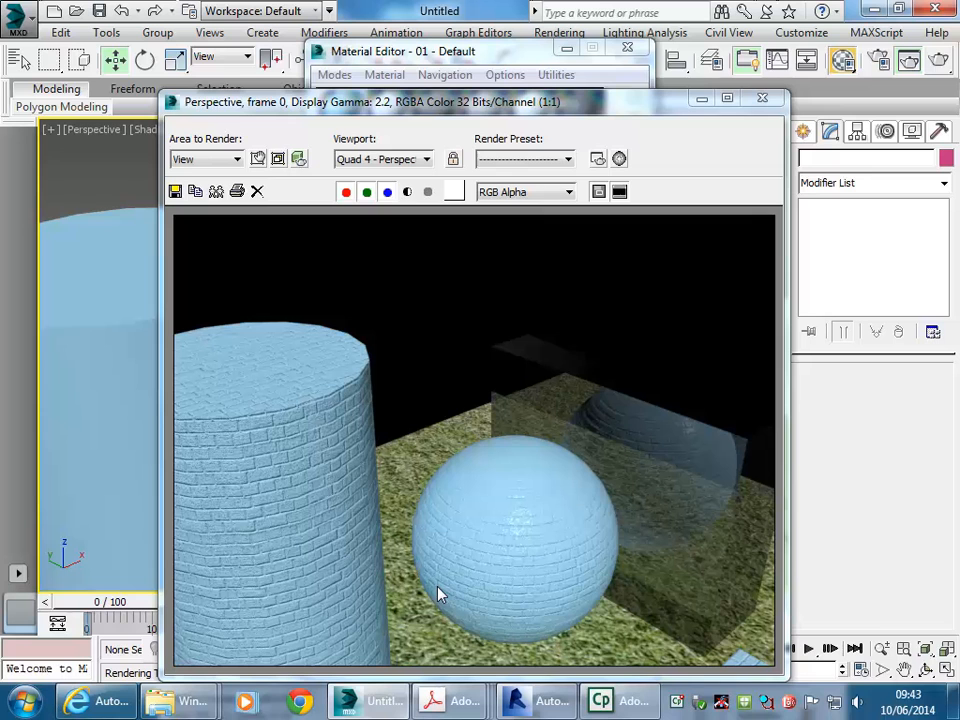
pyautogui.click(766, 100)
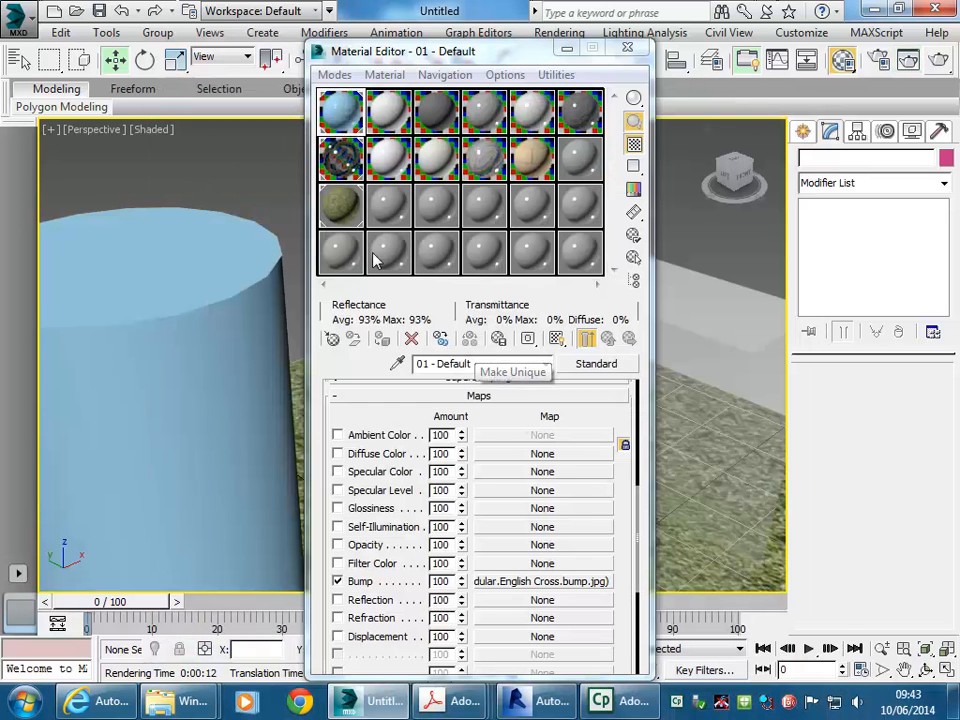
# Step: Change the 01 - Default material's type from Standard to the mental ray Arch & Design material
pyautogui.moveTo(359, 426); pyautogui.dragTo(366, 712)
pyautogui.moveTo(325, 416); pyautogui.dragTo(327, 595)
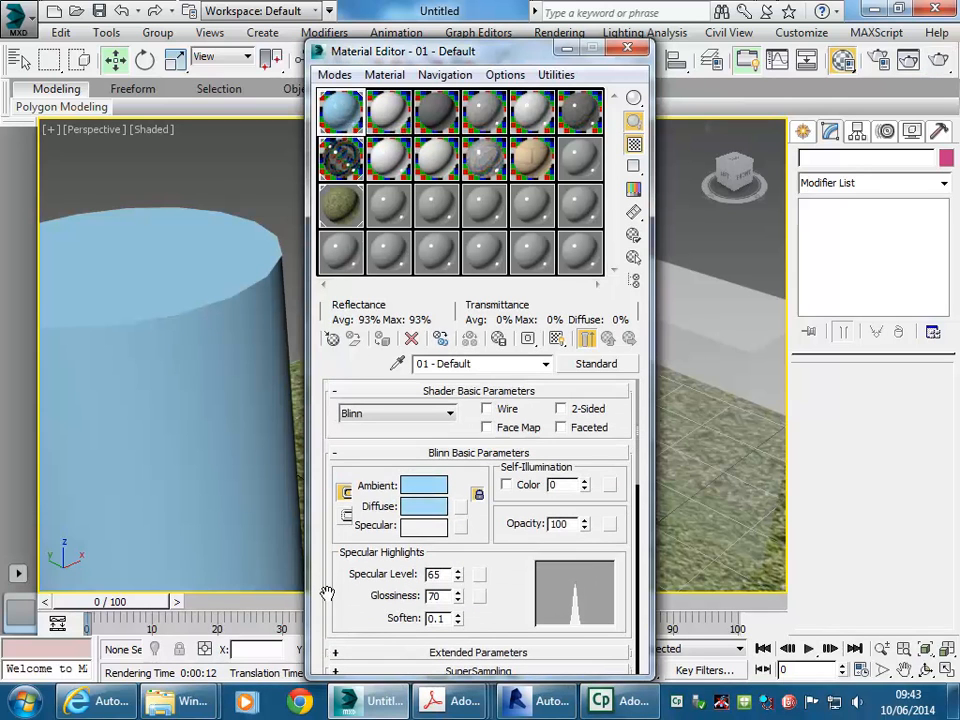
pyautogui.click(596, 366)
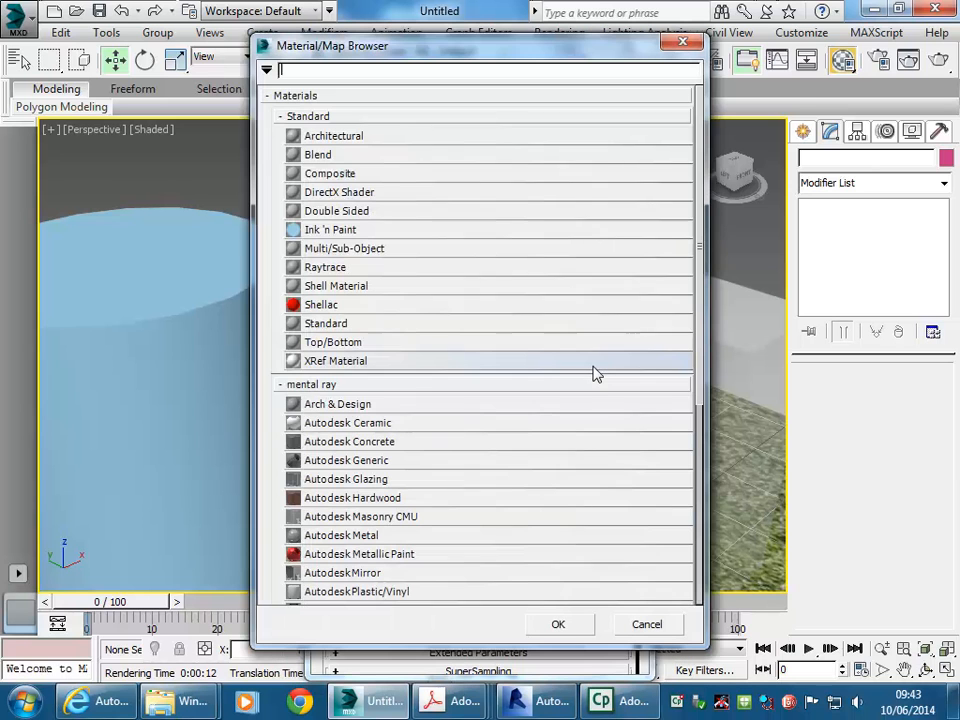
pyautogui.click(281, 118)
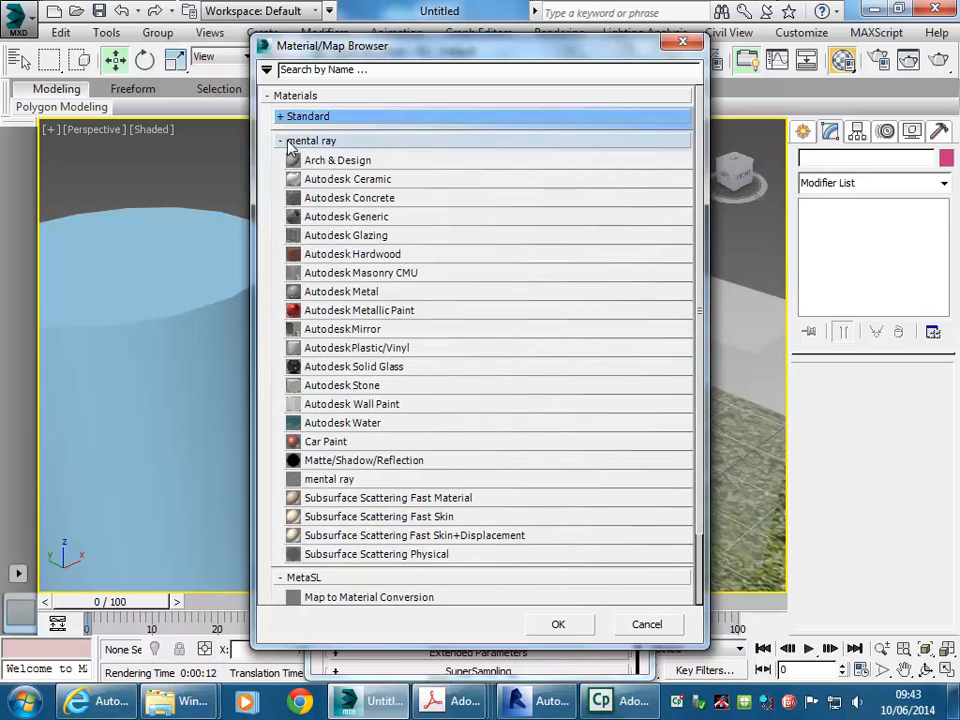
pyautogui.click(281, 117)
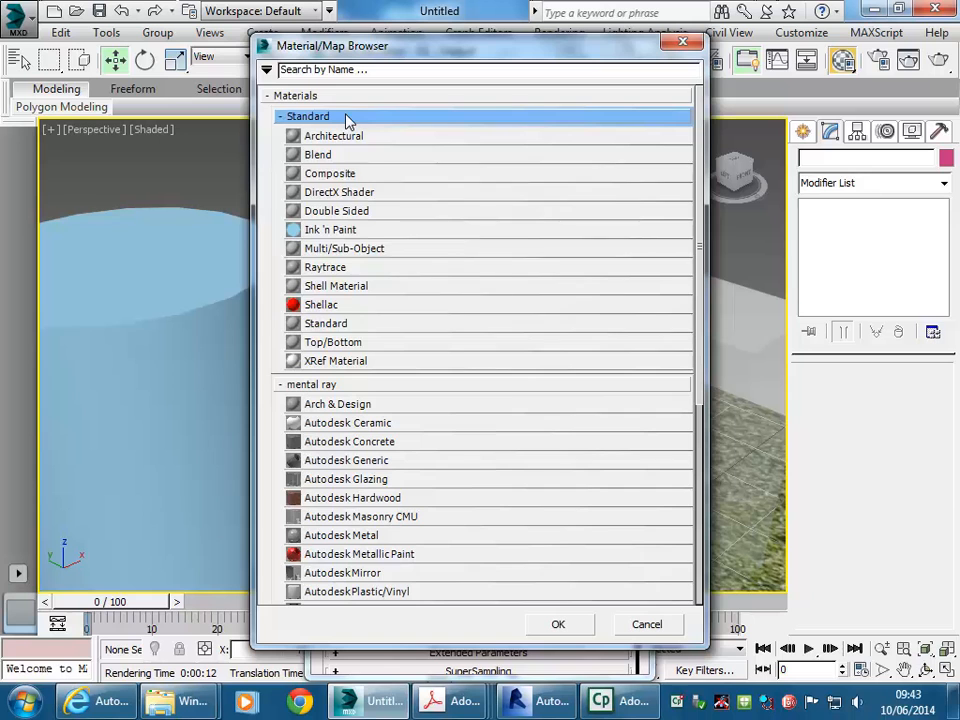
pyautogui.click(281, 117)
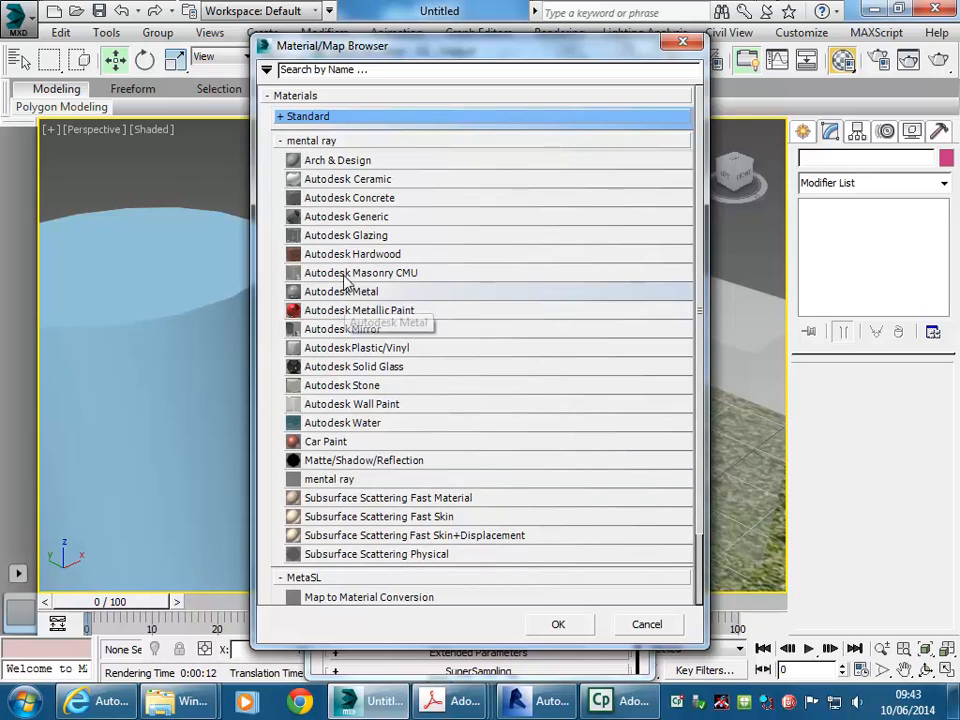
pyautogui.click(343, 164)
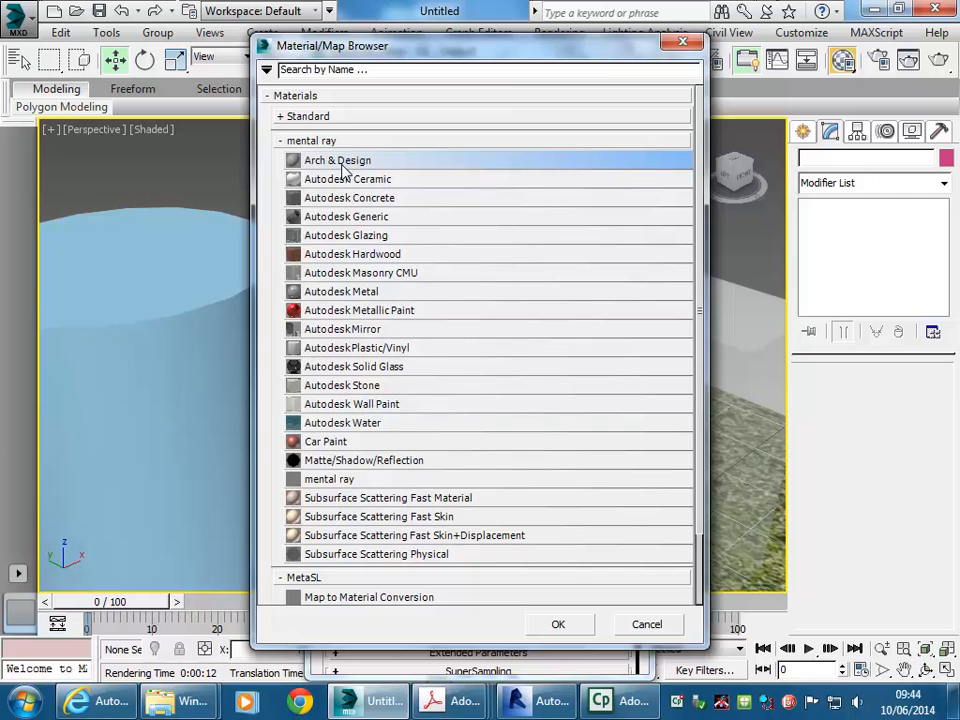
pyautogui.doubleClick(343, 164)
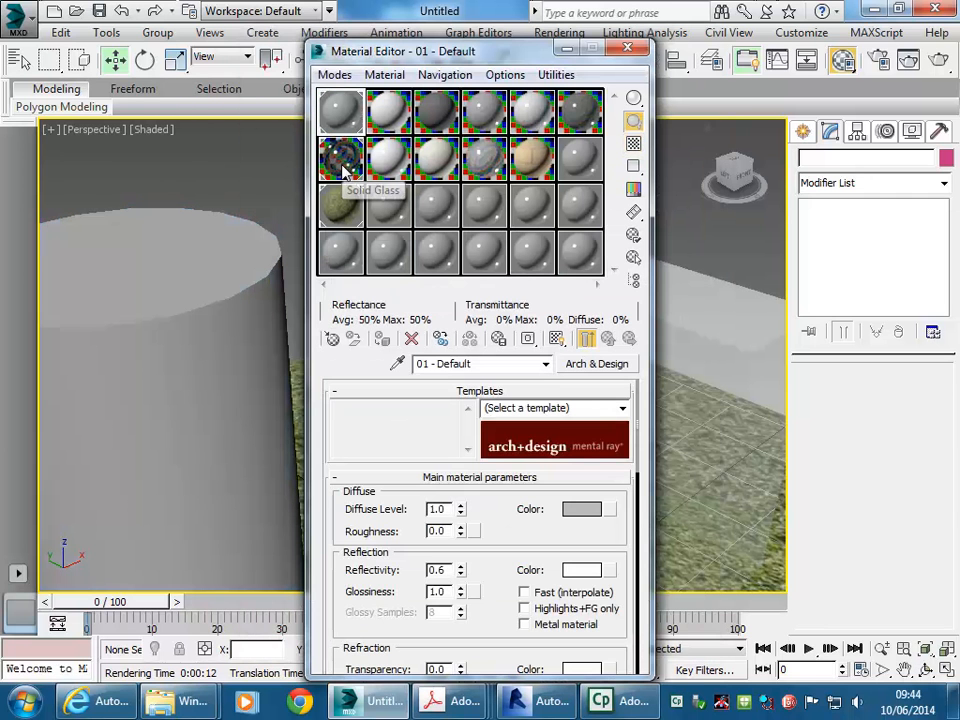
# Step: Apply the Masonry template to the Arch & Design material and inspect its enlarged sample preview
pyautogui.moveTo(460, 55); pyautogui.dragTo(361, 32)
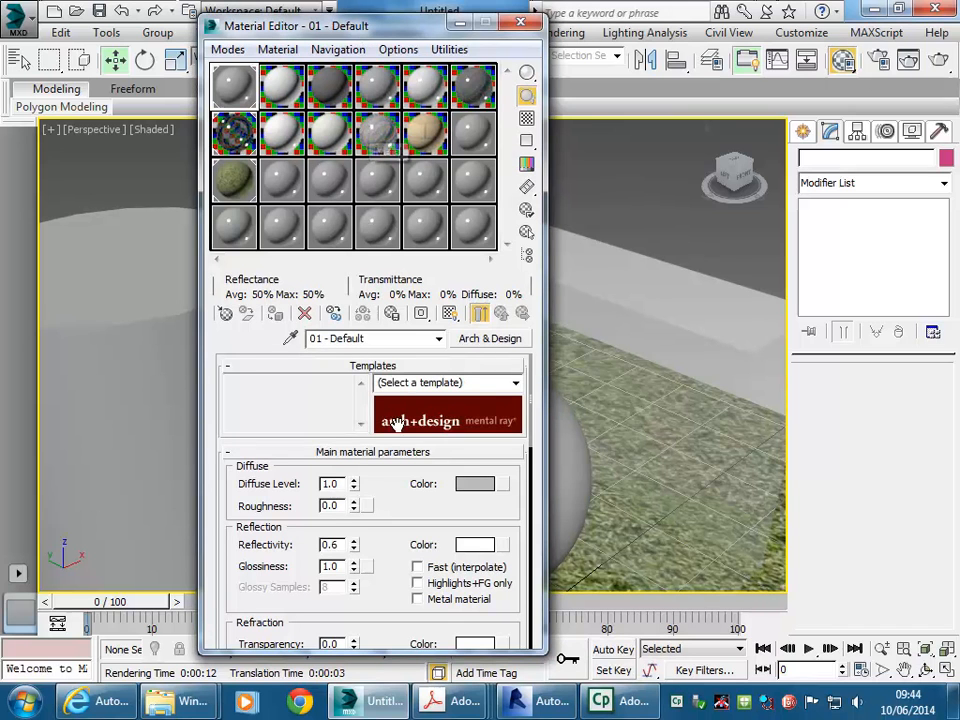
pyautogui.scroll(-3, 533, 445)
pyautogui.moveTo(530, 438); pyautogui.dragTo(533, 382)
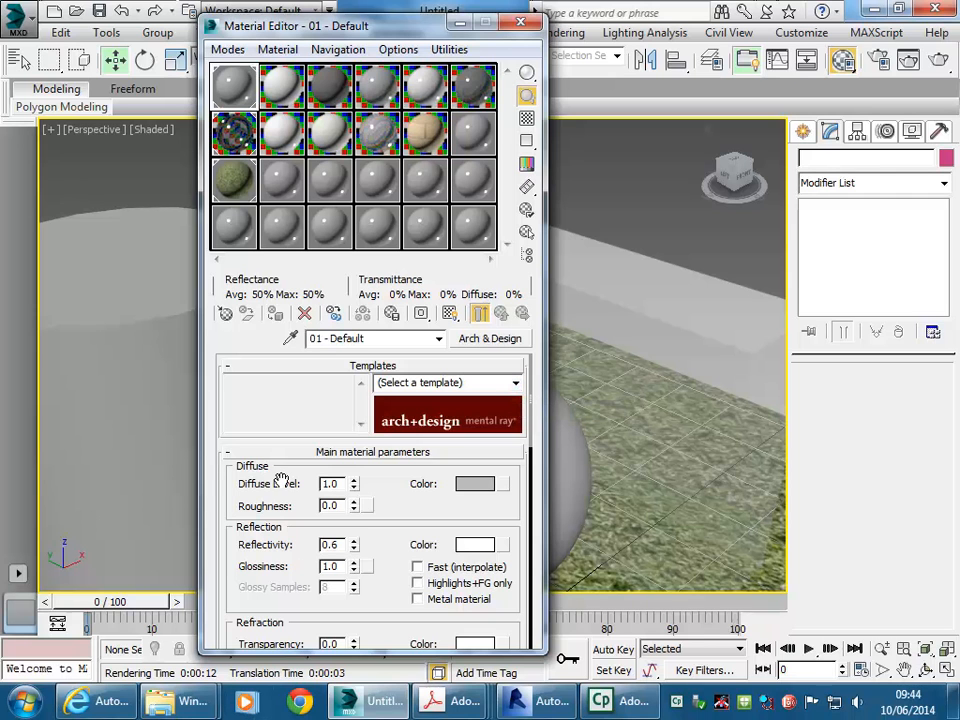
pyautogui.click(515, 385)
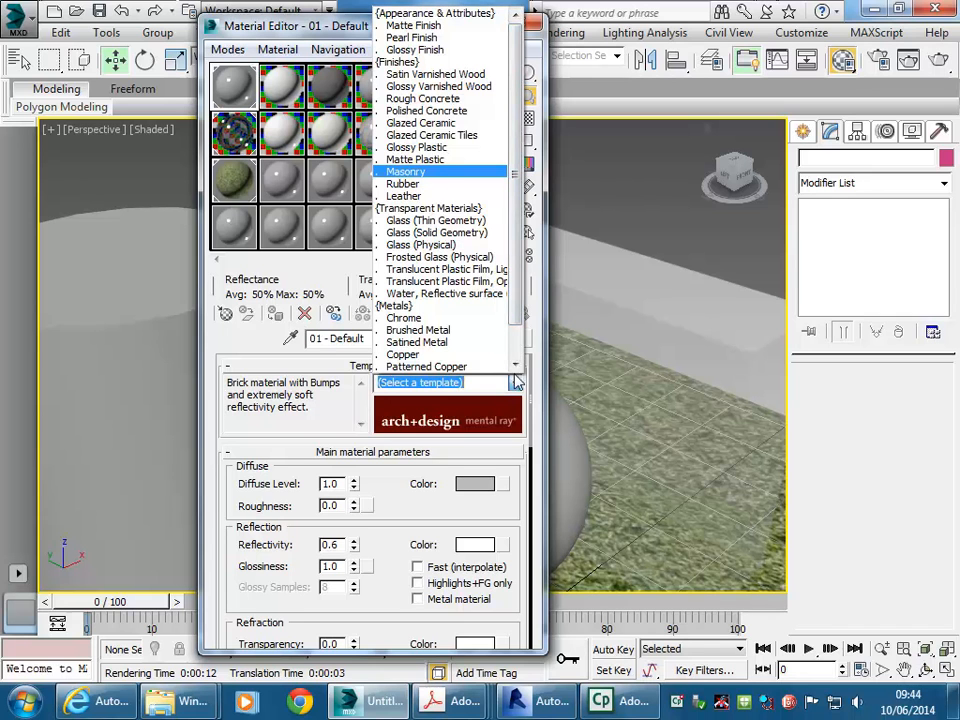
pyautogui.click(405, 171)
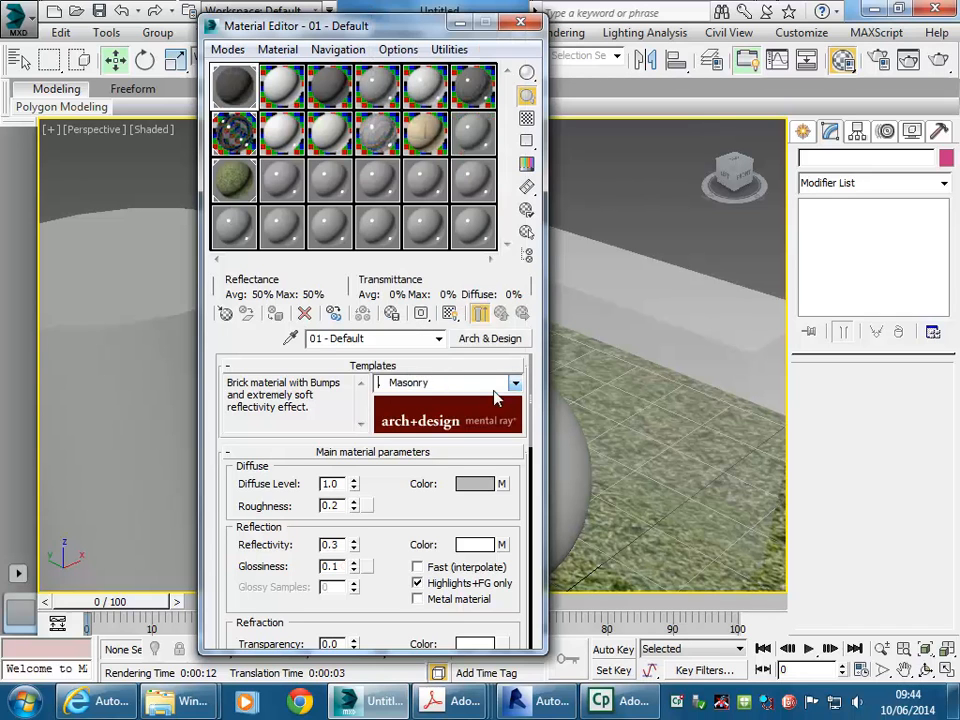
pyautogui.doubleClick(233, 88)
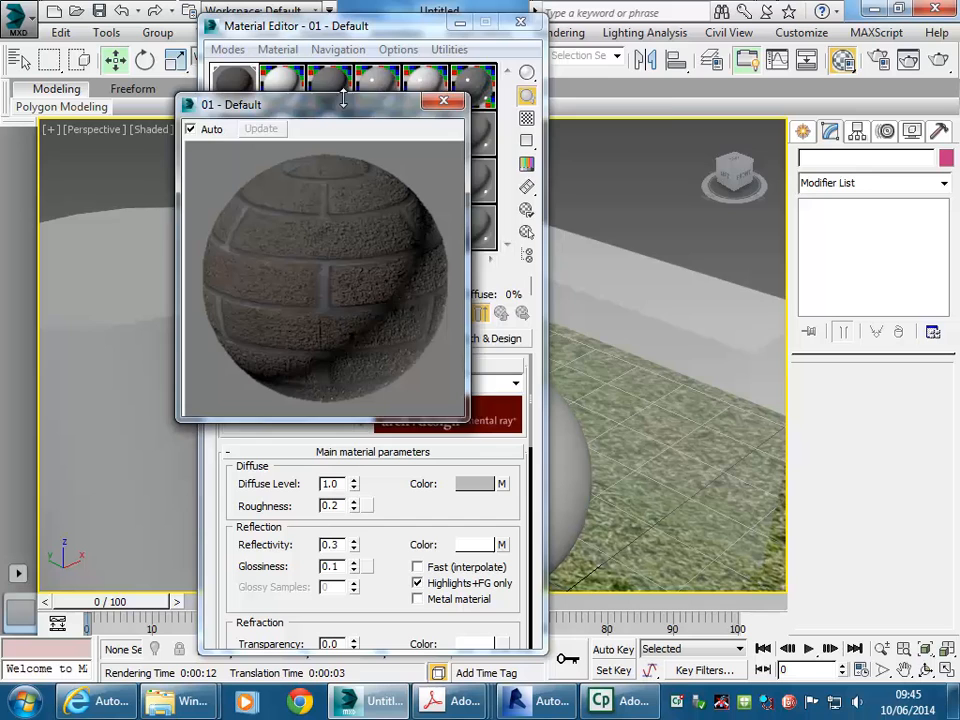
pyautogui.moveTo(346, 110); pyautogui.dragTo(656, 64)
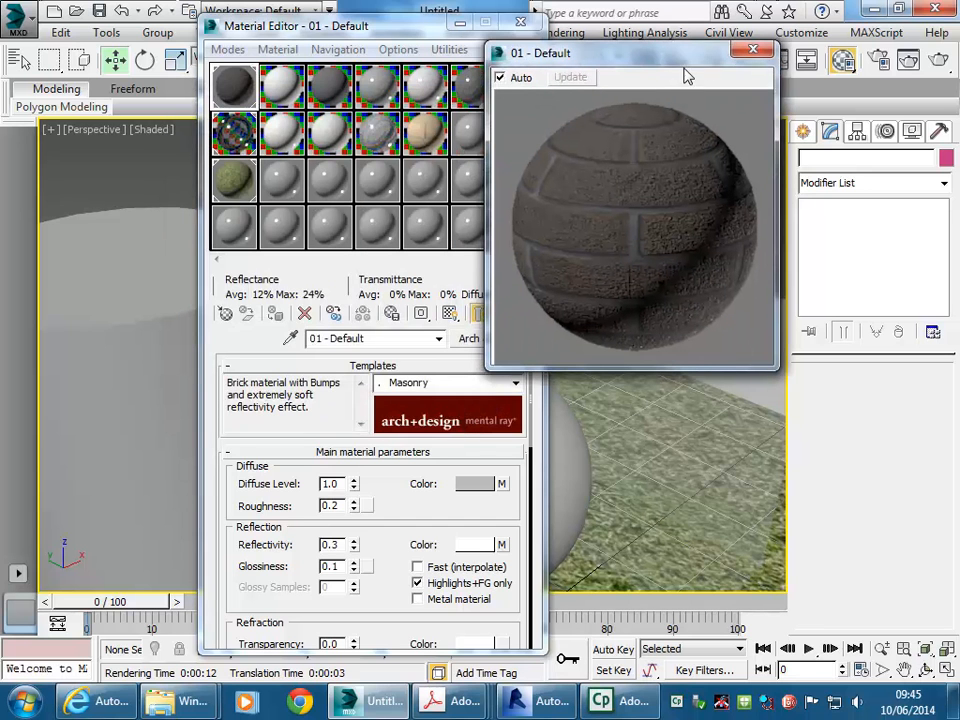
pyautogui.click(752, 52)
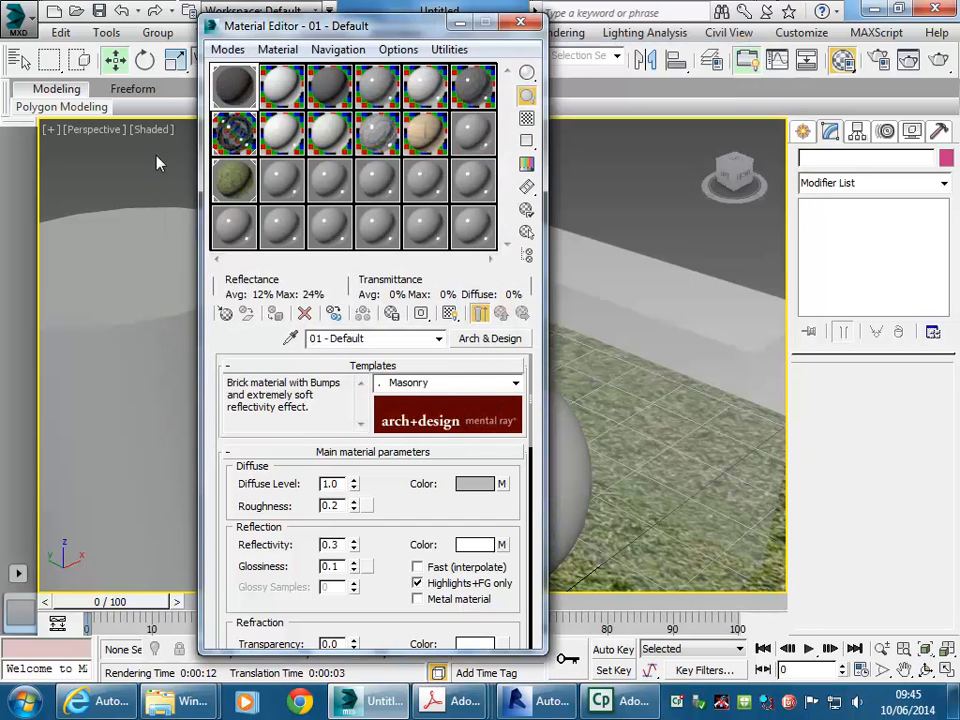
# Step: Apply the Satin Varnished Wood template to the Arch & Design material and inspect its enlarged sample preview
pyautogui.click(515, 386)
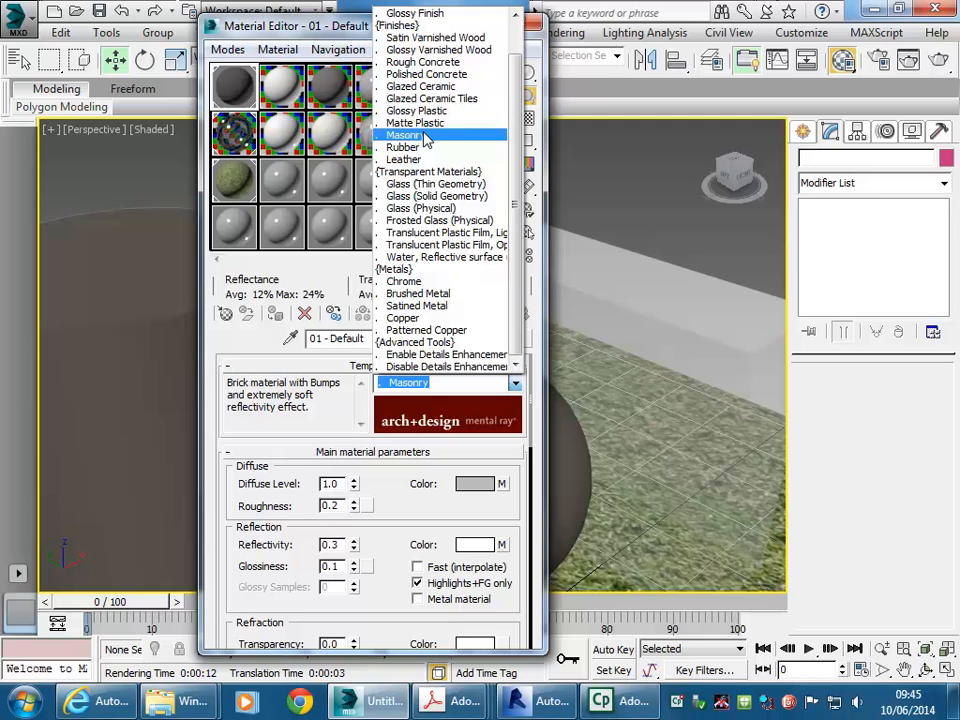
pyautogui.click(410, 38)
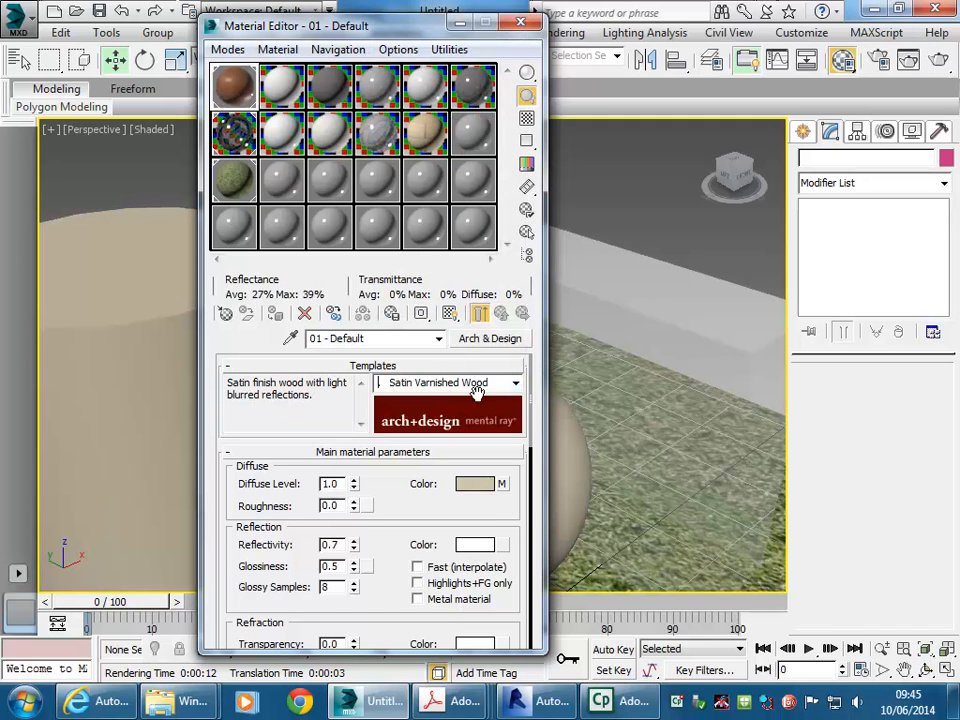
pyautogui.doubleClick(237, 90)
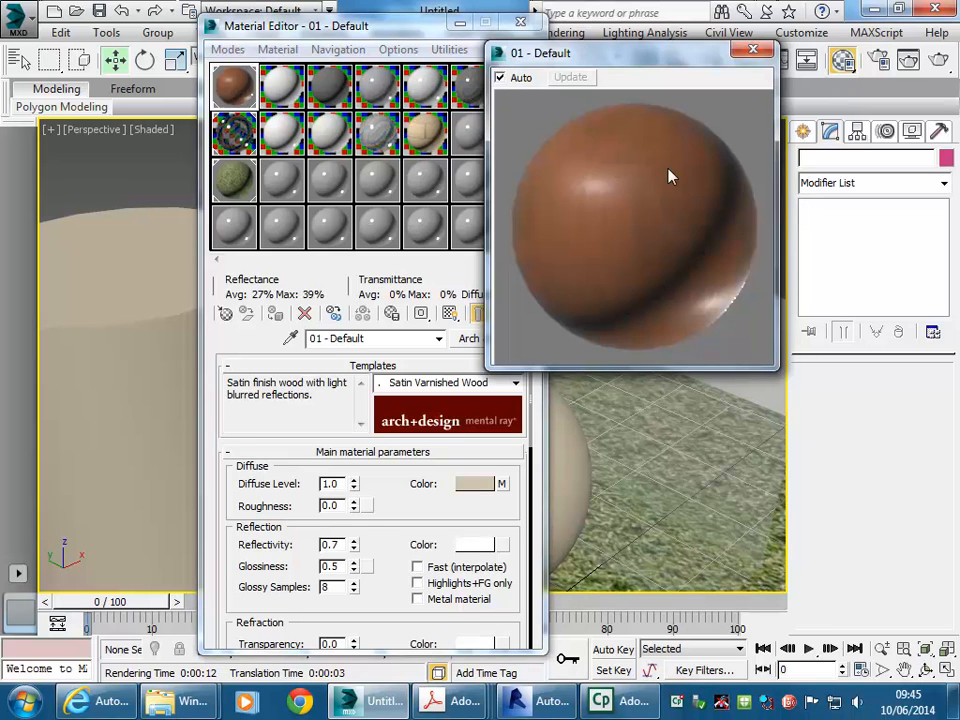
pyautogui.click(753, 49)
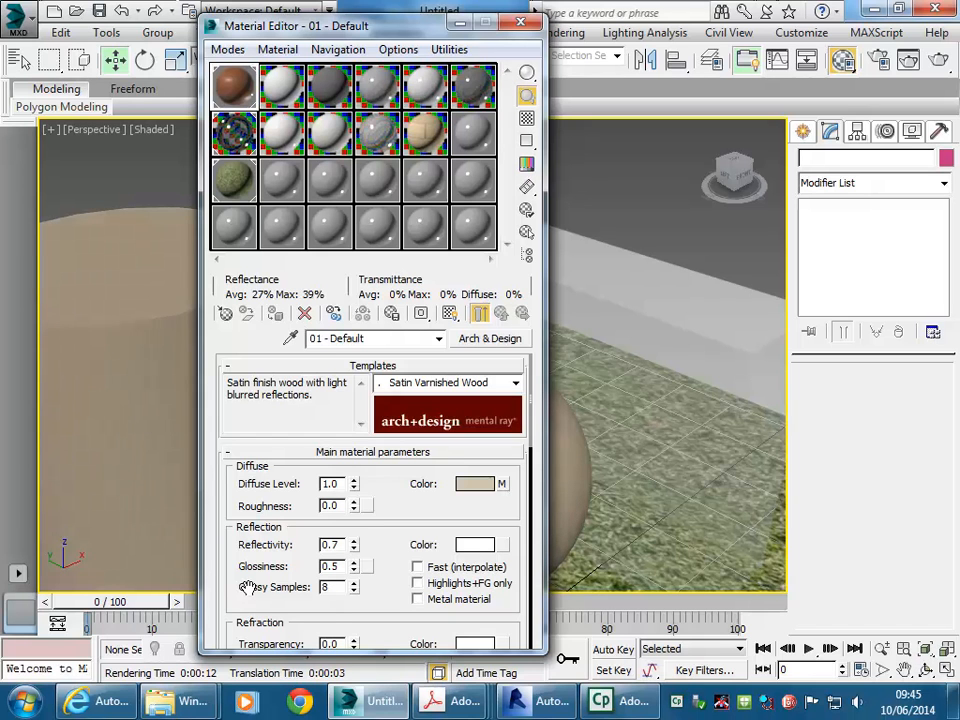
# Step: Review the wood material's reflection, refraction, BRDF and Special Purpose Maps settings, and open an enlarged sample preview beside the editor
pyautogui.moveTo(240, 575); pyautogui.dragTo(238, 343)
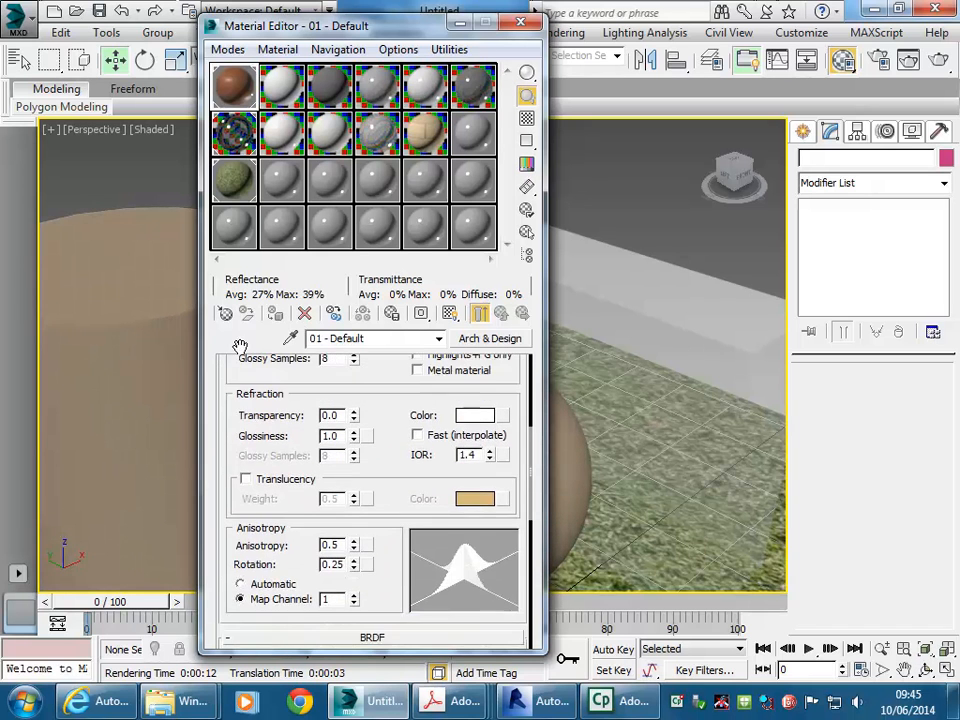
pyautogui.moveTo(227, 521); pyautogui.dragTo(227, 309)
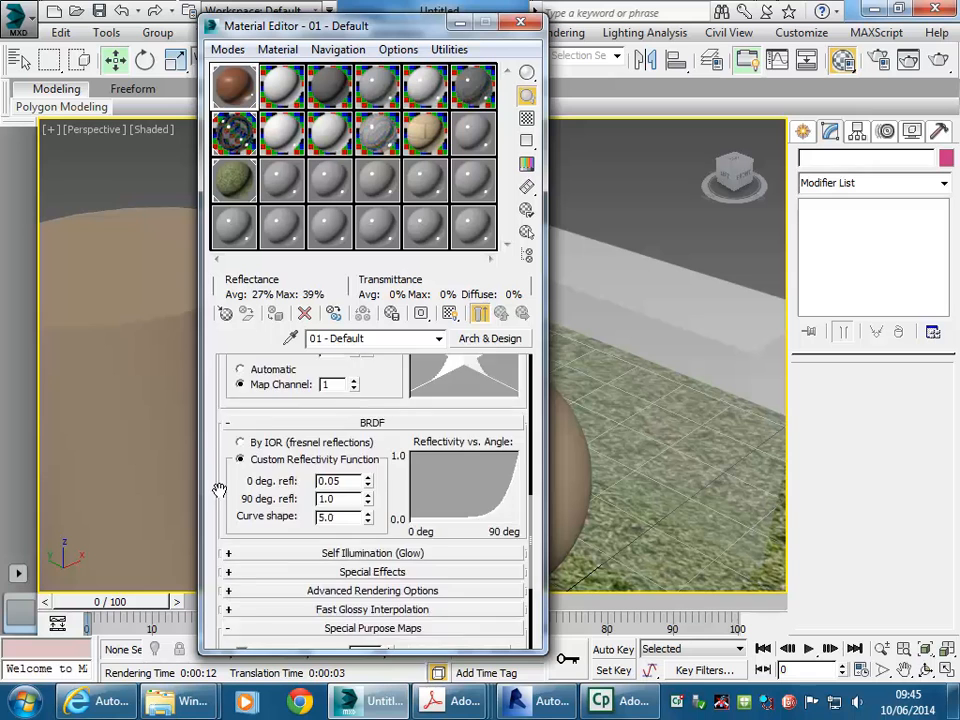
pyautogui.moveTo(219, 487); pyautogui.dragTo(222, 319)
pyautogui.moveTo(214, 514); pyautogui.dragTo(216, 553)
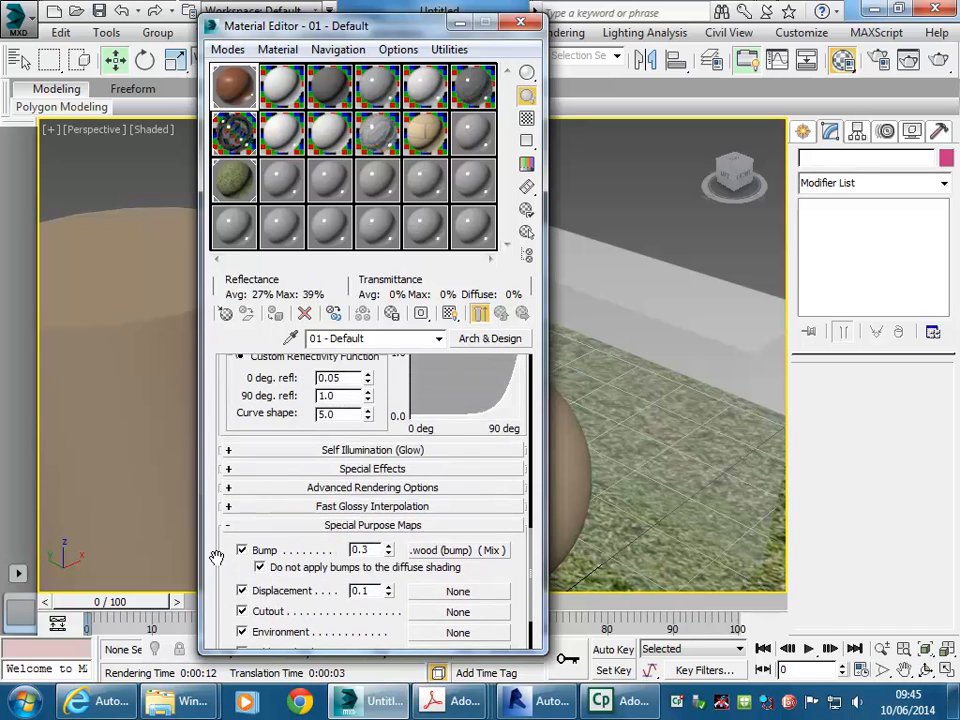
pyautogui.doubleClick(236, 89)
pyautogui.moveTo(654, 64); pyautogui.dragTo(740, 79)
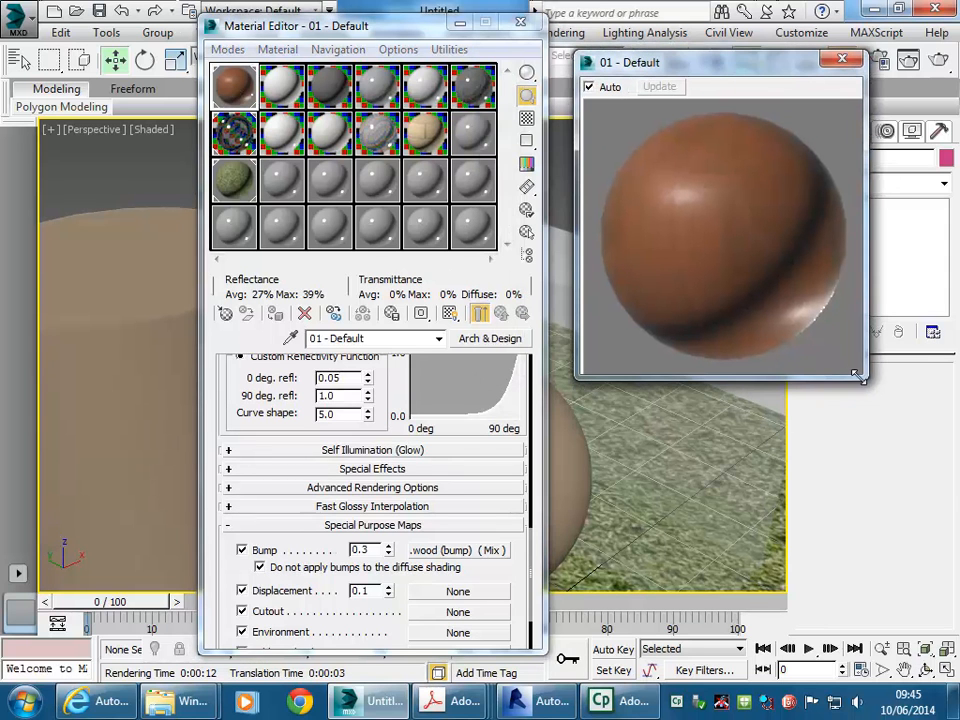
pyautogui.moveTo(867, 377); pyautogui.dragTo(956, 468)
pyautogui.moveTo(768, 70); pyautogui.dragTo(731, 47)
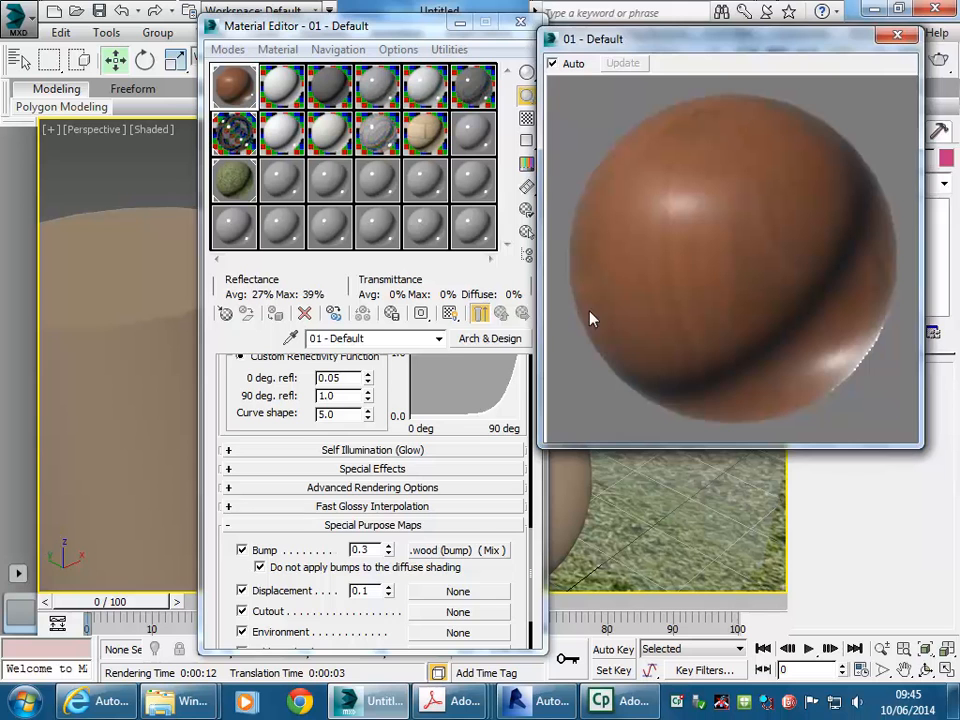
# Step: Expand the material's General Maps section and inspect the bitmap assigned to Diffuse Color, returning to the parent material
pyautogui.moveTo(223, 379); pyautogui.dragTo(221, 521)
pyautogui.moveTo(223, 379); pyautogui.dragTo(231, 548)
pyautogui.moveTo(236, 444); pyautogui.dragTo(225, 397)
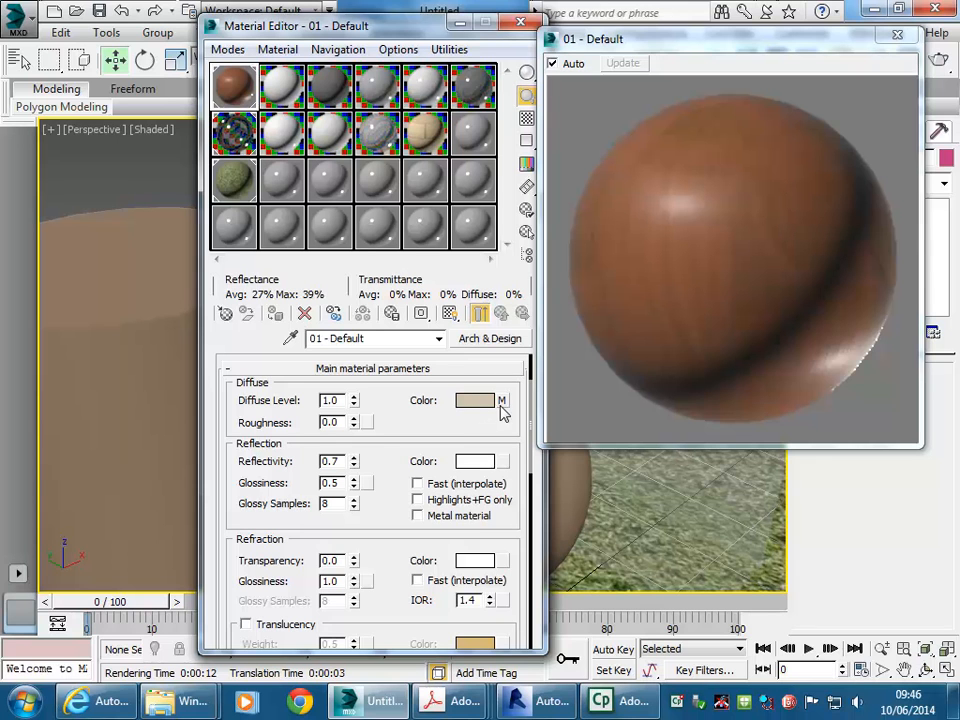
pyautogui.moveTo(238, 528); pyautogui.dragTo(227, 216)
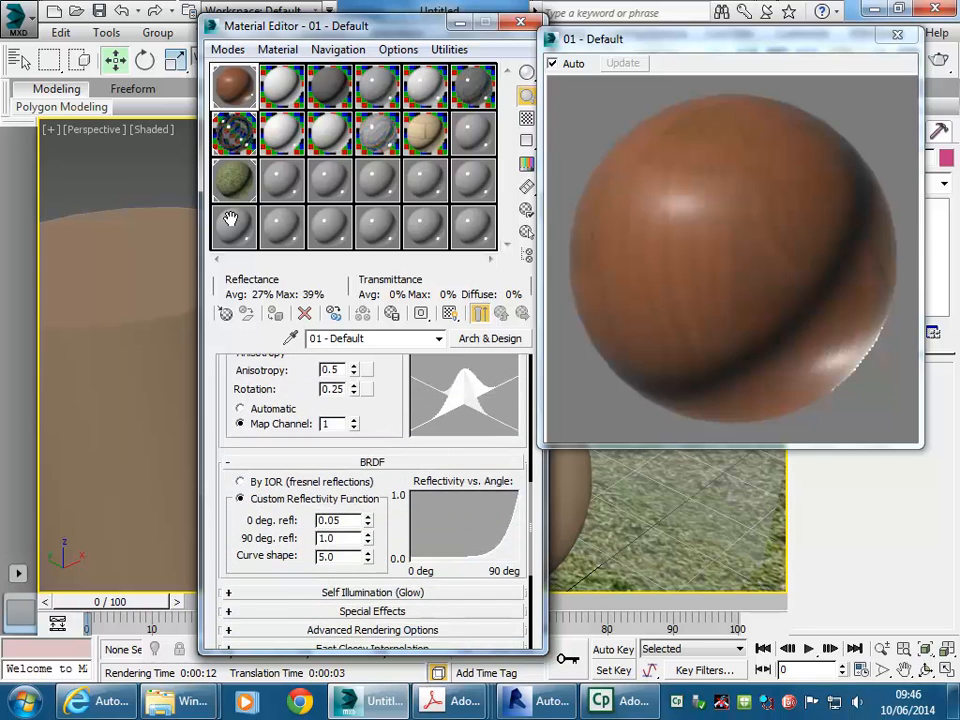
pyautogui.moveTo(221, 543); pyautogui.dragTo(223, 306)
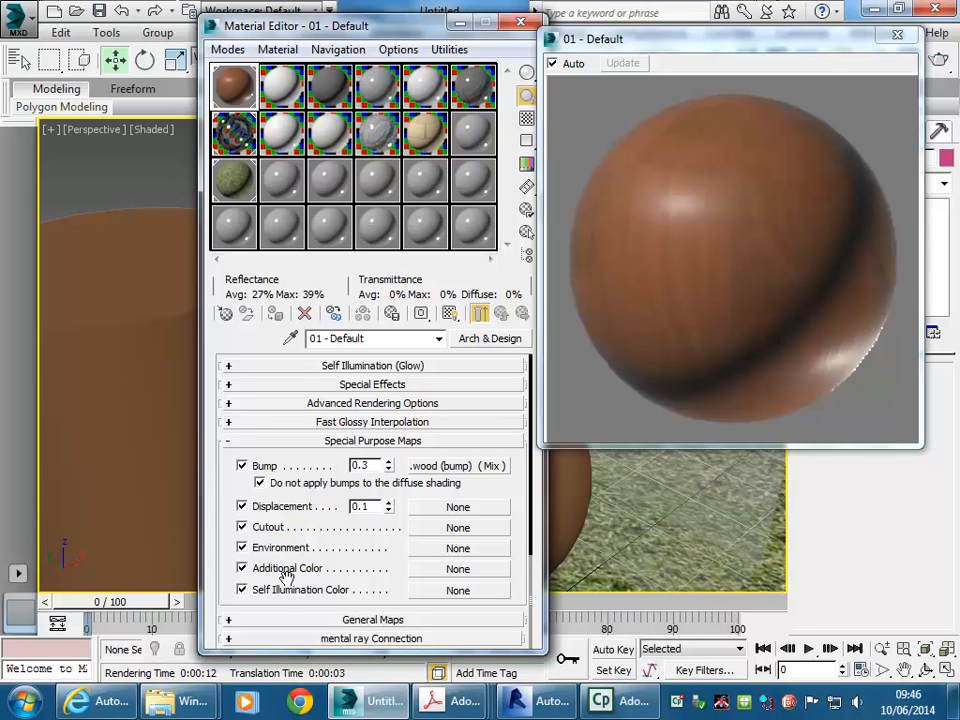
pyautogui.click(283, 622)
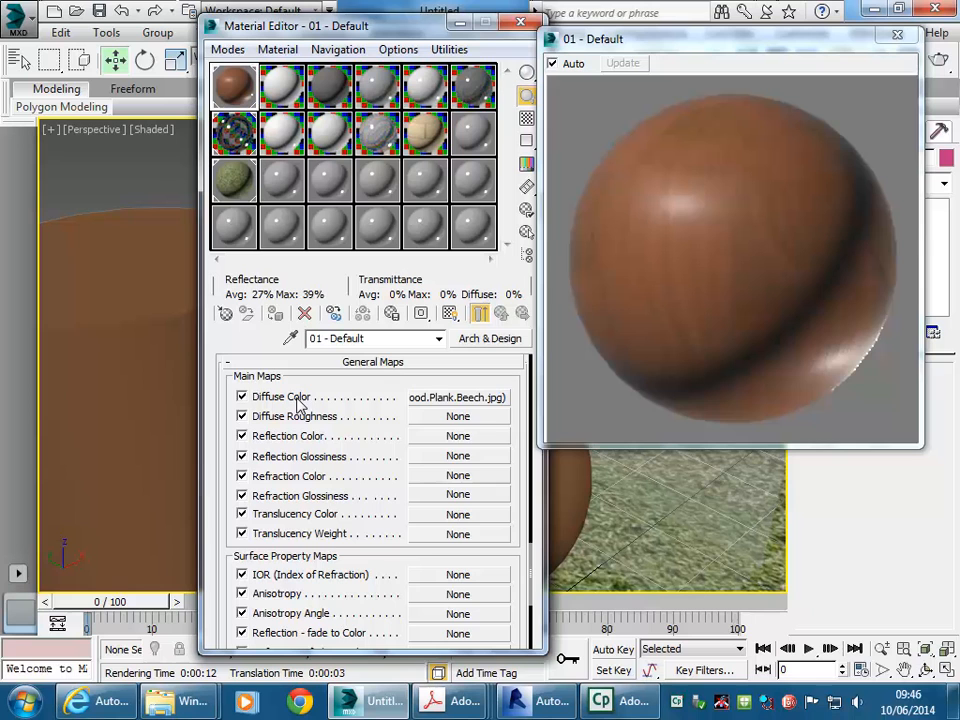
pyautogui.click(452, 401)
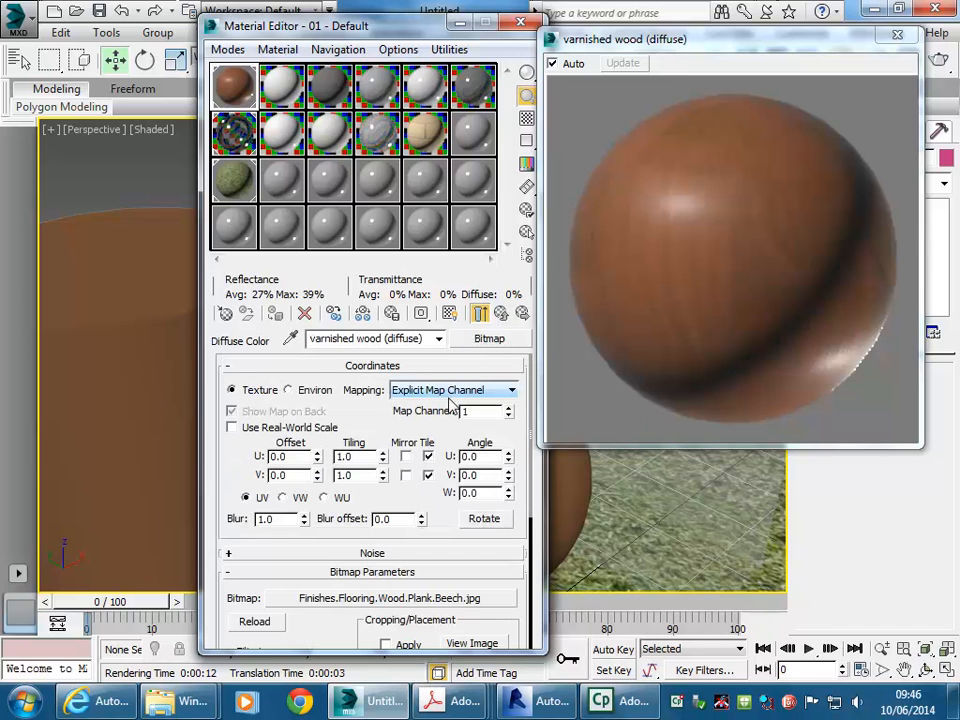
pyautogui.click(502, 314)
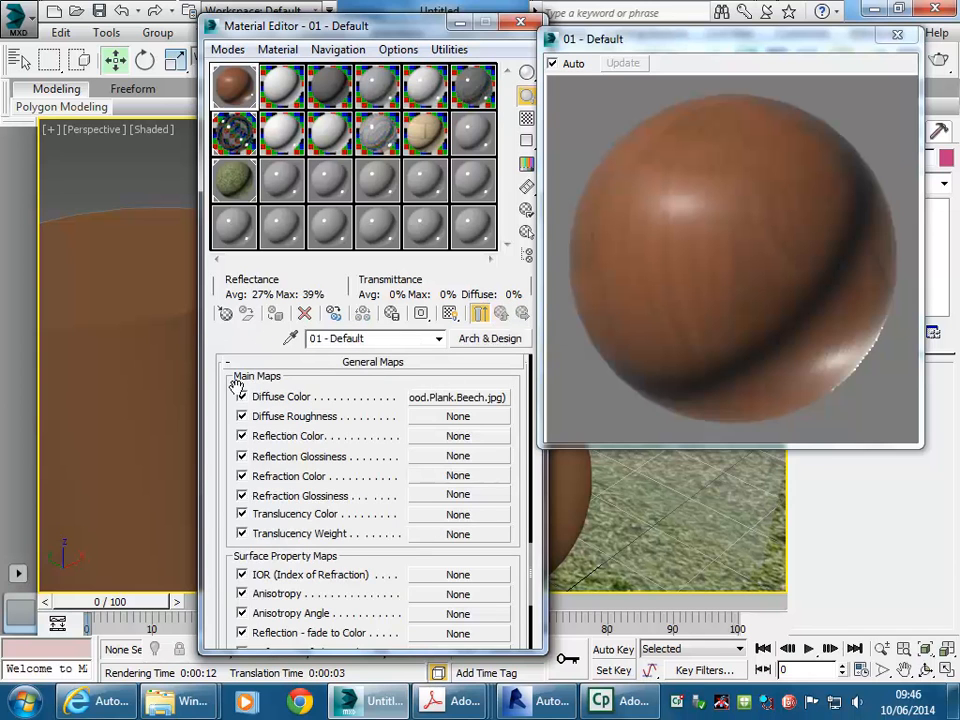
# Step: Inspect the same diffuse bitmap through the Diffuse color's map shortcut in the main material parameters, returning to the parent material
pyautogui.scroll(6, 233, 387)
pyautogui.scroll(8, 218, 400)
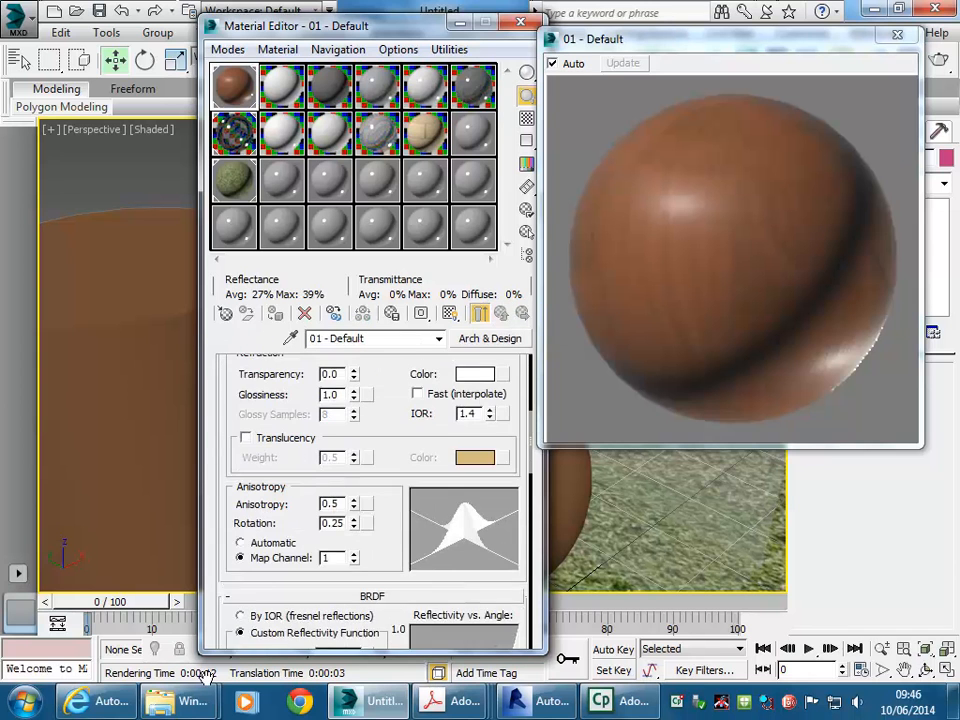
pyautogui.scroll(5, 375, 500)
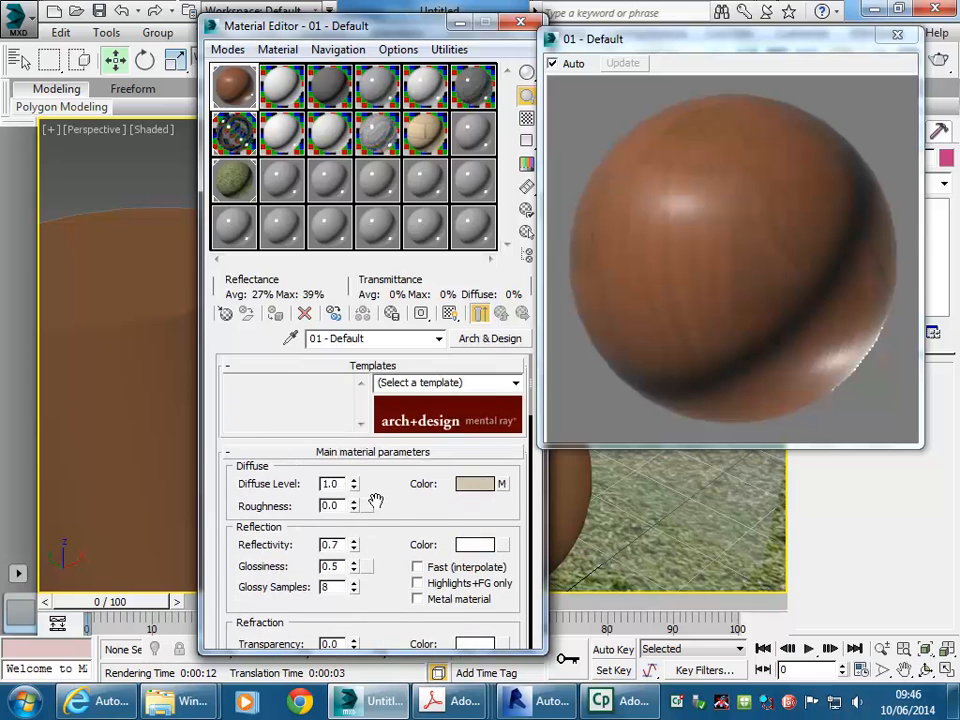
pyautogui.click(502, 484)
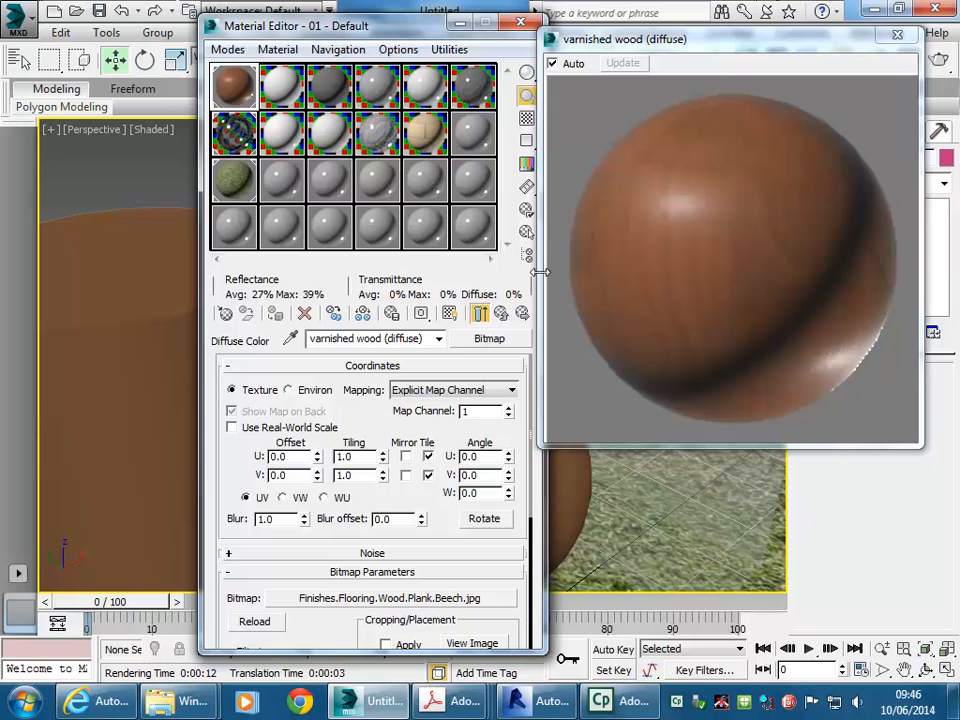
pyautogui.click(500, 313)
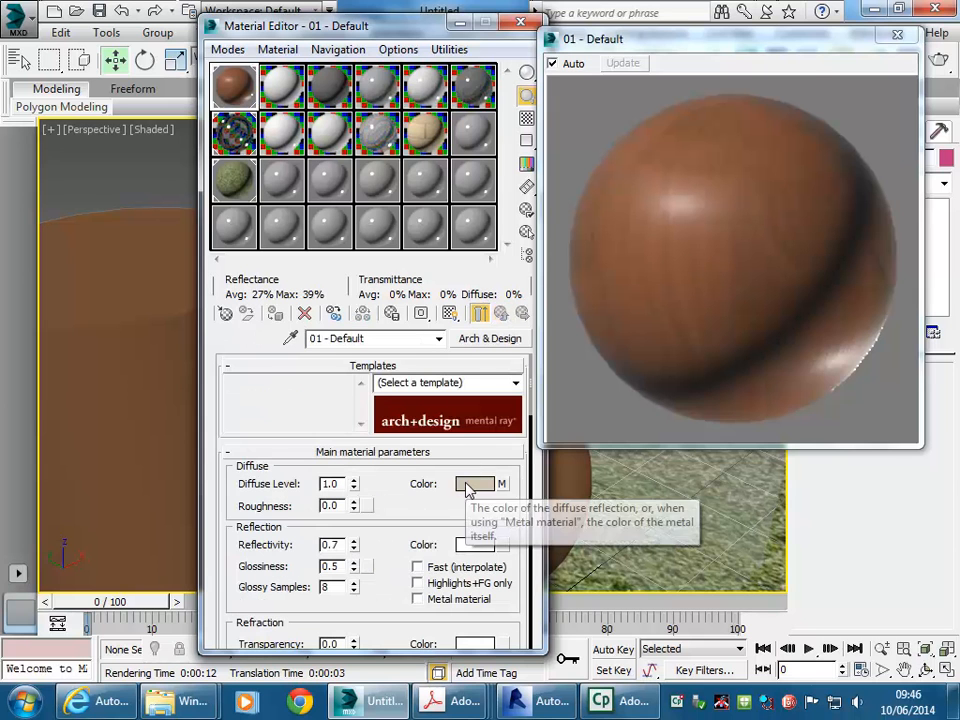
# Step: Change the material's Diffuse color to light purple by raising its Blue value to 0.878
pyautogui.click(468, 488)
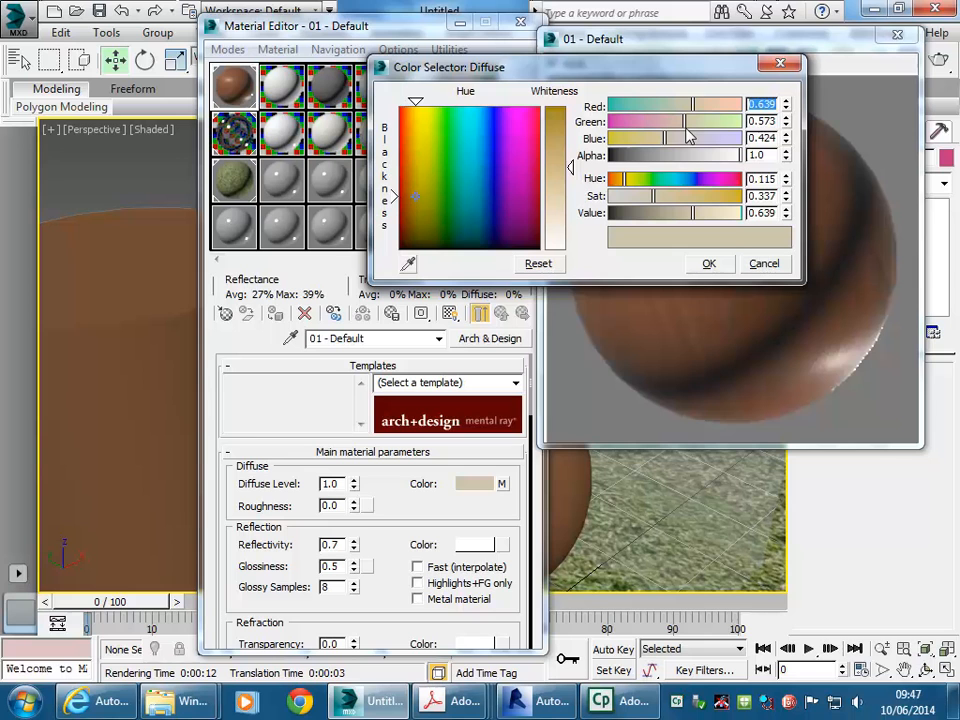
pyautogui.moveTo(687, 137); pyautogui.dragTo(727, 139)
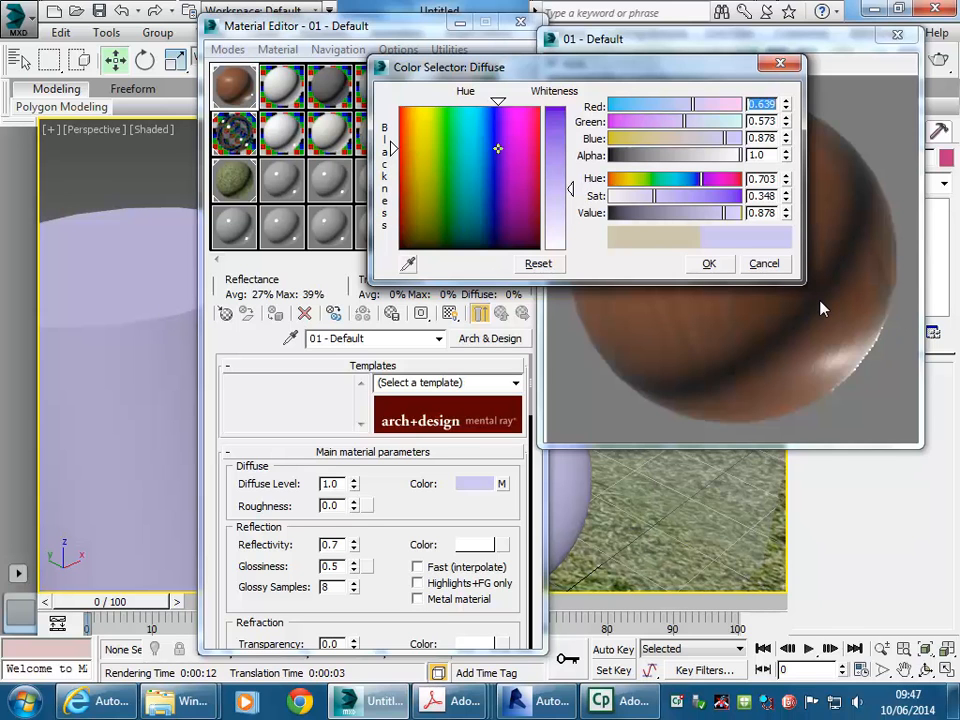
pyautogui.click(708, 264)
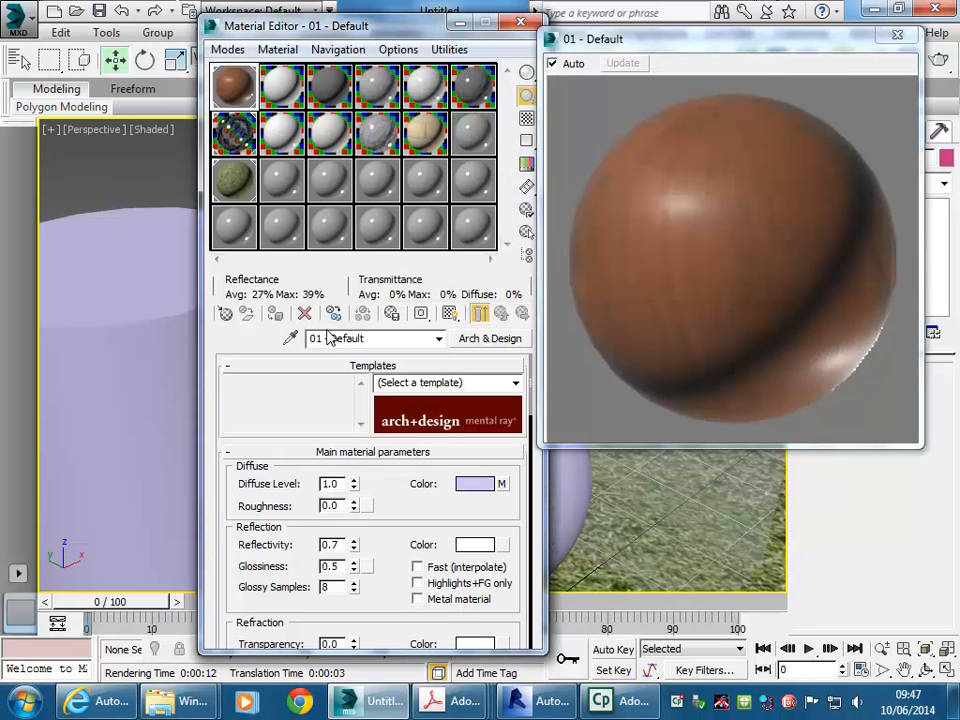
# Step: Open the diffuse map's bitmap settings and view the full Finishes.Flooring.Wood.Plank.Beech.jpg image
pyautogui.click(501, 484)
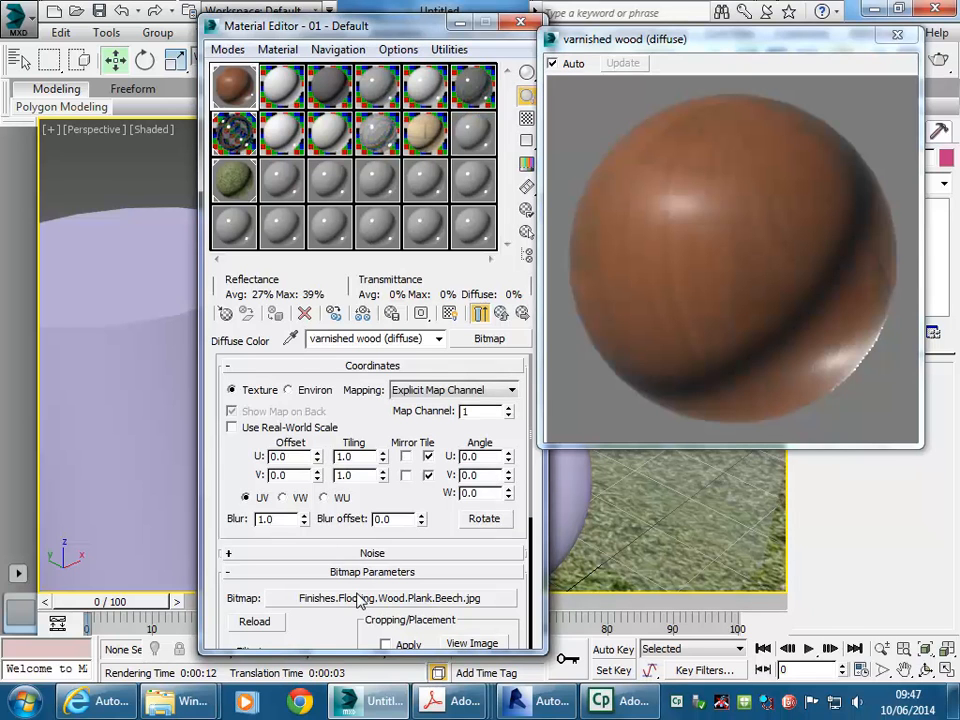
pyautogui.moveTo(306, 624); pyautogui.dragTo(306, 524)
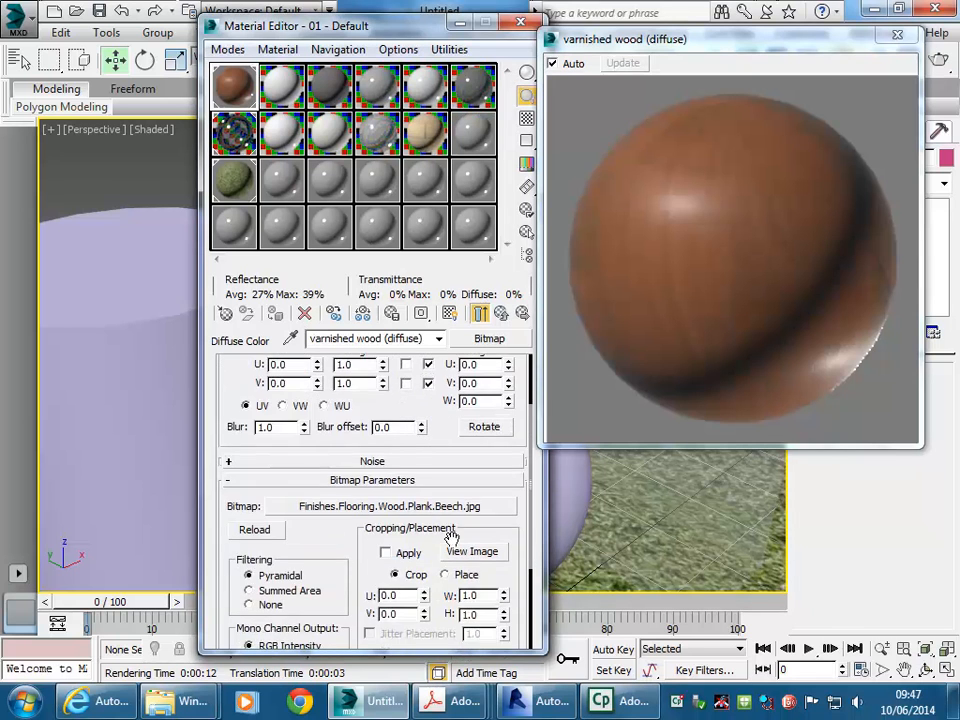
pyautogui.click(465, 552)
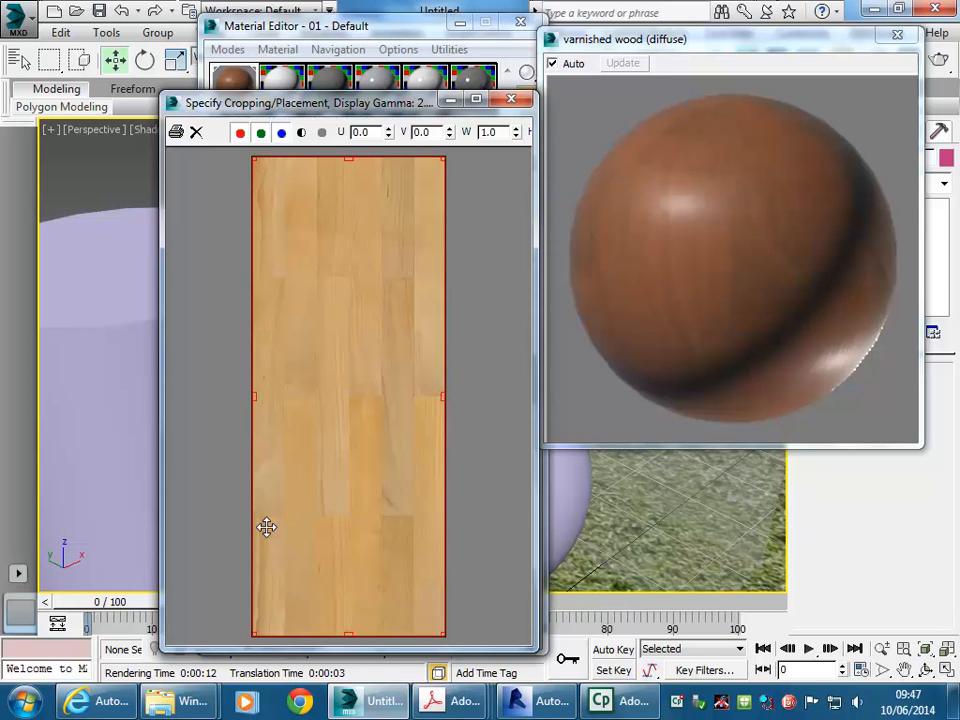
pyautogui.click(511, 99)
pyautogui.scroll(3, 225, 490)
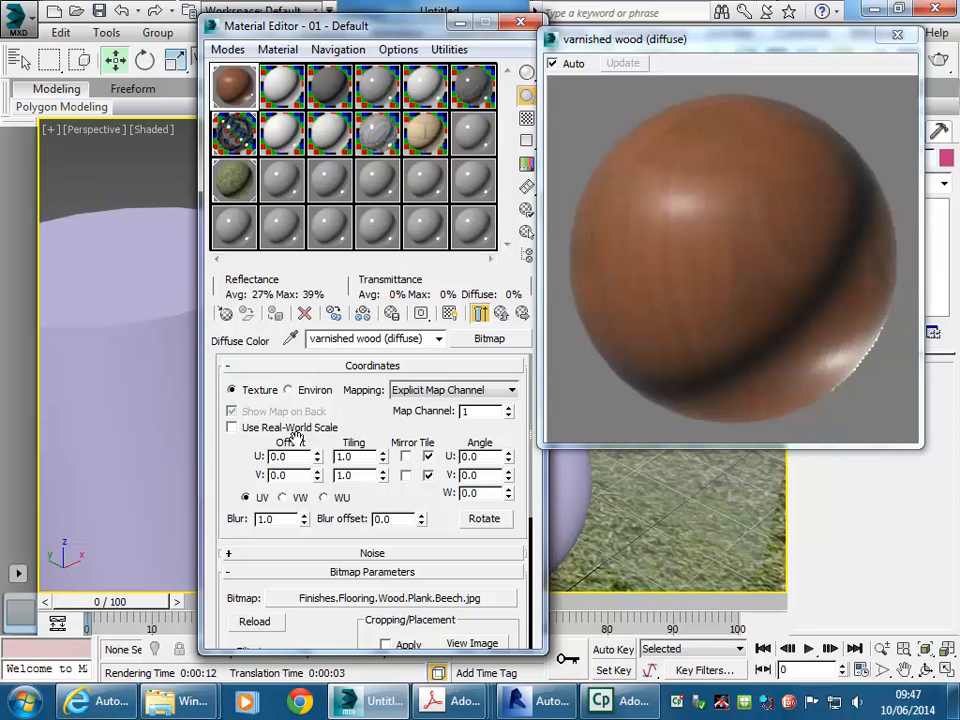
# Step: Enable Use Real-World Scale for the diffuse wood bitmap and set its size to 1200 mm wide by 2400 mm high
pyautogui.click(232, 428)
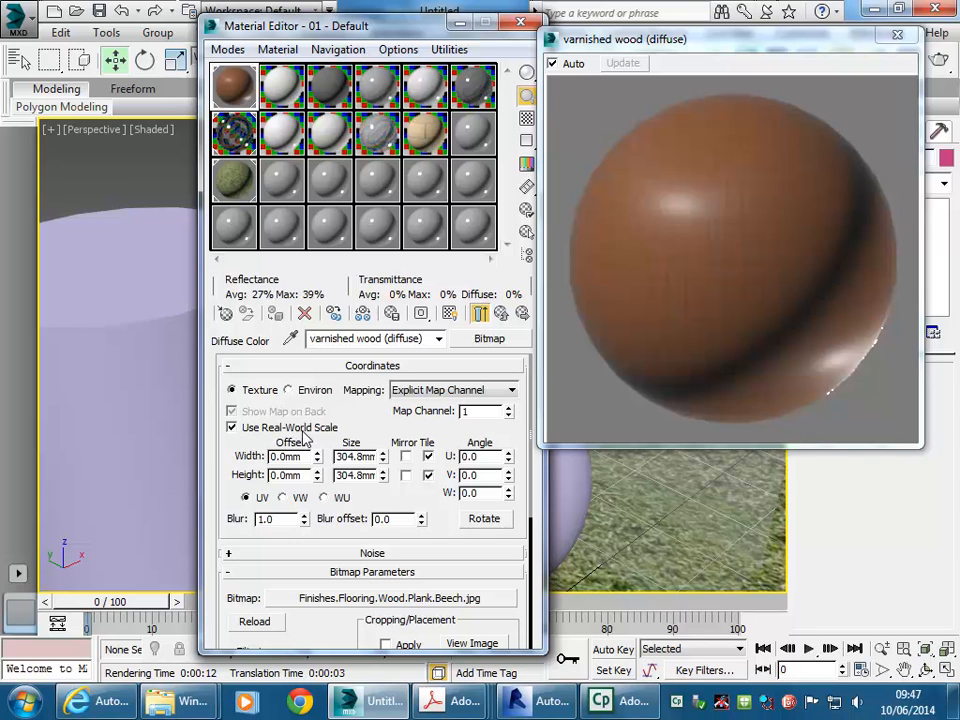
pyautogui.doubleClick(369, 455)
pyautogui.write('1200')
pyautogui.press('Tab')
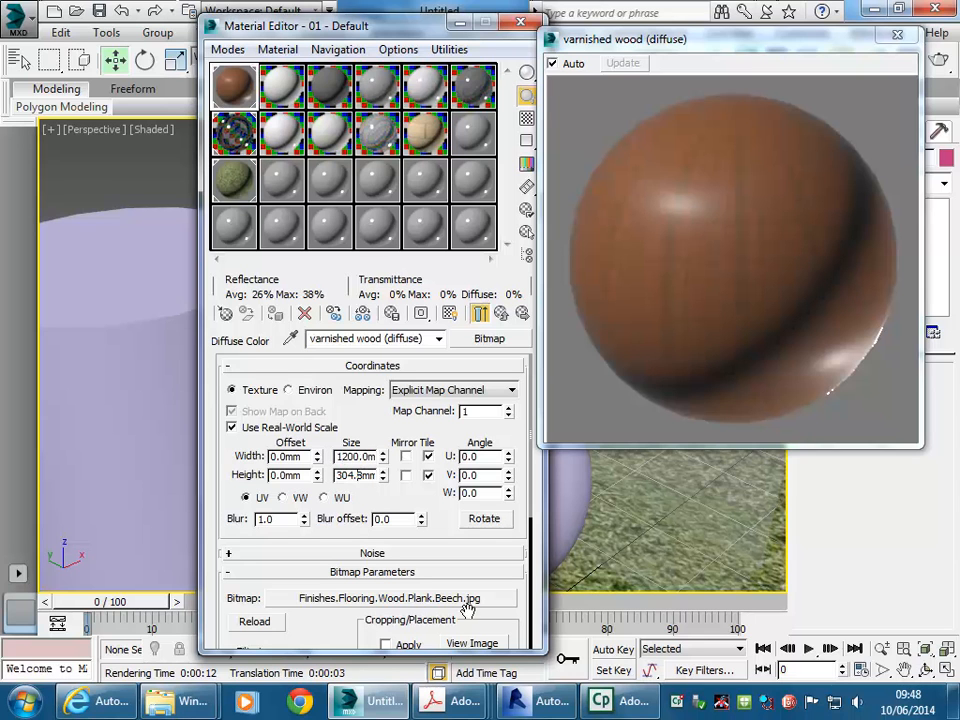
pyautogui.doubleClick(360, 476)
pyautogui.write('2400')
pyautogui.press('Return')
pyautogui.click(704, 268)
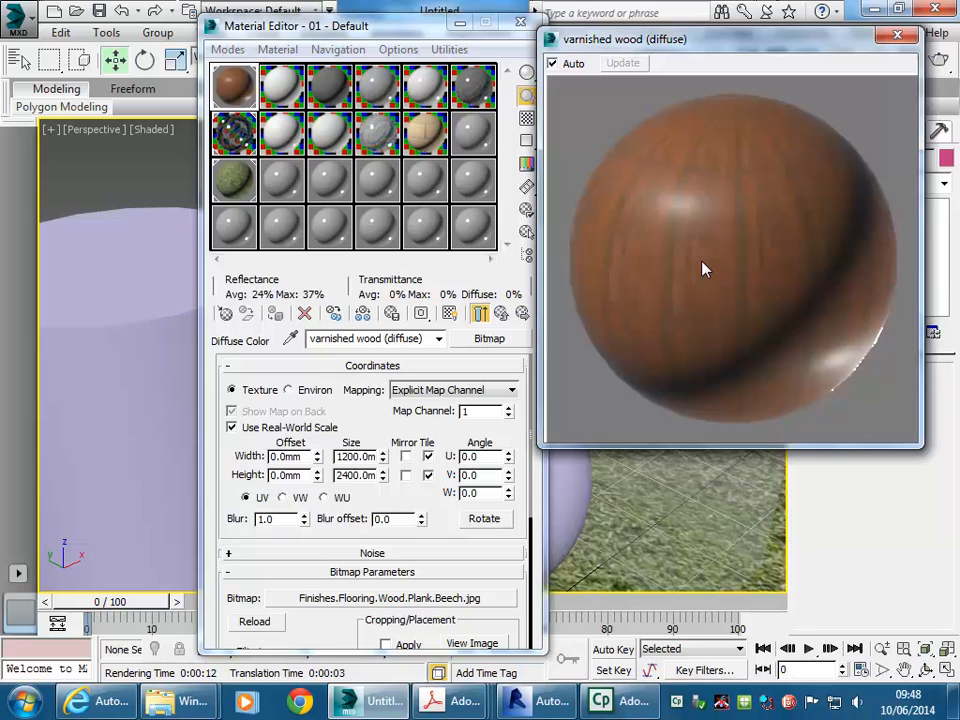
# Step: Open the material's Bump Mix map and check the real-world size of the wood bitmap used for Color #2
pyautogui.click(502, 315)
pyautogui.moveTo(243, 584); pyautogui.dragTo(248, 288)
pyautogui.moveTo(230, 508); pyautogui.dragTo(227, 300)
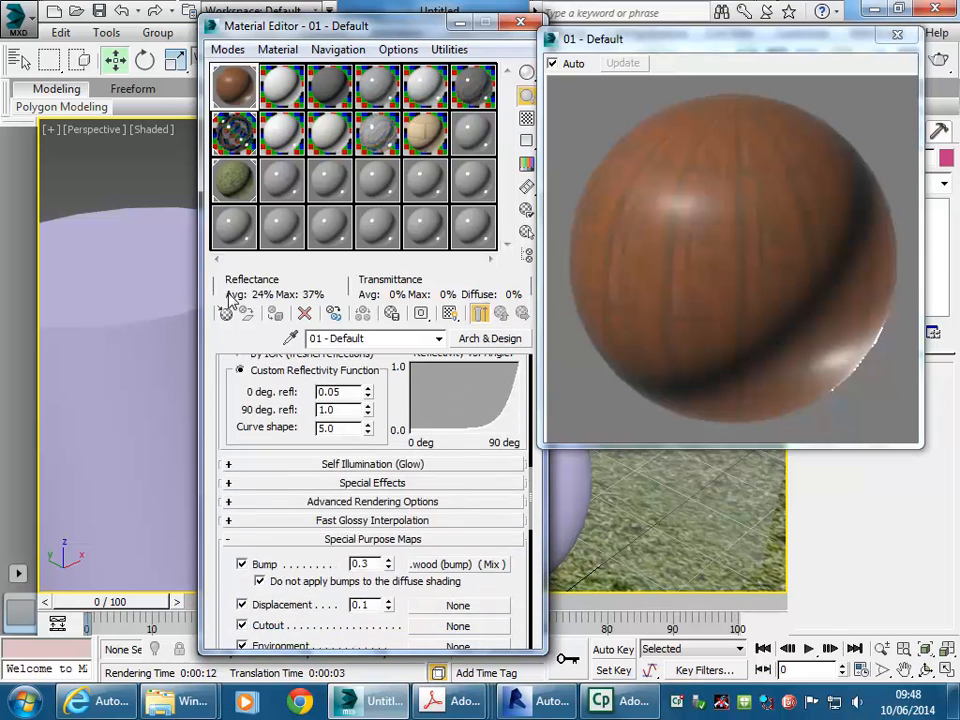
pyautogui.moveTo(221, 574); pyautogui.dragTo(211, 336)
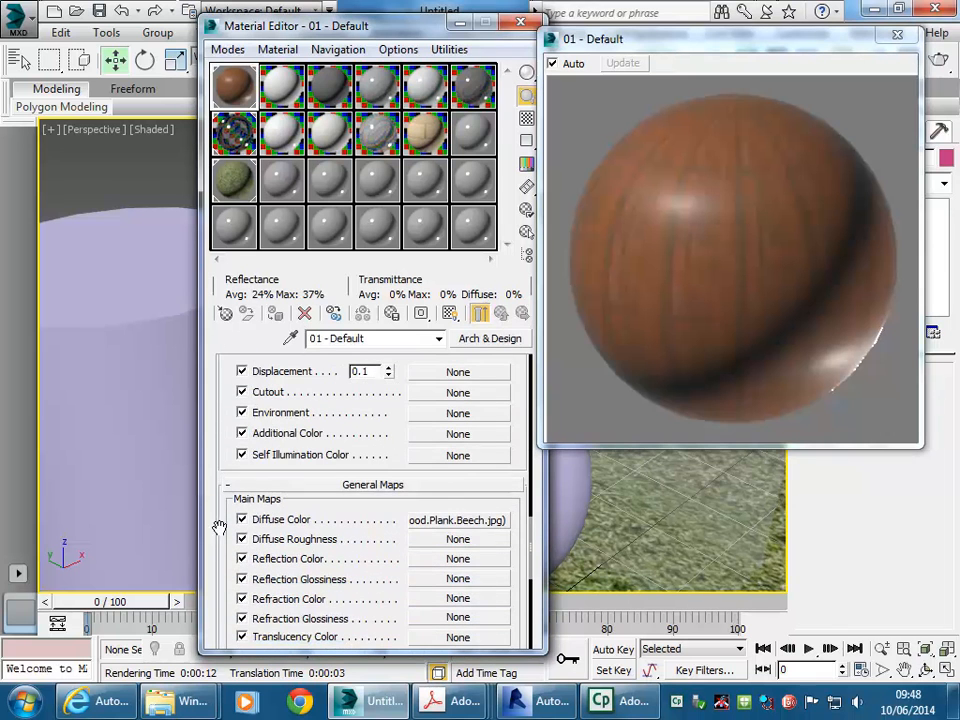
pyautogui.moveTo(227, 403); pyautogui.dragTo(229, 500)
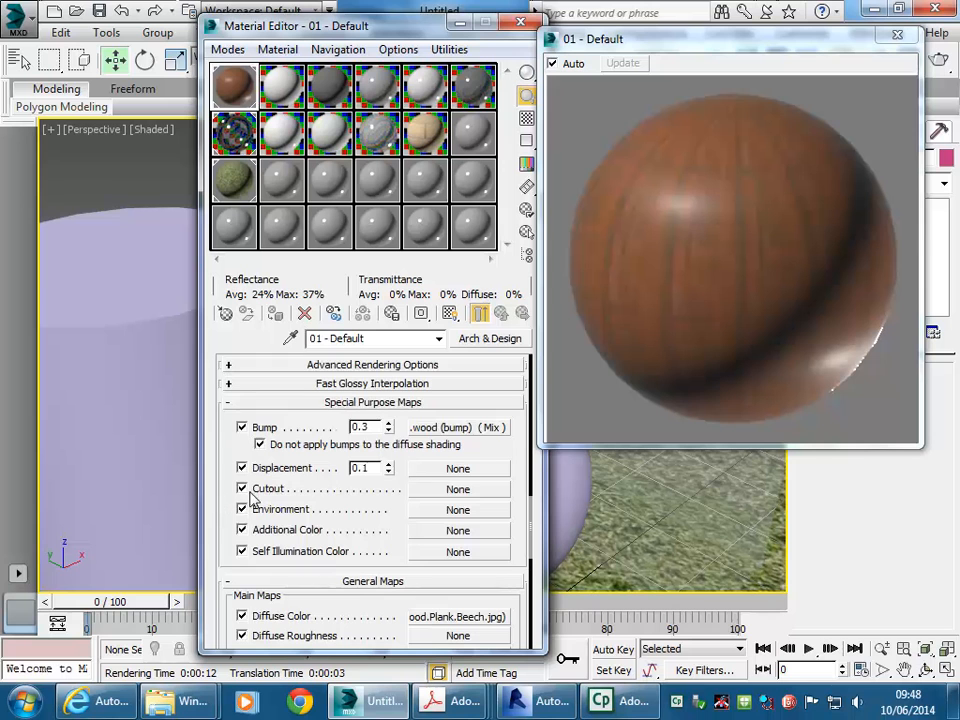
pyautogui.click(457, 430)
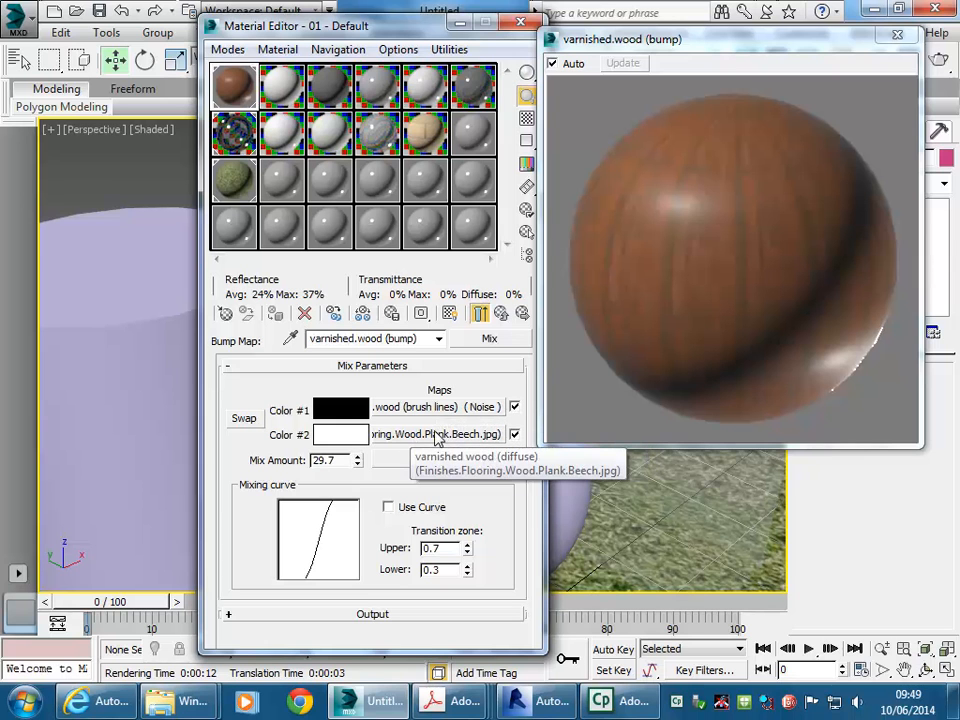
pyautogui.click(436, 436)
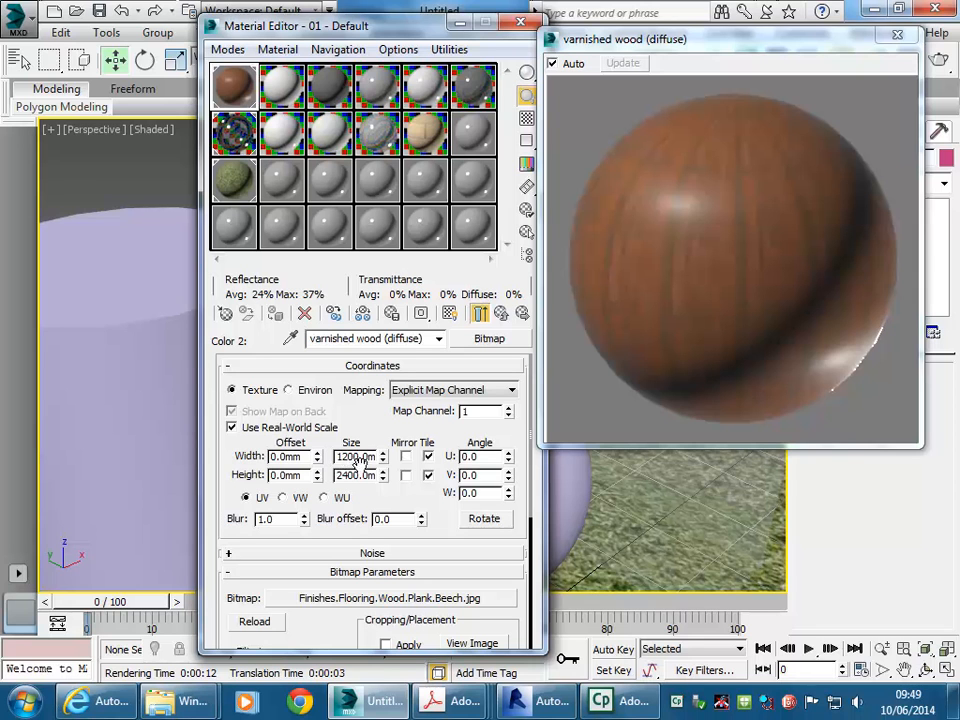
pyautogui.click(500, 315)
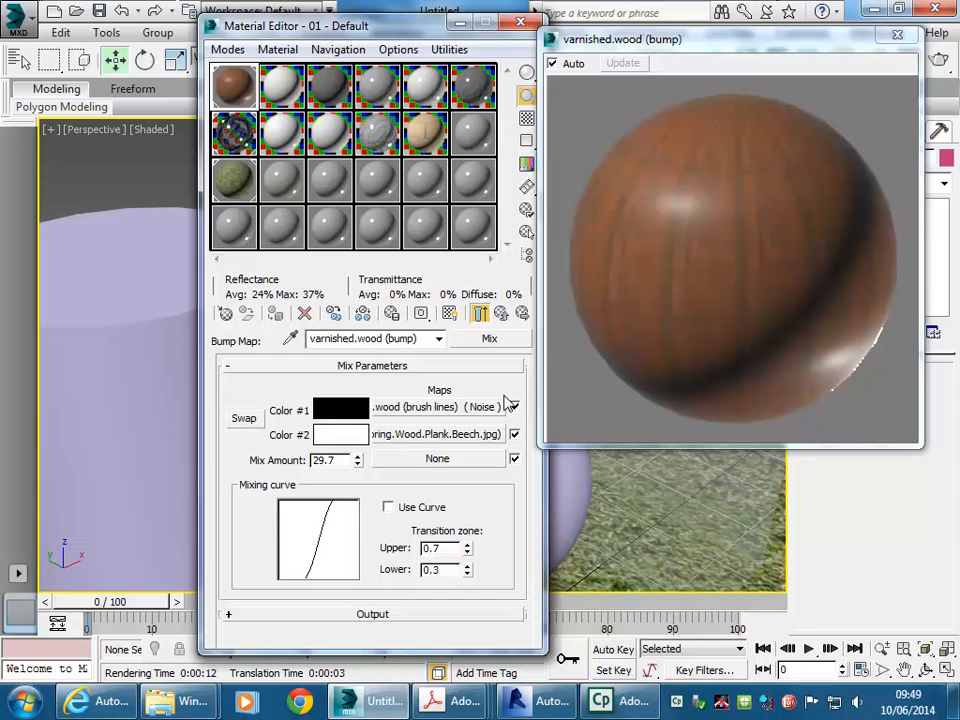
# Step: Inspect the brush lines Noise map used for Color #1 of the bump Mix, returning to the top-level material parameters
pyautogui.click(445, 408)
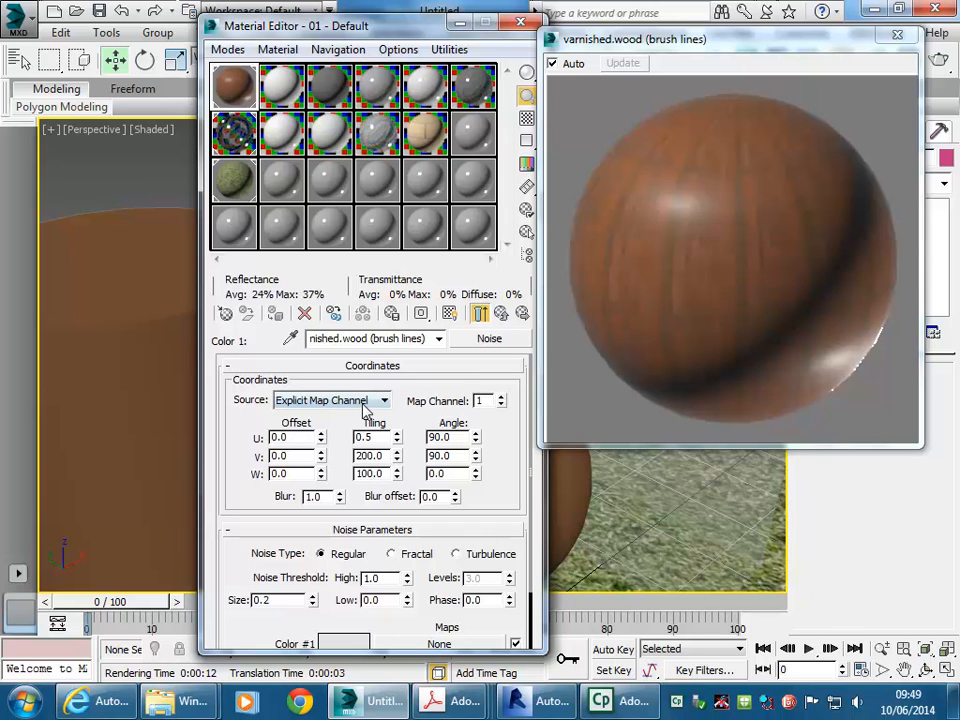
pyautogui.click(503, 314)
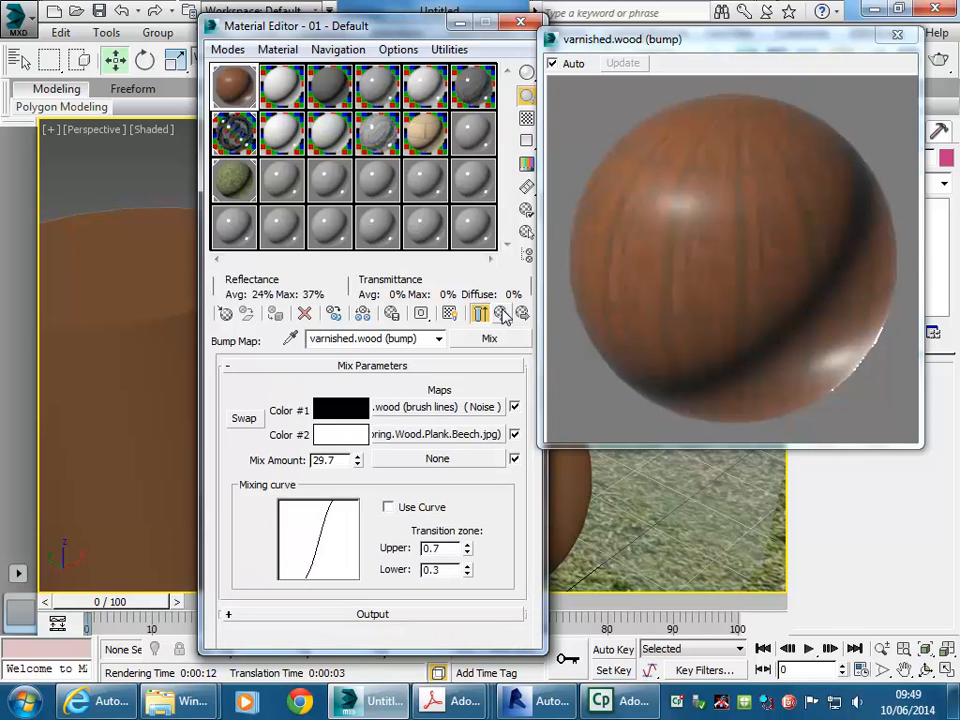
pyautogui.click(504, 315)
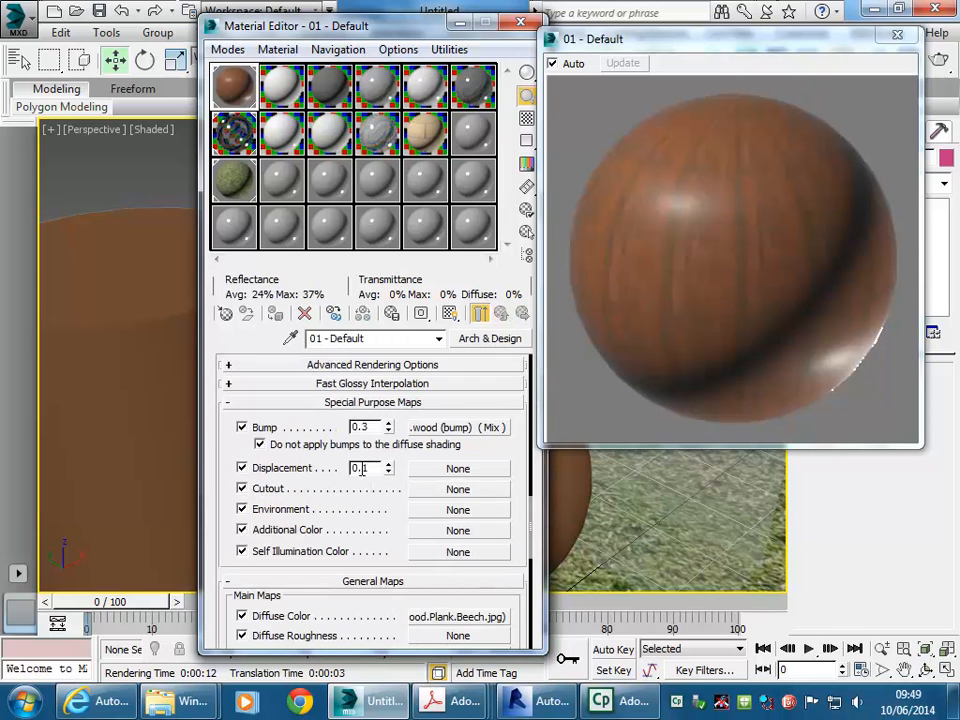
pyautogui.scroll(2, 234, 490)
pyautogui.scroll(2, 232, 400)
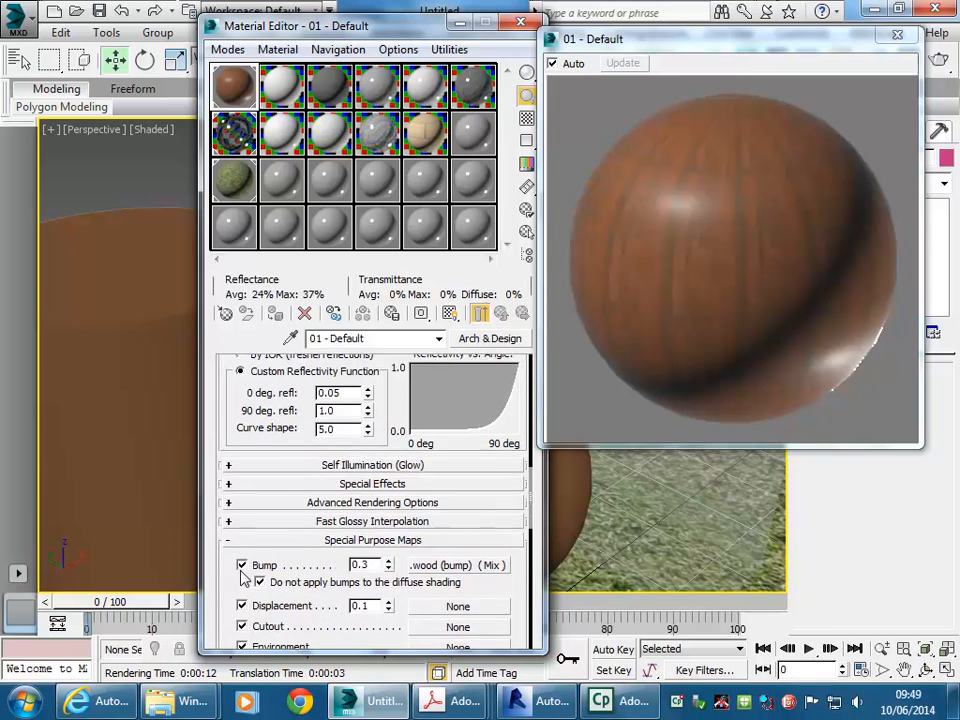
# Step: Open the Diffuse Color bitmap from the material's General Maps, review its mapping settings and view the plank beech image
pyautogui.scroll(3, 236, 380)
pyautogui.moveTo(225, 364)
pyautogui.mouseDown()
pyautogui.moveTo(221, 529)
pyautogui.moveTo(232, 550)
pyautogui.moveTo(231, 262)
pyautogui.mouseUp()
pyautogui.moveTo(223, 568)
pyautogui.mouseDown()
pyautogui.moveTo(221, 261)
pyautogui.moveTo(223, 399)
pyautogui.mouseUp()
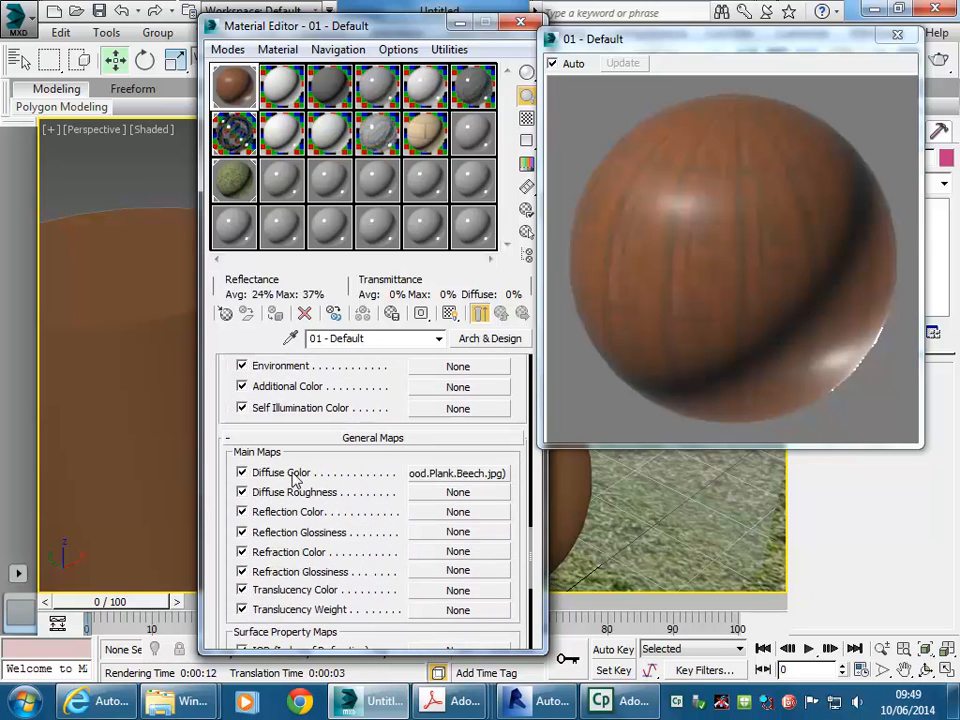
pyautogui.click(470, 473)
pyautogui.moveTo(229, 502); pyautogui.dragTo(225, 348)
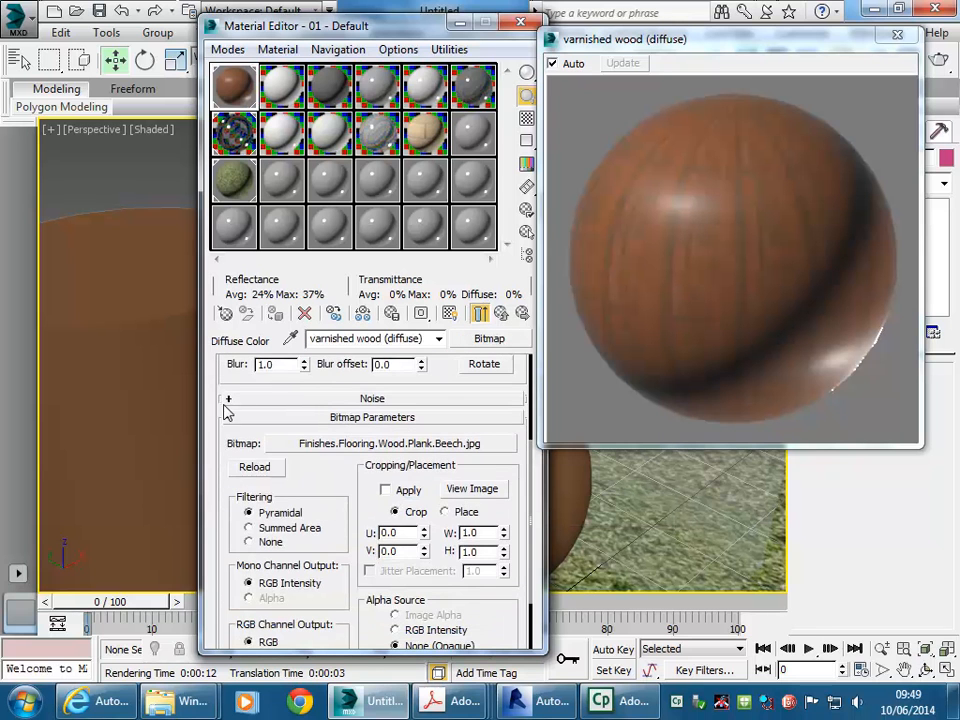
pyautogui.moveTo(221, 414); pyautogui.dragTo(221, 570)
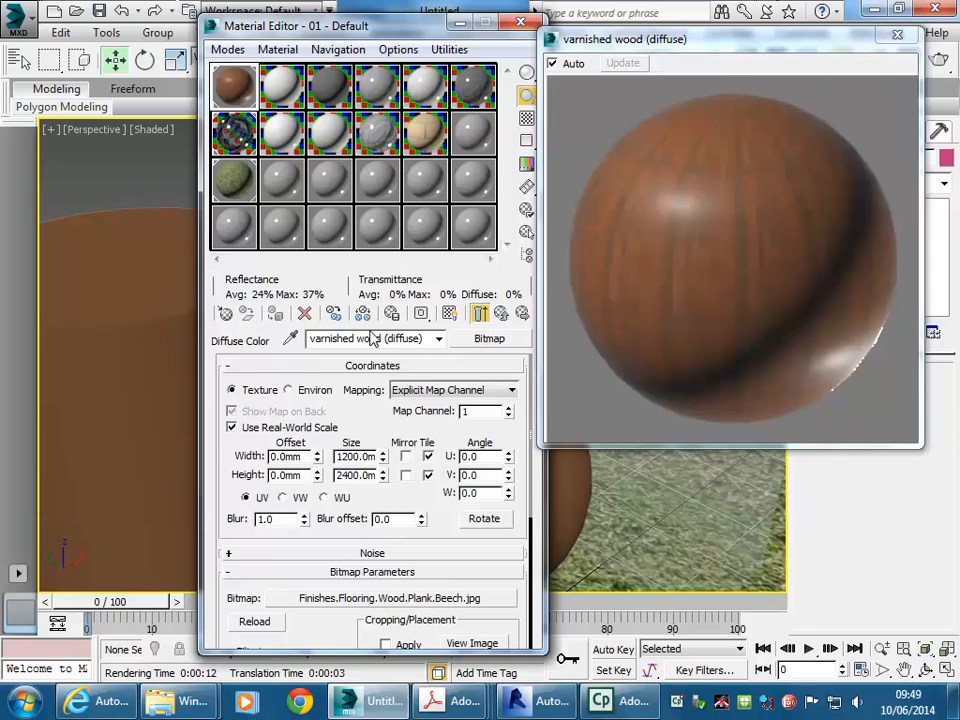
pyautogui.click(471, 643)
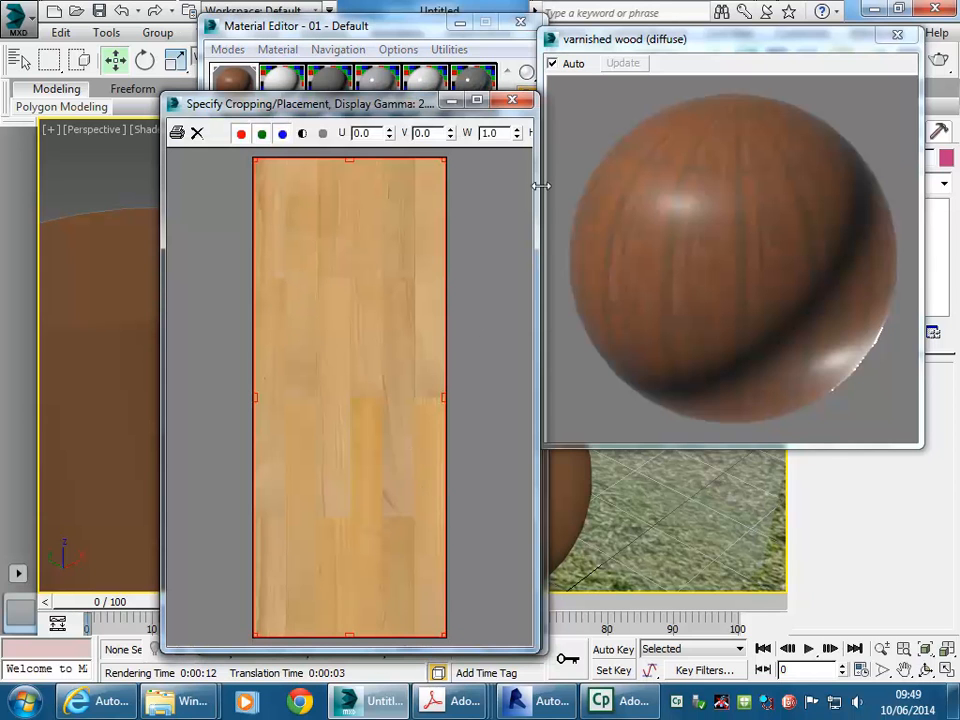
pyautogui.click(512, 100)
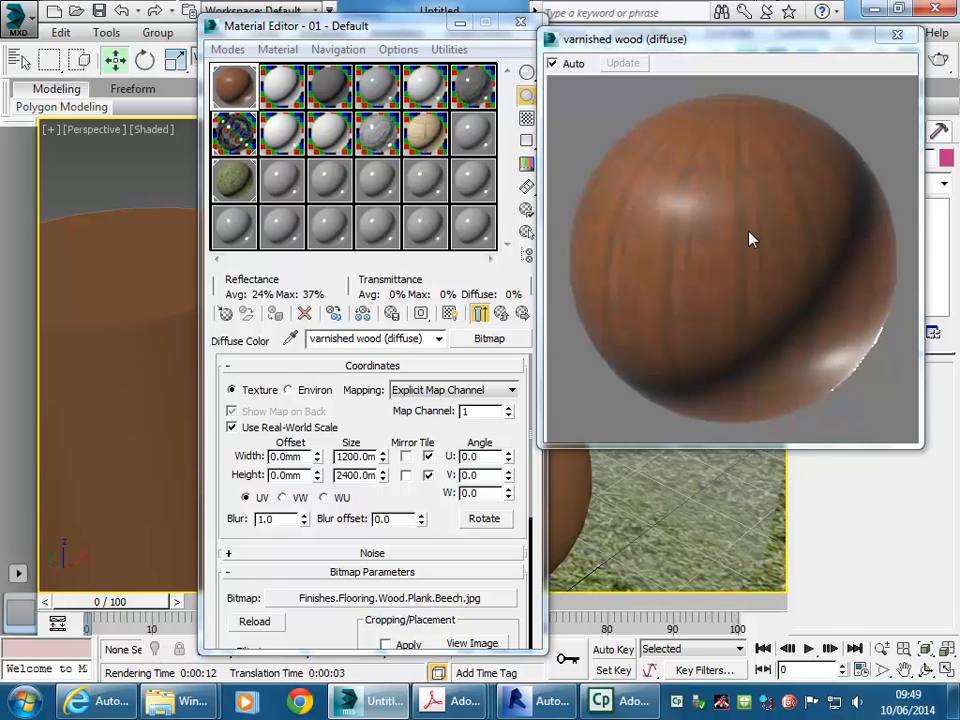
# Step: Raise the diffuse wood bitmap's output RGB Level to 0.96 and return to the parent material
pyautogui.moveTo(218, 591); pyautogui.dragTo(228, 312)
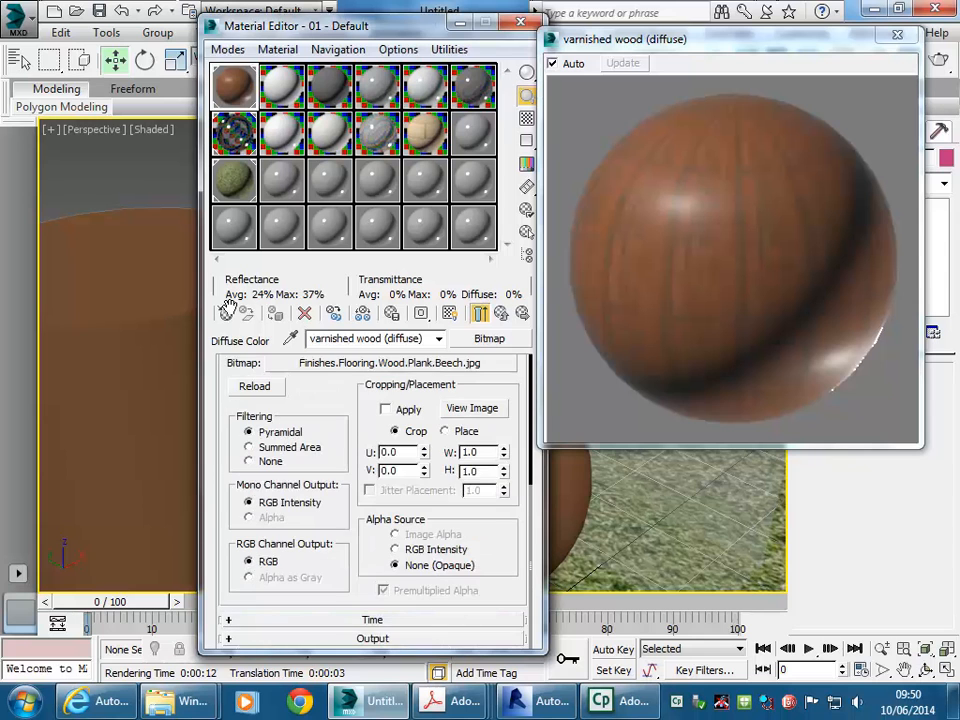
pyautogui.click(328, 639)
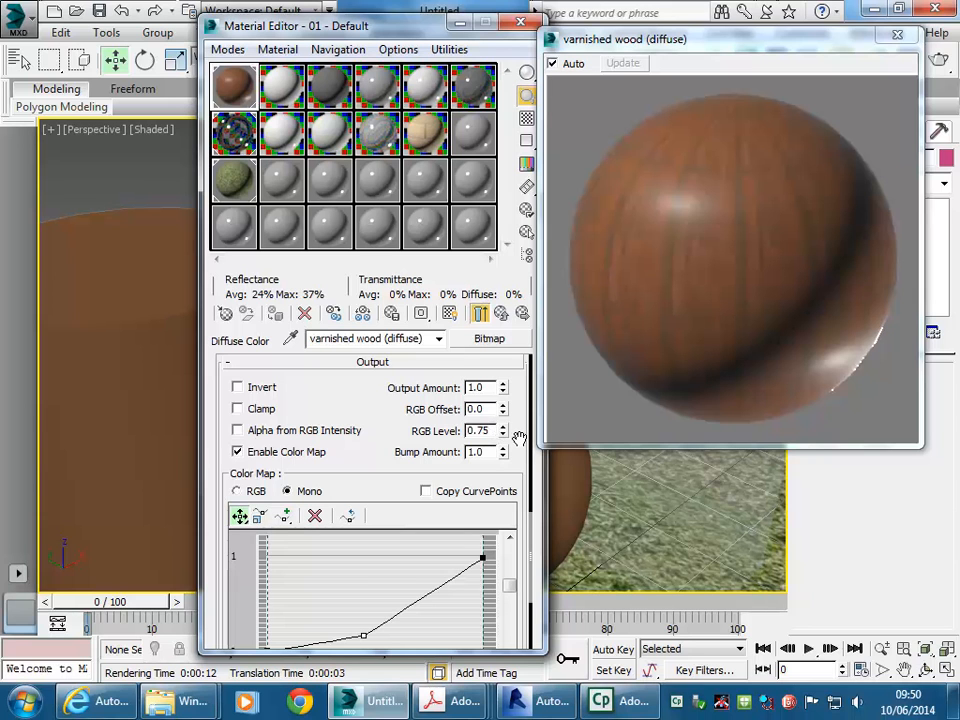
pyautogui.moveTo(505, 436); pyautogui.dragTo(506, 418)
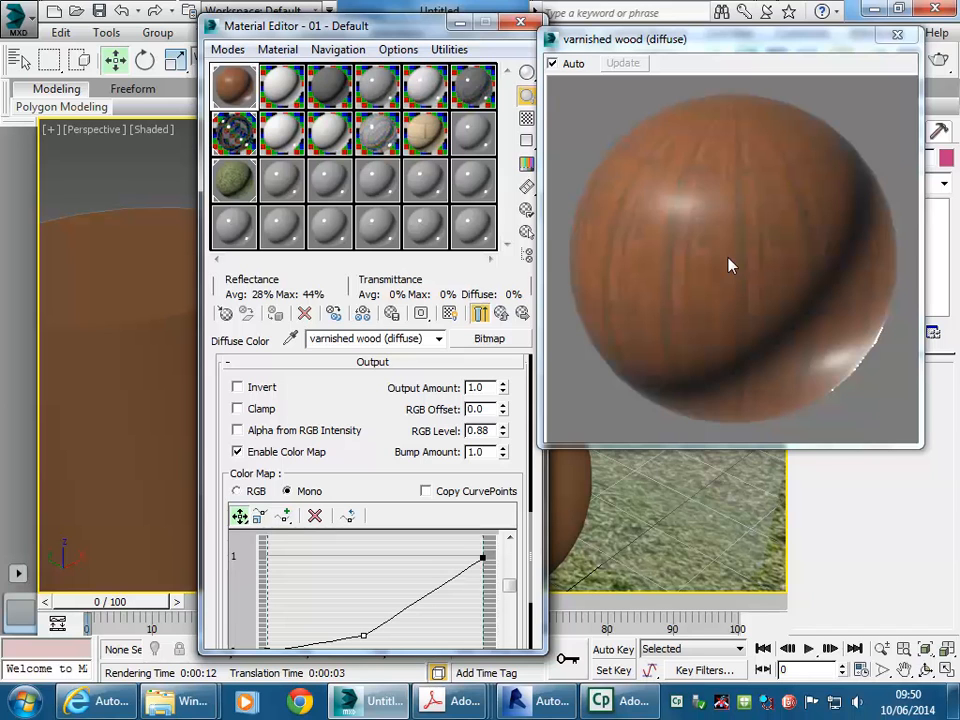
pyautogui.moveTo(504, 428); pyautogui.dragTo(503, 418)
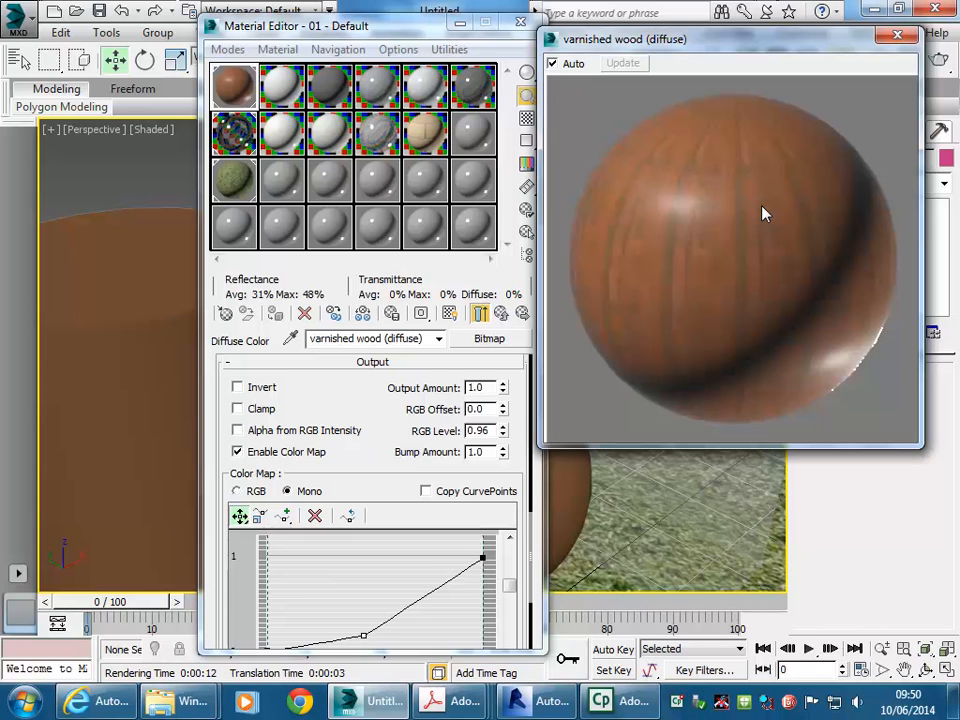
pyautogui.click(502, 314)
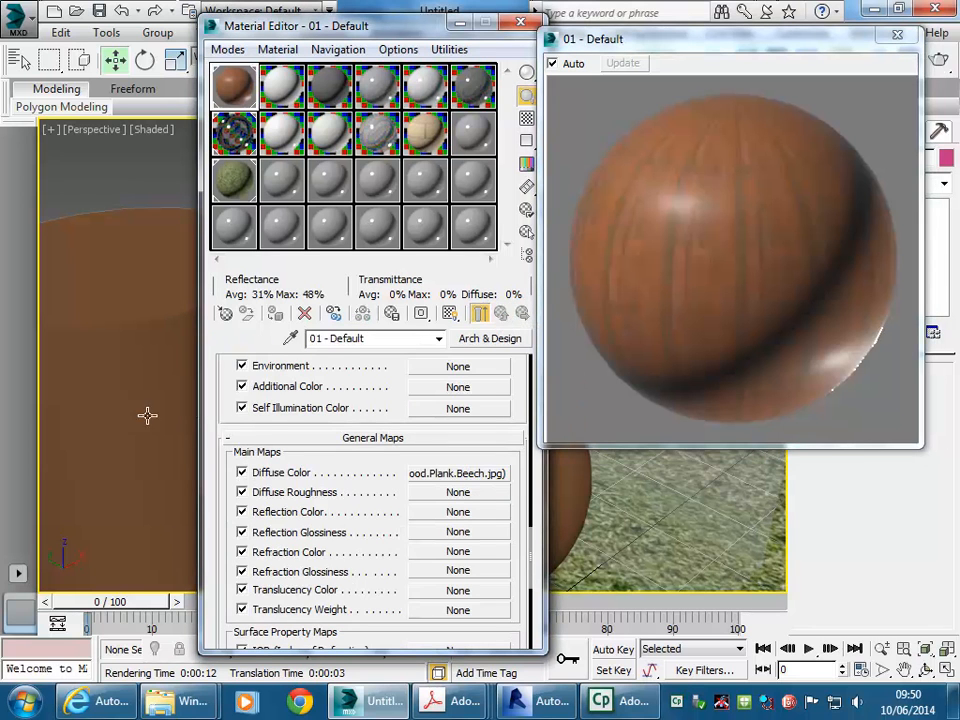
# Step: Close the enlarged material preview and show the wood material's texture on the objects in the viewport
pyautogui.moveTo(227, 390); pyautogui.dragTo(236, 593)
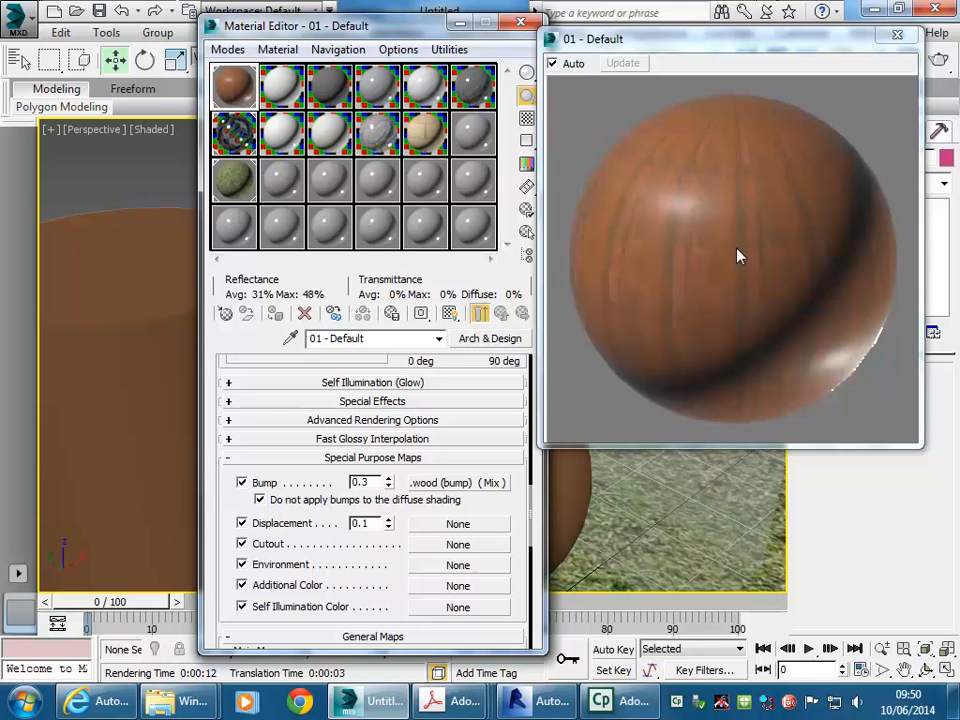
pyautogui.click(897, 37)
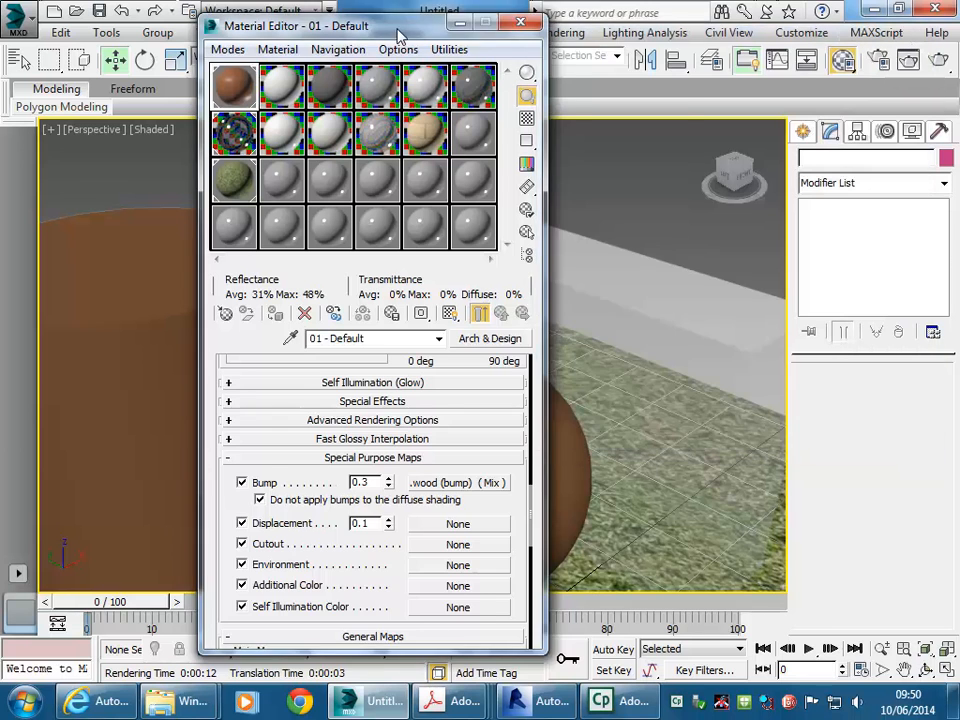
pyautogui.moveTo(300, 26); pyautogui.dragTo(496, 15)
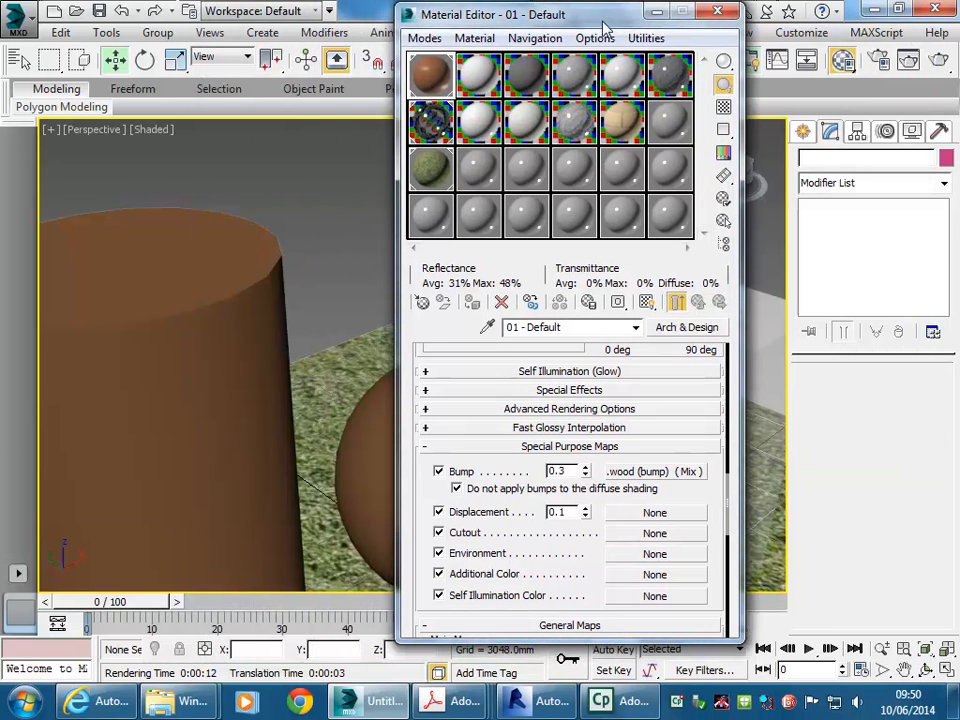
pyautogui.click(646, 303)
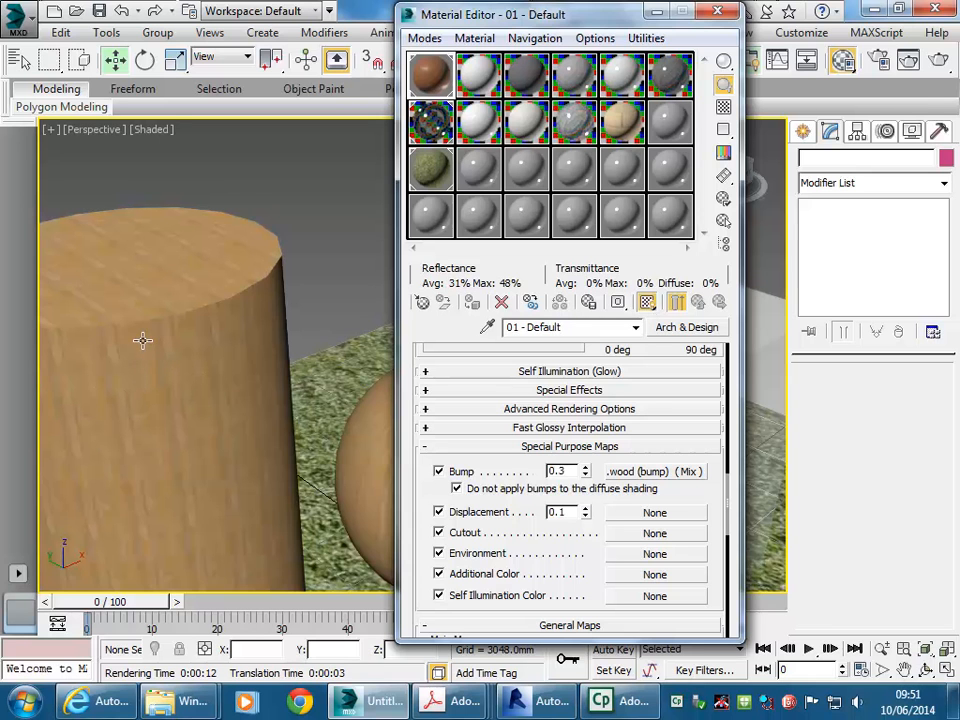
# Step: Select the wooden cylinder and toggle its Real-World Map Size off and back on to compare the texture scale
pyautogui.scroll(-3, 208, 416)
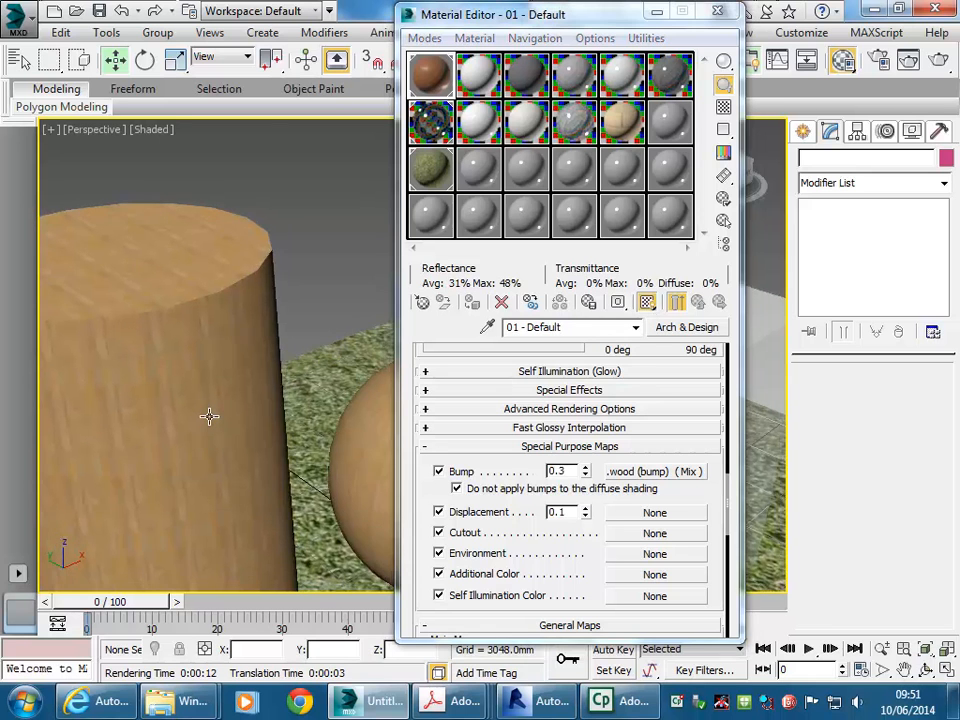
pyautogui.click(174, 349)
pyautogui.moveTo(202, 420); pyautogui.dragTo(144, 384, button='middle')
pyautogui.click(811, 604)
pyautogui.click(811, 604)
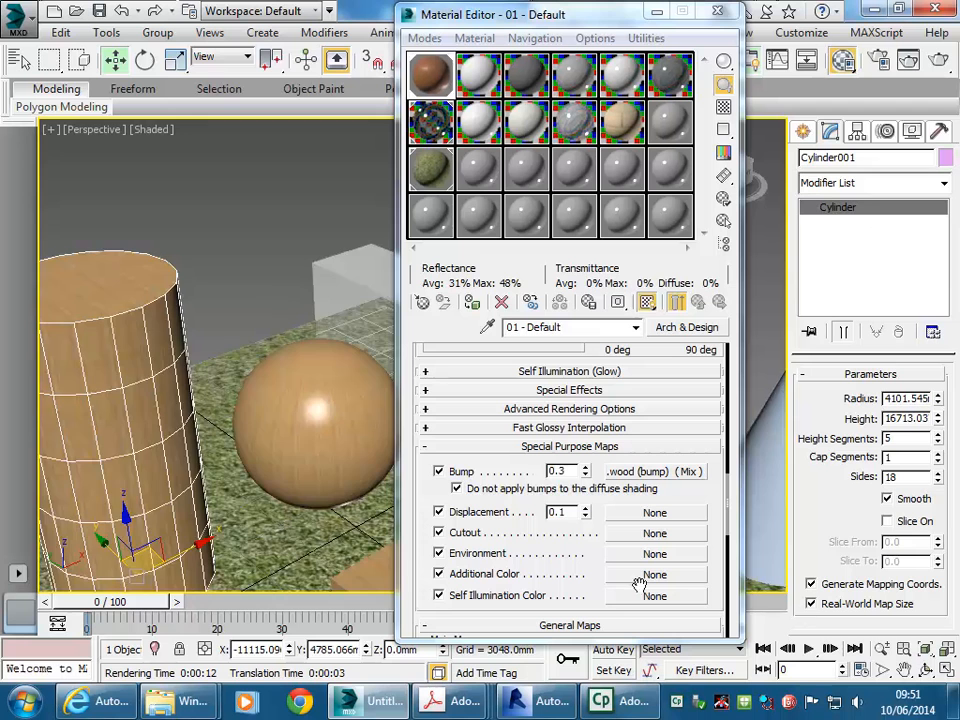
# Step: Examine the wood texture up close on the cylinder, the sphere and the box
pyautogui.scroll(5, 112, 337)
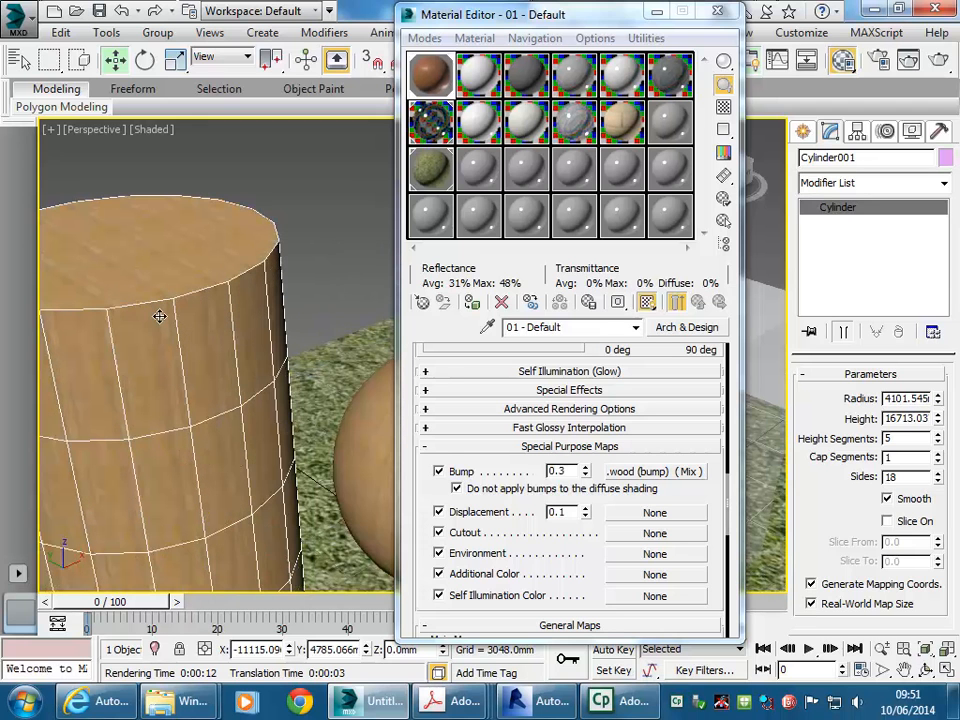
pyautogui.moveTo(257, 365); pyautogui.dragTo(146, 300, button='middle')
pyautogui.moveTo(244, 376); pyautogui.dragTo(163, 313, button='middle')
pyautogui.click(268, 340)
pyautogui.moveTo(264, 449); pyautogui.dragTo(199, 385, button='middle')
pyautogui.click(185, 372)
pyautogui.scroll(-5, 185, 372)
pyautogui.click(112, 215)
pyautogui.scroll(-2, 239, 387)
pyautogui.scroll(5, 277, 474)
pyautogui.moveTo(238, 450); pyautogui.dragTo(335, 514, button='middle')
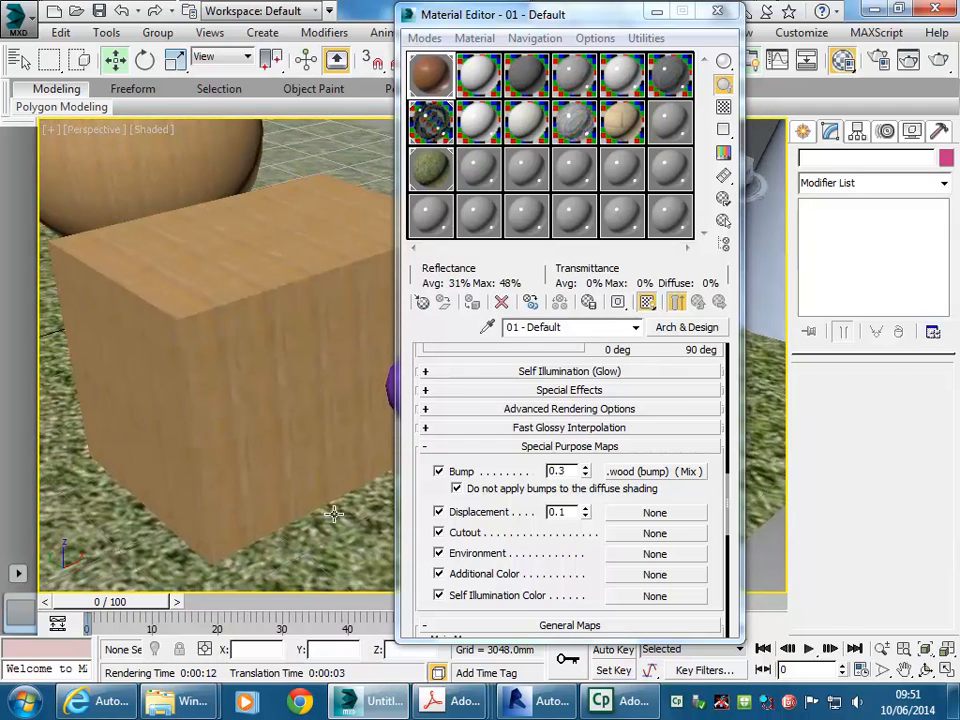
# Step: Select the wooden box, close the Material Editor, and stretch the box's width to about 18825 mm before shortening it to about 8009 mm
pyautogui.click(250, 406)
pyautogui.click(718, 13)
pyautogui.moveTo(292, 328); pyautogui.dragTo(388, 323, button='middle')
pyautogui.moveTo(930, 417); pyautogui.dragTo(915, 292)
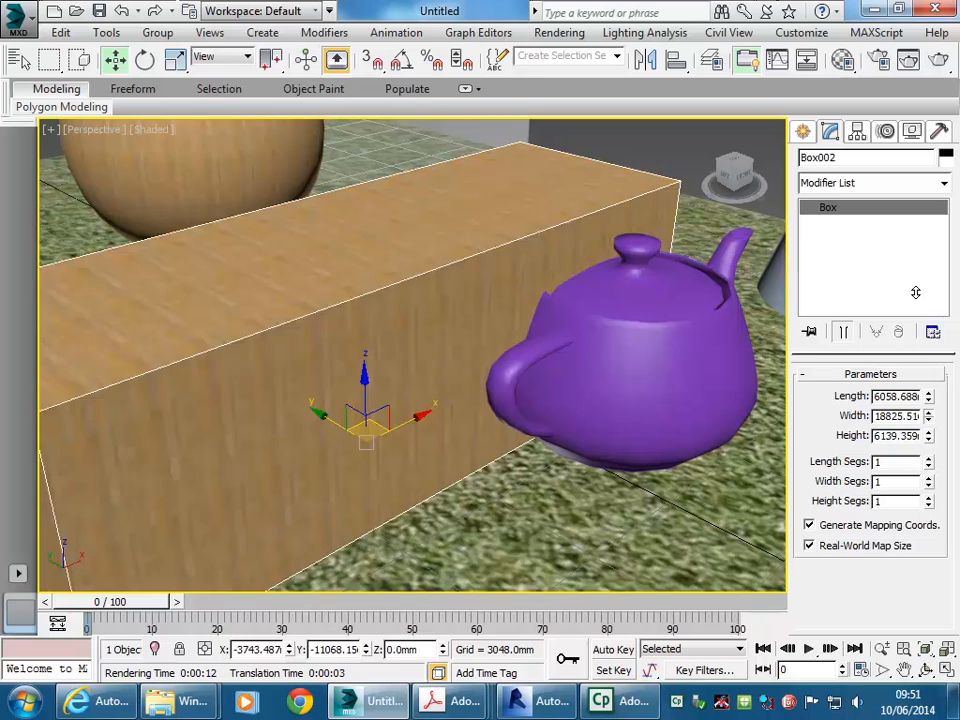
pyautogui.moveTo(915, 292); pyautogui.dragTo(915, 420)
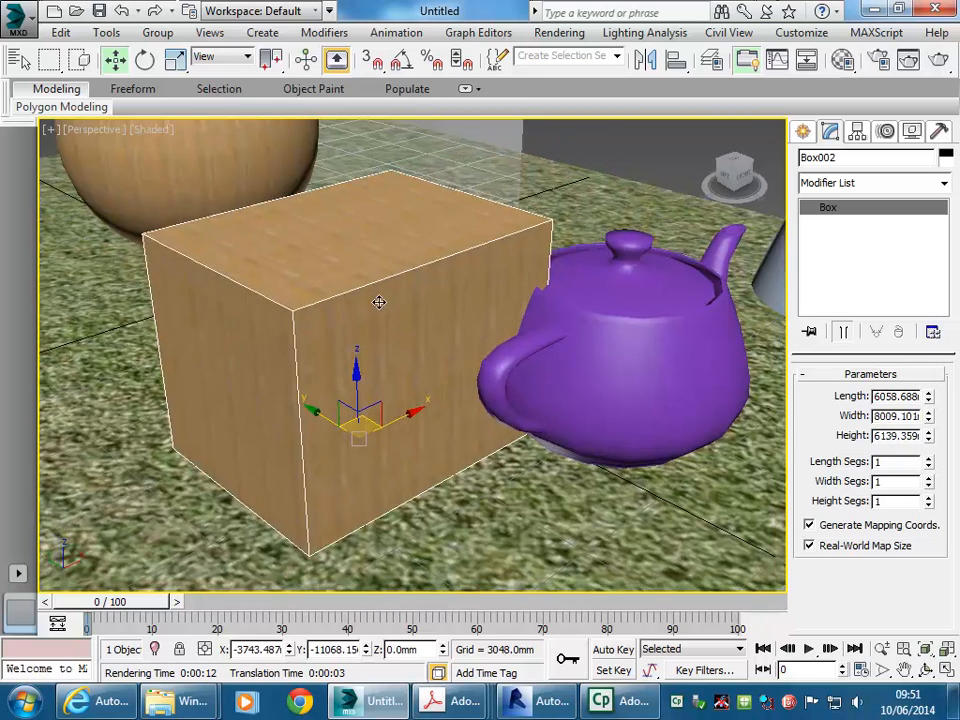
# Step: Enlarge the grass ground plane to about 50796 mm long and 45300 mm wide, and clear the selection
pyautogui.scroll(-5, 385, 310)
pyautogui.scroll(3, 350, 400)
pyautogui.click(223, 439)
pyautogui.scroll(-5, 268, 420)
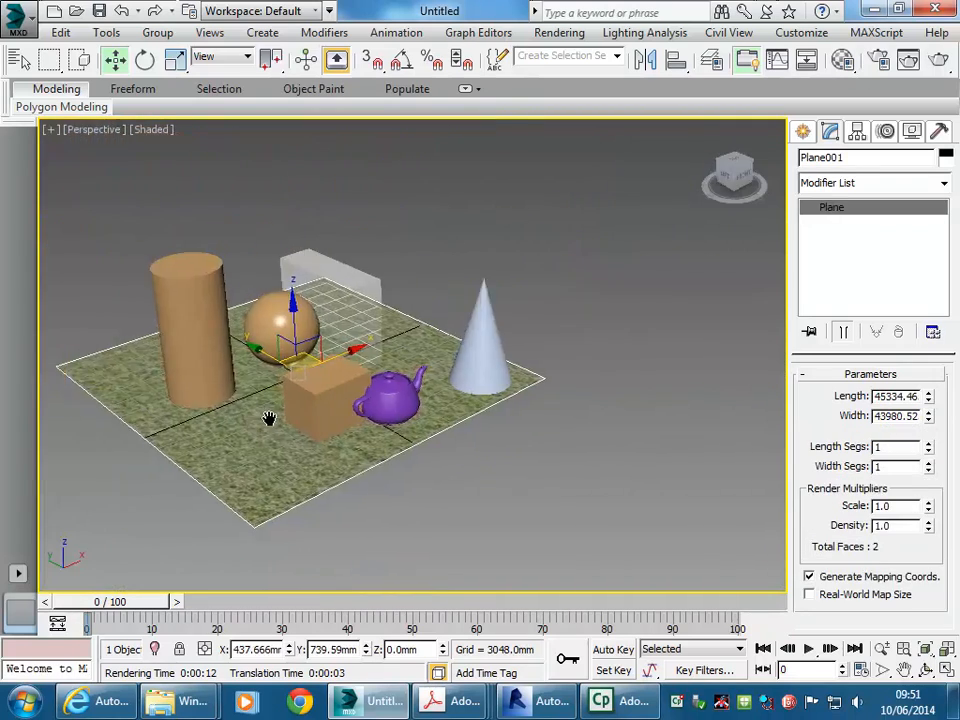
pyautogui.scroll(4, 274, 404)
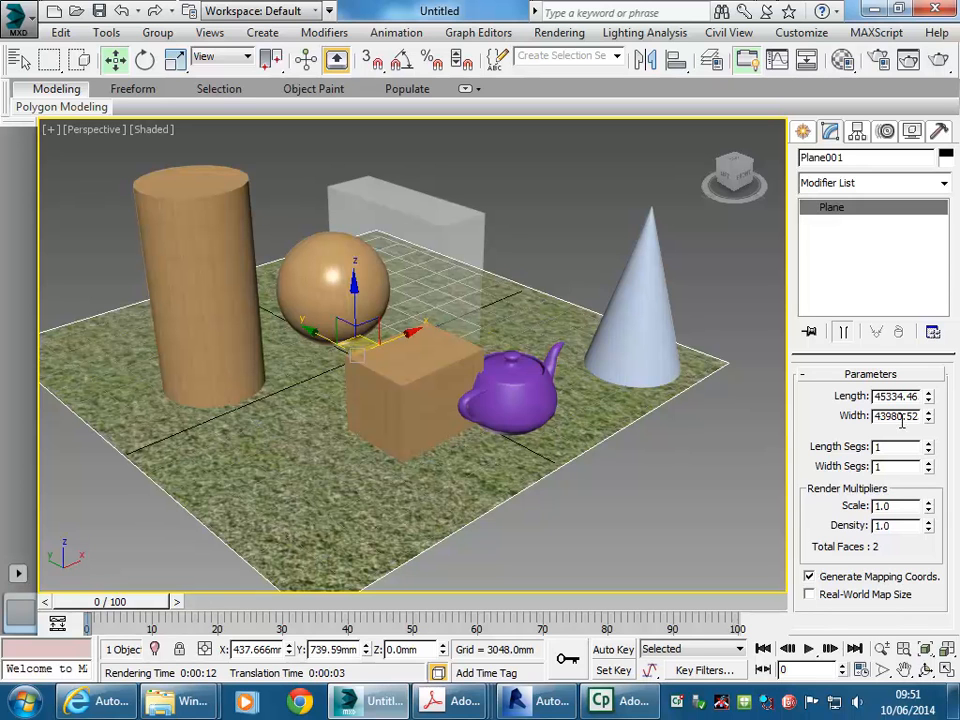
pyautogui.moveTo(929, 397)
pyautogui.mouseDown()
pyautogui.moveTo(930, 375)
pyautogui.moveTo(930, 390)
pyautogui.mouseUp()
pyautogui.moveTo(928, 416); pyautogui.dragTo(932, 400)
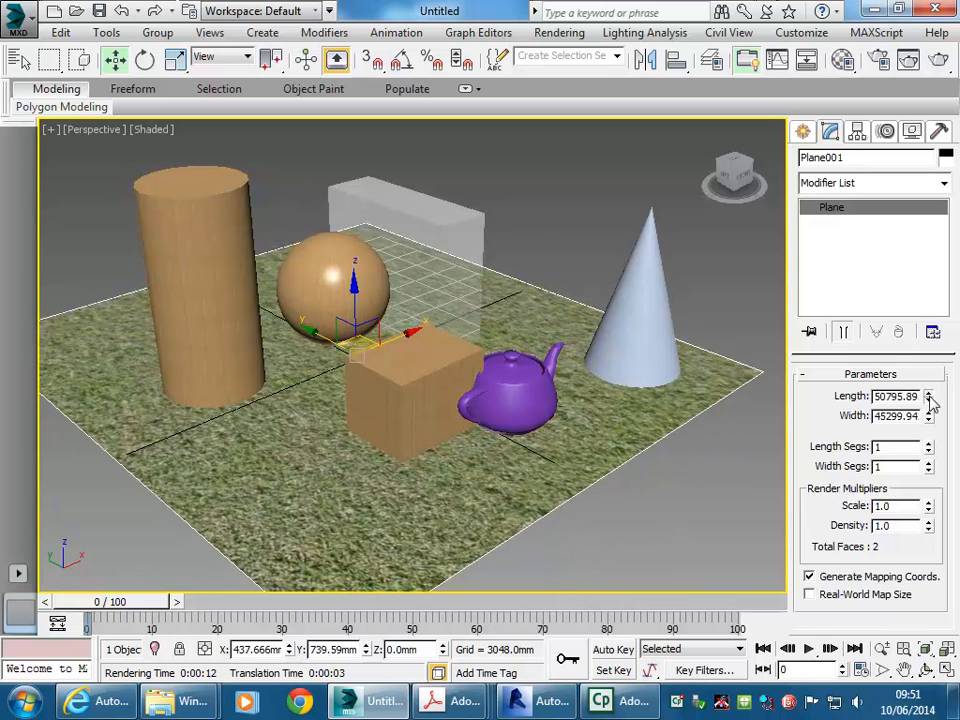
pyautogui.click(538, 246)
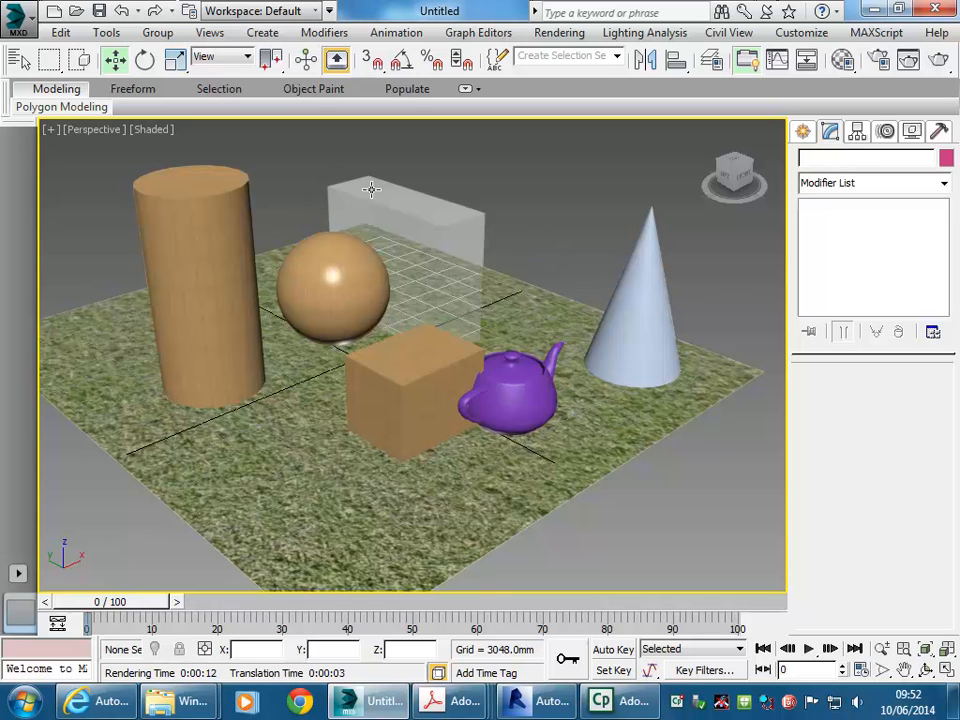
pyautogui.click(333, 248)
pyautogui.click(298, 204)
pyautogui.moveTo(297, 204); pyautogui.dragTo(313, 214, button='middle')
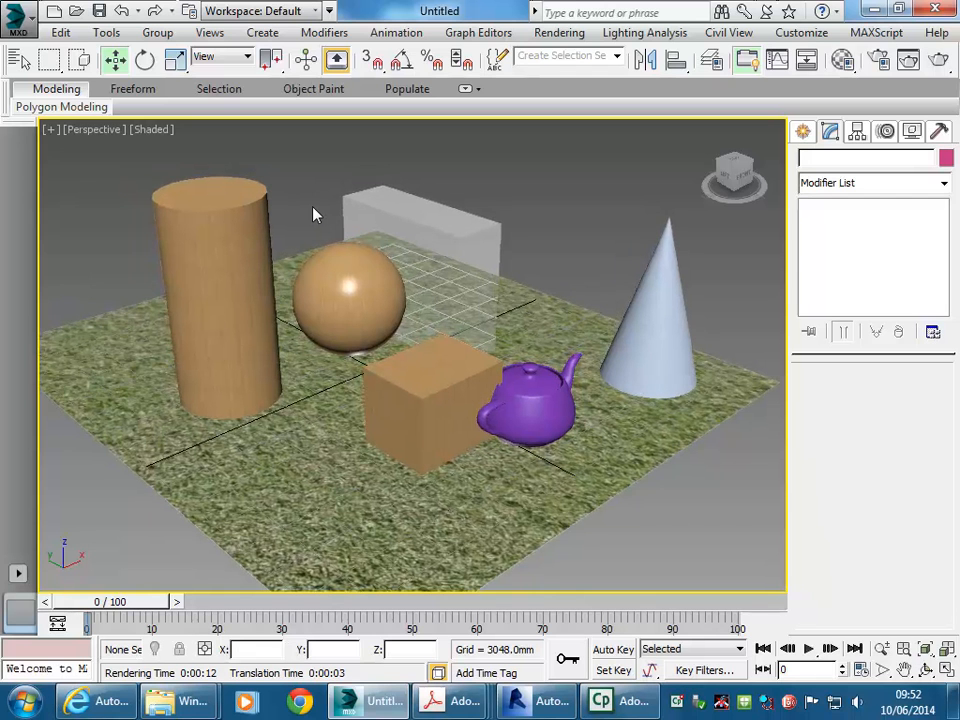
# Step: Open the recent file vanity.max without saving the current scene, and close the State Sets window
pyautogui.click(16, 19)
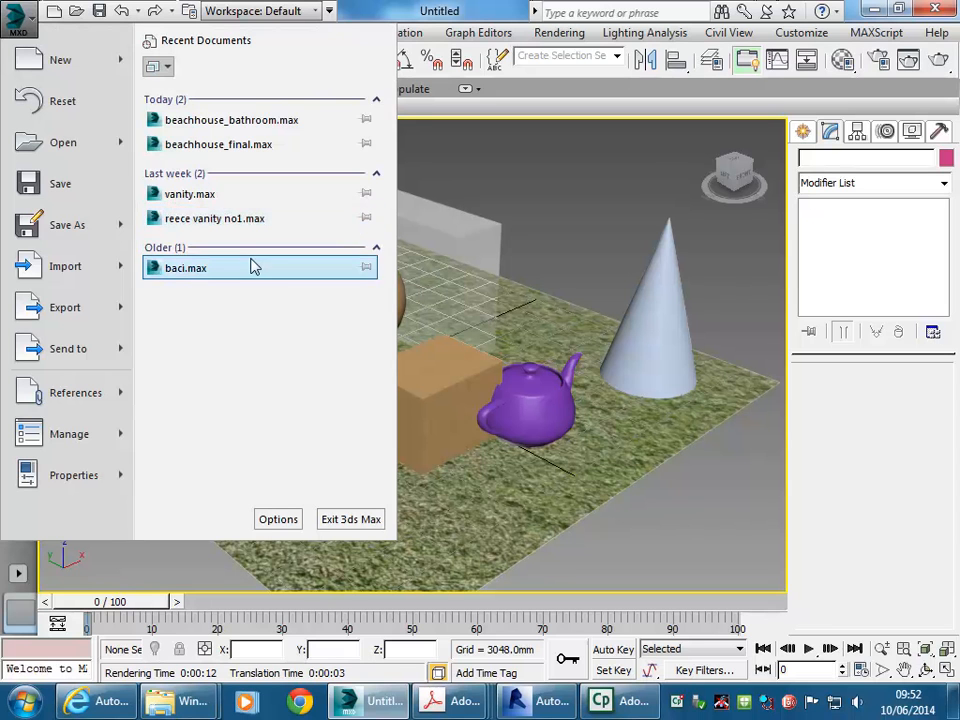
pyautogui.click(206, 193)
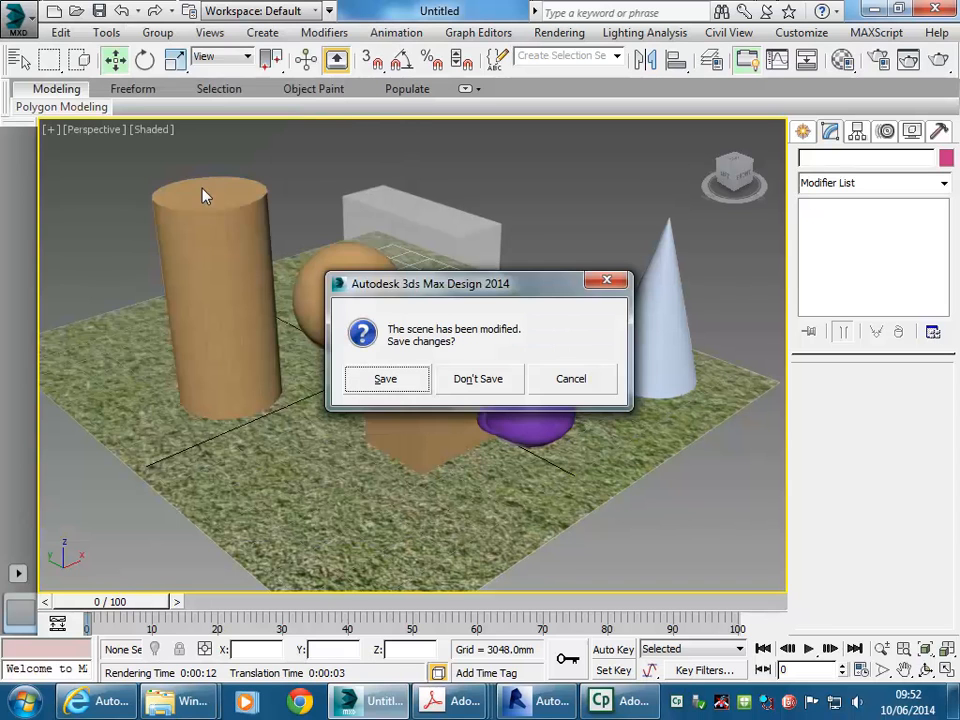
pyautogui.click(479, 381)
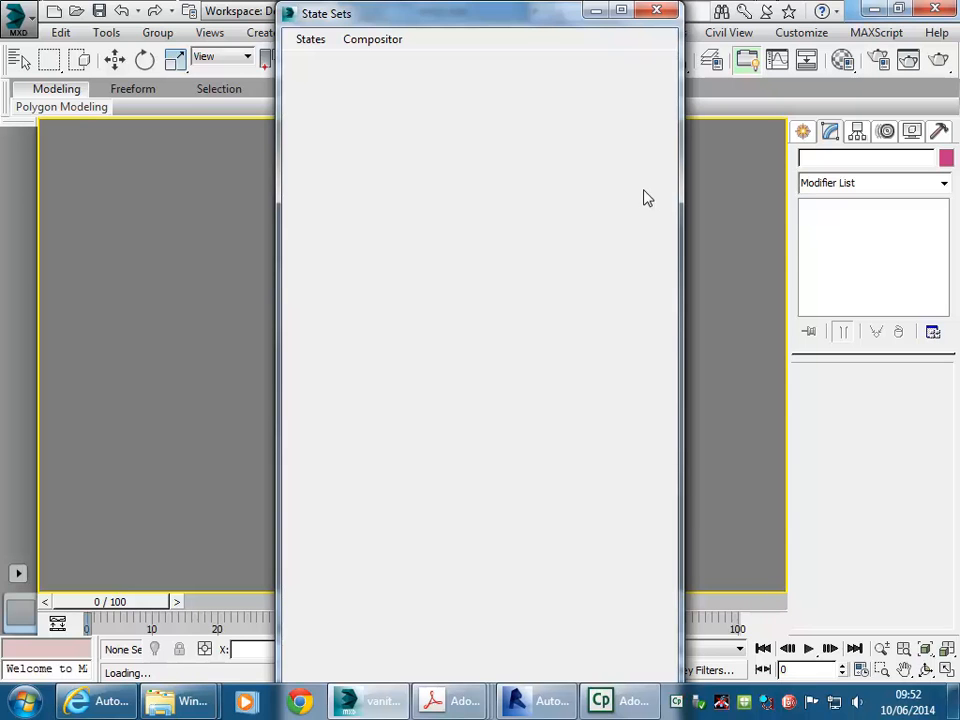
pyautogui.click(658, 11)
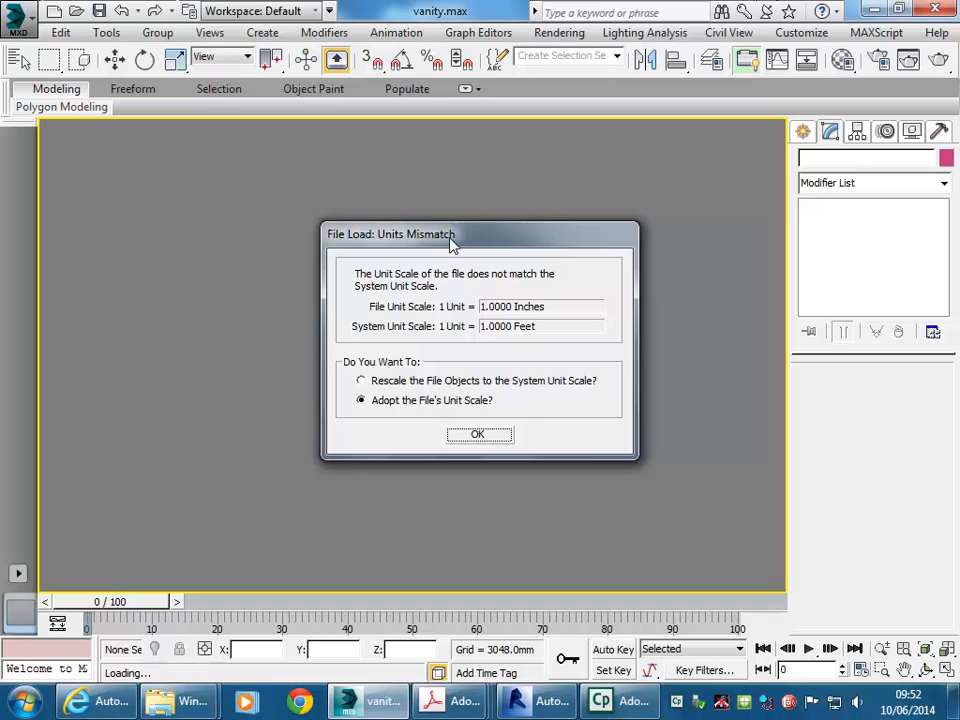
# Step: Resolve the file's units mismatch by rescaling the file objects to the system unit scale
pyautogui.moveTo(448, 236); pyautogui.dragTo(372, 204)
pyautogui.click(300, 352)
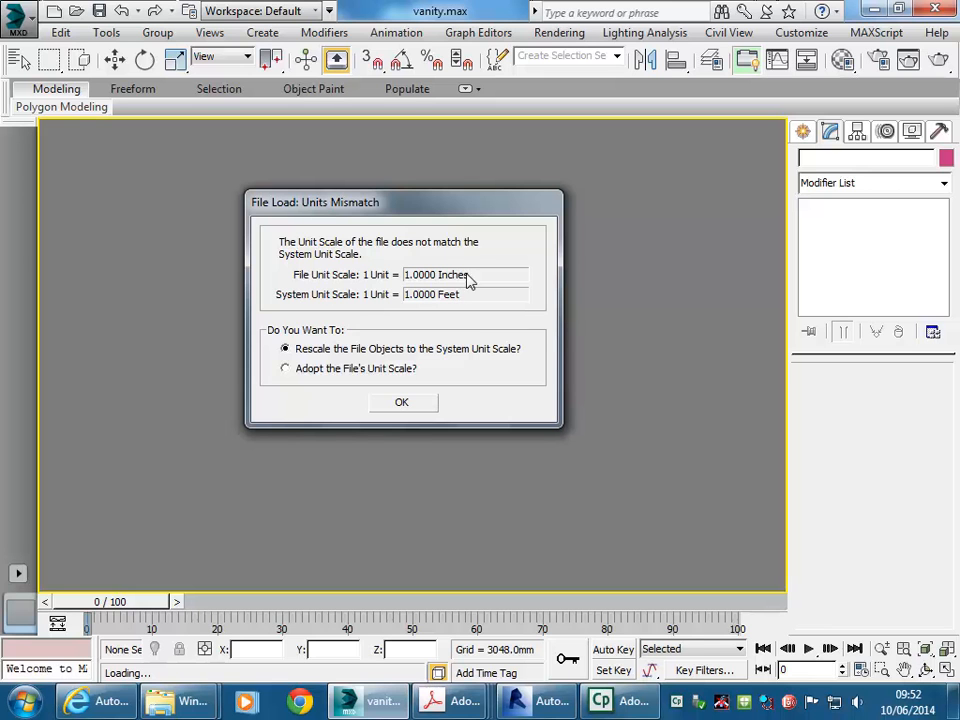
pyautogui.click(403, 403)
# Step: Examine the blue, red and pink vanity basins in the perspective view
pyautogui.scroll(5, 345, 392)
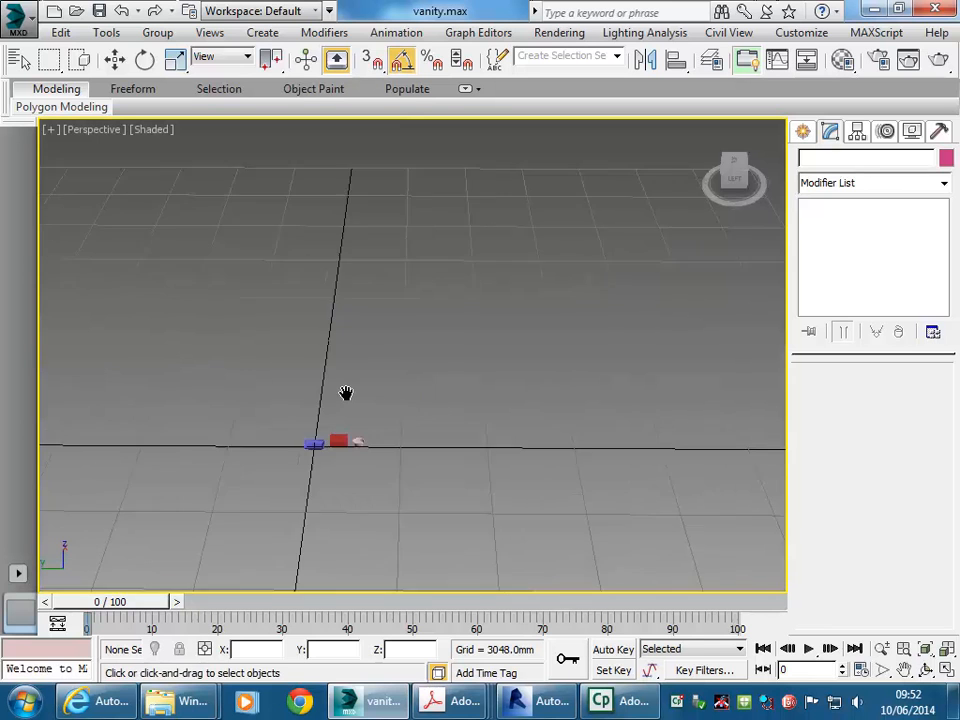
pyautogui.scroll(5, 370, 437)
pyautogui.scroll(-6, 371, 437)
pyautogui.scroll(4, 379, 394)
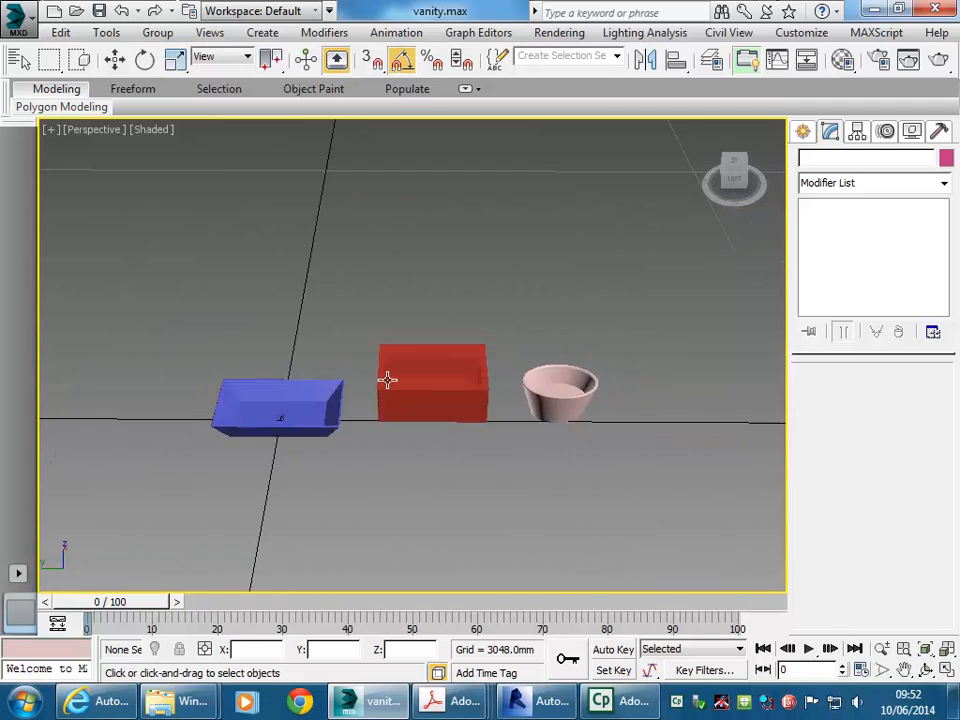
pyautogui.keyDown('alt'); pyautogui.moveTo(378, 417); pyautogui.dragTo(349, 396, button='middle'); pyautogui.keyUp('alt')
pyautogui.scroll(5, 358, 373)
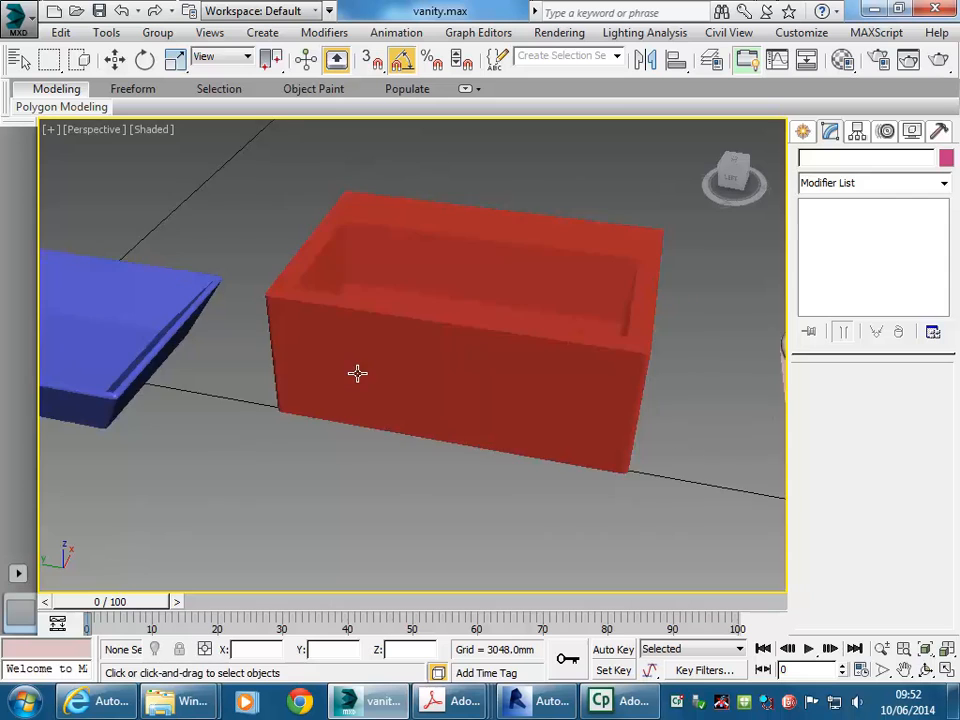
pyautogui.scroll(-5, 366, 378)
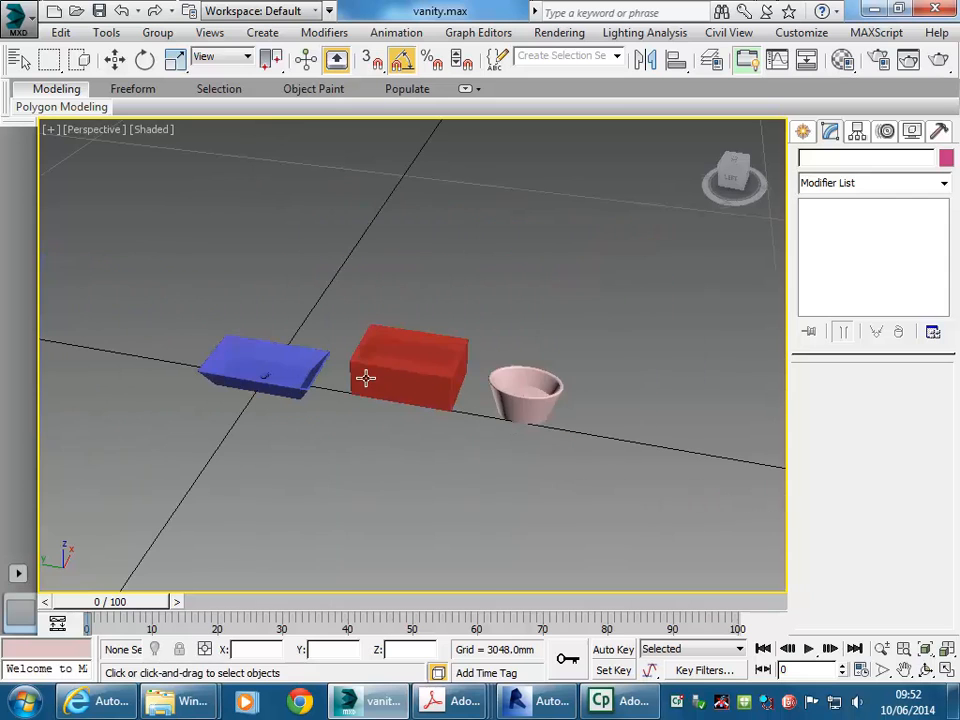
# Step: Switch to the four-viewport layout and frame the basins in the Top viewport
pyautogui.click(946, 670)
pyautogui.click(145, 254)
pyautogui.press('z')
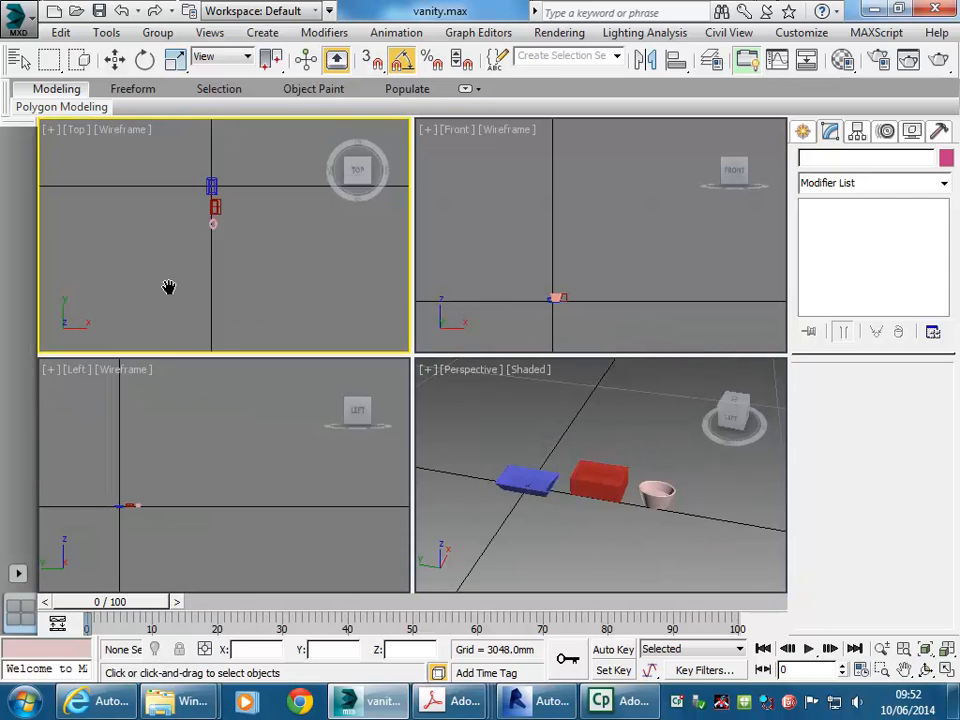
# Step: Draw a box about 2379 mm long and 97 mm thick beneath the three basins, then narrow its width to about 636 mm
pyautogui.click(803, 131)
pyautogui.moveTo(150, 274); pyautogui.dragTo(132, 267, button='middle')
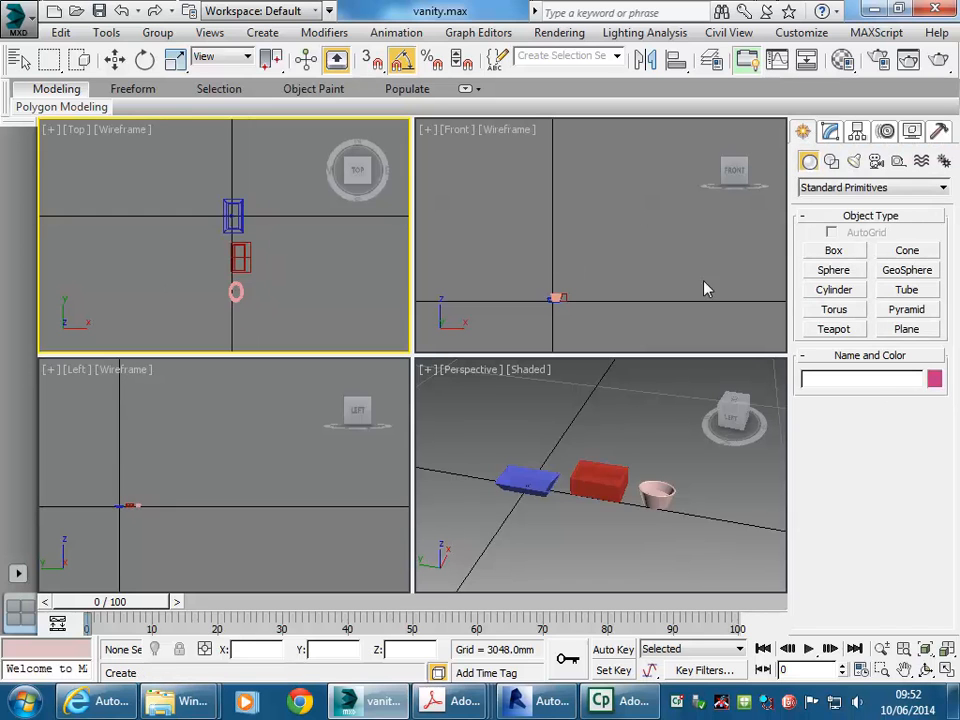
pyautogui.click(834, 251)
pyautogui.moveTo(213, 194); pyautogui.dragTo(263, 309)
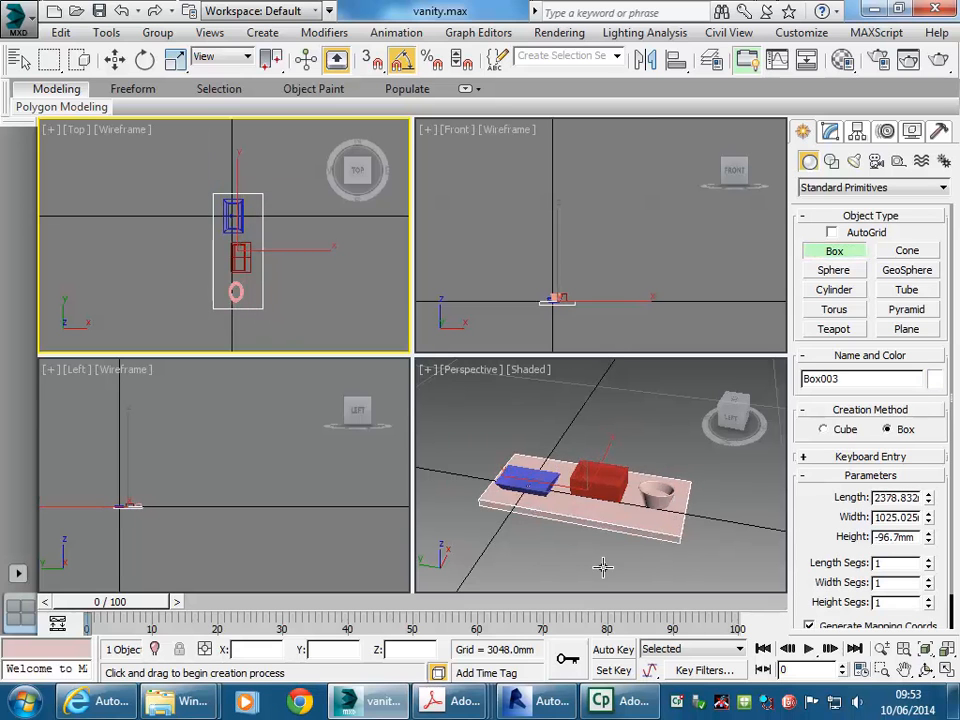
pyautogui.click(489, 555)
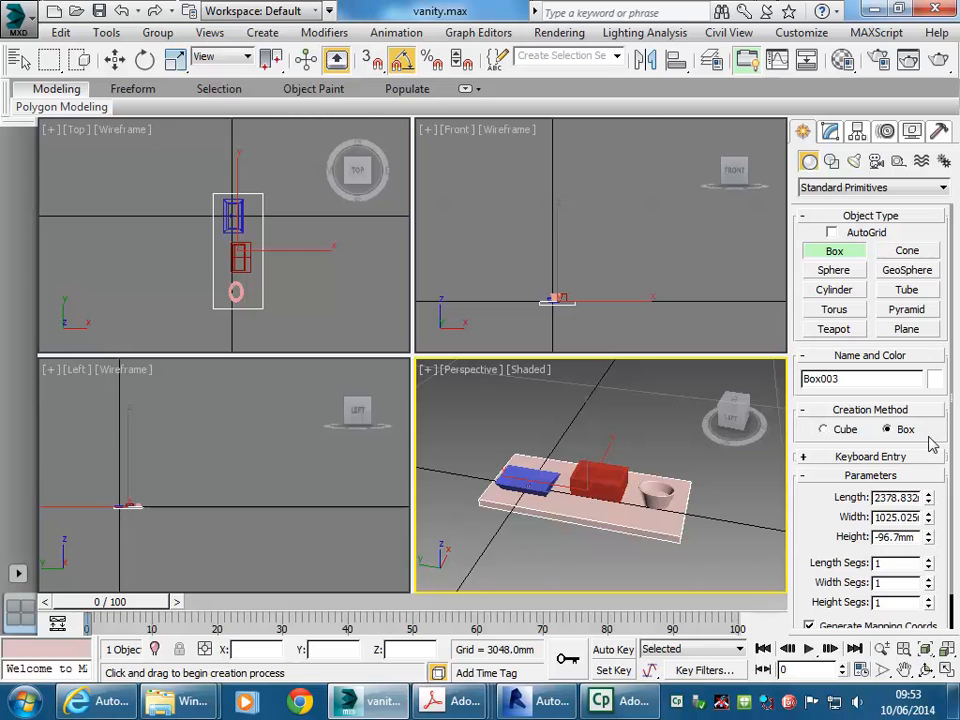
pyautogui.moveTo(930, 520); pyautogui.dragTo(927, 549)
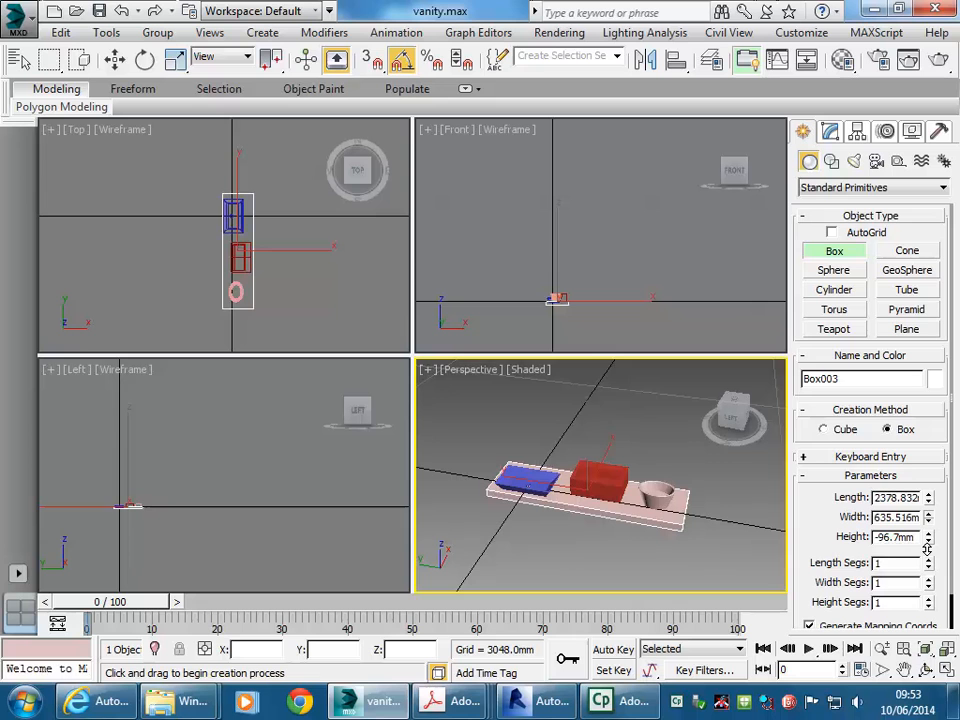
pyautogui.rightClick(182, 262)
pyautogui.rightClick(278, 267)
# Step: Move the red, blue and pink basins along X to centre them across the slab, the blue at about 138 mm and the pink at 127 mm
pyautogui.scroll(2, 235, 275)
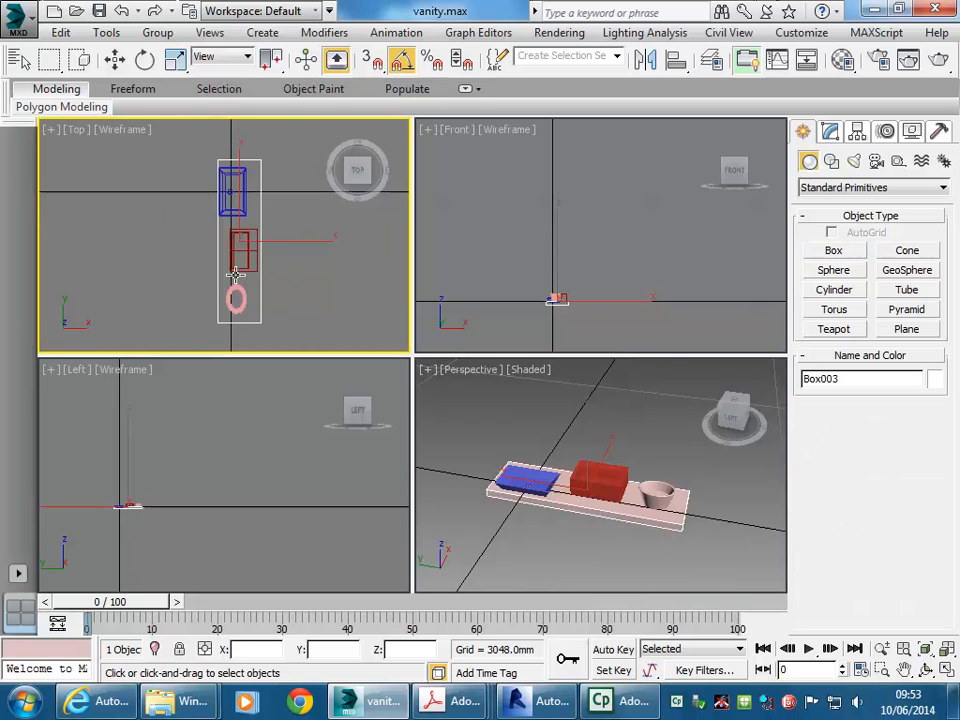
pyautogui.moveTo(235, 275); pyautogui.dragTo(215, 282, button='middle')
pyautogui.click(210, 254)
pyautogui.rightClick(250, 268)
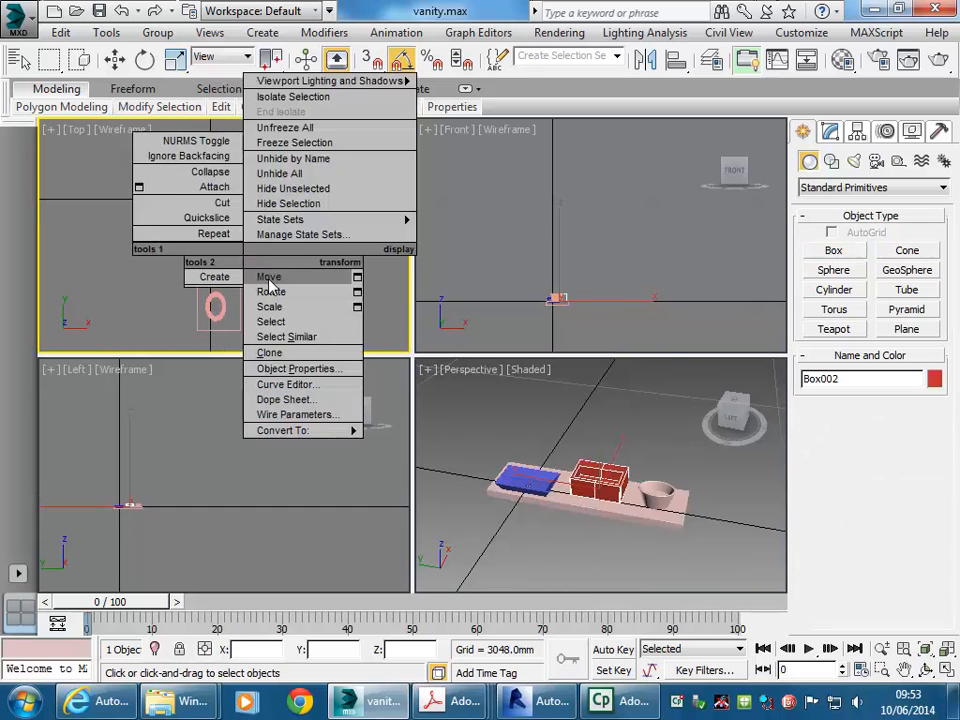
pyautogui.click(268, 278)
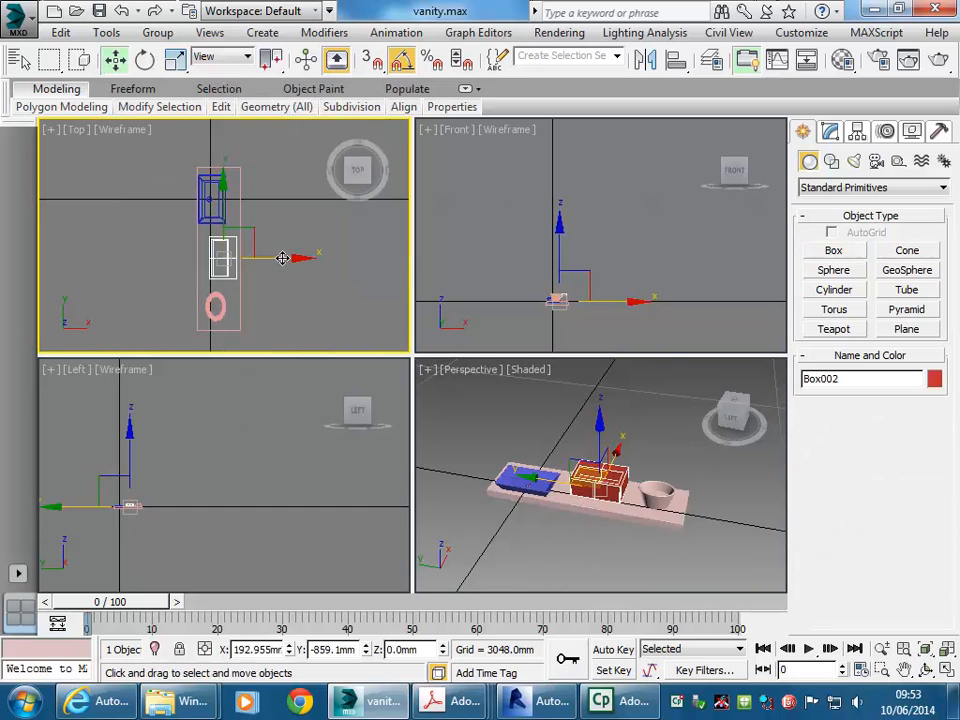
pyautogui.click(220, 218)
pyautogui.moveTo(266, 199); pyautogui.dragTo(273, 199)
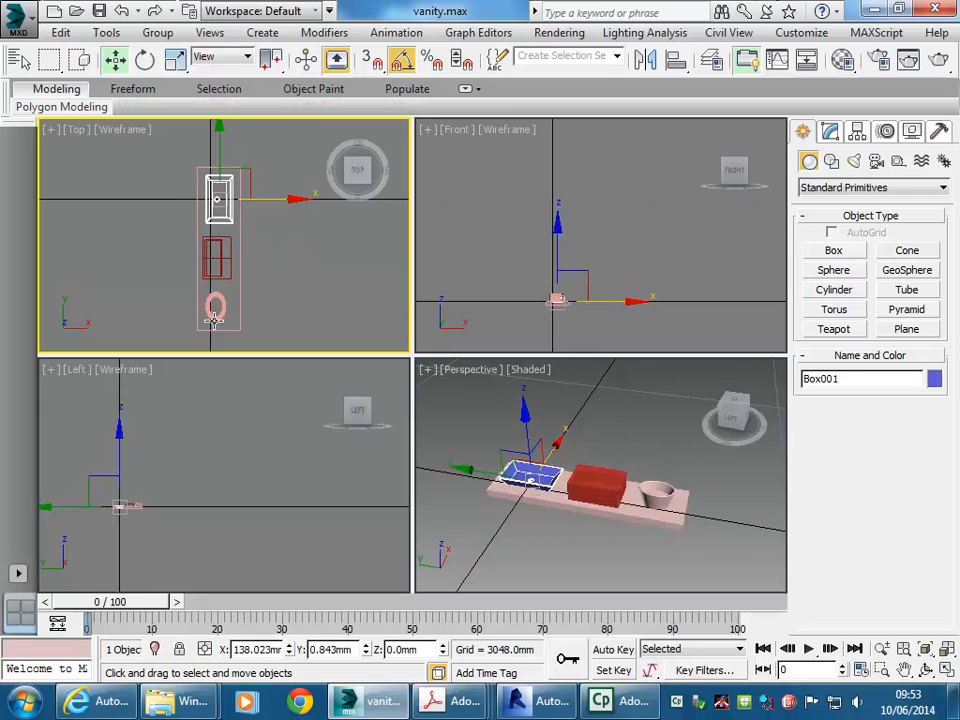
pyautogui.click(214, 306)
pyautogui.moveTo(251, 301); pyautogui.dragTo(265, 309)
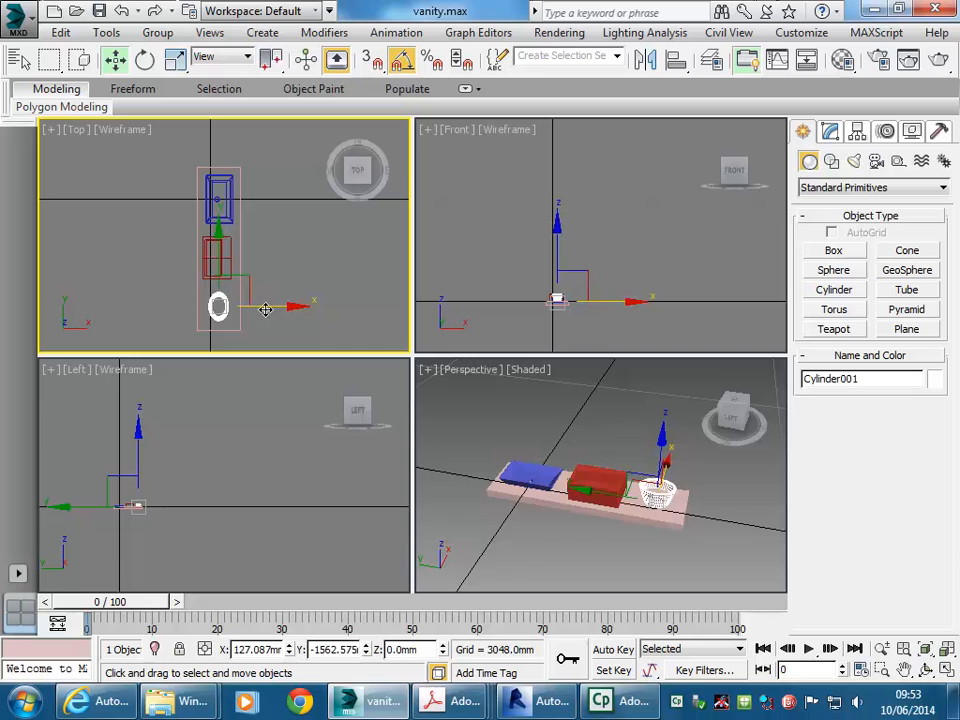
# Step: Select the slab, maximize the perspective view looking up at its underside, and reduce its thickness to about 74 mm
pyautogui.click(553, 551)
pyautogui.scroll(5, 555, 506)
pyautogui.scroll(-6, 579, 508)
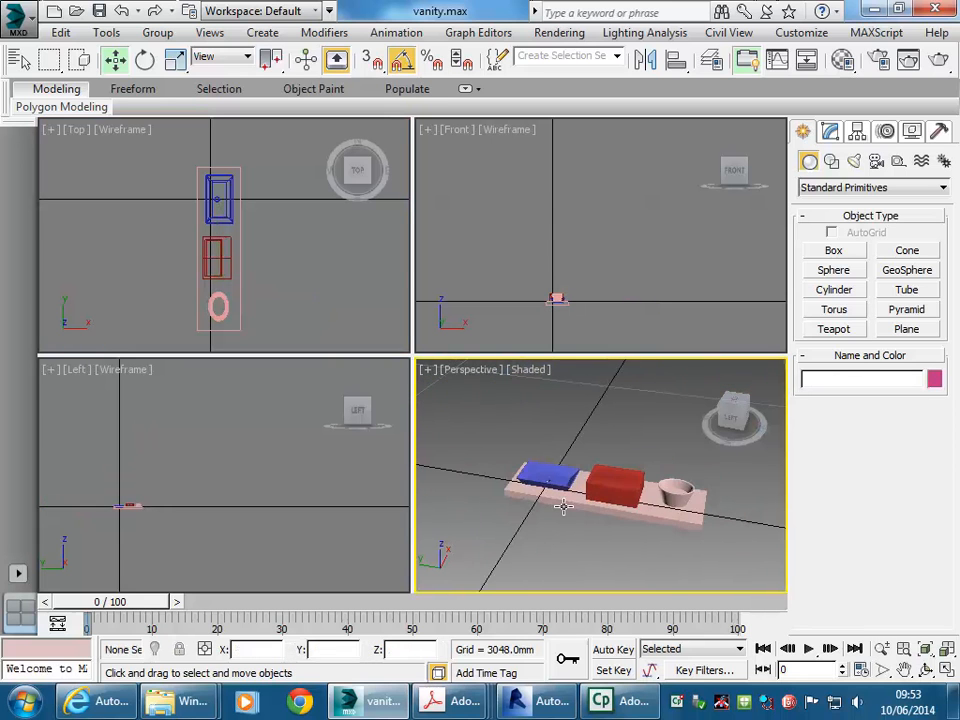
pyautogui.click(563, 506)
pyautogui.keyDown('alt'); pyautogui.moveTo(559, 544); pyautogui.dragTo(497, 433, button='middle'); pyautogui.keyUp('alt')
pyautogui.hotkey('alt', 'w')
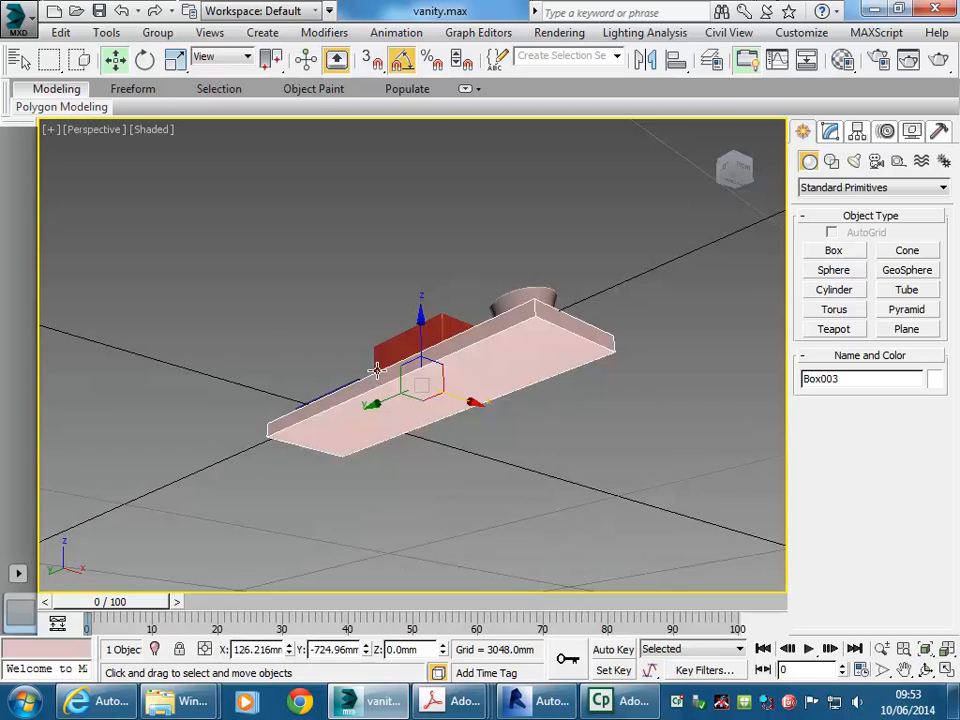
pyautogui.click(830, 131)
pyautogui.moveTo(930, 440)
pyautogui.mouseDown()
pyautogui.moveTo(930, 458)
pyautogui.moveTo(925, 424)
pyautogui.mouseUp()
# Step: Enable AutoGrid for drawing on the slab's underside and switch from Box to the ChamferBox extended primitive
pyautogui.click(808, 133)
pyautogui.click(830, 251)
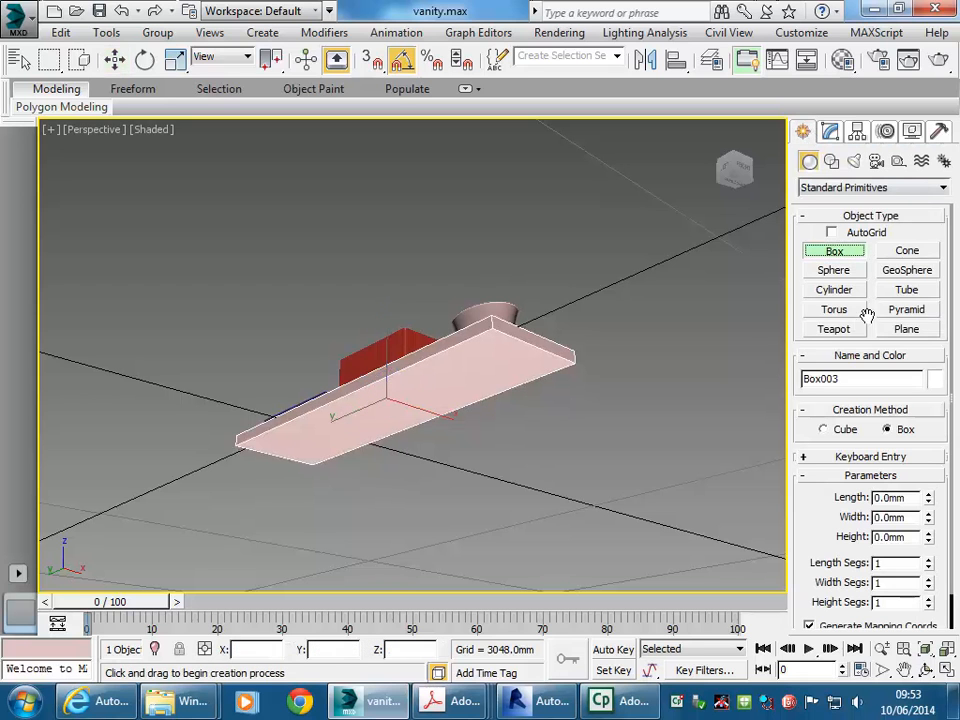
pyautogui.click(831, 233)
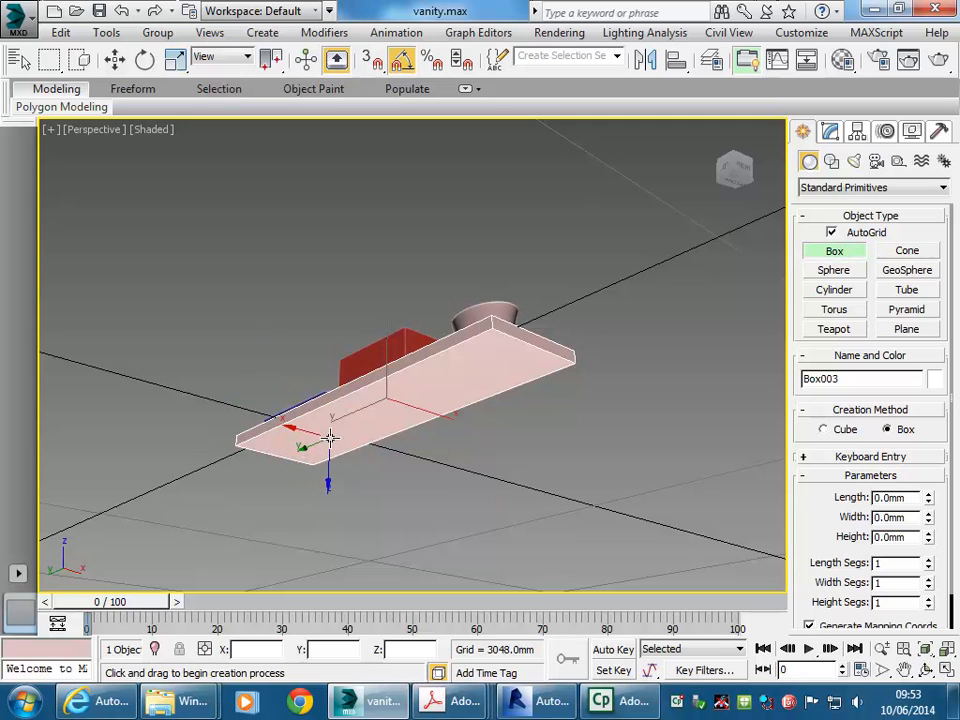
pyautogui.moveTo(332, 437); pyautogui.dragTo(345, 405, button='middle')
pyautogui.scroll(1, 59, 382)
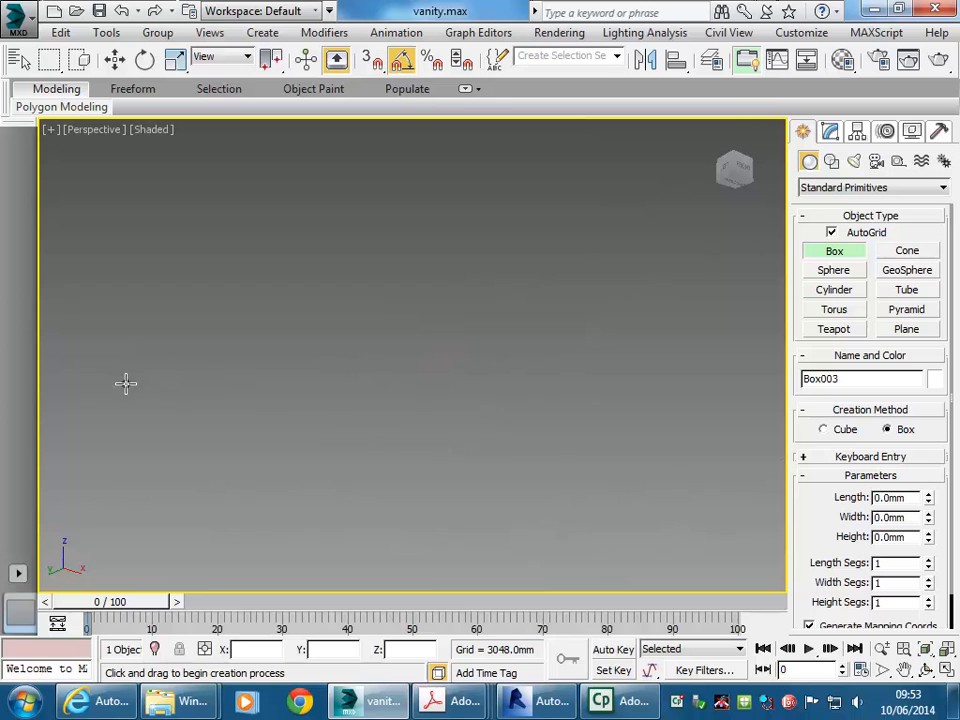
pyautogui.scroll(-2, 298, 401)
pyautogui.moveTo(386, 409); pyautogui.dragTo(287, 407, button='middle')
pyautogui.scroll(6, 293, 425)
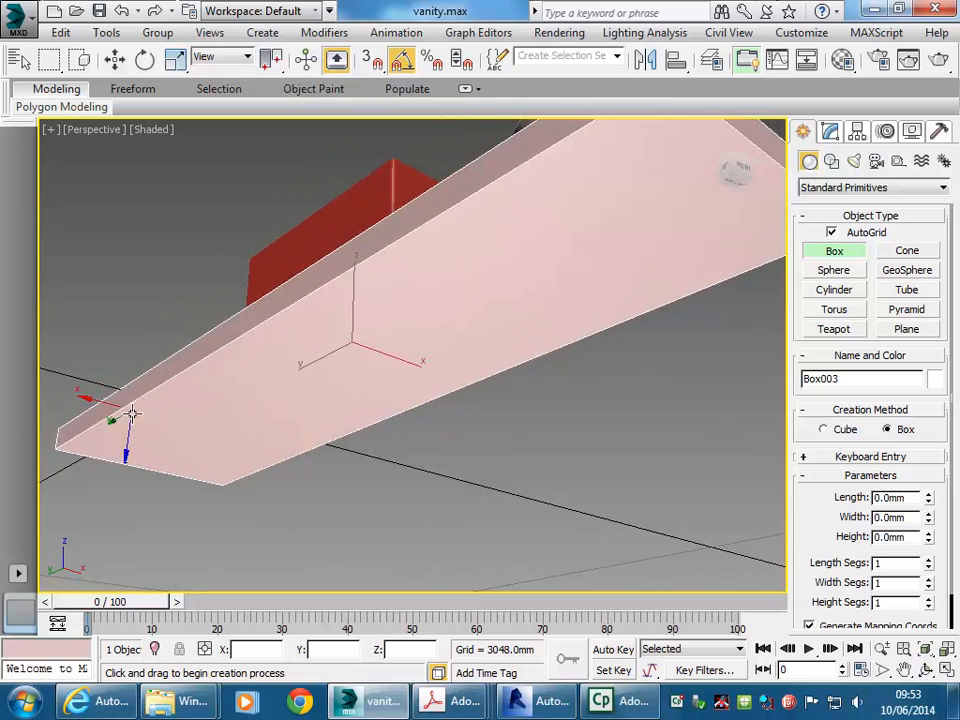
pyautogui.press('w')
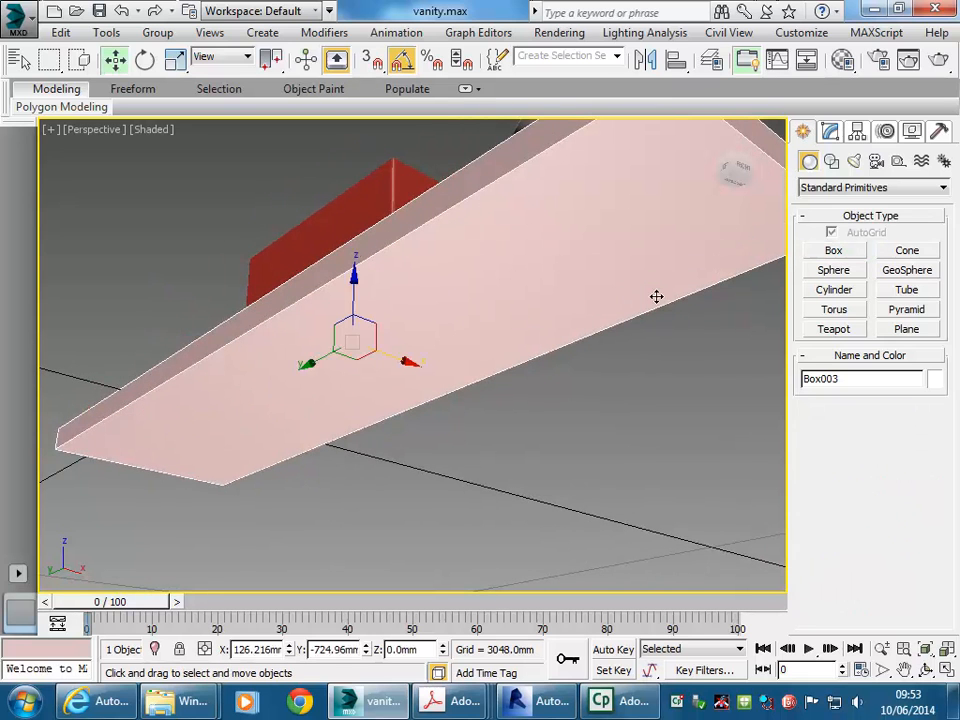
pyautogui.click(832, 190)
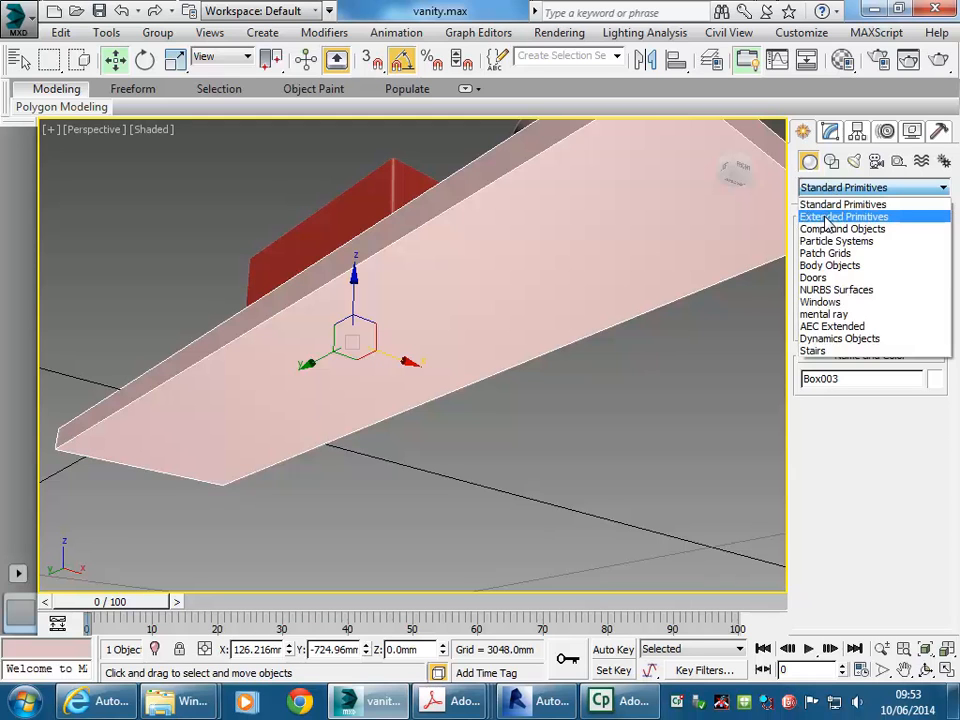
pyautogui.click(827, 217)
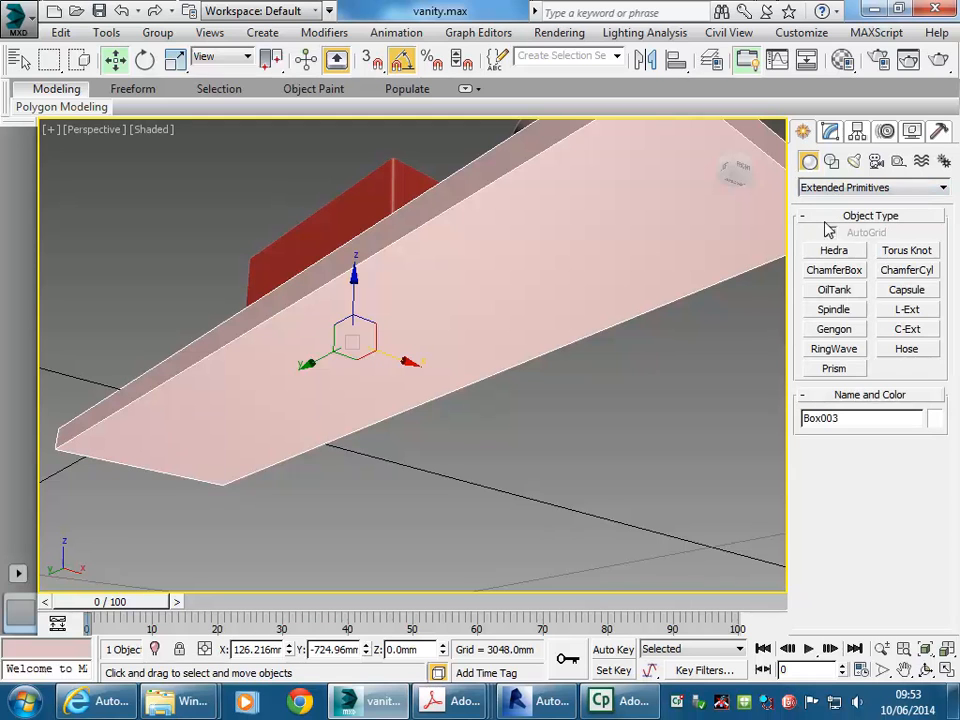
pyautogui.click(835, 272)
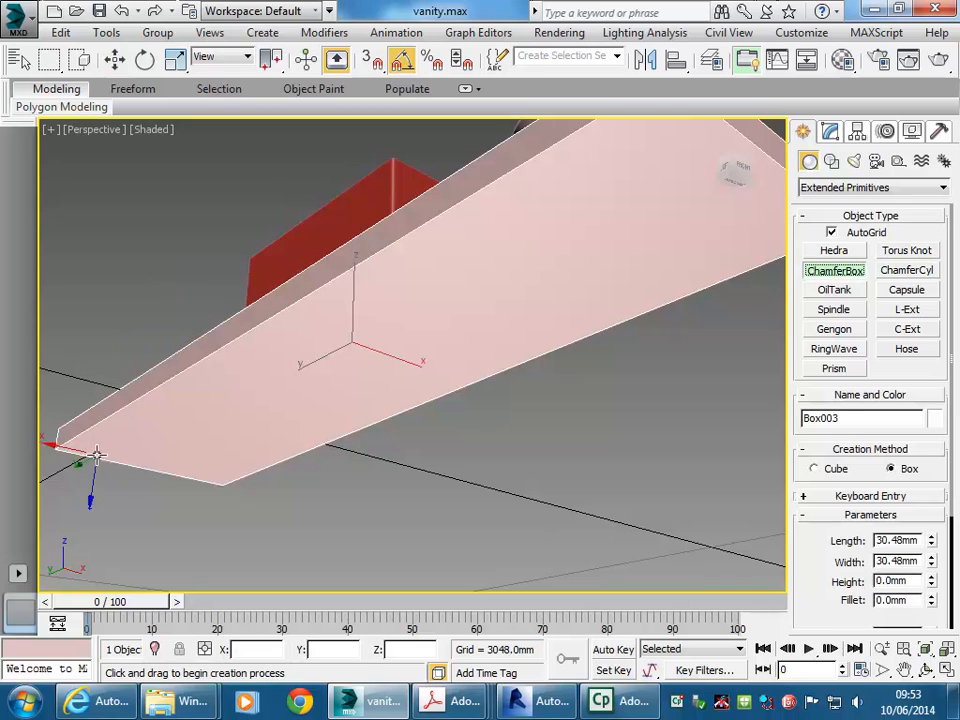
pyautogui.moveTo(88, 440); pyautogui.dragTo(118, 438)
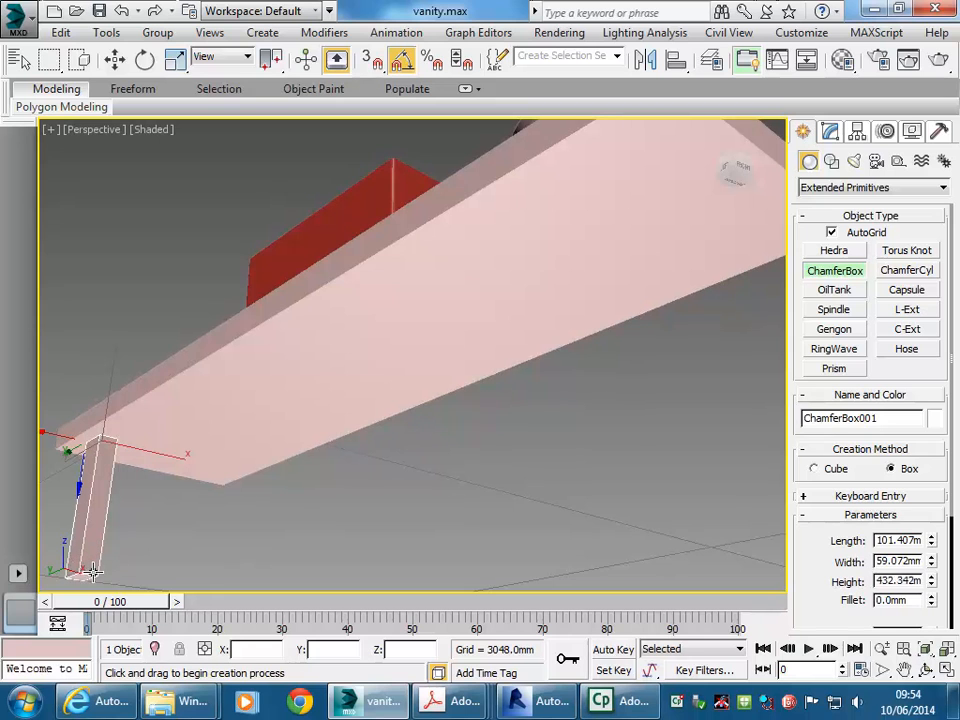
pyautogui.click(82, 573)
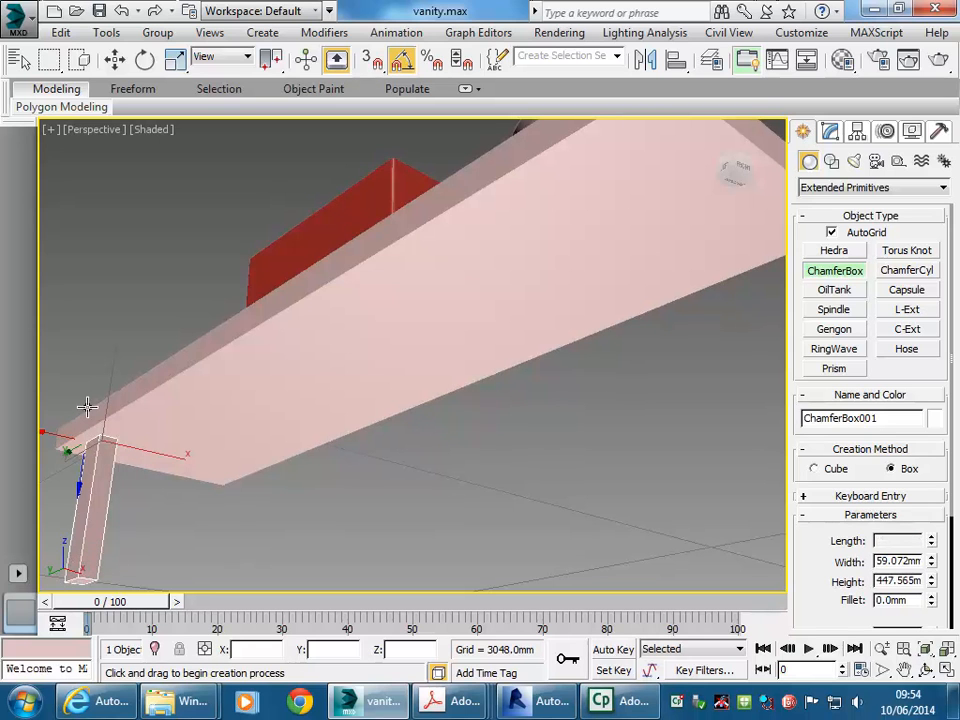
pyautogui.rightClick(87, 402)
# Step: Draw a ChamferBox leg about 113 x 58 mm and 412 mm high under the slab's corner, with a fillet of about 4.7 mm
pyautogui.moveTo(67, 447); pyautogui.dragTo(111, 439)
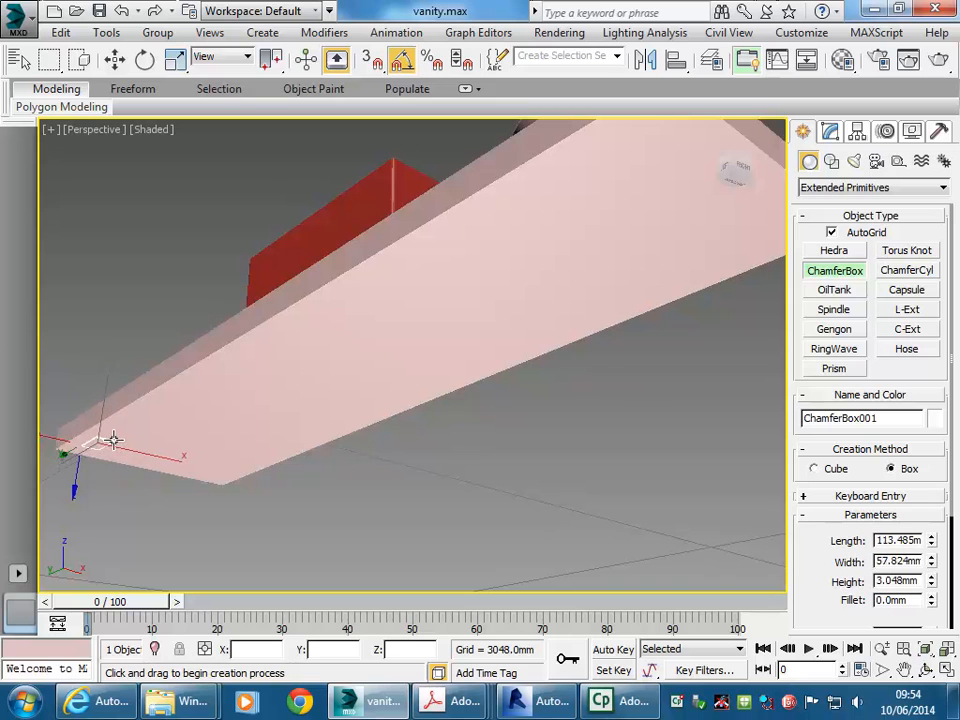
pyautogui.click(90, 570)
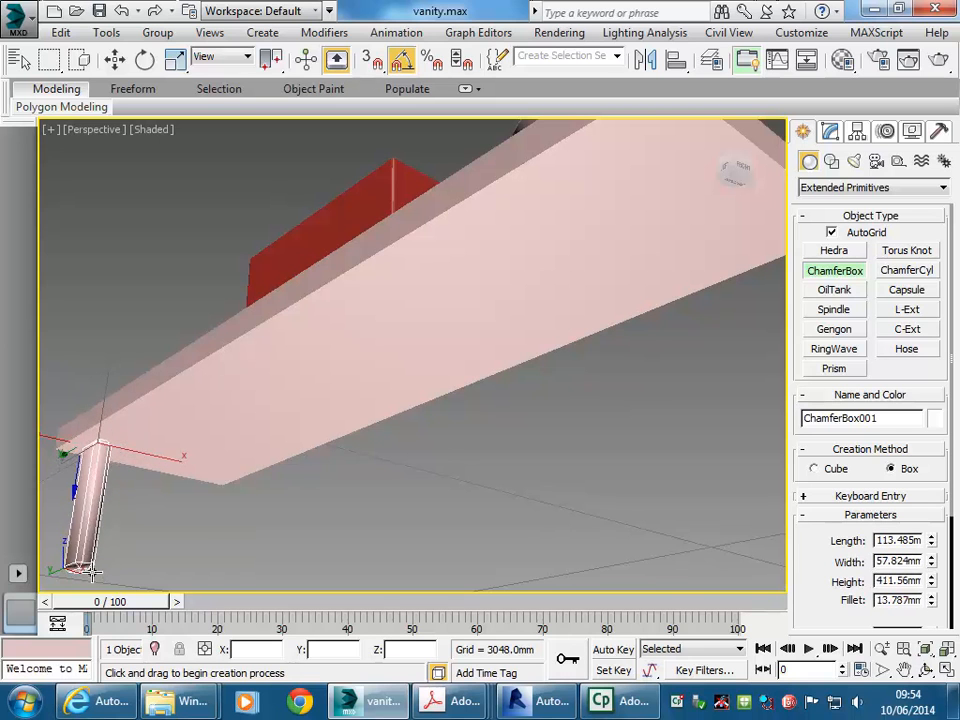
pyautogui.click(90, 570)
pyautogui.press('w')
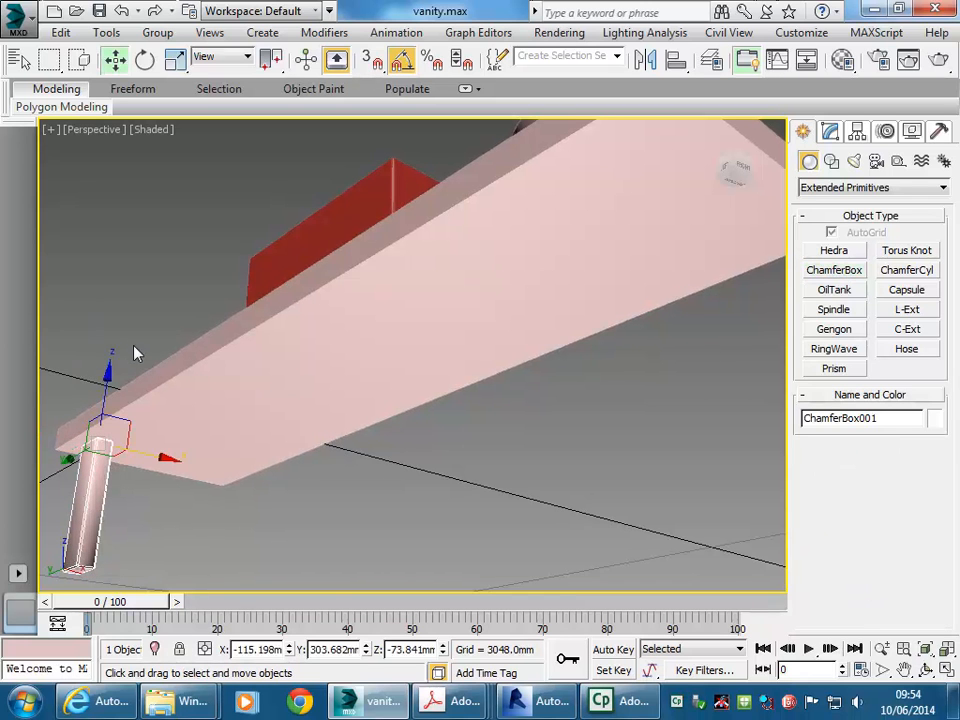
# Step: Slim the leg to about 30 mm long and 36 mm wide, and extend its height to about 613 mm
pyautogui.keyDown('alt'); pyautogui.moveTo(135, 332); pyautogui.dragTo(229, 343, button='middle'); pyautogui.keyUp('alt')
pyautogui.rightClick(299, 418)
pyautogui.click(298, 462)
pyautogui.moveTo(421, 439); pyautogui.dragTo(375, 437, button='middle')
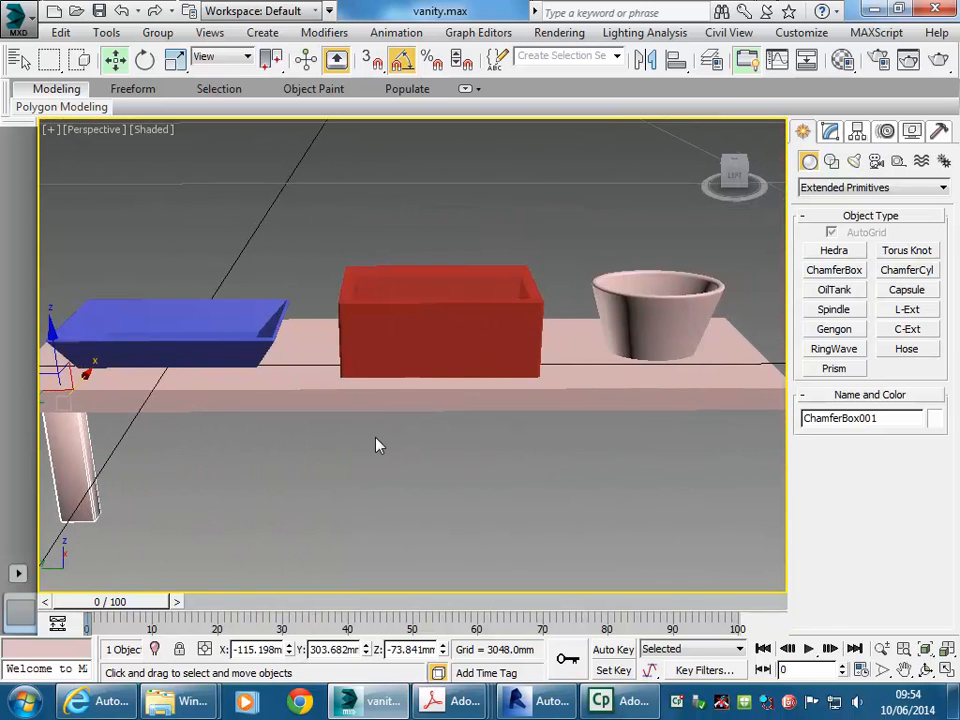
pyautogui.scroll(-5, 375, 445)
pyautogui.scroll(6, 289, 458)
pyautogui.scroll(-2, 289, 458)
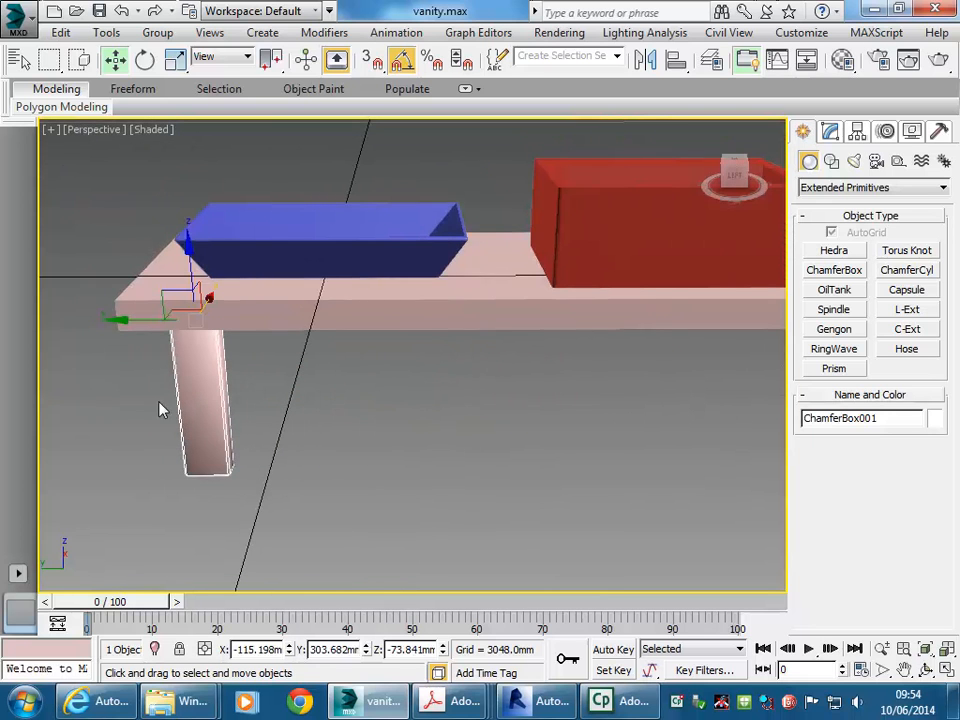
pyautogui.scroll(4, 169, 417)
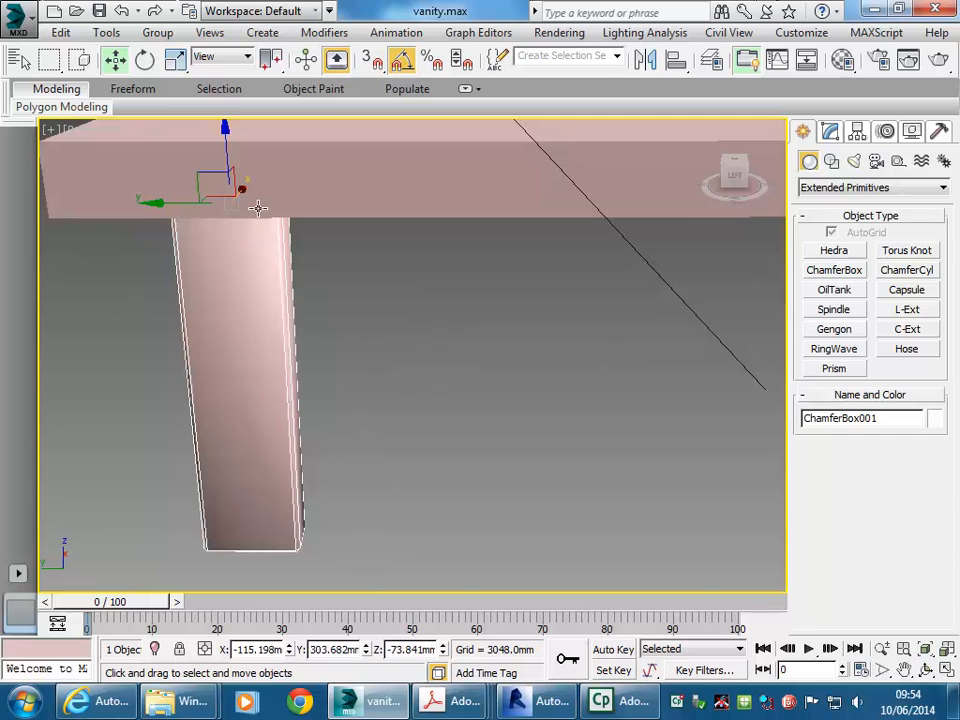
pyautogui.click(830, 131)
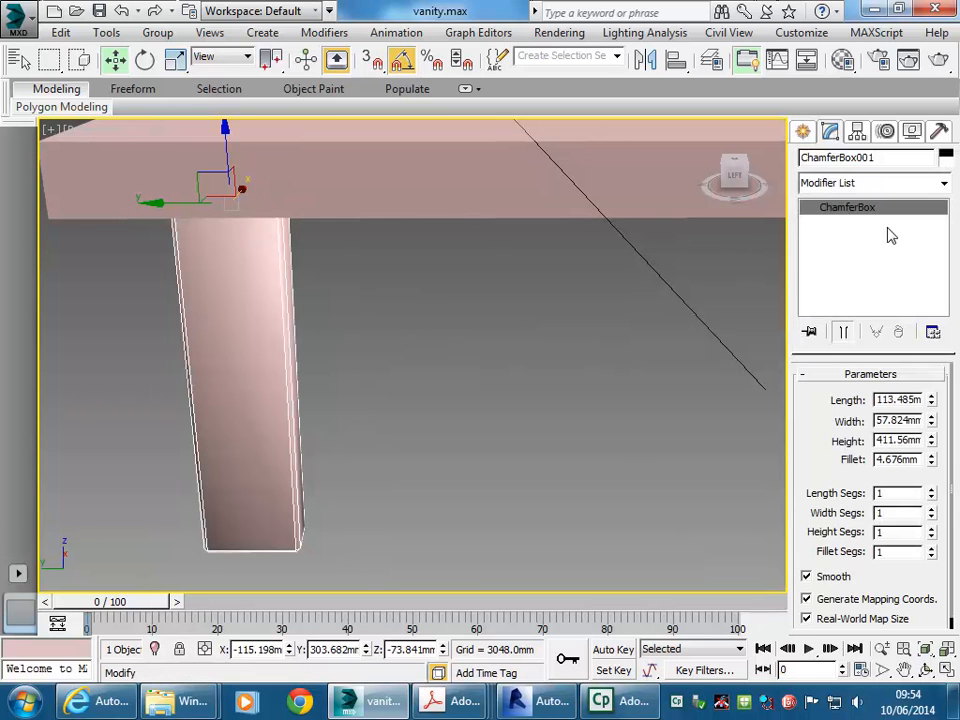
pyautogui.moveTo(933, 401); pyautogui.dragTo(933, 425)
# Step: Increase the leg's height to about 711 mm, judging it against the whole slab and basins
pyautogui.scroll(-5, 495, 425)
pyautogui.scroll(-5, 485, 427)
pyautogui.moveTo(485, 428); pyautogui.dragTo(346, 437, button='middle')
pyautogui.scroll(4, 410, 448)
pyautogui.scroll(5, 335, 466)
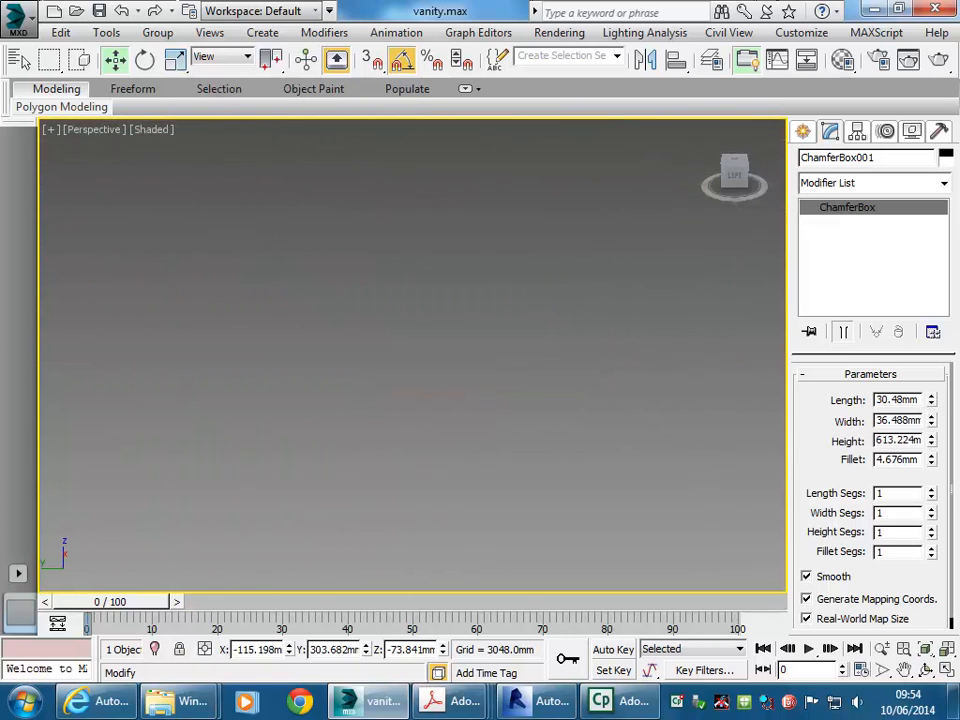
pyautogui.scroll(-4, 328, 465)
pyautogui.moveTo(183, 450); pyautogui.dragTo(269, 457, button='middle')
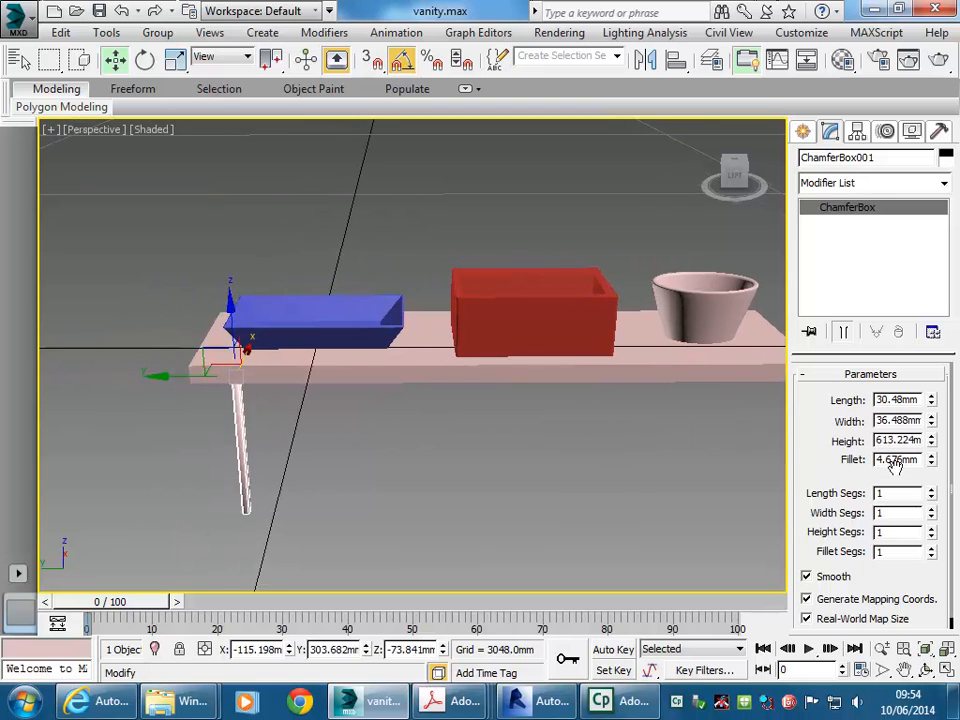
pyautogui.moveTo(932, 441); pyautogui.dragTo(929, 420)
# Step: Move the leg out to the slab's front corner beside the blue basin, at about X -151 mm, Y 426 mm
pyautogui.rightClick(224, 374)
pyautogui.click(212, 371)
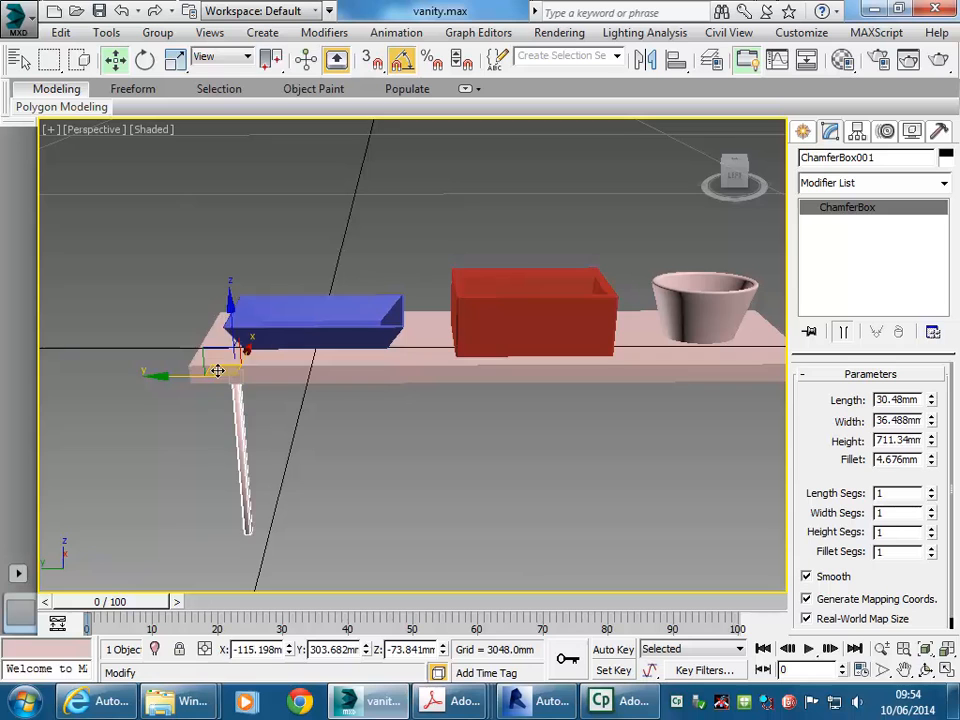
pyautogui.moveTo(214, 368); pyautogui.dragTo(403, 424)
# Step: Resize the corner leg to about 49 mm long, 52 mm wide and 775 mm high
pyautogui.moveTo(932, 400)
pyautogui.mouseDown()
pyautogui.moveTo(930, 388)
pyautogui.moveTo(932, 420)
pyautogui.moveTo(932, 410)
pyautogui.mouseUp()
pyautogui.moveTo(474, 487); pyautogui.dragTo(439, 474, button='middle')
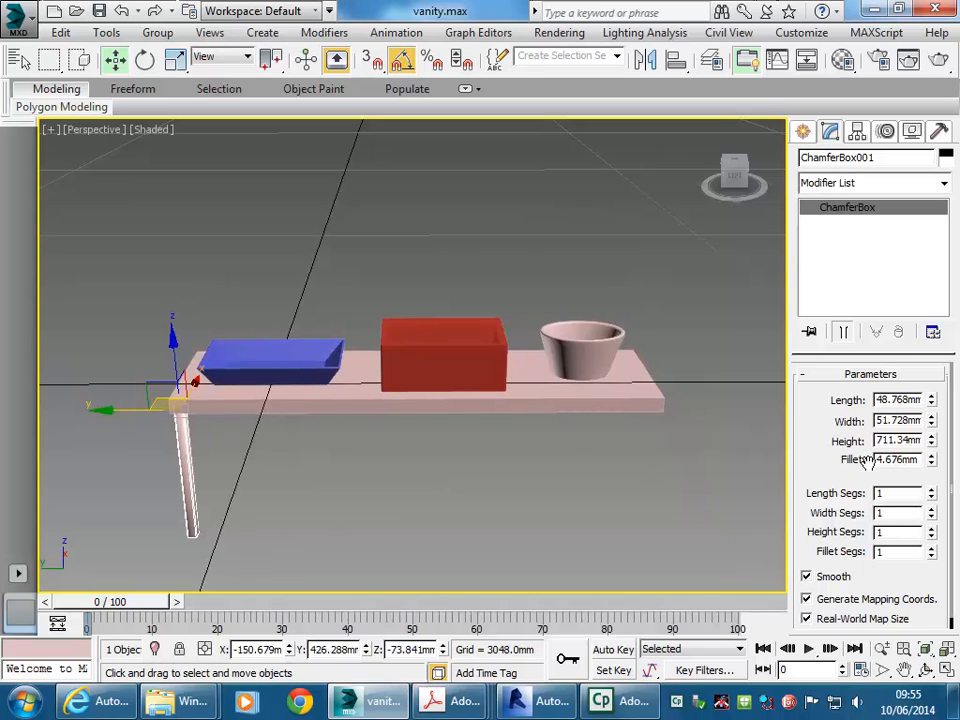
pyautogui.moveTo(933, 443); pyautogui.dragTo(932, 422)
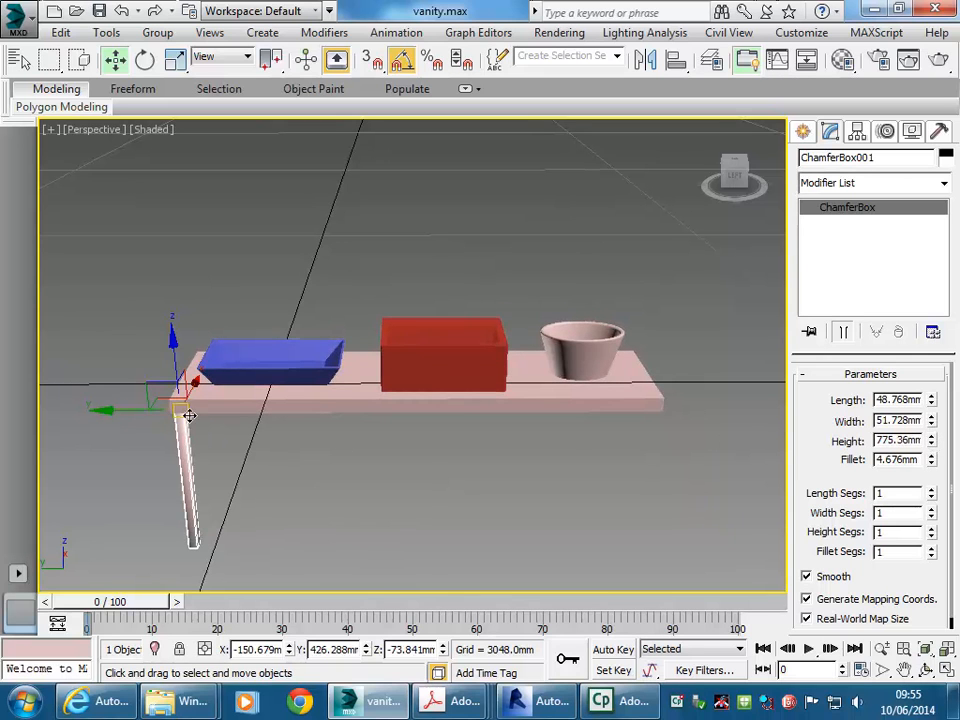
# Step: Clone the leg as one instance at the slab's opposite front corner, about Y -1865 mm, and raise the legs' height to about 814 mm
pyautogui.keyDown('shift'); pyautogui.moveTo(130, 411); pyautogui.dragTo(596, 411); pyautogui.keyUp('shift')
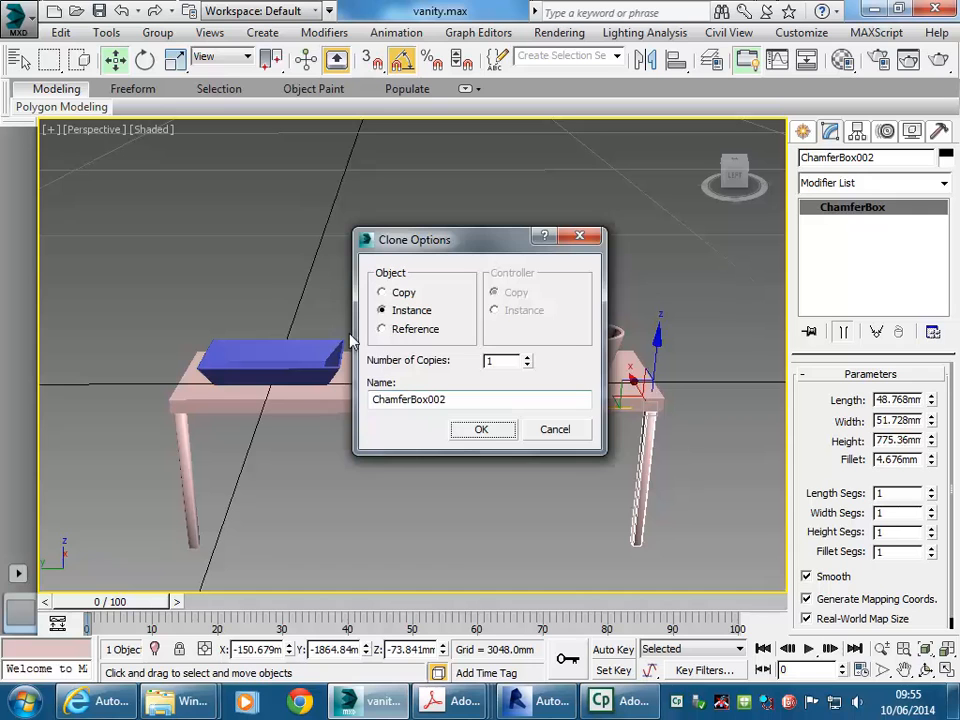
pyautogui.click(480, 430)
pyautogui.moveTo(932, 443)
pyautogui.mouseDown()
pyautogui.moveTo(930, 426)
pyautogui.moveTo(921, 430)
pyautogui.mouseUp()
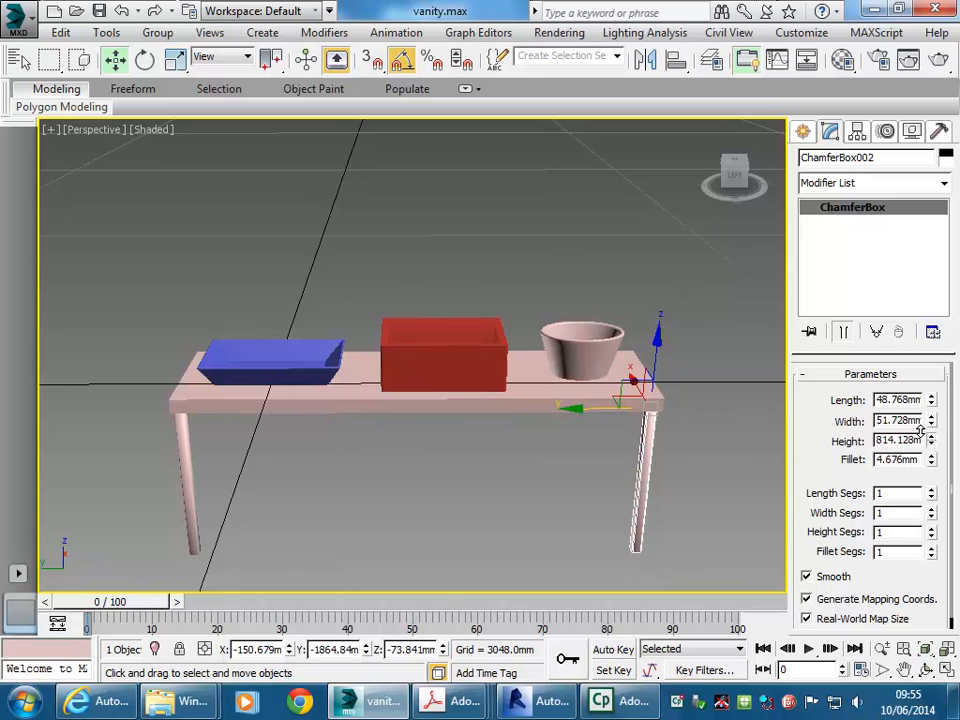
# Step: Clone both front legs together as one instance set and align the new pair under the slab's rear corners
pyautogui.keyDown('ctrl'); pyautogui.click(191, 474); pyautogui.keyUp('ctrl')
pyautogui.moveTo(440, 500)
pyautogui.keyDown('alt'); pyautogui.mouseDown(button='middle')
pyautogui.moveTo(435, 536)
pyautogui.moveTo(445, 496)
pyautogui.mouseUp(button='middle'); pyautogui.keyUp('alt')
pyautogui.keyDown('shift'); pyautogui.moveTo(436, 456); pyautogui.dragTo(486, 402); pyautogui.keyUp('shift')
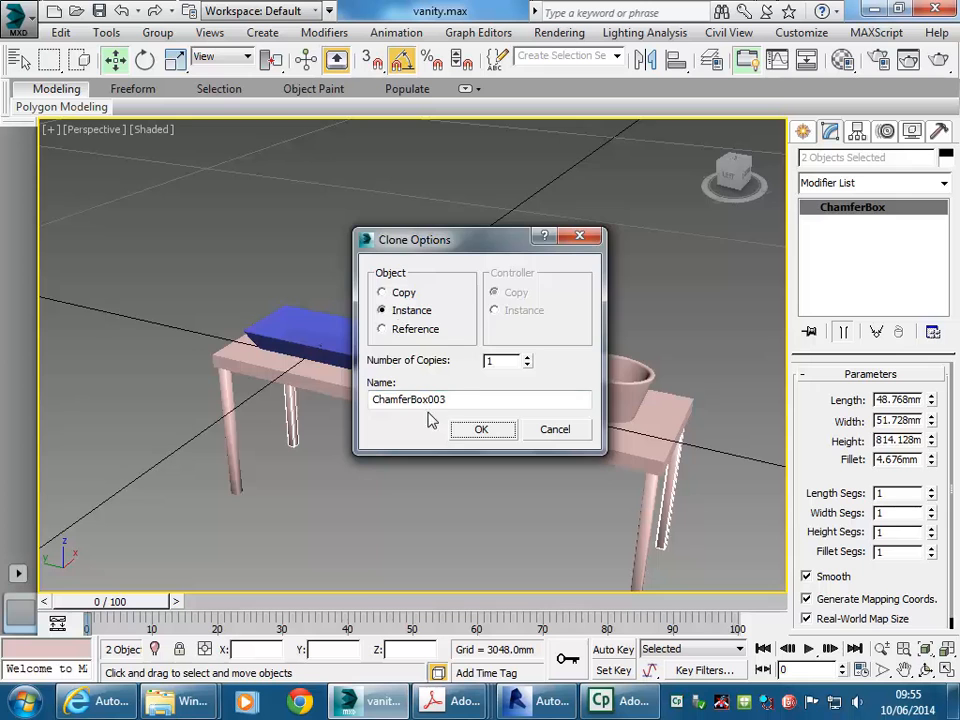
pyautogui.click(478, 431)
pyautogui.keyDown('alt'); pyautogui.moveTo(505, 543); pyautogui.dragTo(446, 527, button='middle'); pyautogui.keyUp('alt')
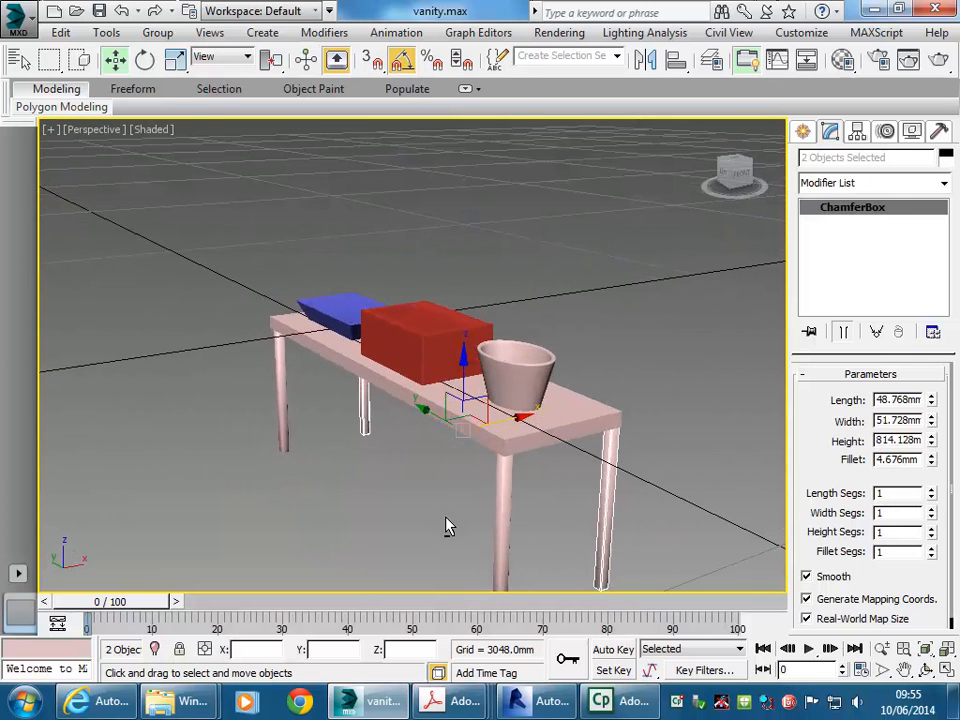
pyautogui.moveTo(509, 418); pyautogui.dragTo(505, 430)
pyautogui.keyDown('alt'); pyautogui.moveTo(505, 430); pyautogui.dragTo(555, 444, button='middle'); pyautogui.keyUp('alt')
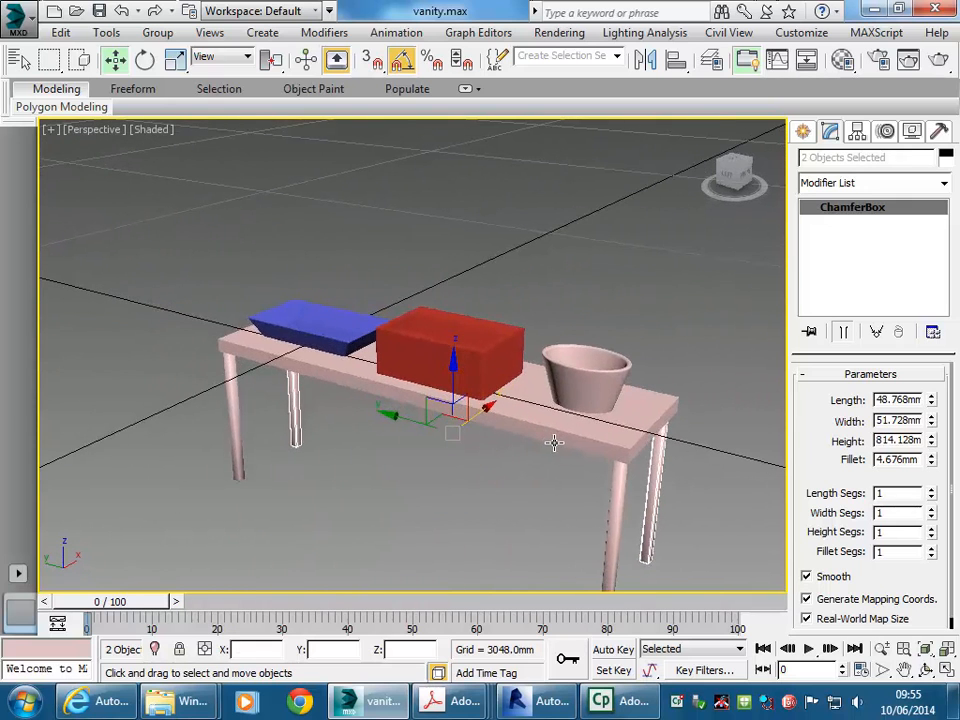
pyautogui.click(446, 527)
# Step: Clone the front corner leg beside the blue basin as one independent copy near the slab's mid-length, at about Y -781 mm
pyautogui.scroll(-5, 374, 485)
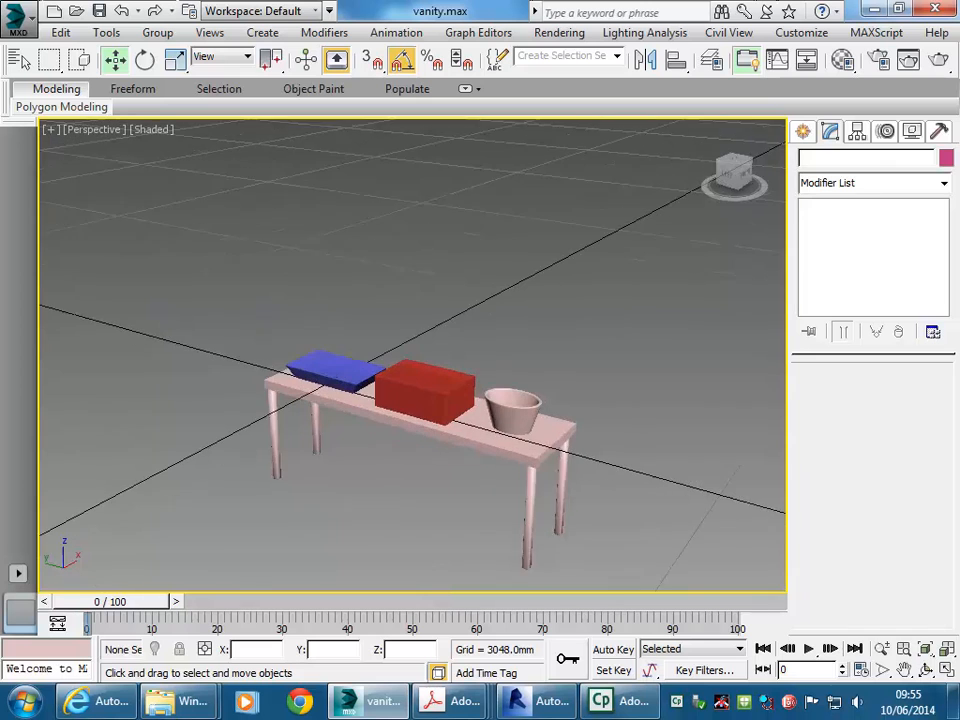
pyautogui.click(270, 446)
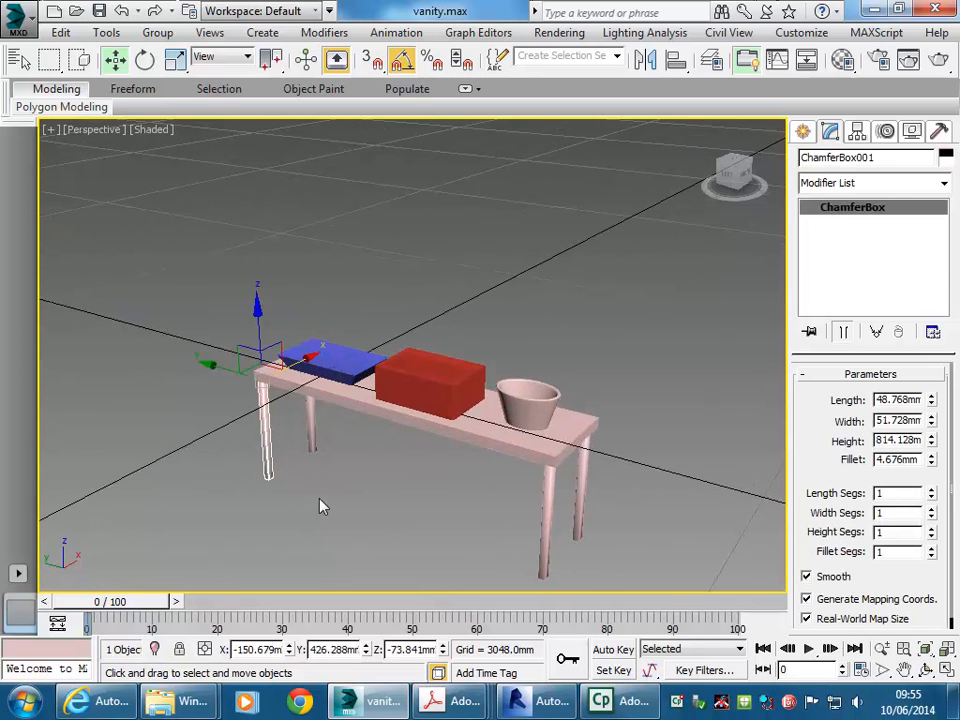
pyautogui.scroll(3, 321, 508)
pyautogui.moveTo(335, 500); pyautogui.dragTo(316, 489, button='middle')
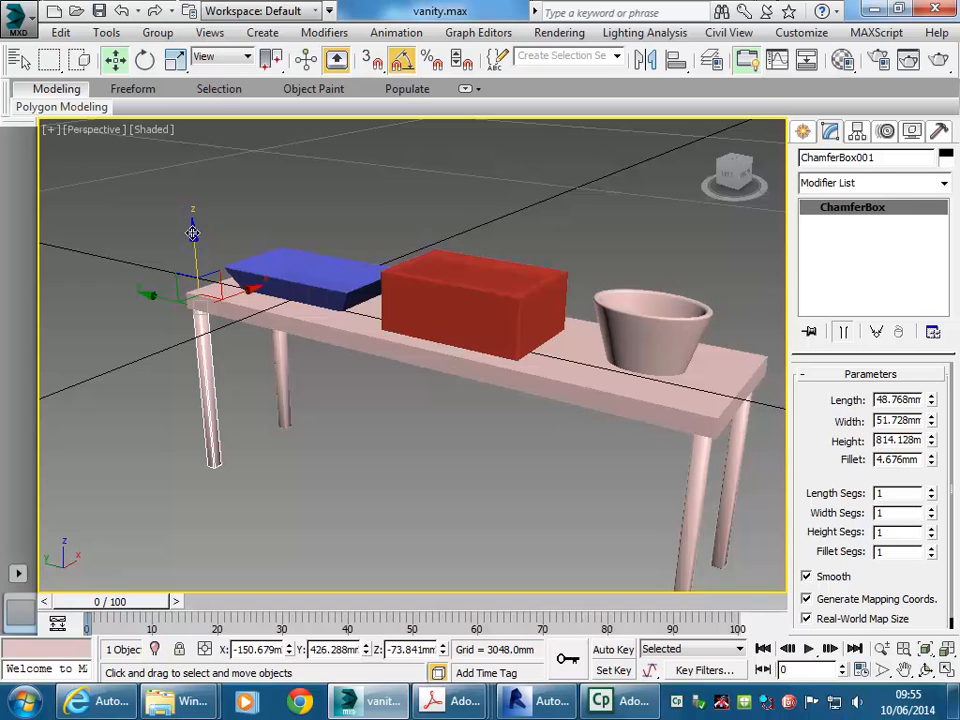
pyautogui.moveTo(158, 292)
pyautogui.keyDown('shift'); pyautogui.mouseDown()
pyautogui.moveTo(208, 332)
pyautogui.moveTo(392, 407)
pyautogui.mouseUp(); pyautogui.keyUp('shift')
pyautogui.click(399, 294)
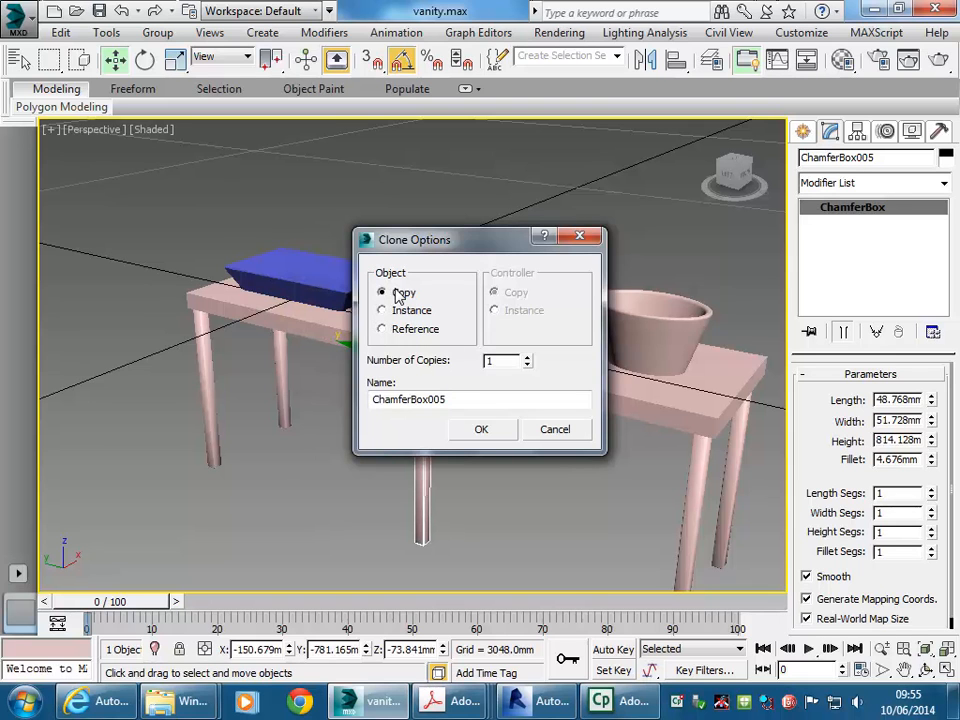
pyautogui.click(485, 430)
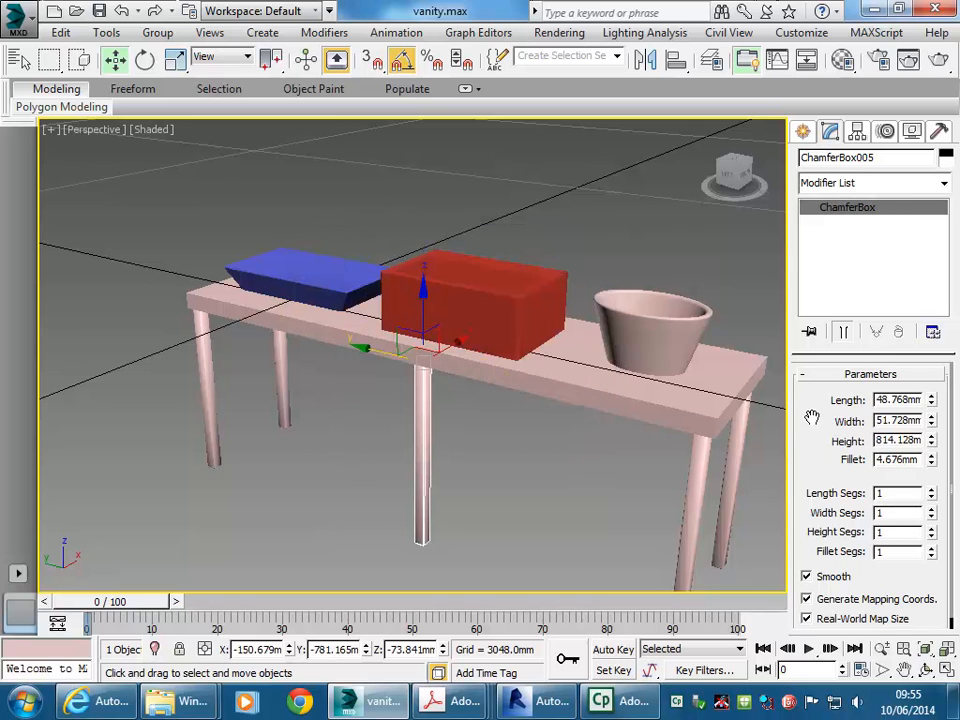
# Step: Reshape the copied leg into a horizontal rail about 81 mm high and 2198 mm long, lowered to about Z -430 mm
pyautogui.moveTo(933, 447); pyautogui.dragTo(930, 516)
pyautogui.moveTo(424, 290); pyautogui.dragTo(422, 376)
pyautogui.moveTo(931, 400); pyautogui.dragTo(883, 450)
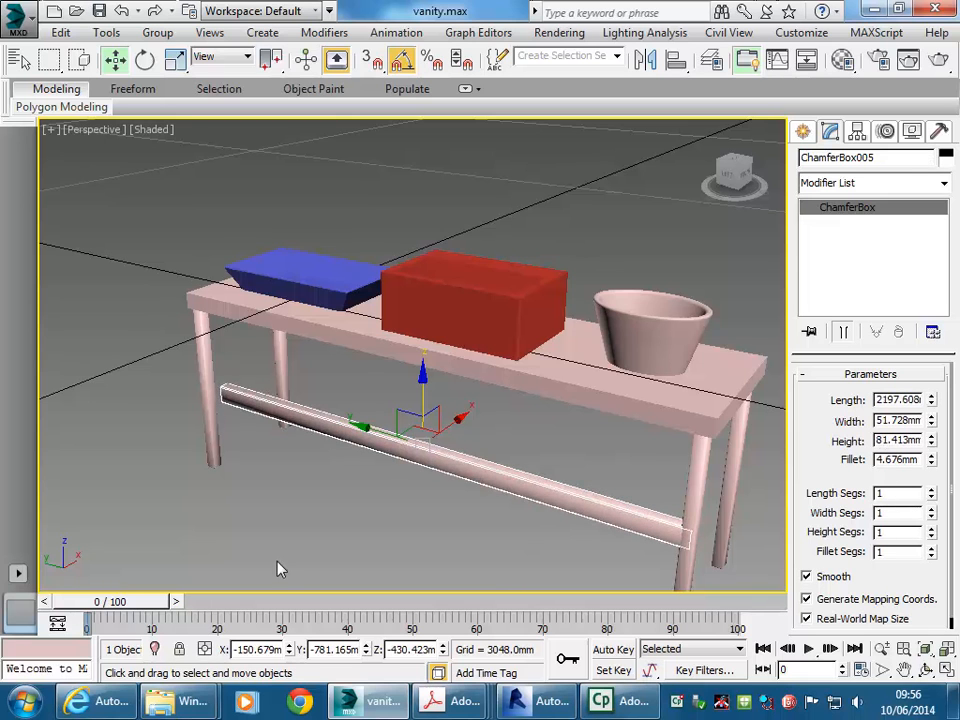
# Step: Shift the rail between the front legs to about Y -713 mm and lengthen it to about 2286 mm
pyautogui.moveTo(355, 423); pyautogui.dragTo(341, 420)
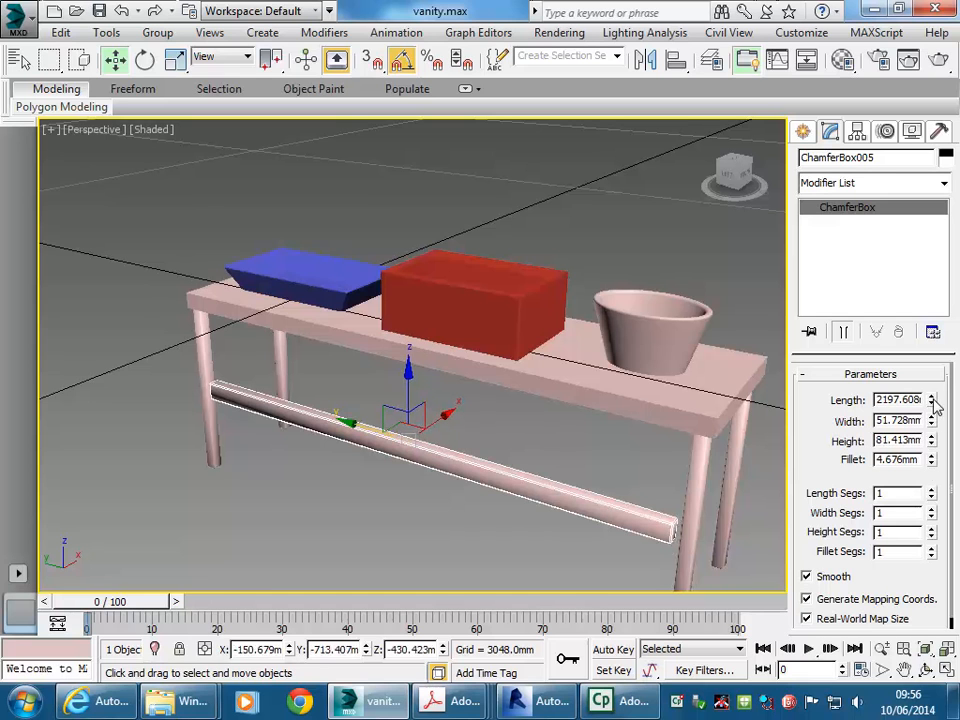
pyautogui.moveTo(932, 401); pyautogui.dragTo(931, 396)
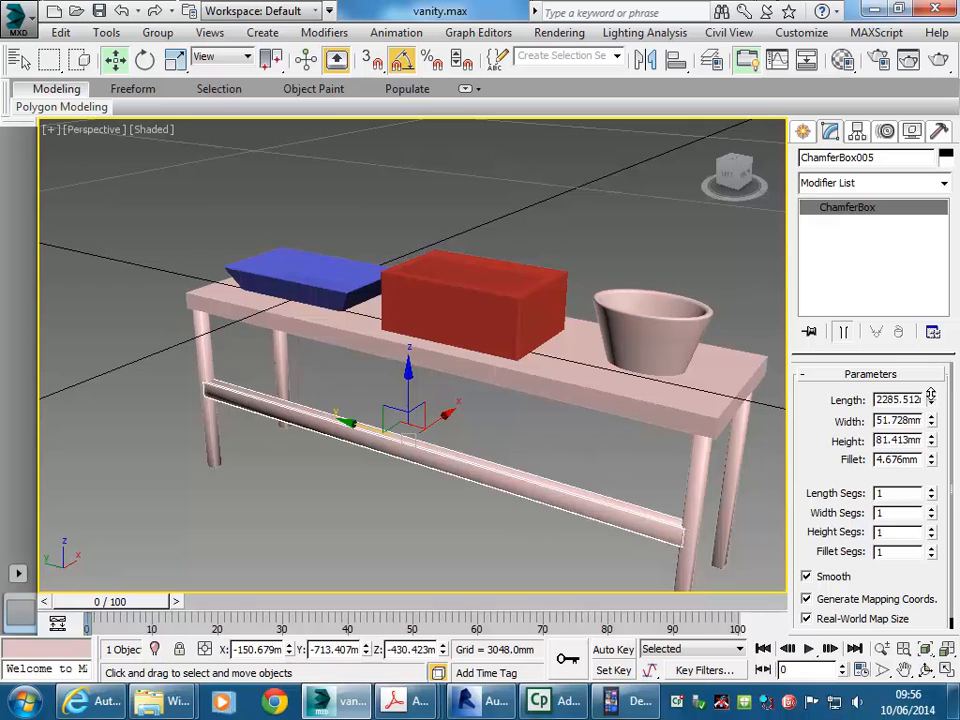
pyautogui.moveTo(493, 565); pyautogui.dragTo(468, 543, button='middle')
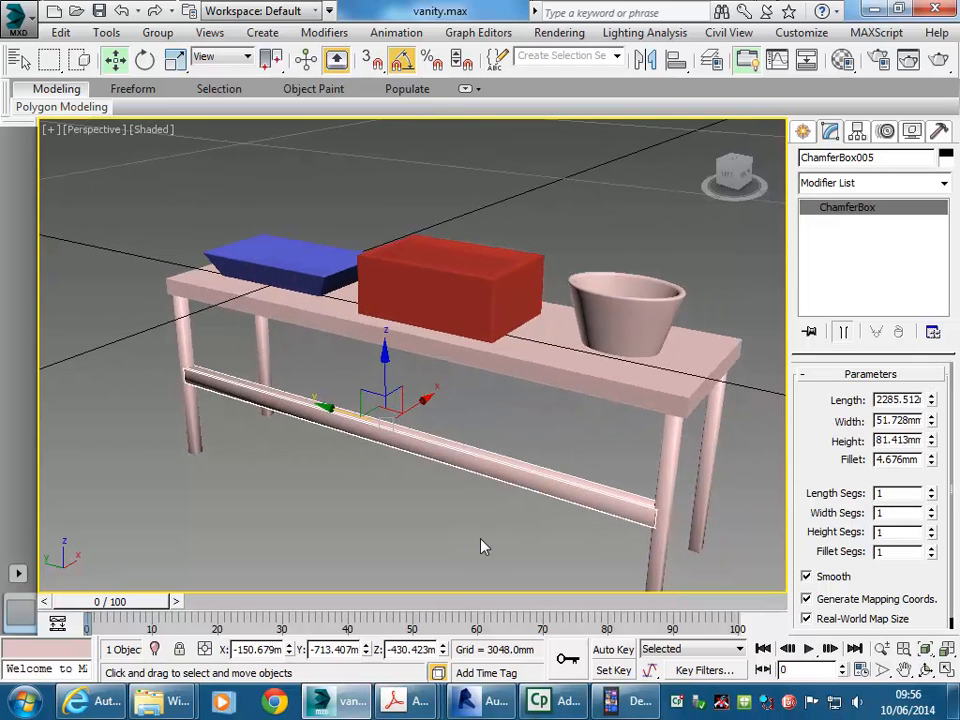
pyautogui.scroll(-3, 480, 546)
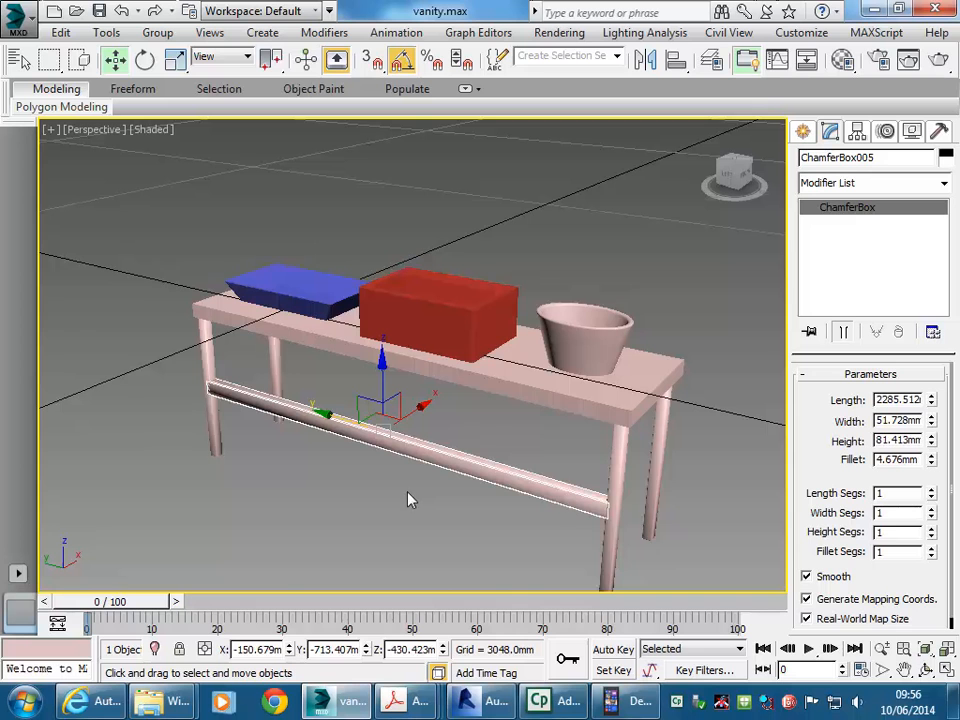
# Step: Lengthen the front rail to 2308.367 mm and place one instance of it between the rear legs
pyautogui.moveTo(375, 446)
pyautogui.keyDown('alt'); pyautogui.mouseDown(button='middle')
pyautogui.moveTo(349, 446)
pyautogui.moveTo(362, 452)
pyautogui.mouseUp(button='middle'); pyautogui.keyUp('alt')
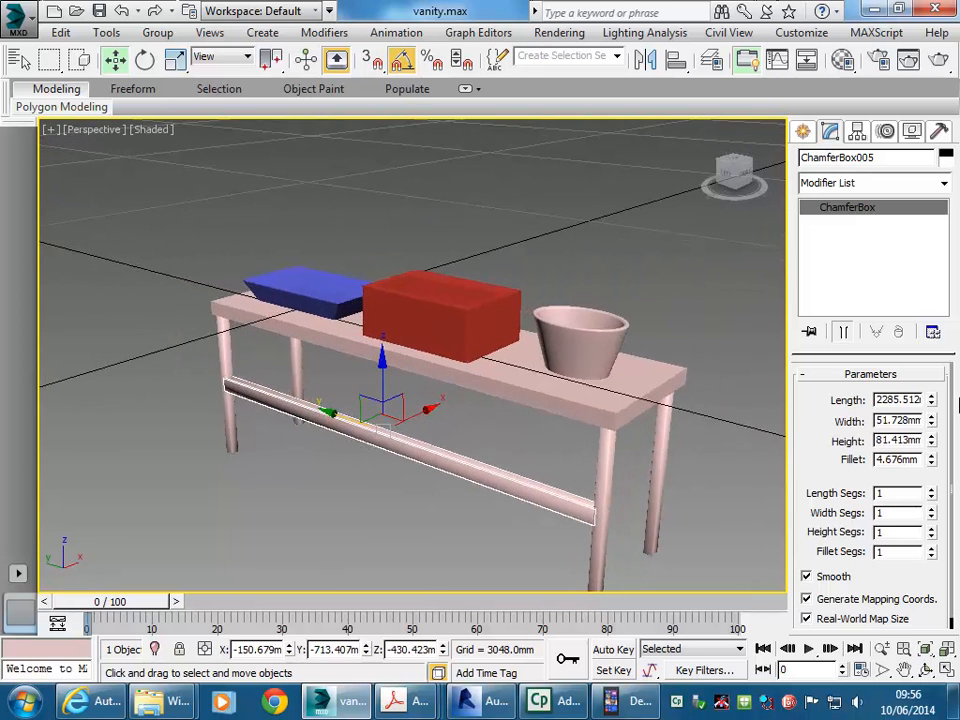
pyautogui.moveTo(935, 401); pyautogui.dragTo(931, 397)
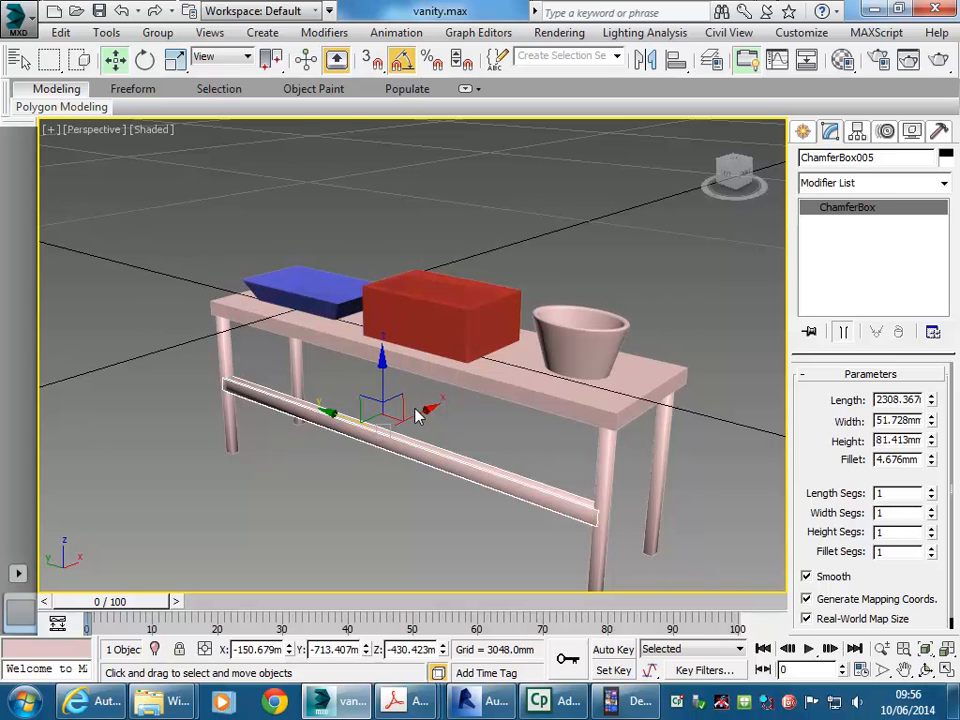
pyautogui.keyDown('shift'); pyautogui.moveTo(419, 412); pyautogui.dragTo(486, 369); pyautogui.keyUp('shift')
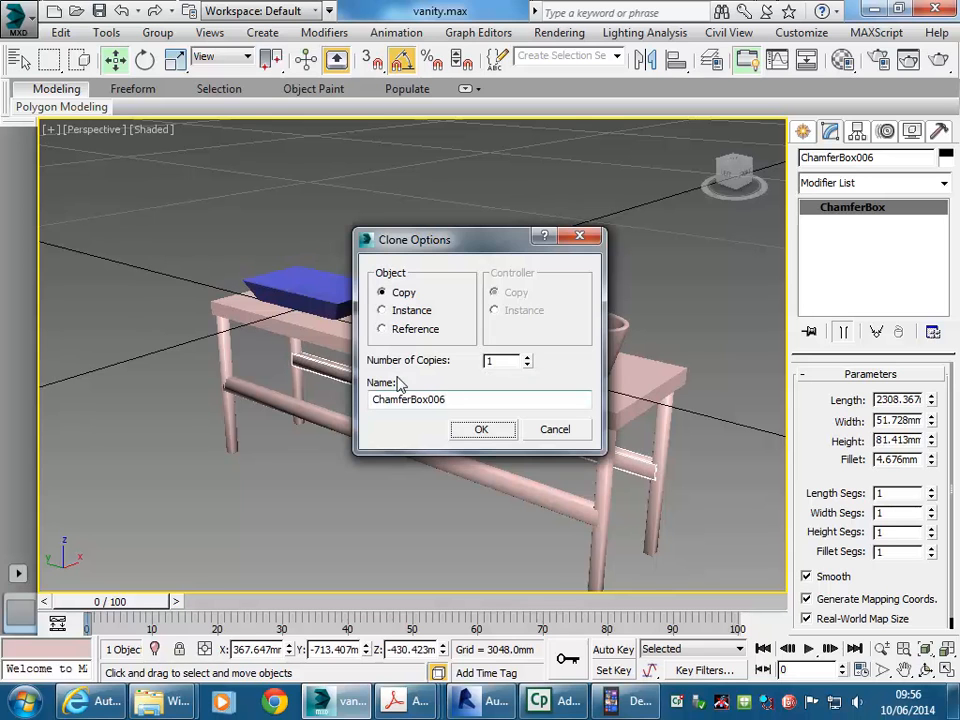
pyautogui.click(392, 313)
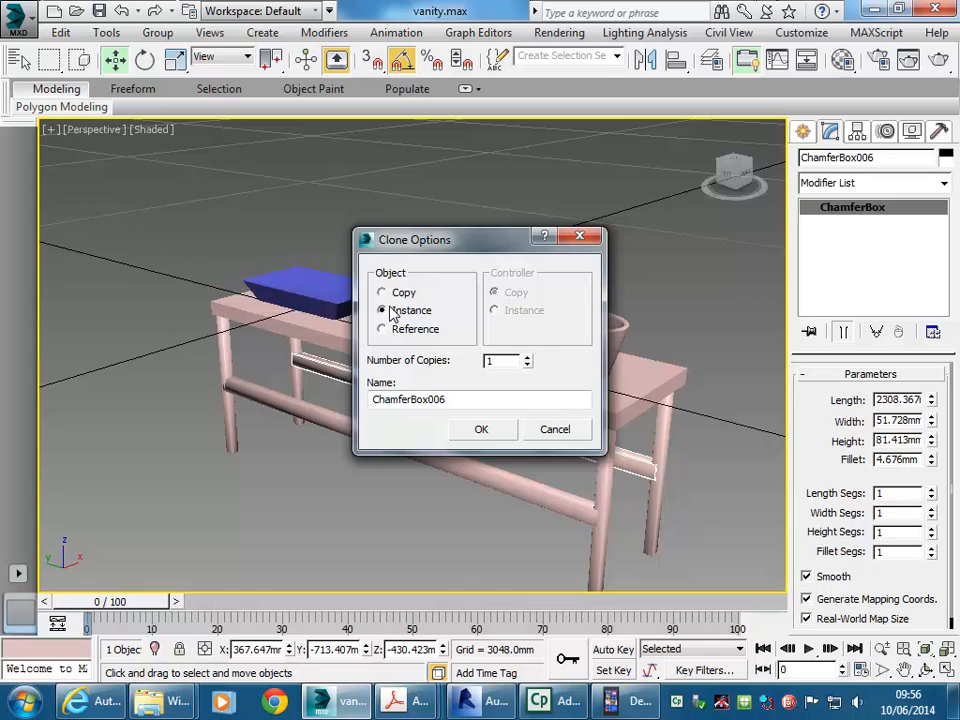
pyautogui.click(481, 429)
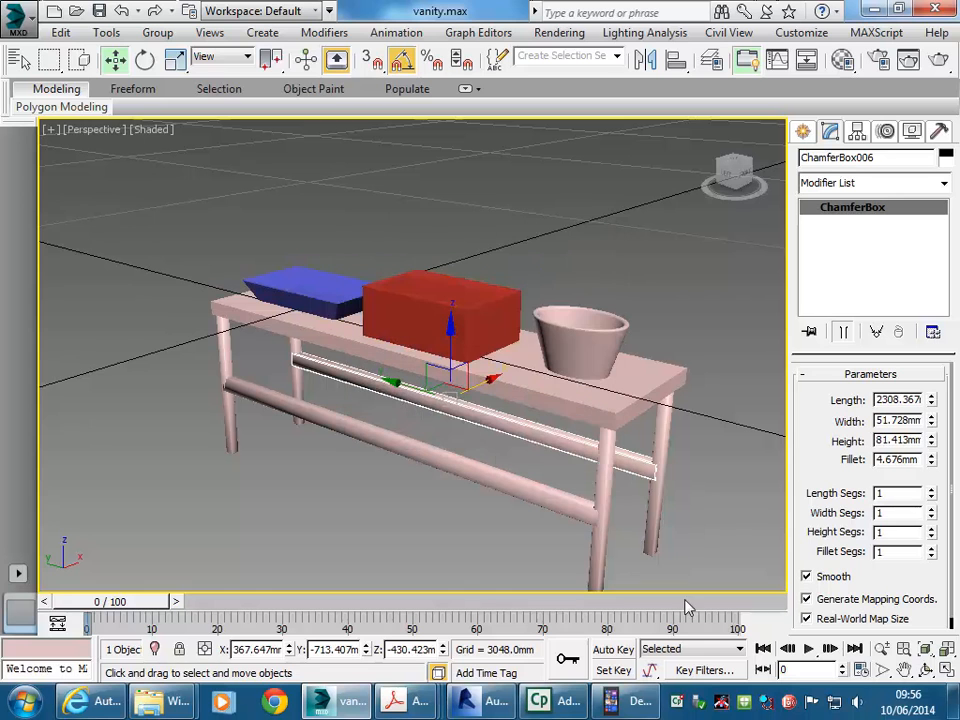
# Step: Align the rear rail with the rear legs in the Front view, at about X 368.655 mm
pyautogui.click(946, 672)
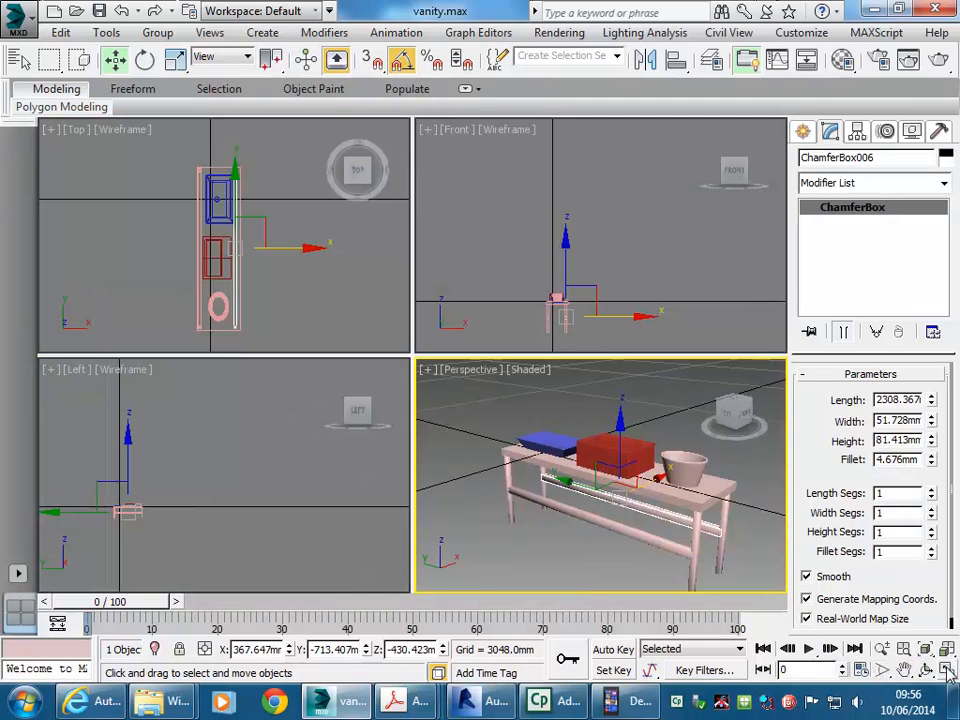
pyautogui.middleClick(135, 510)
pyautogui.moveTo(544, 289); pyautogui.dragTo(531, 197, button='middle')
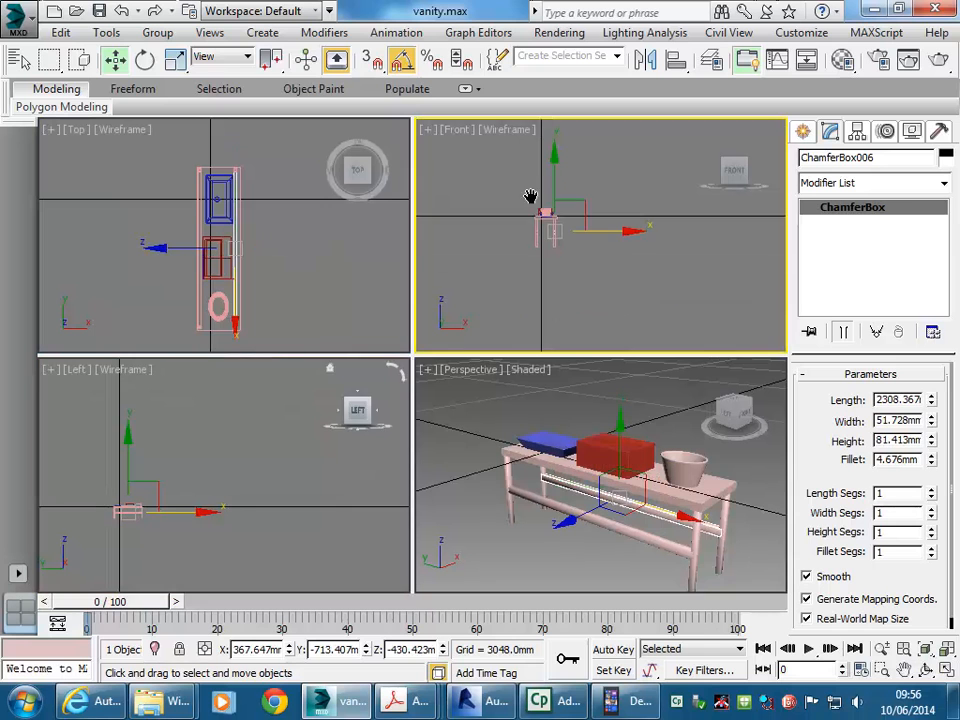
pyautogui.scroll(5, 531, 205)
pyautogui.scroll(8, 535, 256)
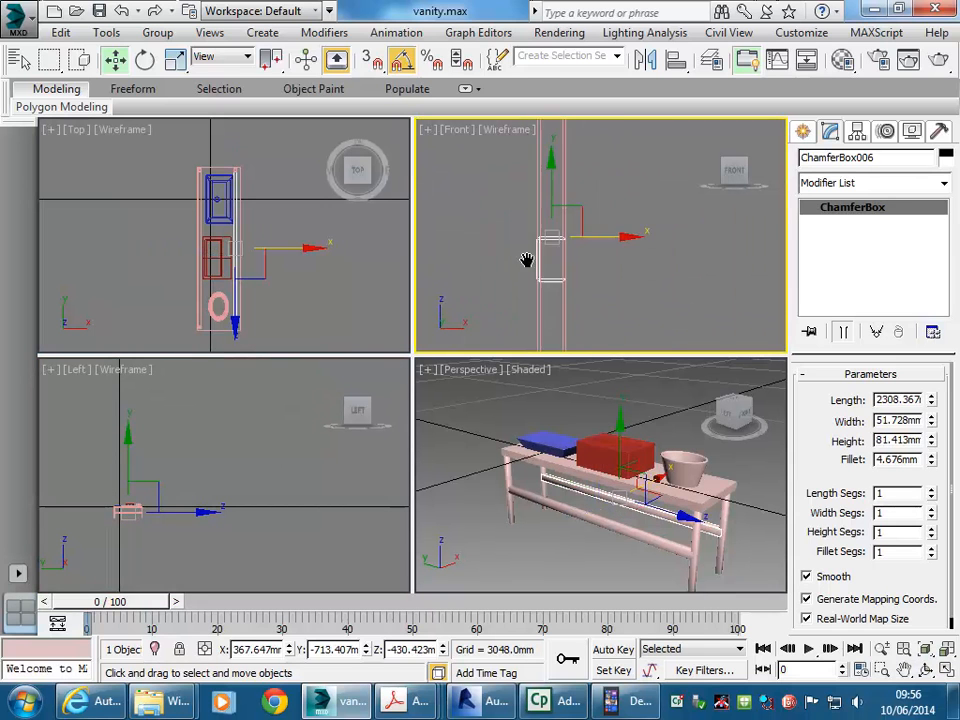
pyautogui.scroll(2, 604, 253)
pyautogui.moveTo(604, 253); pyautogui.dragTo(641, 253, button='middle')
pyautogui.moveTo(594, 221); pyautogui.dragTo(594, 214)
pyautogui.moveTo(493, 261); pyautogui.dragTo(567, 275, button='middle')
pyautogui.scroll(-2, 514, 255)
pyautogui.scroll(-3, 517, 246)
pyautogui.scroll(-4, 562, 258)
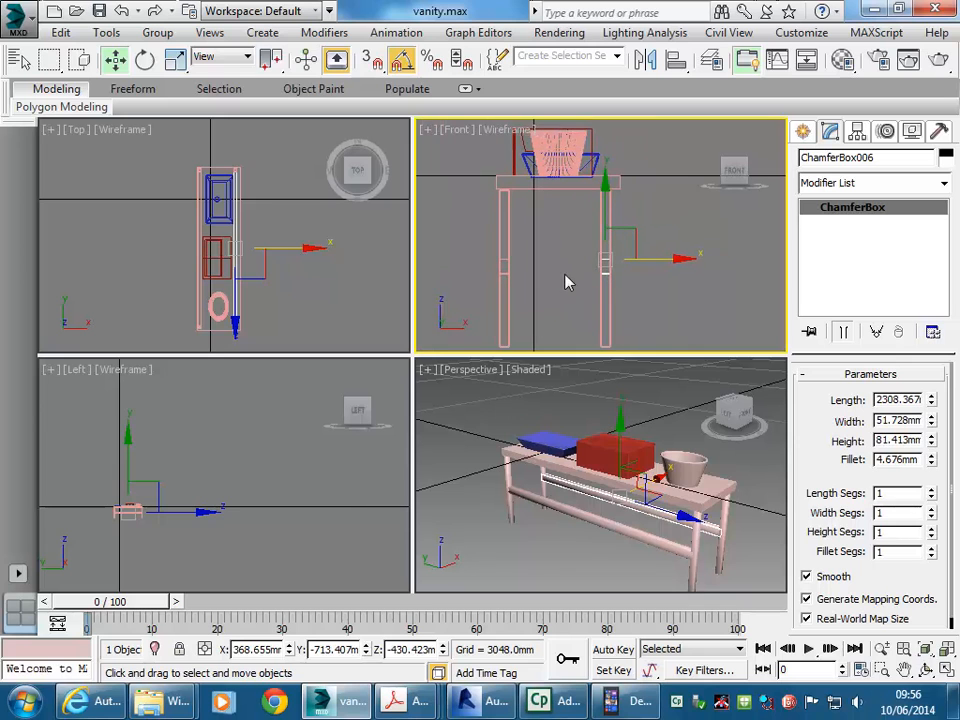
# Step: Copy the rear rail as an independent object towards the blue basin's end and shorten its length to 138.502 mm
pyautogui.rightClick(281, 267)
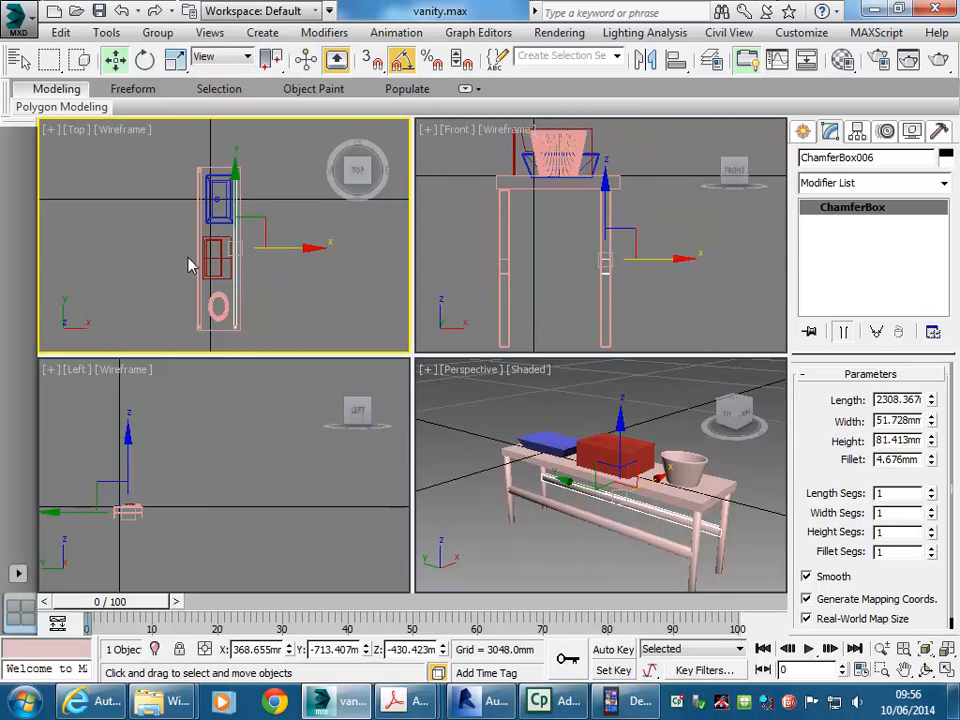
pyautogui.keyDown('shift'); pyautogui.moveTo(236, 208); pyautogui.dragTo(236, 127); pyautogui.keyUp('shift')
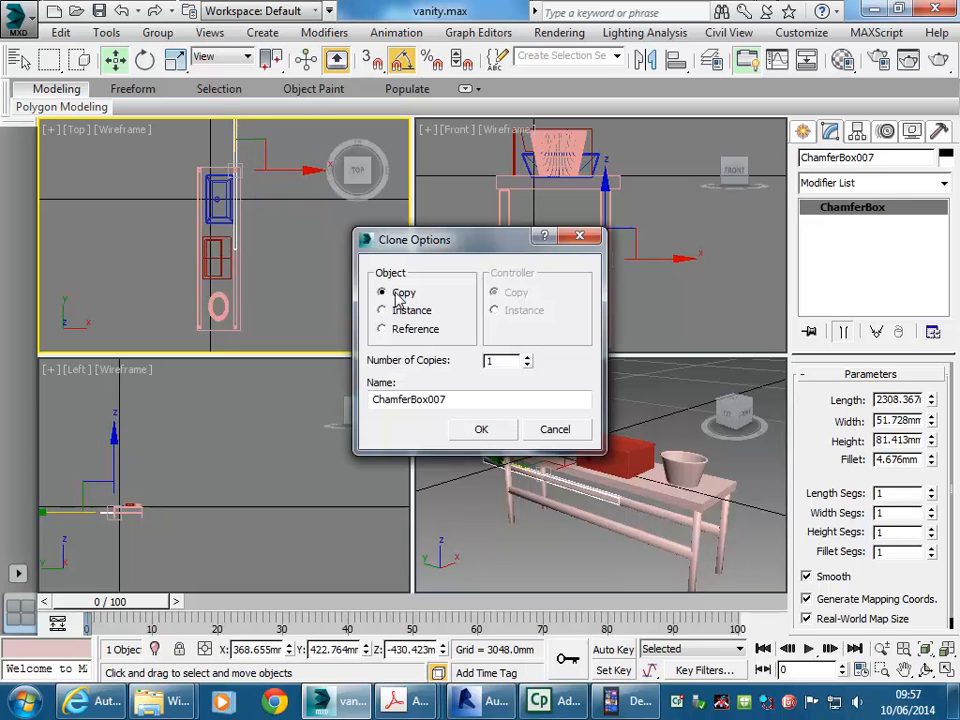
pyautogui.click(462, 431)
pyautogui.moveTo(933, 399); pyautogui.dragTo(930, 485)
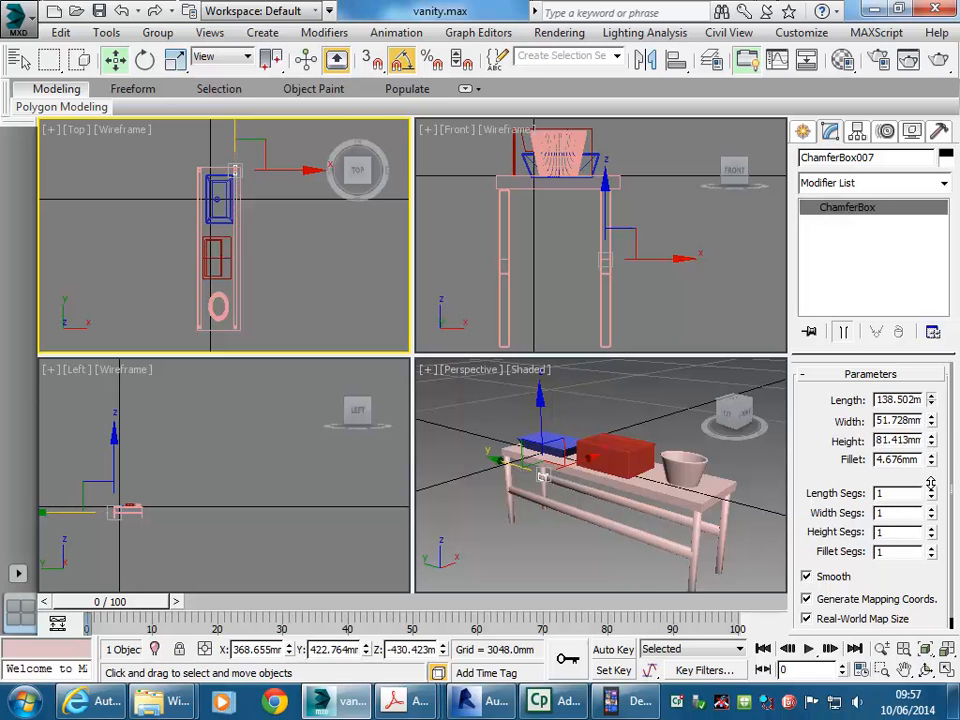
# Step: Centre the shortened piece between the front and rear legs and set its width to 524.168 mm
pyautogui.moveTo(662, 259); pyautogui.dragTo(612, 259)
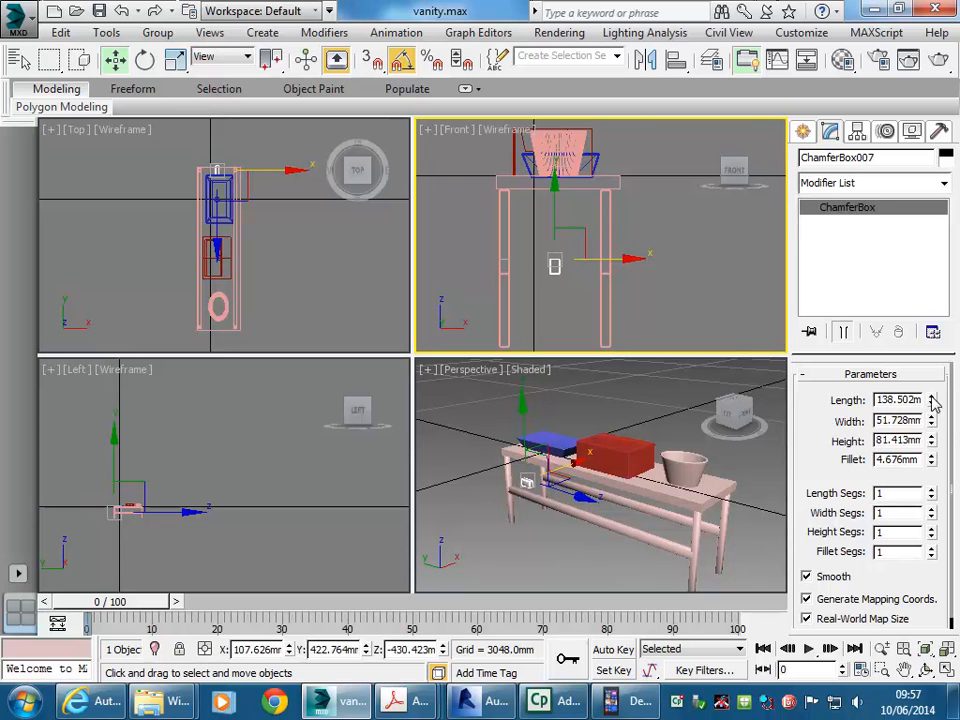
pyautogui.moveTo(931, 421); pyautogui.dragTo(914, 270)
pyautogui.click(502, 488)
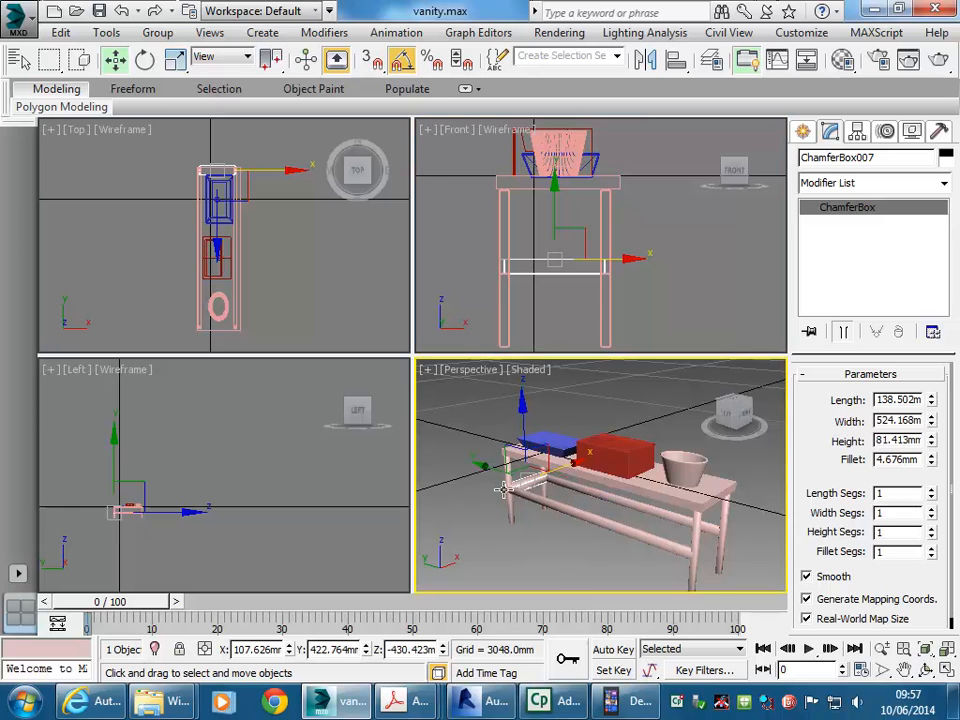
# Step: Reduce the end rail's length to 47.062 mm and align it with the leg in the Left view, at about Y 425.837 mm
pyautogui.rightClick(465, 274)
pyautogui.moveTo(170, 487); pyautogui.dragTo(266, 446, button='middle')
pyautogui.scroll(7, 265, 447)
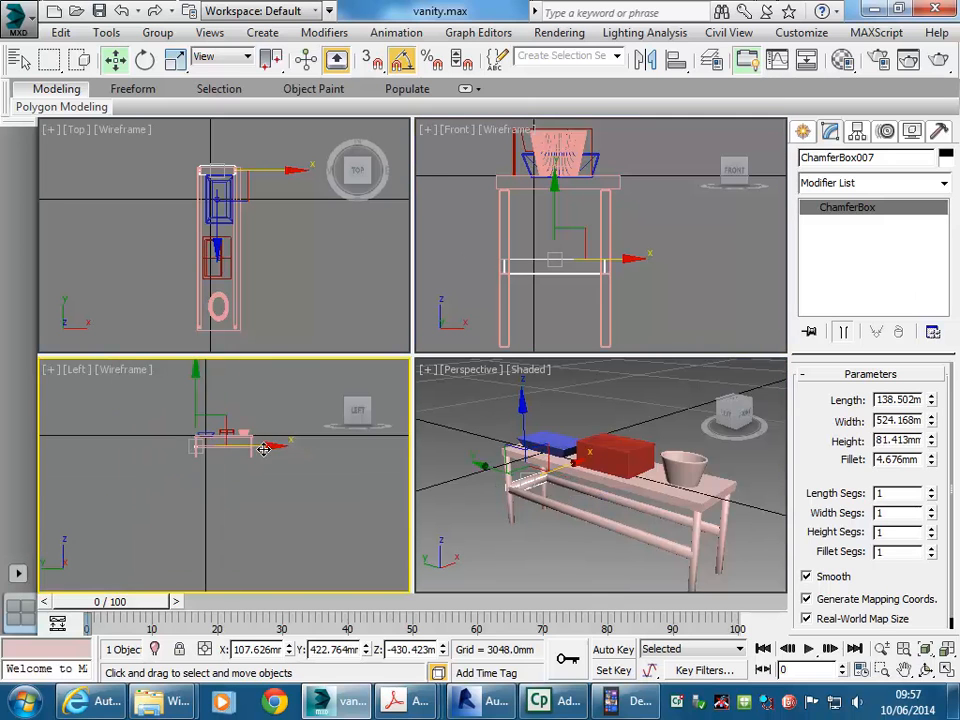
pyautogui.scroll(7, 185, 428)
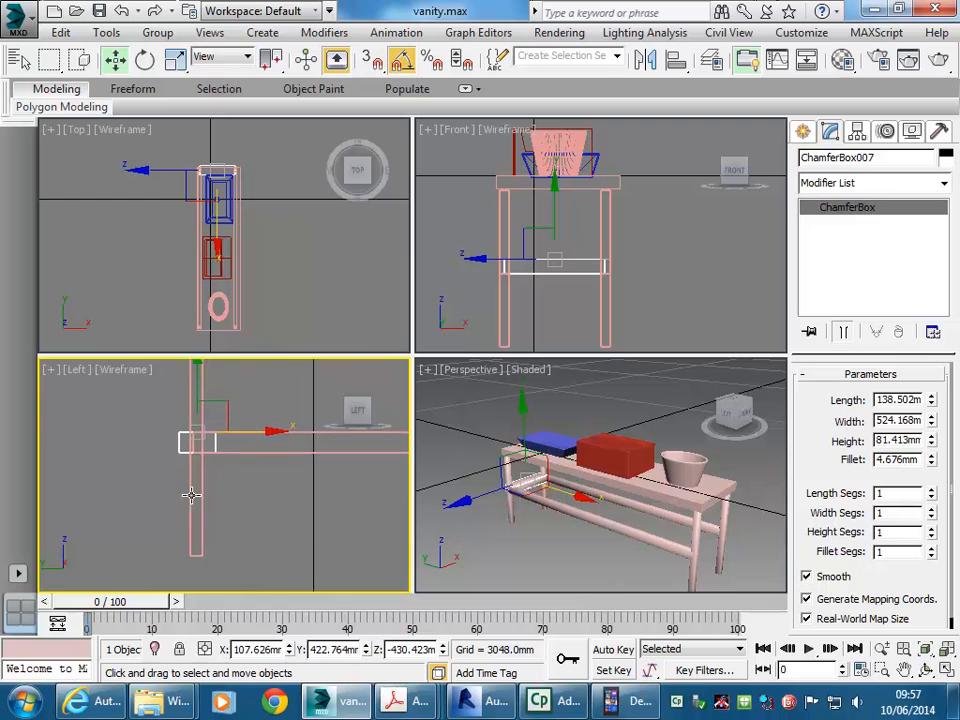
pyautogui.scroll(2, 226, 443)
pyautogui.moveTo(206, 413)
pyautogui.mouseDown()
pyautogui.moveTo(243, 405)
pyautogui.moveTo(207, 411)
pyautogui.moveTo(259, 418)
pyautogui.moveTo(205, 411)
pyautogui.mouseUp()
pyautogui.moveTo(933, 400); pyautogui.dragTo(932, 421)
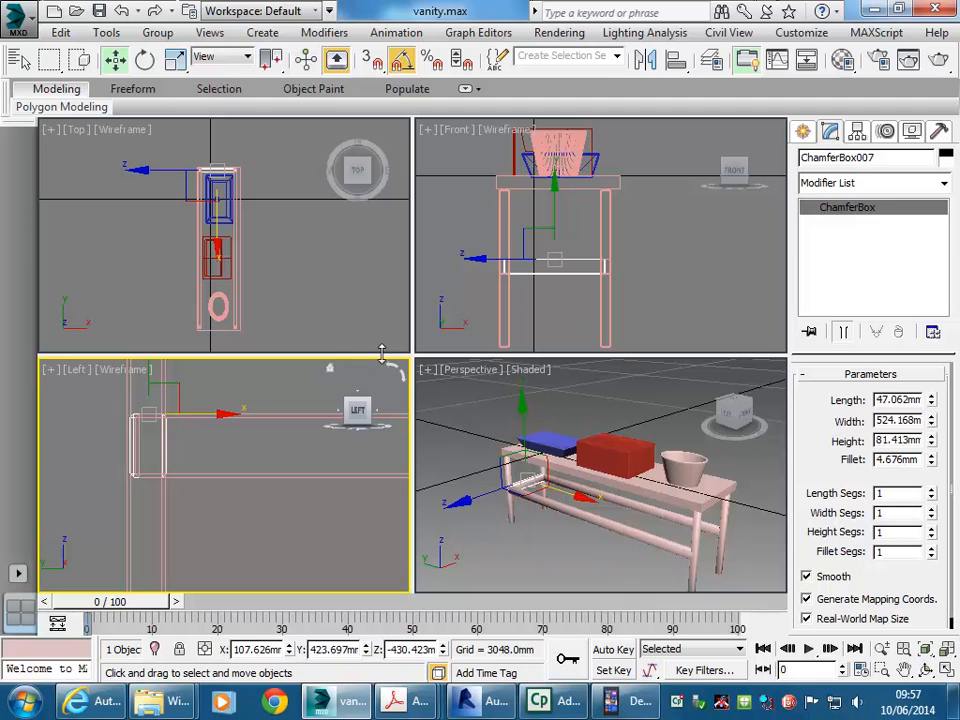
pyautogui.moveTo(202, 413); pyautogui.dragTo(203, 415)
# Step: Place one instance of the end rail at the opposite end of the table, beside the round basin
pyautogui.moveTo(279, 471); pyautogui.dragTo(147, 515, button='middle')
pyautogui.scroll(-4, 200, 505)
pyautogui.scroll(2, 162, 513)
pyautogui.moveTo(118, 471)
pyautogui.keyDown('shift'); pyautogui.mouseDown()
pyautogui.moveTo(343, 531)
pyautogui.moveTo(326, 474)
pyautogui.mouseUp(); pyautogui.keyUp('shift')
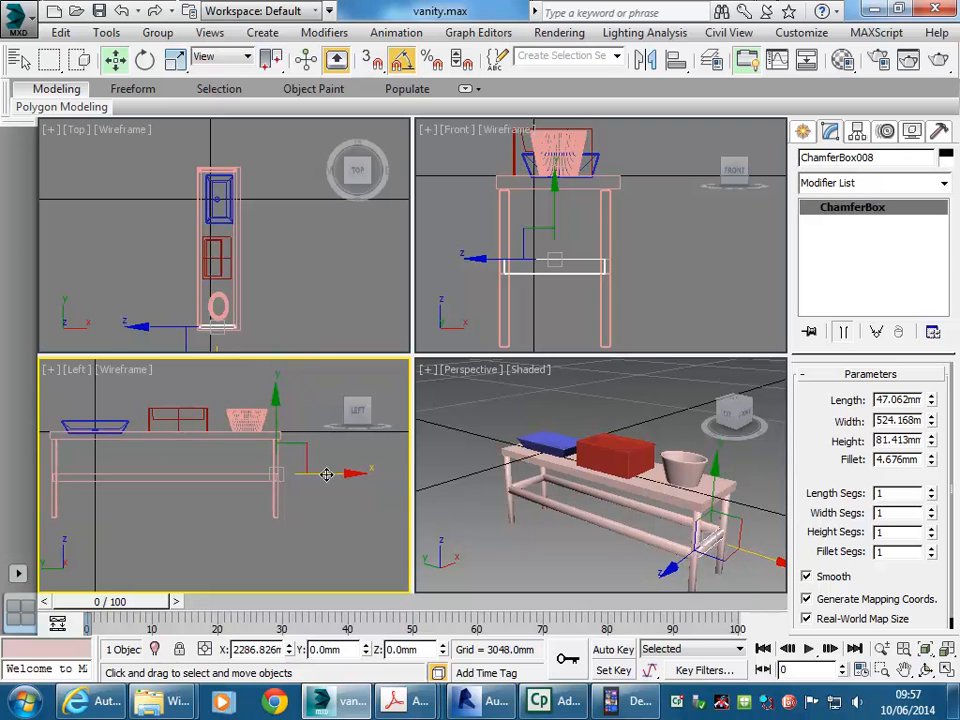
pyautogui.click(394, 311)
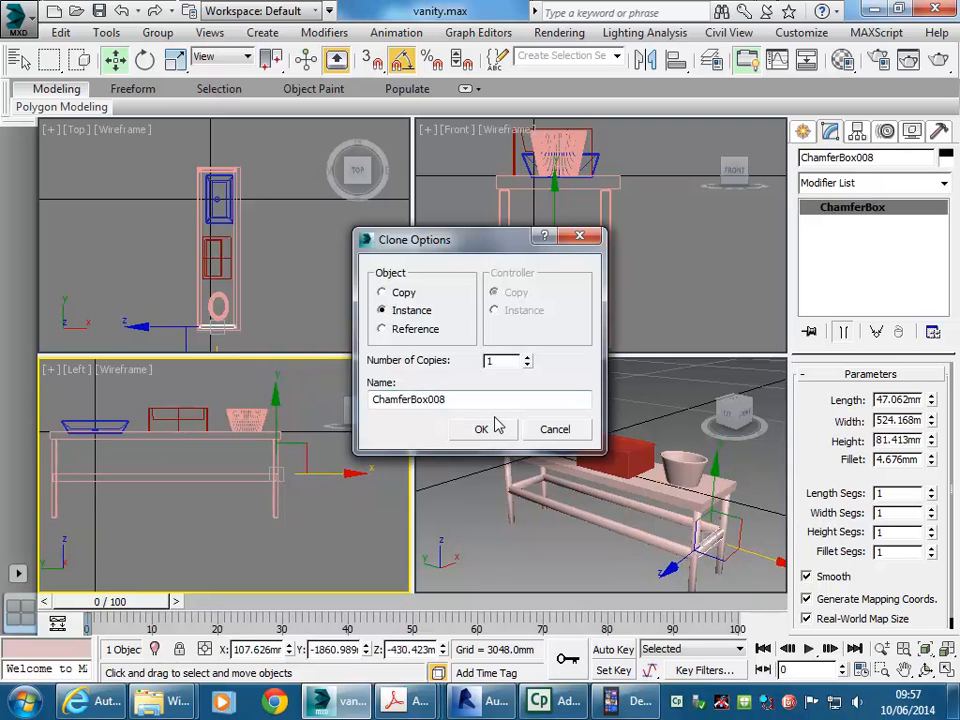
pyautogui.click(484, 429)
# Step: Align the new end rail with the leg in the Left view, at about Y -1864.914 mm
pyautogui.scroll(5, 287, 429)
pyautogui.scroll(6, 218, 495)
pyautogui.moveTo(270, 465); pyautogui.dragTo(128, 498, button='middle')
pyautogui.moveTo(200, 449); pyautogui.dragTo(203, 452)
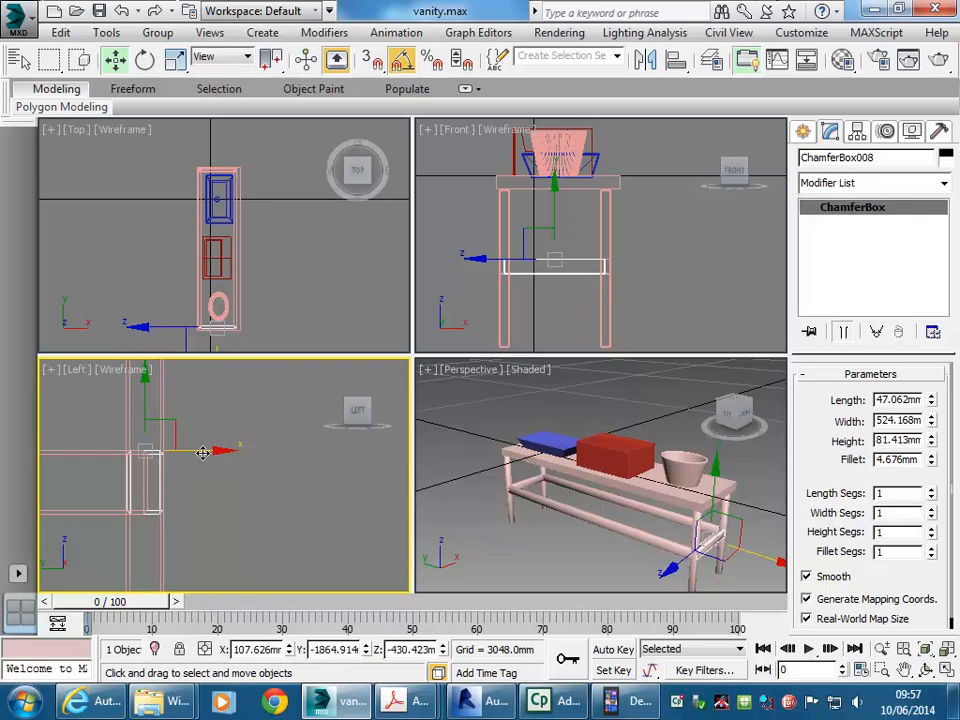
# Step: Increase the fillet segments of the legs, the short end rails and the long rails
pyautogui.rightClick(545, 540)
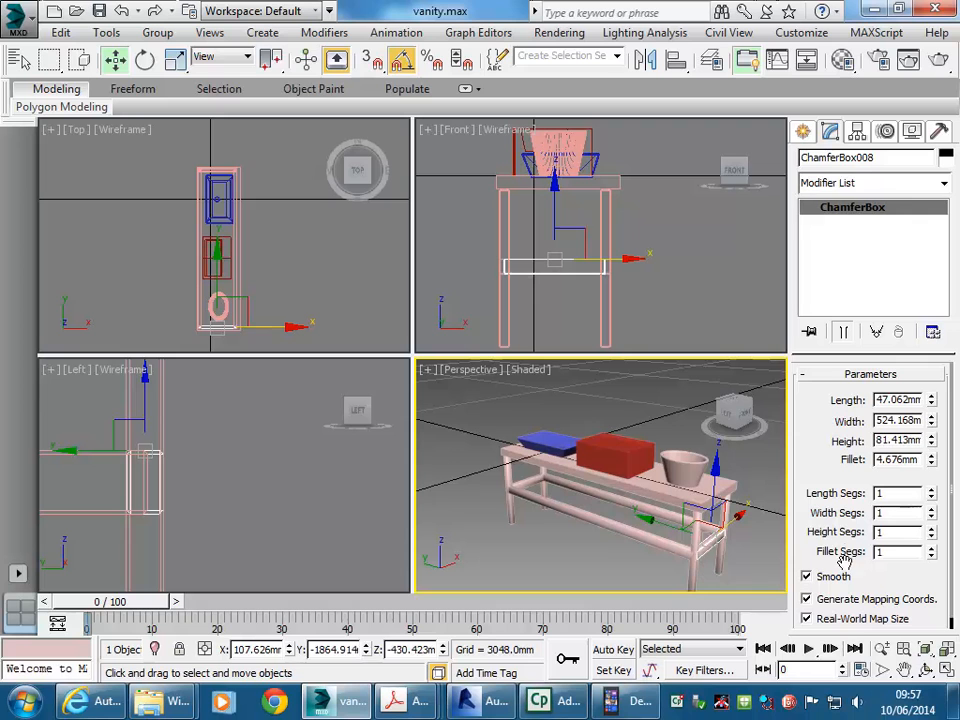
pyautogui.click(521, 484)
pyautogui.click(505, 514)
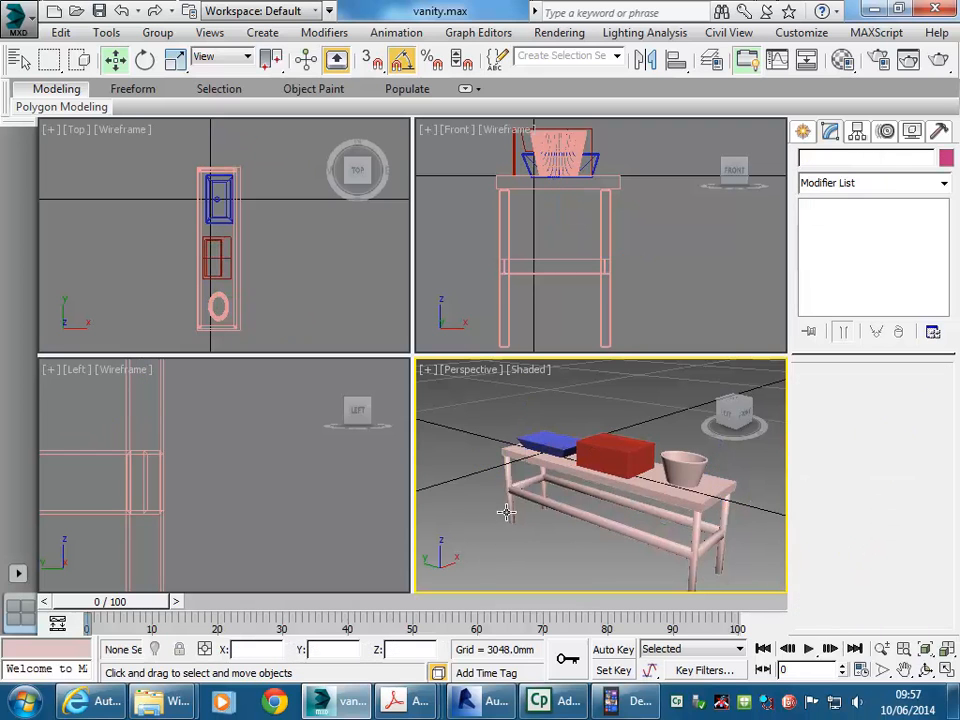
pyautogui.click(509, 514)
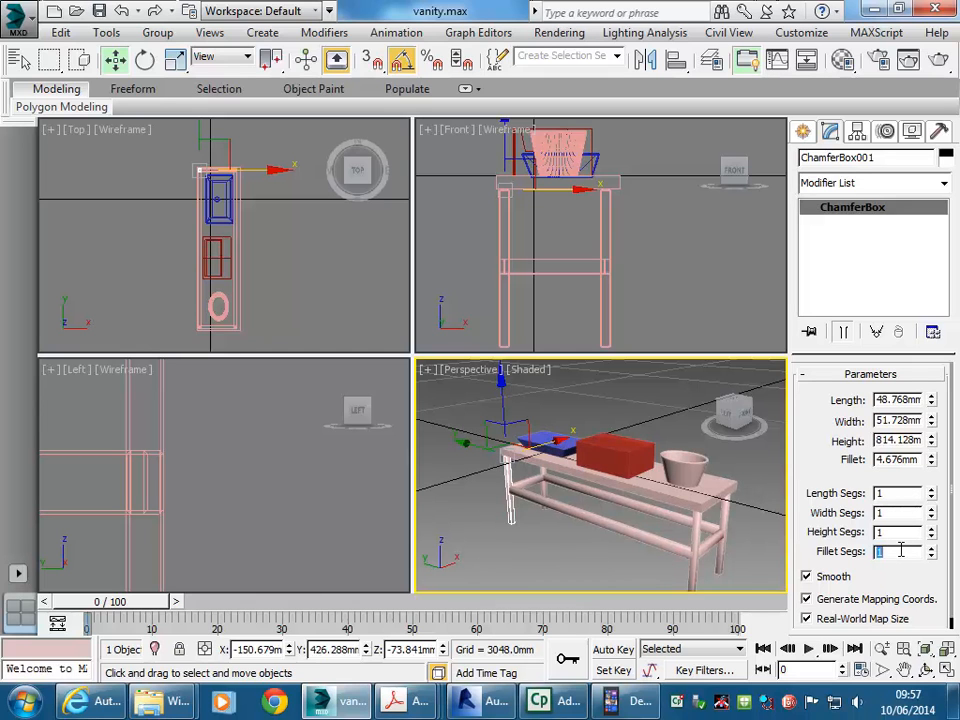
pyautogui.click(586, 557)
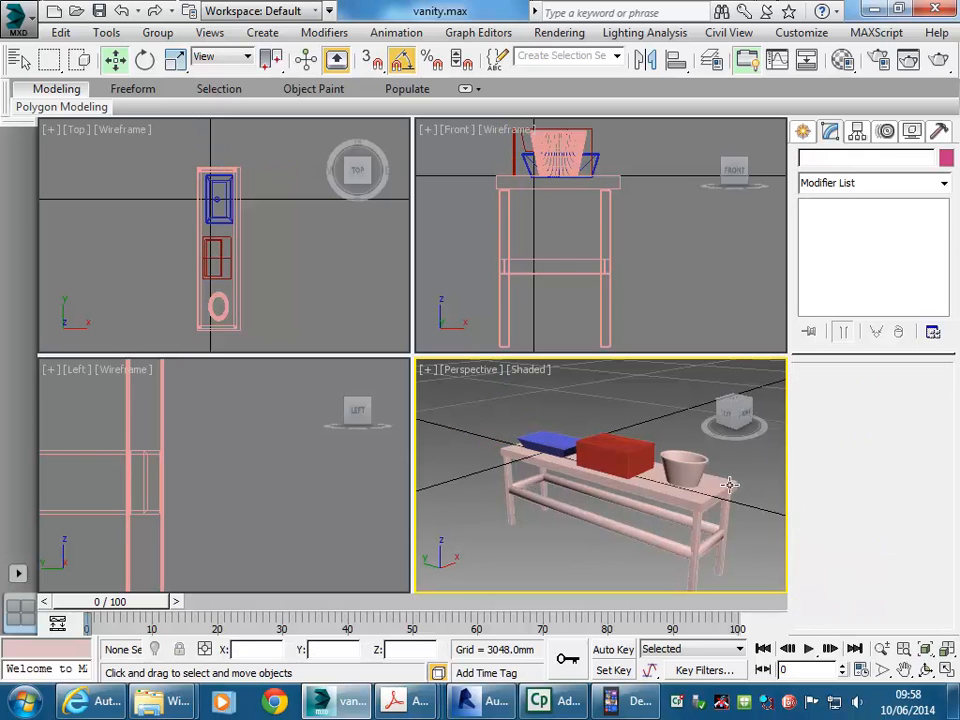
pyautogui.click(527, 485)
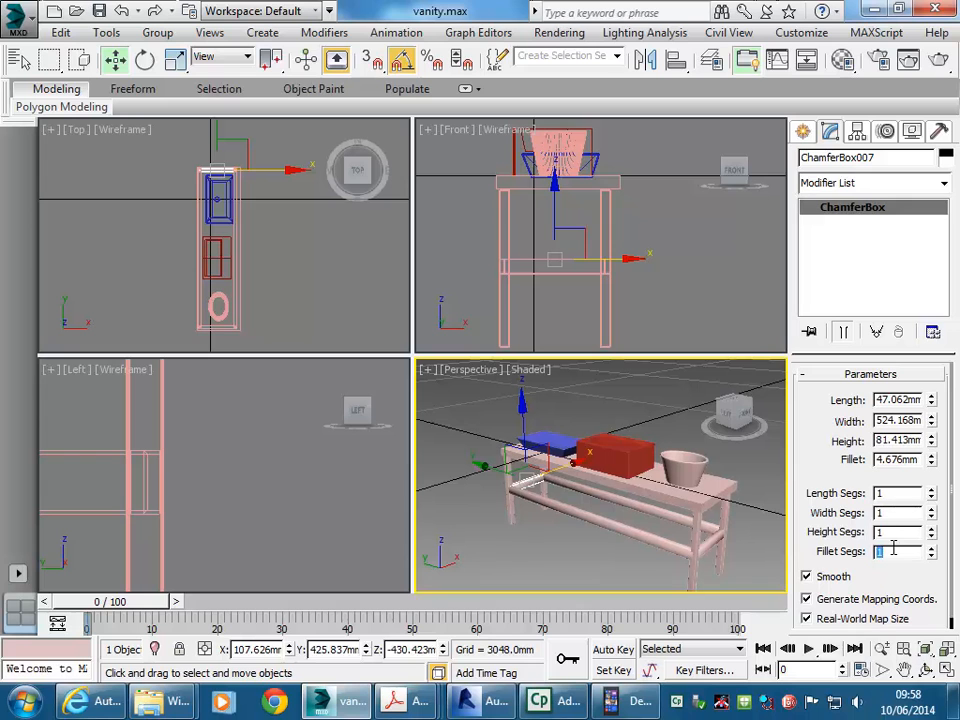
pyautogui.click(637, 537)
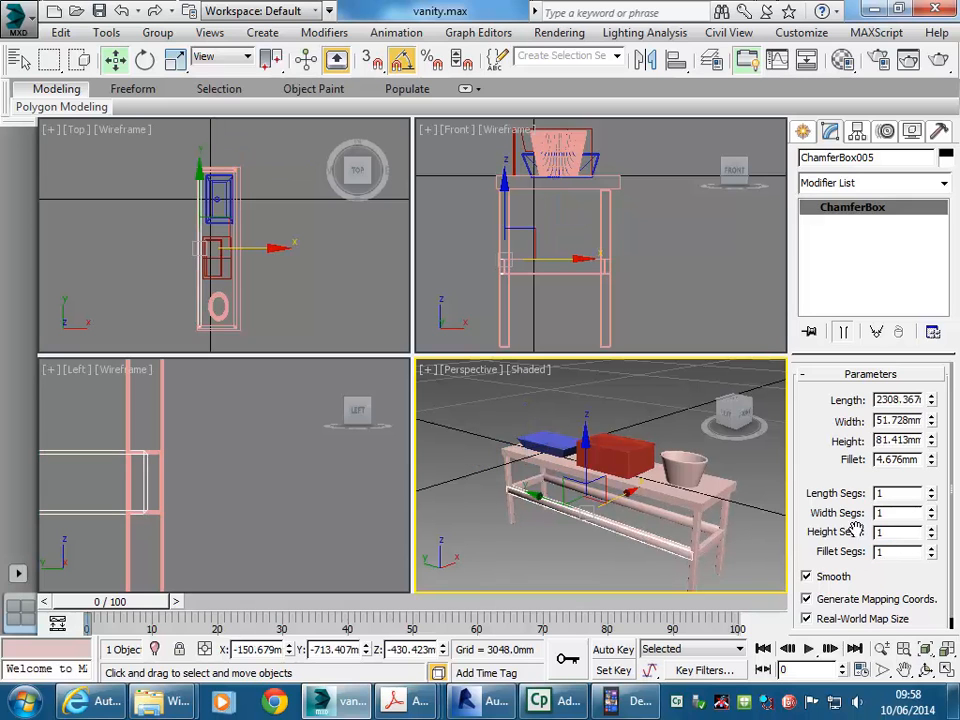
pyautogui.click(634, 553)
# Step: Examine the rounded edges where the rails meet the leg, and the whole table frame in perspective
pyautogui.scroll(10, 626, 495)
pyautogui.moveTo(640, 520); pyautogui.dragTo(616, 492, button='middle')
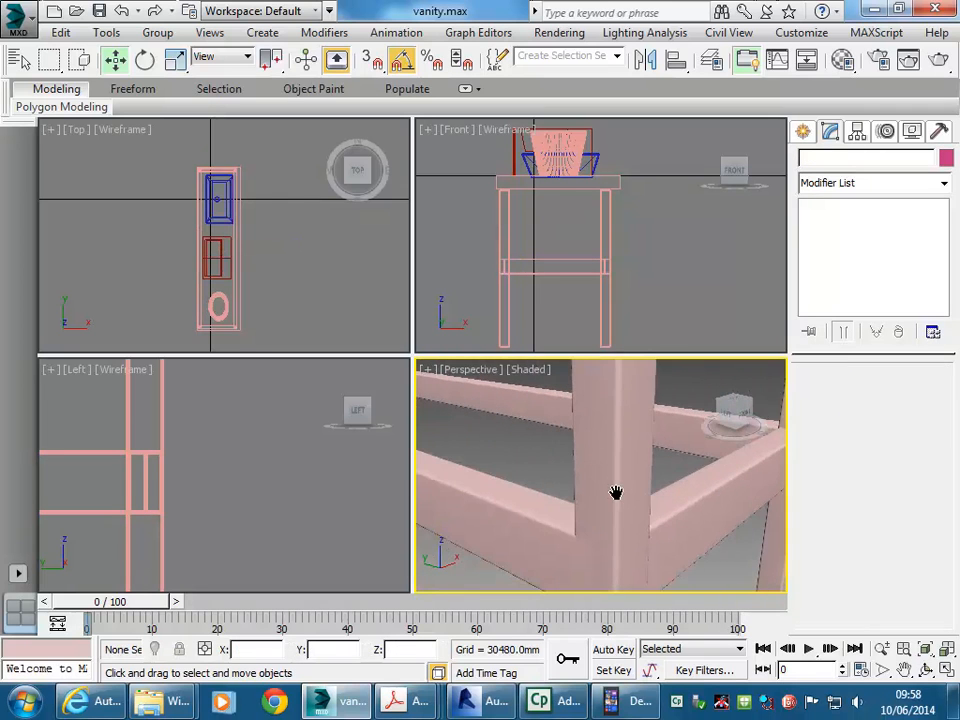
pyautogui.scroll(-12, 616, 492)
pyautogui.scroll(5, 589, 508)
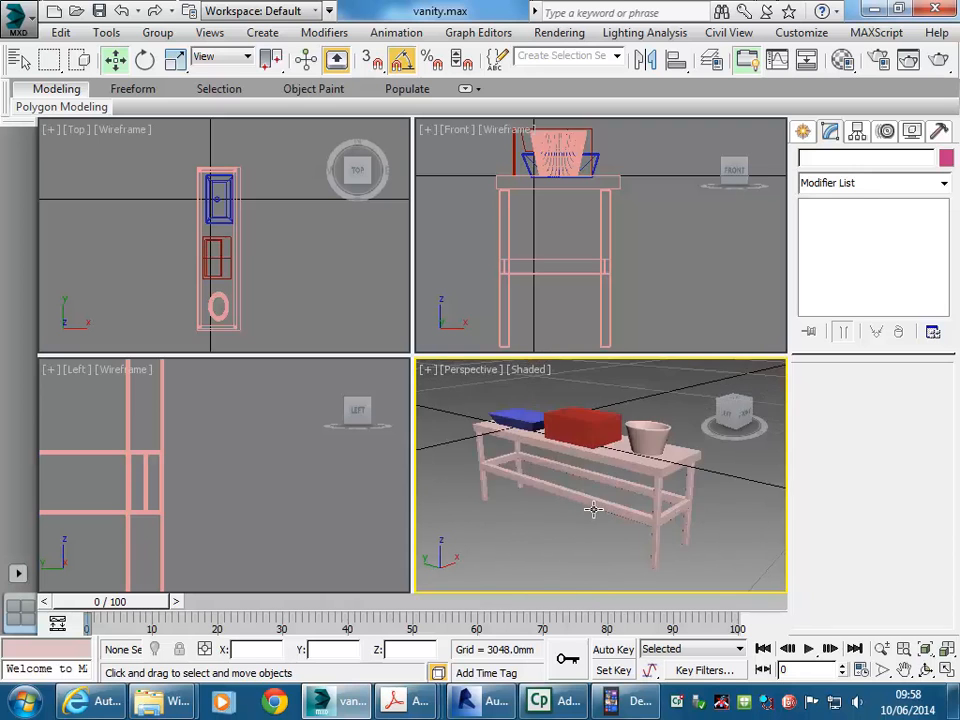
pyautogui.scroll(6, 592, 510)
pyautogui.scroll(-7, 589, 506)
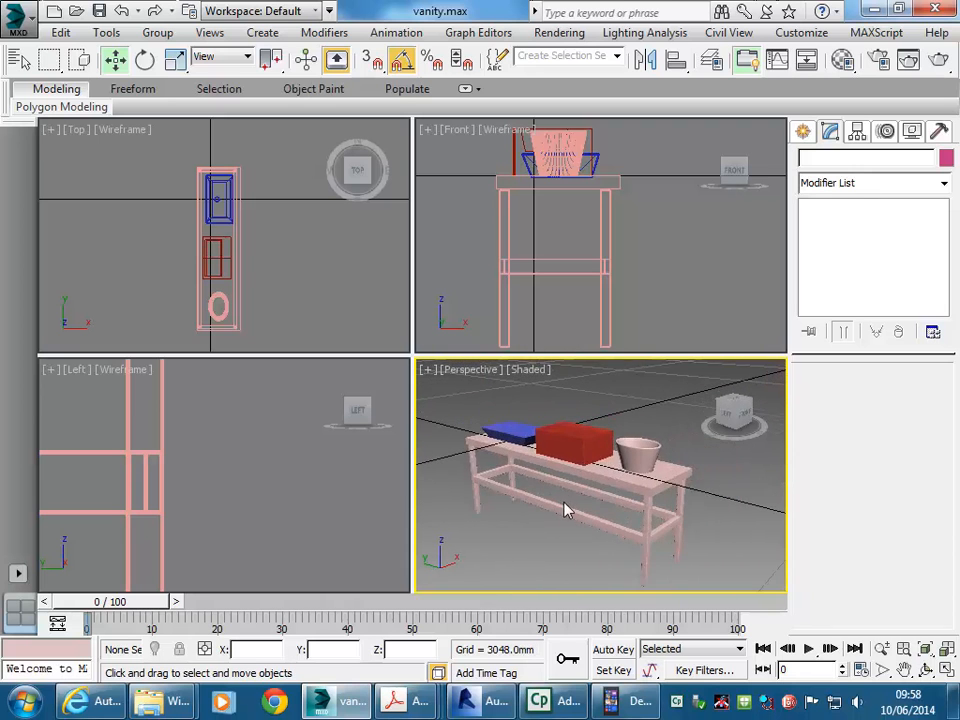
pyautogui.moveTo(576, 514); pyautogui.dragTo(551, 489, button='middle')
# Step: Create a rectangular Plane primitive around the table in the Top view with AutoGrid off, for the floor
pyautogui.click(280, 264)
pyautogui.scroll(-3, 280, 270)
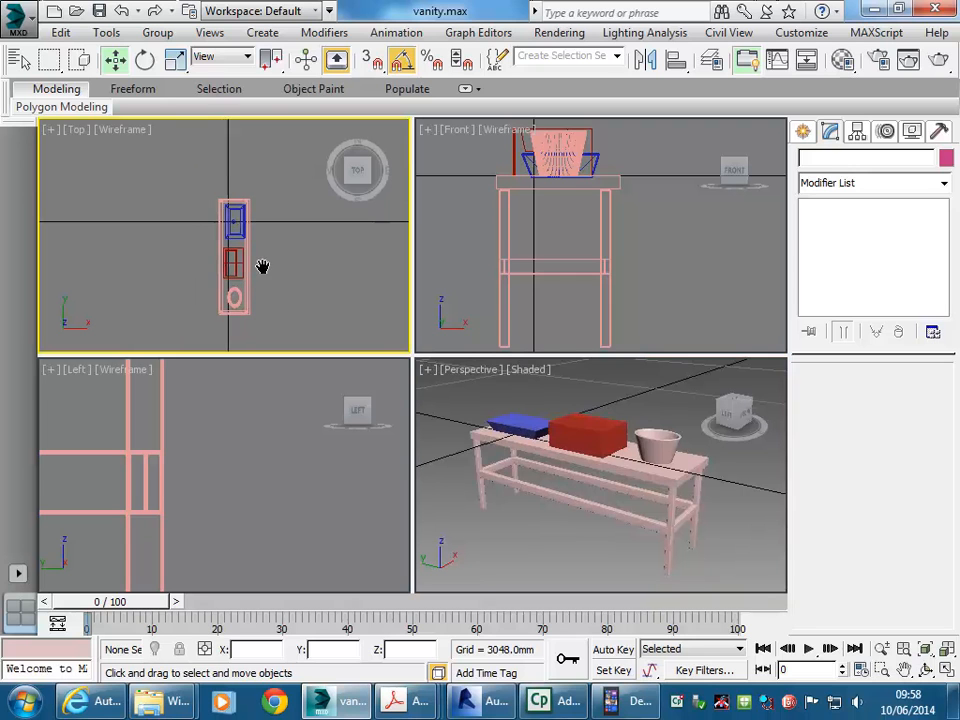
pyautogui.click(803, 132)
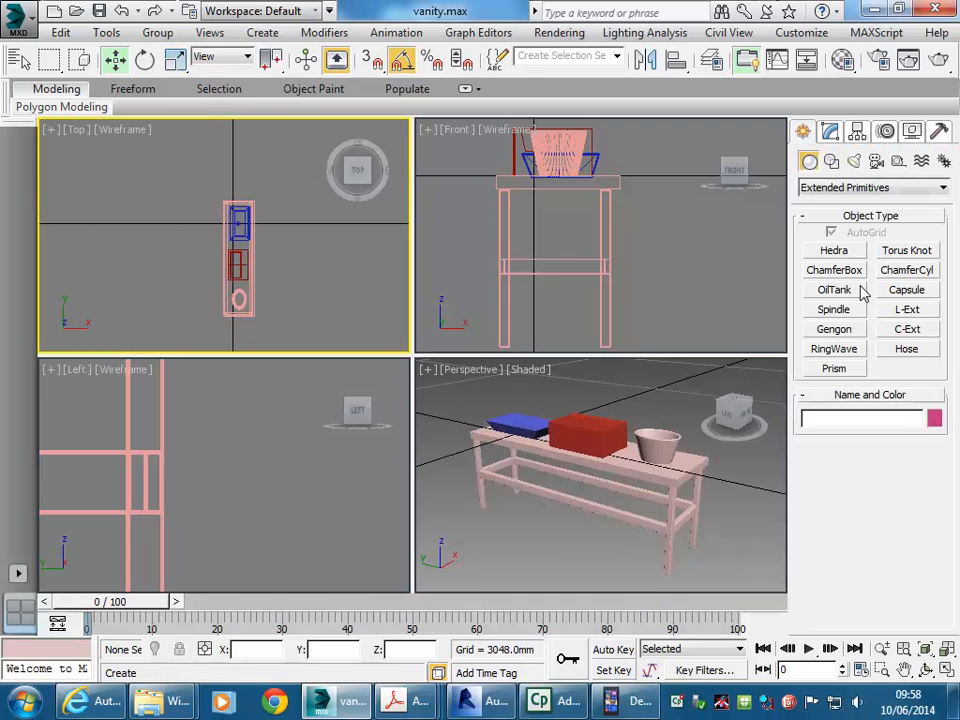
pyautogui.click(840, 188)
pyautogui.click(822, 190)
pyautogui.click(822, 190)
pyautogui.click(840, 204)
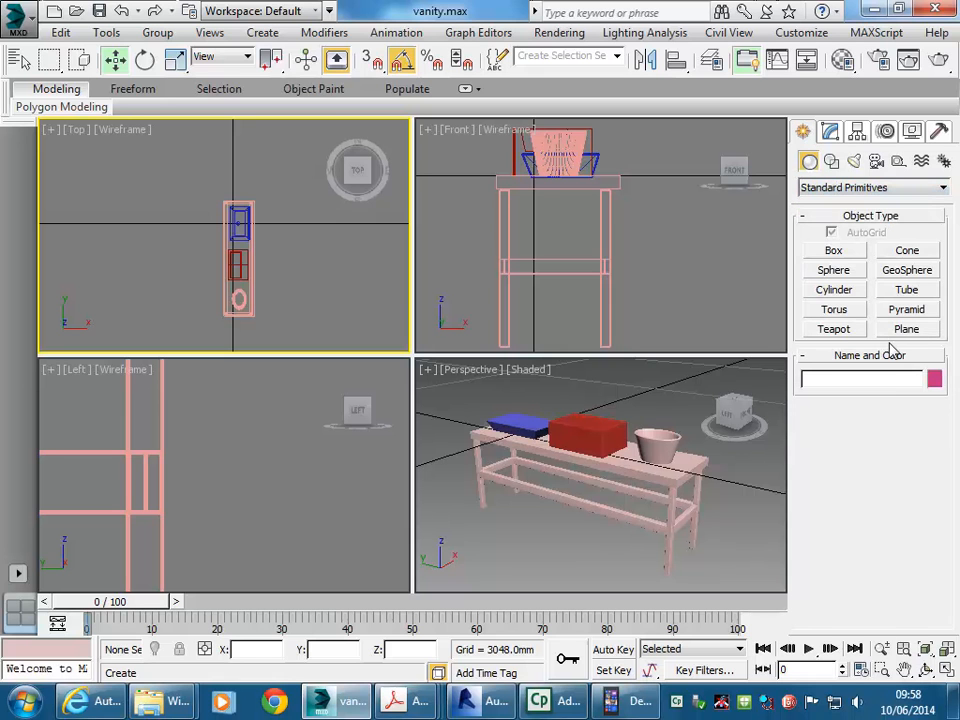
pyautogui.click(903, 330)
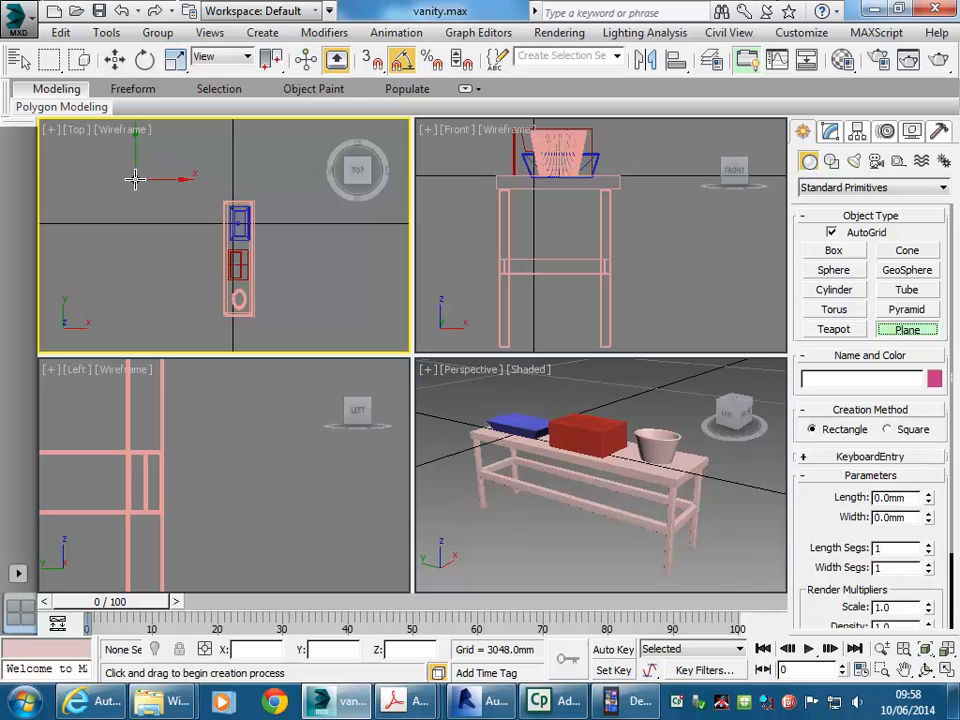
pyautogui.click(831, 232)
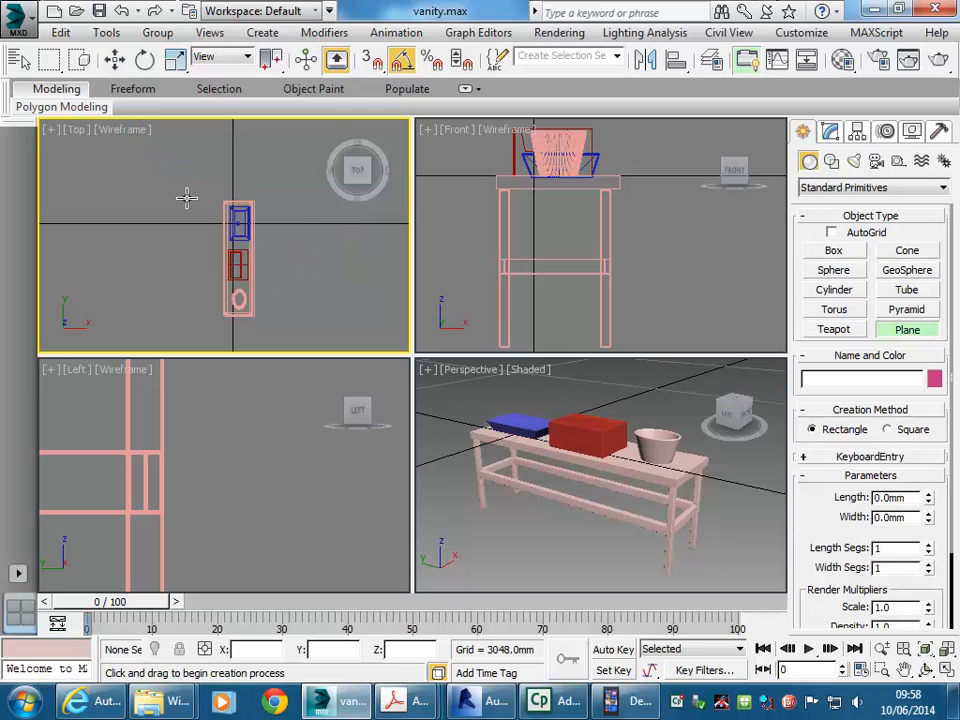
pyautogui.moveTo(117, 167); pyautogui.dragTo(264, 341)
pyautogui.rightClick(528, 220)
pyautogui.rightClick(501, 202)
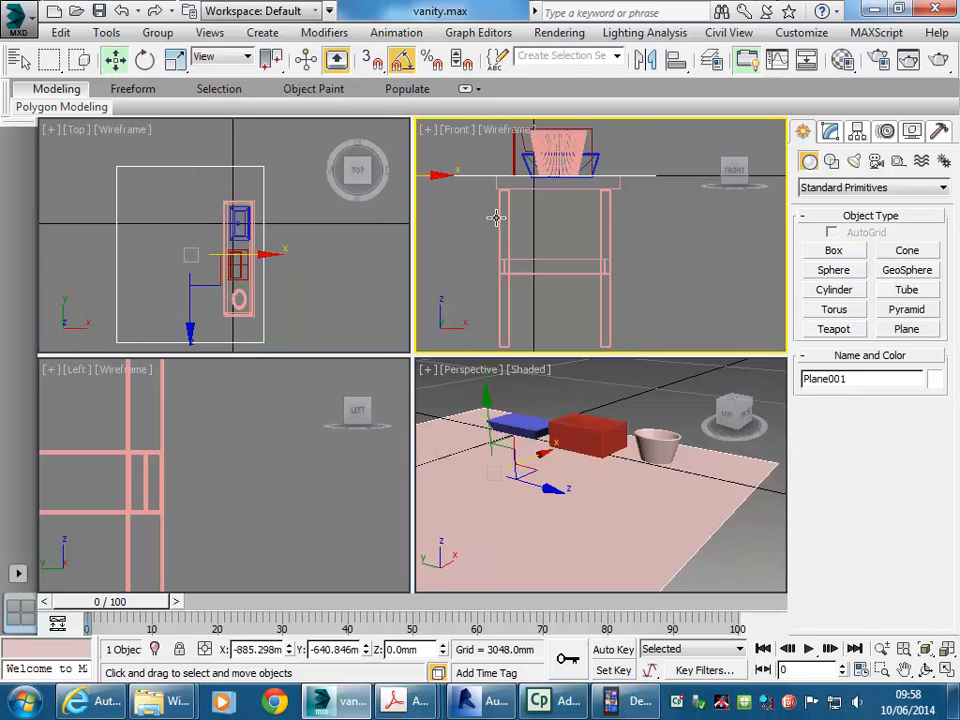
# Step: Lower the floor plane to the feet of the table legs in the Front view, at about Z -889.89 mm
pyautogui.scroll(-3, 498, 216)
pyautogui.moveTo(498, 217); pyautogui.dragTo(549, 246, button='middle')
pyautogui.click(499, 229)
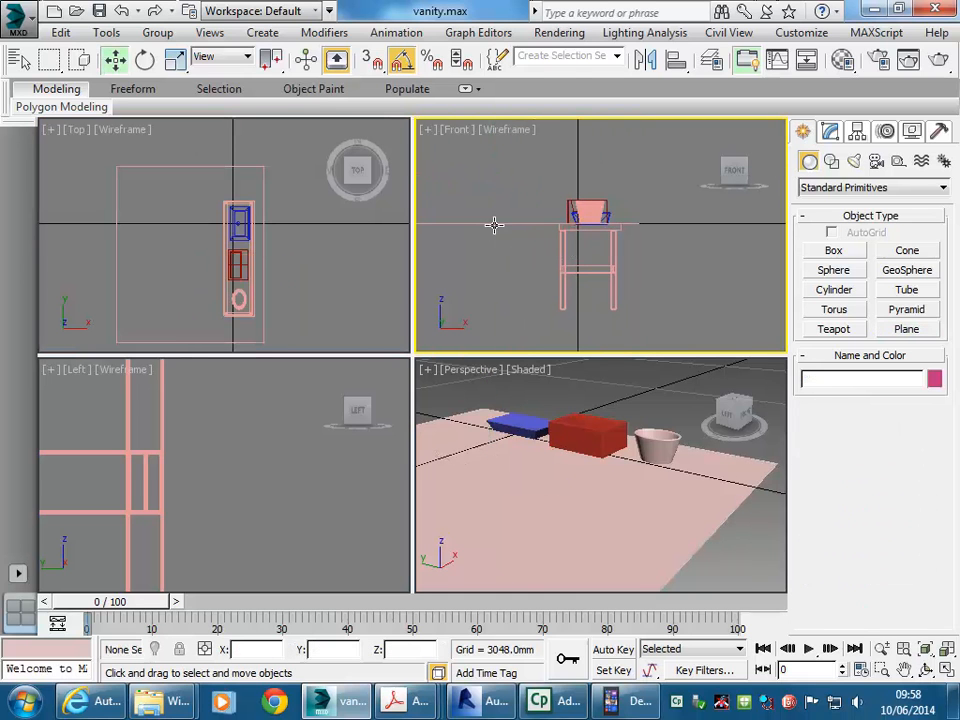
pyautogui.click(494, 226)
pyautogui.moveTo(494, 226); pyautogui.dragTo(482, 256)
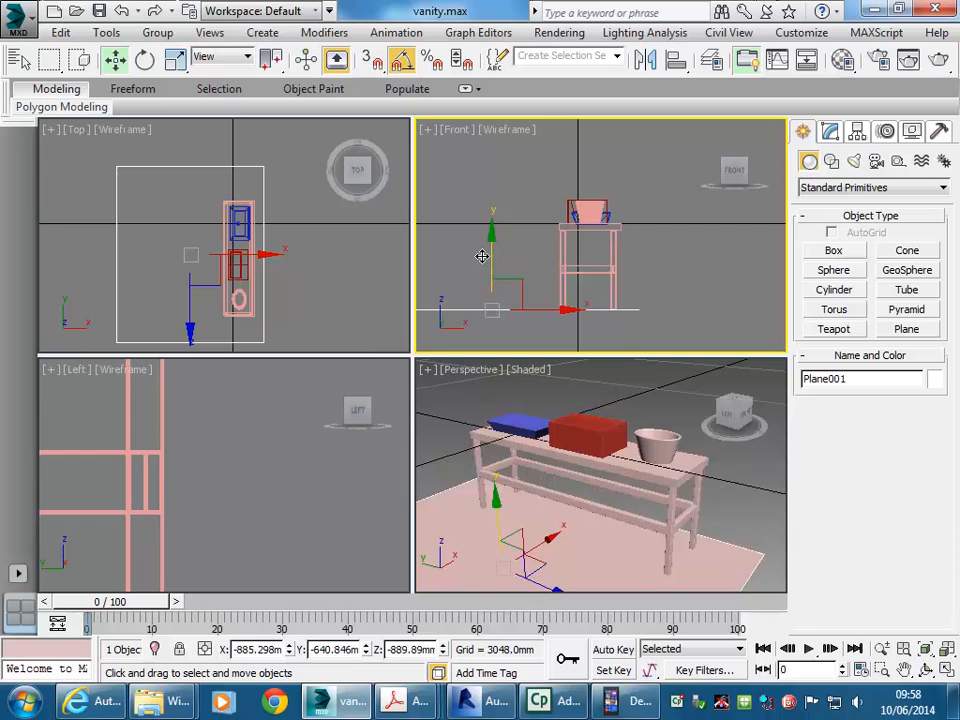
# Step: Create a wall Box behind the table along the floor's edge in the Top view, about 3617 mm long, 116 mm wide and 2920 mm high
pyautogui.click(834, 252)
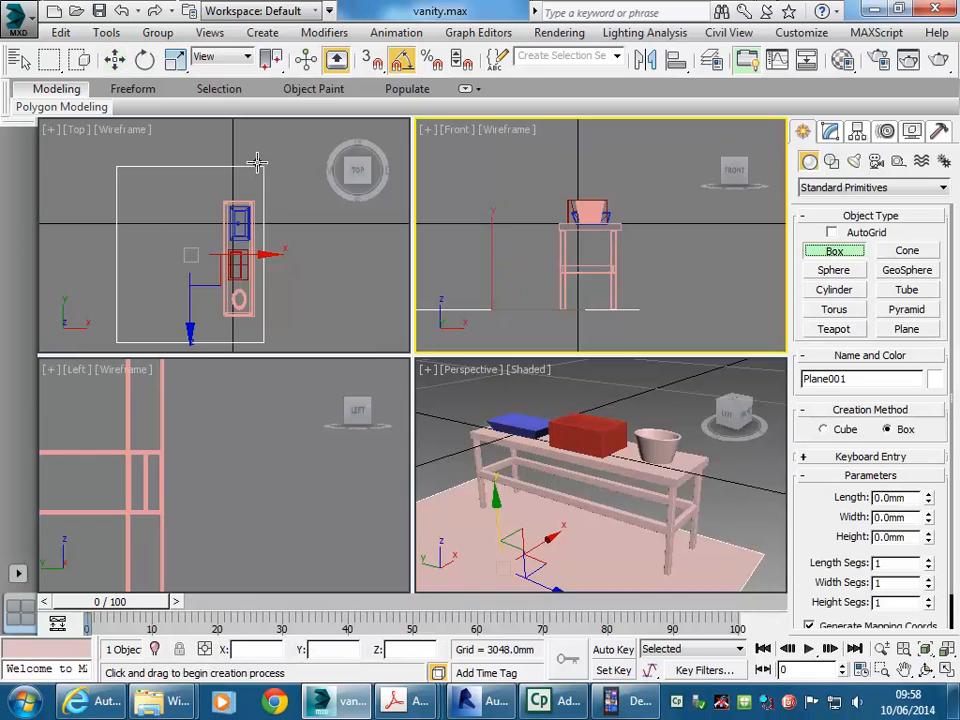
pyautogui.click(255, 165)
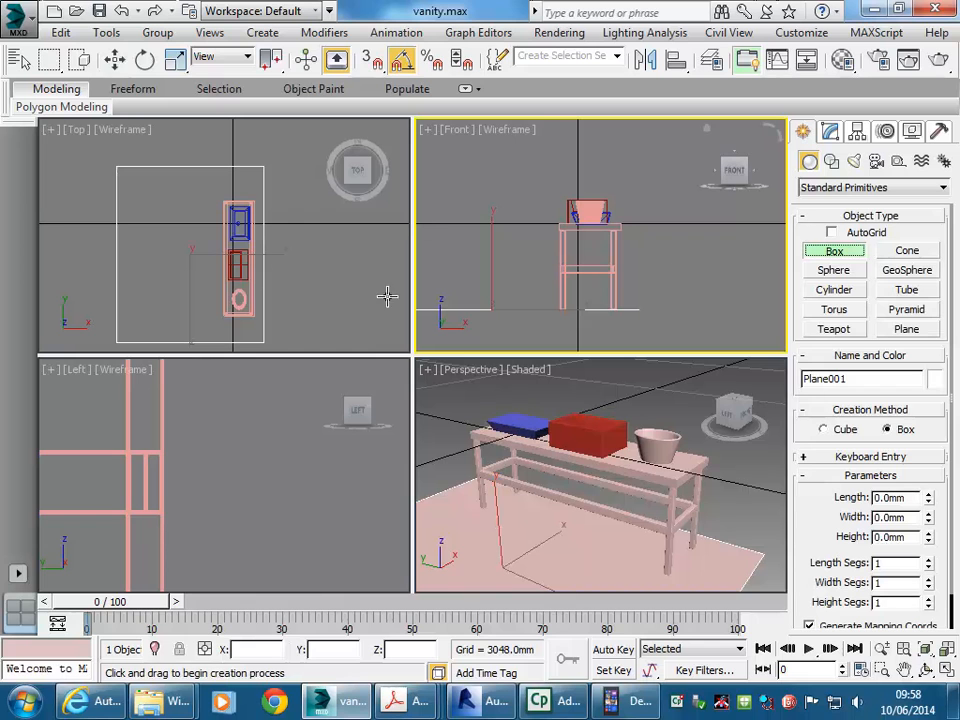
pyautogui.moveTo(255, 165); pyautogui.dragTo(262, 343)
pyautogui.hotkey('ctrl', 'z')
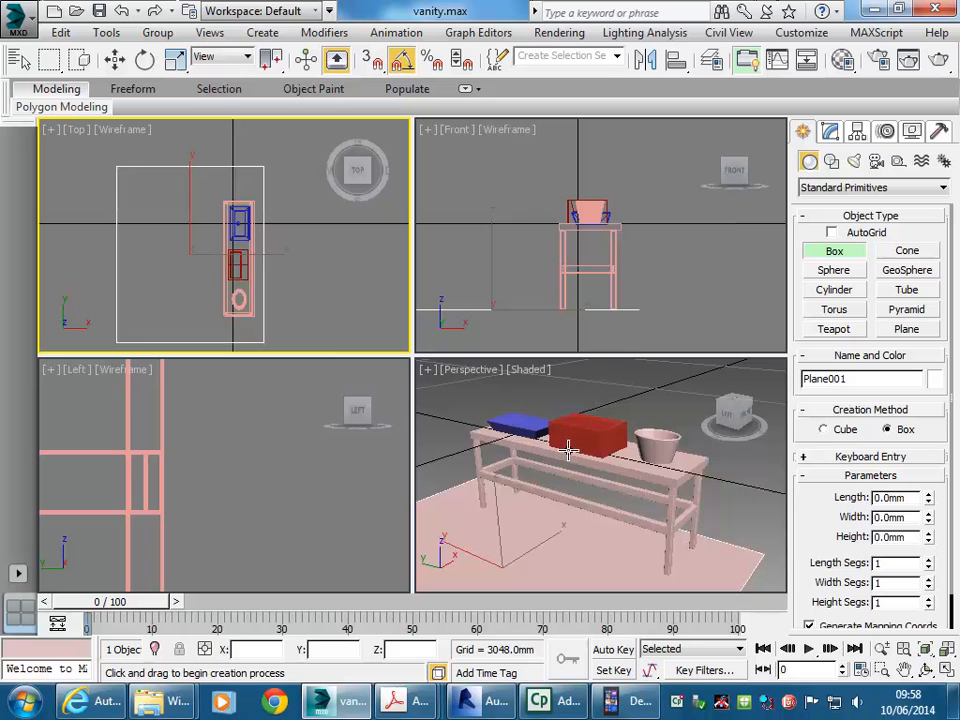
pyautogui.moveTo(257, 167); pyautogui.dragTo(262, 342)
pyautogui.click(261, 201)
pyautogui.rightClick(621, 252)
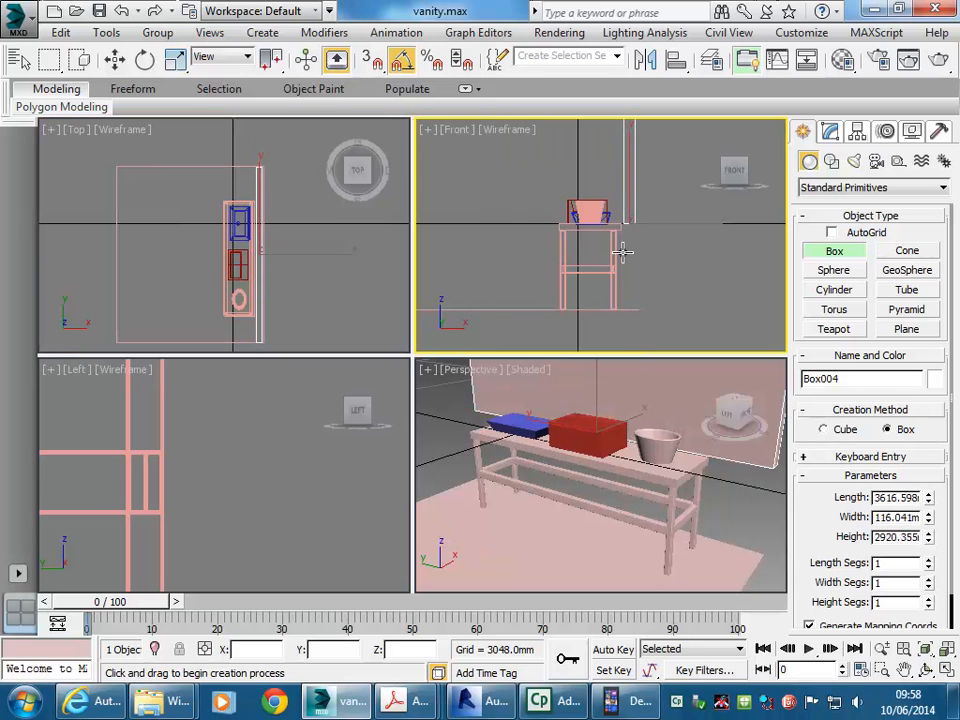
# Step: Lower the wall box to floor level in the Front view, at about Z -874.651 mm
pyautogui.press('w')
pyautogui.scroll(-2, 583, 193)
pyautogui.moveTo(583, 193); pyautogui.dragTo(554, 206, button='middle')
pyautogui.moveTo(594, 189); pyautogui.dragTo(589, 248)
pyautogui.rightClick(518, 480)
pyautogui.moveTo(518, 490)
pyautogui.keyDown('alt'); pyautogui.mouseDown(button='middle')
pyautogui.moveTo(510, 458)
pyautogui.moveTo(520, 488)
pyautogui.mouseUp(button='middle'); pyautogui.keyUp('alt')
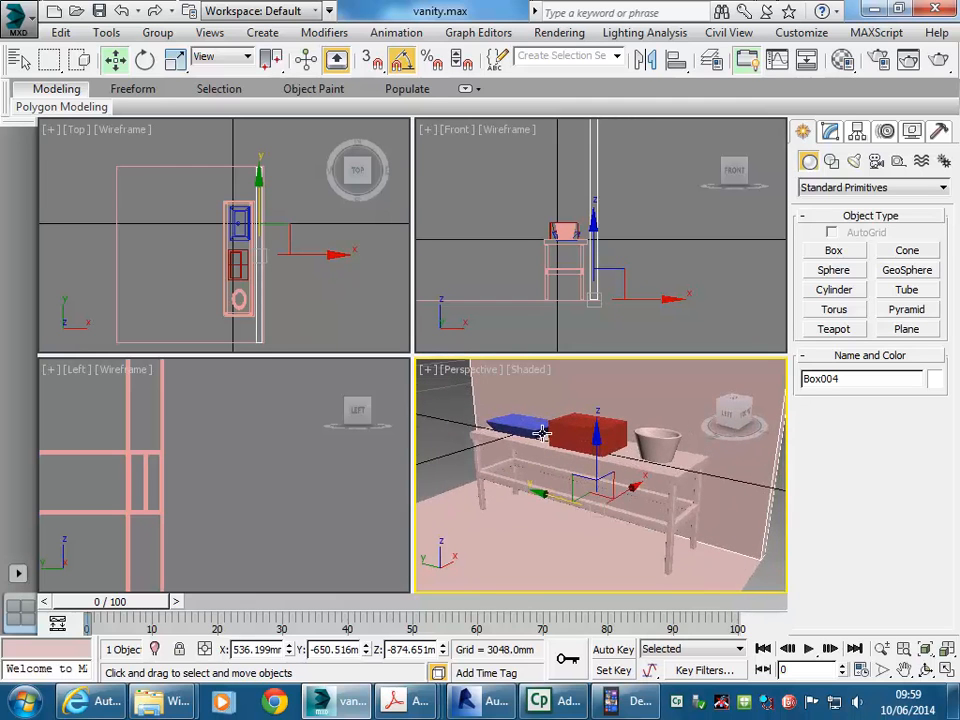
# Step: Clone the wall box slightly towards the table and raise the copy above the tabletop to about X 509.459 mm, Z 387.604 mm
pyautogui.rightClick(270, 238)
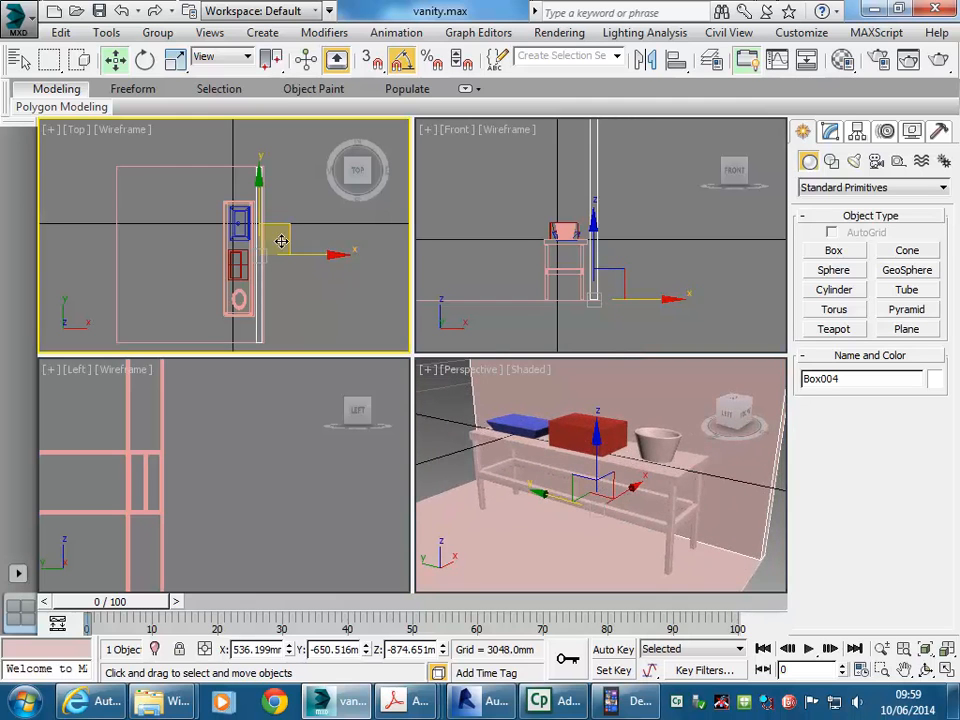
pyautogui.rightClick(636, 314)
pyautogui.keyDown('shift'); pyautogui.moveTo(643, 298); pyautogui.dragTo(638, 300); pyautogui.keyUp('shift')
pyautogui.click(382, 293)
pyautogui.click(480, 432)
pyautogui.moveTo(589, 268); pyautogui.dragTo(591, 178)
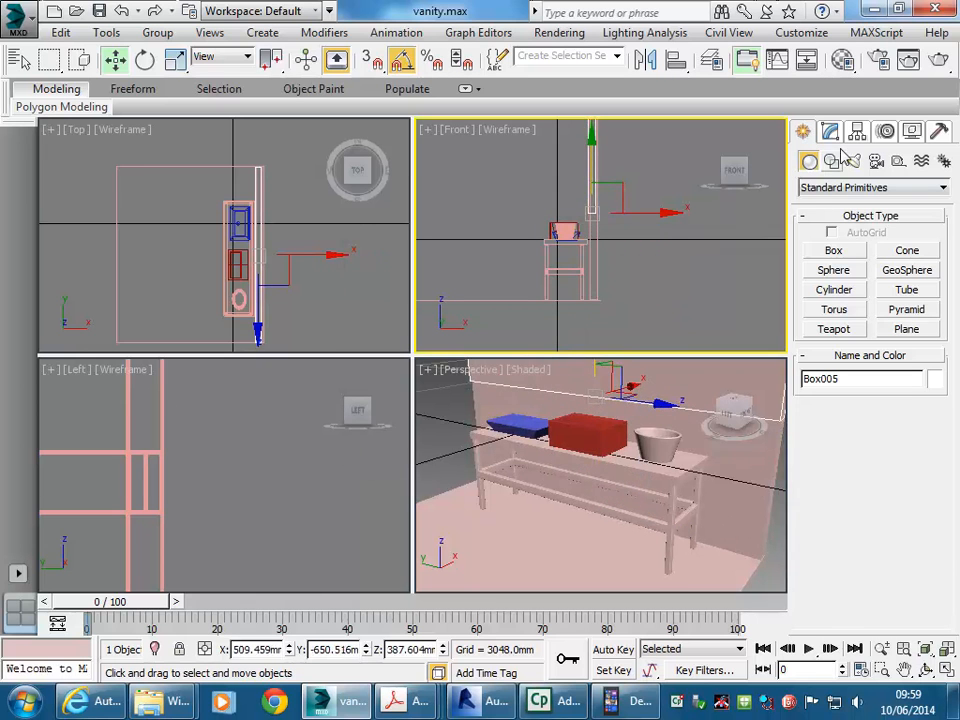
# Step: Shrink the cloned box to a panel about 1591 mm long, 28 mm wide and 1431 mm high, in front of the wall at about X 455.435 mm
pyautogui.click(830, 133)
pyautogui.moveTo(930, 398); pyautogui.dragTo(929, 437)
pyautogui.click(655, 228)
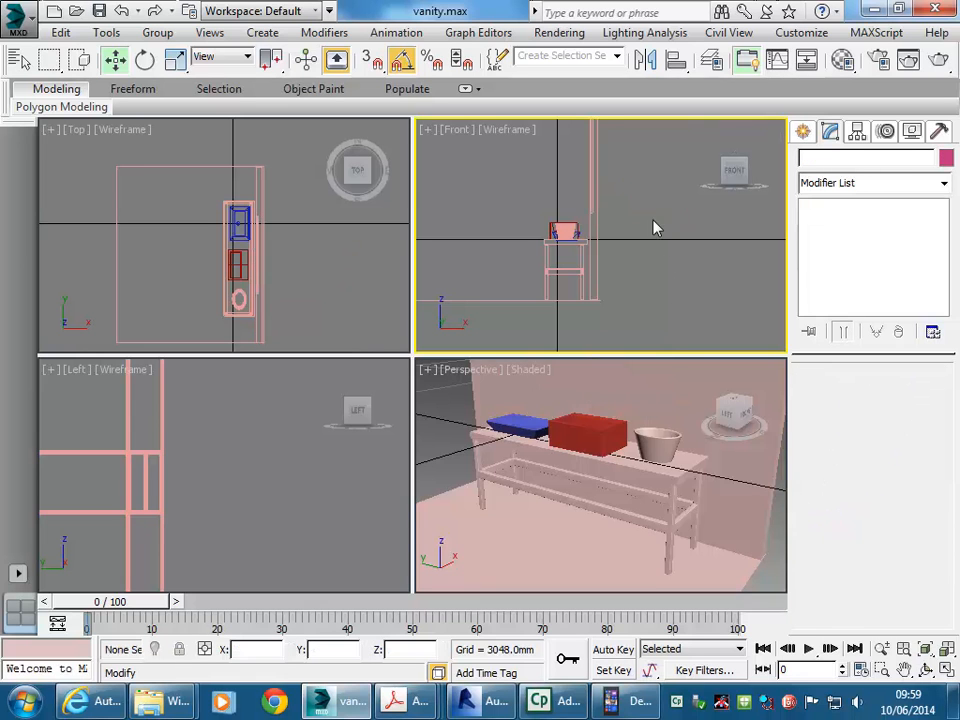
pyautogui.click(592, 204)
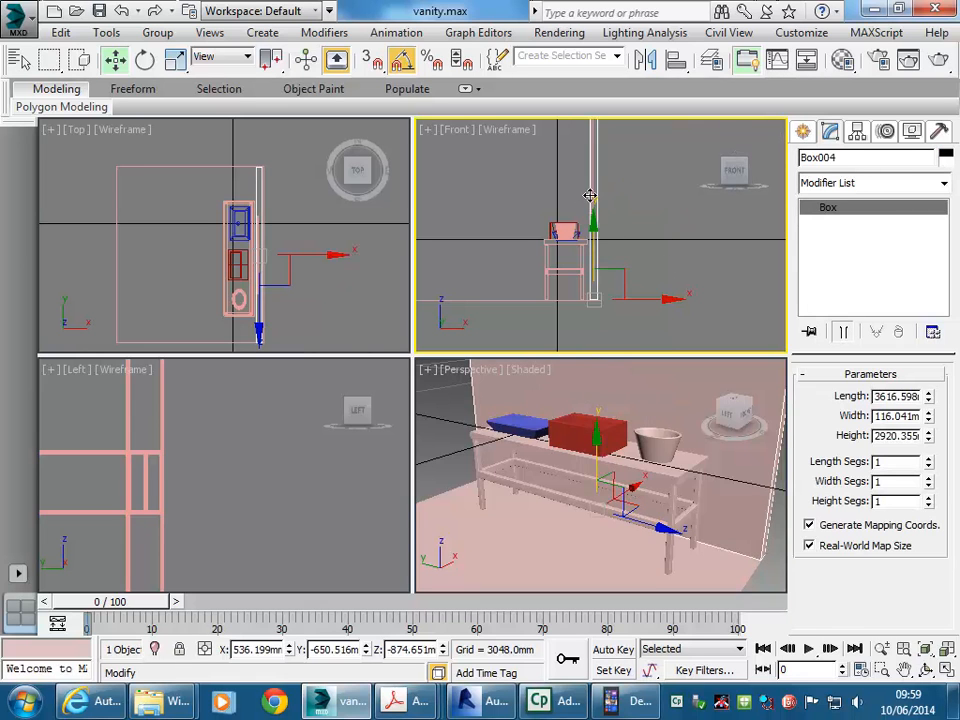
pyautogui.click(591, 190)
pyautogui.moveTo(642, 211); pyautogui.dragTo(638, 211)
pyautogui.moveTo(930, 440); pyautogui.dragTo(928, 475)
# Step: Change the object colour of the panel above the table to purple in the maximized Perspective view
pyautogui.rightClick(477, 490)
pyautogui.moveTo(515, 465)
pyautogui.mouseDown(button='middle')
pyautogui.moveTo(536, 476)
pyautogui.moveTo(527, 476)
pyautogui.moveTo(545, 472)
pyautogui.moveTo(521, 479)
pyautogui.mouseUp(button='middle')
pyautogui.scroll(-5, 536, 476)
pyautogui.scroll(5, 545, 472)
pyautogui.click(461, 450)
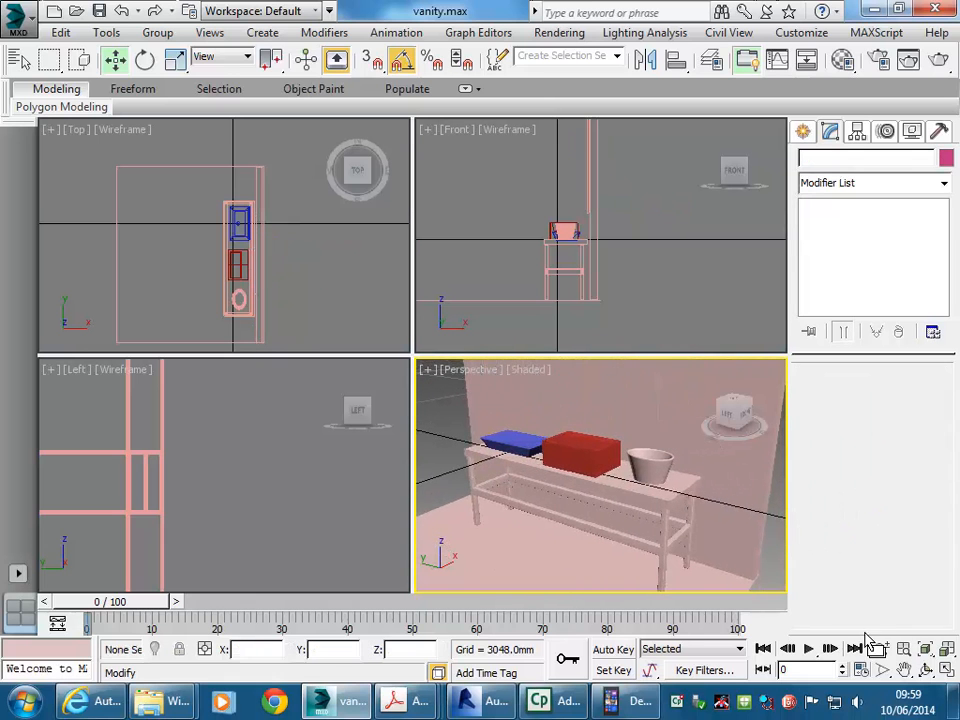
pyautogui.click(946, 669)
pyautogui.click(455, 212)
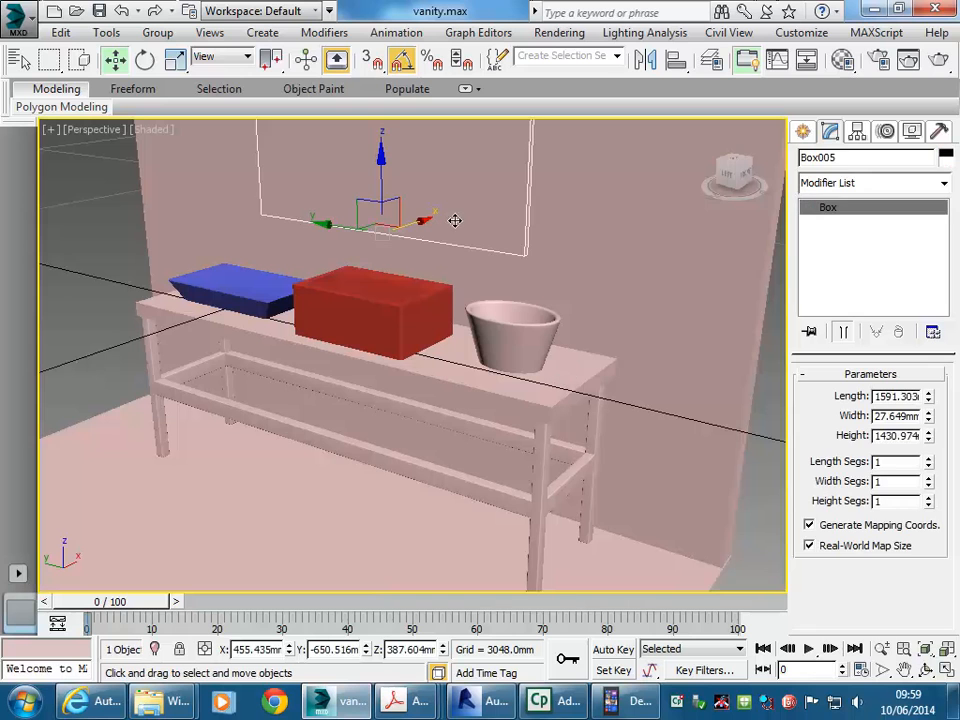
pyautogui.click(945, 158)
pyautogui.click(541, 272)
pyautogui.click(534, 426)
pyautogui.click(204, 489)
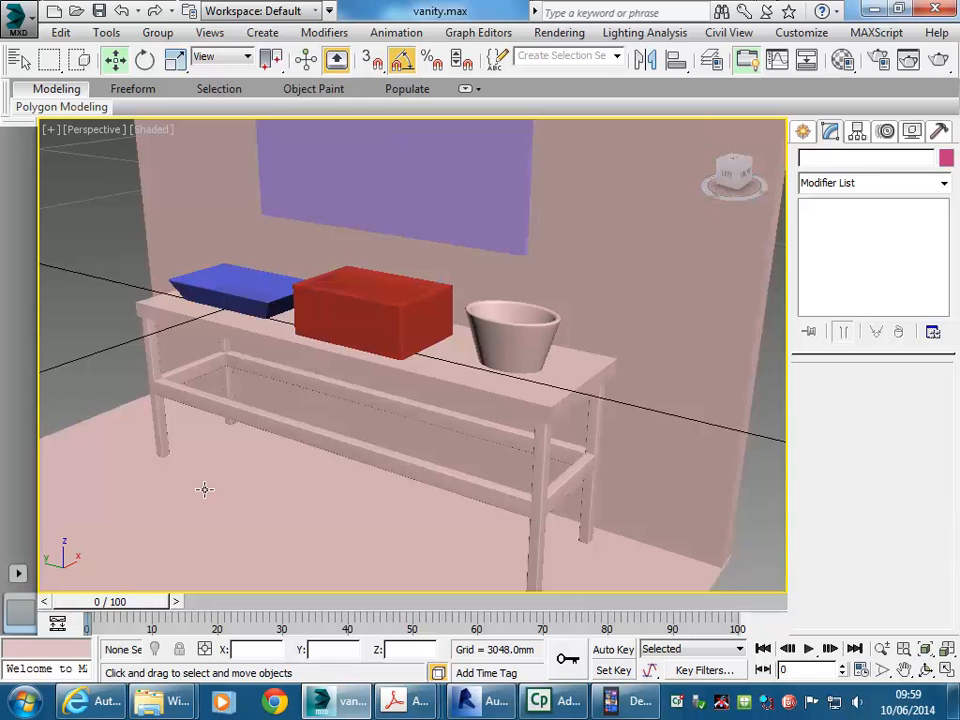
# Step: Examine the table, the basins and the wall panel in perspective
pyautogui.keyDown('alt'); pyautogui.moveTo(71, 210); pyautogui.dragTo(143, 278, button='middle'); pyautogui.keyUp('alt')
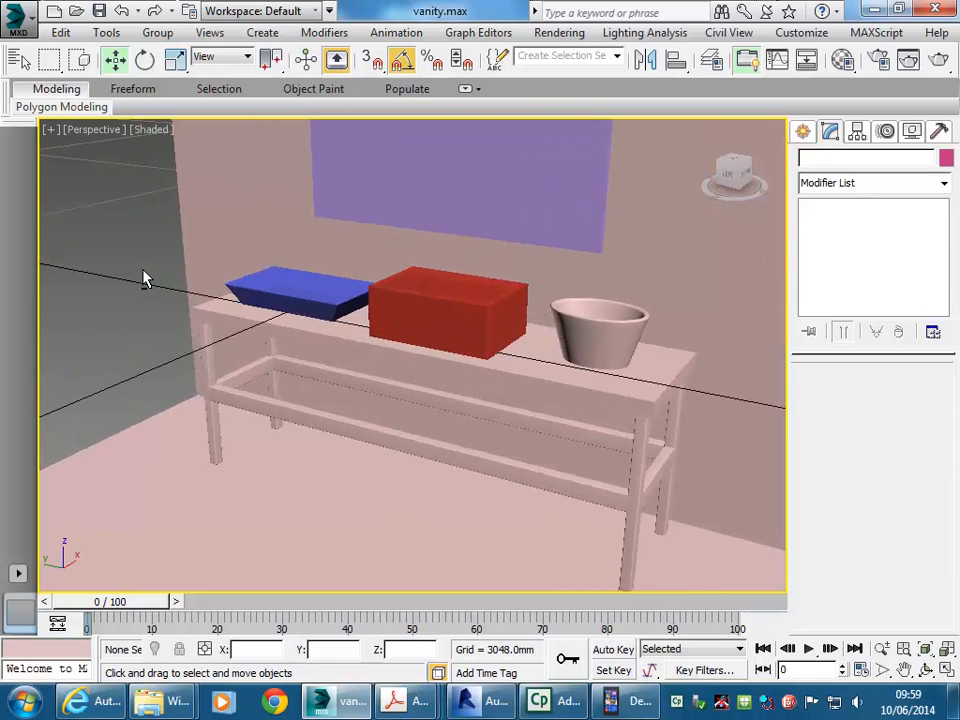
pyautogui.click(447, 318)
pyautogui.keyDown('alt'); pyautogui.moveTo(447, 318); pyautogui.dragTo(397, 300, button='middle'); pyautogui.keyUp('alt')
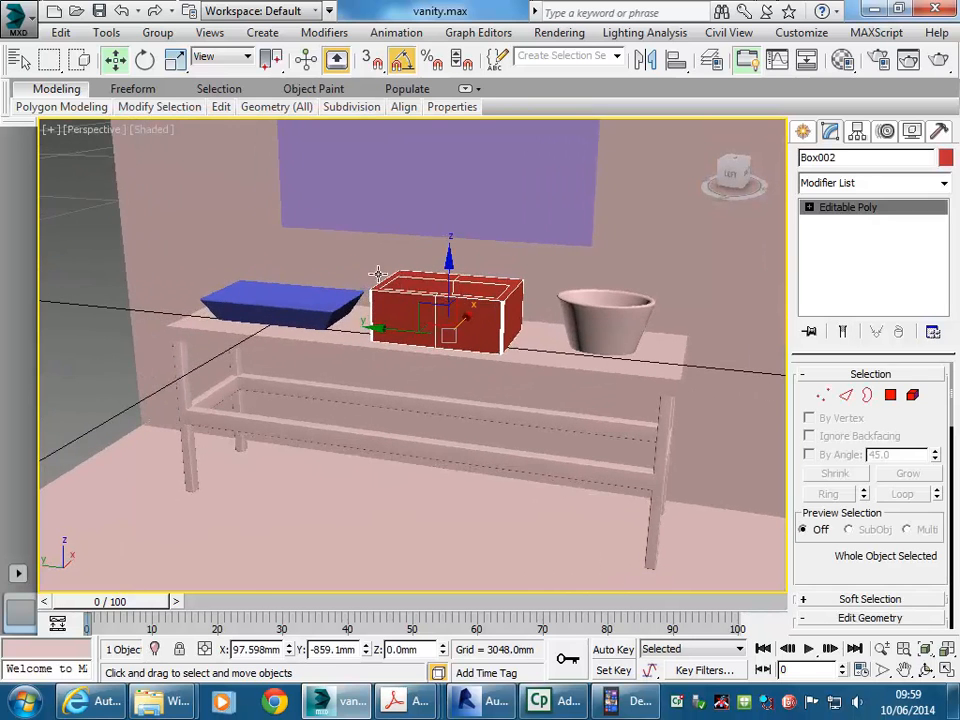
pyautogui.scroll(-3, 378, 273)
pyautogui.scroll(4, 378, 273)
pyautogui.scroll(-4, 369, 264)
pyautogui.scroll(4, 369, 264)
pyautogui.scroll(-2, 369, 264)
pyautogui.click(88, 249)
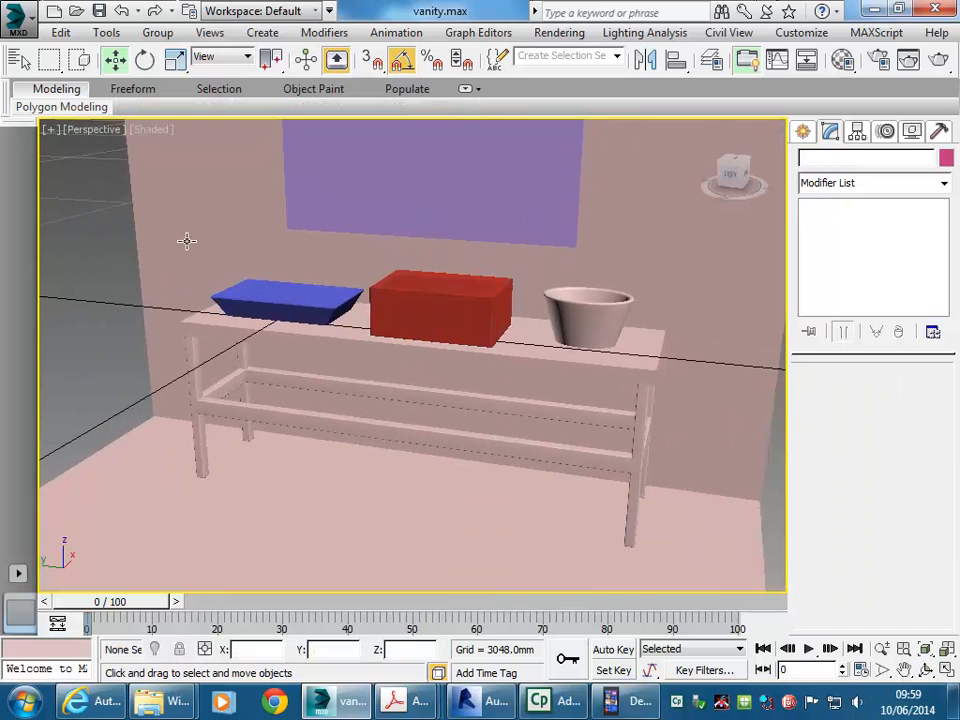
# Step: Select the back wall and open the Material Editor on the 13 - Default material, keeping the wall in view
pyautogui.click(186, 241)
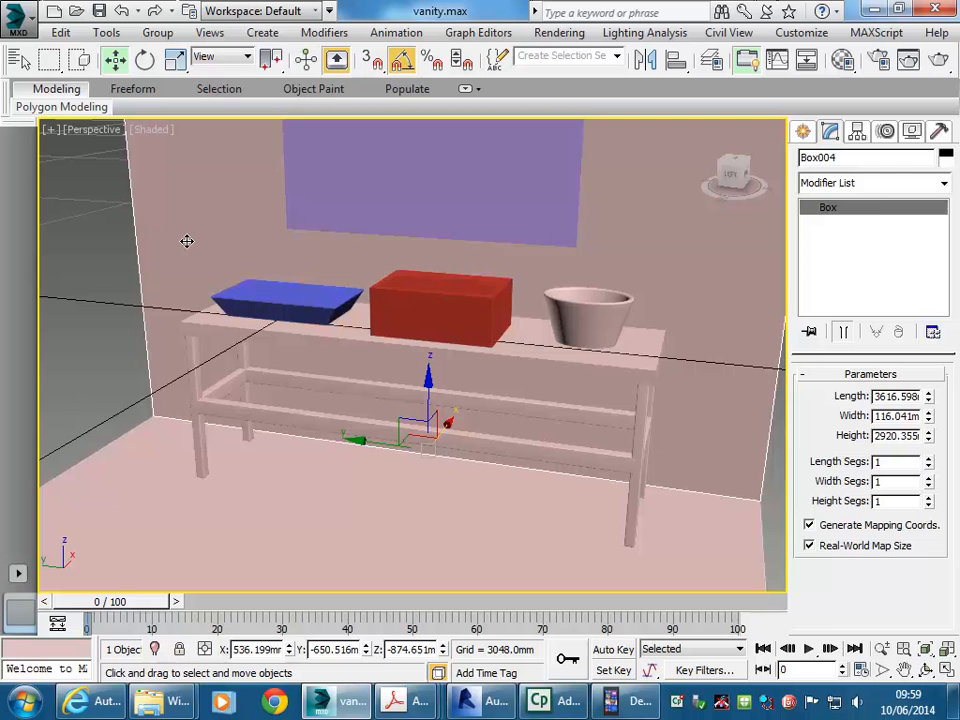
pyautogui.click(842, 59)
pyautogui.moveTo(505, 19); pyautogui.dragTo(668, 24)
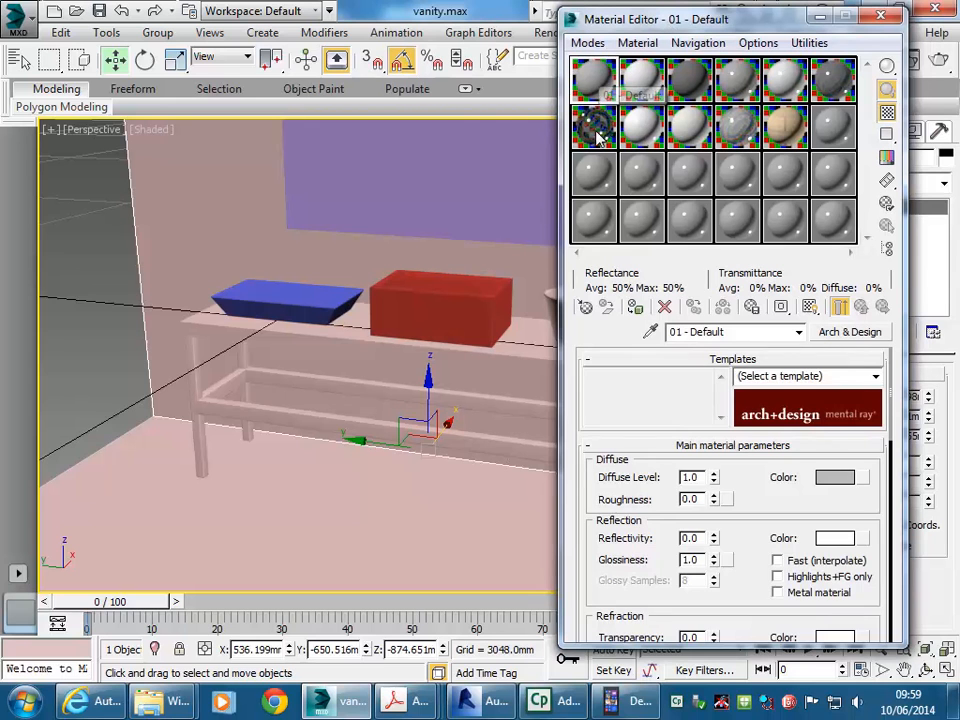
pyautogui.click(593, 177)
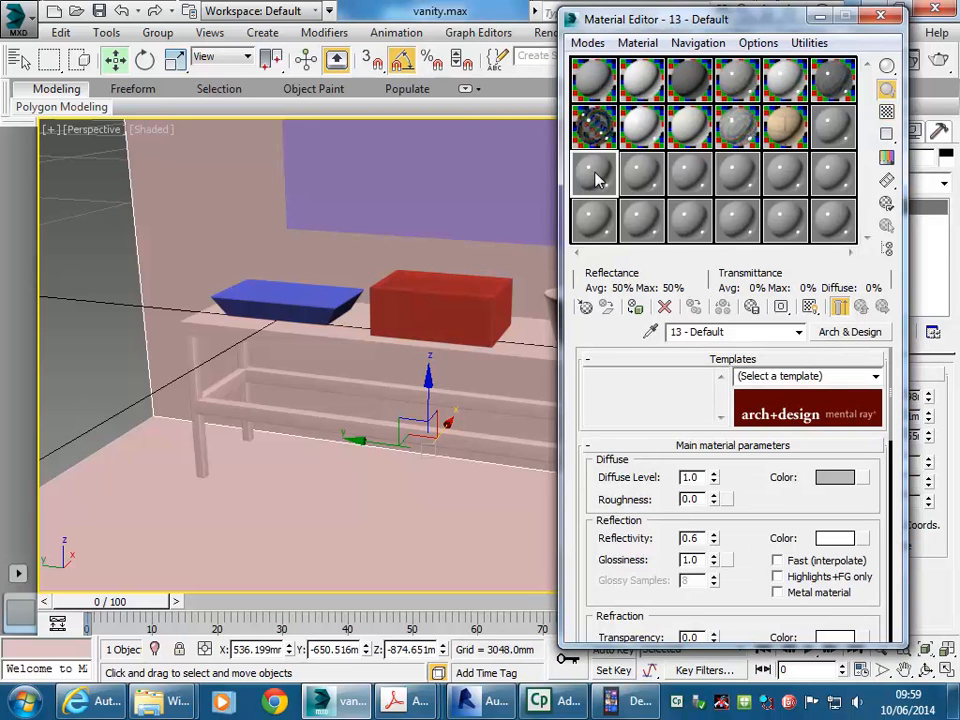
# Step: Review the materials in the first two rows of sample slots
pyautogui.click(604, 86)
pyautogui.click(603, 127)
pyautogui.click(638, 123)
pyautogui.click(646, 86)
pyautogui.click(682, 88)
pyautogui.click(689, 122)
pyautogui.click(738, 122)
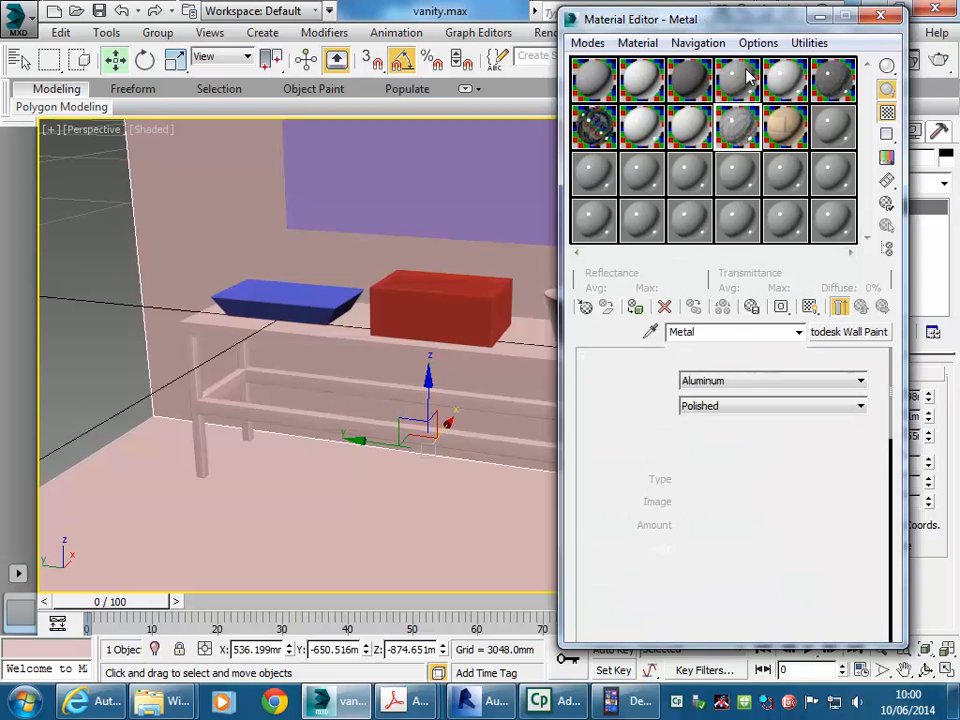
pyautogui.click(795, 87)
pyautogui.click(795, 126)
pyautogui.click(831, 132)
pyautogui.click(822, 90)
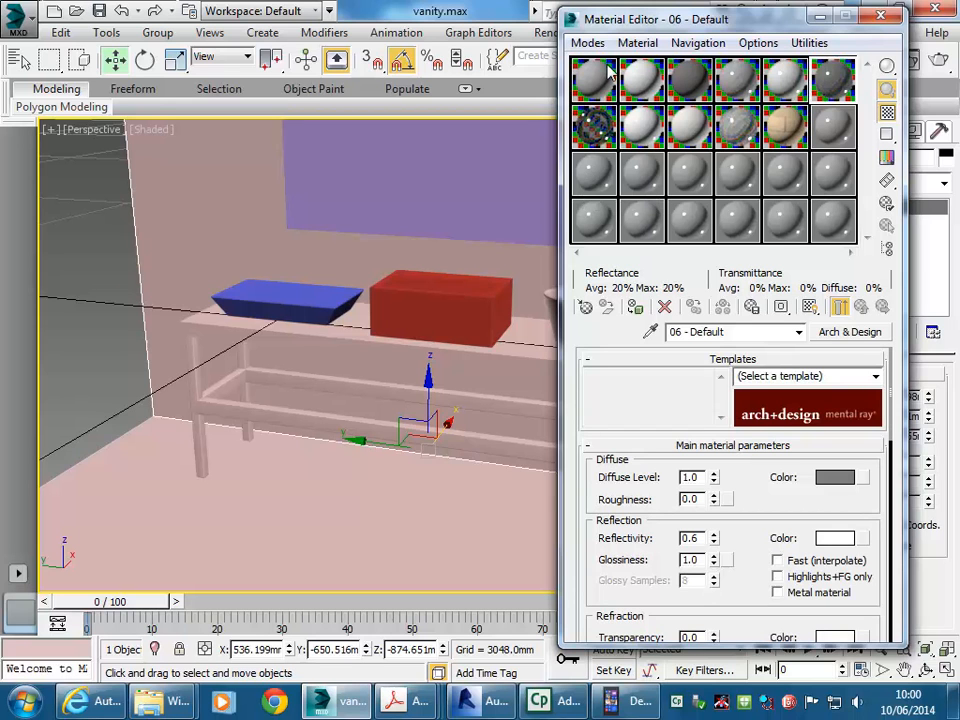
# Step: Apply the Matte Finish template to 13 - Default and set its diffuse colour to pale pink, with saturation 0.223 and value 0.727
pyautogui.click(600, 180)
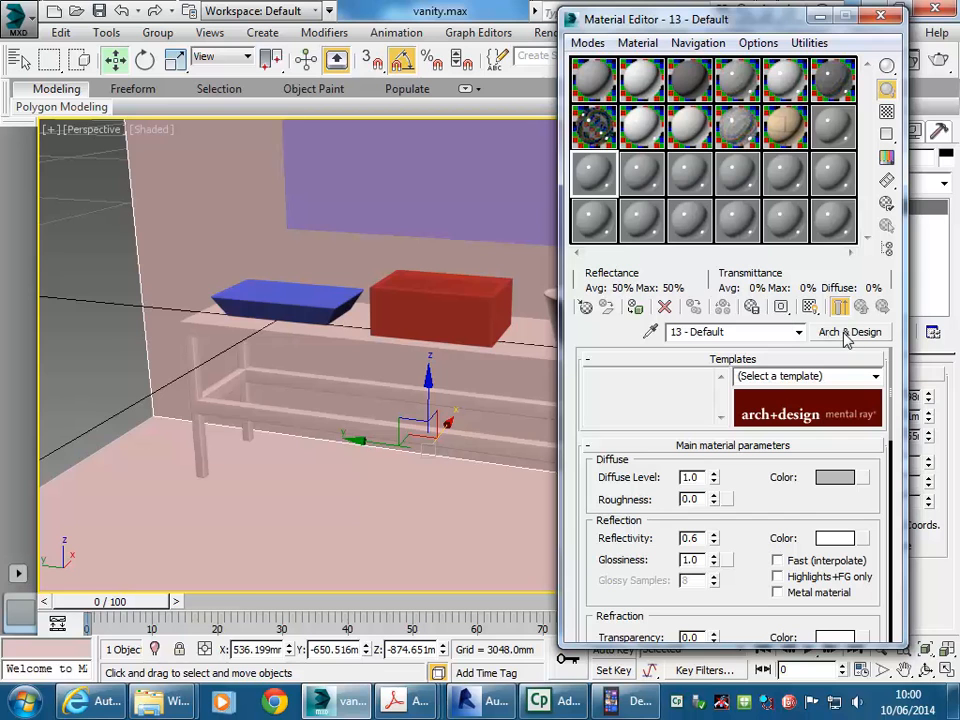
pyautogui.click(874, 377)
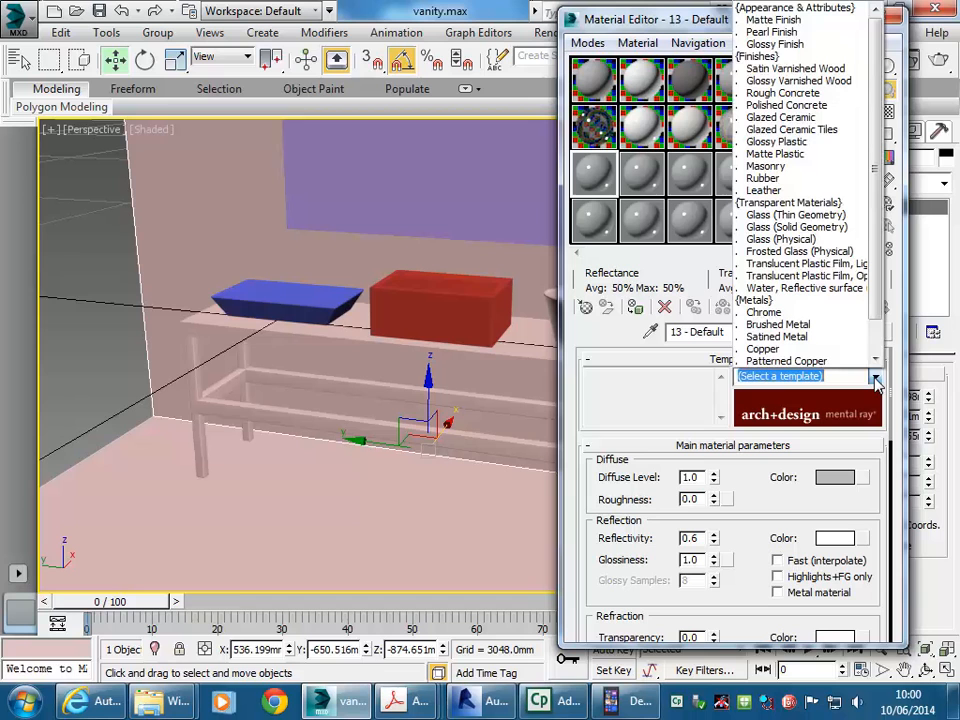
pyautogui.click(771, 20)
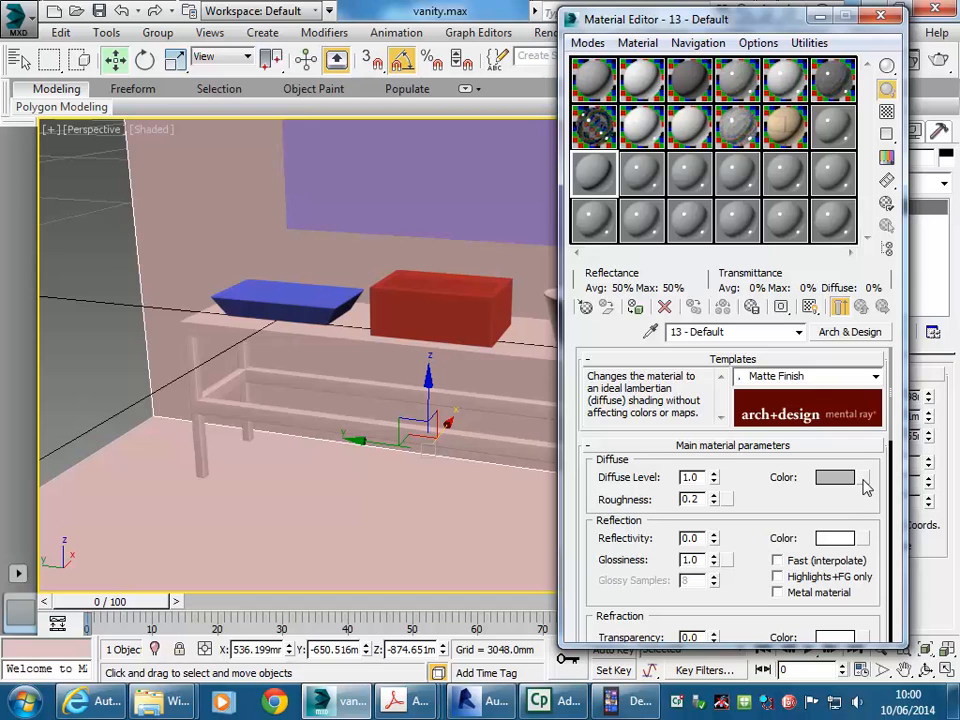
pyautogui.click(830, 479)
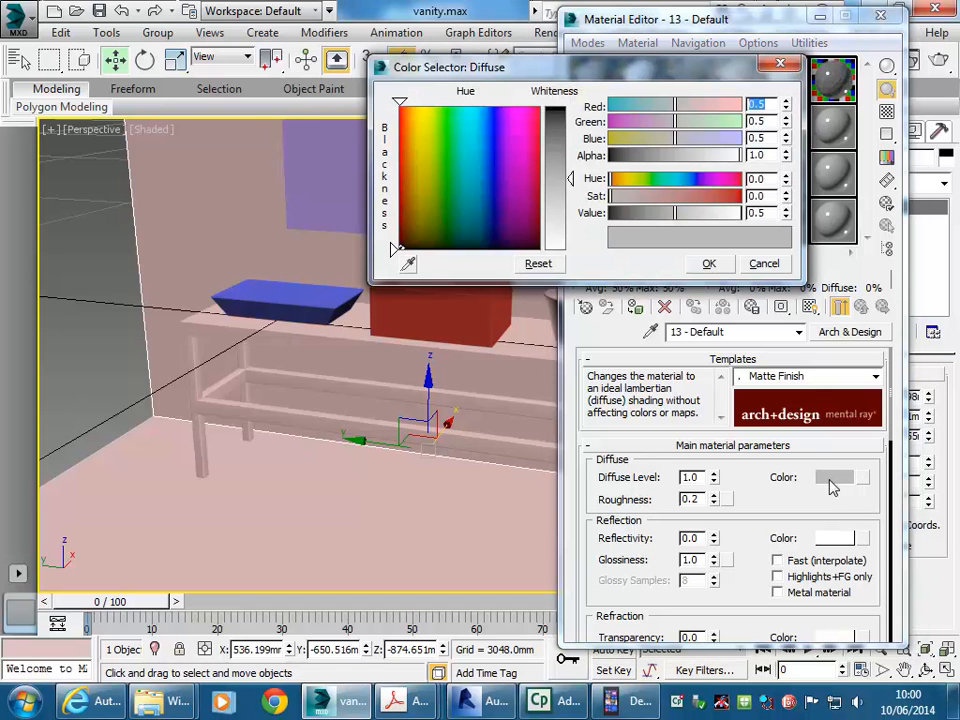
pyautogui.click(670, 198)
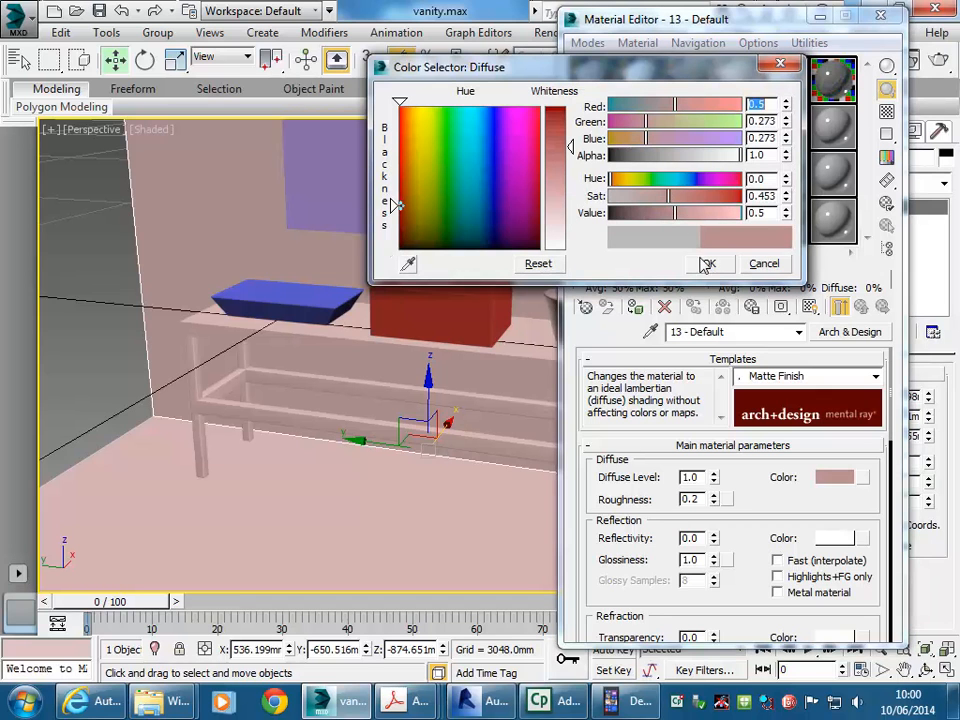
pyautogui.click(638, 197)
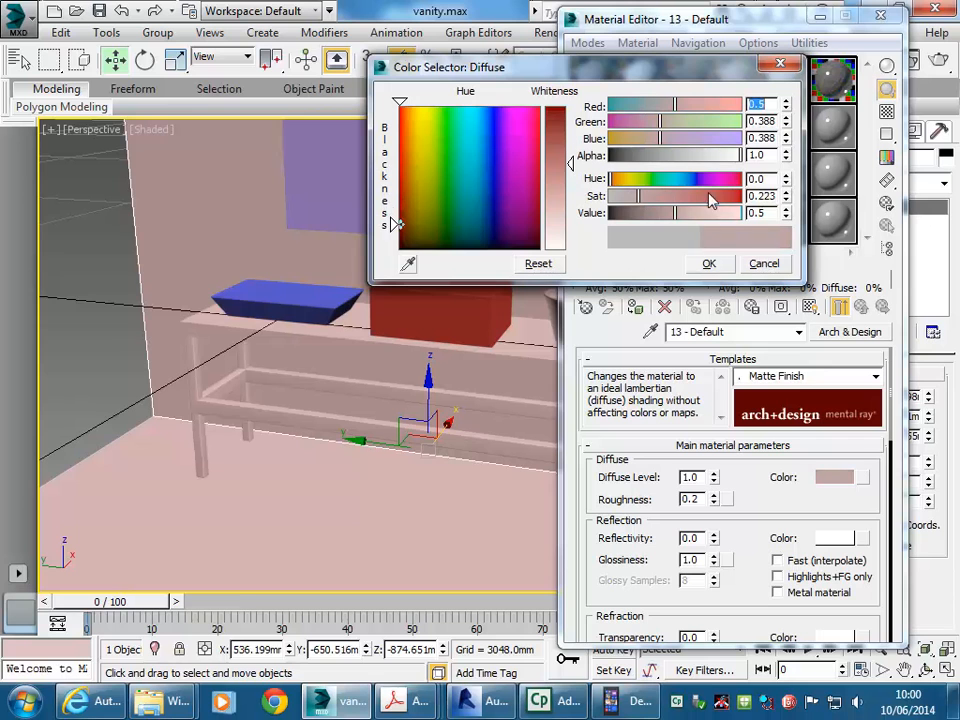
pyautogui.click(704, 213)
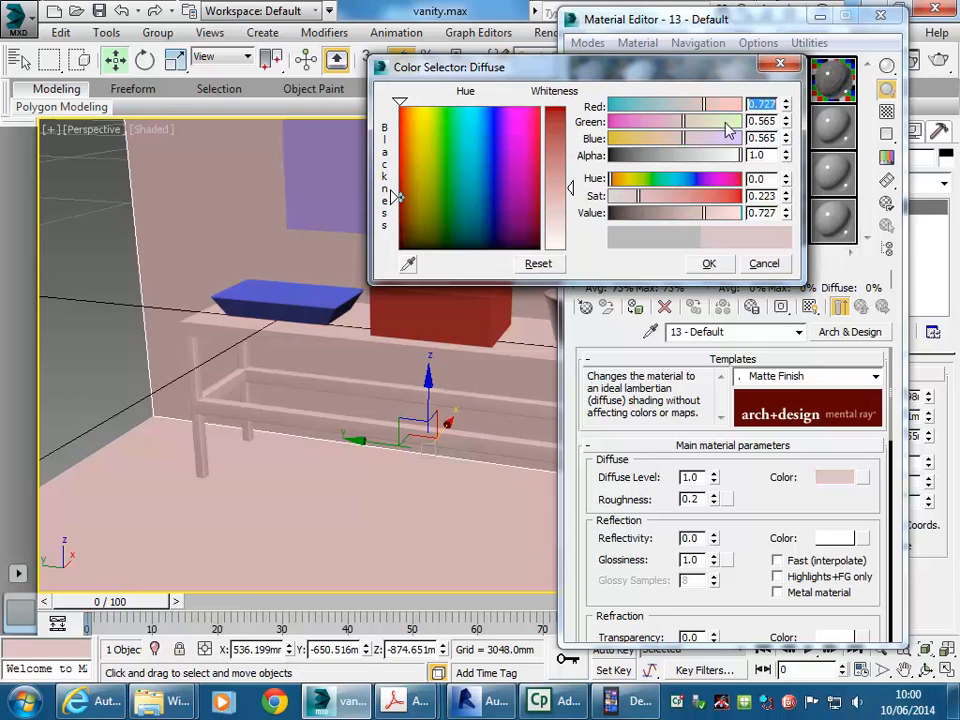
pyautogui.click(710, 264)
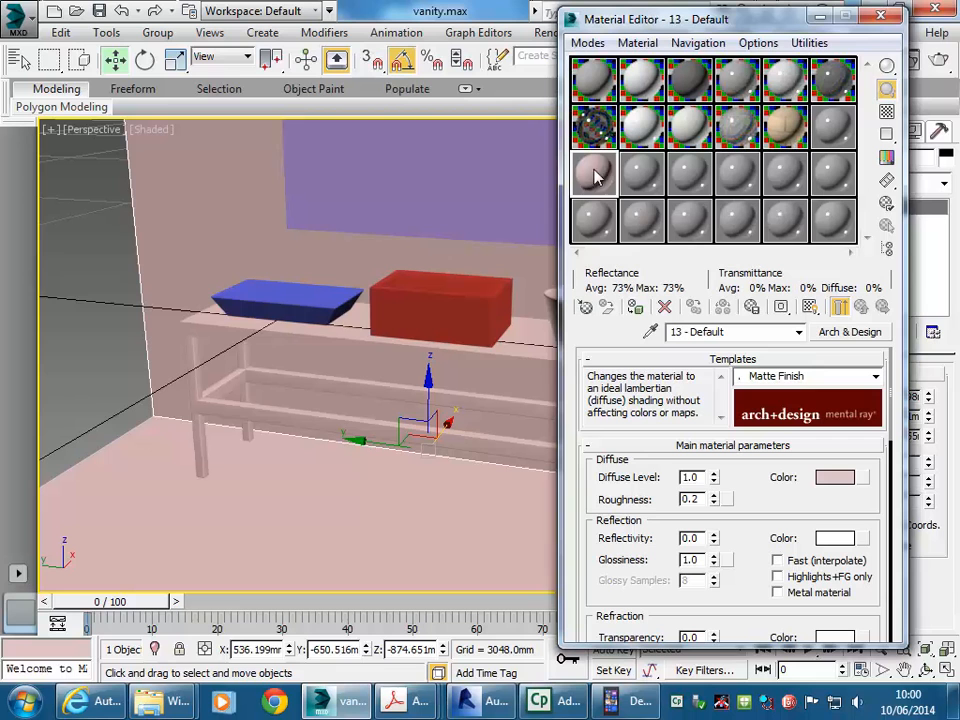
# Step: Raise the material's diffuse blue to 0.899 for a lilac tint and assign it to the selected wall
pyautogui.click(834, 477)
pyautogui.moveTo(683, 139); pyautogui.dragTo(745, 139)
pyautogui.click(709, 264)
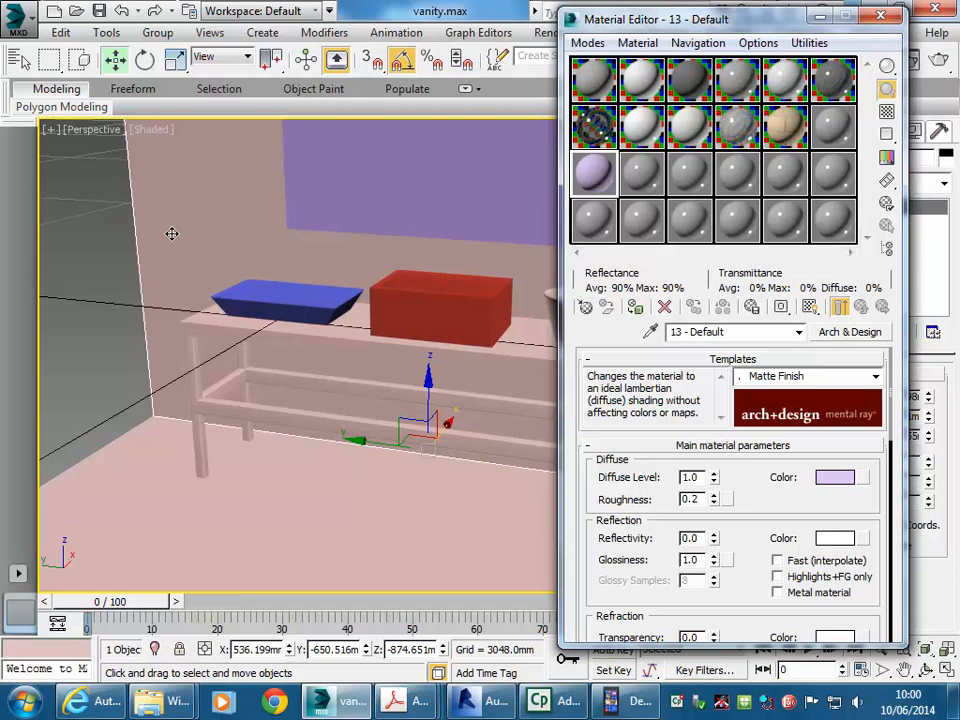
pyautogui.click(636, 309)
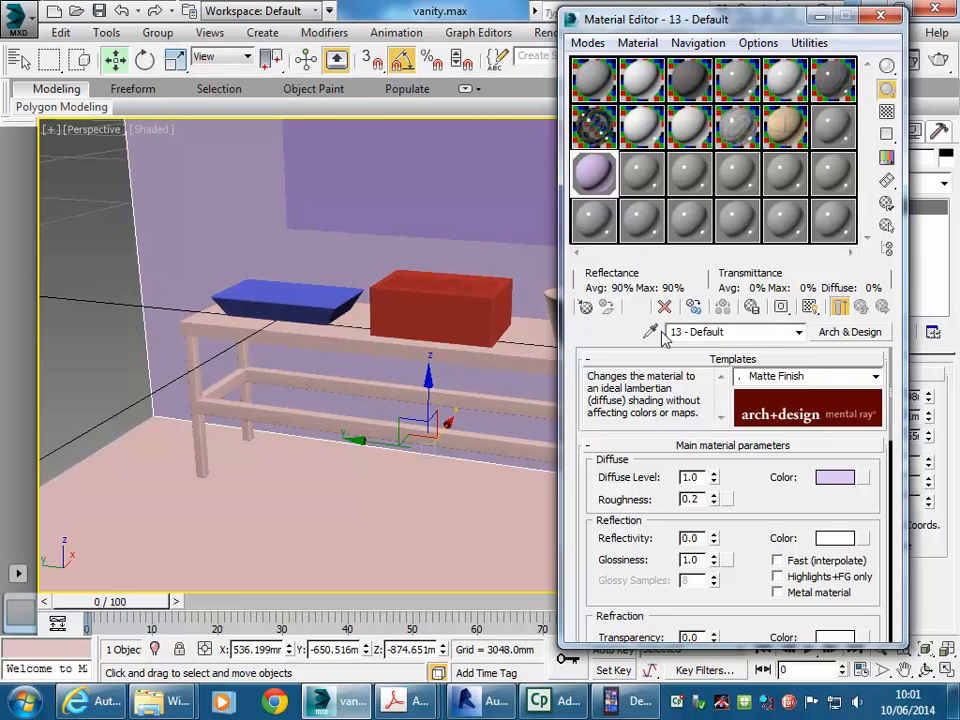
# Step: Lighten the wall material by lowering its diffuse saturation to 0.129
pyautogui.click(838, 480)
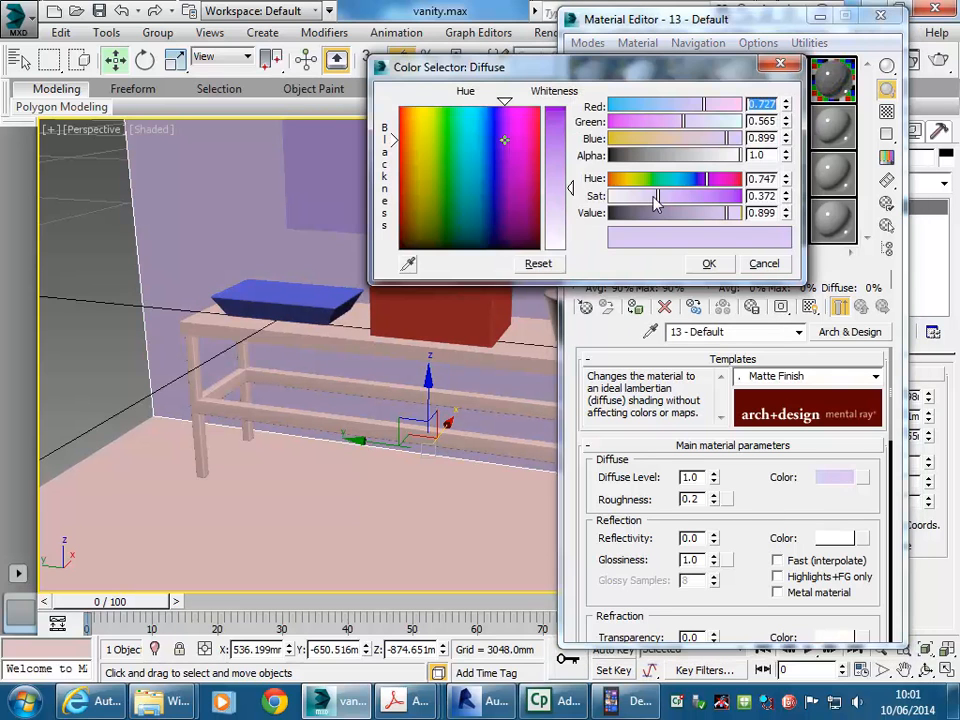
pyautogui.moveTo(656, 199); pyautogui.dragTo(626, 197)
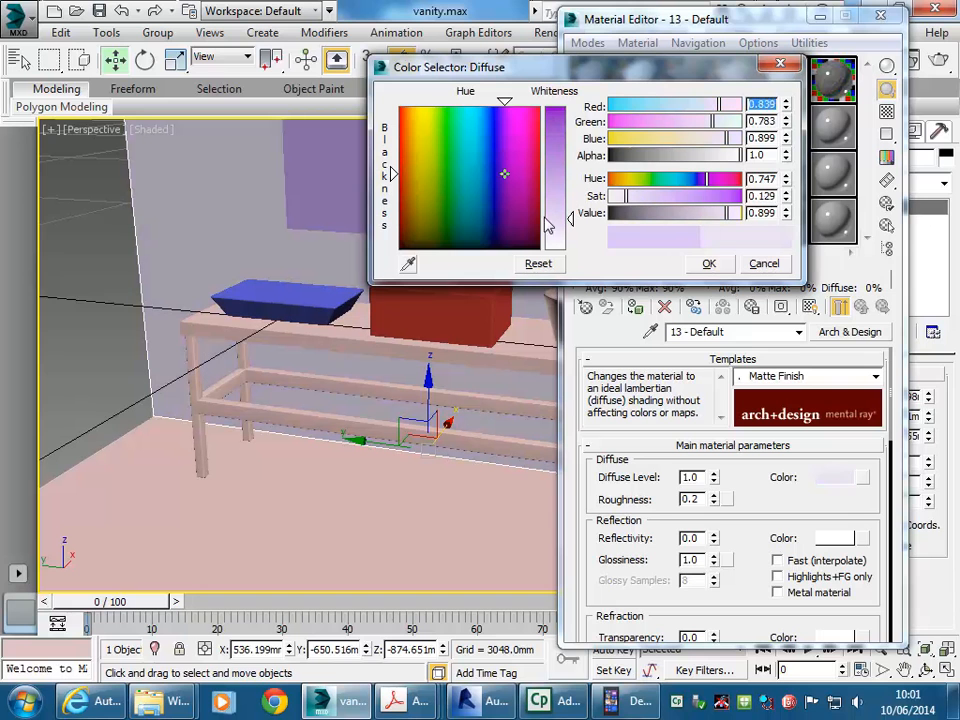
pyautogui.click(720, 265)
# Step: Select the floor and apply the Glazed Ceramic Tiles template to the 14 - Default material
pyautogui.click(75, 270)
pyautogui.click(164, 501)
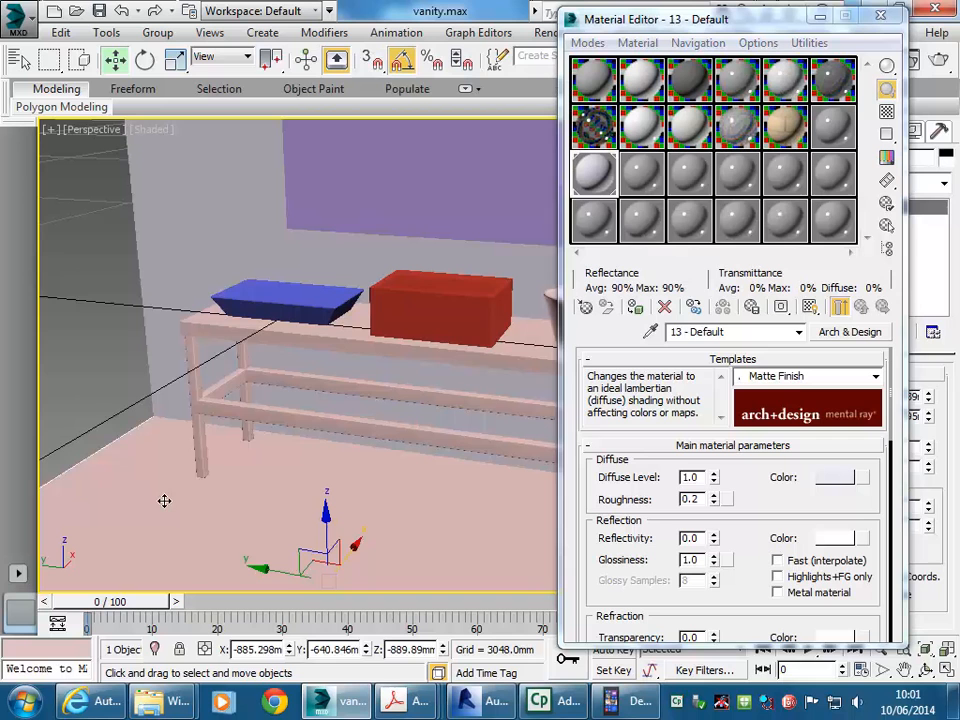
pyautogui.click(642, 178)
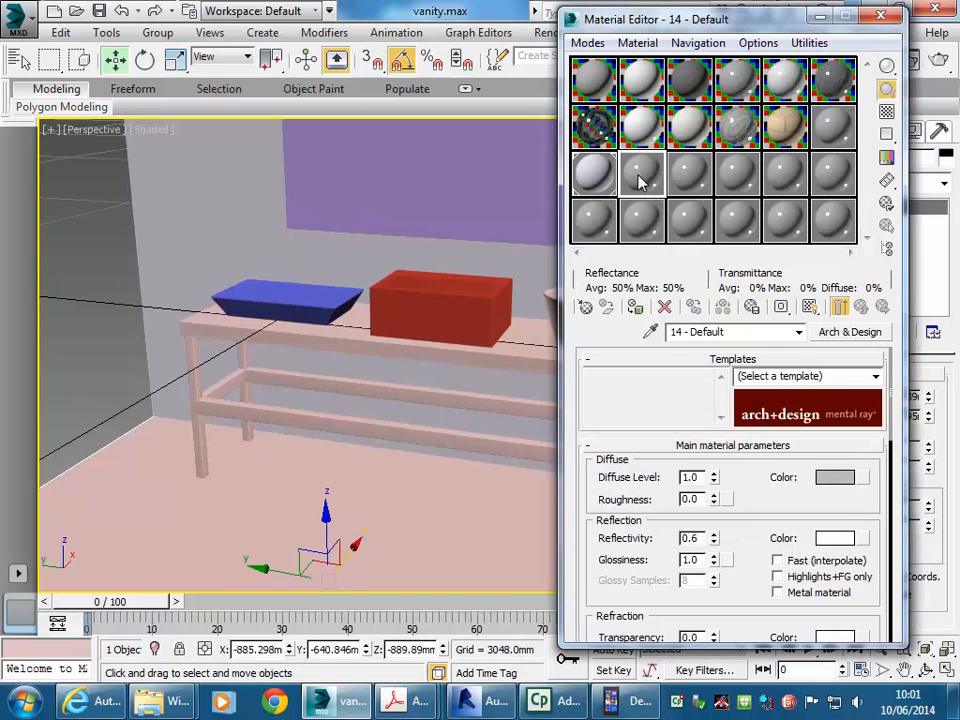
pyautogui.click(597, 176)
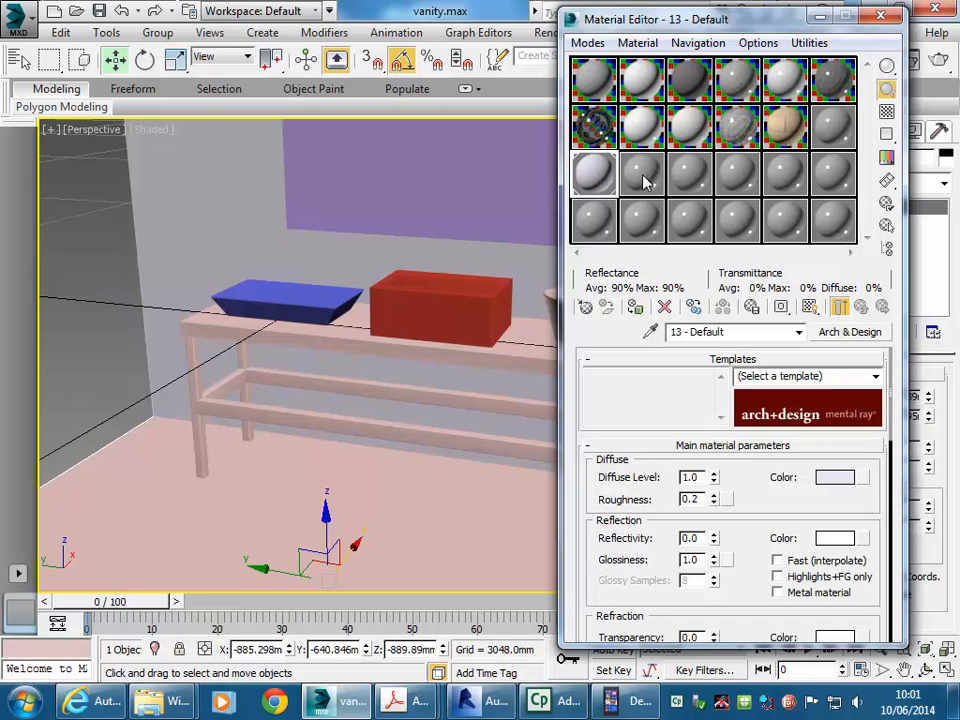
pyautogui.click(643, 178)
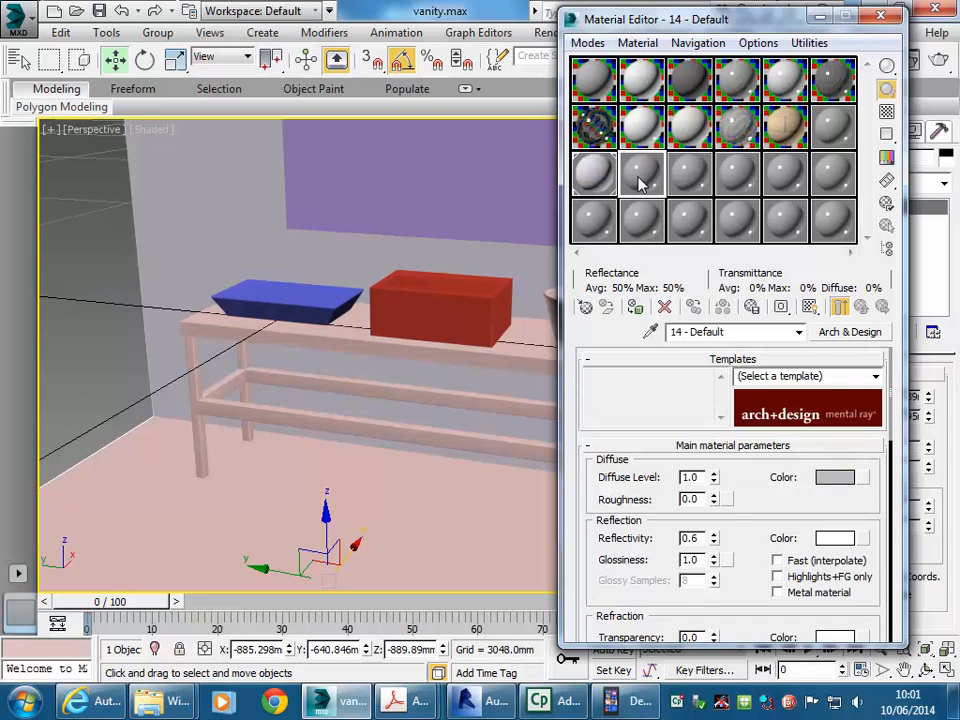
pyautogui.click(876, 377)
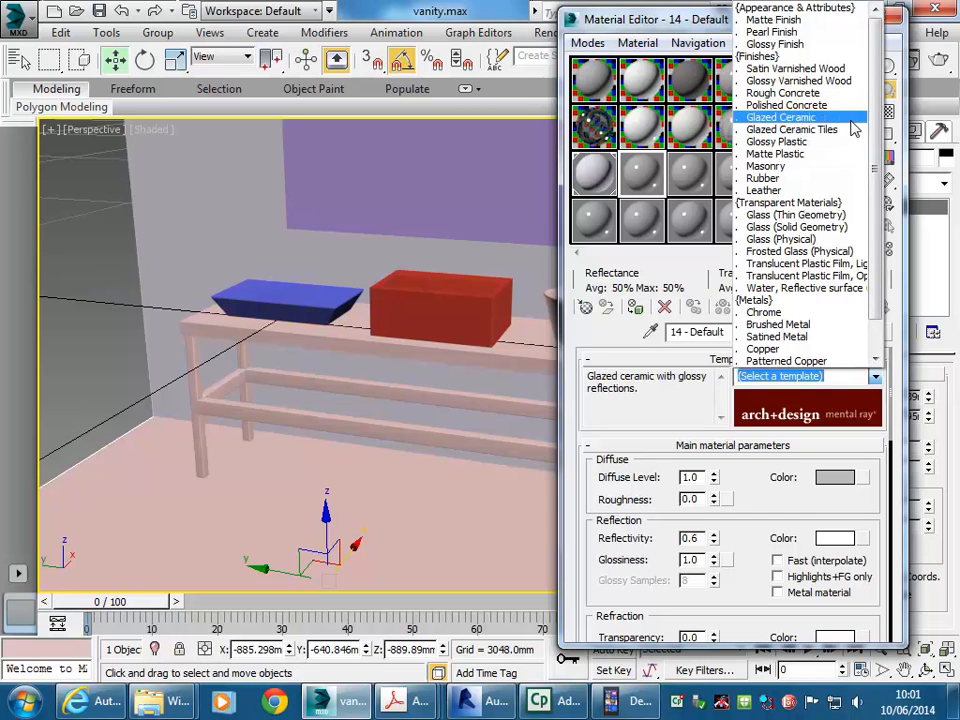
pyautogui.moveTo(878, 94)
pyautogui.mouseDown()
pyautogui.moveTo(876, 138)
pyautogui.moveTo(878, 92)
pyautogui.mouseUp()
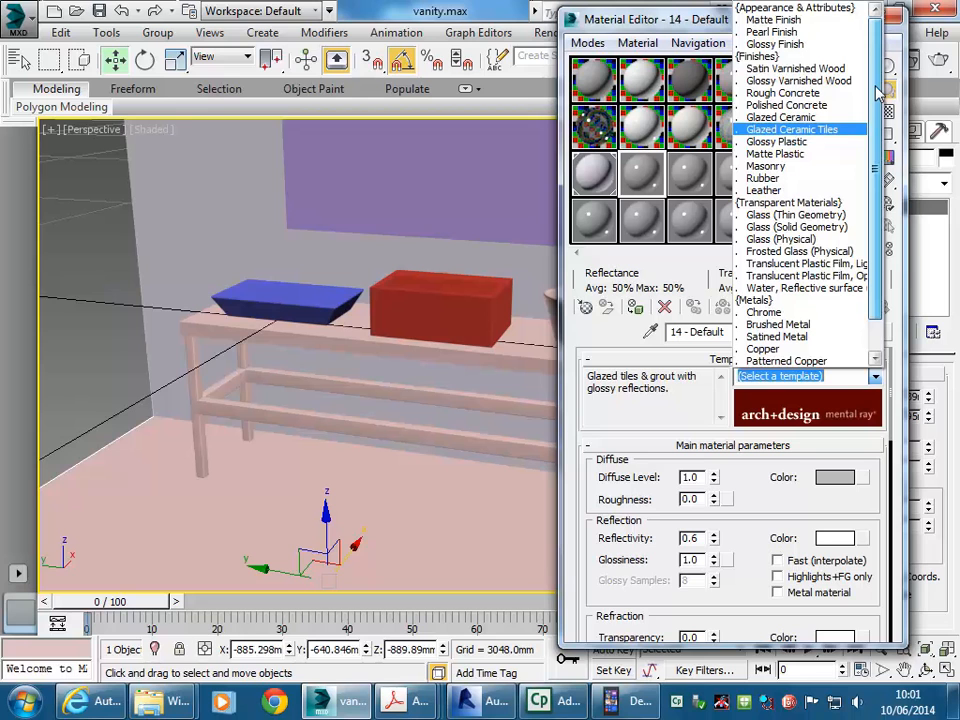
pyautogui.click(813, 135)
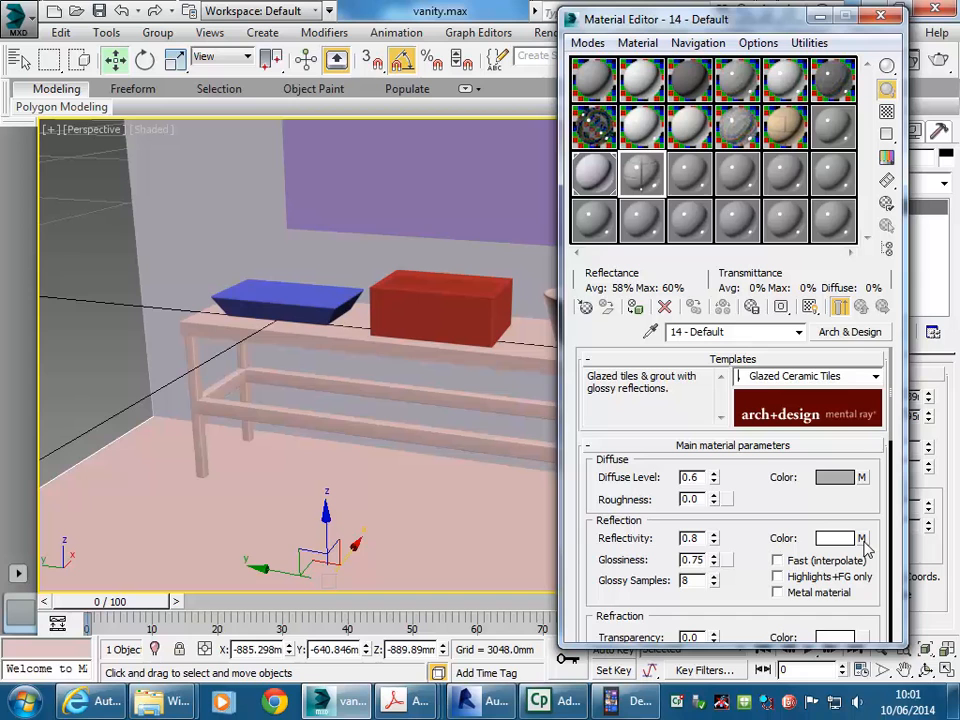
# Step: Assign the ceramic tile material to the selected floor and render the perspective view to check it
pyautogui.moveTo(608, 538)
pyautogui.mouseDown()
pyautogui.moveTo(603, 483)
pyautogui.moveTo(621, 544)
pyautogui.mouseUp()
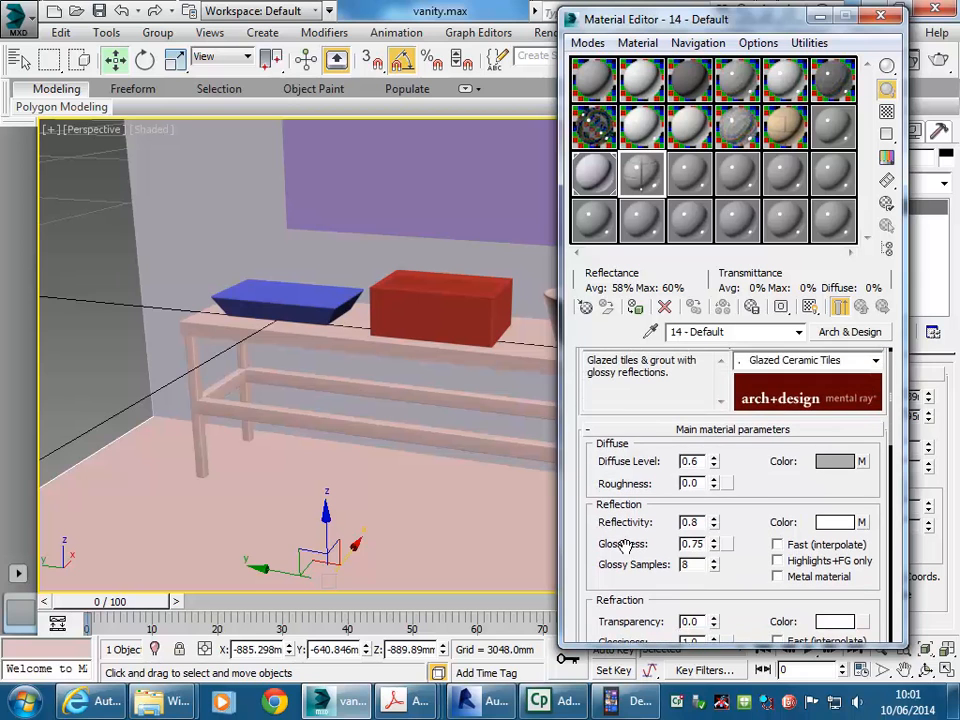
pyautogui.click(637, 308)
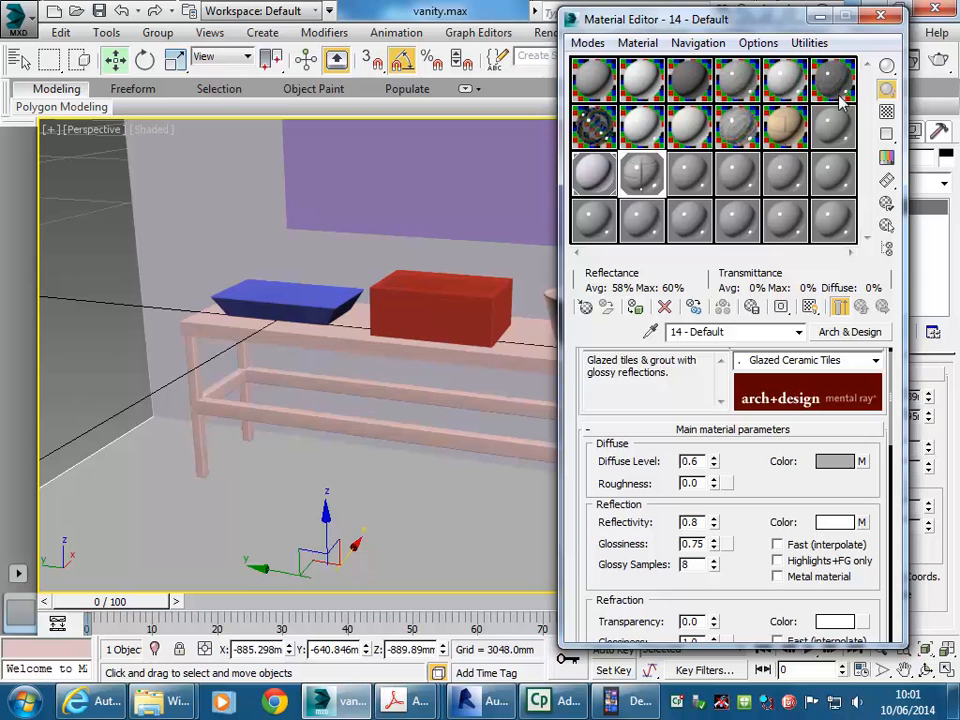
pyautogui.click(940, 62)
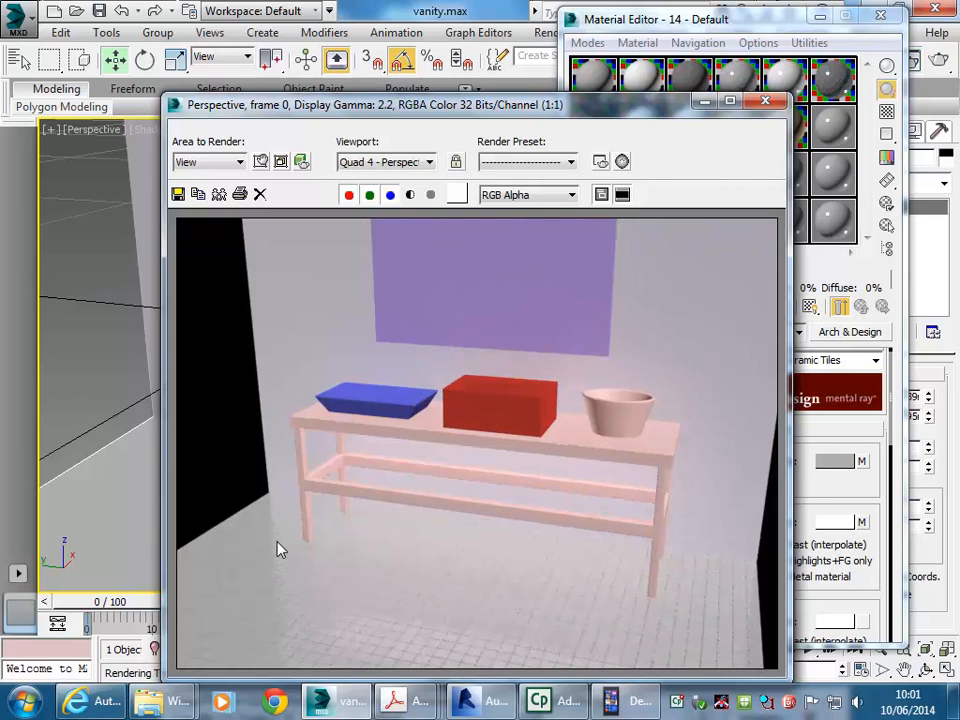
pyautogui.click(764, 103)
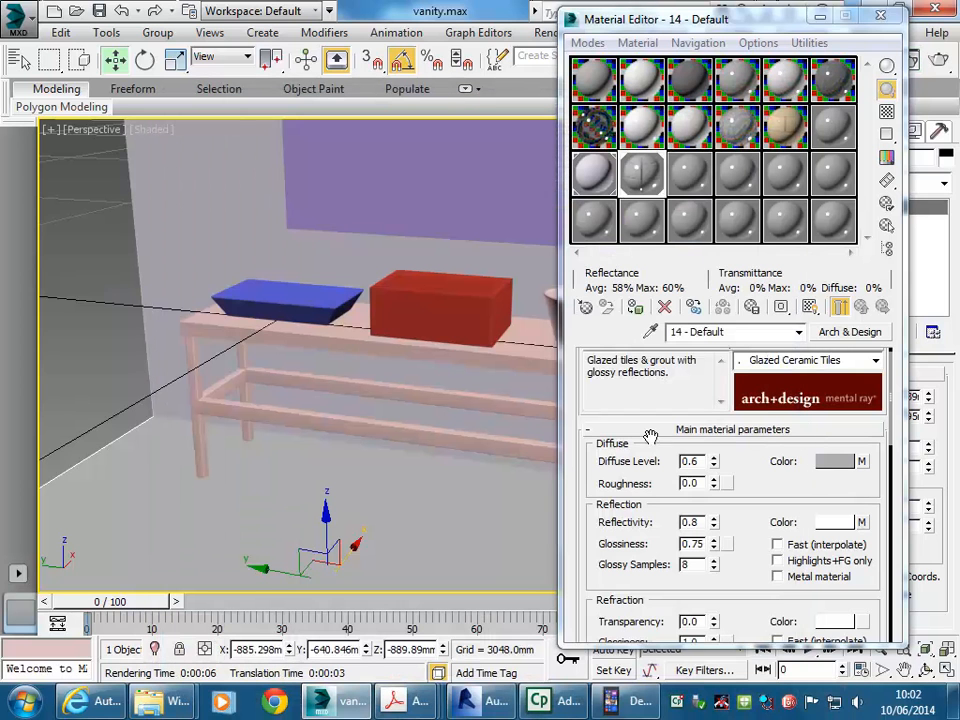
# Step: Set the horizontal and vertical tile counts of the material's diffuse colour Tiles map to 2
pyautogui.click(862, 462)
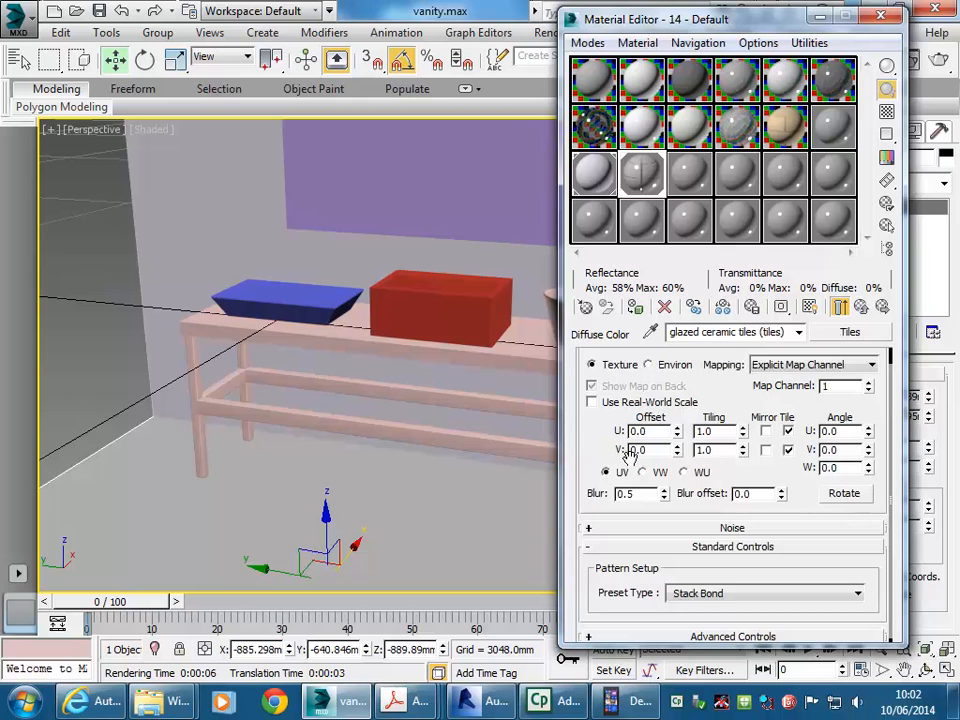
pyautogui.moveTo(605, 447); pyautogui.dragTo(597, 330)
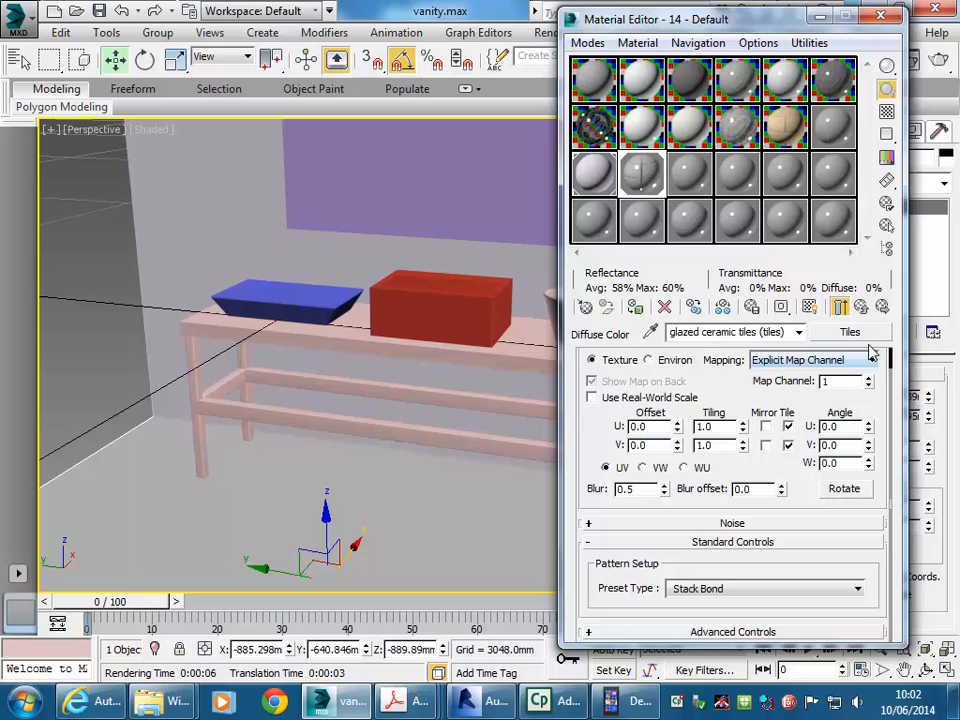
pyautogui.click(709, 634)
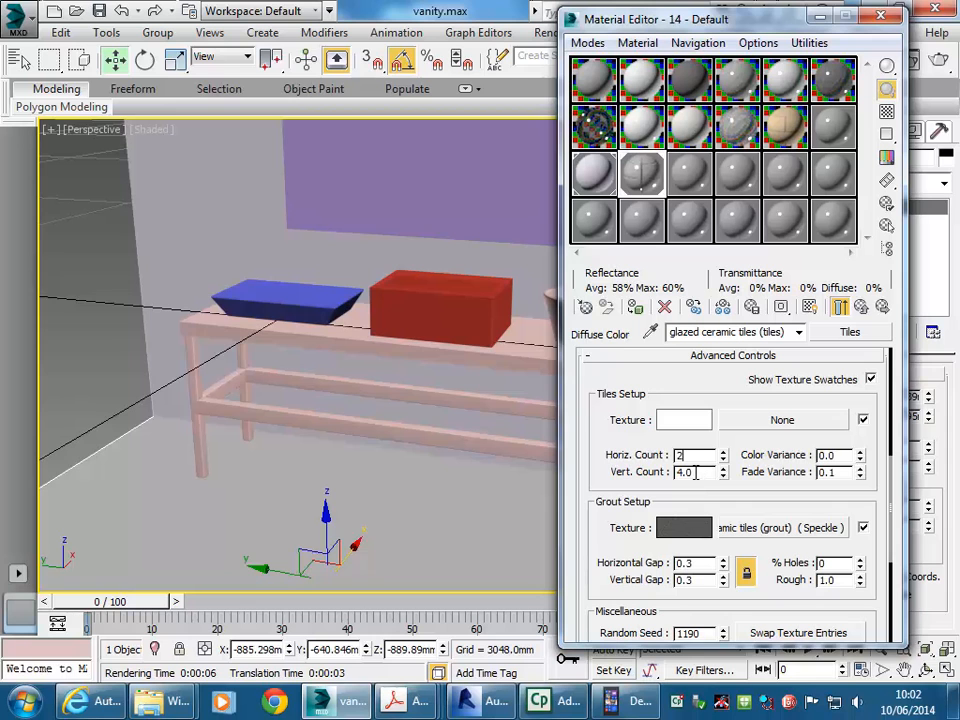
pyautogui.press('Tab')
pyautogui.write('2')
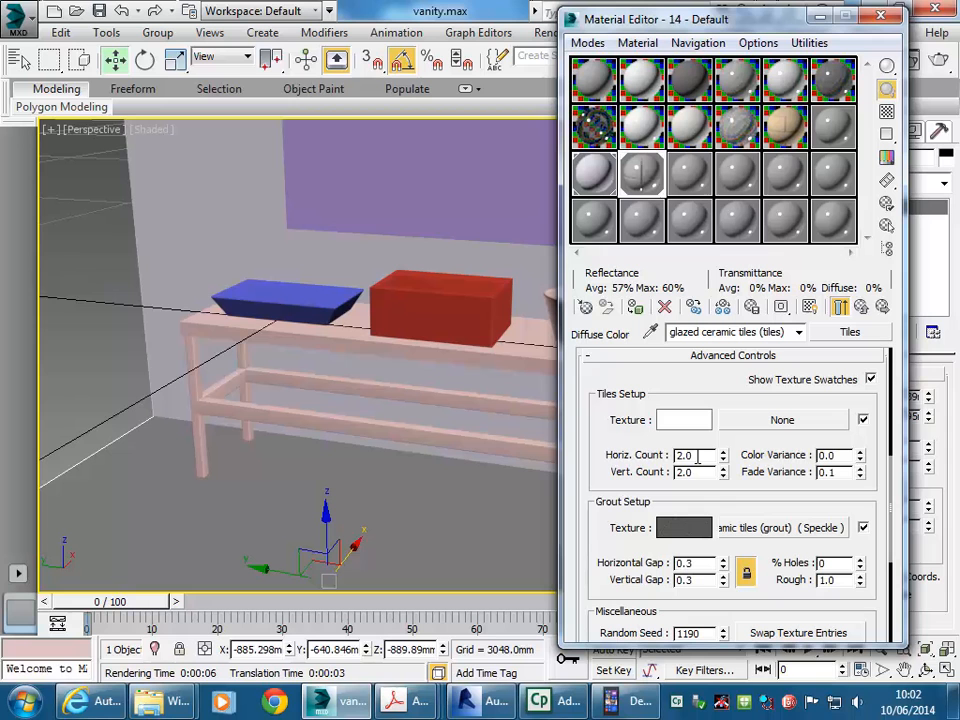
pyautogui.click(860, 308)
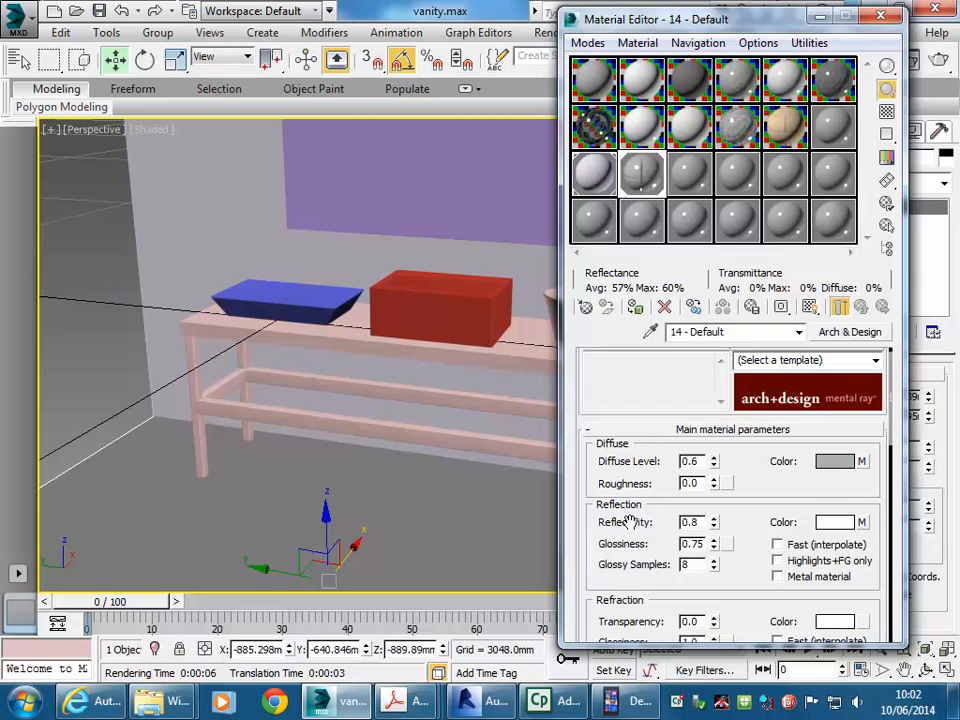
# Step: Check the horizontal and vertical tile counts in the material's reflection colour map
pyautogui.click(861, 523)
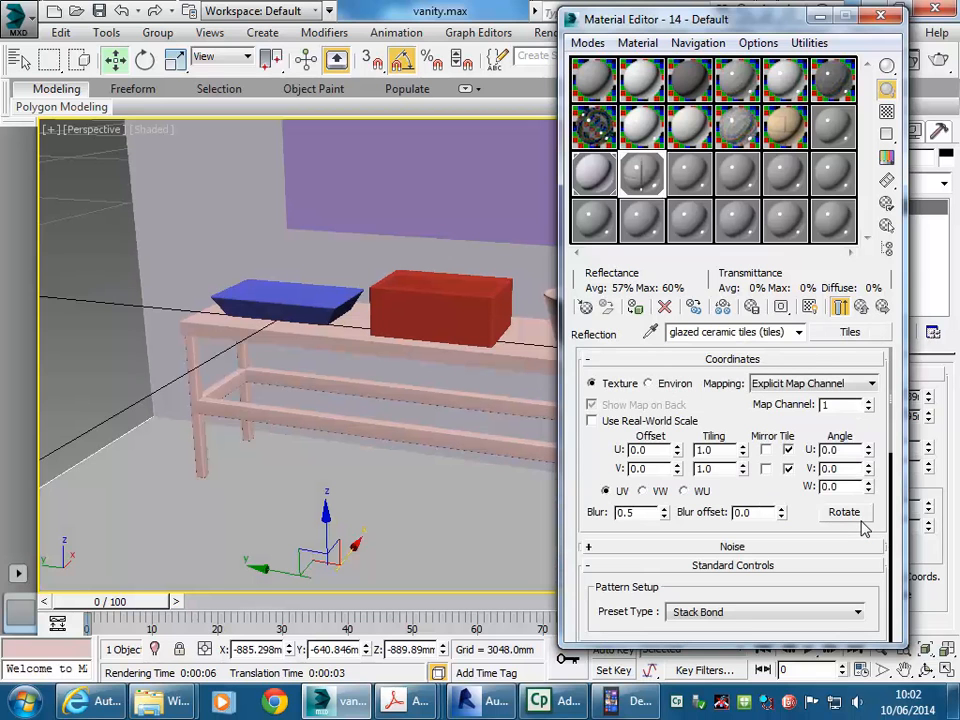
pyautogui.scroll(-3, 598, 470)
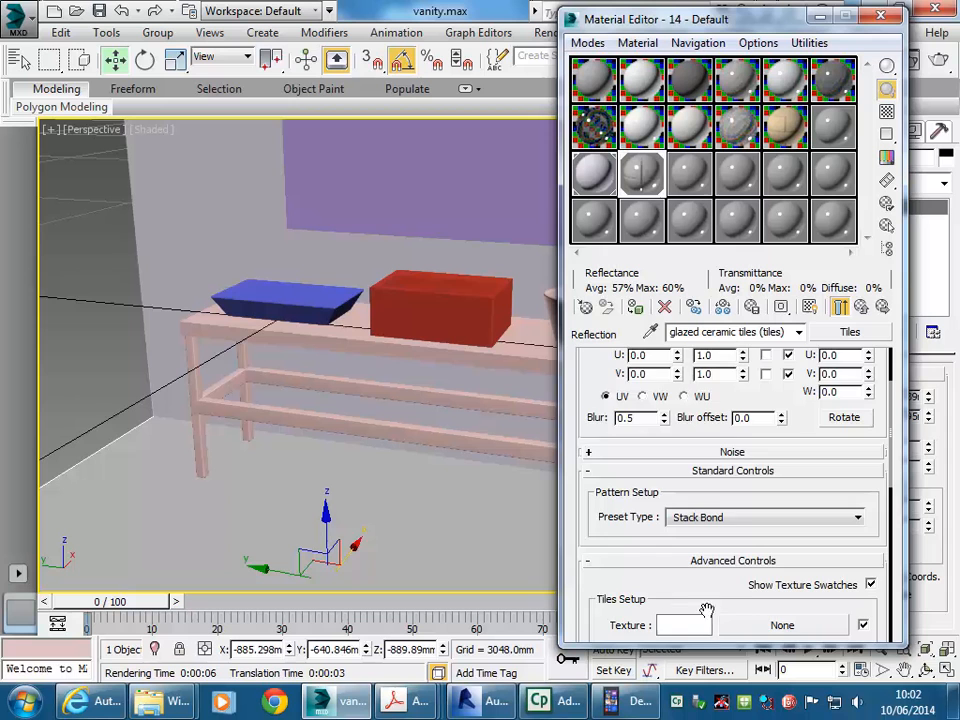
pyautogui.moveTo(602, 597); pyautogui.dragTo(608, 383)
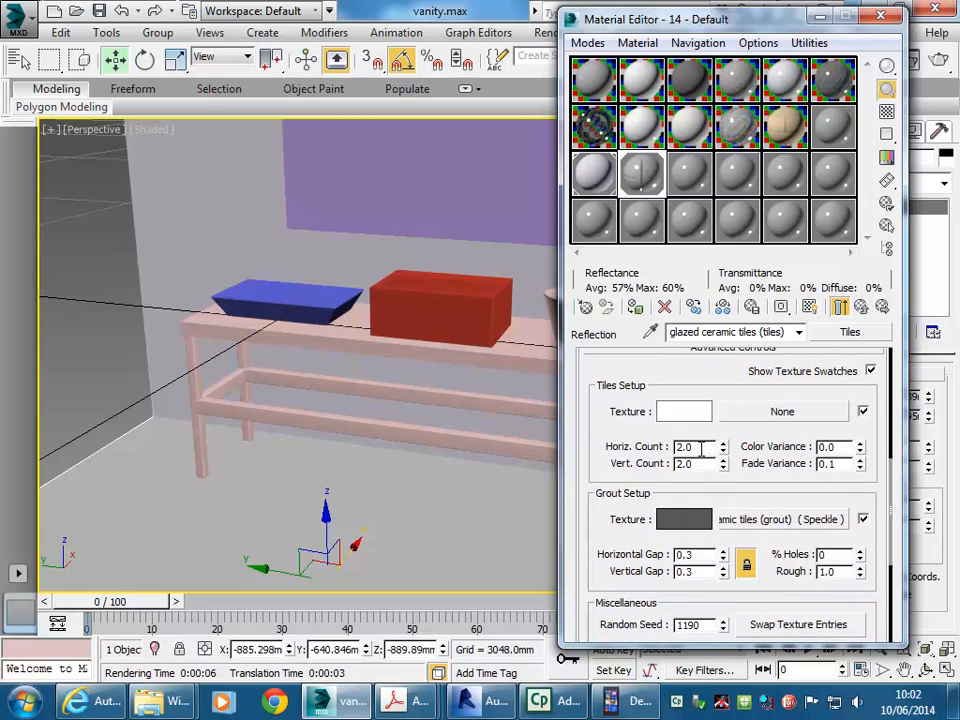
pyautogui.click(862, 308)
# Step: Examine the bump map's RGB Multiply settings, including its Tiles counts and Speckle sub-map
pyautogui.scroll(-6, 604, 535)
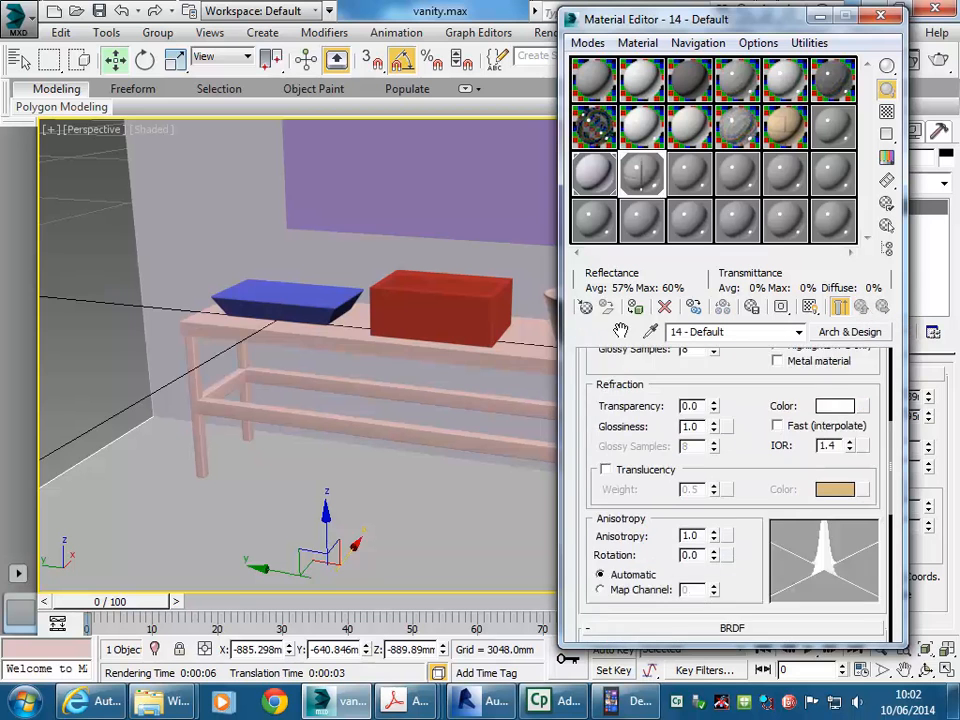
pyautogui.scroll(-5, 585, 520)
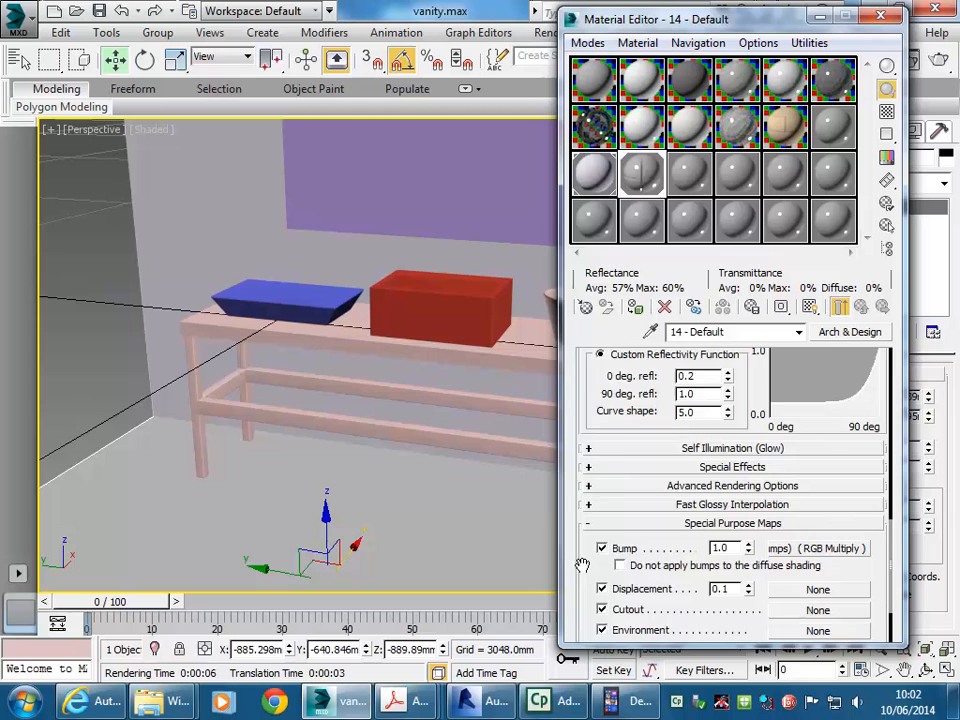
pyautogui.scroll(-2, 580, 460)
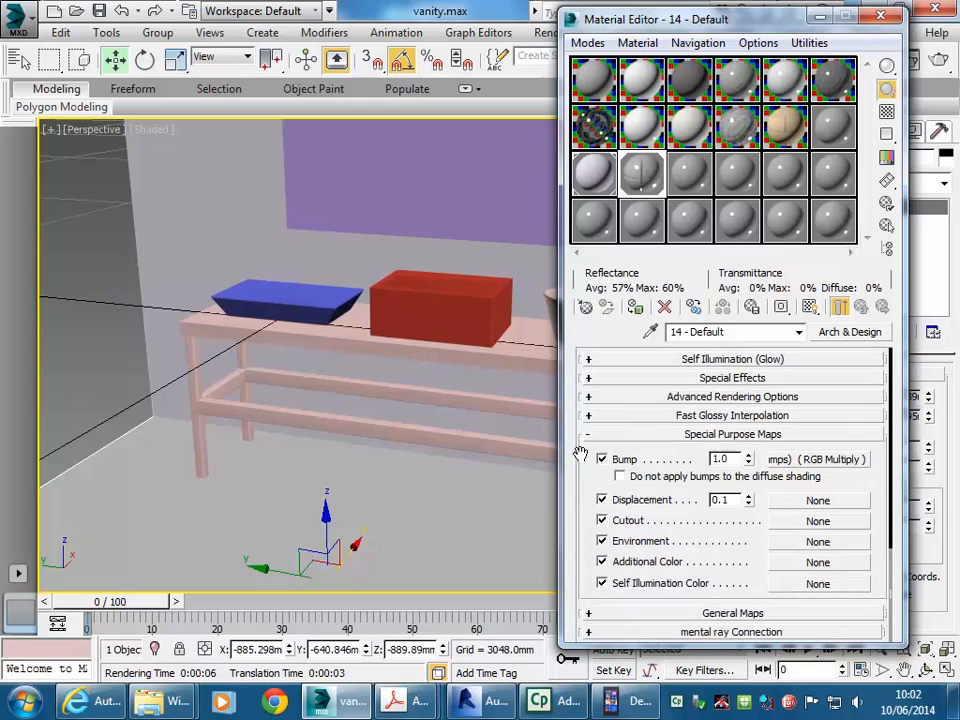
pyautogui.click(820, 461)
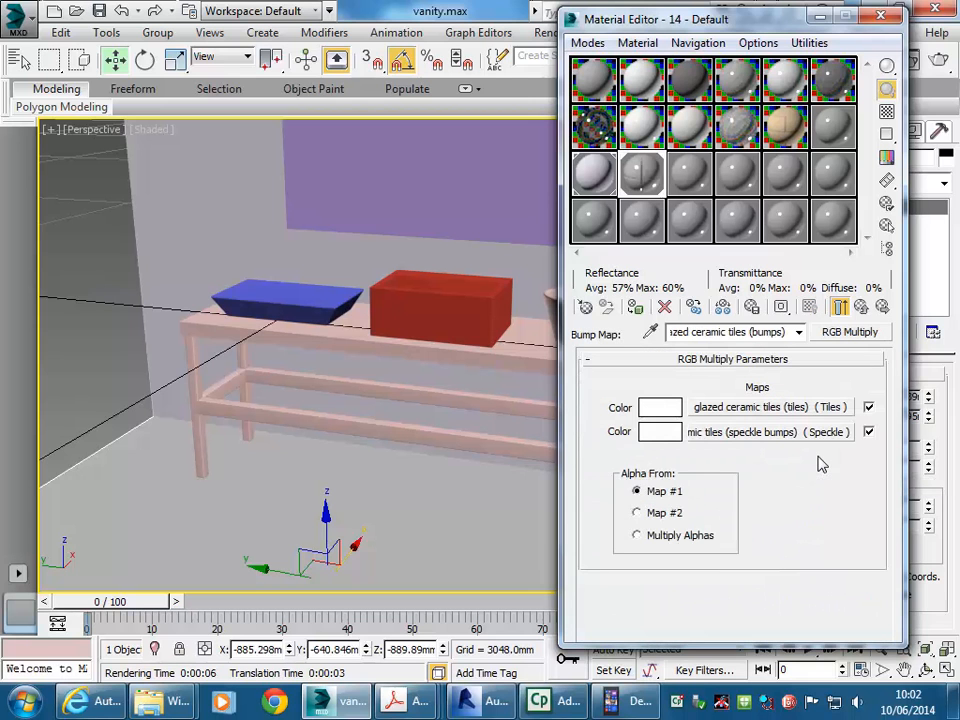
pyautogui.click(788, 407)
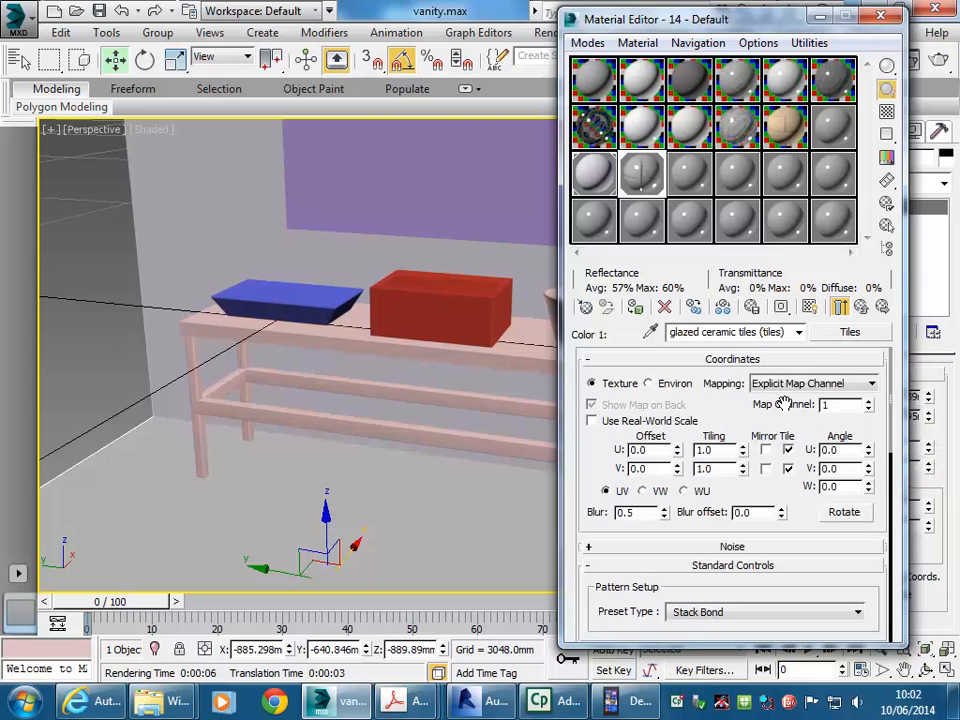
pyautogui.moveTo(606, 572); pyautogui.dragTo(605, 331)
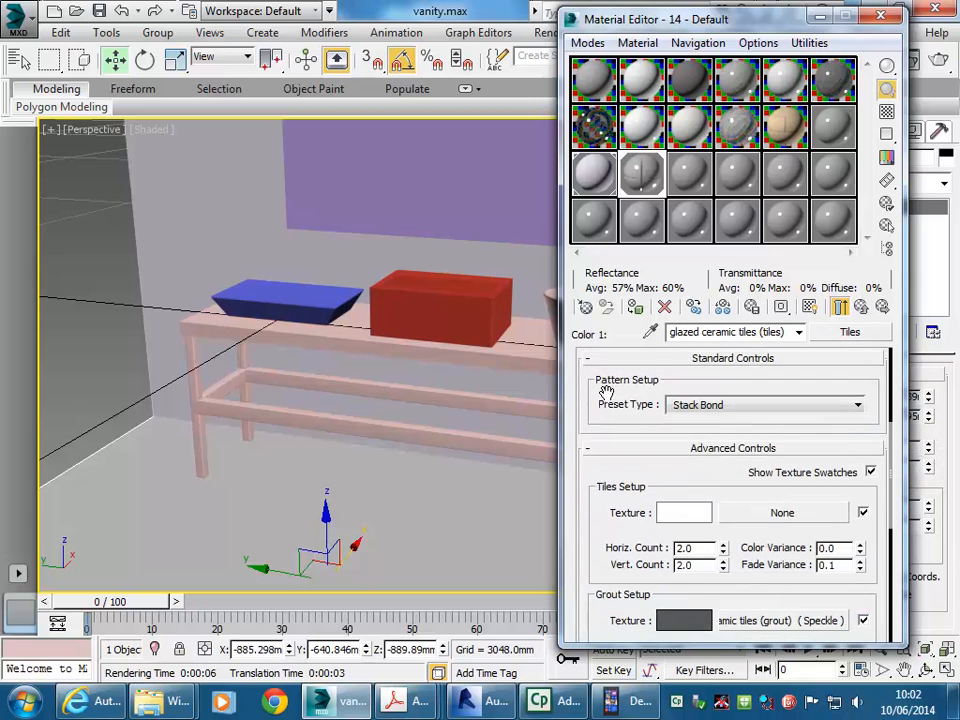
pyautogui.click(861, 306)
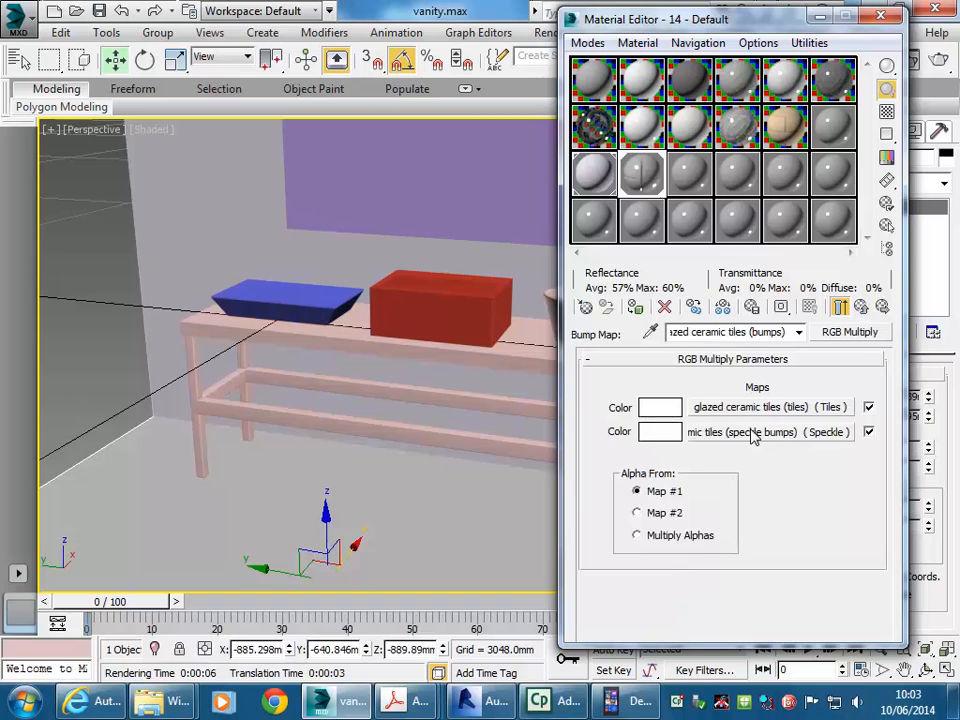
pyautogui.click(752, 432)
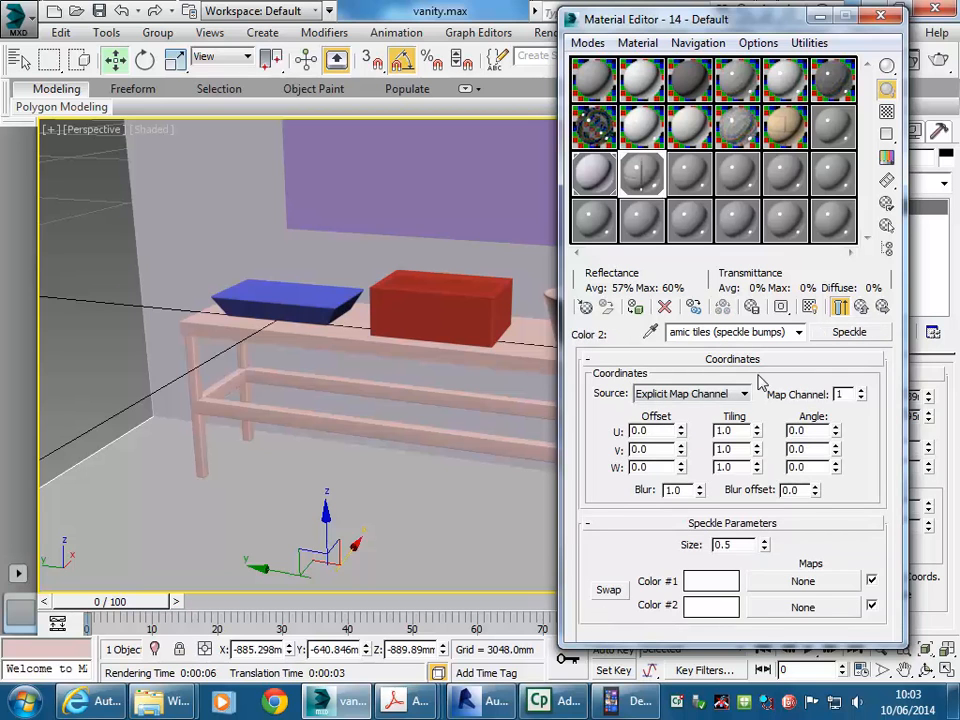
pyautogui.click(861, 306)
pyautogui.click(861, 306)
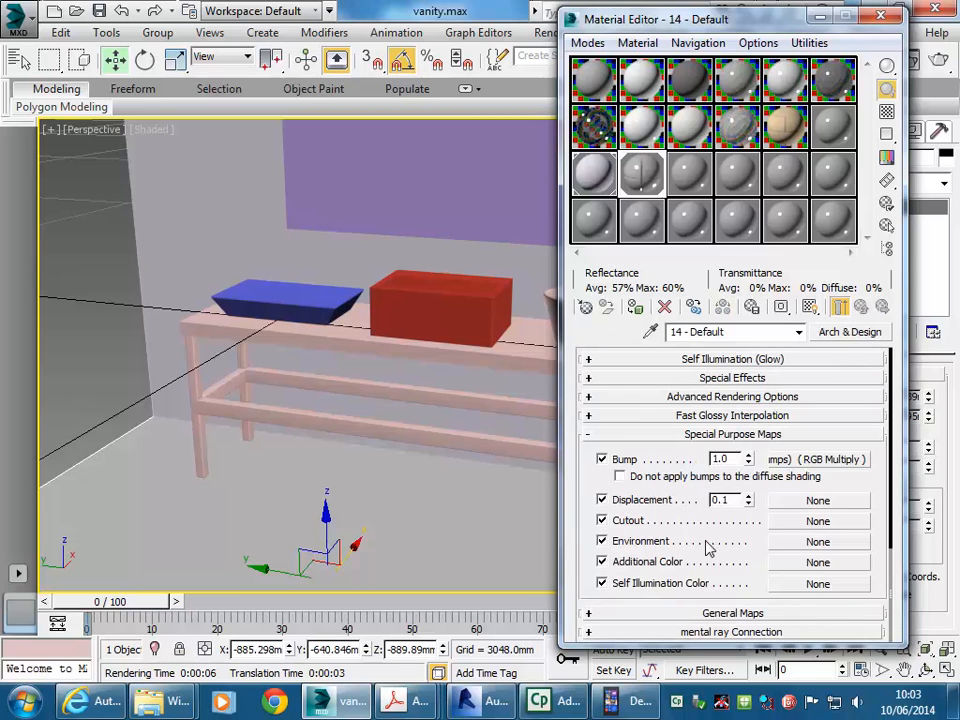
# Step: Review the material's general maps and check the tile counts of the diffuse colour map
pyautogui.click(624, 613)
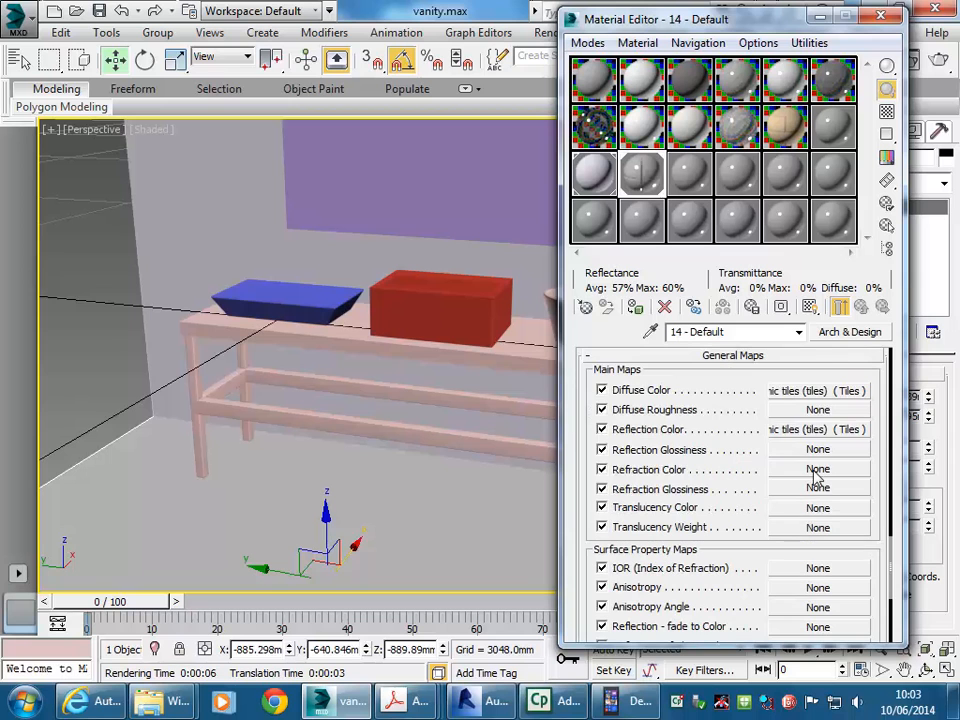
pyautogui.click(818, 391)
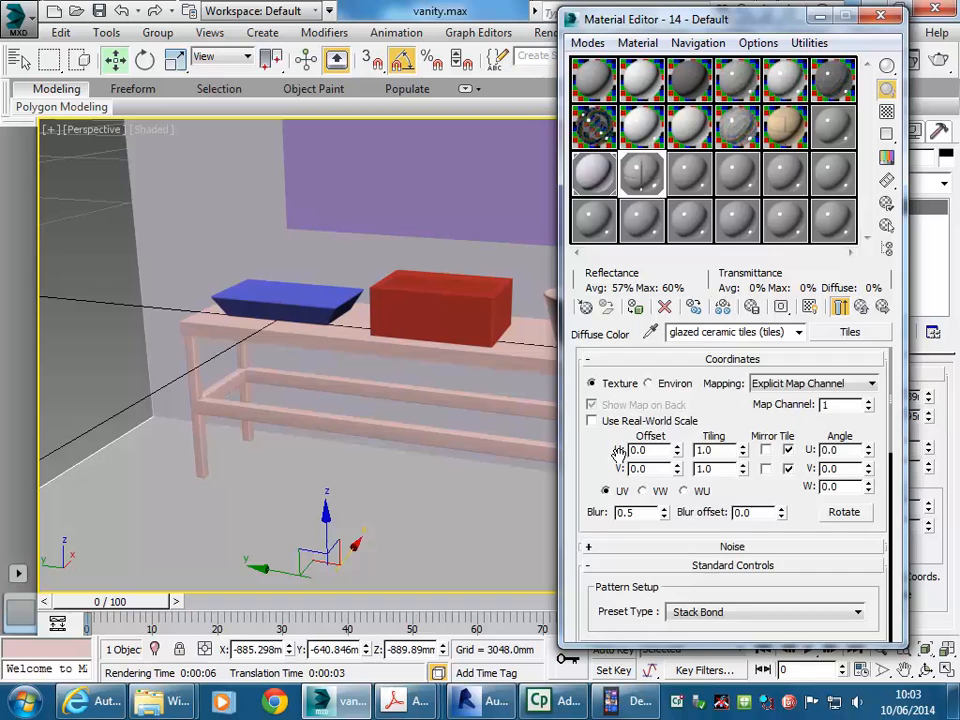
pyautogui.scroll(-5, 619, 453)
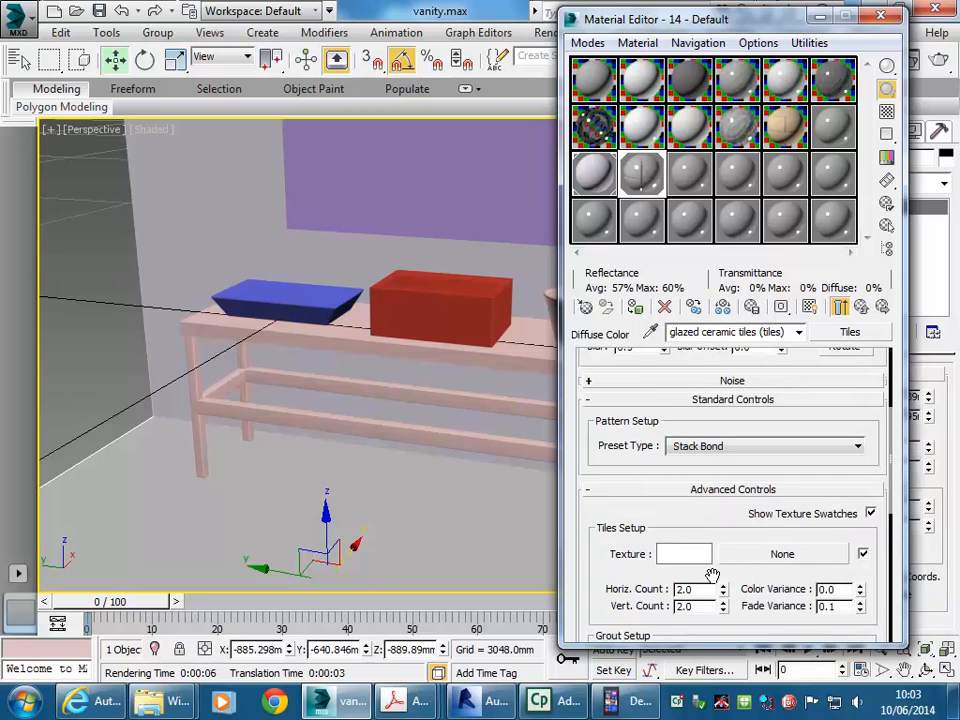
pyautogui.click(860, 306)
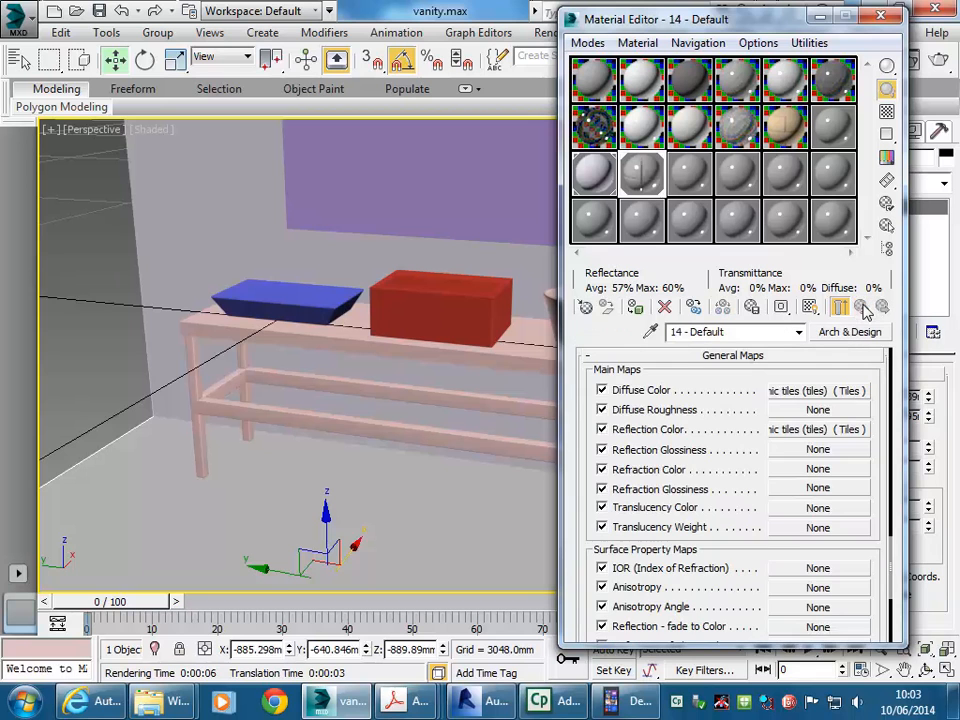
# Step: Render the perspective view again to check the larger floor tiles
pyautogui.click(943, 62)
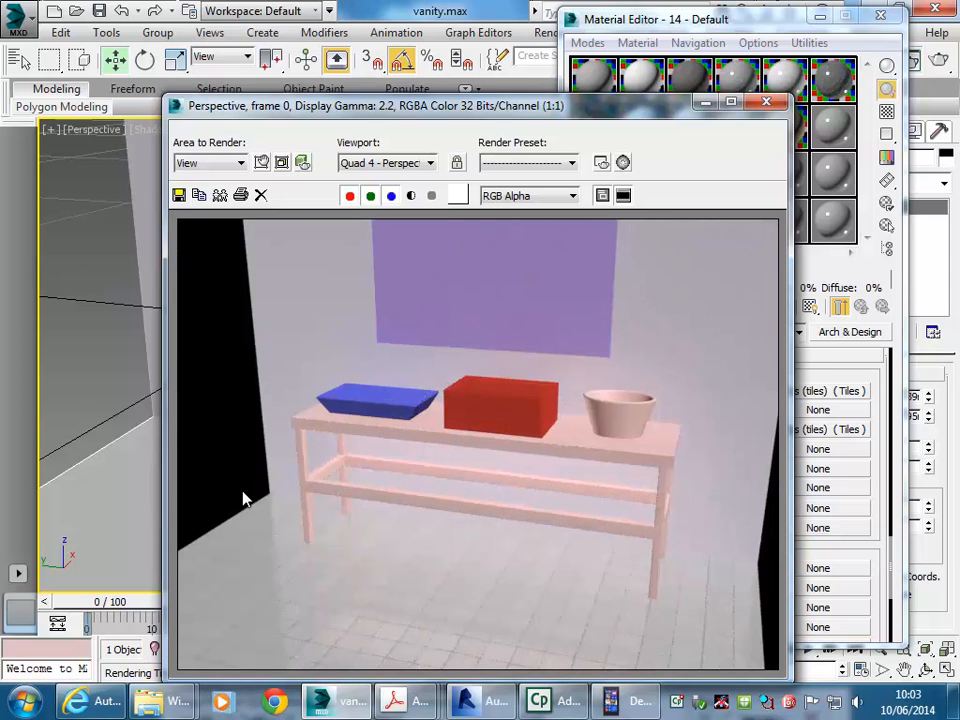
pyautogui.click(766, 104)
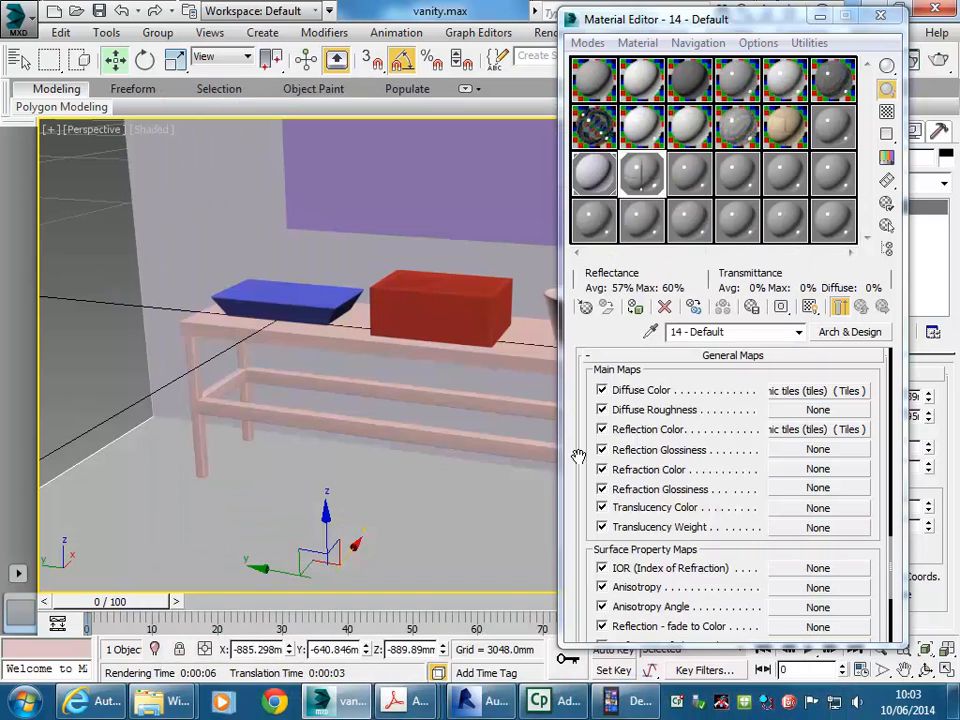
pyautogui.moveTo(583, 439); pyautogui.dragTo(583, 473)
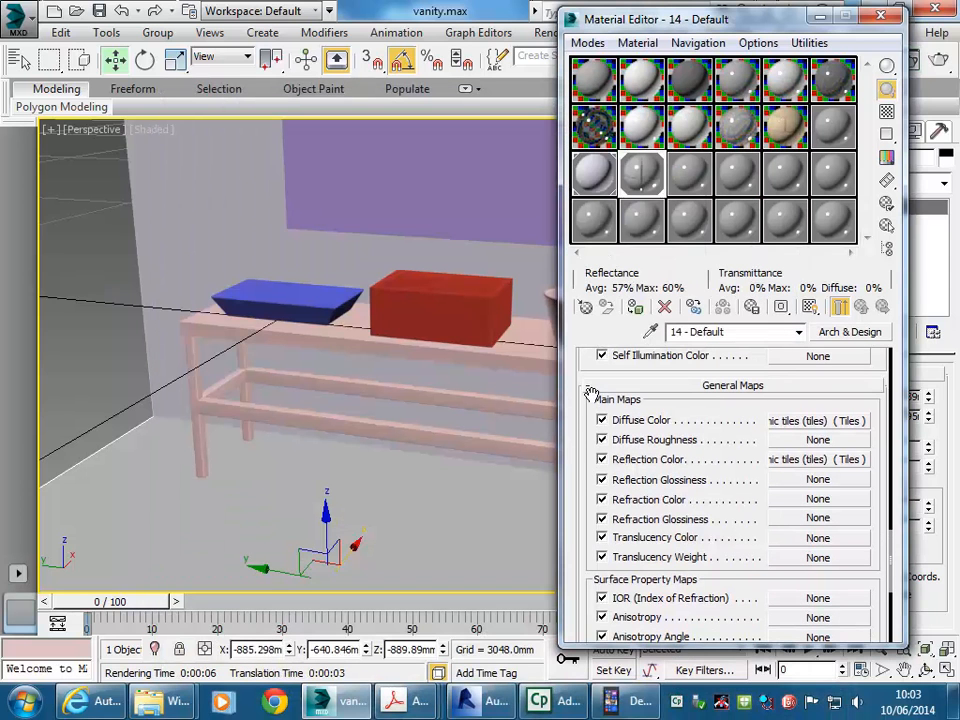
# Step: Change the tile colour in the floor material's diffuse Tiles map to a light turquoise, RGB 139, 229, 194
pyautogui.click(816, 426)
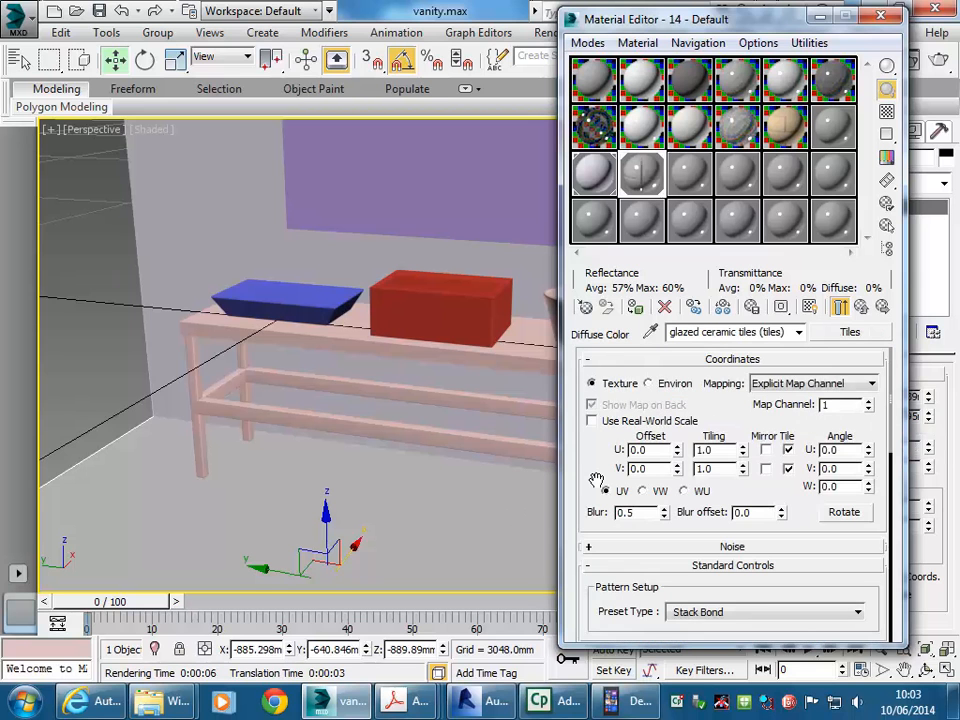
pyautogui.scroll(-3, 597, 481)
pyautogui.scroll(-3, 595, 450)
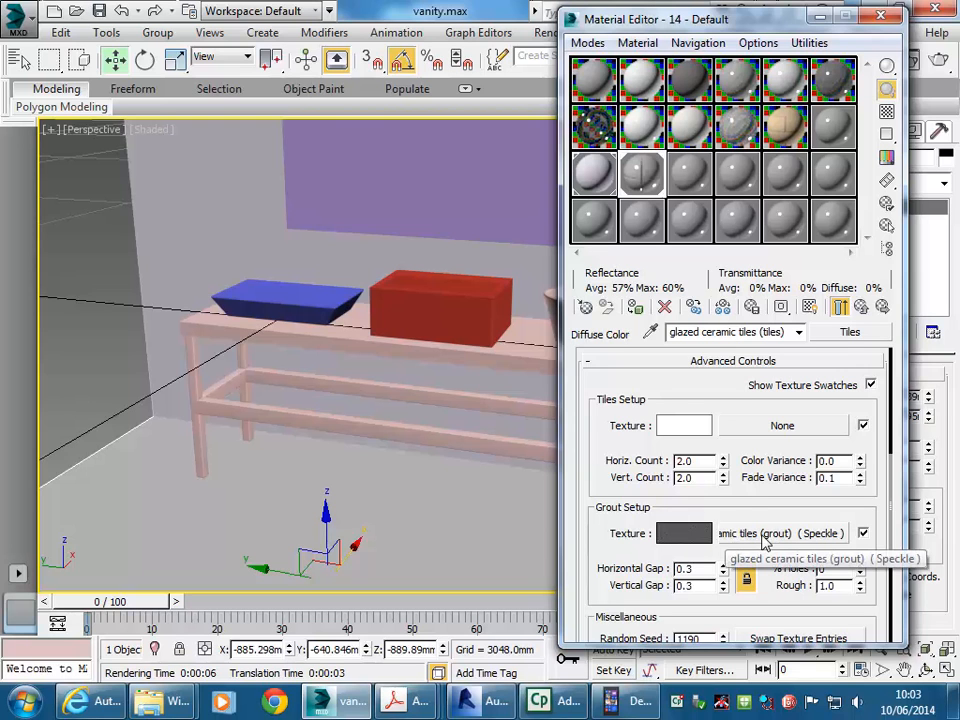
pyautogui.click(684, 426)
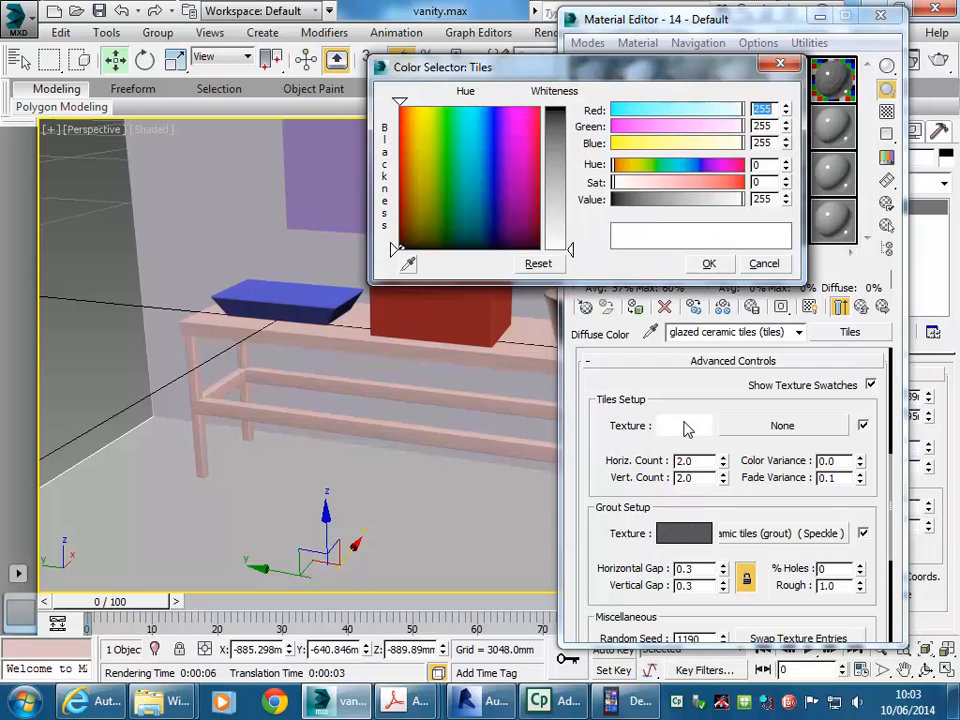
pyautogui.click(627, 183)
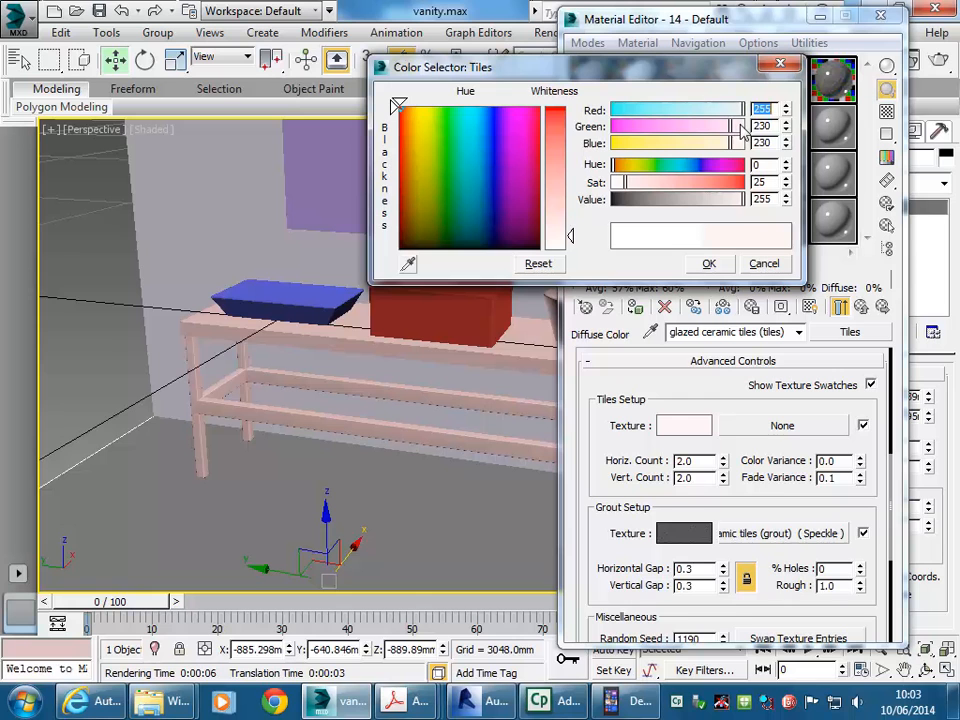
pyautogui.moveTo(742, 110); pyautogui.dragTo(720, 110)
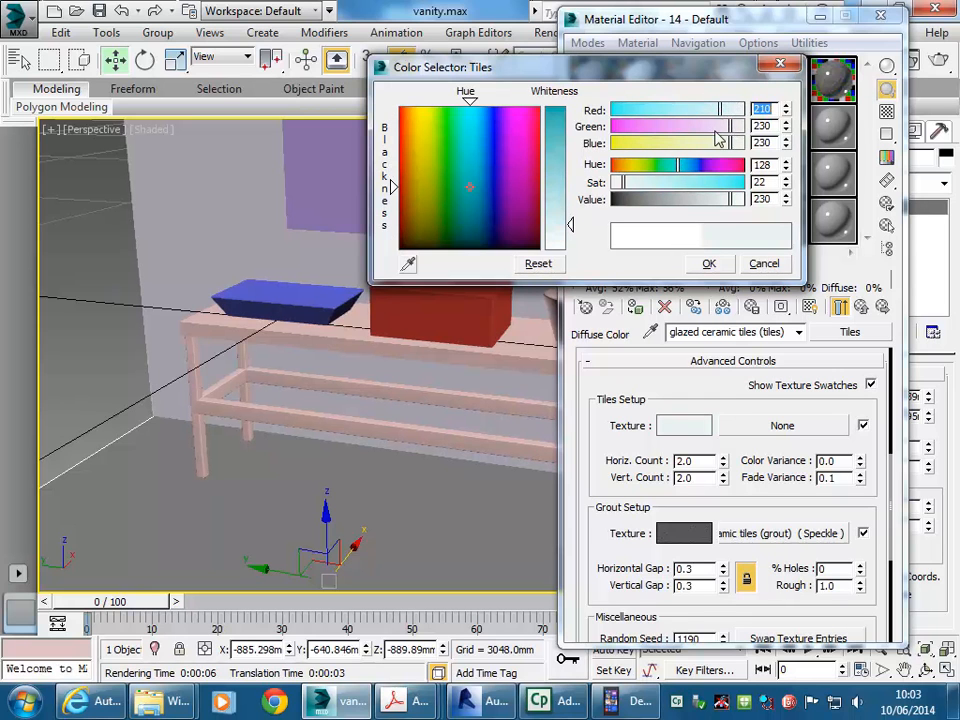
pyautogui.click(657, 183)
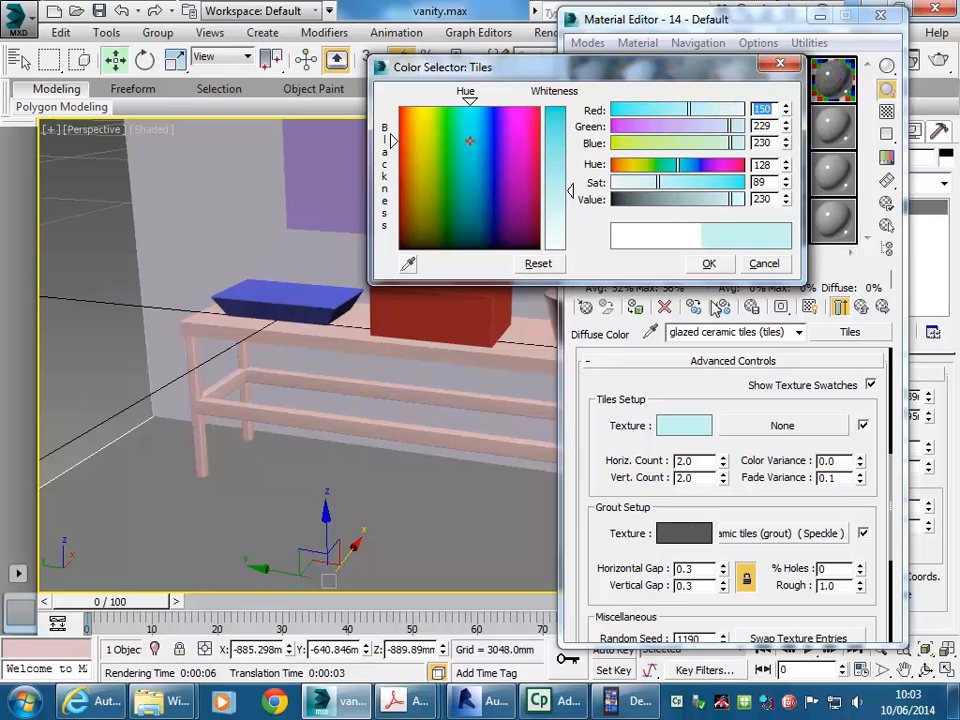
pyautogui.moveTo(686, 112); pyautogui.dragTo(683, 113)
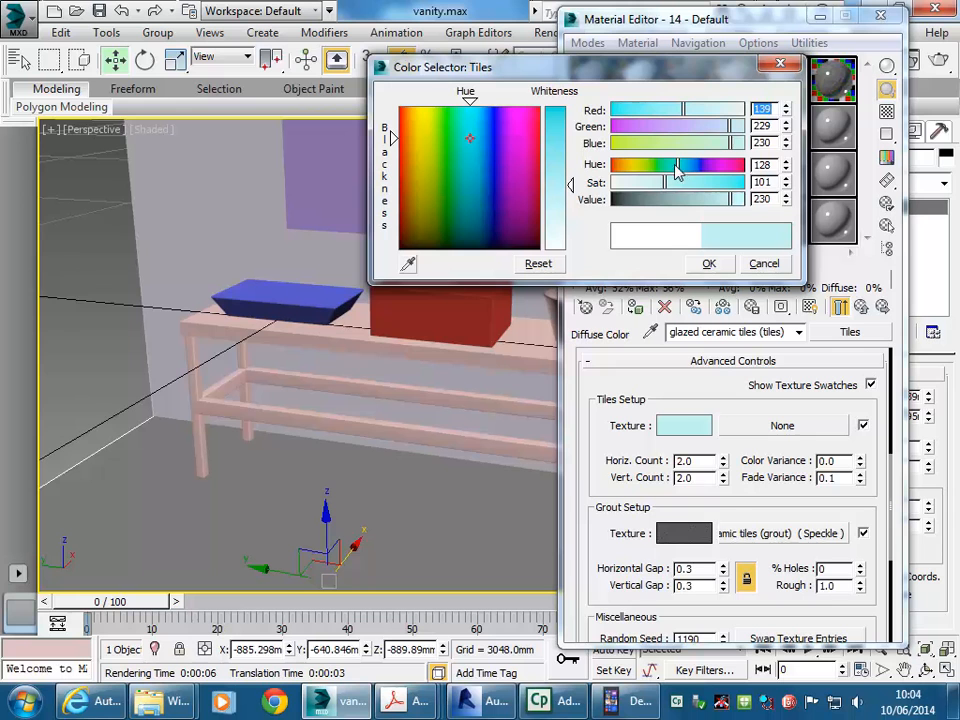
pyautogui.moveTo(730, 148); pyautogui.dragTo(714, 148)
pyautogui.click(709, 263)
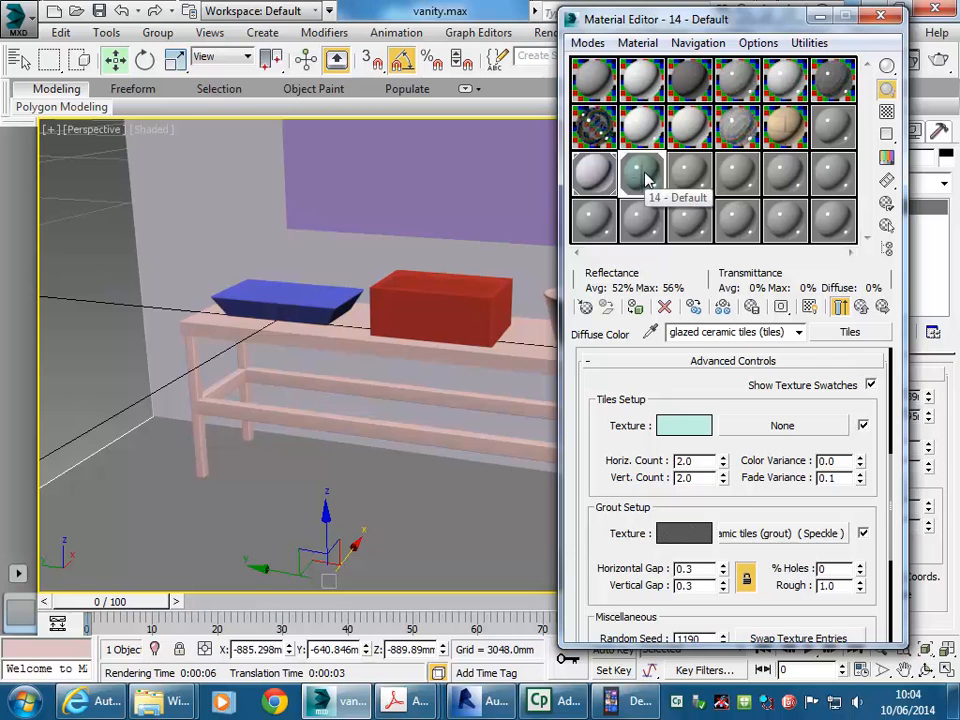
# Step: Show the floor tile material shaded in the viewport and render the perspective view to check the turquoise tiles
pyautogui.click(861, 306)
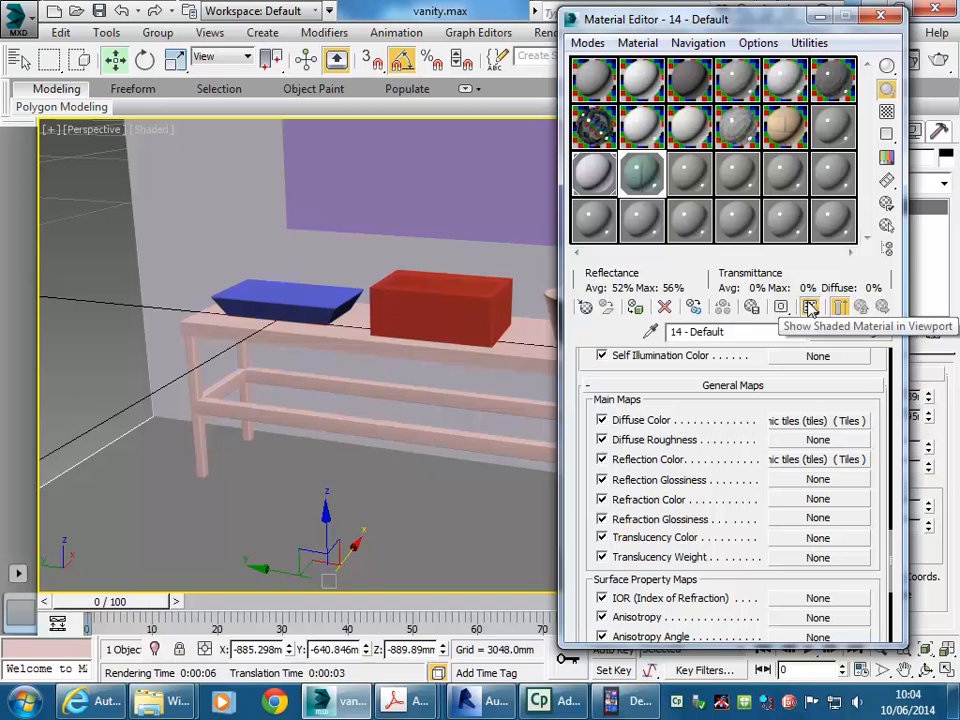
pyautogui.click(840, 307)
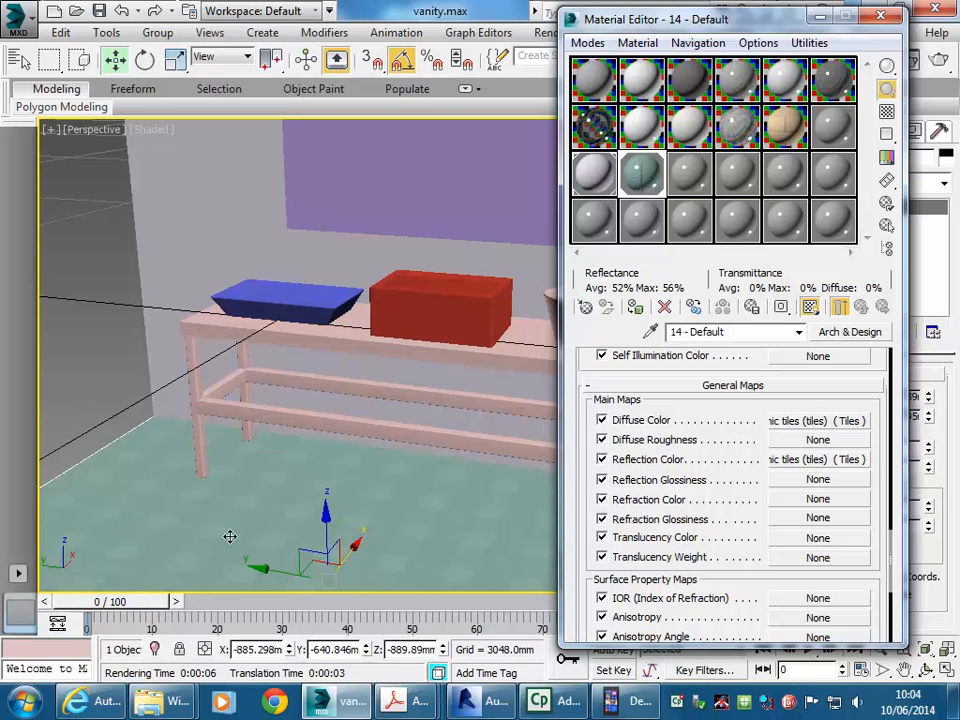
pyautogui.click(943, 61)
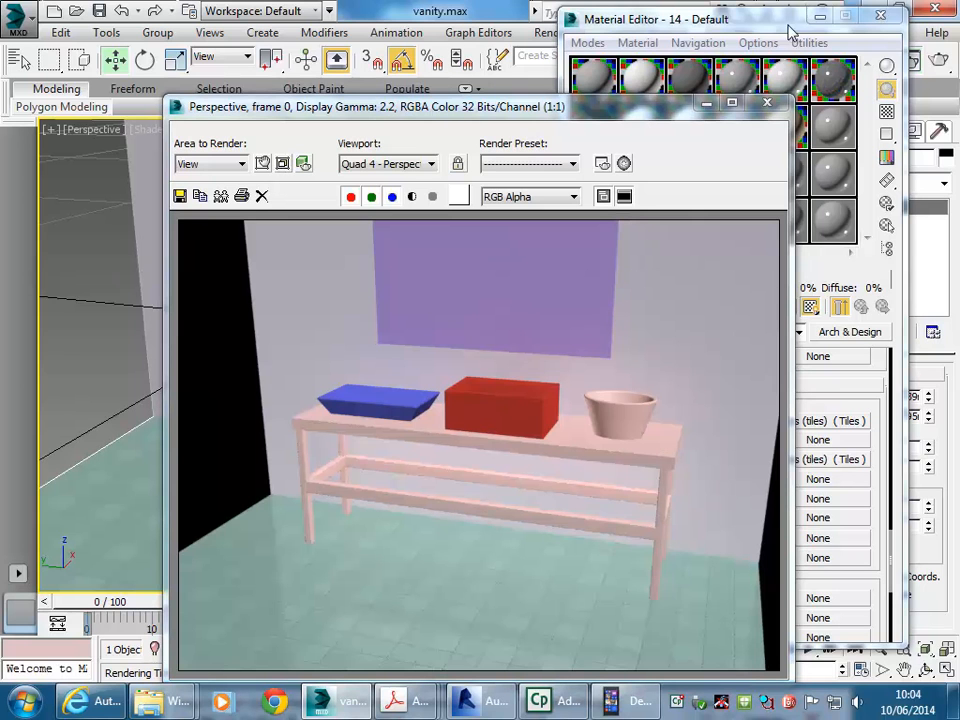
pyautogui.click(766, 102)
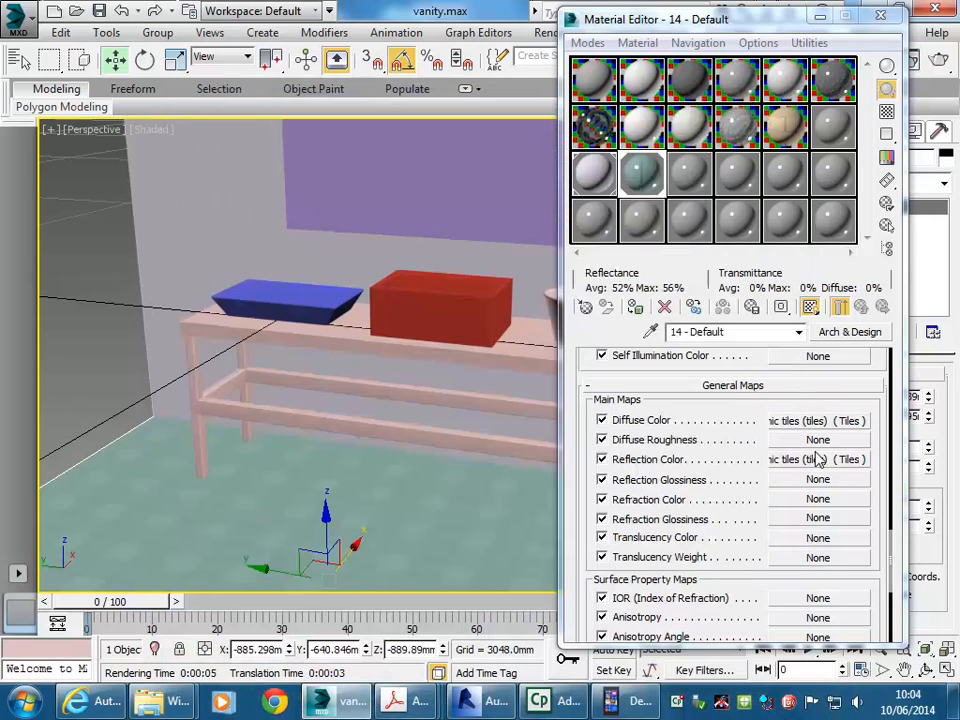
# Step: Lighten the tile colour in the diffuse Tiles map to saturation 38 and value 251
pyautogui.click(790, 421)
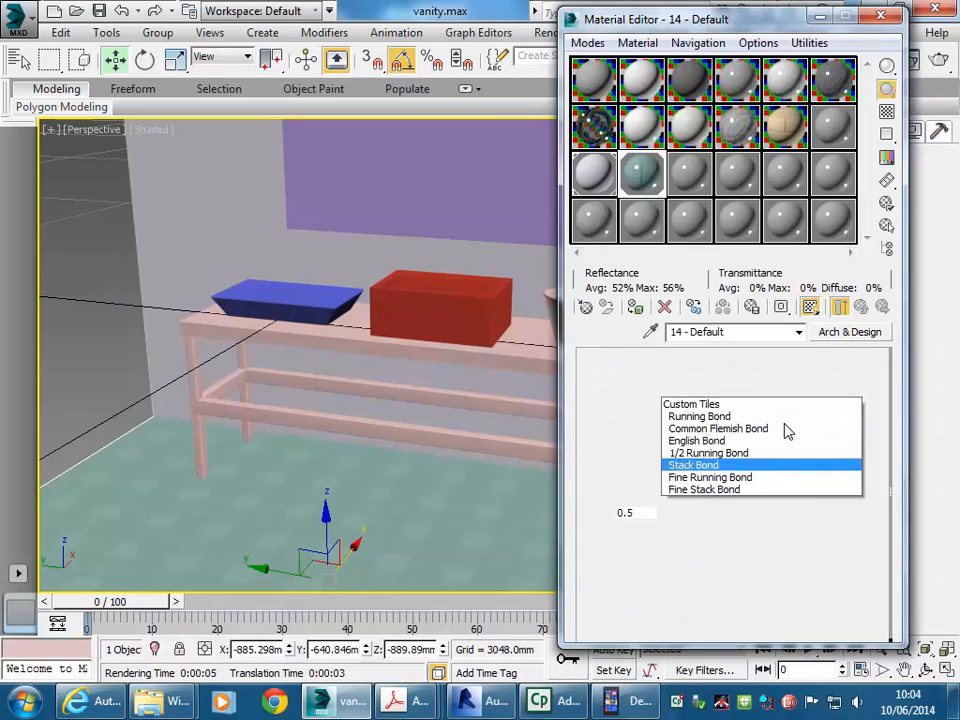
pyautogui.scroll(-3, 594, 490)
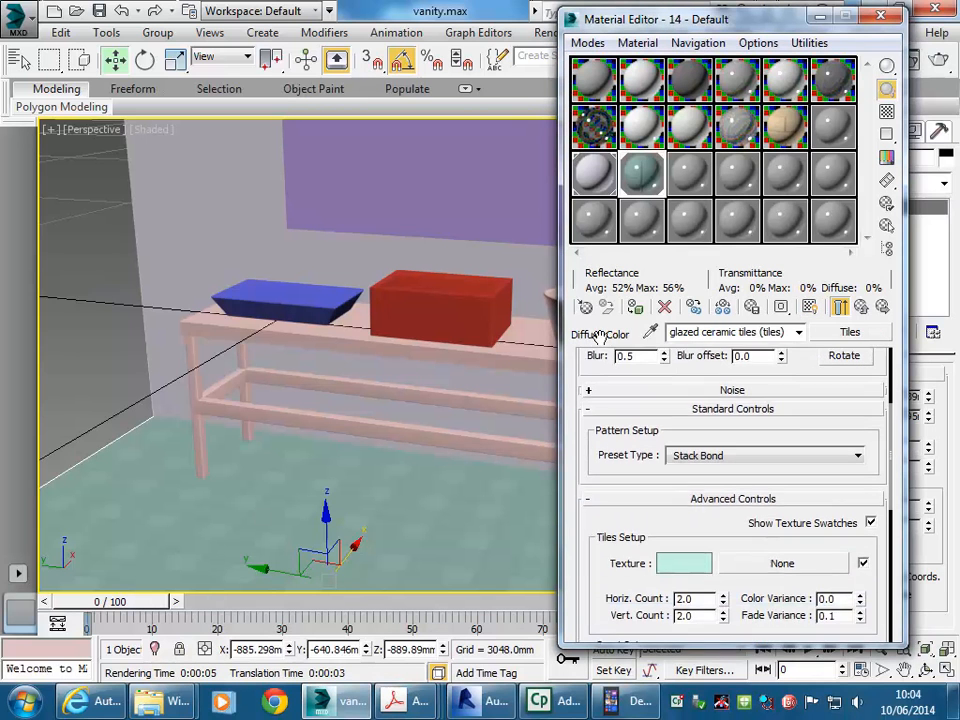
pyautogui.click(680, 562)
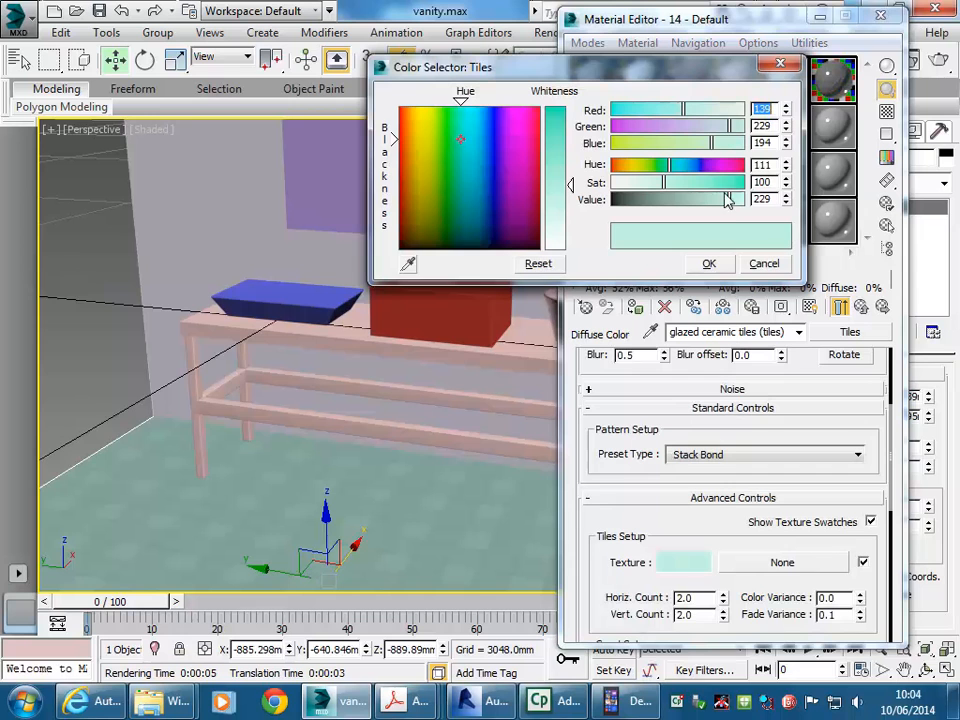
pyautogui.moveTo(732, 201); pyautogui.dragTo(742, 198)
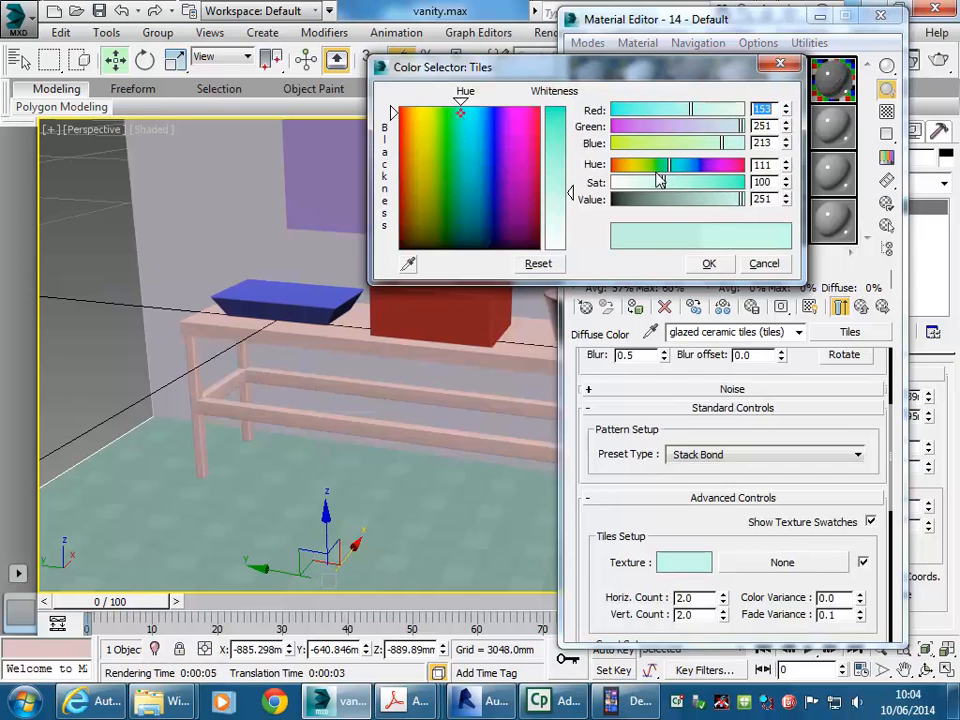
pyautogui.moveTo(665, 188); pyautogui.dragTo(632, 185)
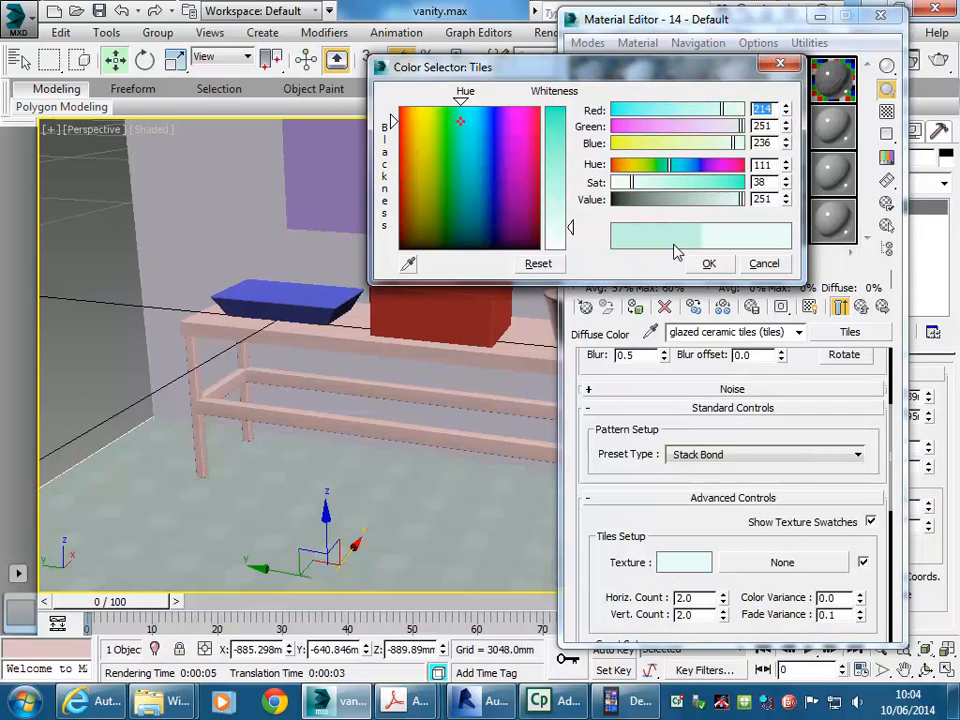
pyautogui.click(709, 264)
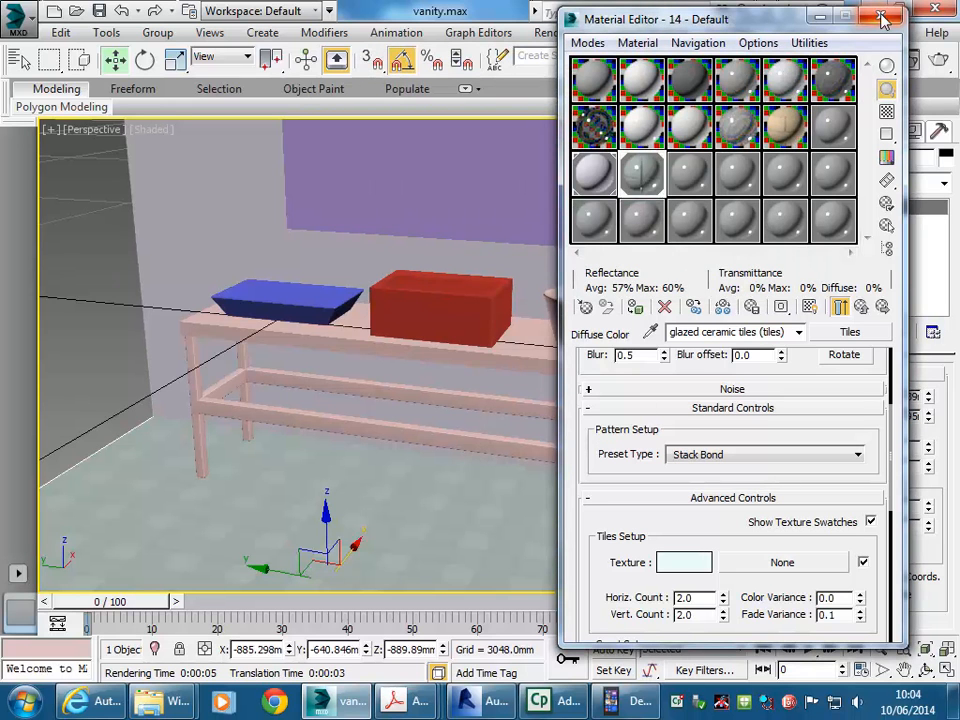
# Step: Assign a new material based on the Glazed Ceramic template to the blue tray-shaped basin
pyautogui.click(268, 289)
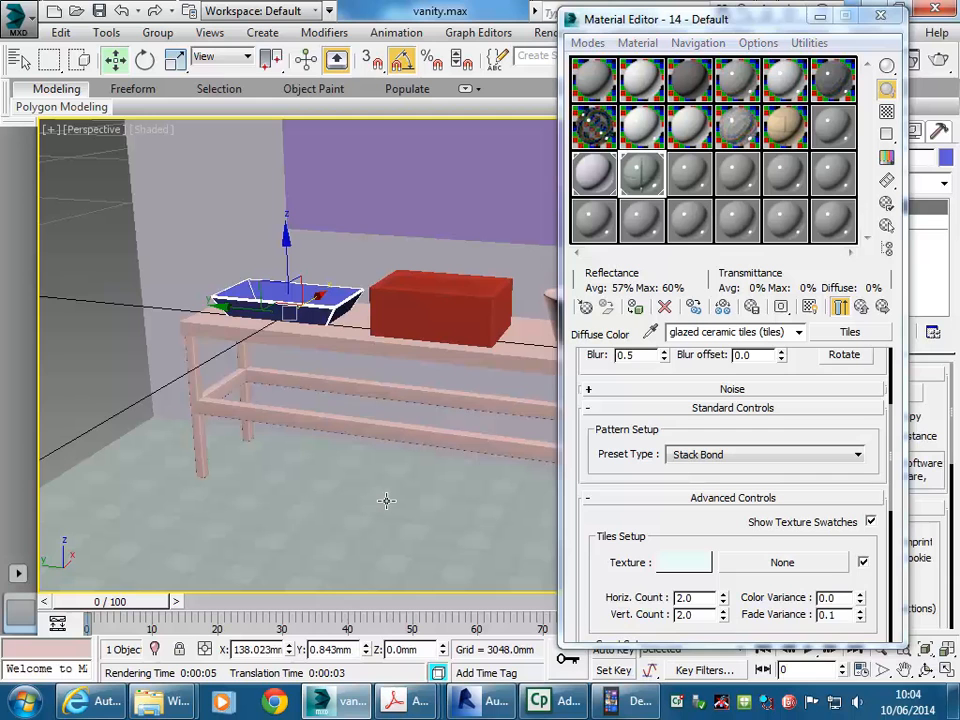
pyautogui.moveTo(580, 20); pyautogui.dragTo(530, 42)
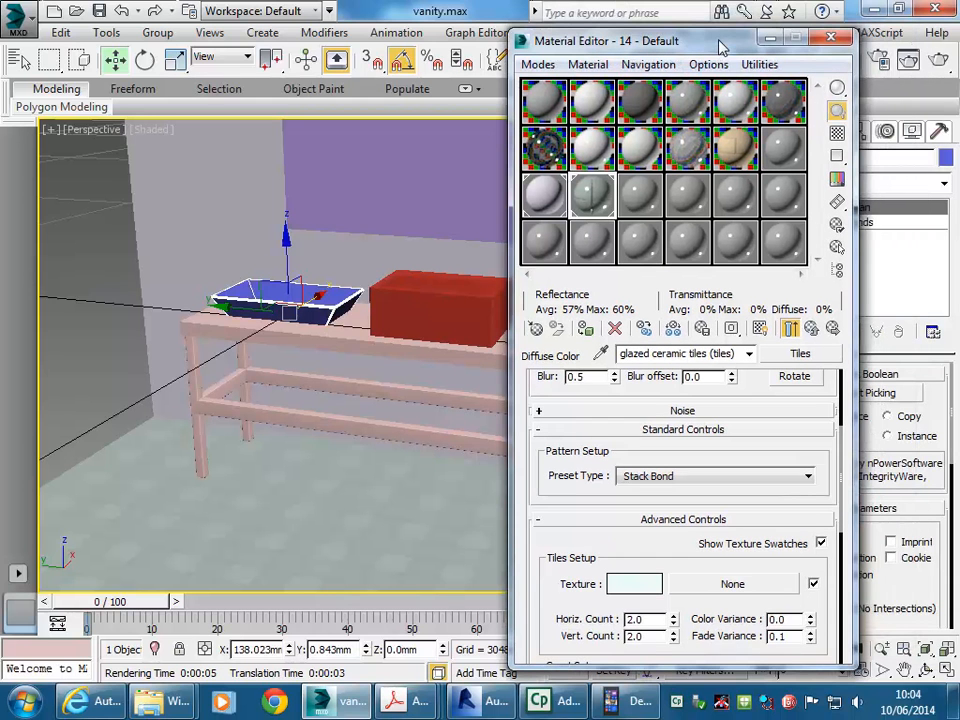
pyautogui.click(638, 197)
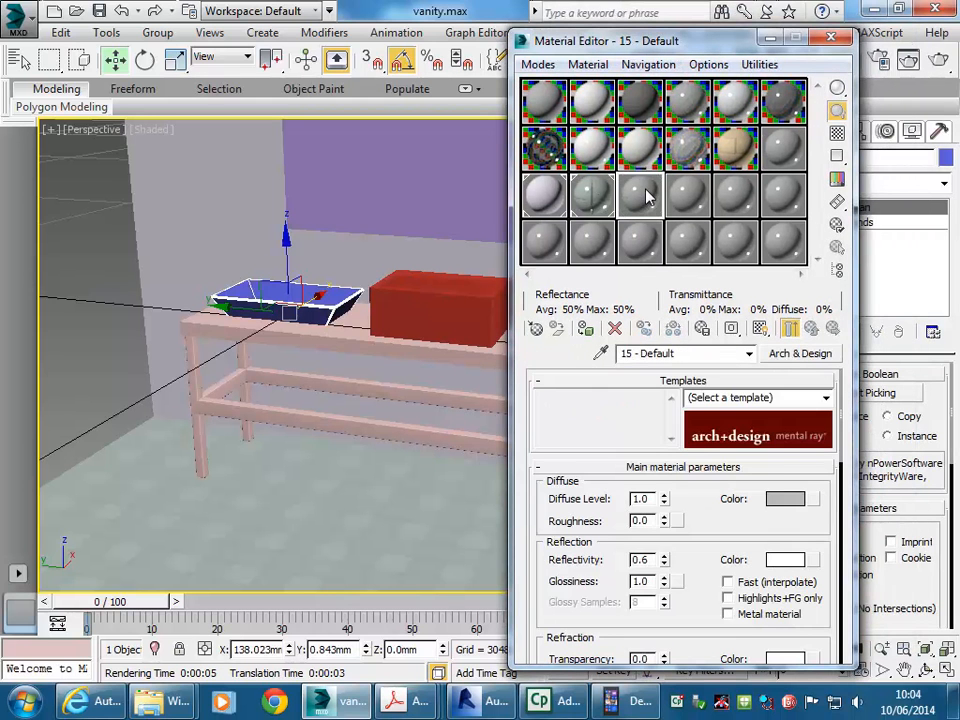
pyautogui.click(830, 397)
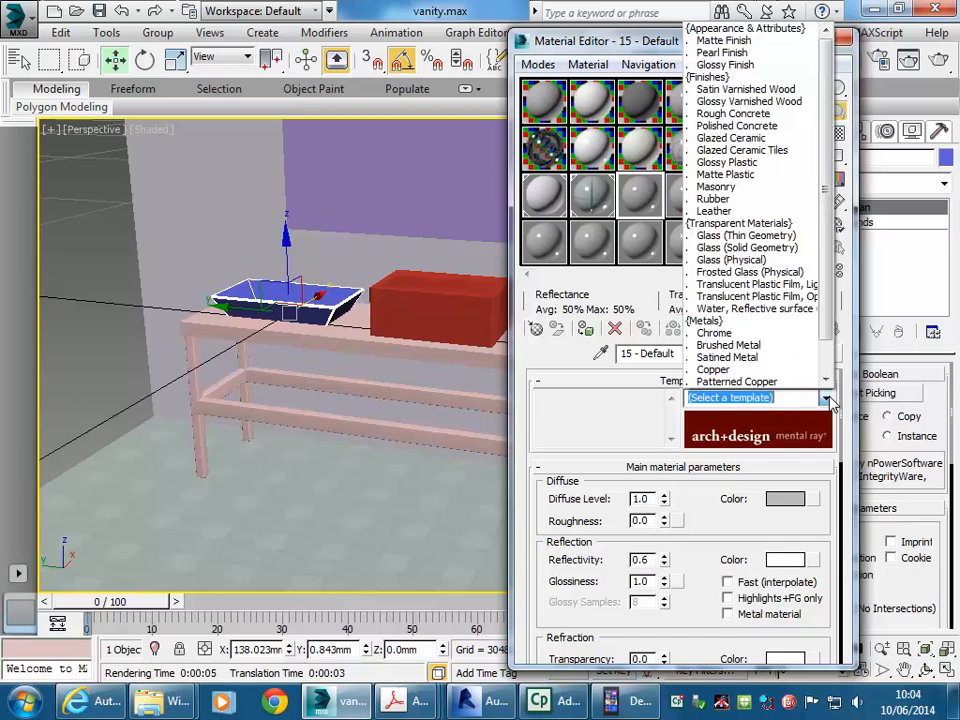
pyautogui.click(737, 140)
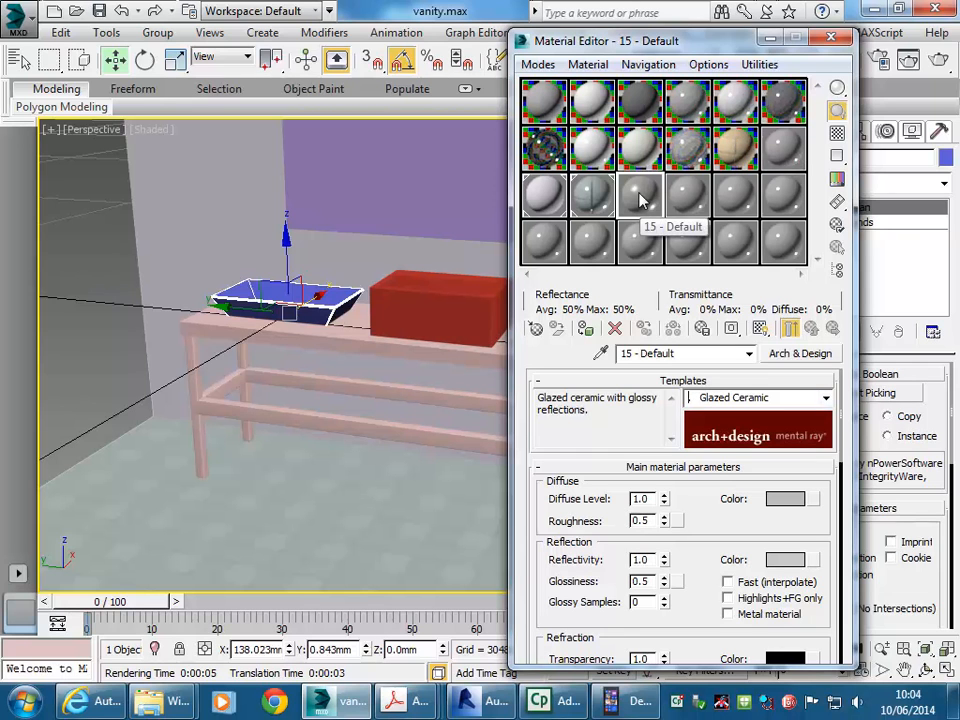
pyautogui.click(585, 328)
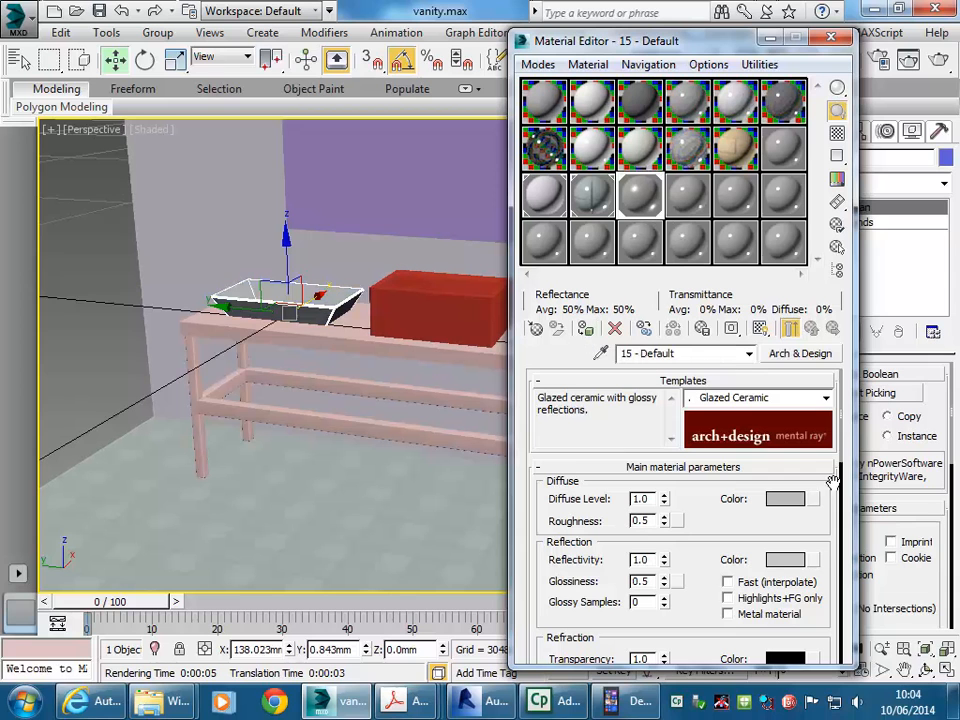
# Step: Set the glazed ceramic material's diffuse colour to pure white with a value of 1.0
pyautogui.click(785, 499)
pyautogui.moveTo(686, 218); pyautogui.dragTo(744, 222)
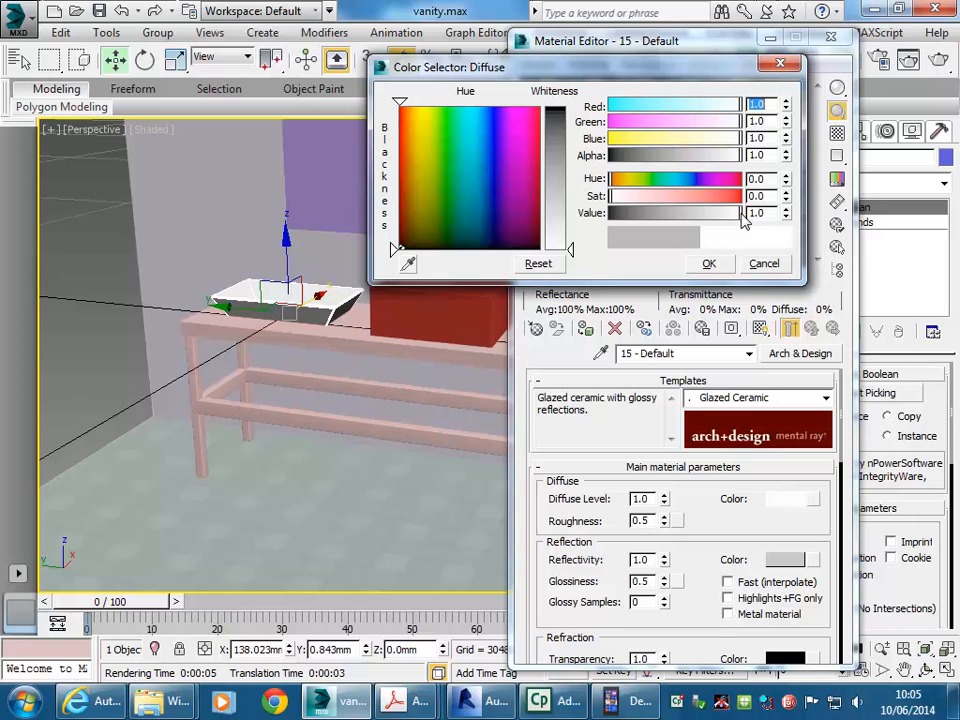
pyautogui.click(707, 264)
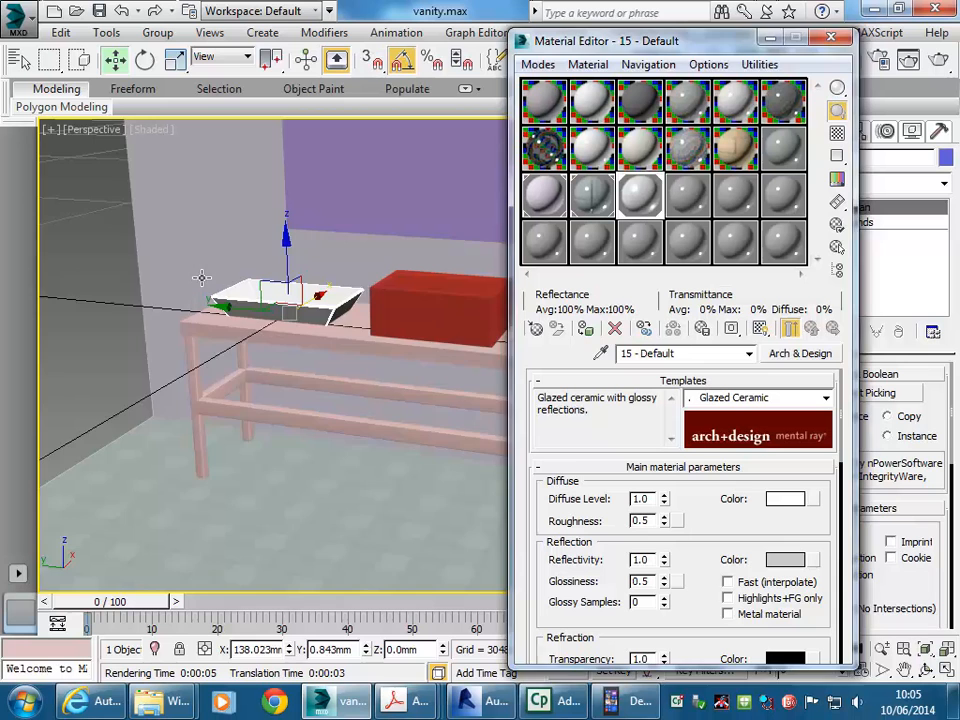
# Step: Render a closer perspective view of the vanity to check the white ceramic basin
pyautogui.scroll(8, 201, 277)
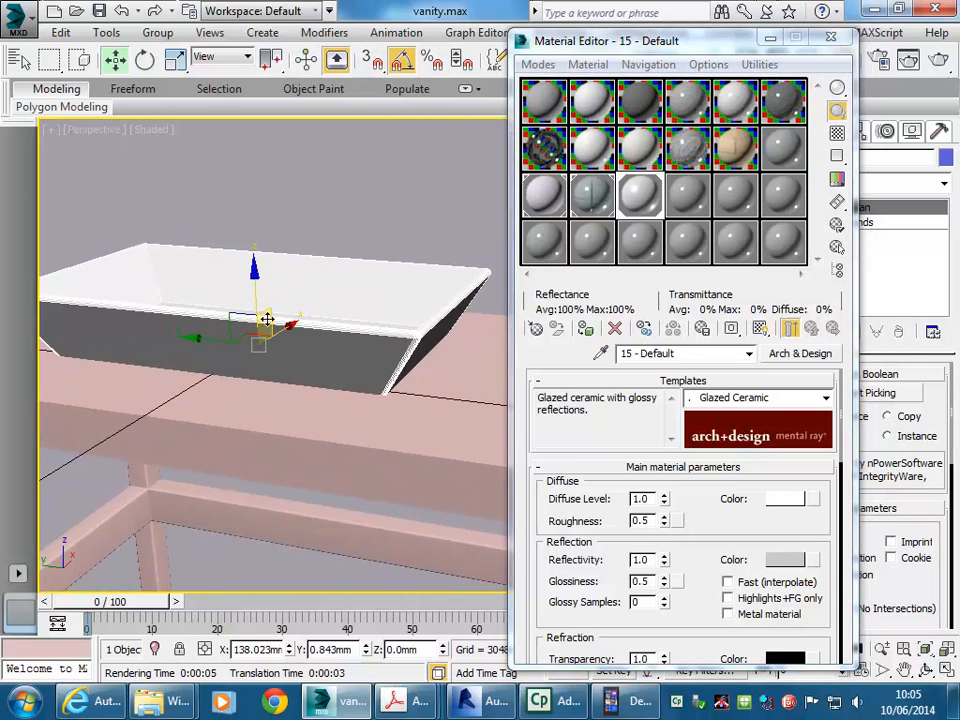
pyautogui.scroll(-7, 267, 319)
pyautogui.scroll(3, 267, 319)
pyautogui.click(911, 60)
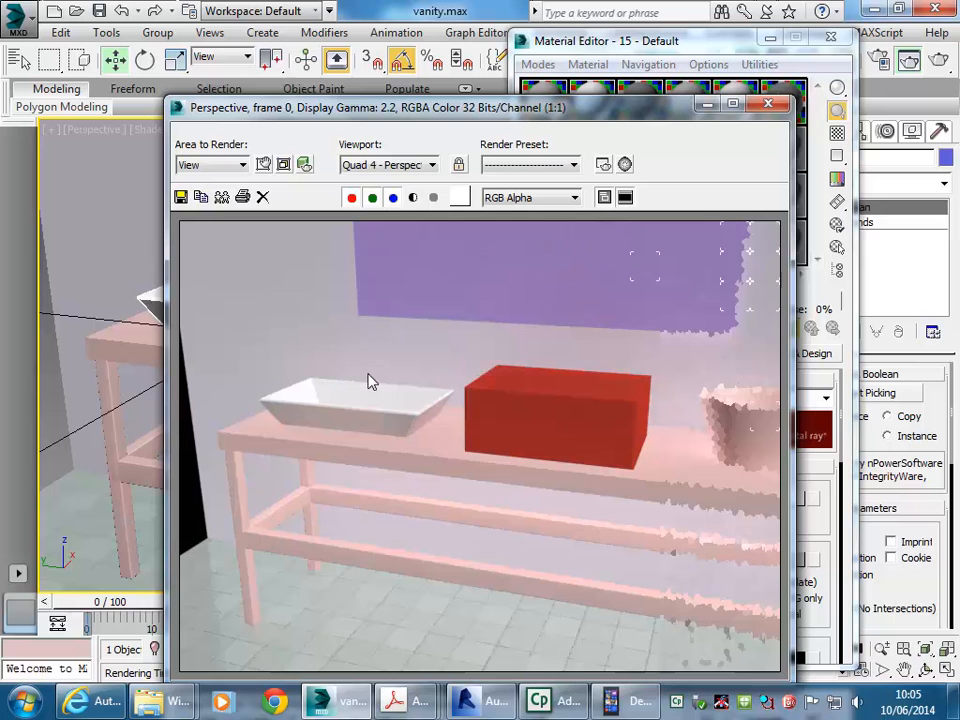
pyautogui.click(771, 106)
# Step: Assign a new material based on the Satin Varnished Wood template to the vanity tabletop
pyautogui.click(216, 358)
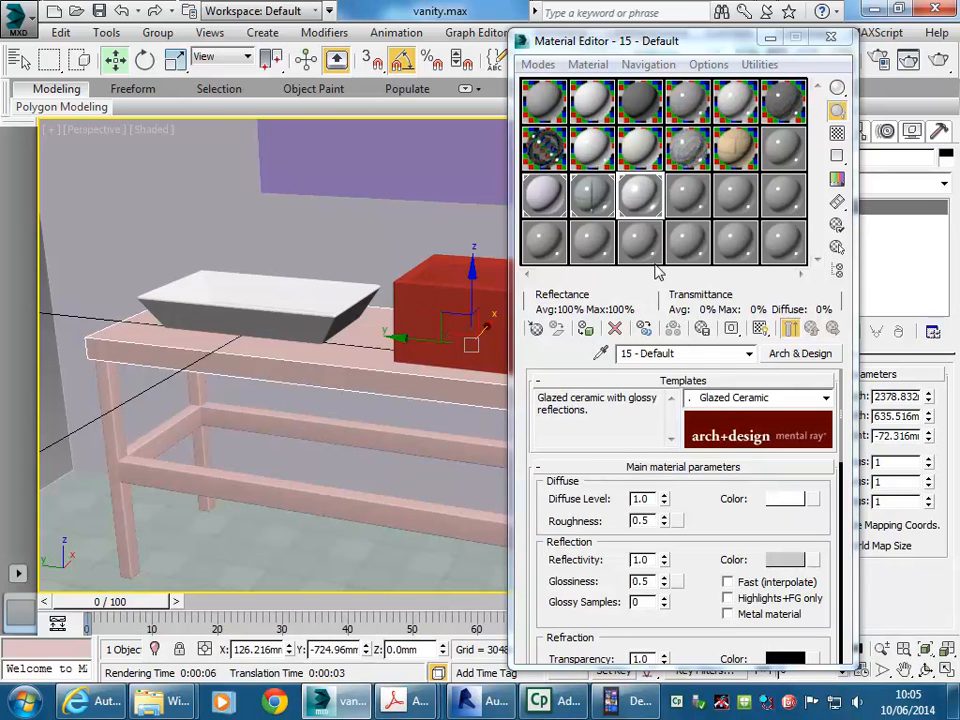
pyautogui.click(675, 198)
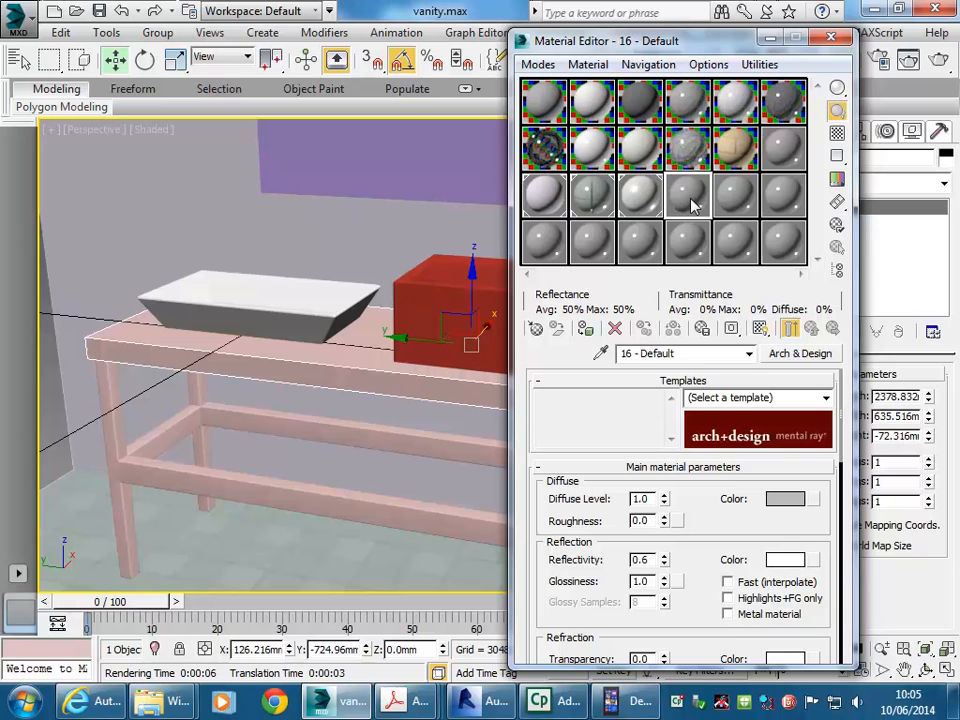
pyautogui.click(826, 397)
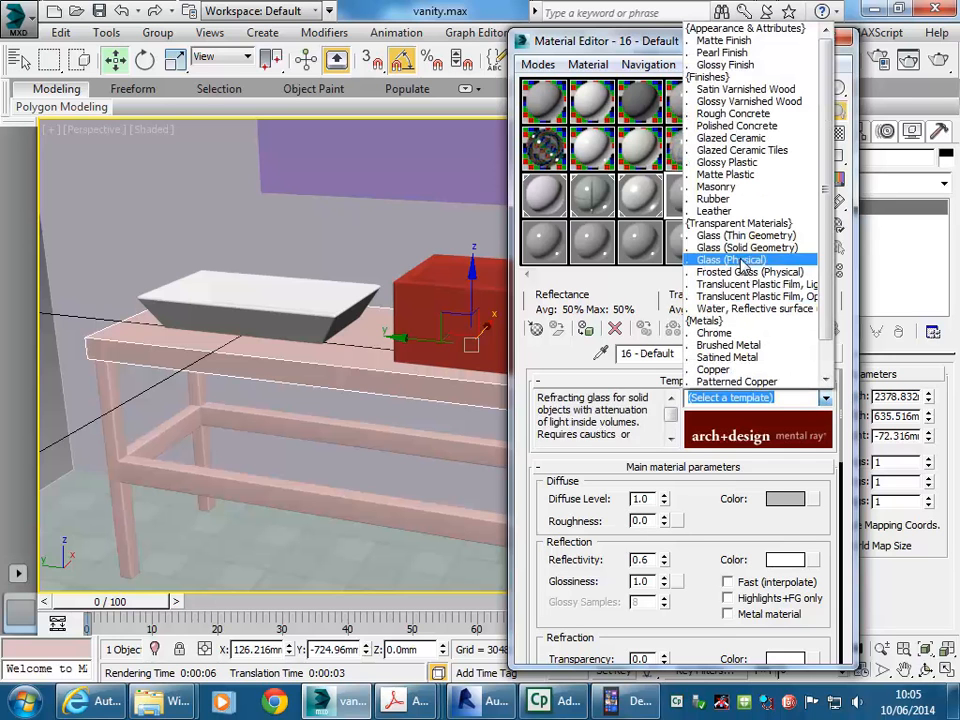
pyautogui.click(751, 91)
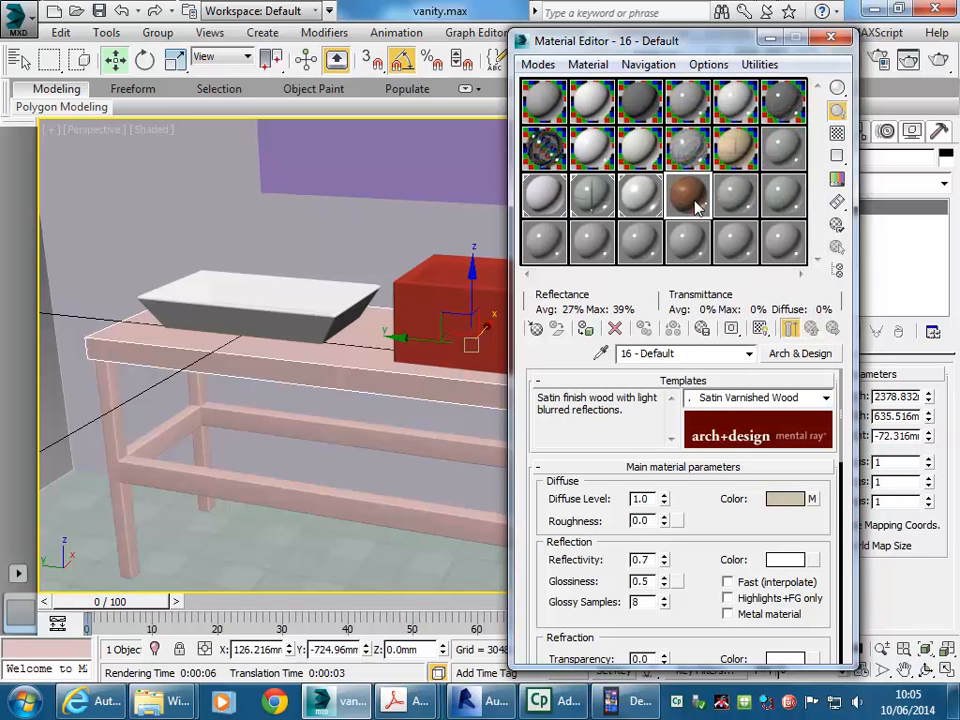
pyautogui.click(587, 329)
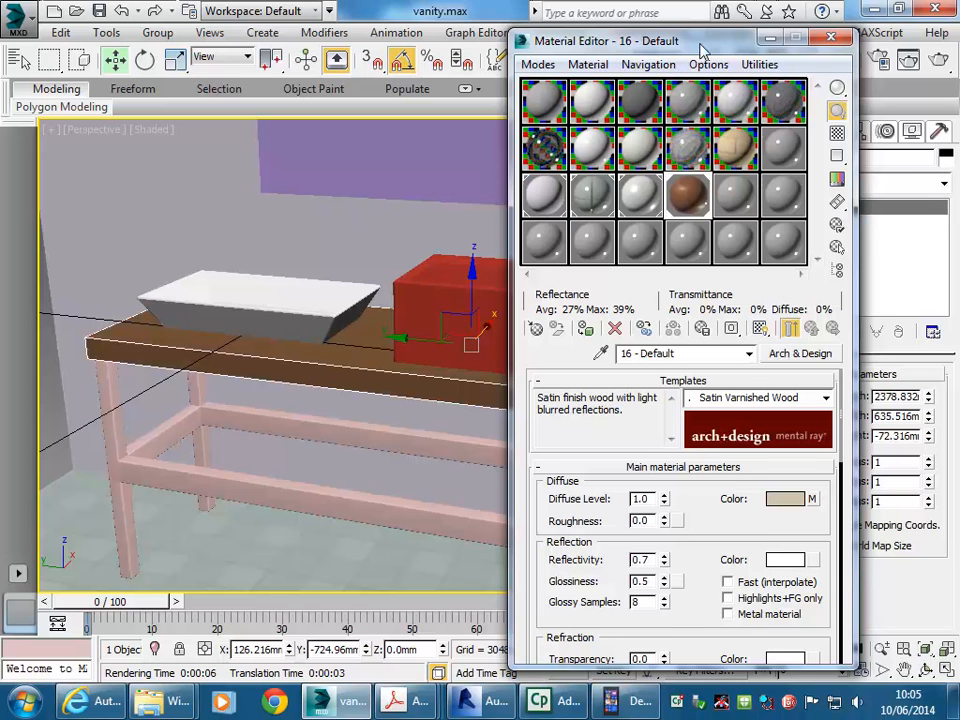
# Step: Enable real-world scale for the varnished wood material's diffuse bitmap and view its beech plank image
pyautogui.moveTo(702, 47); pyautogui.dragTo(606, 31)
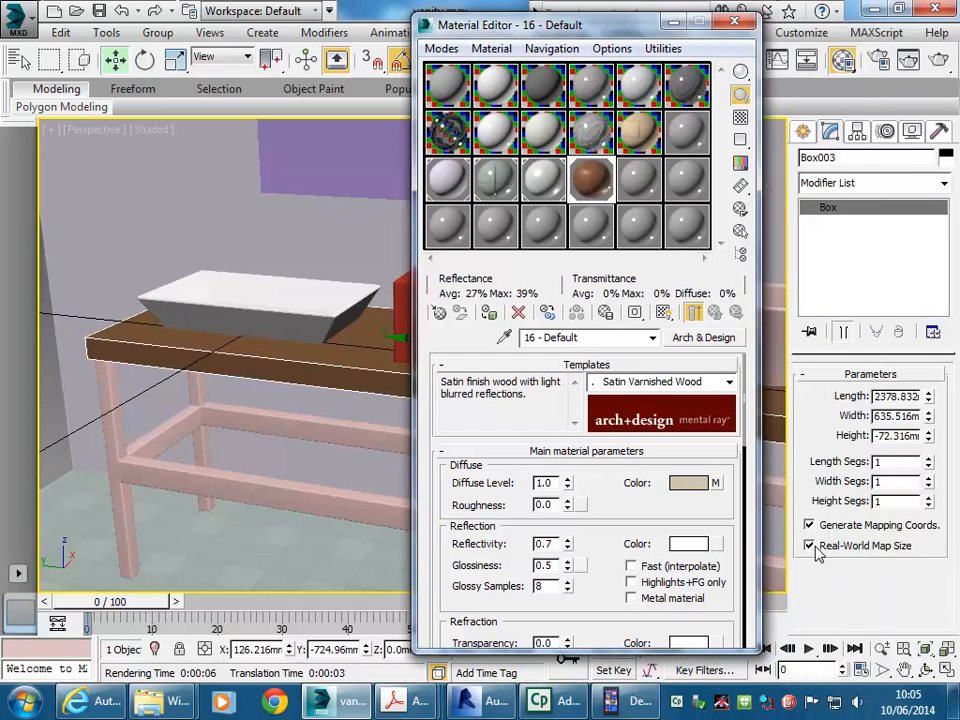
pyautogui.click(715, 484)
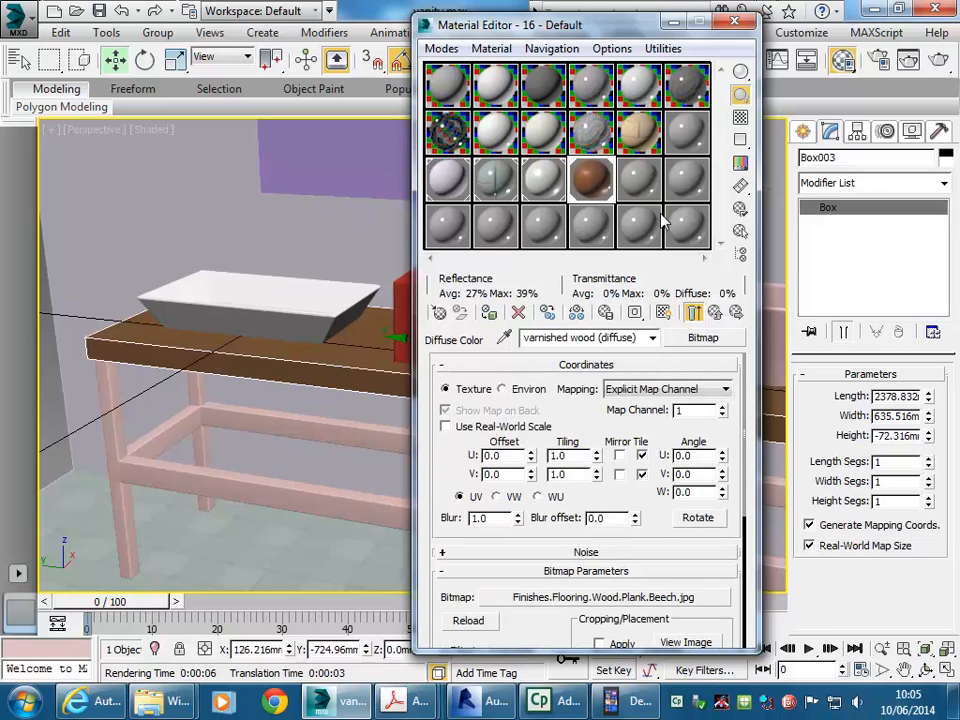
pyautogui.click(446, 427)
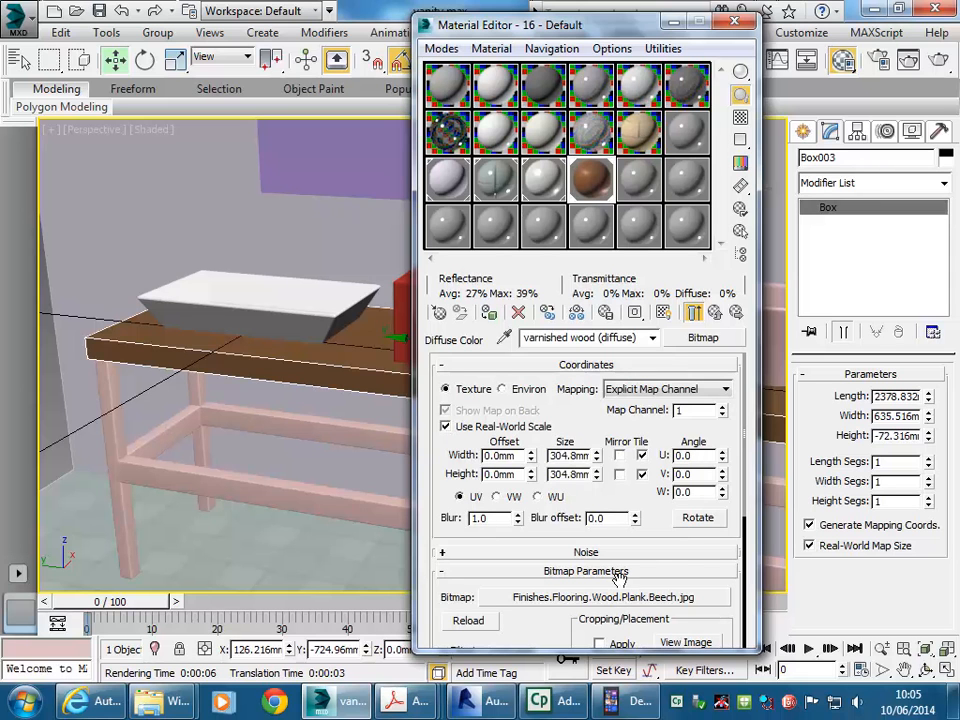
pyautogui.click(686, 643)
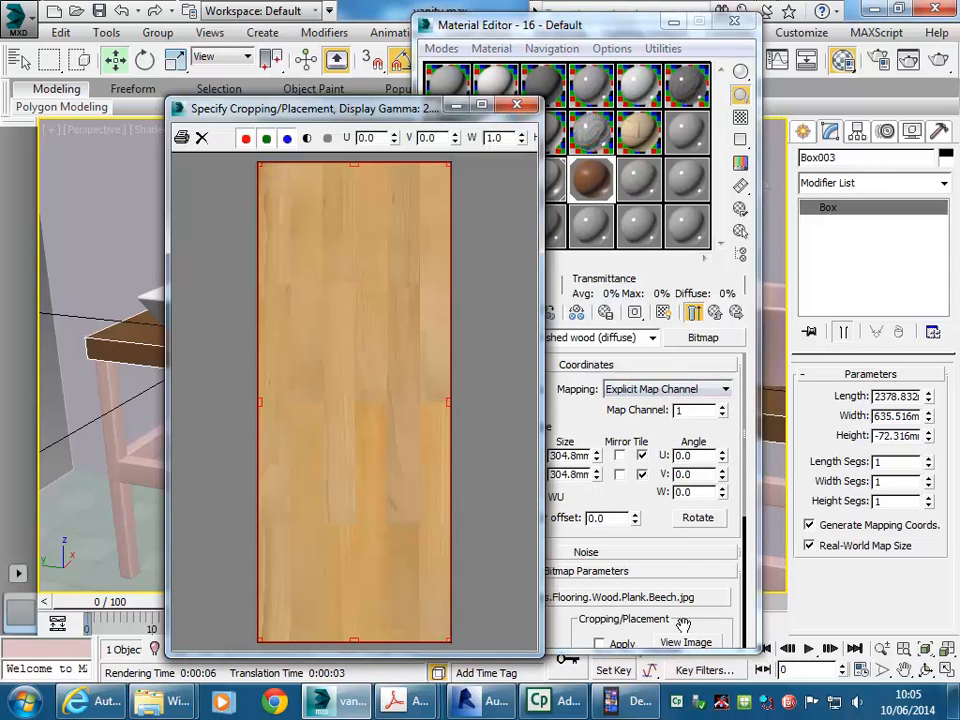
pyautogui.click(516, 104)
# Step: Browse the default maps folder as medium icons for a replacement wood texture for the diffuse bitmap
pyautogui.moveTo(439, 516); pyautogui.dragTo(439, 370)
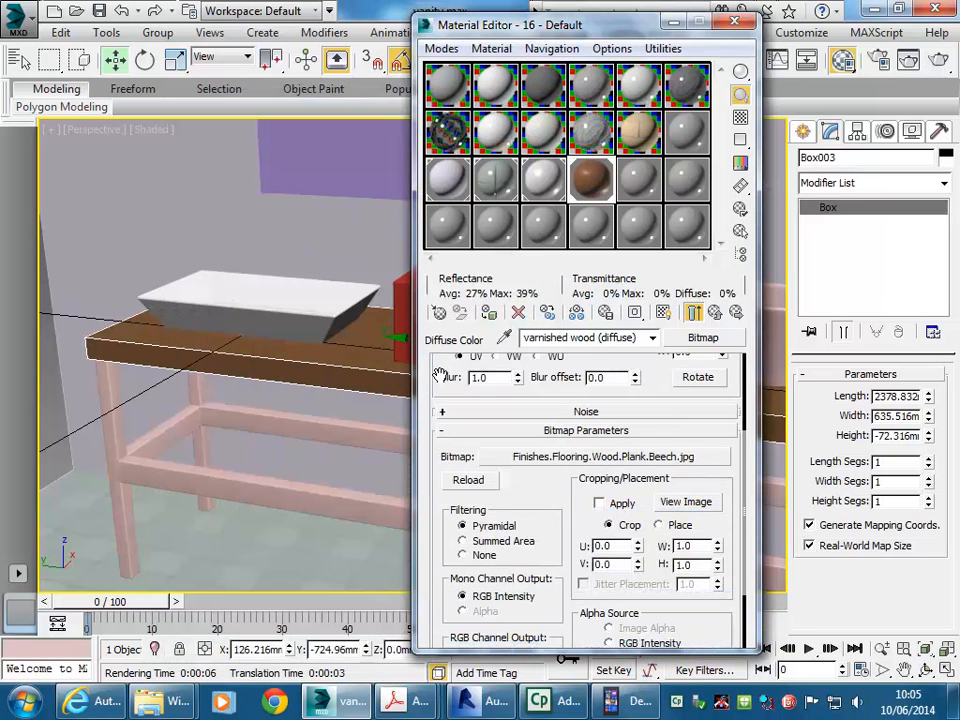
pyautogui.click(545, 459)
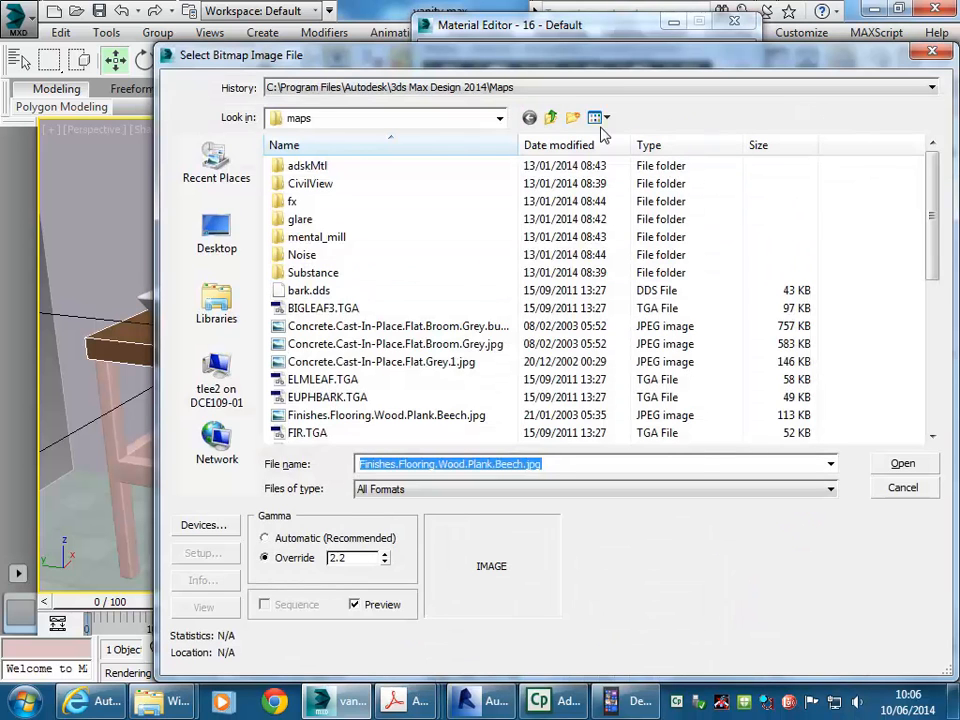
pyautogui.click(472, 121)
pyautogui.click(472, 128)
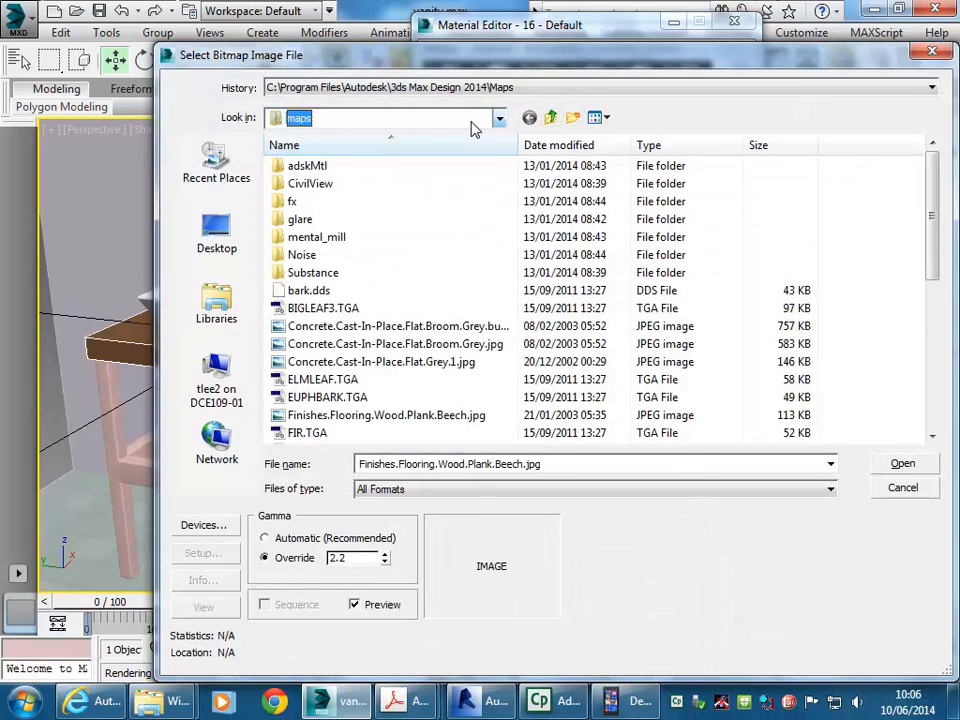
pyautogui.click(603, 117)
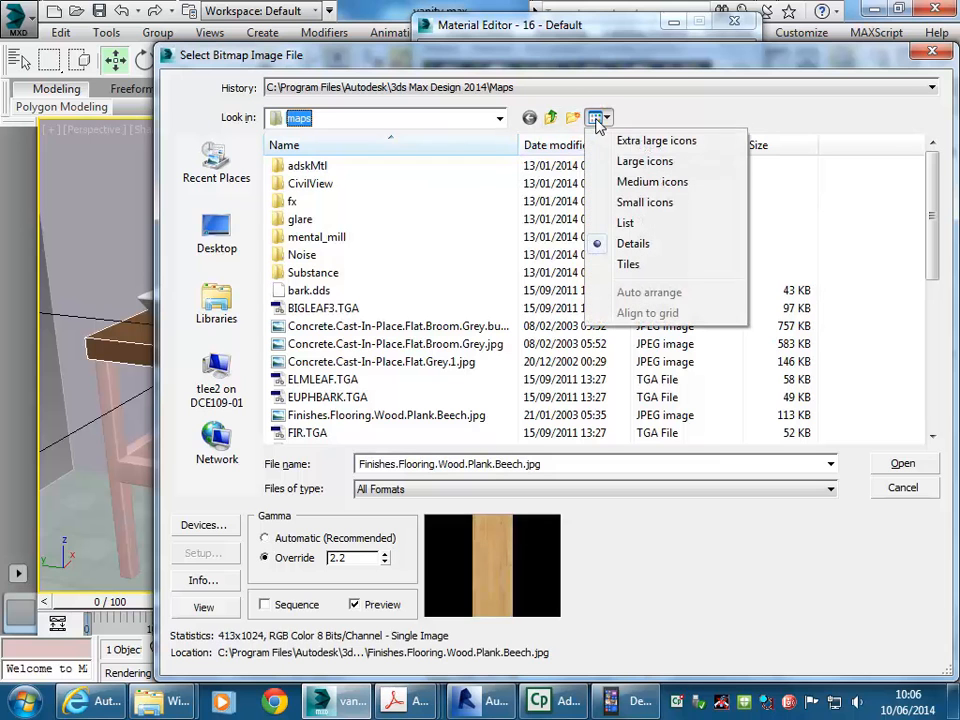
pyautogui.click(616, 184)
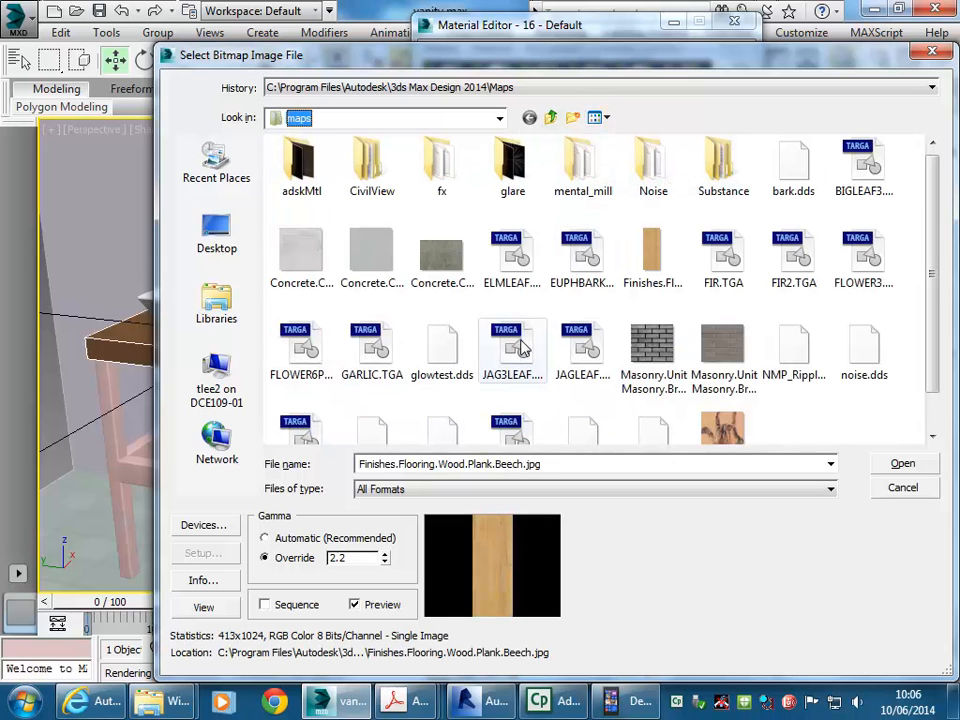
pyautogui.scroll(-1, 866, 345)
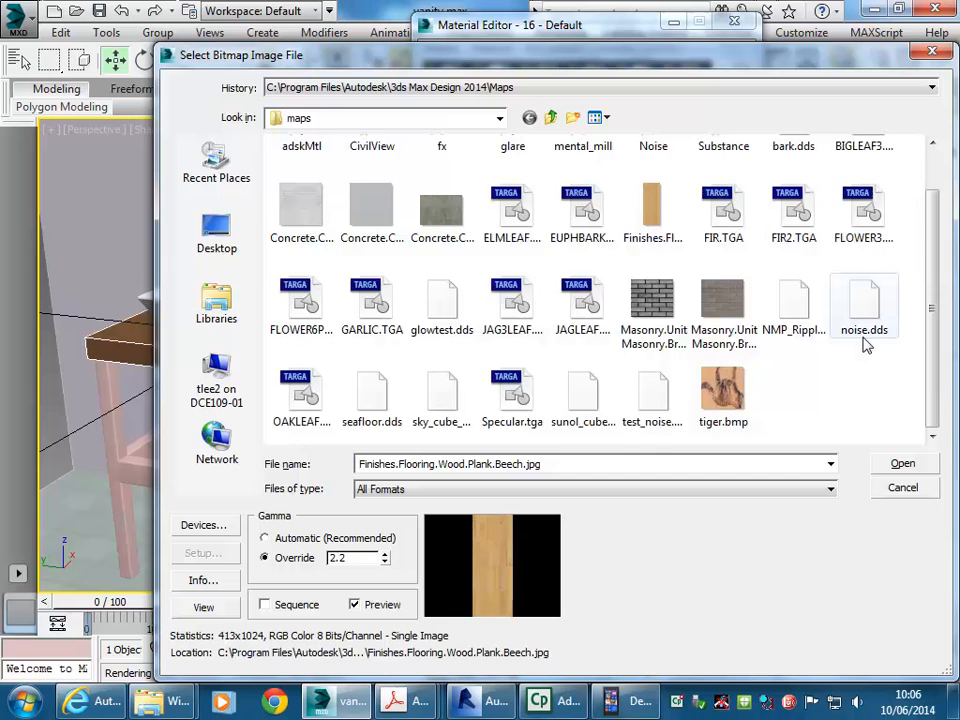
pyautogui.scroll(1, 866, 345)
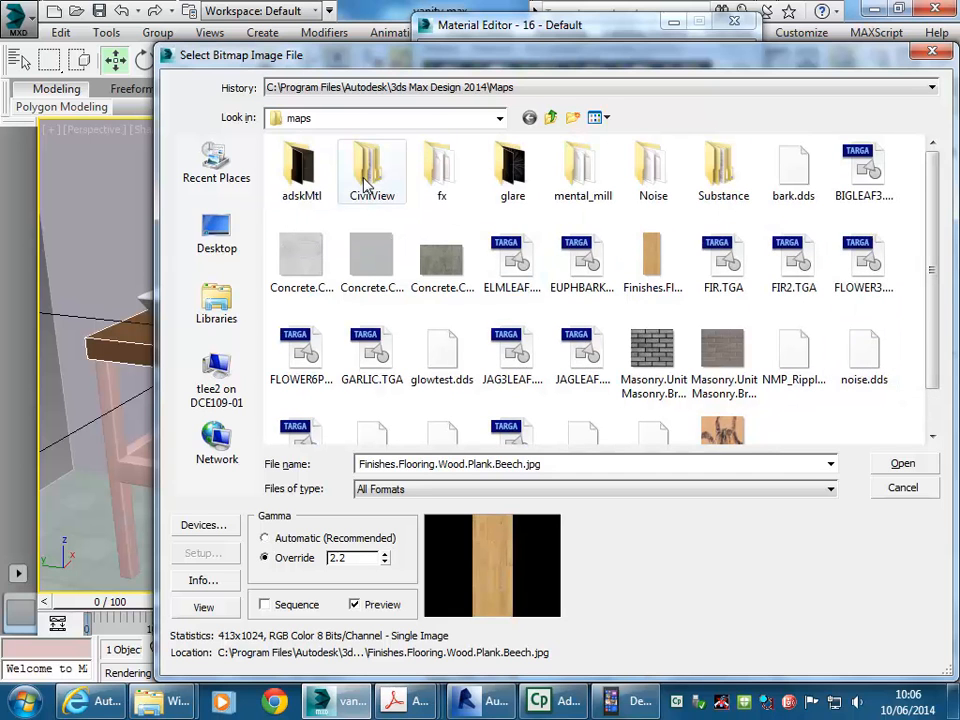
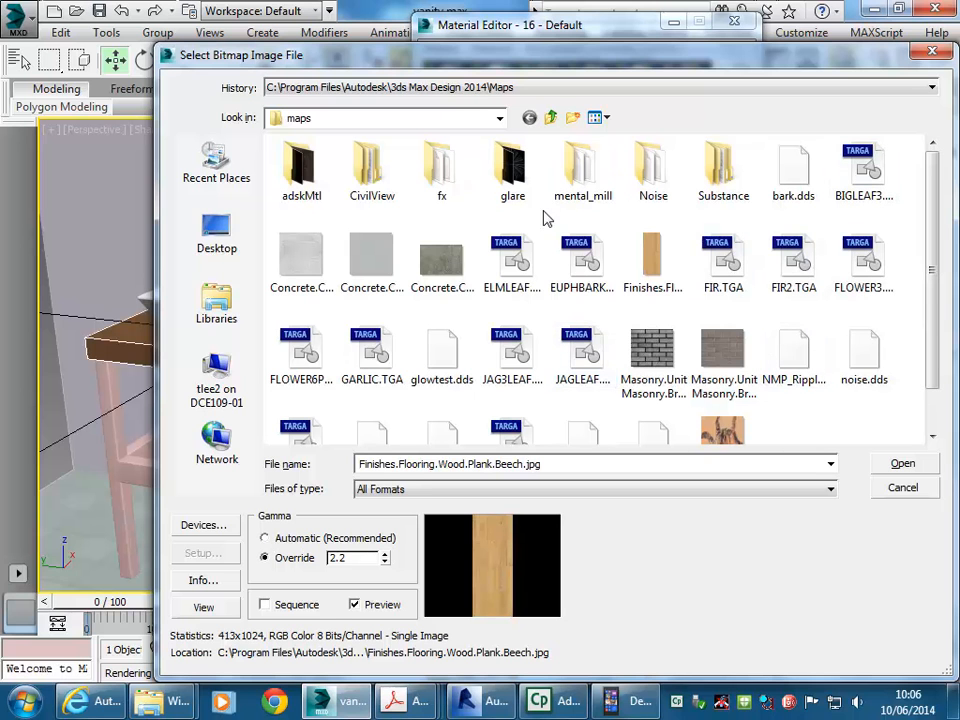
# Step: Go to the Wood folder in EDU_DC_InteriorDesign\Material Images on the StudentResources (P:) drive
pyautogui.click(499, 118)
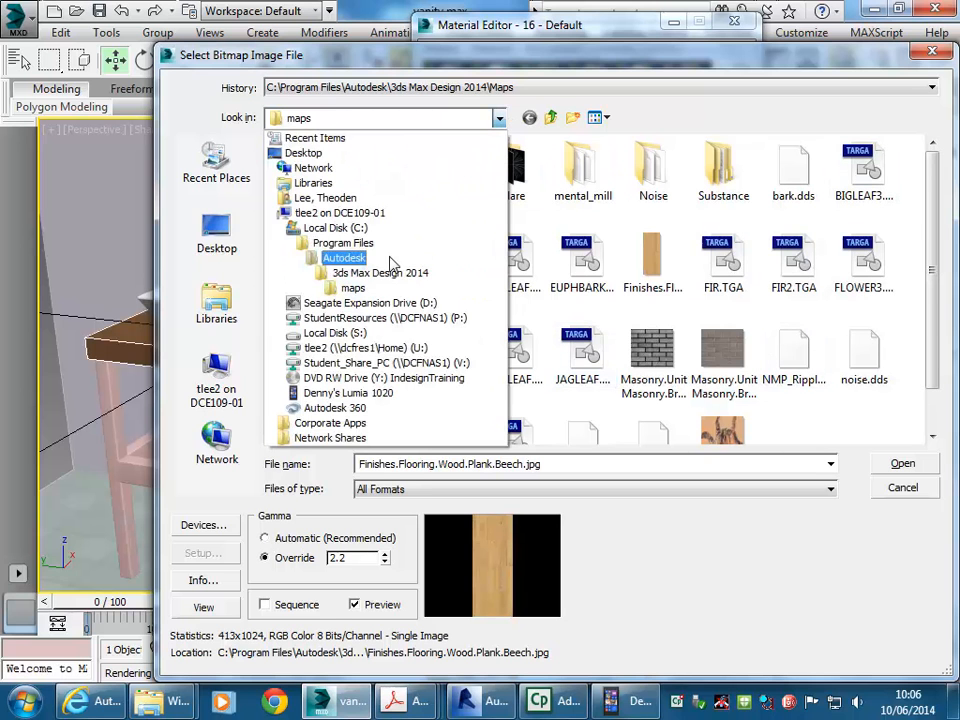
pyautogui.click(385, 318)
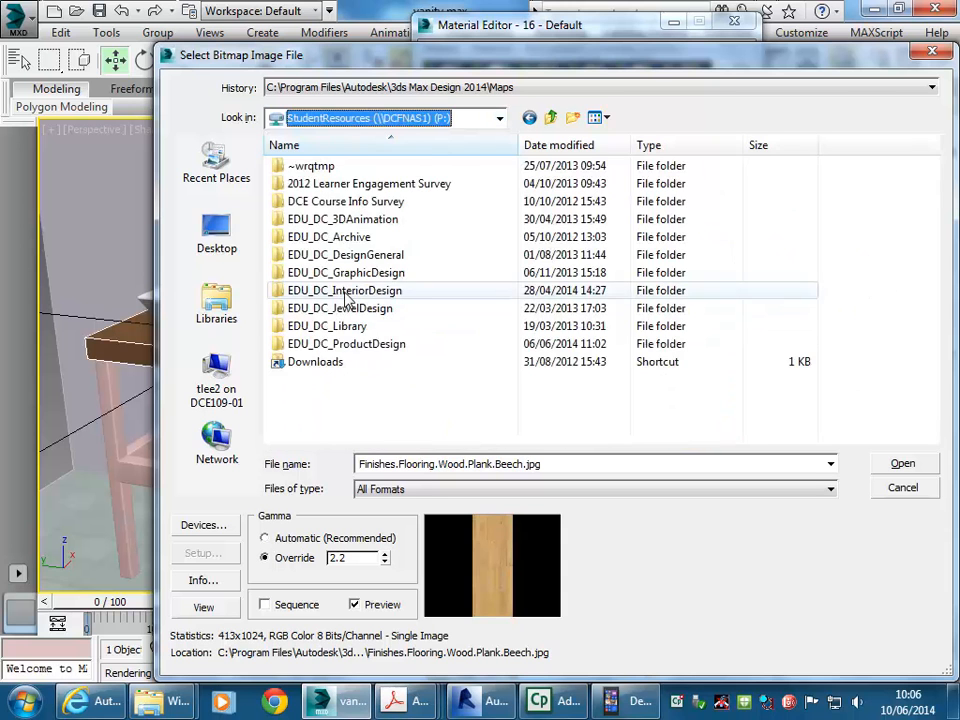
pyautogui.doubleClick(343, 292)
pyautogui.scroll(-4, 347, 413)
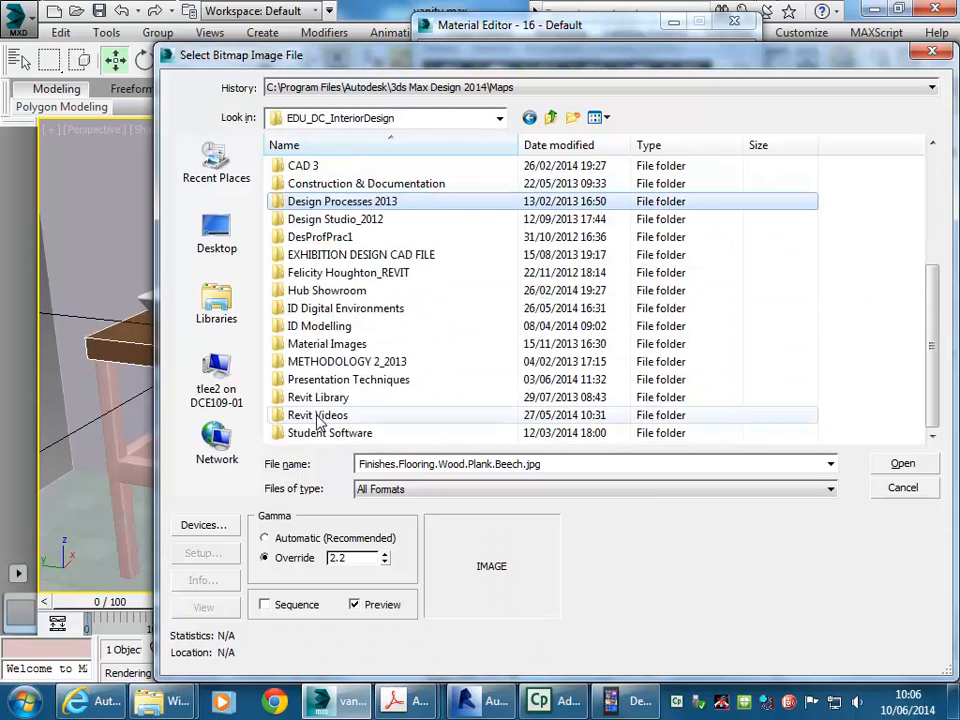
pyautogui.click(318, 343)
pyautogui.doubleClick(318, 343)
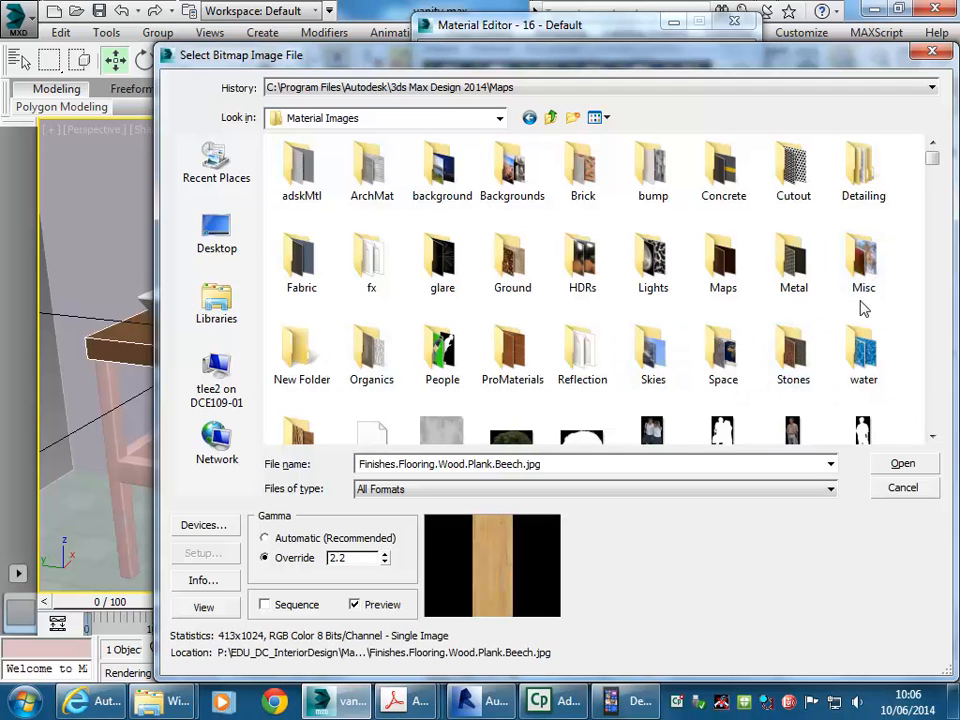
pyautogui.scroll(-2, 388, 336)
pyautogui.doubleClick(305, 310)
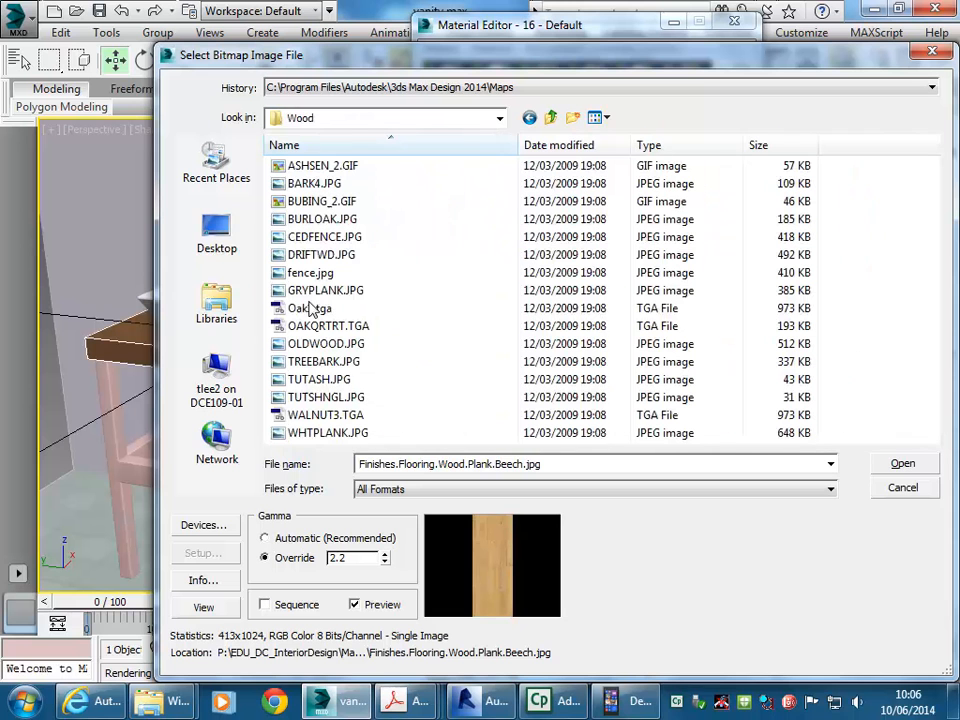
# Step: Display the Wood folder's image files as small icons
pyautogui.click(600, 117)
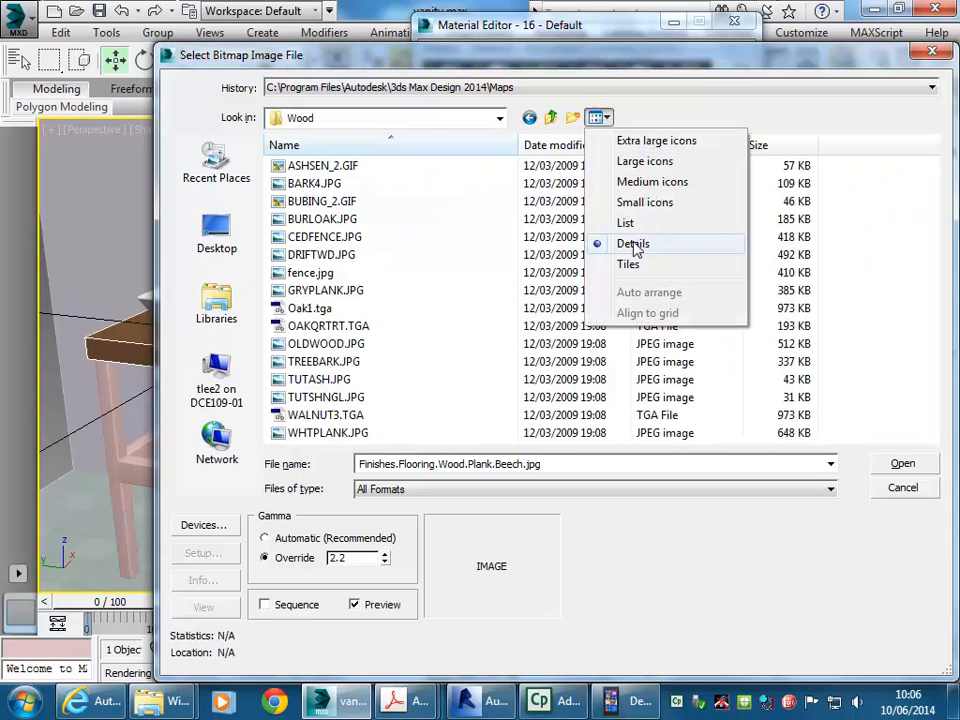
pyautogui.click(636, 202)
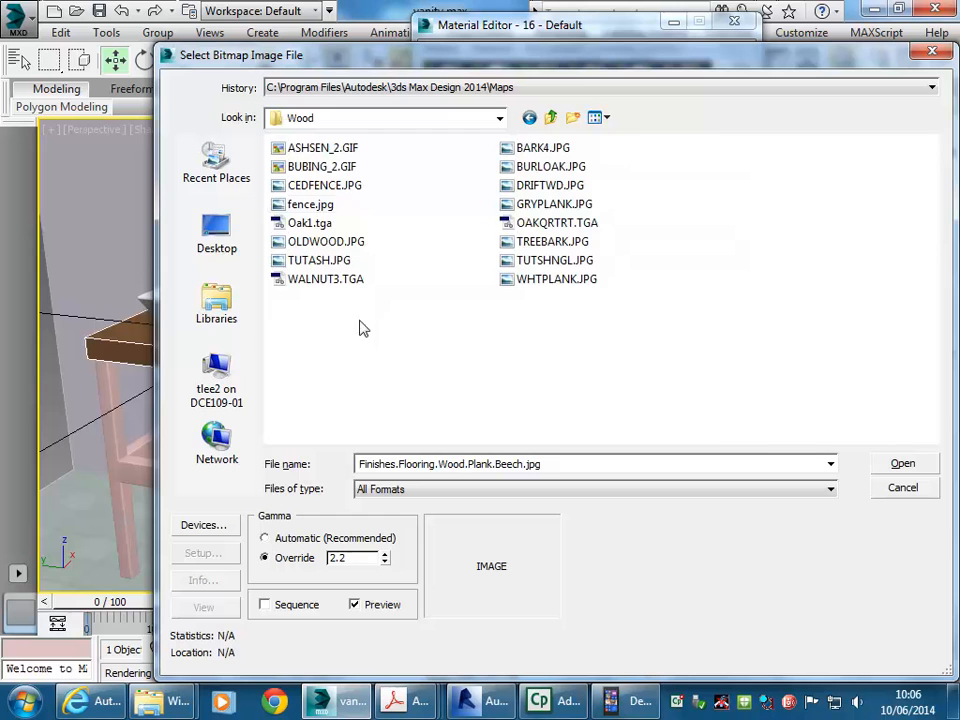
pyautogui.click(600, 117)
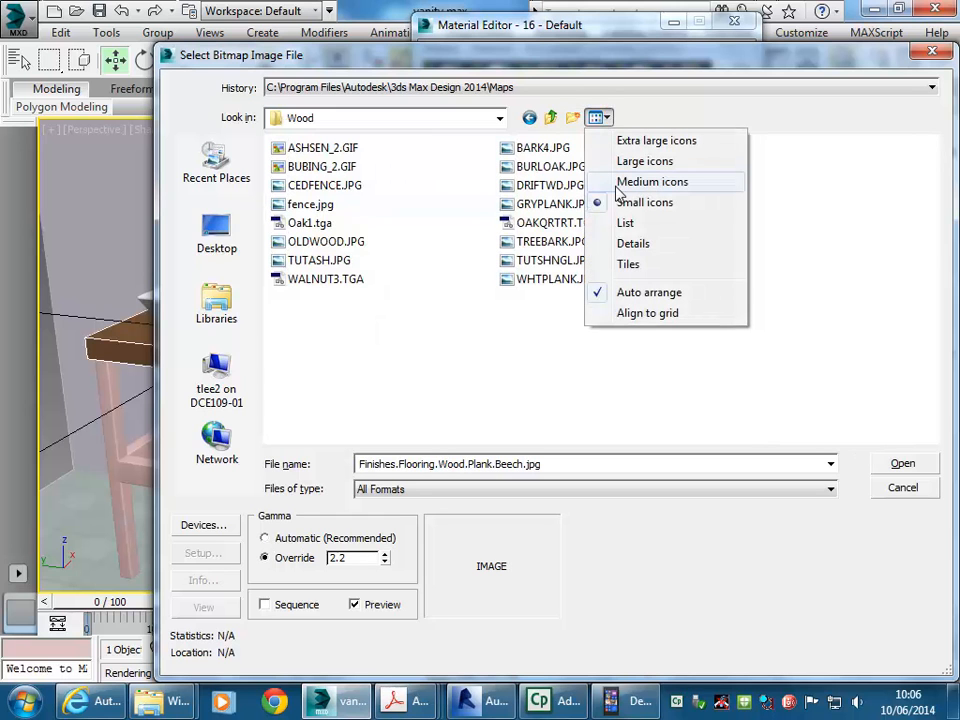
pyautogui.click(456, 334)
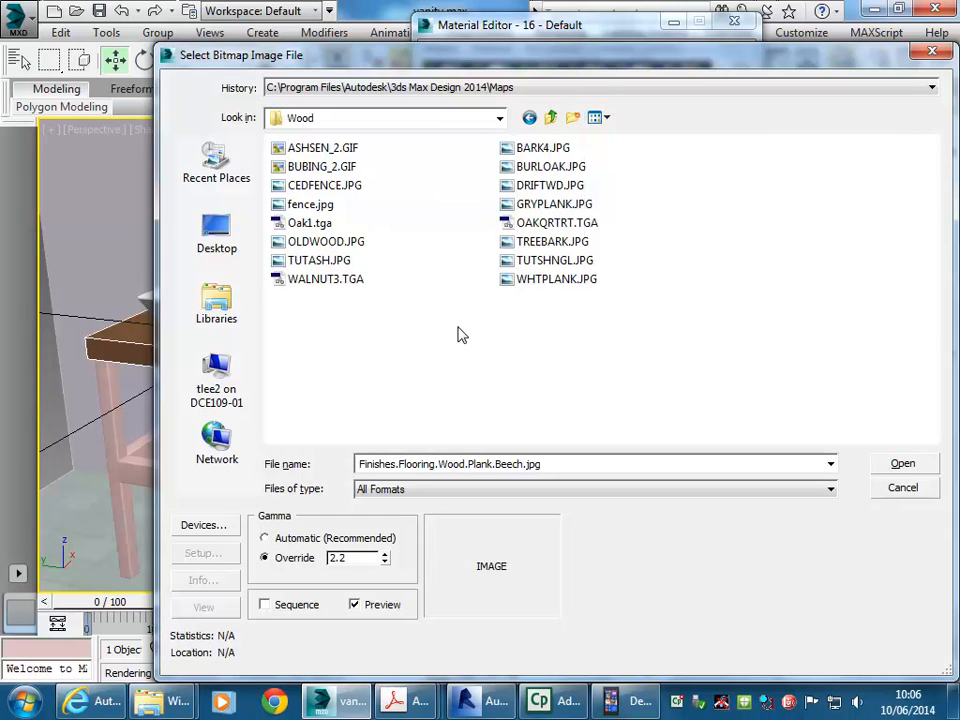
# Step: Preview the wood textures in the folder and load WALNUT3.TGA as the material's diffuse bitmap
pyautogui.click(314, 150)
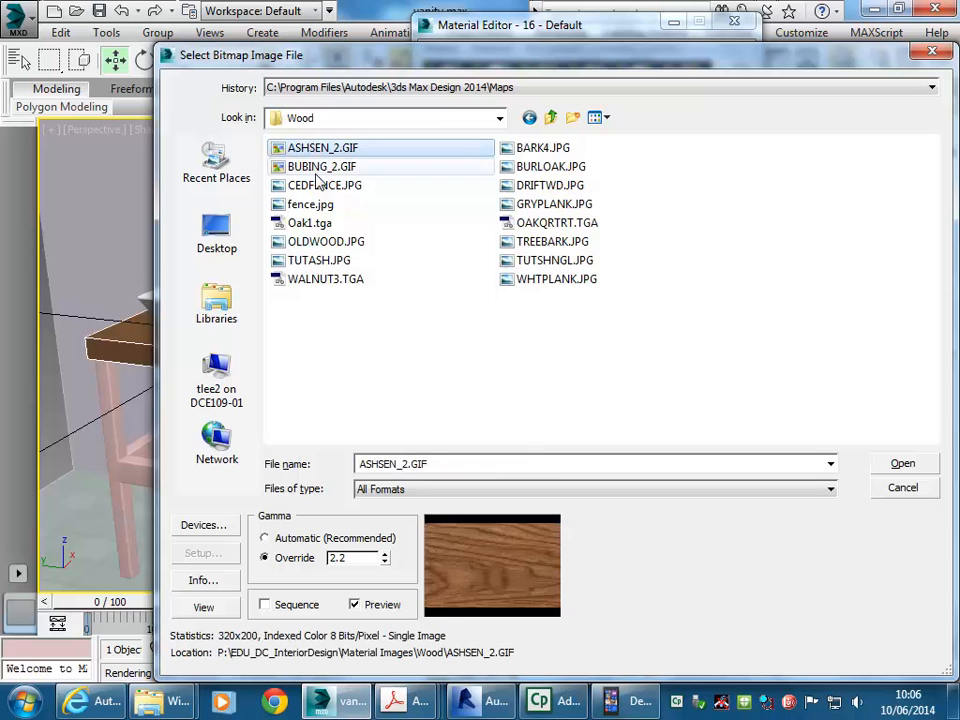
pyautogui.click(288, 167)
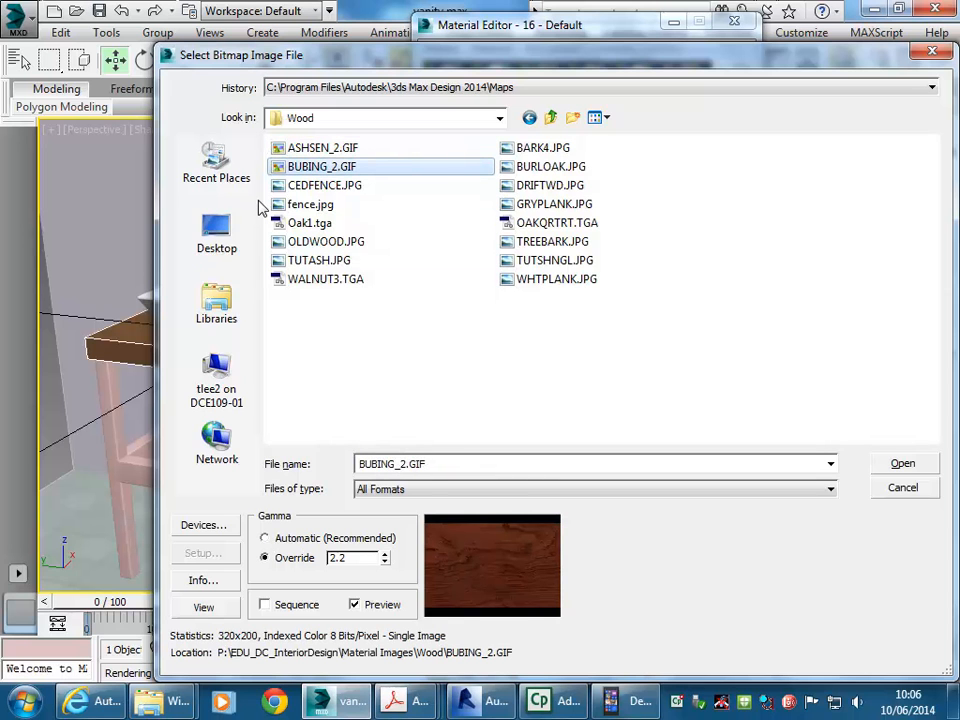
pyautogui.press('Down')
pyautogui.press('Up')
pyautogui.press('Up')
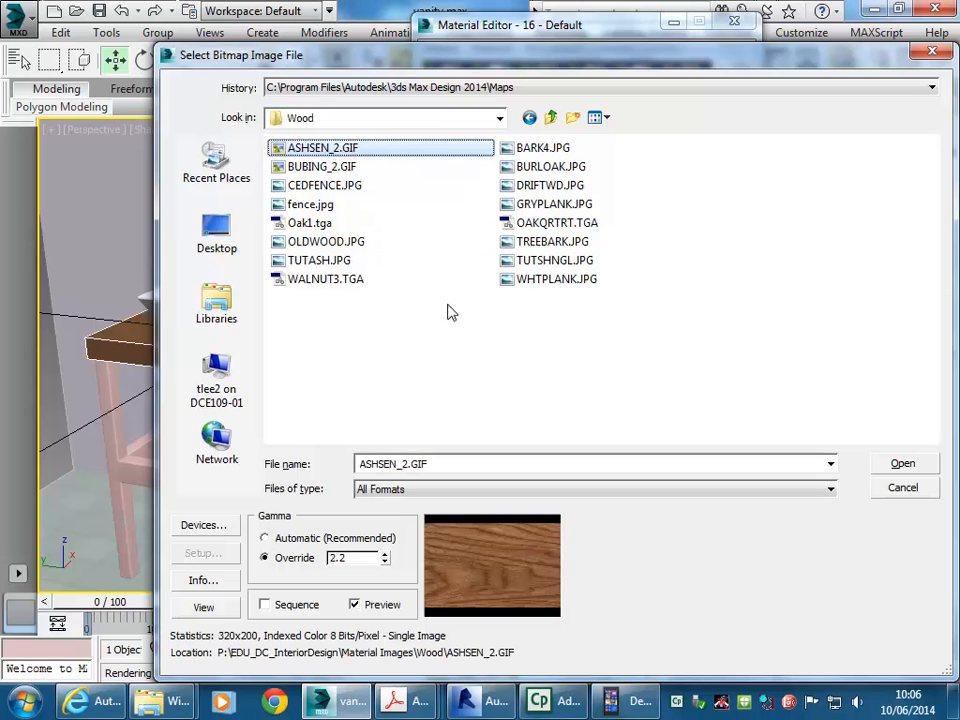
pyautogui.press('Down')
pyautogui.press('Down')
pyautogui.press('Down')
pyautogui.press('Down')
pyautogui.press('Down')
pyautogui.press('Down')
pyautogui.press('Down')
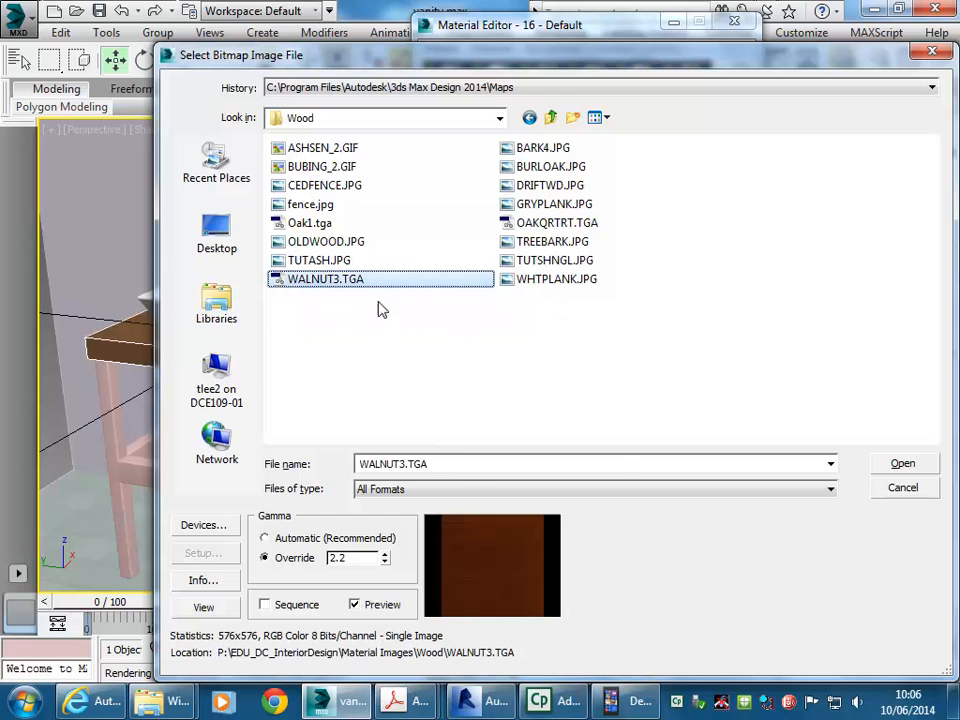
pyautogui.doubleClick(330, 280)
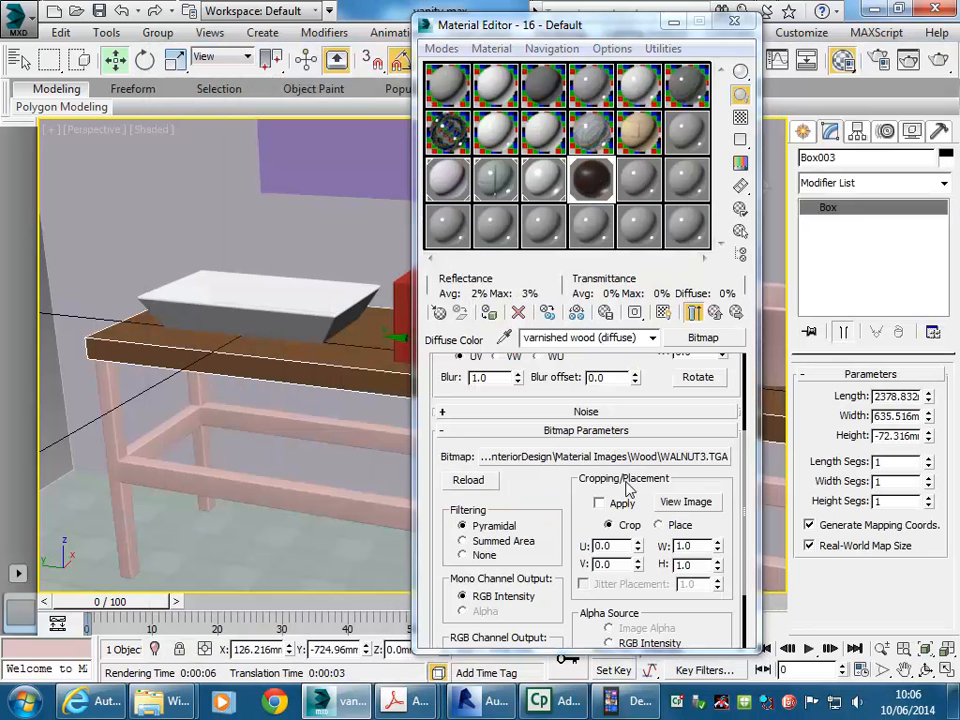
# Step: Show the walnut map in the viewport and inspect its grain close up on the vanity tabletop
pyautogui.click(663, 313)
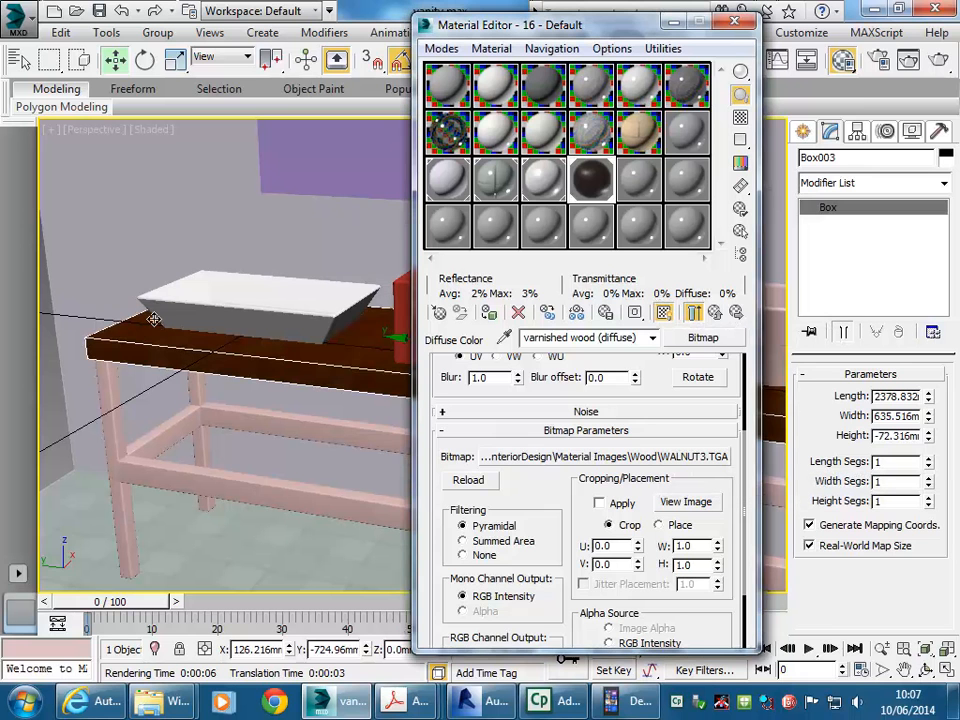
pyautogui.scroll(3, 114, 321)
pyautogui.scroll(3, 285, 379)
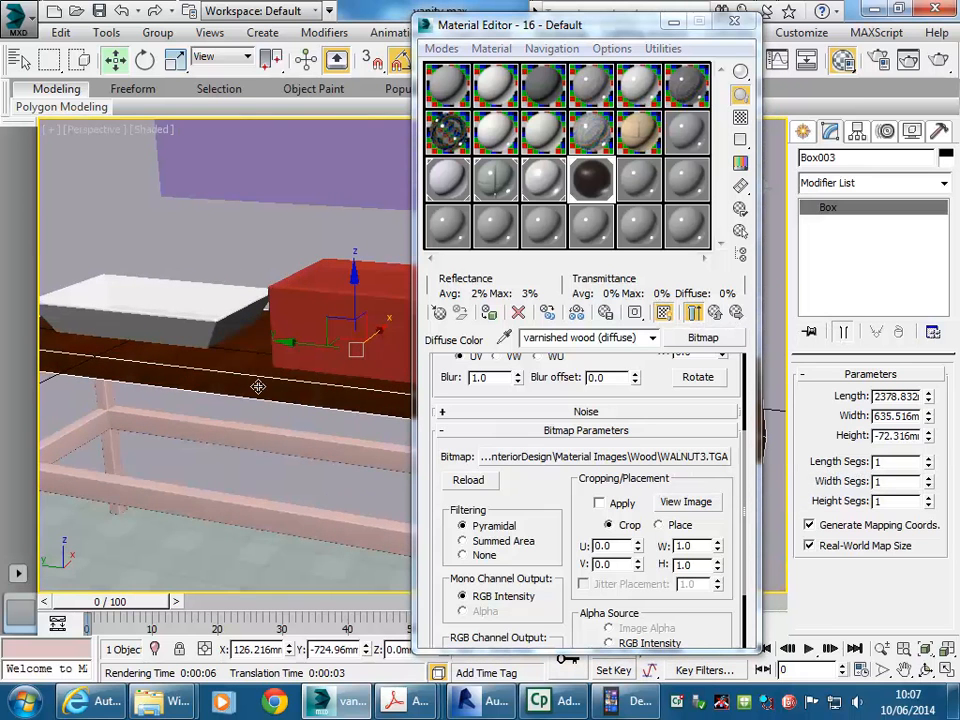
pyautogui.scroll(5, 285, 379)
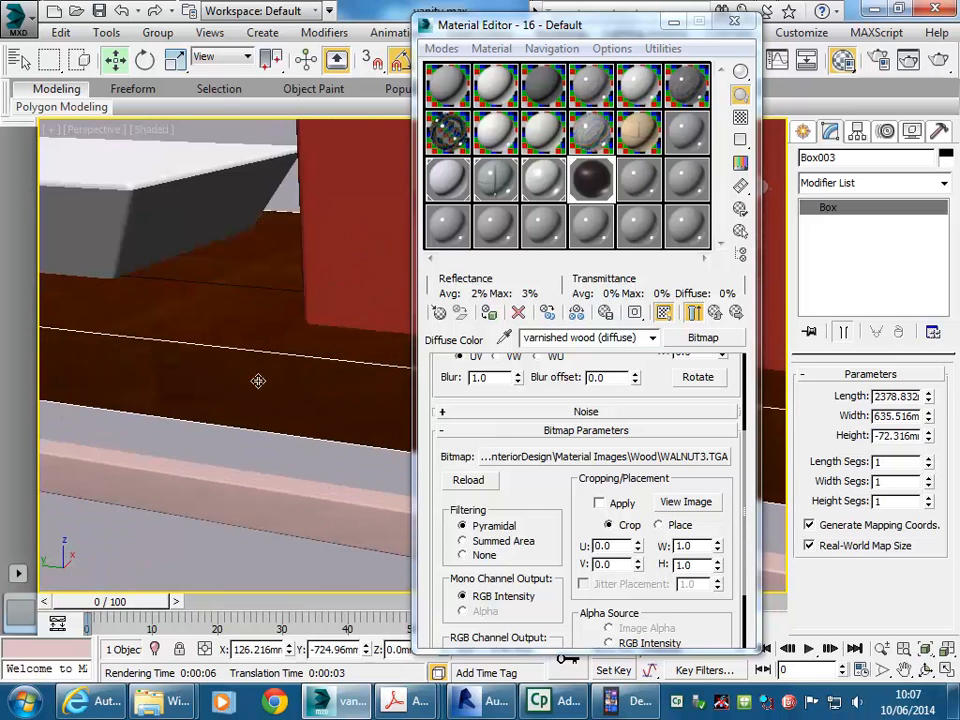
pyautogui.scroll(-1, 189, 364)
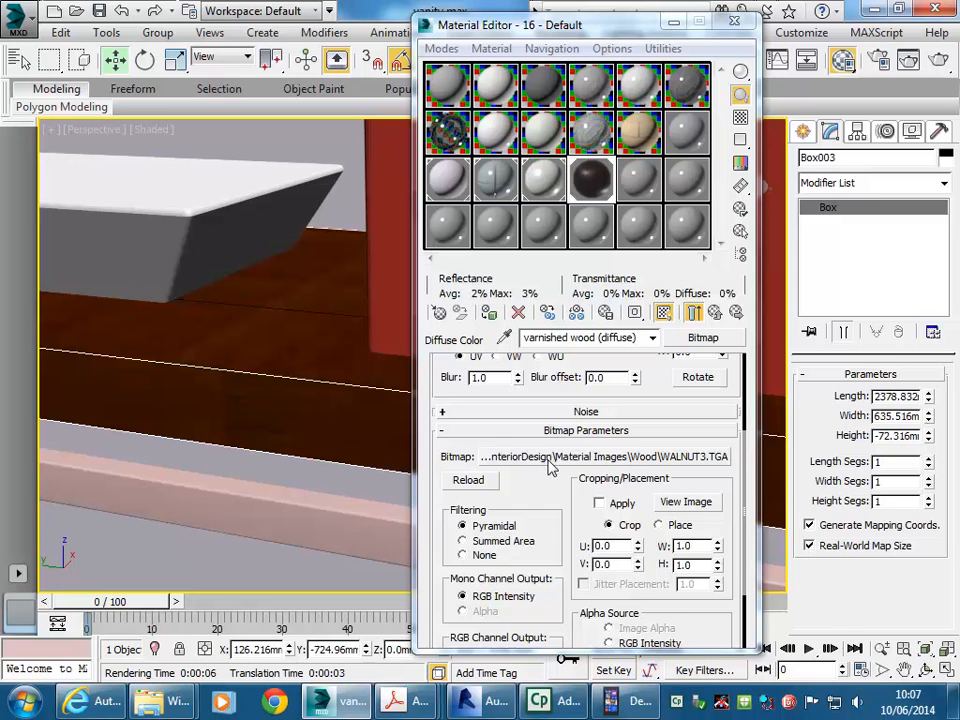
# Step: View the full walnut bitmap image to judge what real-world size it should cover
pyautogui.moveTo(458, 385); pyautogui.dragTo(438, 521)
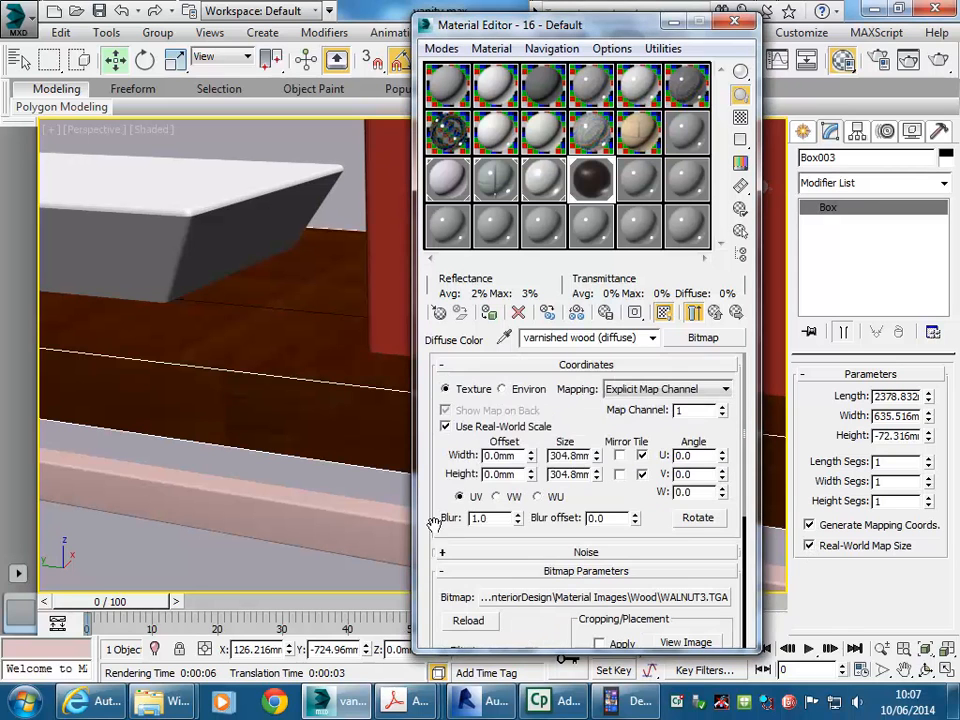
pyautogui.moveTo(466, 462); pyautogui.dragTo(439, 369)
pyautogui.click(686, 555)
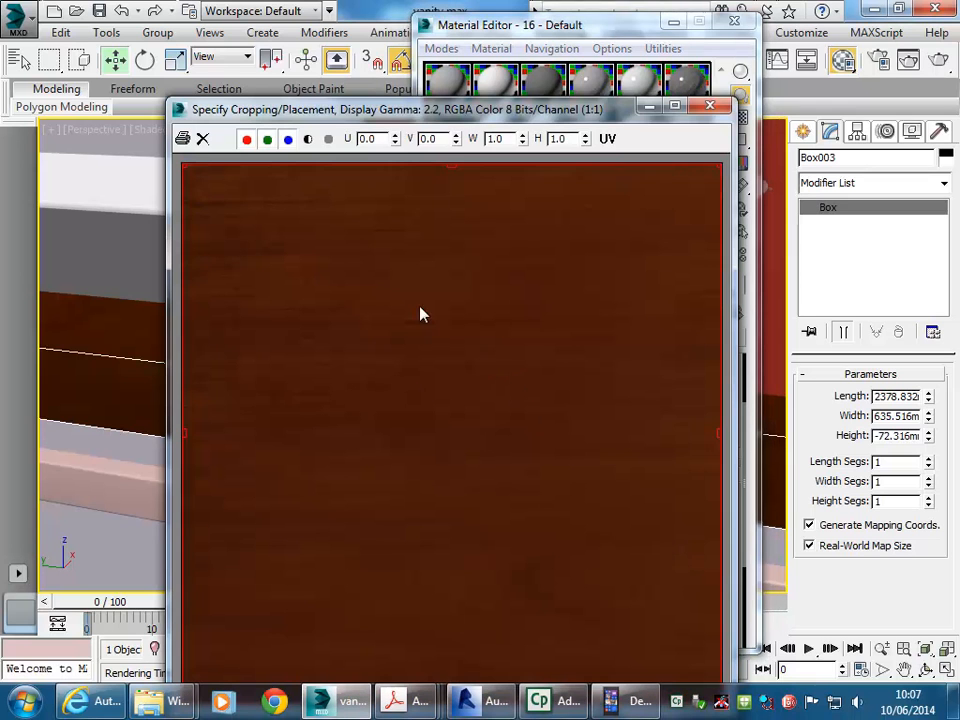
pyautogui.moveTo(423, 115); pyautogui.dragTo(423, 41)
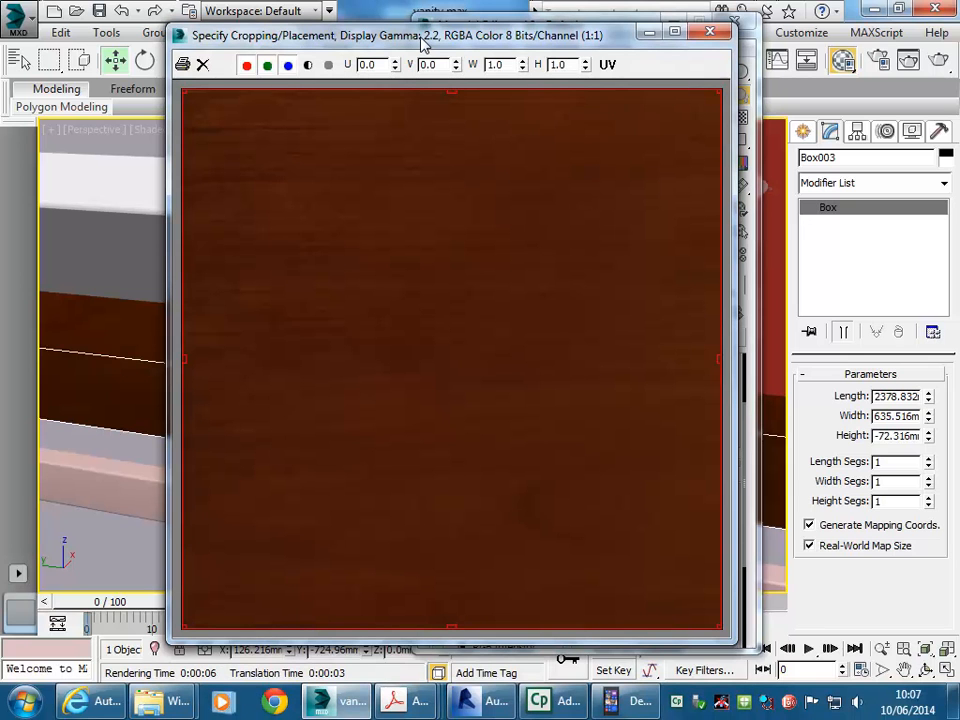
pyautogui.click(710, 32)
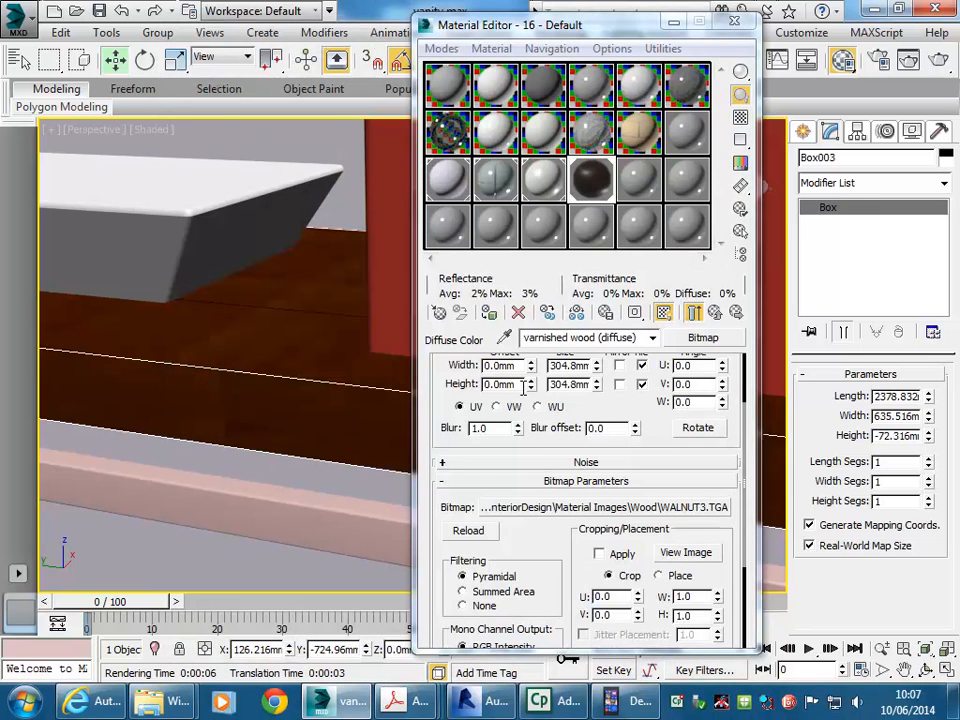
# Step: Set the walnut map's real-world size to 500 mm wide and 500 mm high
pyautogui.doubleClick(557, 366)
pyautogui.write('500')
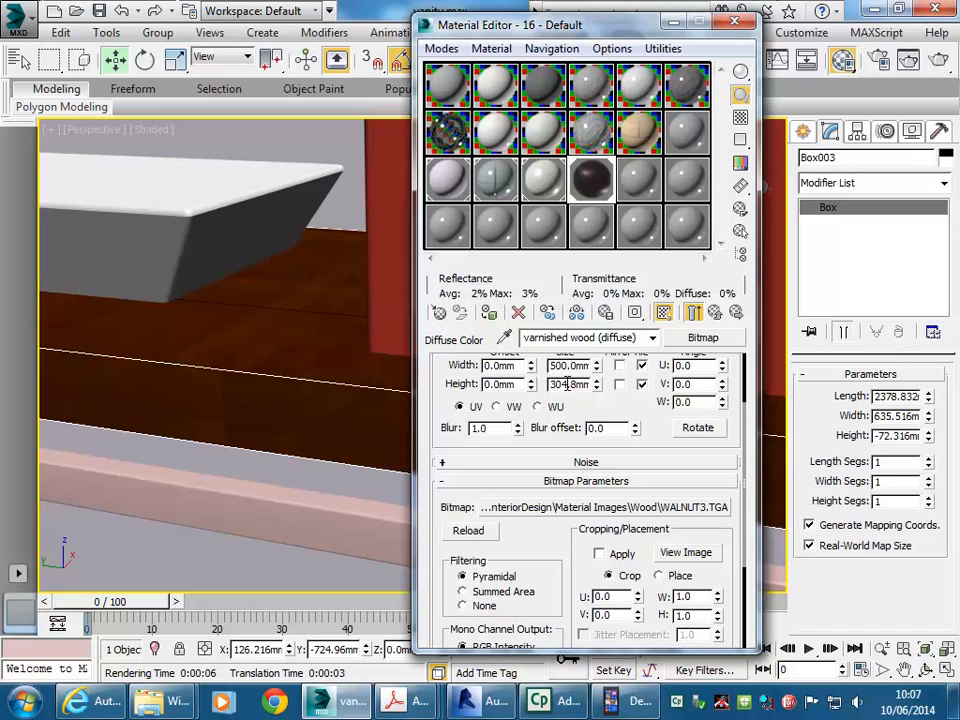
pyautogui.doubleClick(567, 384)
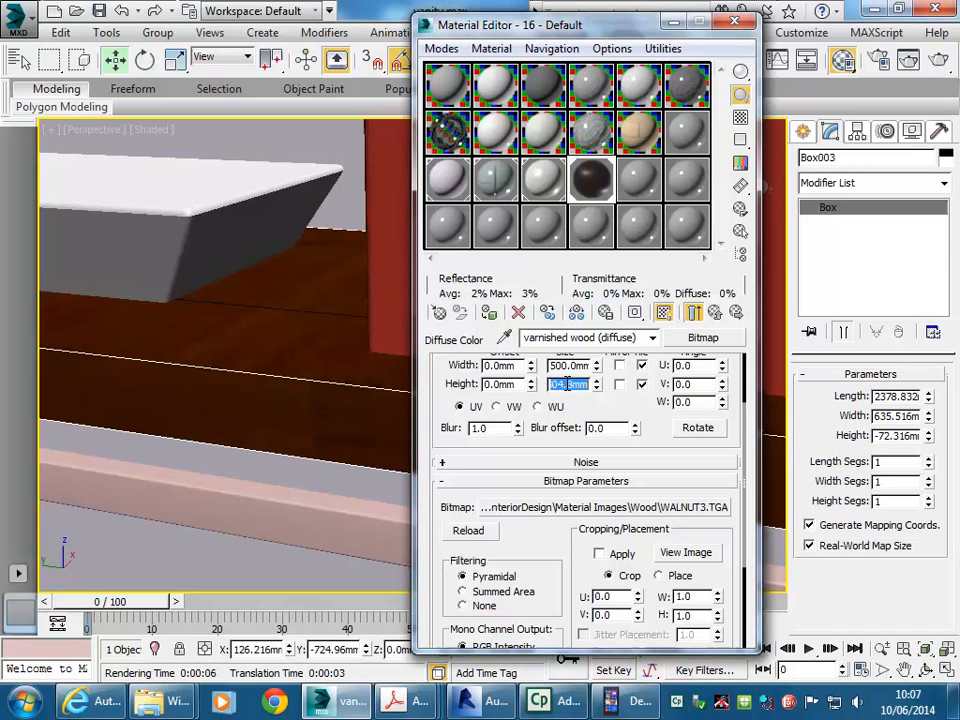
pyautogui.write('500')
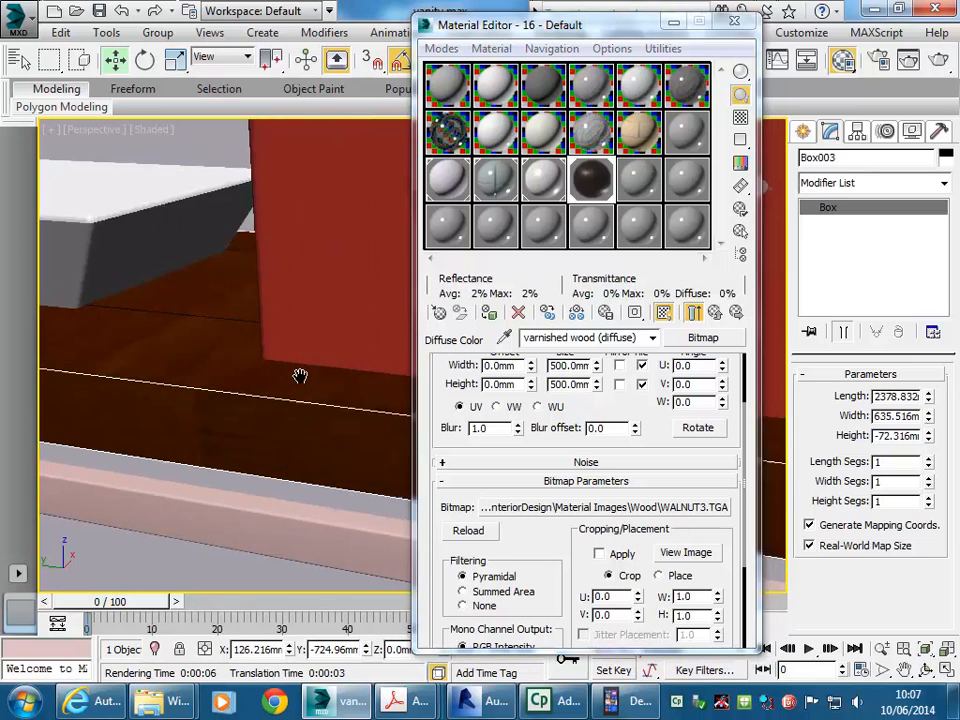
# Step: Select one leg of the vanity table and extend the selection to all similar legs and rails
pyautogui.scroll(-5, 300, 379)
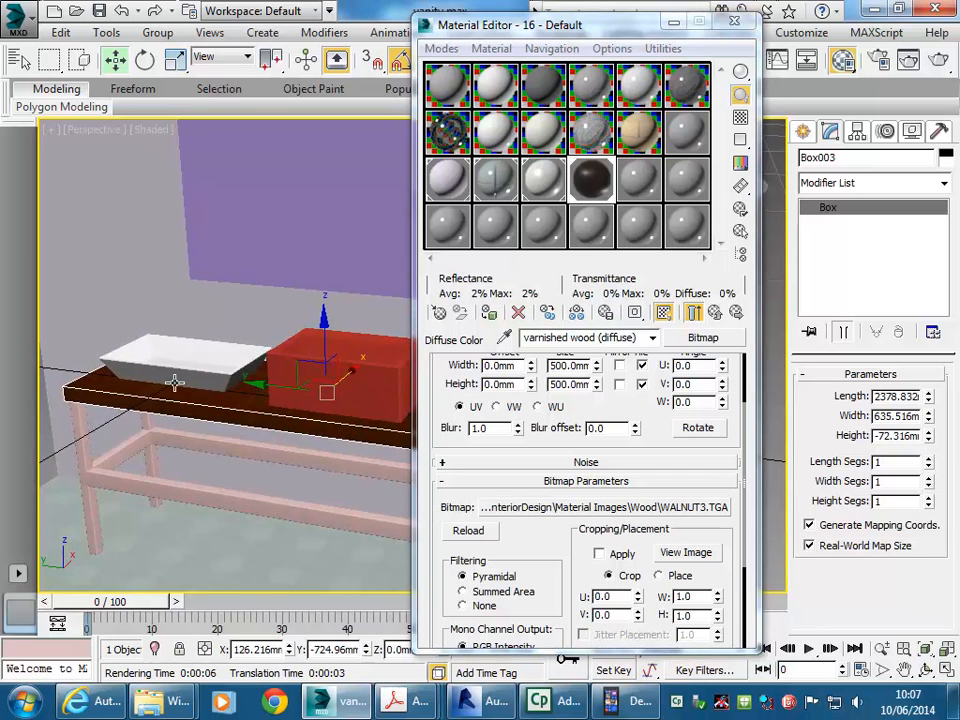
pyautogui.moveTo(250, 383); pyautogui.dragTo(175, 372, button='middle')
pyautogui.click(299, 367)
pyautogui.moveTo(138, 451); pyautogui.dragTo(245, 461, button='middle')
pyautogui.click(117, 458)
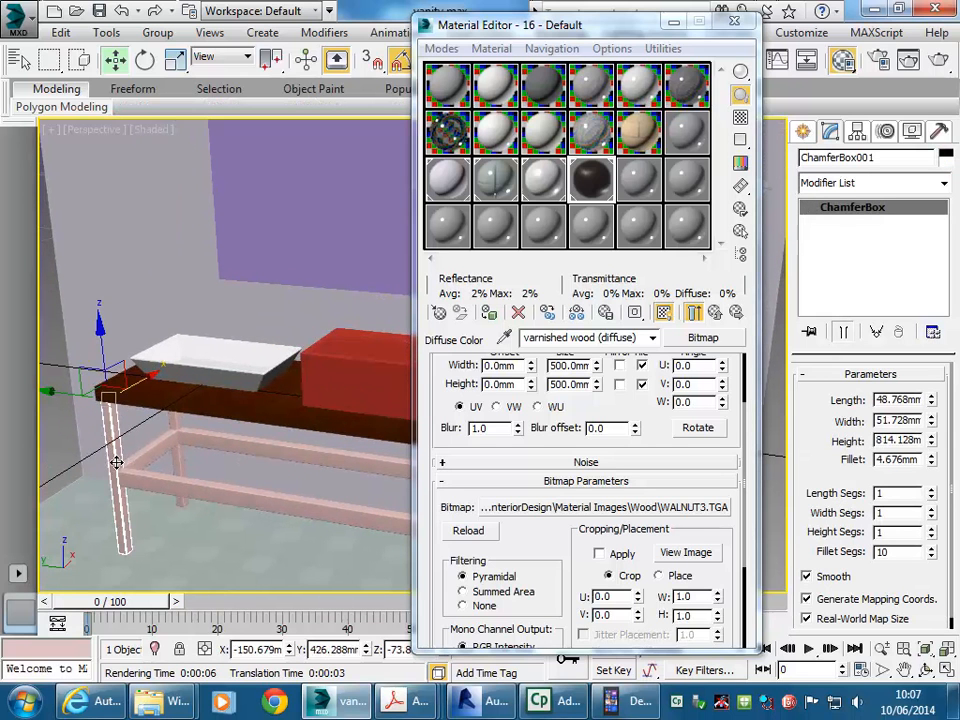
pyautogui.rightClick(118, 470)
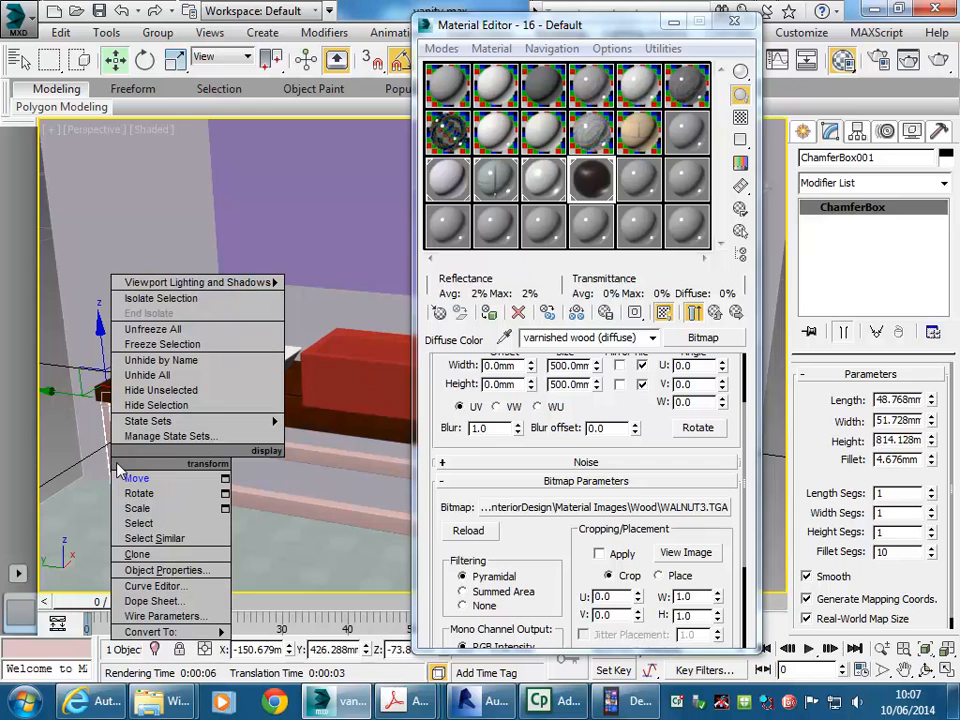
pyautogui.click(156, 539)
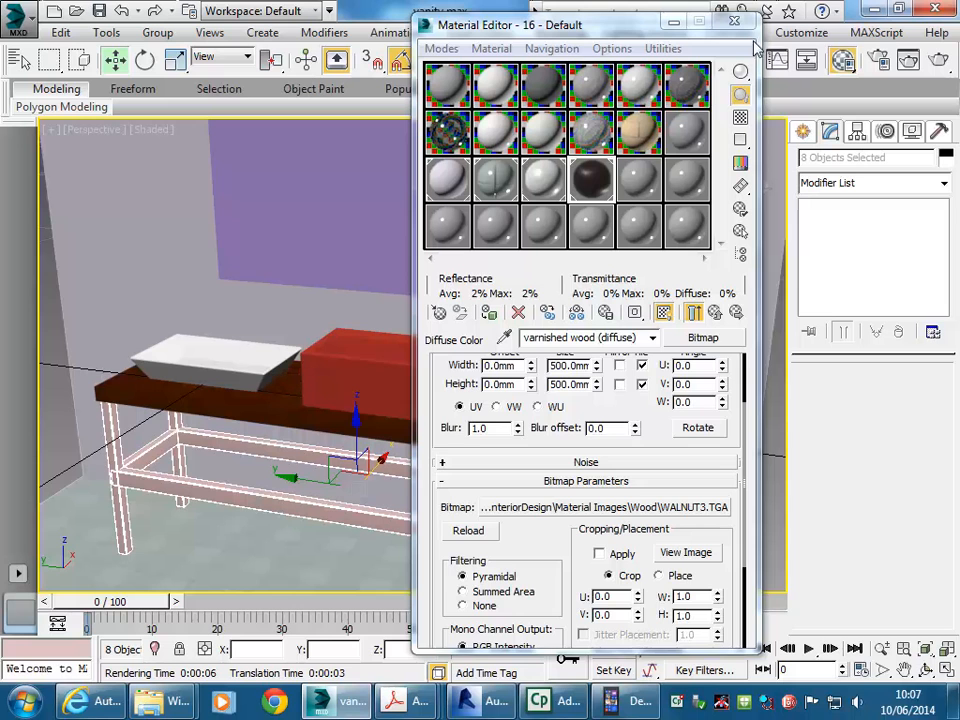
# Step: Apply the Chrome template to material 17 - Default and assign it to the selected legs and rails
pyautogui.click(640, 180)
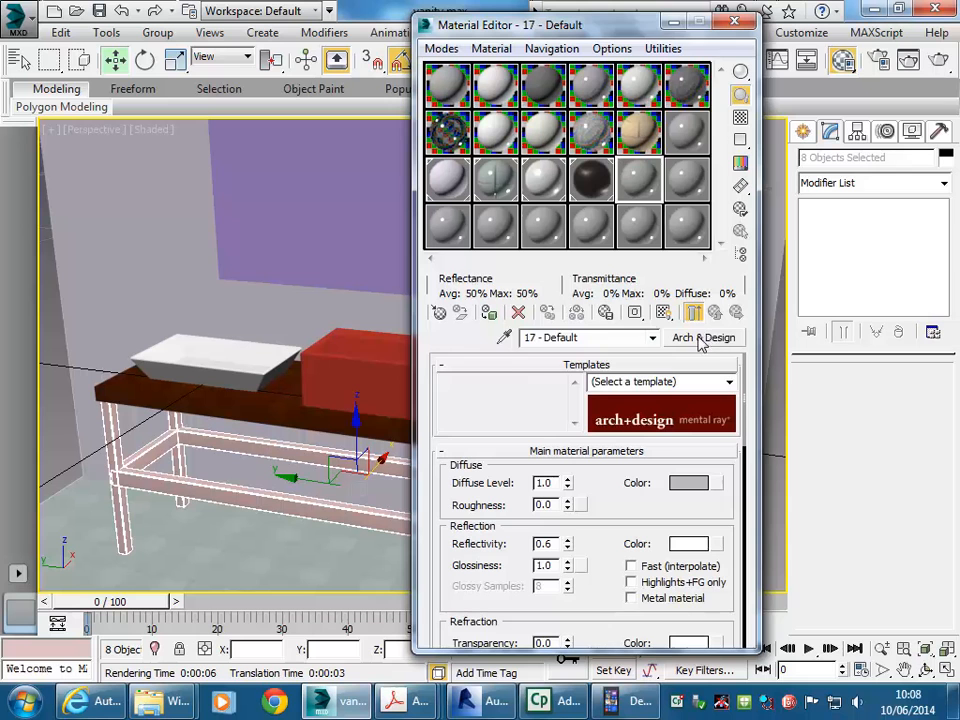
pyautogui.click(730, 382)
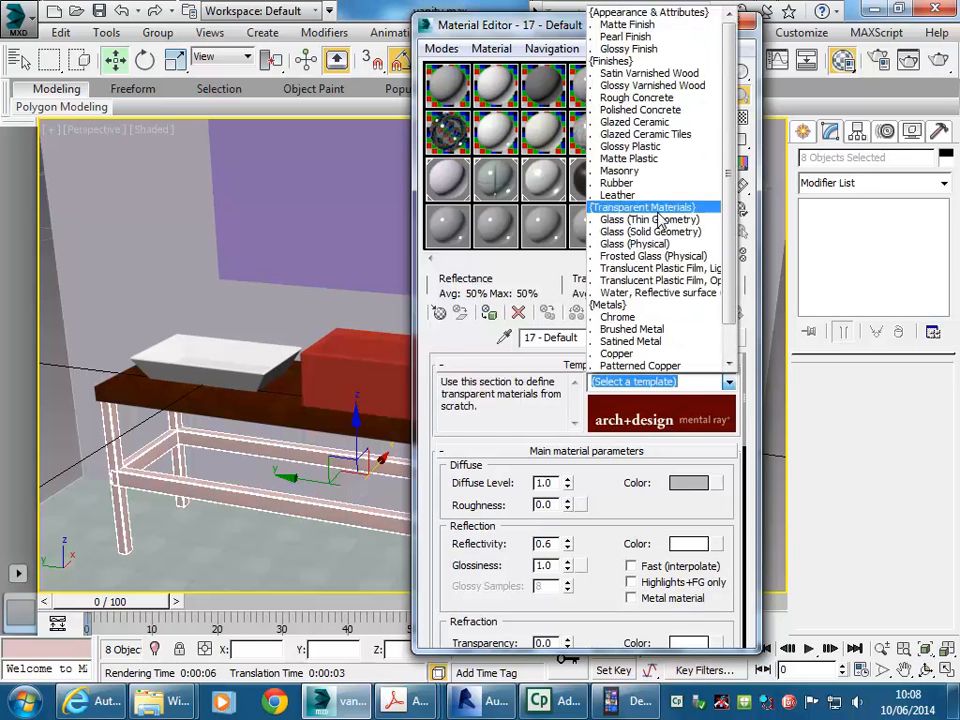
pyautogui.scroll(-1, 627, 292)
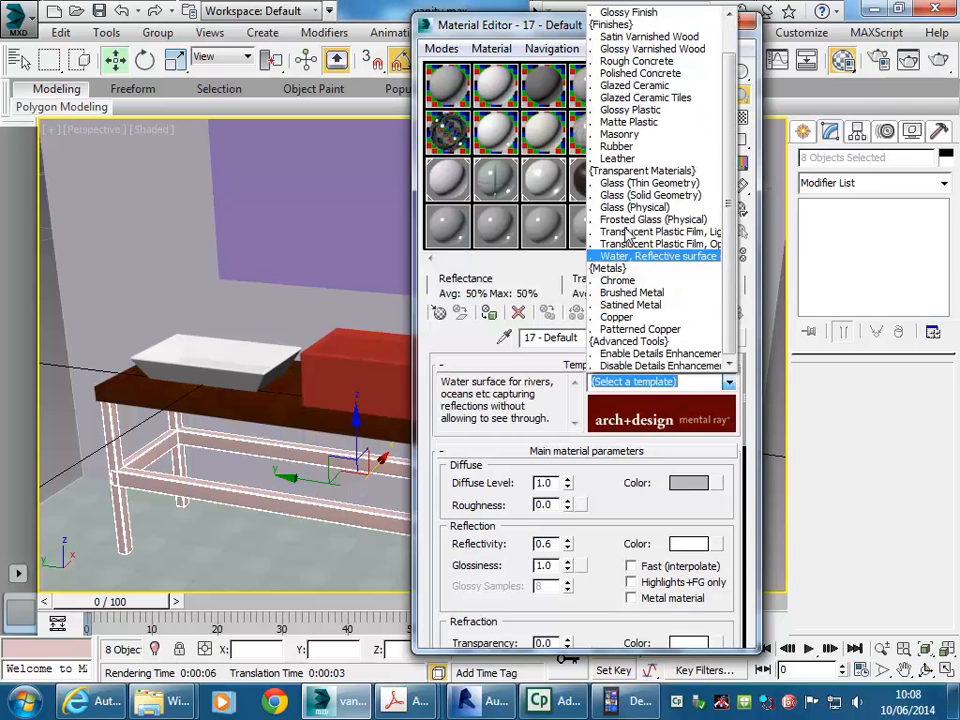
pyautogui.click(620, 282)
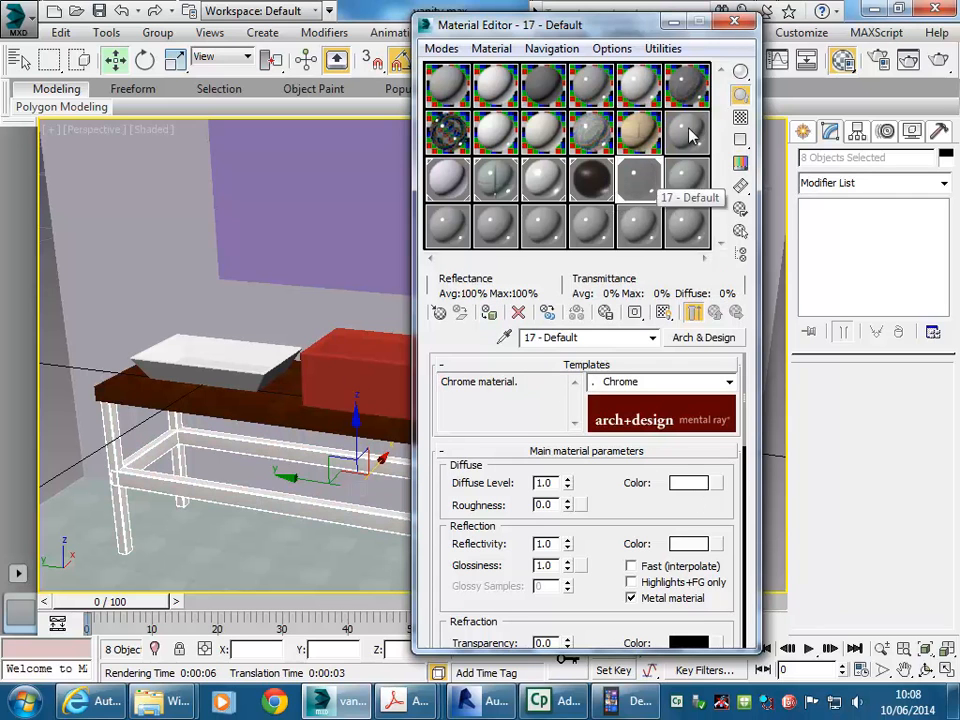
# Step: Render the perspective view to check the table's chrome frame, and select the tabletop
pyautogui.click(938, 62)
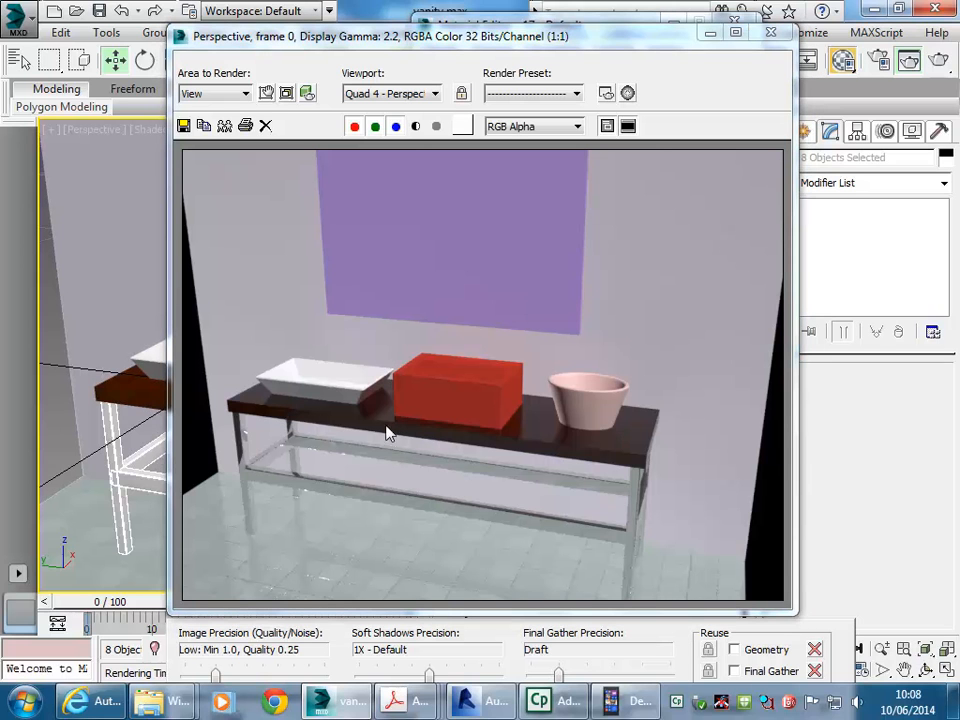
pyautogui.click(109, 281)
pyautogui.click(106, 280)
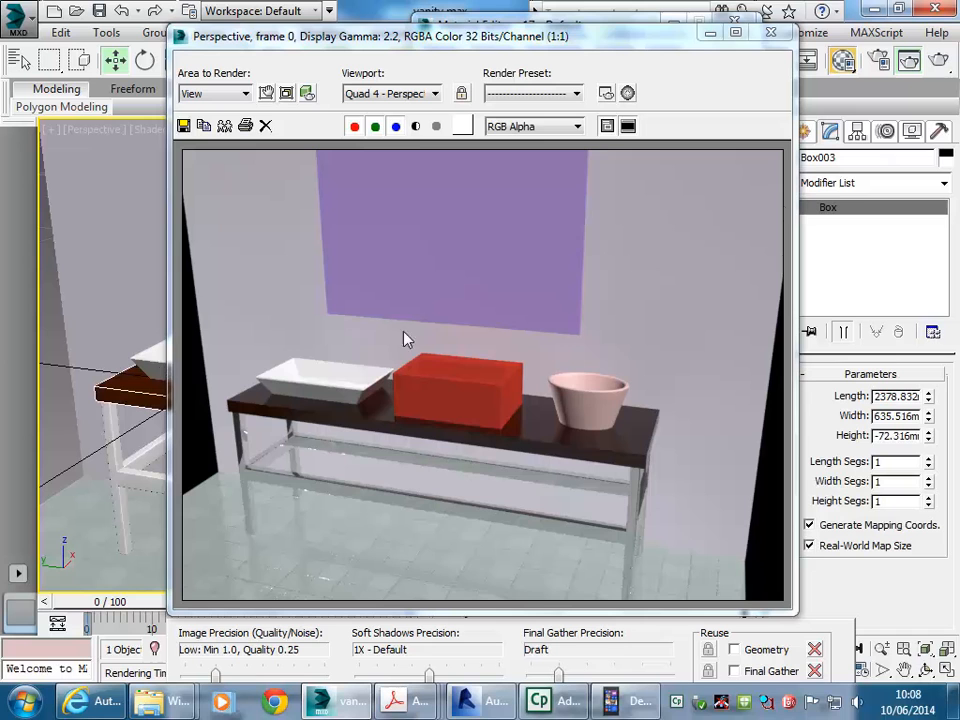
pyautogui.click(772, 33)
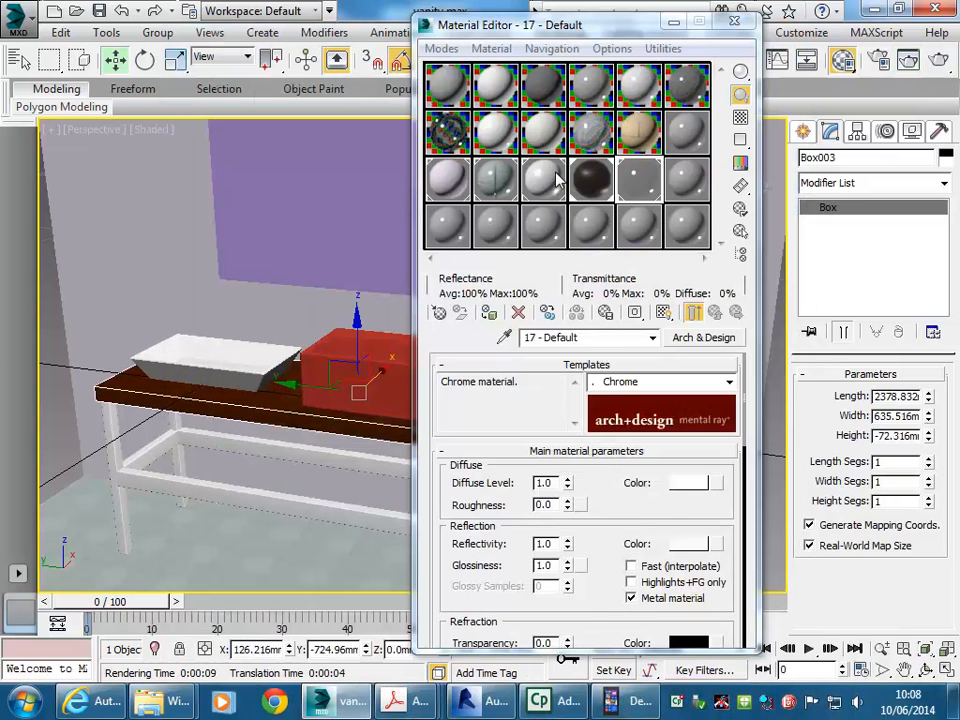
# Step: Check the walnut material's enlarged sample, set its diffuse map's RGB Level to 1.0 and disable the color map
pyautogui.doubleClick(597, 182)
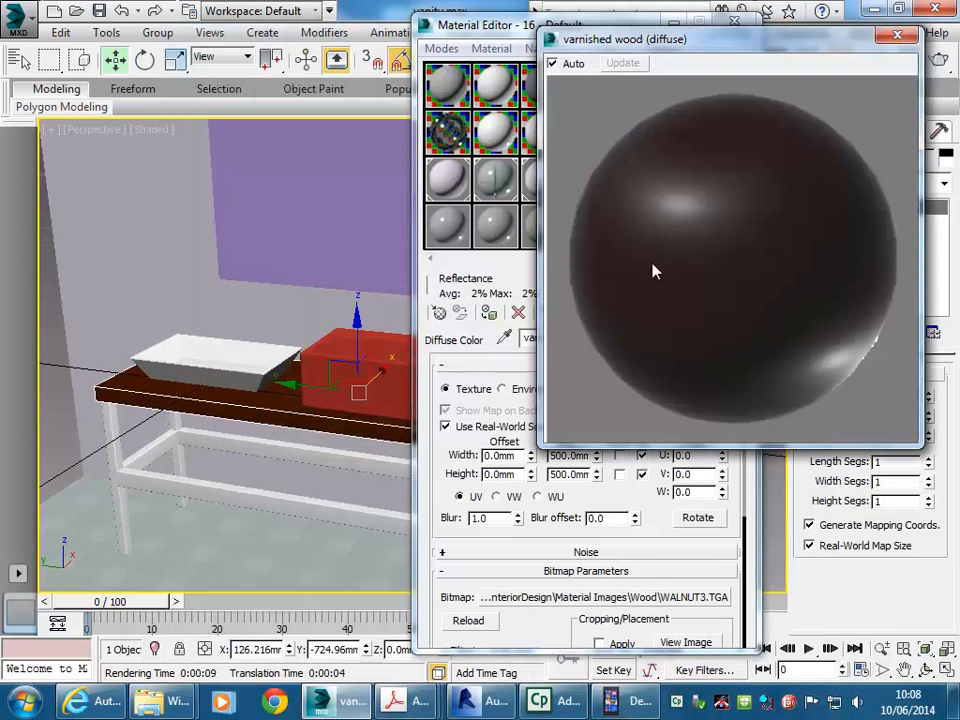
pyautogui.click(897, 35)
pyautogui.moveTo(444, 476); pyautogui.dragTo(452, 312)
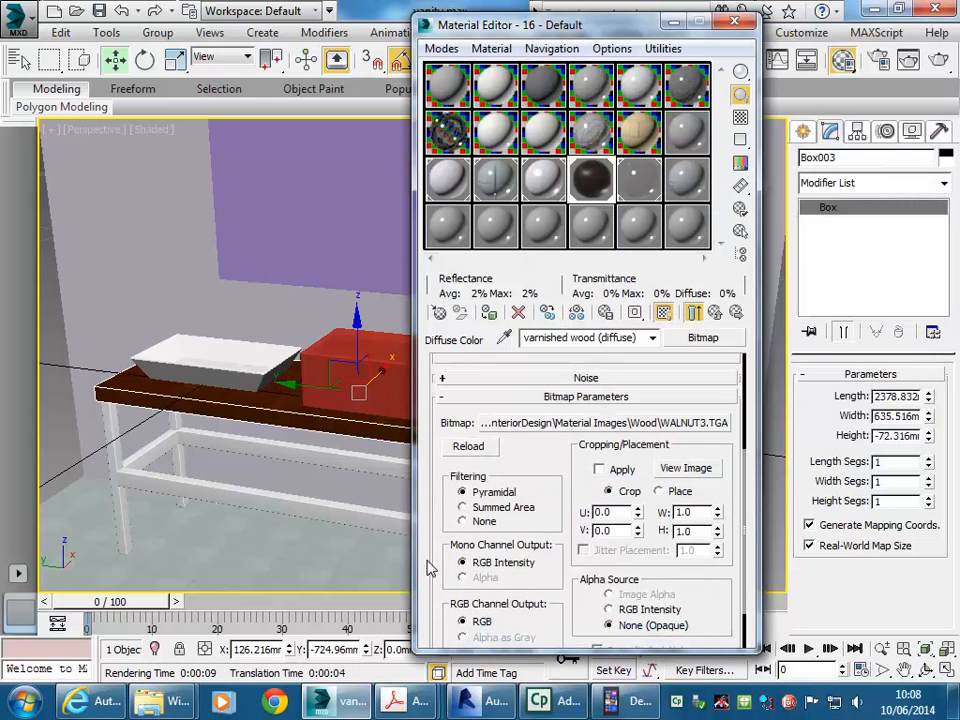
pyautogui.scroll(-2, 441, 378)
pyautogui.click(525, 638)
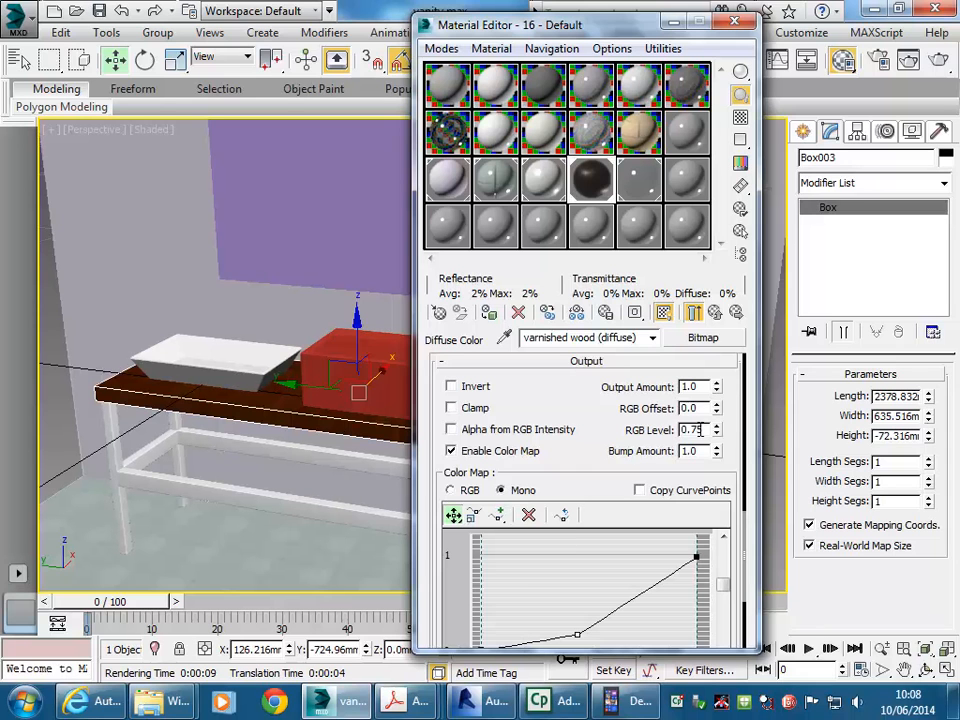
pyautogui.write('1')
pyautogui.press('Return')
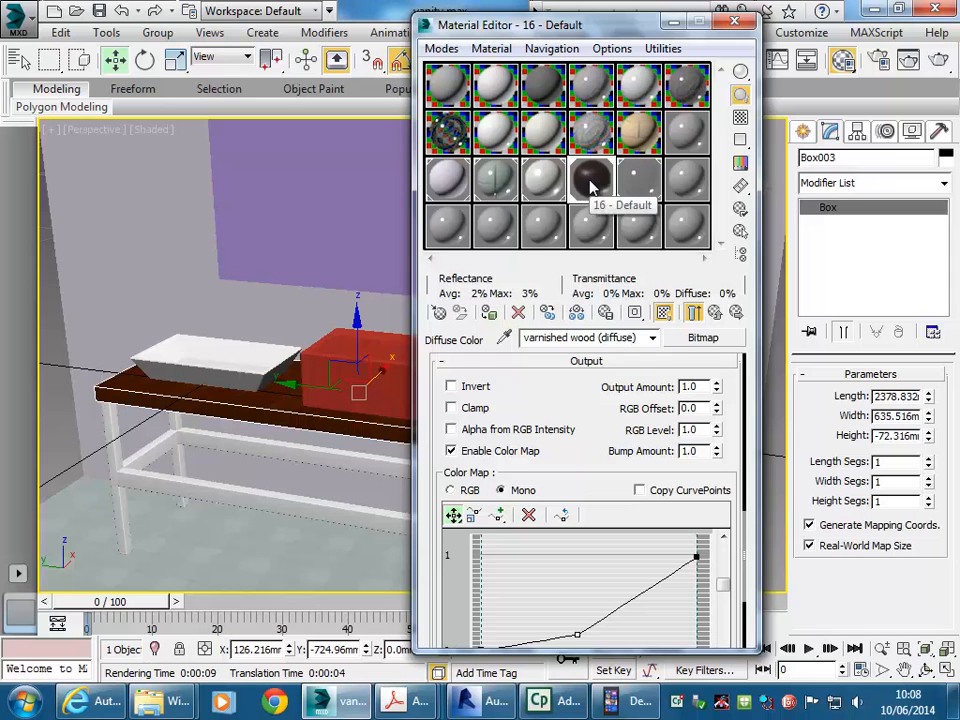
pyautogui.click(451, 451)
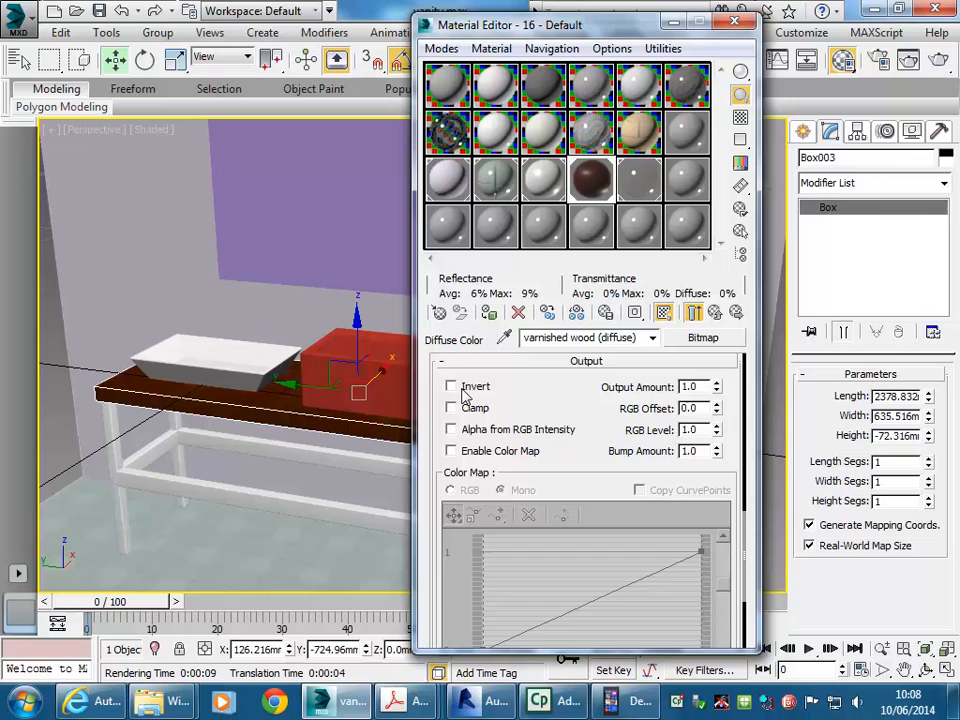
# Step: Examine the walnut on an enlarged sample sphere and review the map's coordinate, bitmap and output settings
pyautogui.scroll(5, 433, 424)
pyautogui.scroll(3, 432, 514)
pyautogui.doubleClick(593, 178)
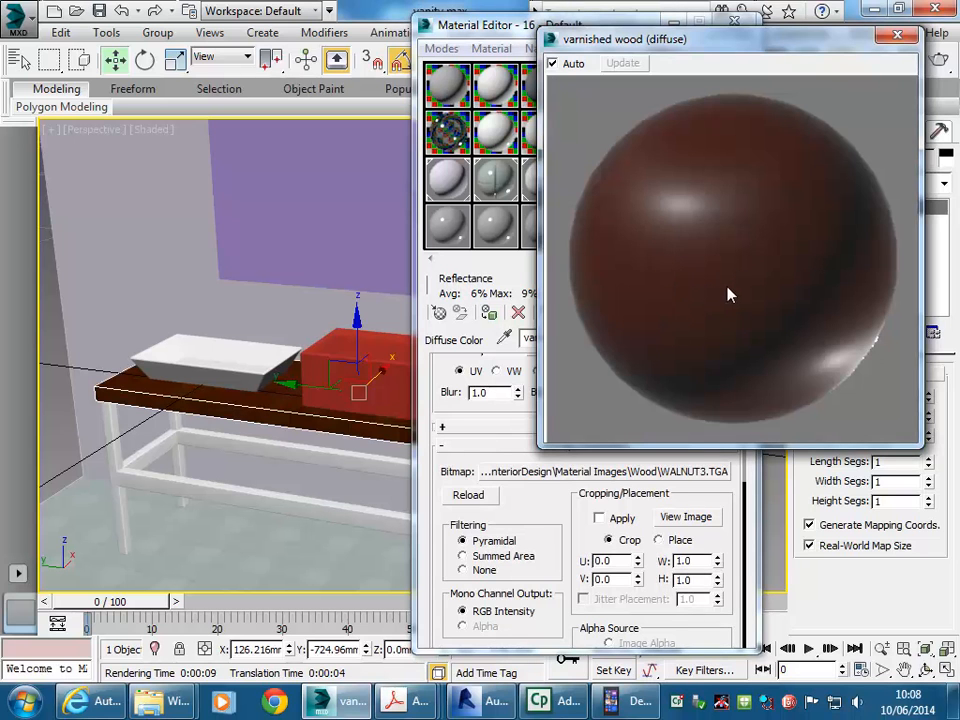
pyautogui.click(898, 36)
pyautogui.scroll(3, 443, 370)
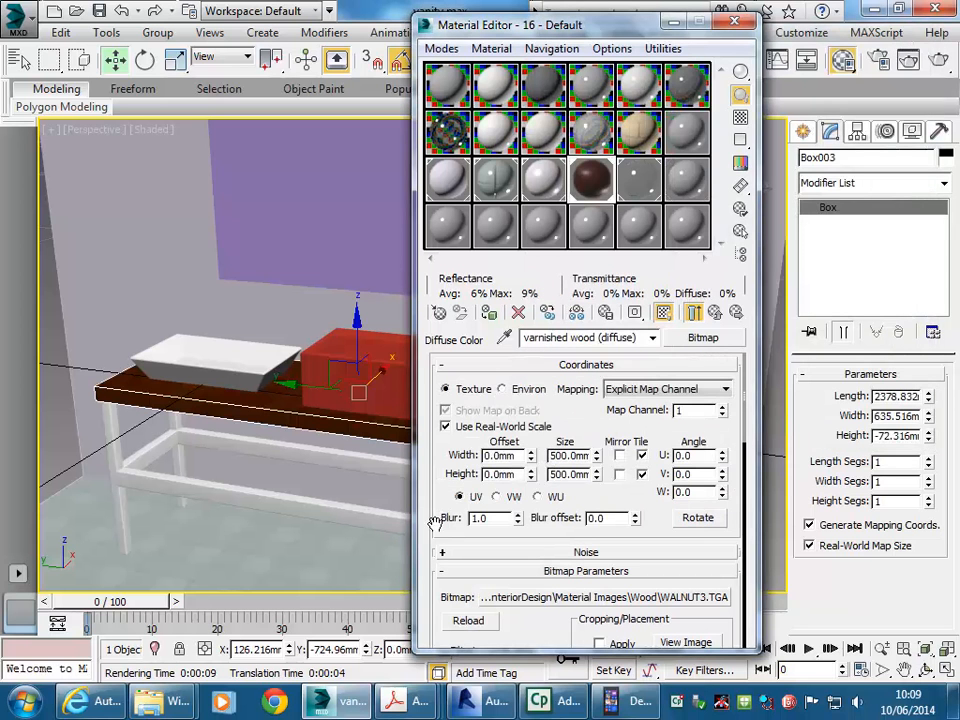
pyautogui.scroll(-5, 460, 450)
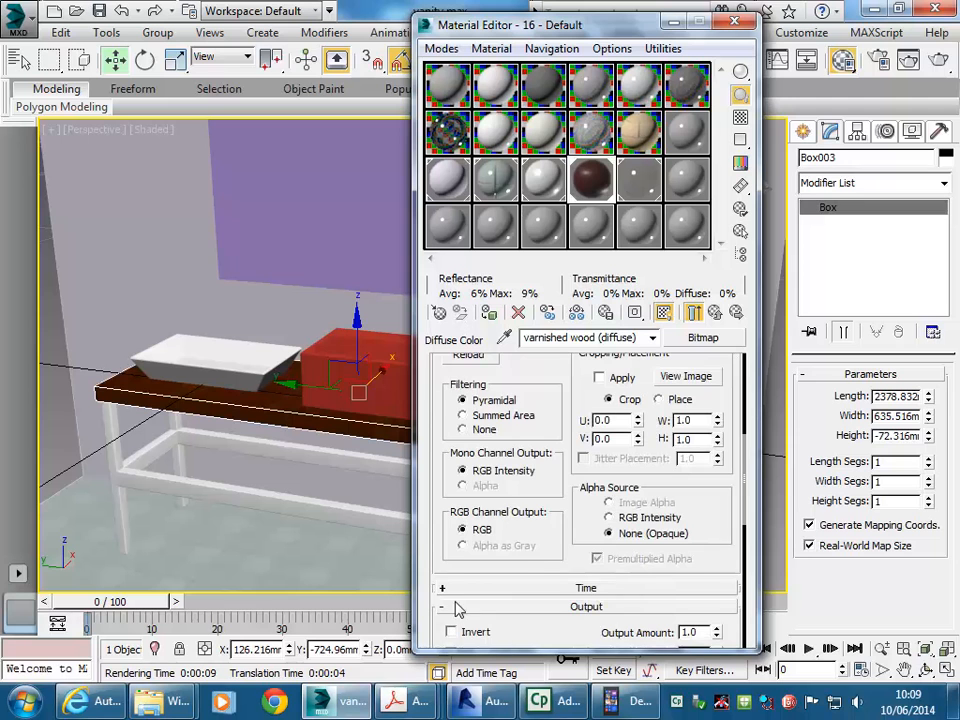
pyautogui.scroll(-5, 570, 416)
pyautogui.scroll(2, 440, 450)
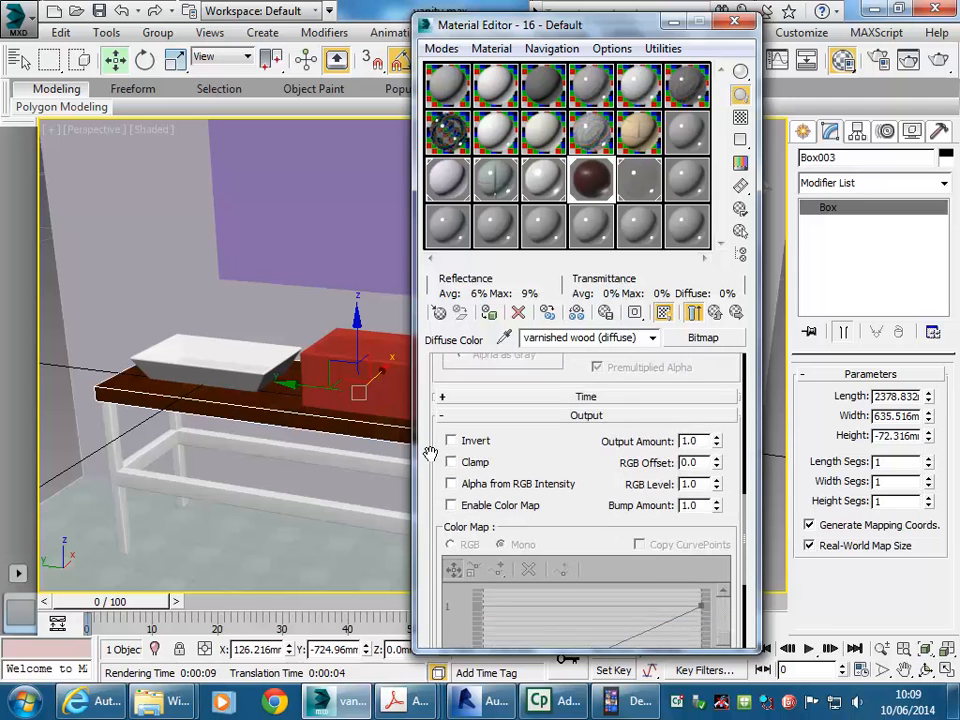
# Step: Brighten the walnut map with an Output Amount of 1.25 and an RGB Level of 1.51, checking the enlarged sample
pyautogui.doubleClick(593, 193)
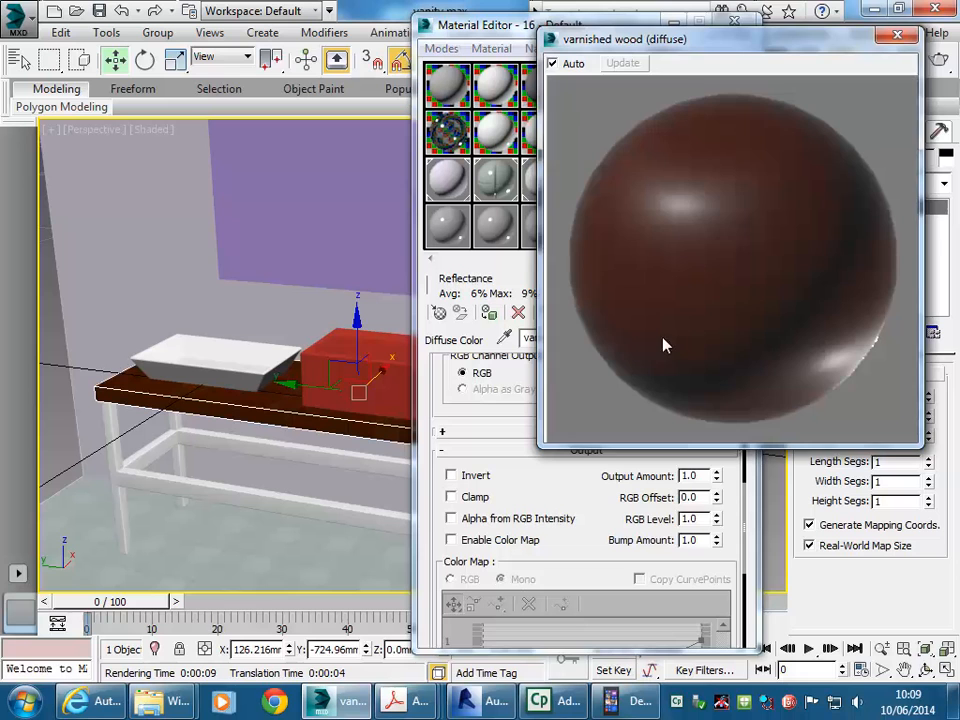
pyautogui.moveTo(716, 476); pyautogui.dragTo(716, 447)
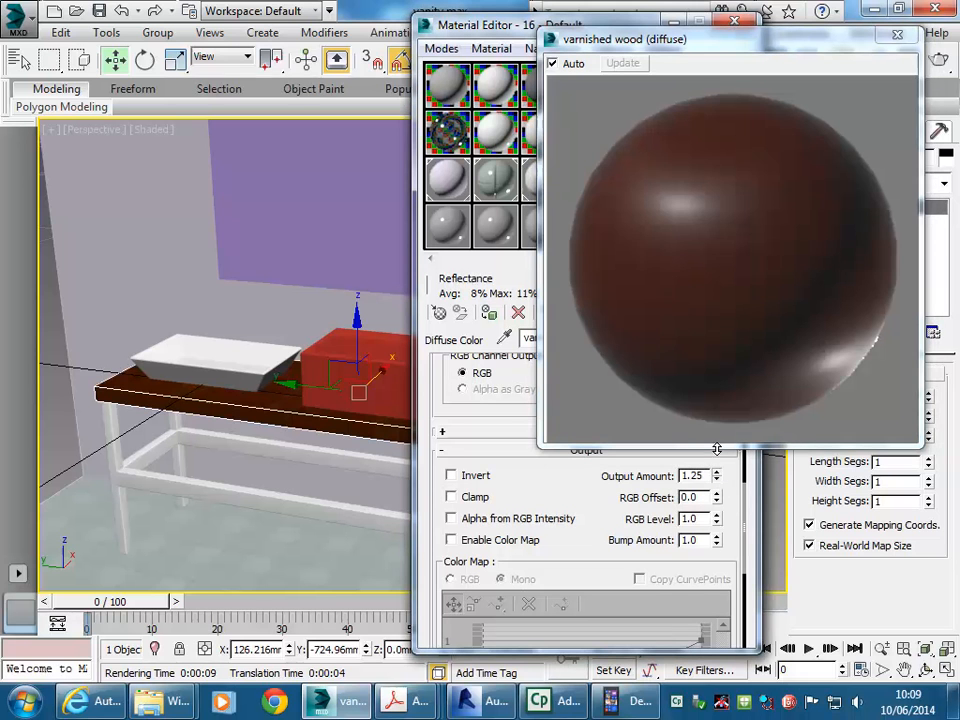
pyautogui.moveTo(716, 519); pyautogui.dragTo(716, 497)
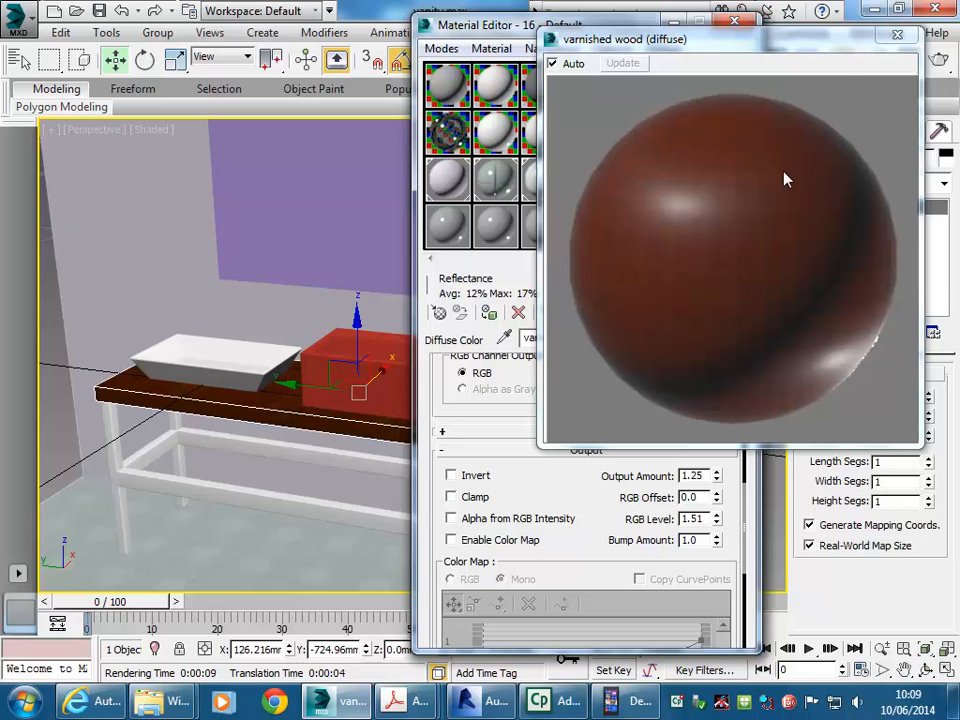
pyautogui.click(897, 34)
# Step: Review the walnut map's bitmap settings and RGB Offset, and inspect the enlarged sample sphere
pyautogui.moveTo(439, 392); pyautogui.dragTo(440, 566)
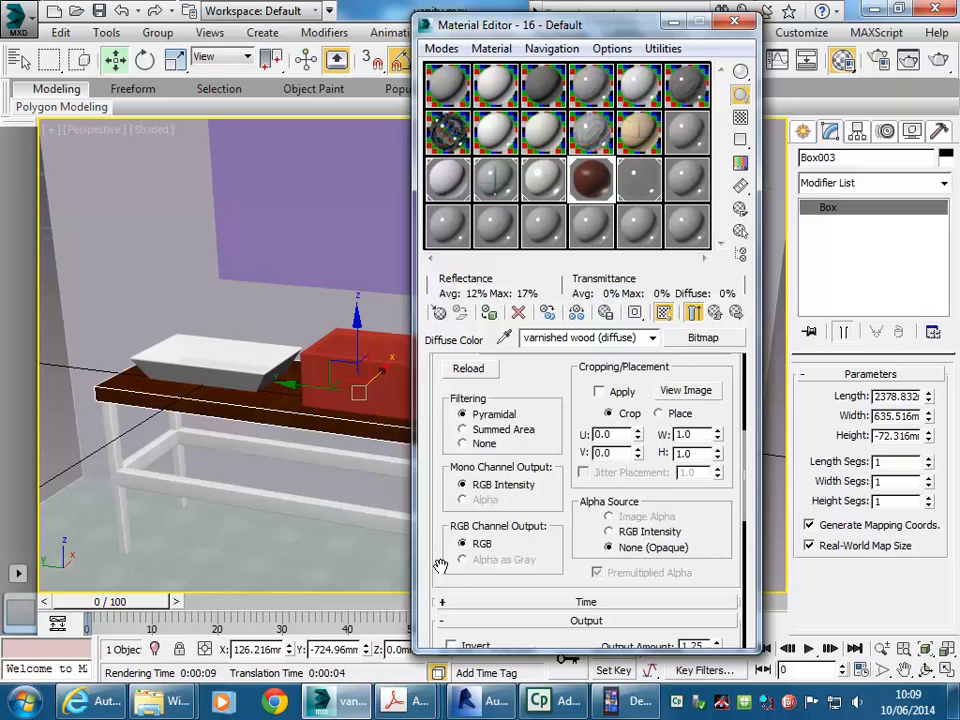
pyautogui.moveTo(441, 414); pyautogui.dragTo(437, 604)
pyautogui.moveTo(444, 396)
pyautogui.mouseDown()
pyautogui.moveTo(445, 567)
pyautogui.moveTo(442, 381)
pyautogui.mouseUp()
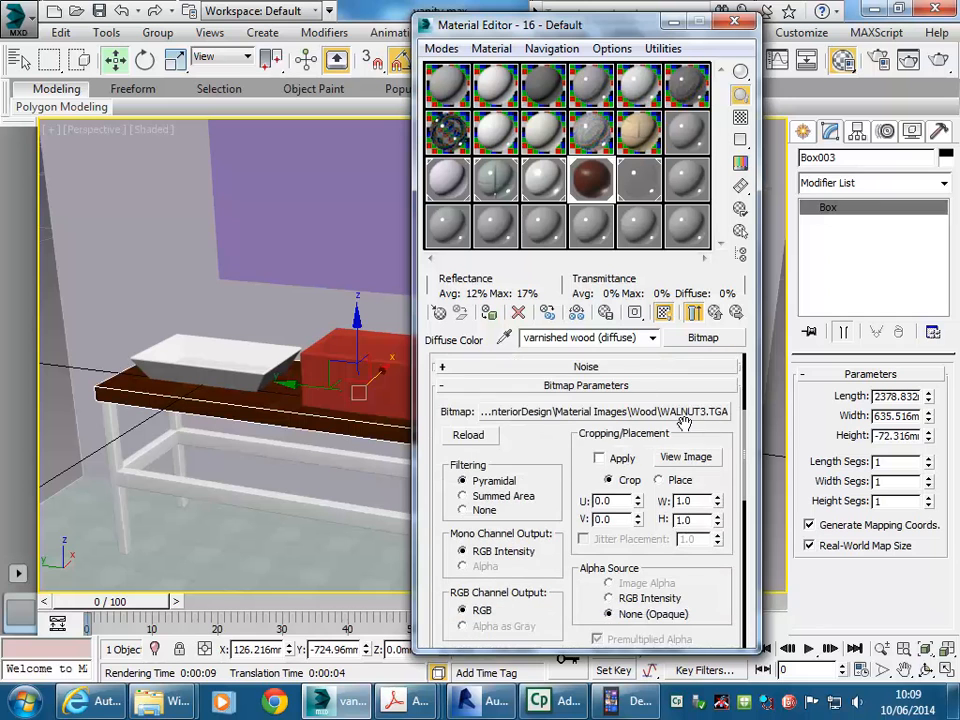
pyautogui.moveTo(424, 561); pyautogui.dragTo(446, 315)
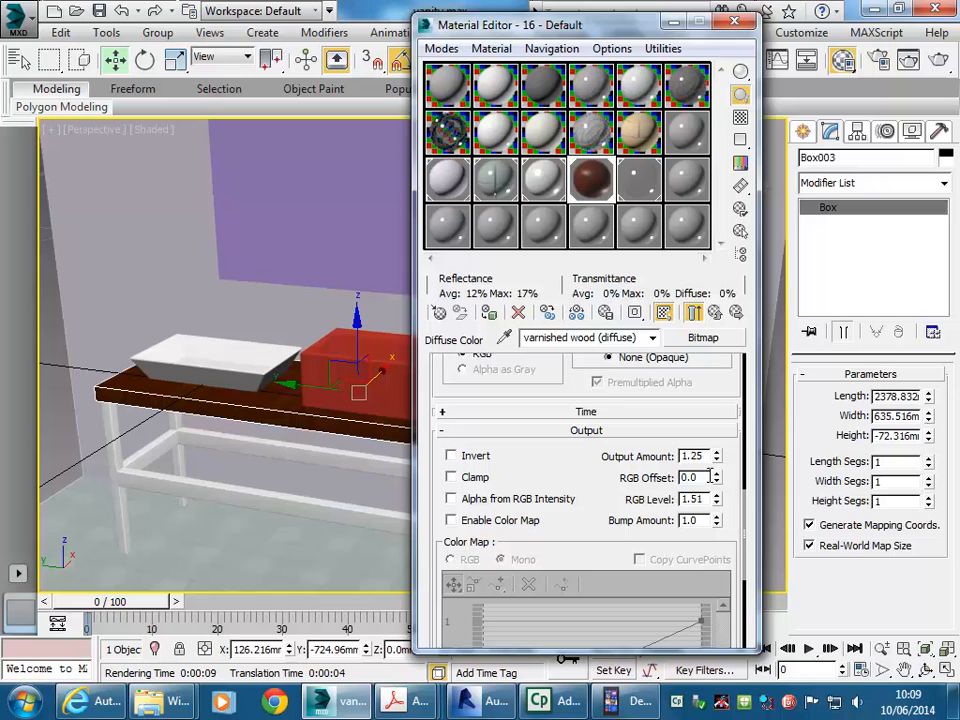
pyautogui.moveTo(717, 481)
pyautogui.mouseDown()
pyautogui.moveTo(716, 455)
pyautogui.moveTo(719, 484)
pyautogui.mouseUp()
pyautogui.doubleClick(591, 185)
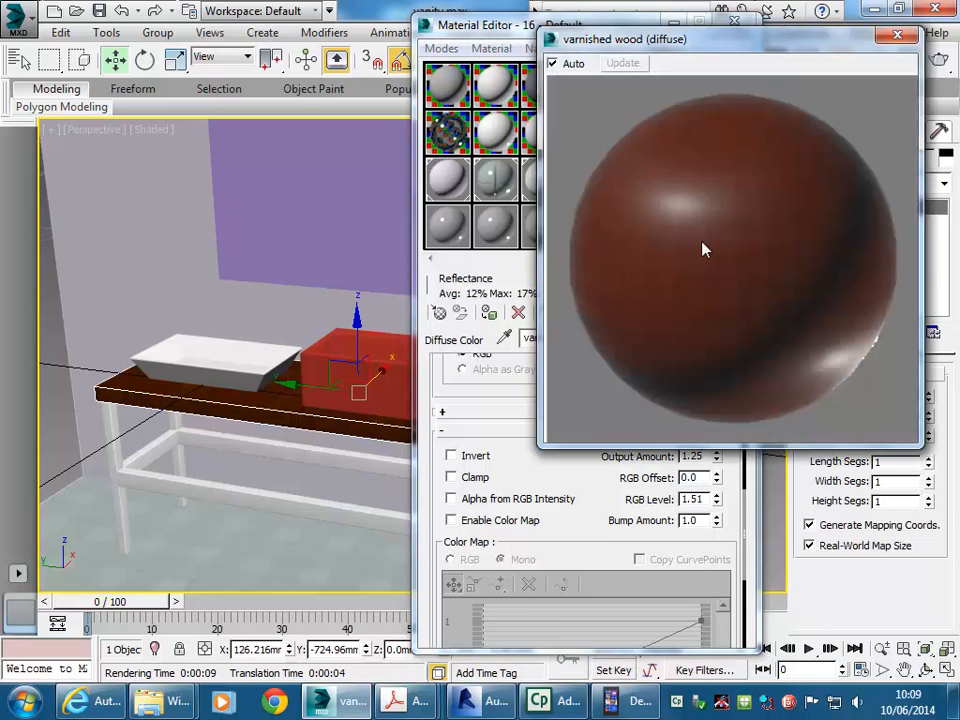
pyautogui.click(897, 35)
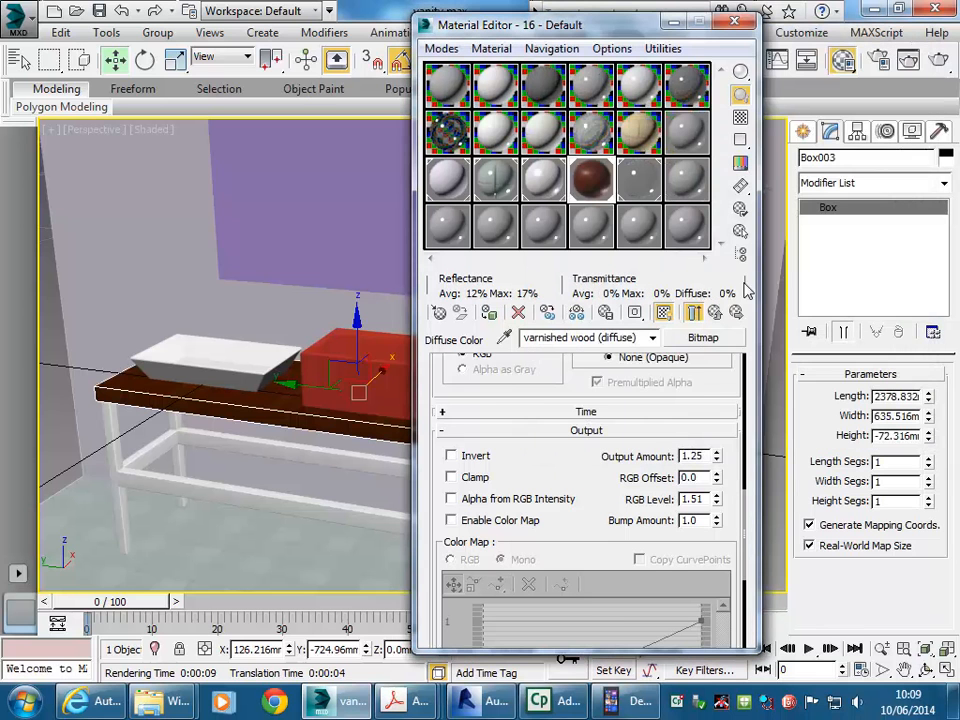
# Step: Recheck the walnut's enlarged sample sphere and render the perspective view to judge the tabletop's color
pyautogui.scroll(5, 450, 360)
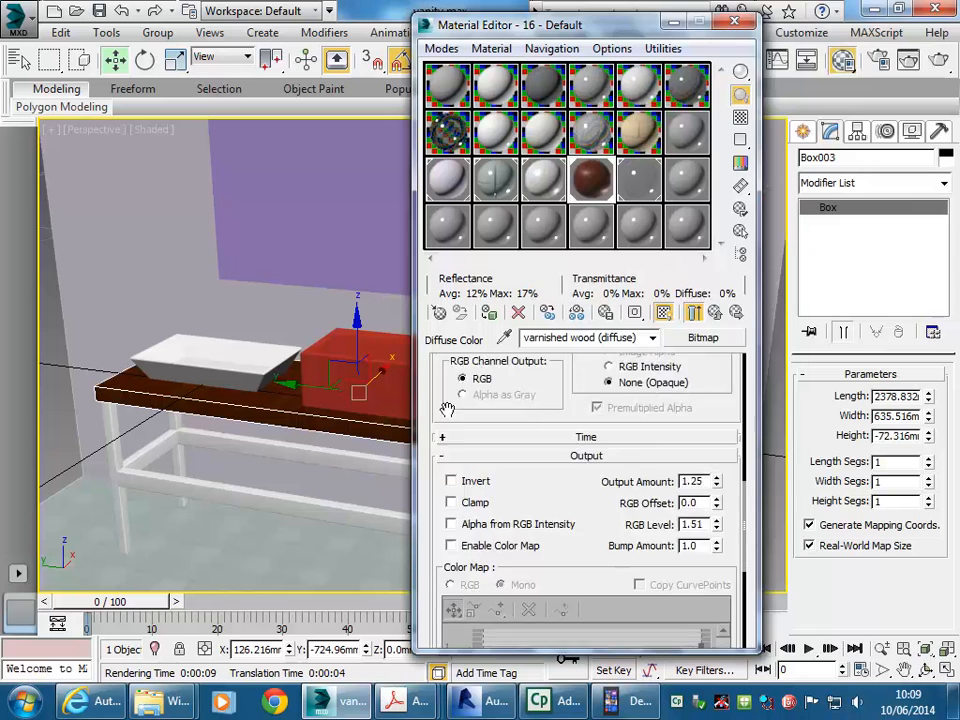
pyautogui.doubleClick(591, 180)
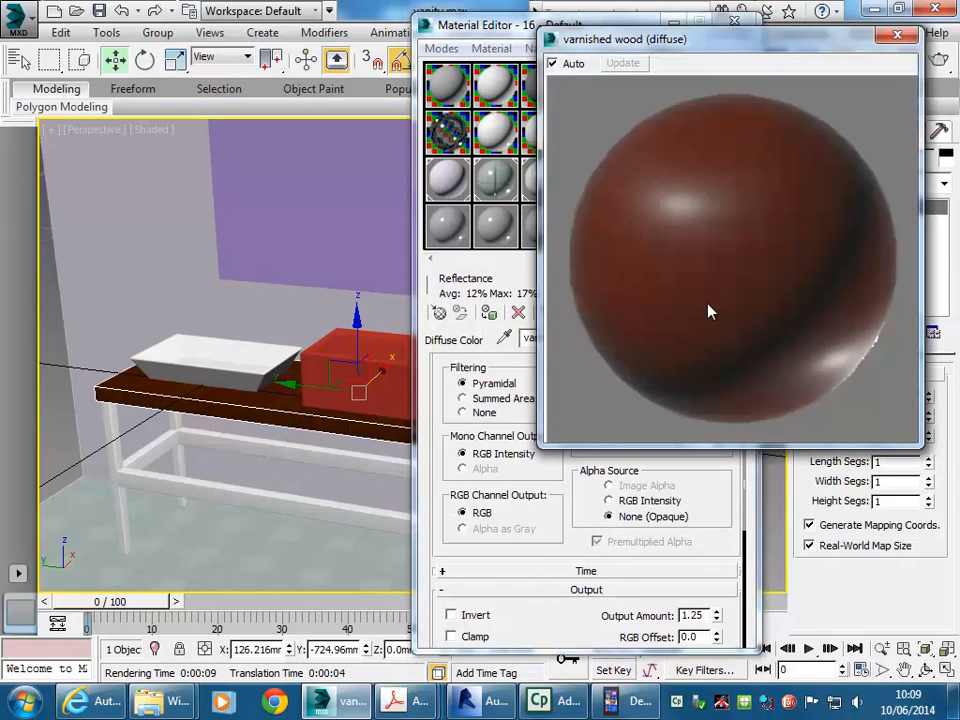
pyautogui.click(898, 35)
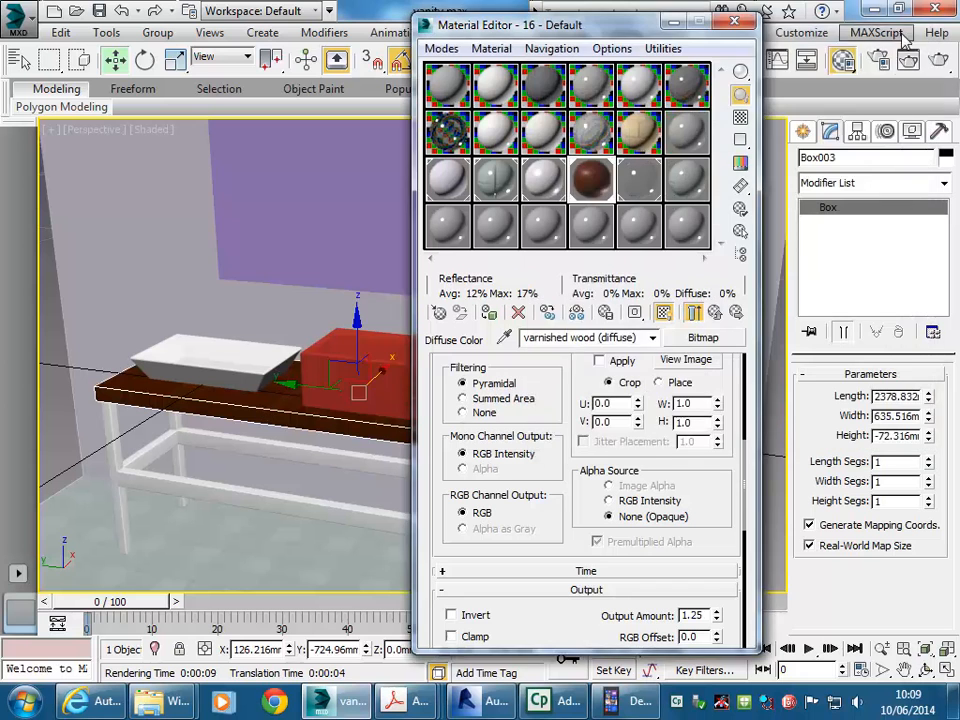
pyautogui.click(908, 59)
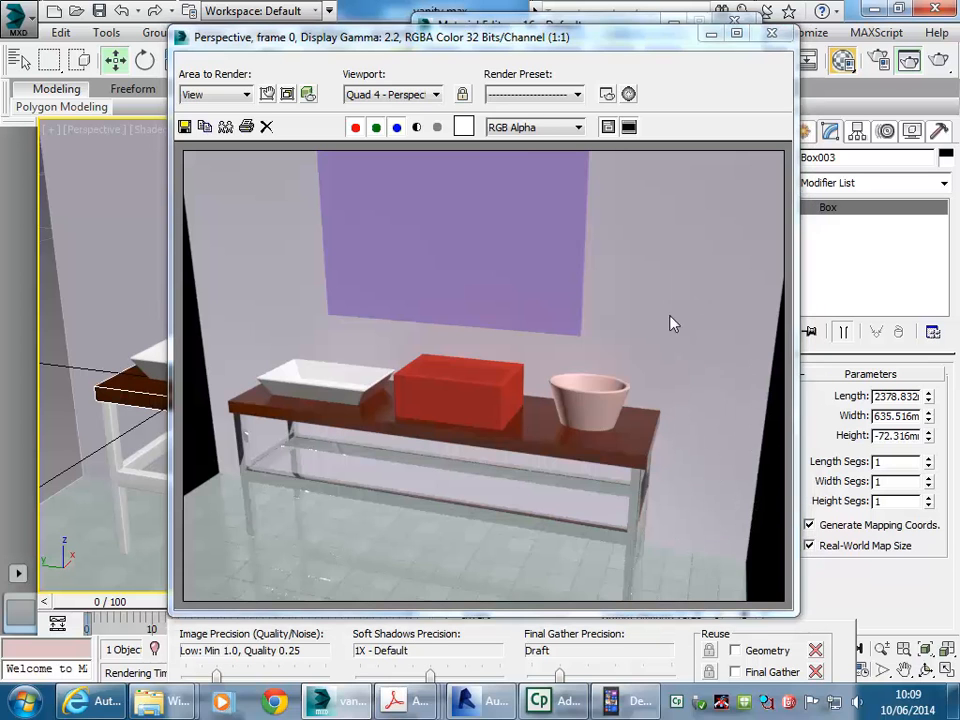
# Step: Return to the walnut material's main parameters and set its Reflectivity to 0.21, watching the enlarged sample sphere
pyautogui.click(578, 22)
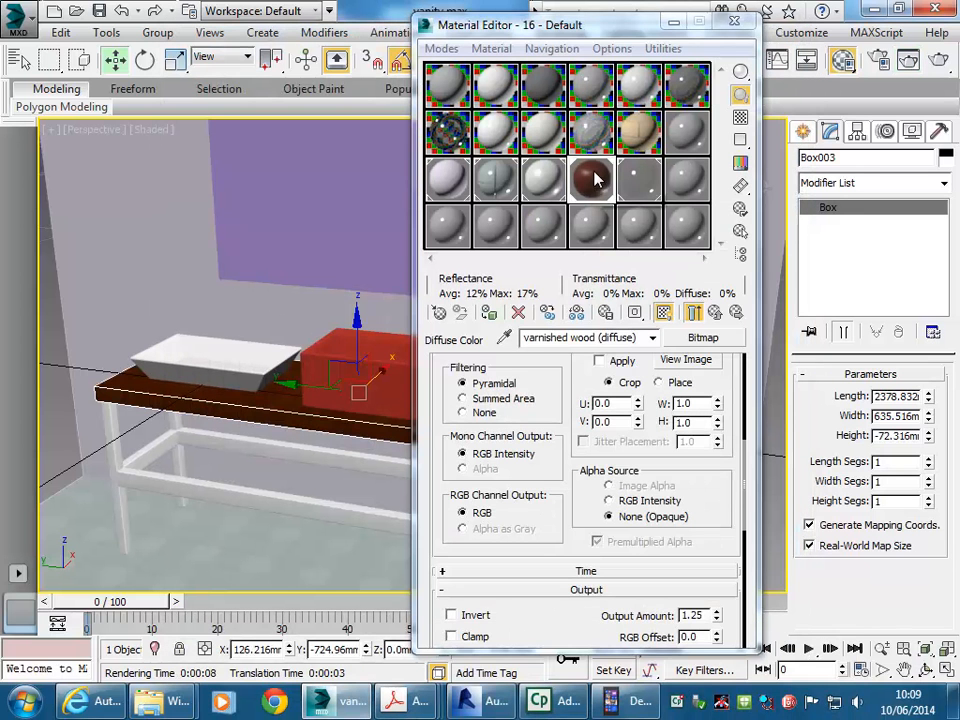
pyautogui.scroll(5, 437, 412)
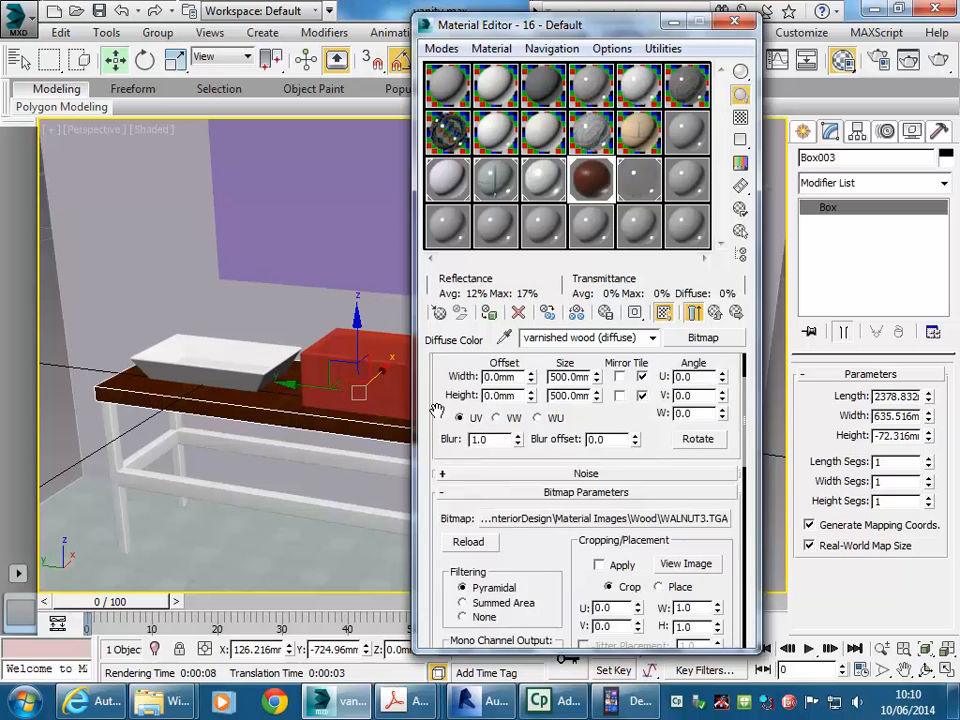
pyautogui.scroll(2, 437, 412)
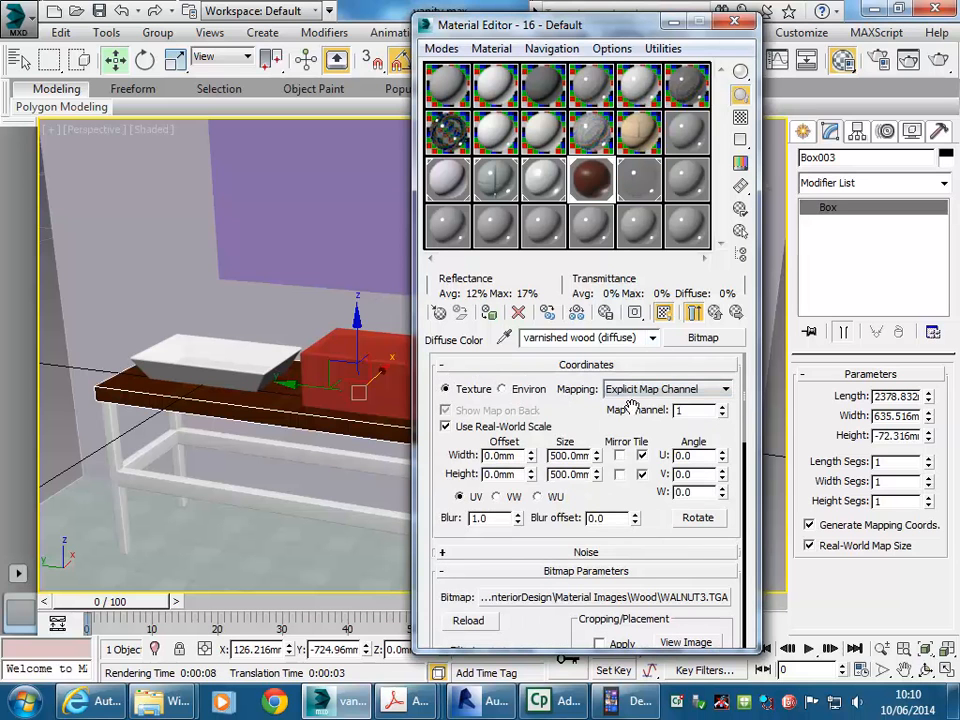
pyautogui.click(714, 312)
pyautogui.moveTo(446, 527); pyautogui.dragTo(489, 455)
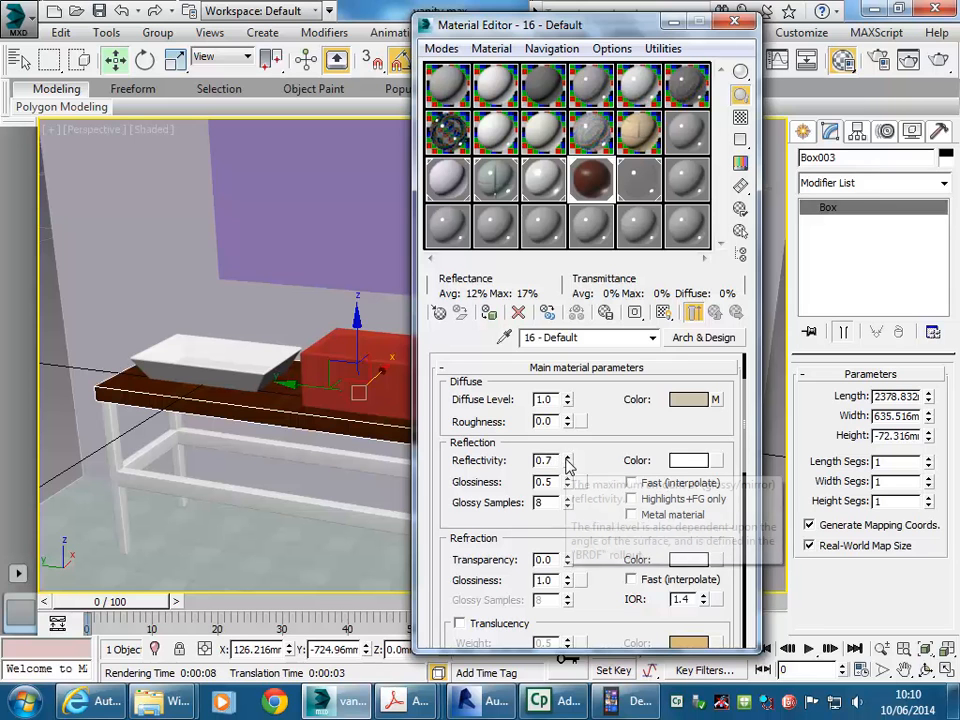
pyautogui.doubleClick(591, 178)
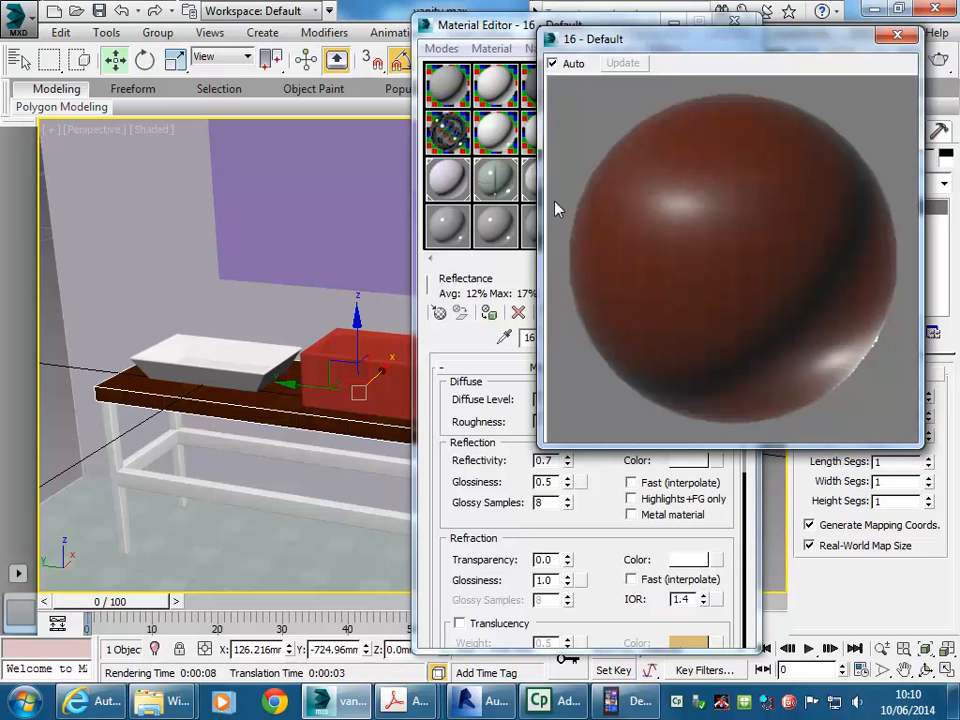
pyautogui.moveTo(650, 38); pyautogui.dragTo(670, 37)
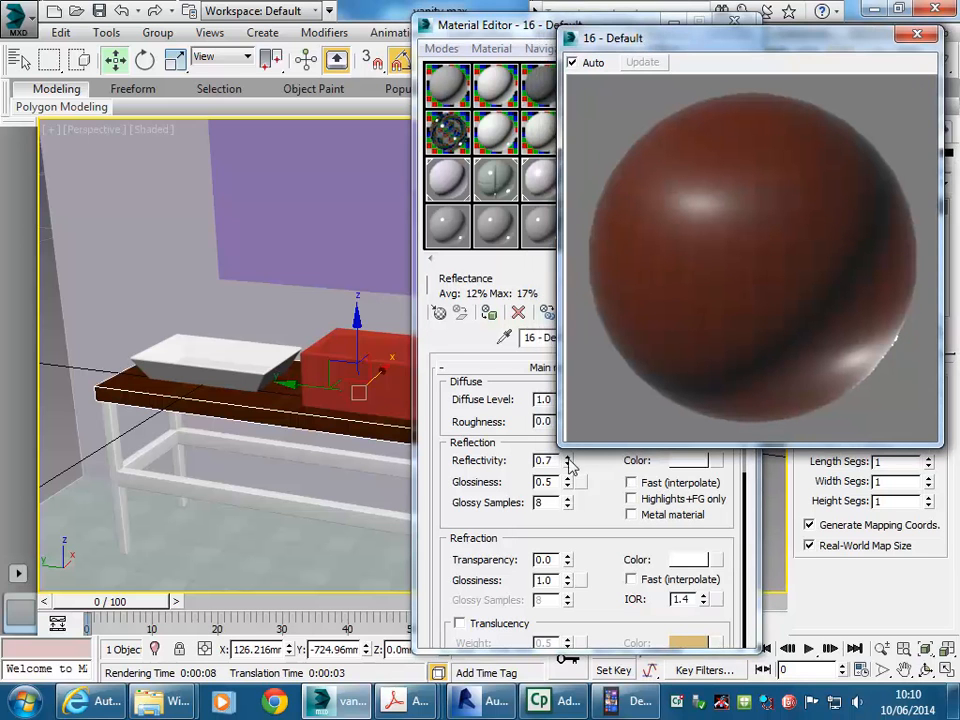
pyautogui.moveTo(569, 460); pyautogui.dragTo(567, 332)
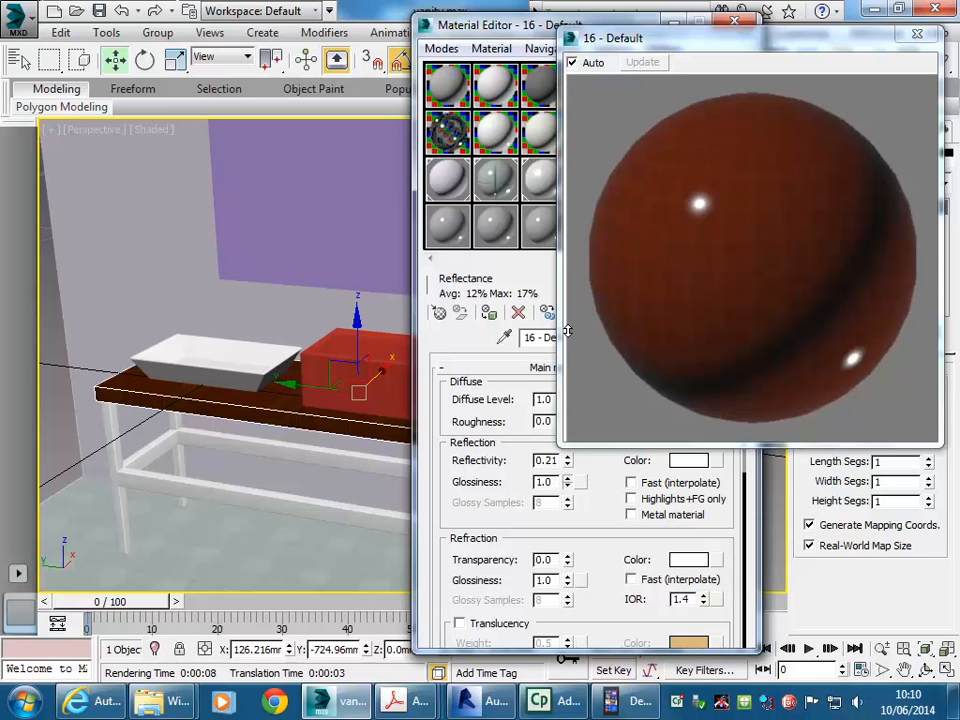
# Step: Try several Glossiness values on the walnut material and settle on 0.51, judging the enlarged sample sphere
pyautogui.moveTo(567, 374); pyautogui.dragTo(568, 510)
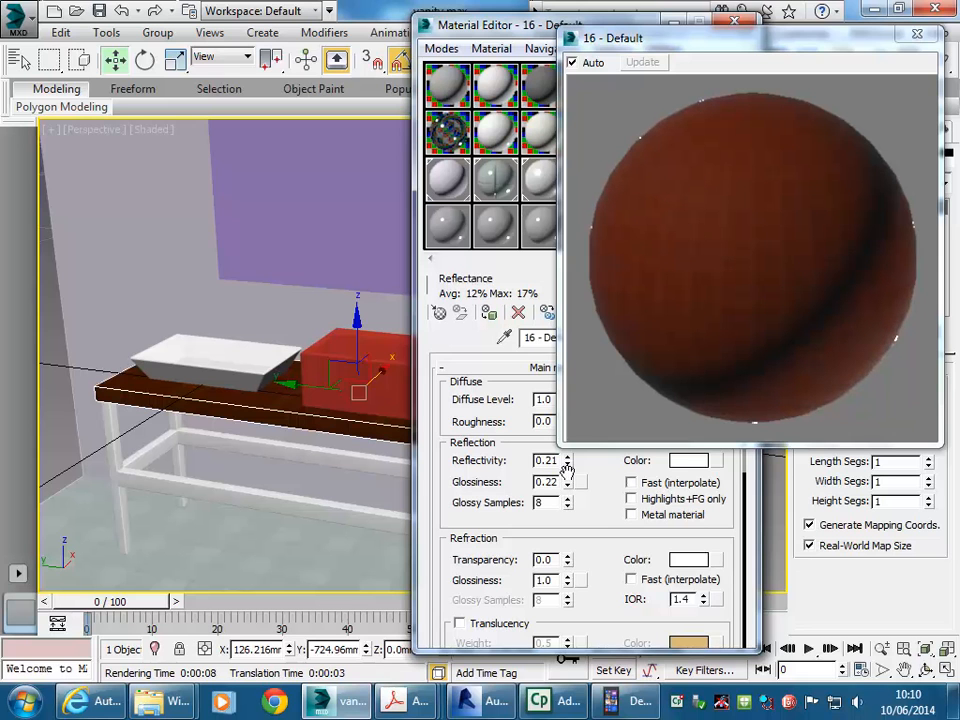
pyautogui.moveTo(567, 482); pyautogui.dragTo(567, 463)
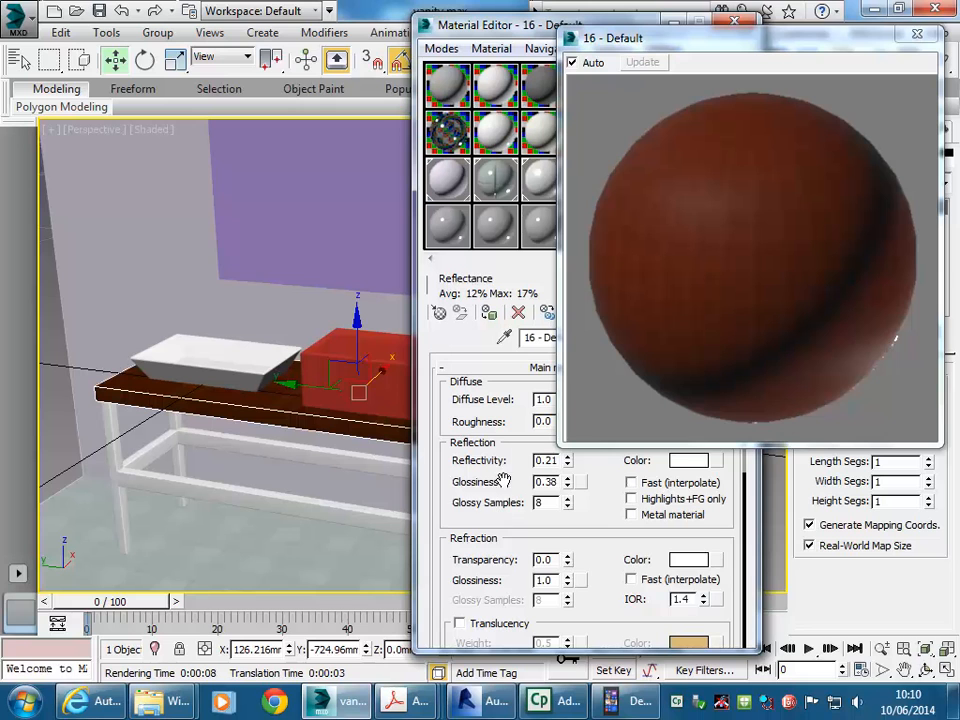
pyautogui.moveTo(567, 485); pyautogui.dragTo(566, 402)
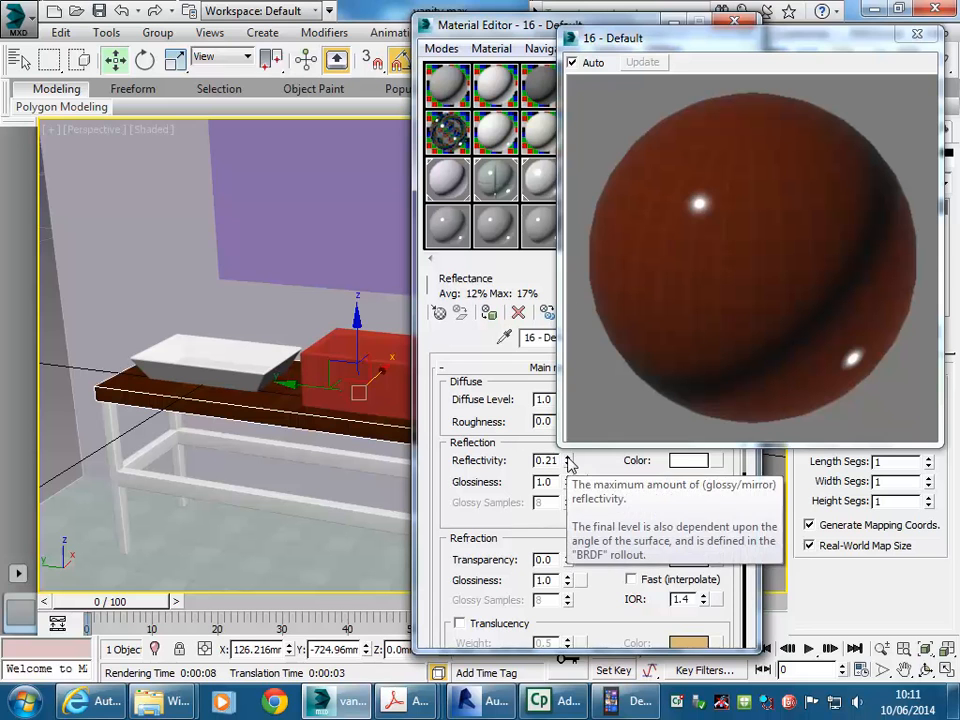
pyautogui.moveTo(567, 482)
pyautogui.mouseDown()
pyautogui.moveTo(572, 509)
pyautogui.moveTo(572, 493)
pyautogui.mouseUp()
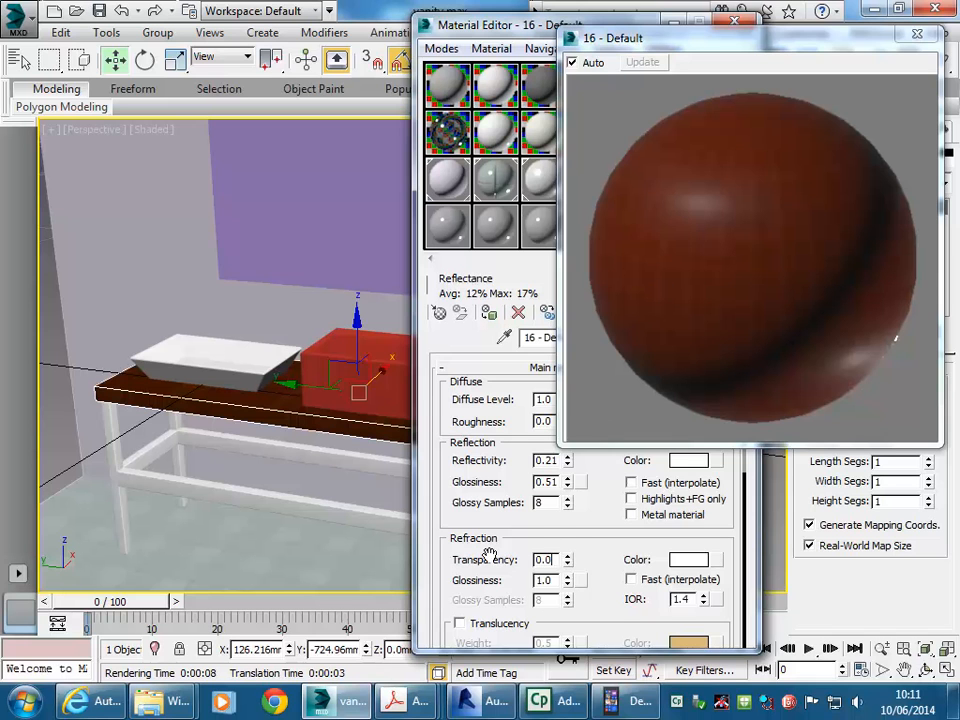
pyautogui.scroll(-2, 610, 525)
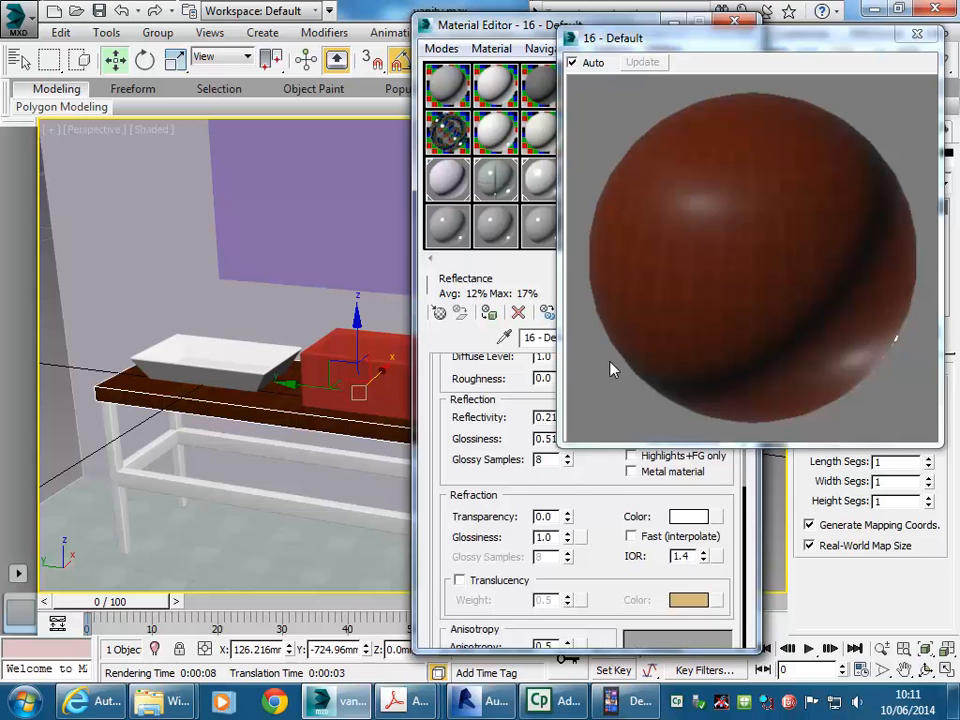
pyautogui.click(920, 36)
pyautogui.click(733, 24)
# Step: Select the red box basin and rename the white glazed material "15 - Default" as Ceramic
pyautogui.keyDown('alt'); pyautogui.moveTo(484, 216); pyautogui.dragTo(398, 294, button='middle'); pyautogui.keyUp('alt')
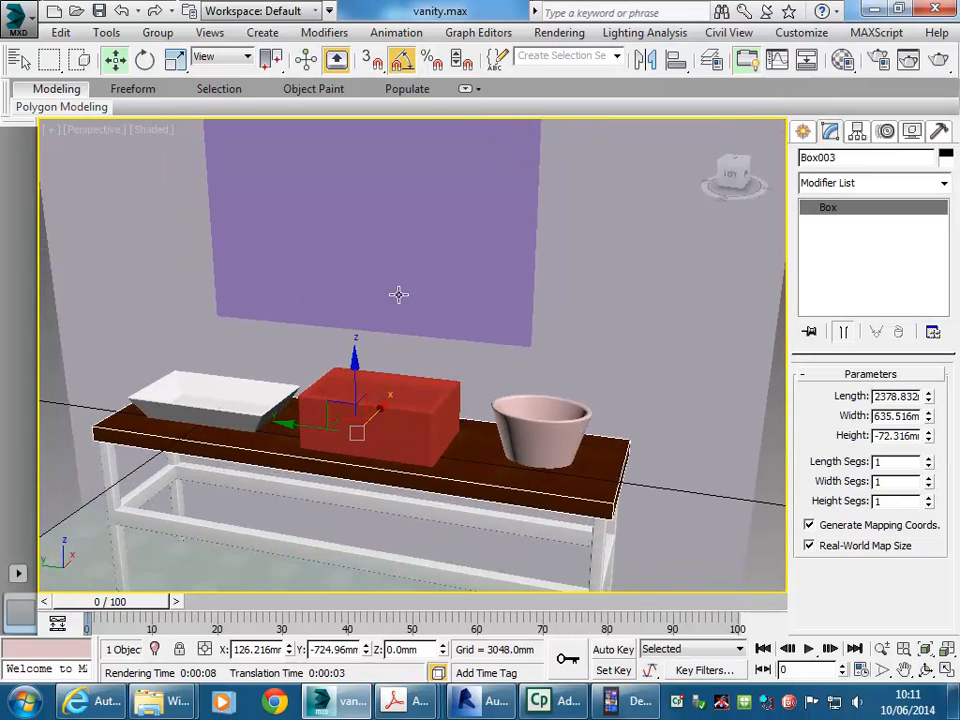
pyautogui.click(429, 394)
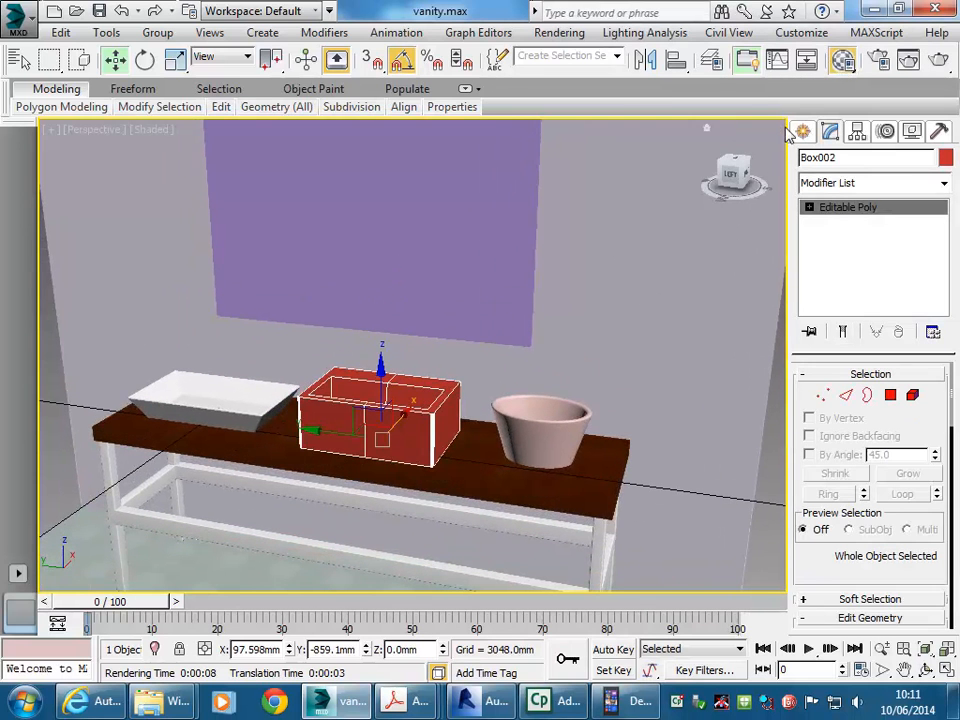
pyautogui.press('m')
pyautogui.click(546, 180)
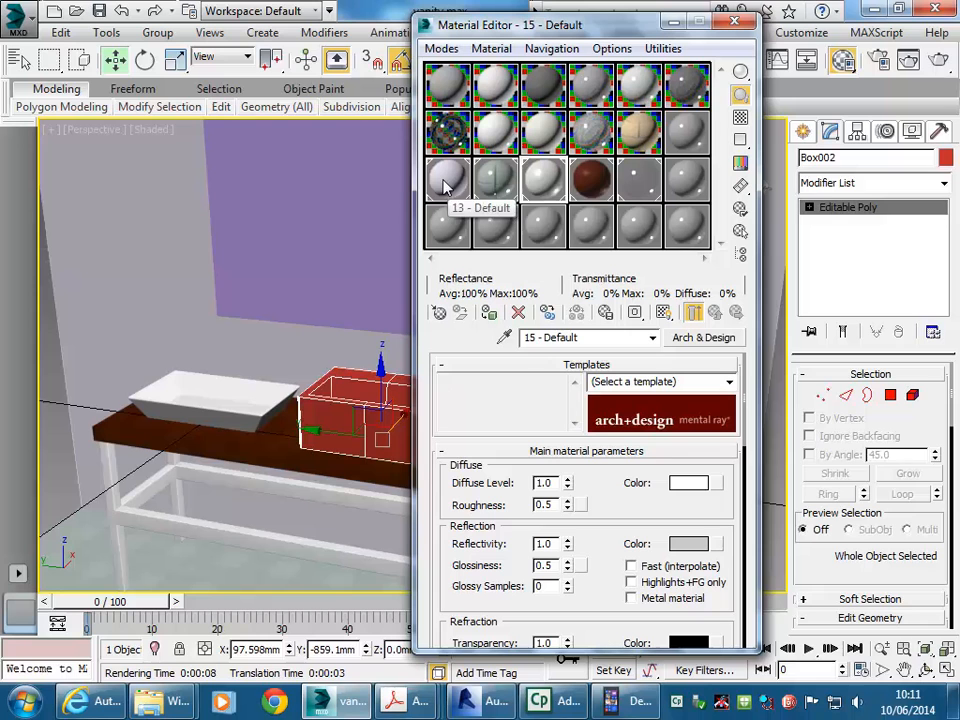
pyautogui.moveTo(600, 338); pyautogui.dragTo(483, 339)
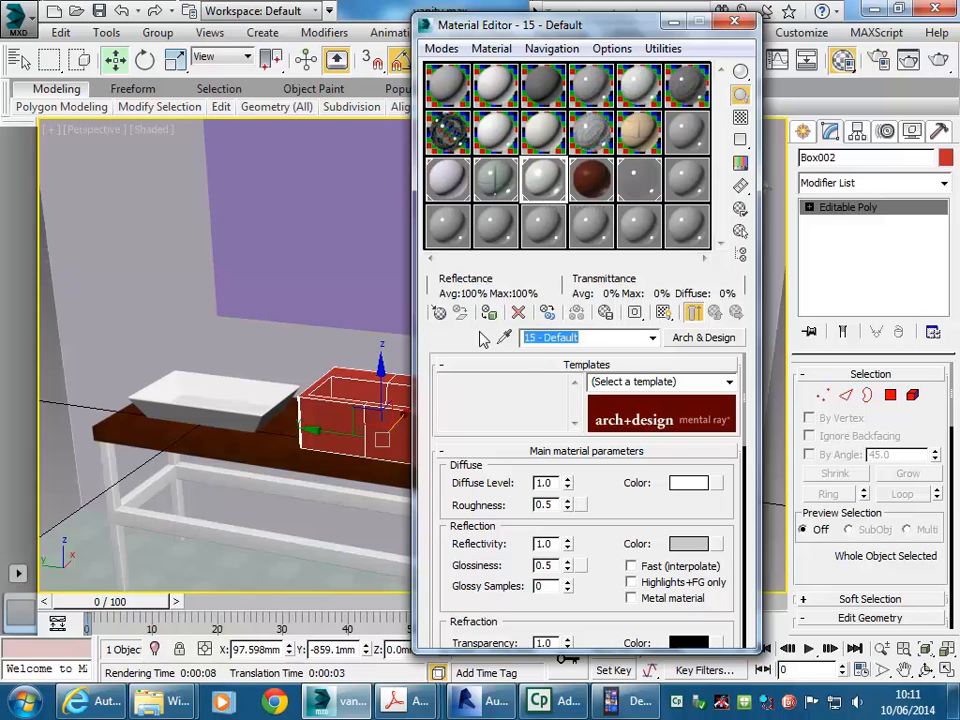
pyautogui.write('Ceramic')
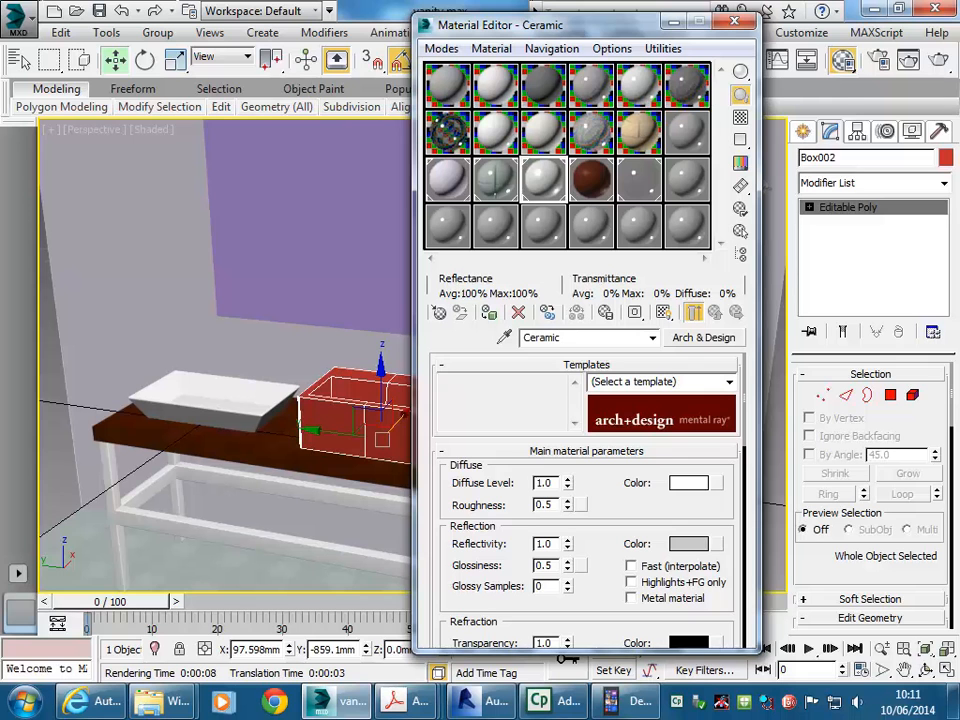
# Step: Assign the Ceramic material to the box basin and the round basin
pyautogui.moveTo(300, 405); pyautogui.dragTo(240, 391, button='middle')
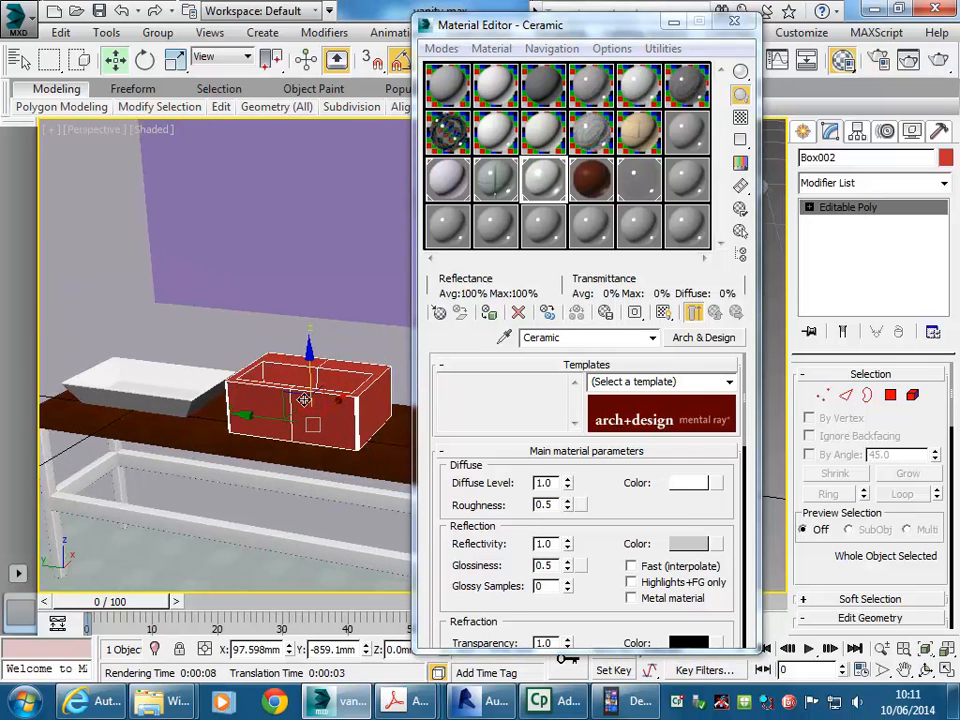
pyautogui.click(489, 314)
pyautogui.moveTo(374, 360); pyautogui.dragTo(193, 333, button='middle')
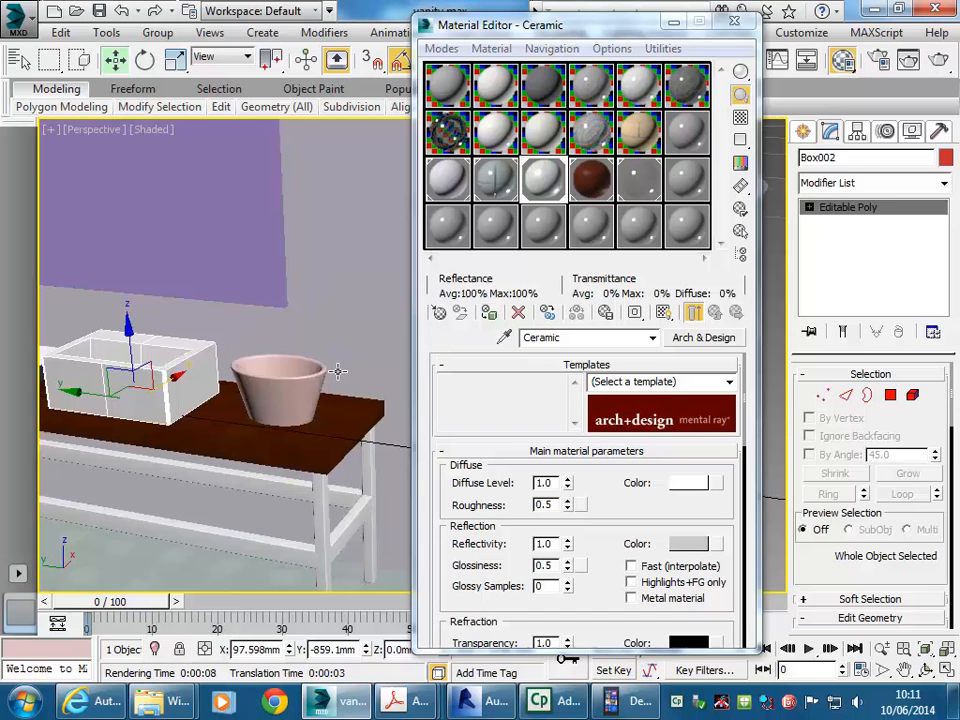
pyautogui.click(317, 370)
pyautogui.click(489, 313)
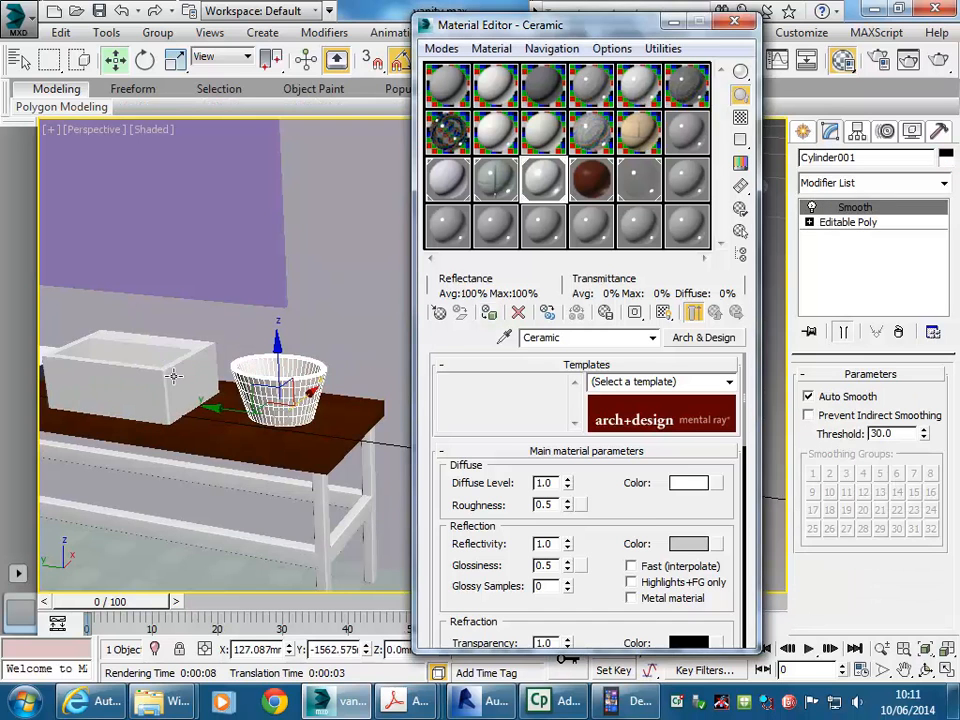
# Step: Select the purple mirror panel on the wall and activate the unused material sample "18 - Default"
pyautogui.moveTo(174, 375); pyautogui.dragTo(243, 384, button='middle')
pyautogui.scroll(-6, 251, 313)
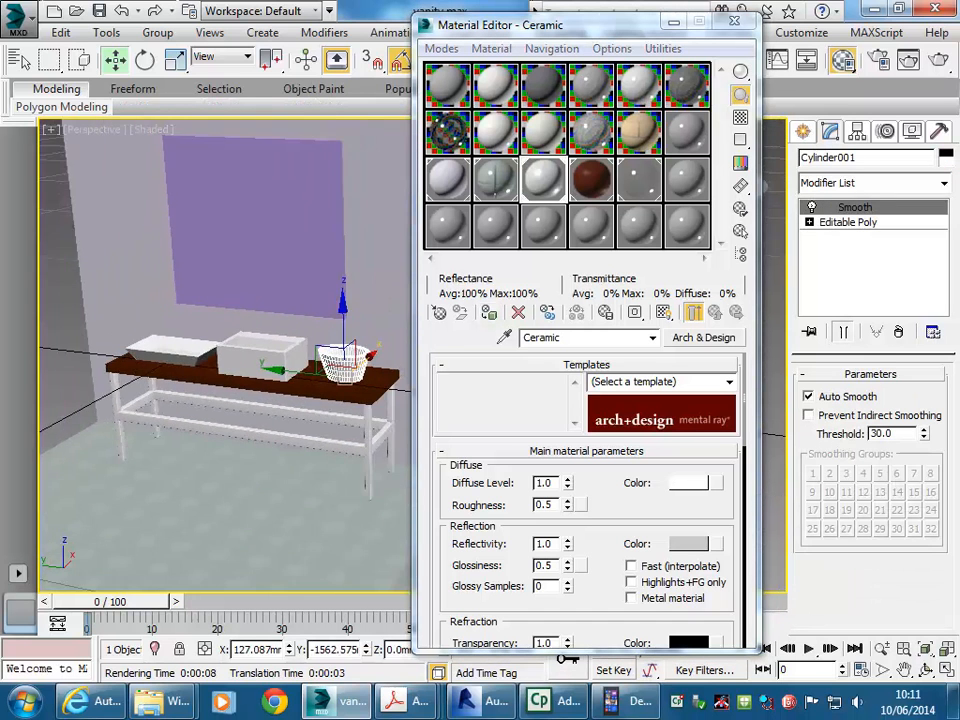
pyautogui.keyDown('alt'); pyautogui.moveTo(250, 308); pyautogui.dragTo(236, 452, button='middle'); pyautogui.keyUp('alt')
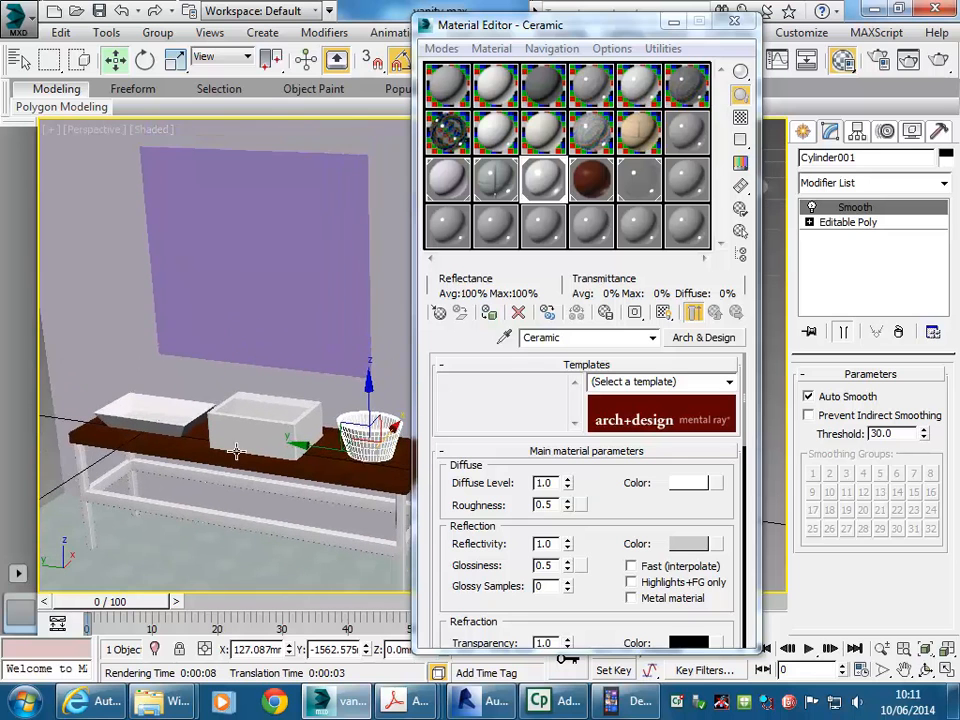
pyautogui.click(261, 247)
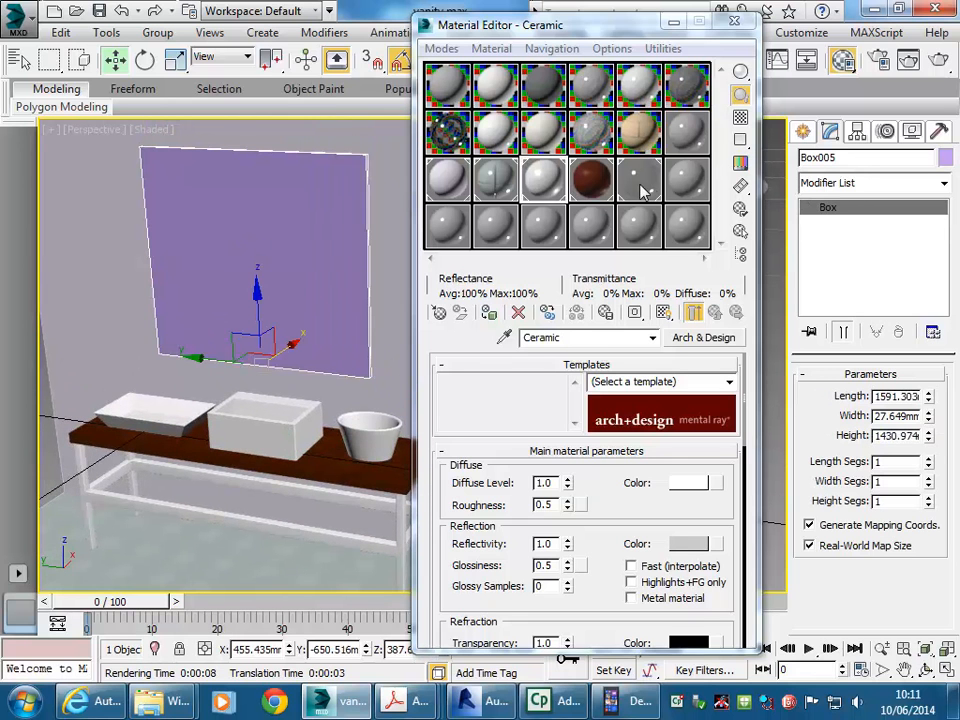
pyautogui.click(688, 182)
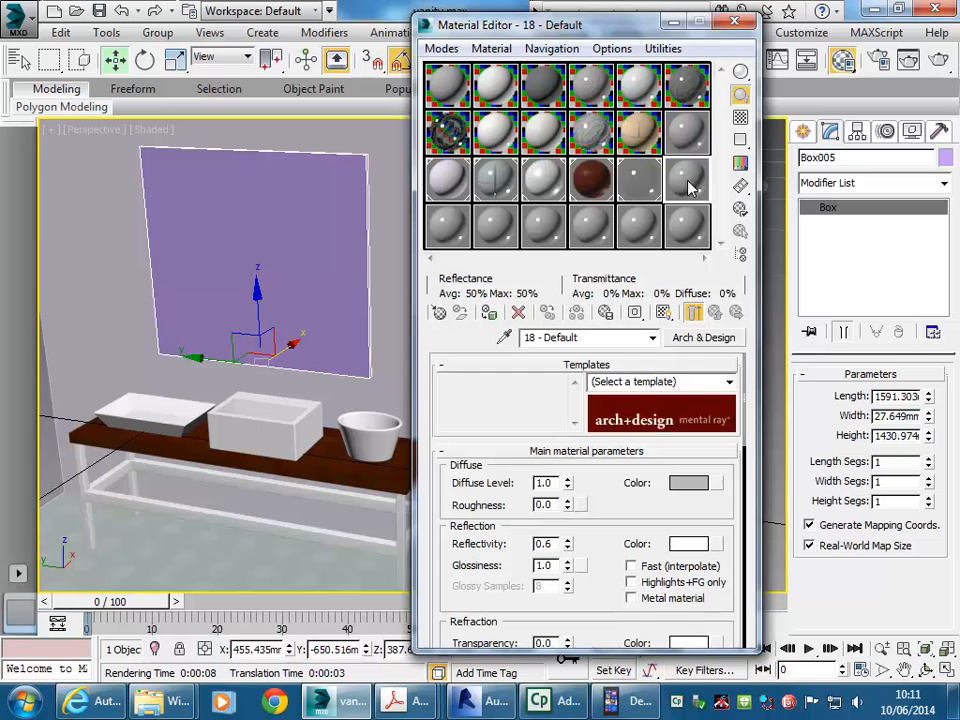
# Step: Try the Glass (Thin Geometry) template on the mirror panel's material
pyautogui.click(730, 383)
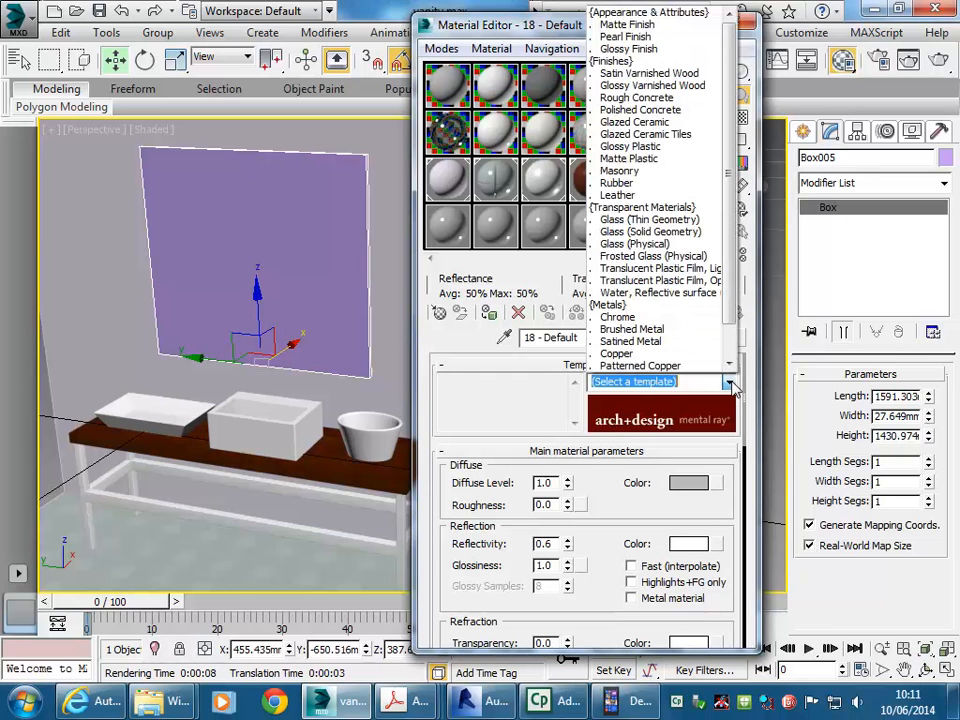
pyautogui.moveTo(733, 285); pyautogui.dragTo(729, 240)
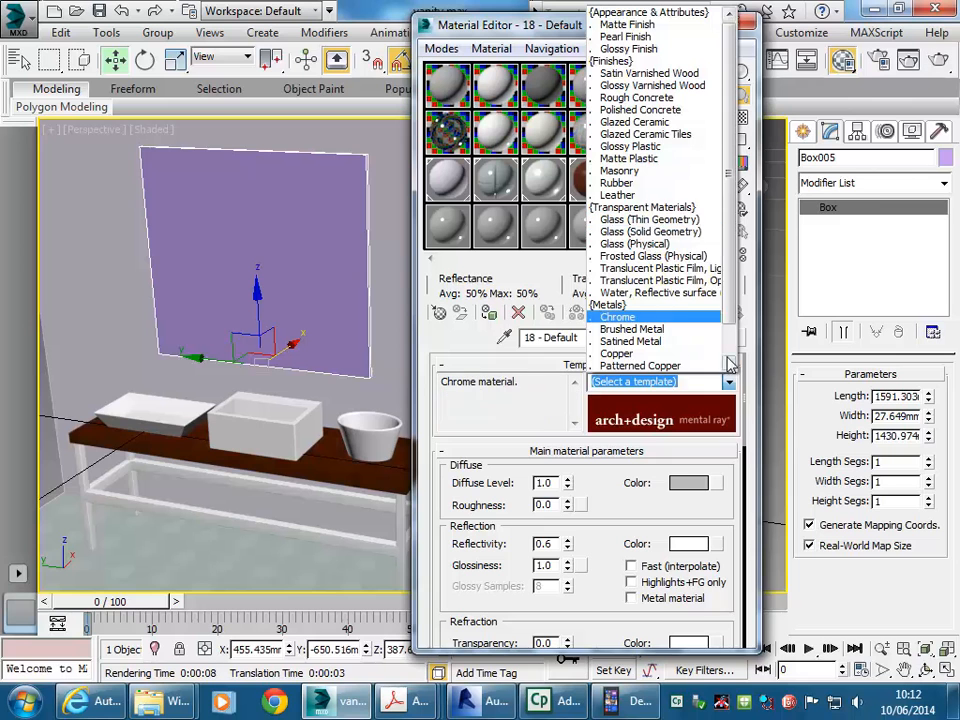
pyautogui.click(650, 219)
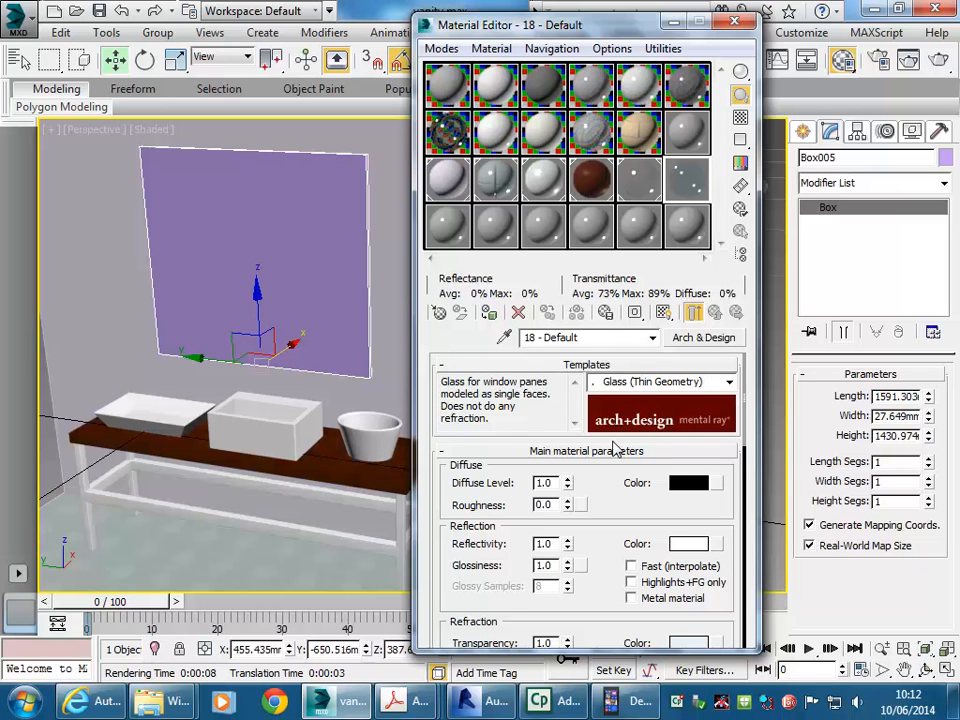
# Step: Replace the material with the Bathroom mirror from the Autodesk Material Library and assign it to the wall panel
pyautogui.click(698, 338)
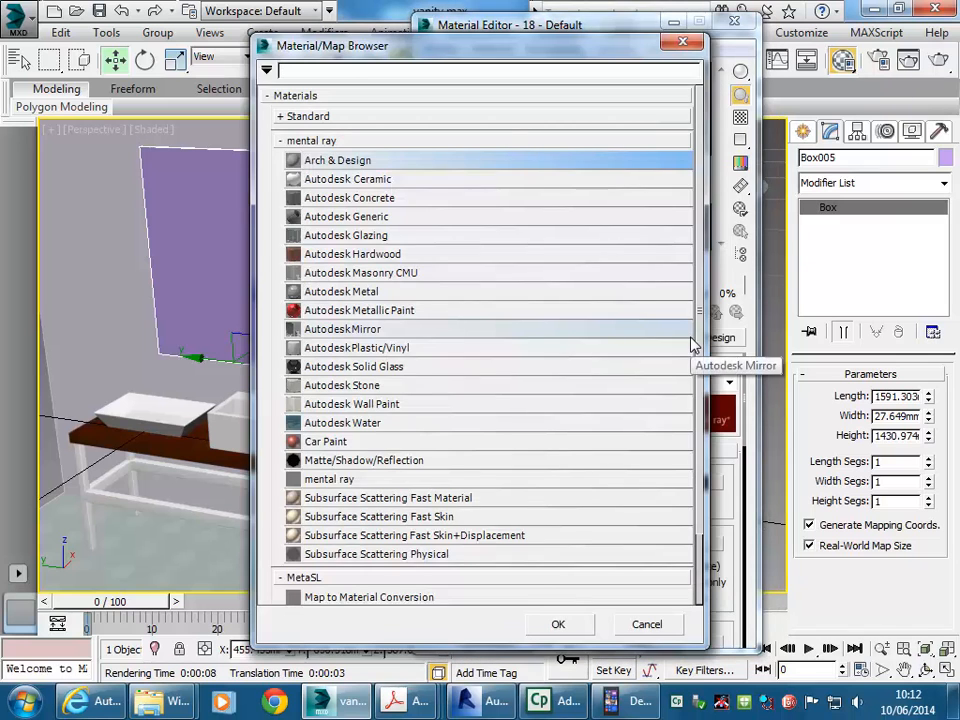
pyautogui.click(281, 141)
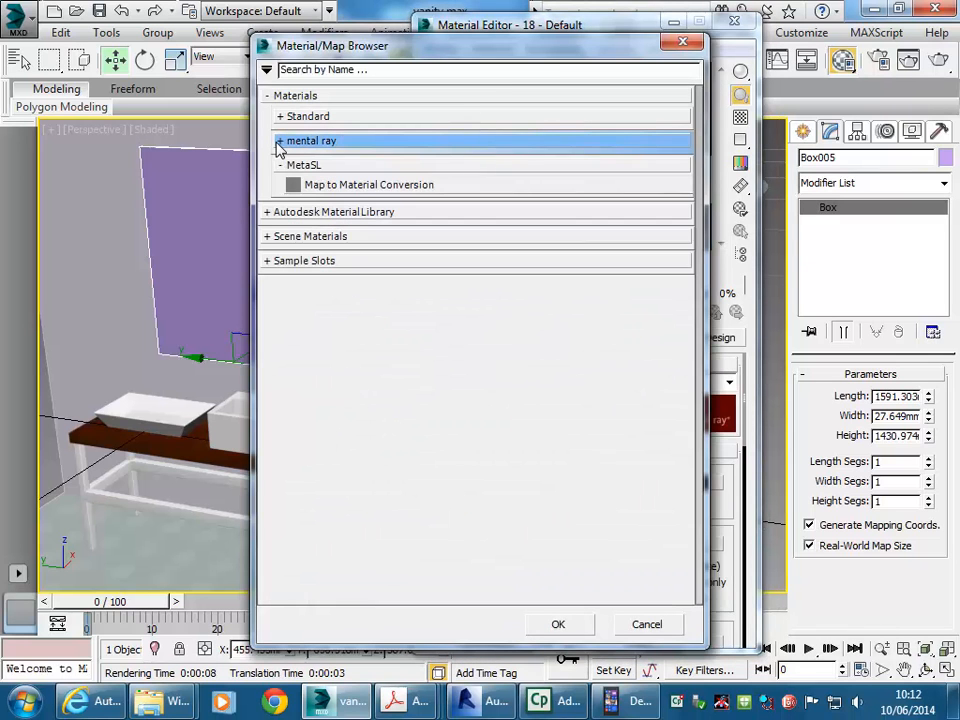
pyautogui.click(267, 214)
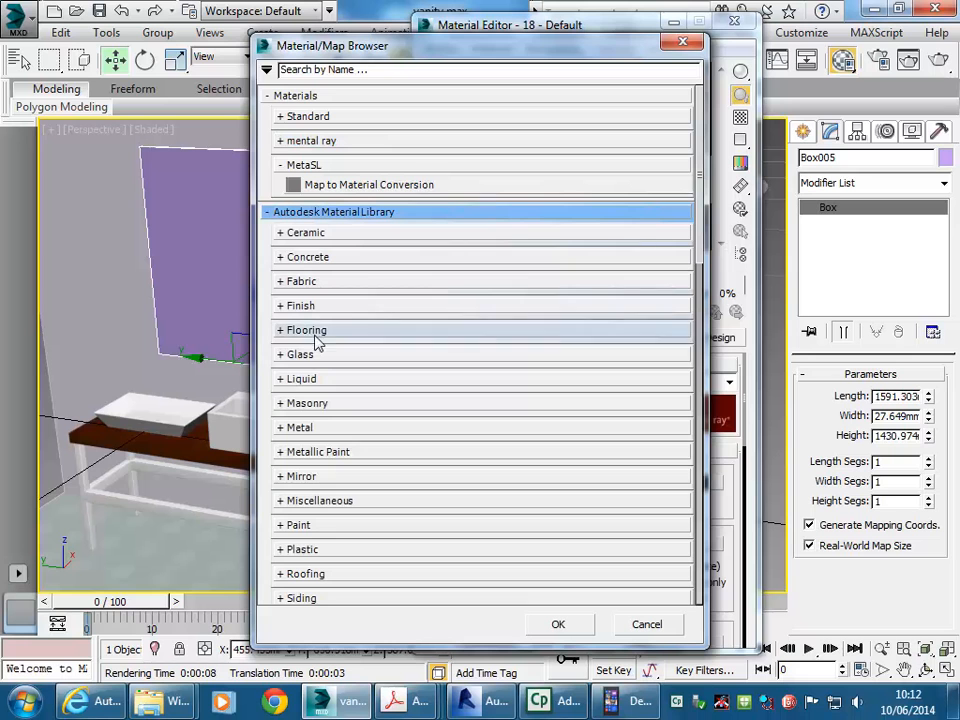
pyautogui.click(280, 477)
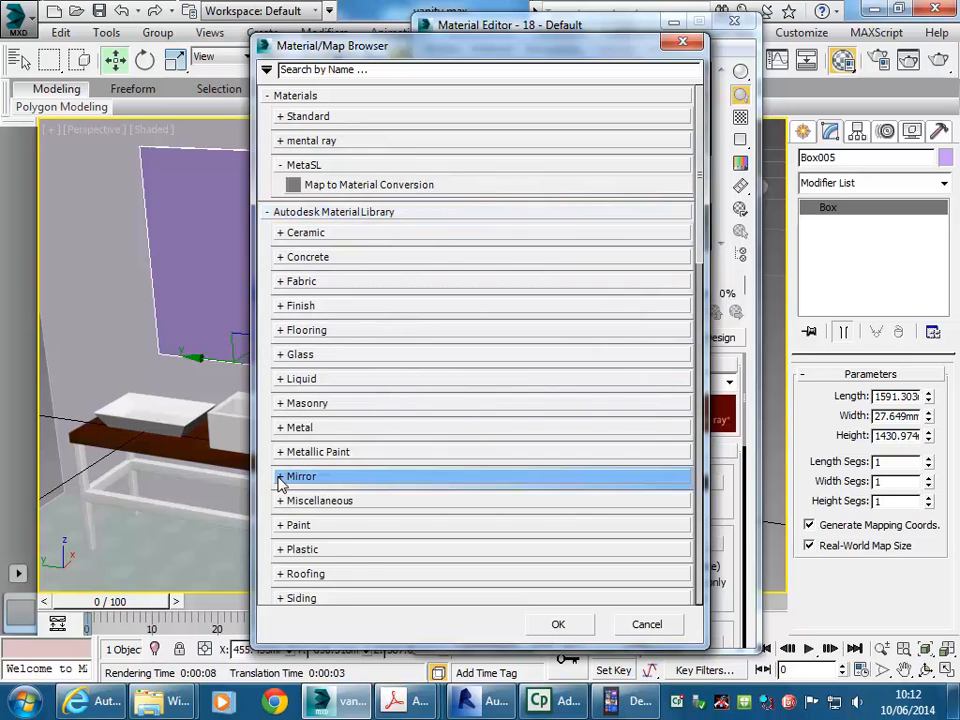
pyautogui.scroll(-3, 318, 450)
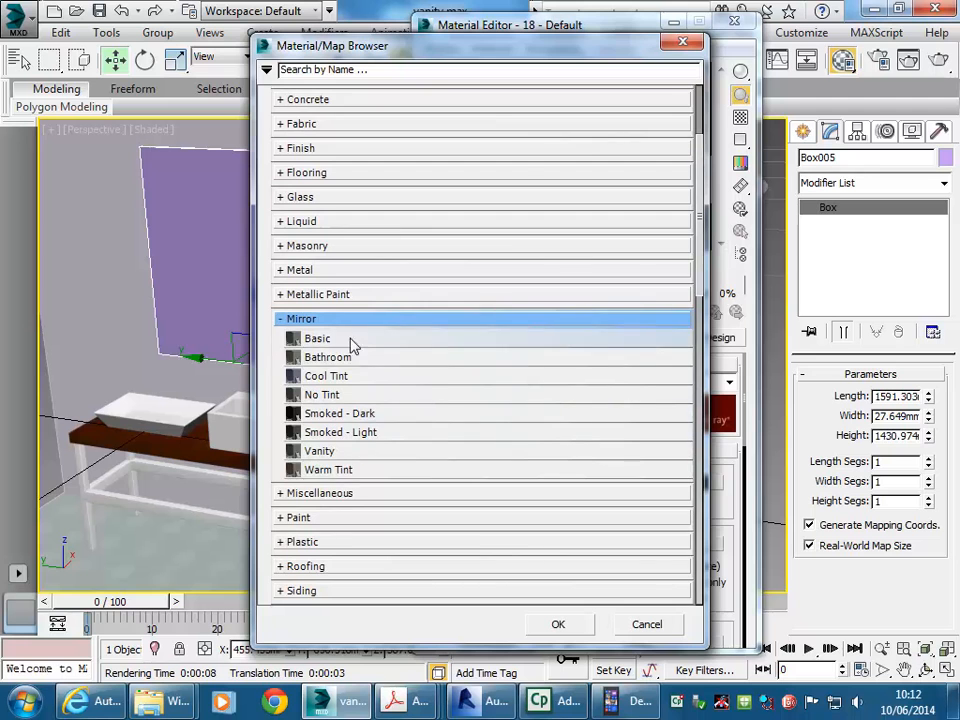
pyautogui.click(325, 358)
pyautogui.doubleClick(325, 358)
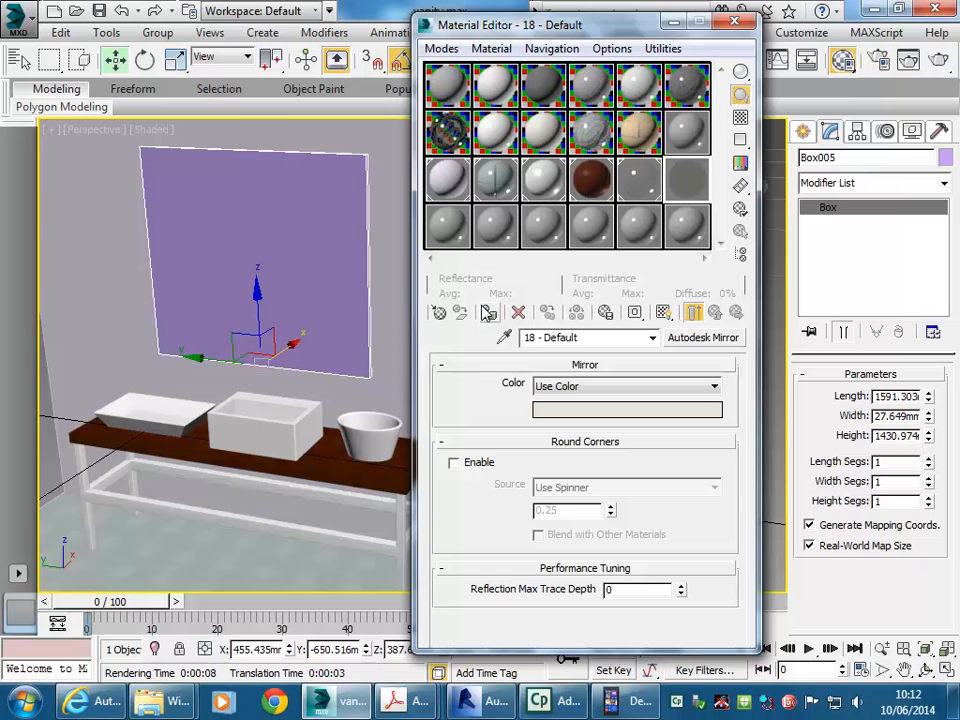
pyautogui.click(735, 22)
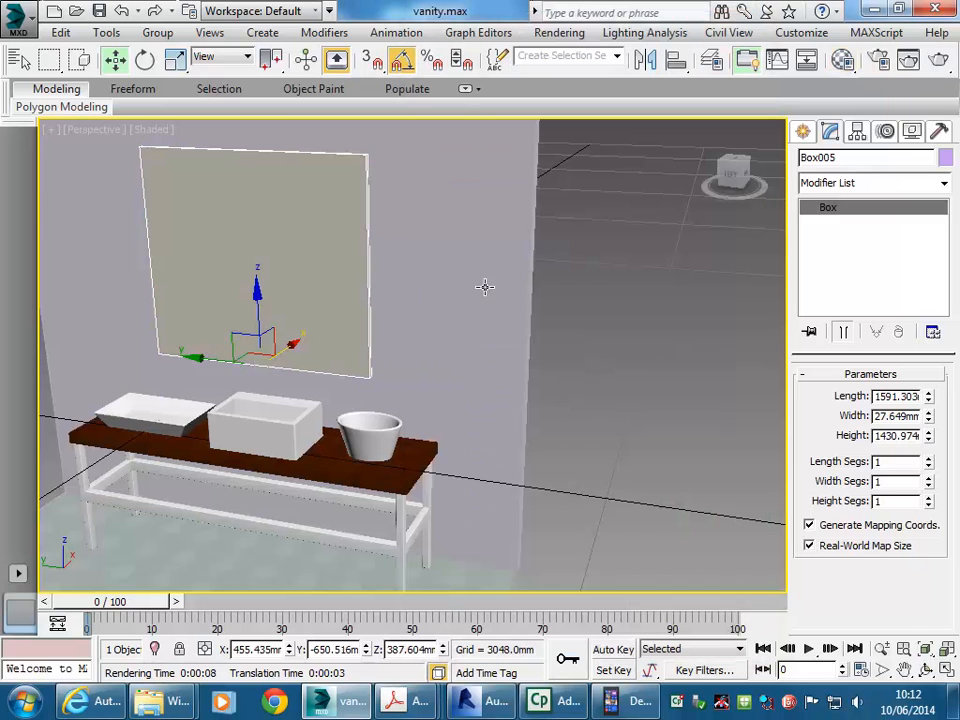
# Step: Enlarge the floor plane to about 5236 mm long by 6285 mm wide and shift it so its edge meets the mirror wall
pyautogui.hotkey('alt', 'w')
pyautogui.rightClick(146, 259)
pyautogui.click(664, 467)
pyautogui.click(494, 431)
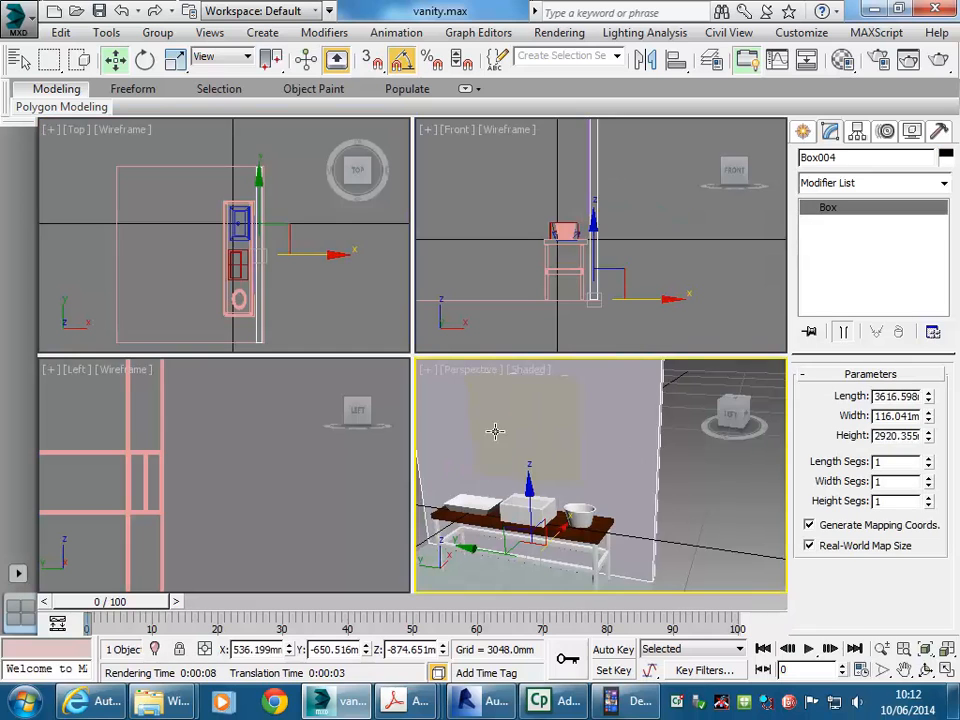
pyautogui.moveTo(172, 245); pyautogui.dragTo(191, 246, button='middle')
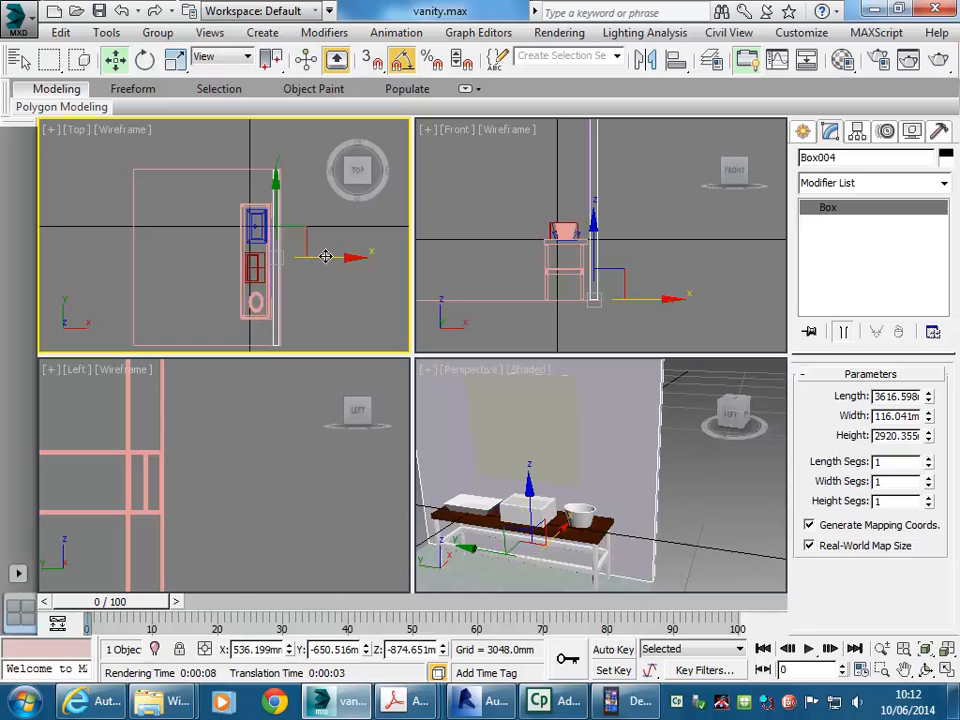
pyautogui.click(132, 253)
pyautogui.scroll(-4, 154, 268)
pyautogui.moveTo(236, 293); pyautogui.dragTo(294, 272, button='middle')
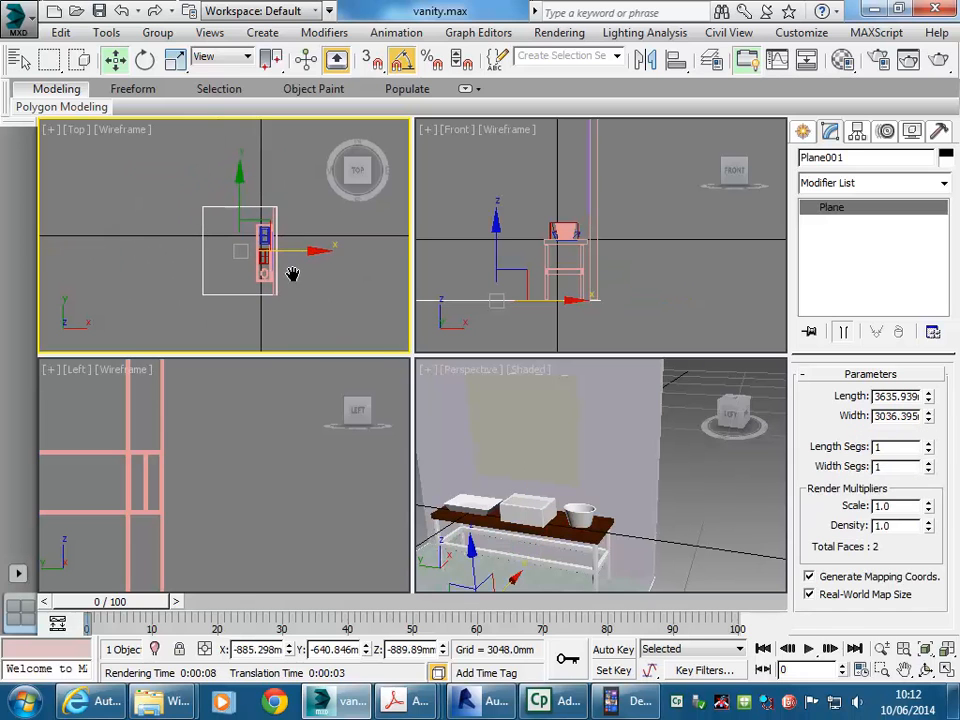
pyautogui.moveTo(300, 253); pyautogui.dragTo(258, 253)
pyautogui.moveTo(929, 398); pyautogui.dragTo(924, 314)
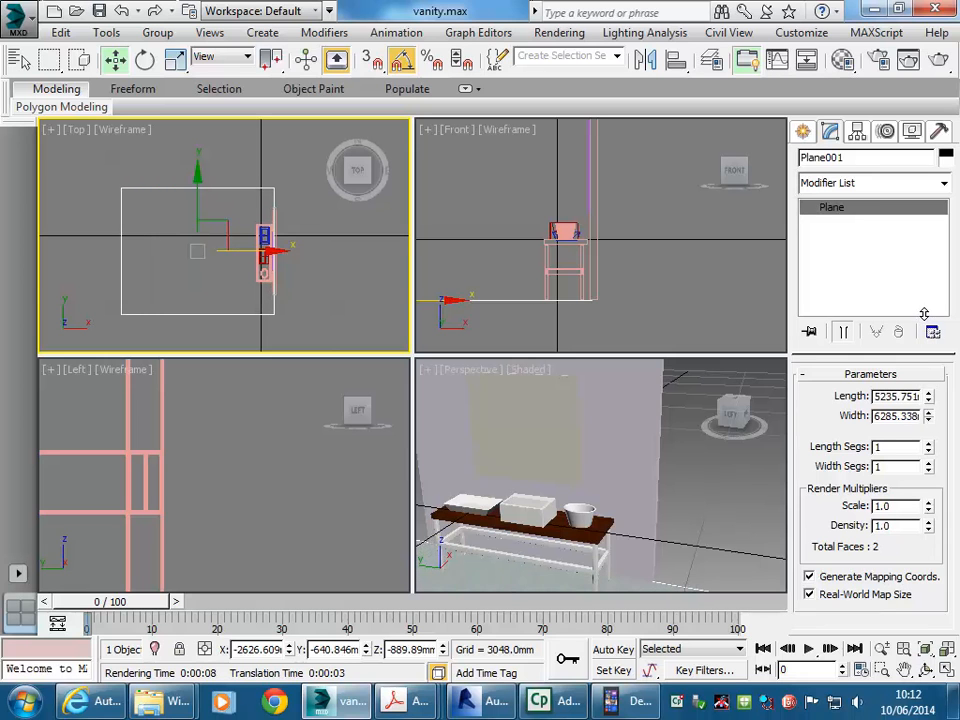
# Step: Clone the mirror wall as an instance at the floor's opposite edge and resize both to about 5244 mm long and 168 mm thick
pyautogui.click(500, 362)
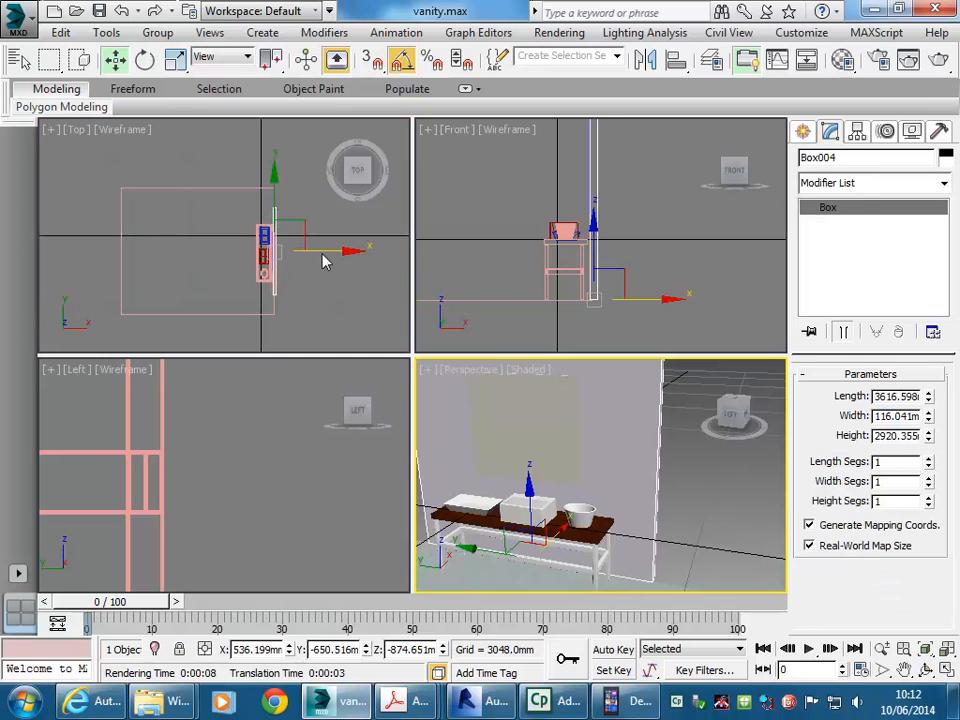
pyautogui.keyDown('shift'); pyautogui.moveTo(333, 258); pyautogui.dragTo(176, 252); pyautogui.keyUp('shift')
pyautogui.click(390, 311)
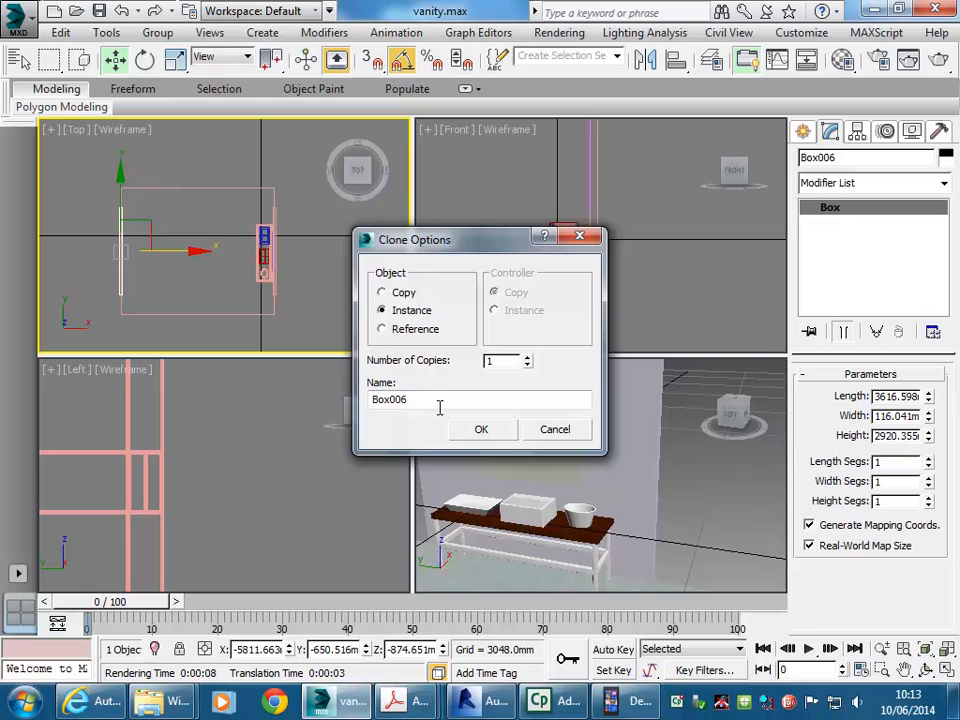
pyautogui.click(483, 430)
pyautogui.moveTo(930, 422); pyautogui.dragTo(928, 350)
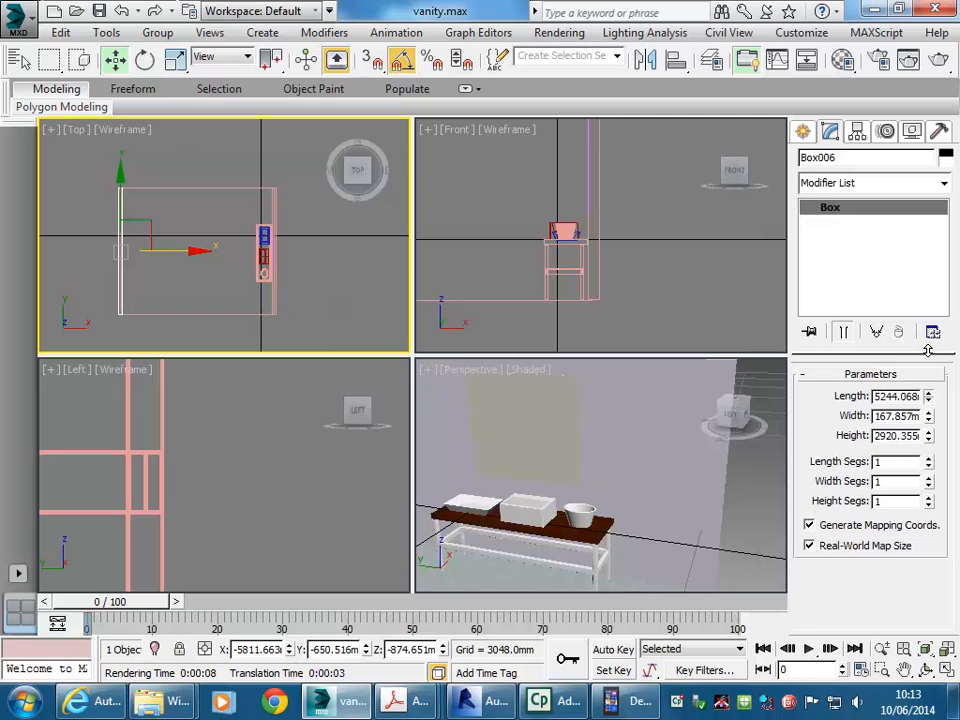
# Step: Rotate the new opposite wall 90 degrees as a clone, making it an independent copy
pyautogui.rightClick(318, 247)
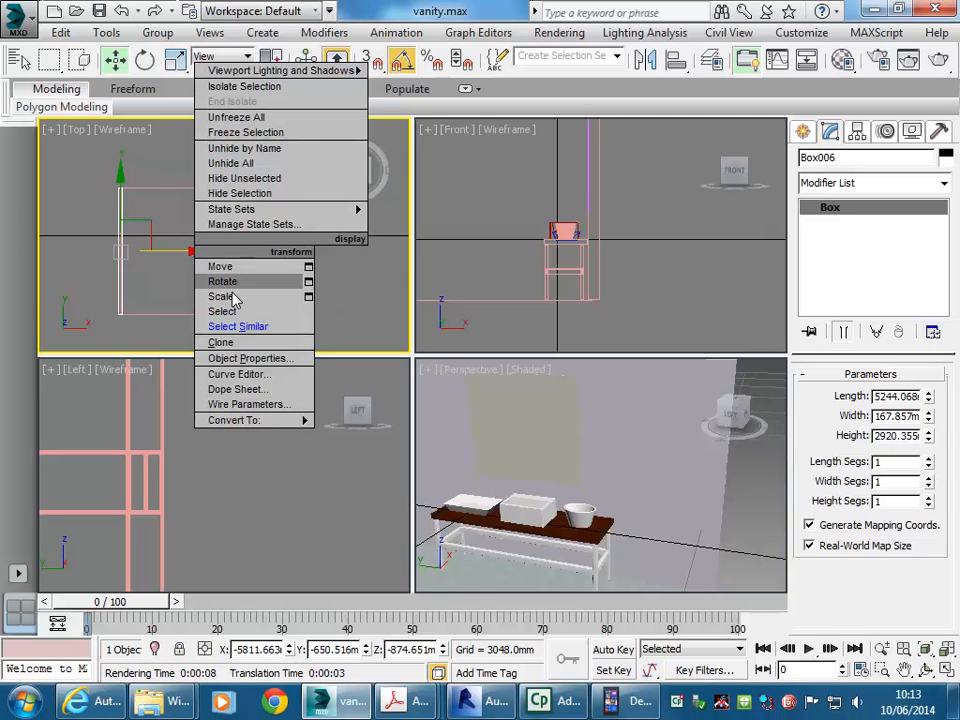
pyautogui.click(238, 285)
pyautogui.keyDown('shift'); pyautogui.moveTo(214, 259); pyautogui.dragTo(219, 130); pyautogui.keyUp('shift')
pyautogui.keyDown('shift'); pyautogui.moveTo(250, 280); pyautogui.dragTo(250, 280); pyautogui.keyUp('shift')
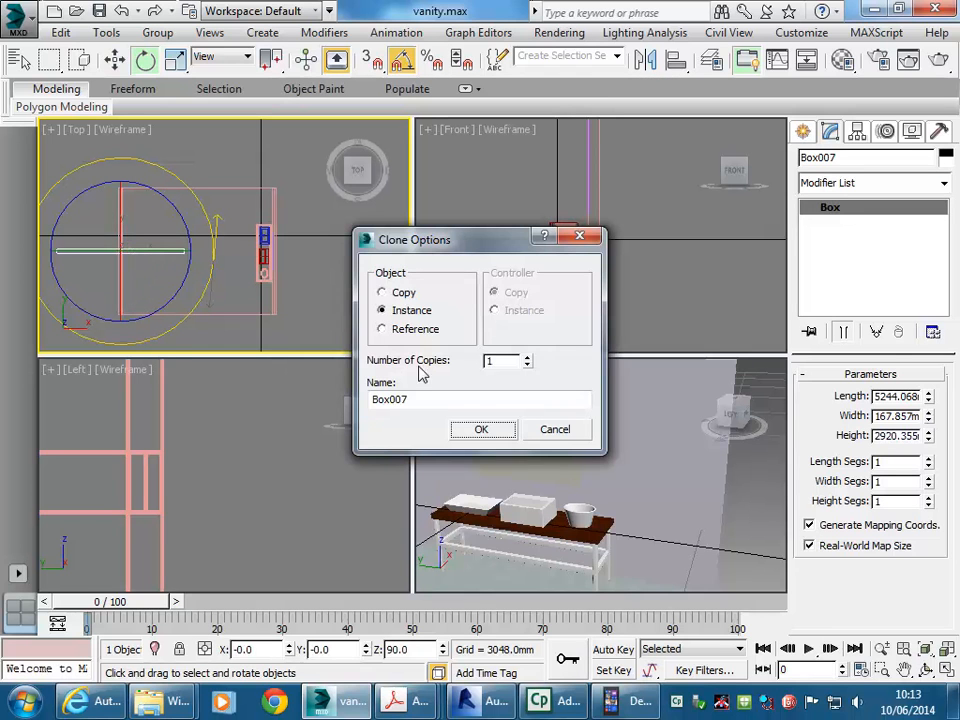
pyautogui.click(383, 292)
pyautogui.click(481, 430)
# Step: Move the rotated wall to the lower side edge of the floor in the top view and lengthen it to about 6615 mm
pyautogui.rightClick(331, 217)
pyautogui.click(172, 242)
pyautogui.moveTo(150, 224); pyautogui.dragTo(228, 289)
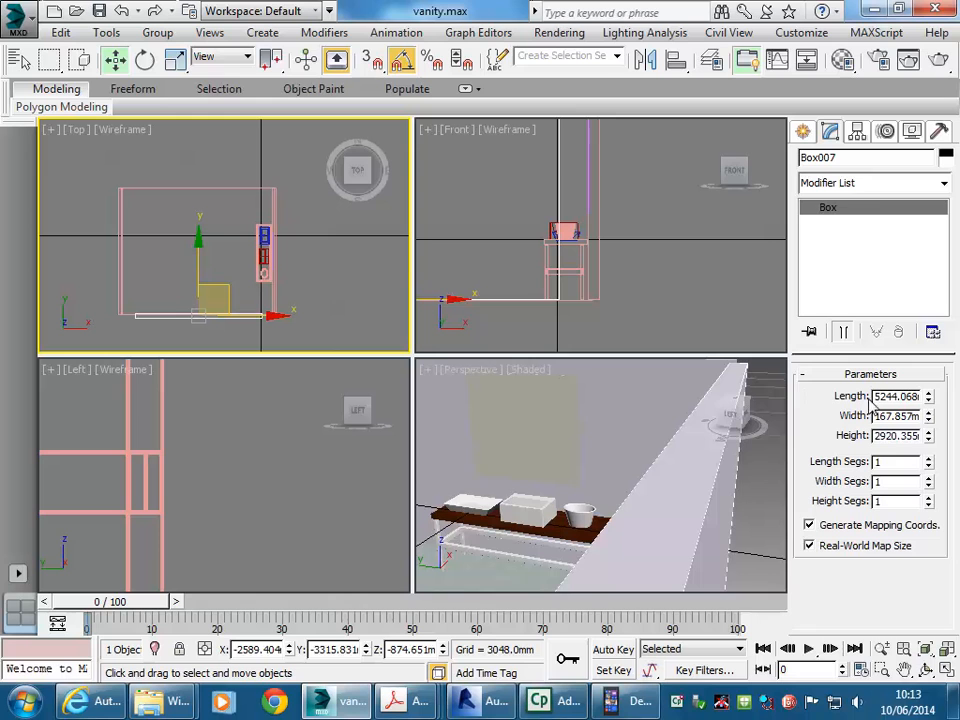
pyautogui.moveTo(930, 398); pyautogui.dragTo(930, 362)
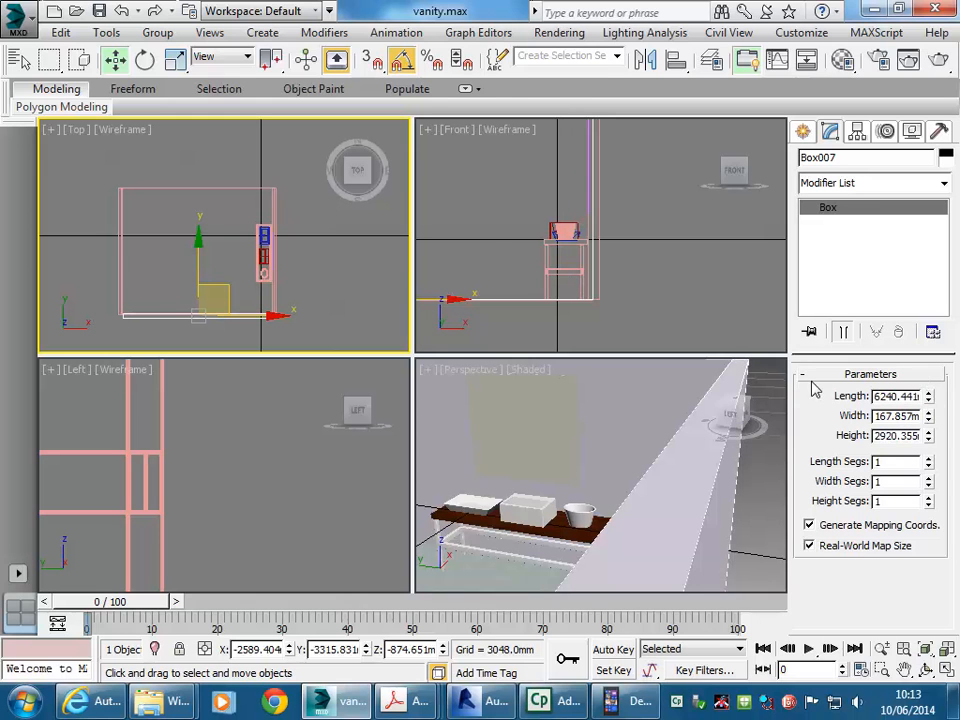
pyautogui.rightClick(330, 262)
pyautogui.rightClick(248, 316)
pyautogui.click(238, 330)
pyautogui.moveTo(258, 318); pyautogui.dragTo(258, 349)
pyautogui.moveTo(930, 400); pyautogui.dragTo(930, 395)
# Step: Clone the side wall as a copy onto the opposite side edge of the floor to enclose the room
pyautogui.rightClick(204, 268)
pyautogui.click(199, 257)
pyautogui.moveTo(199, 257)
pyautogui.mouseDown()
pyautogui.moveTo(198, 269)
pyautogui.moveTo(200, 142)
pyautogui.mouseUp()
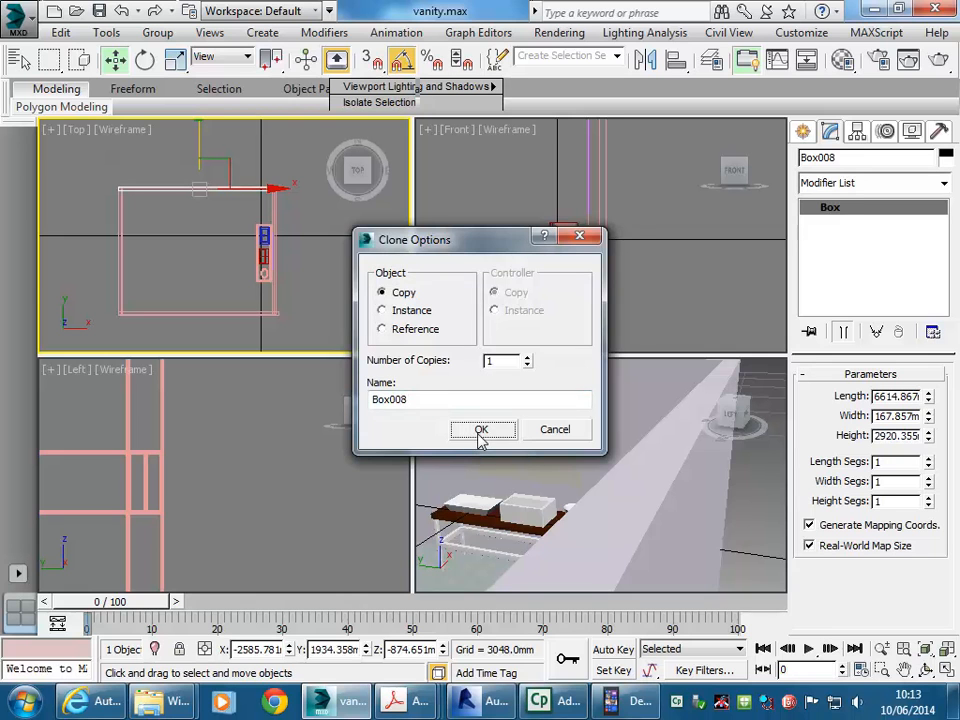
pyautogui.click(481, 430)
# Step: Clone the floor plane upward as an instance to the top of the walls, at about Z 2019 mm, to form the ceiling
pyautogui.moveTo(474, 476); pyautogui.dragTo(526, 462, button='middle')
pyautogui.keyDown('alt'); pyautogui.moveTo(533, 463); pyautogui.dragTo(578, 487, button='middle'); pyautogui.keyUp('alt')
pyautogui.rightClick(580, 489)
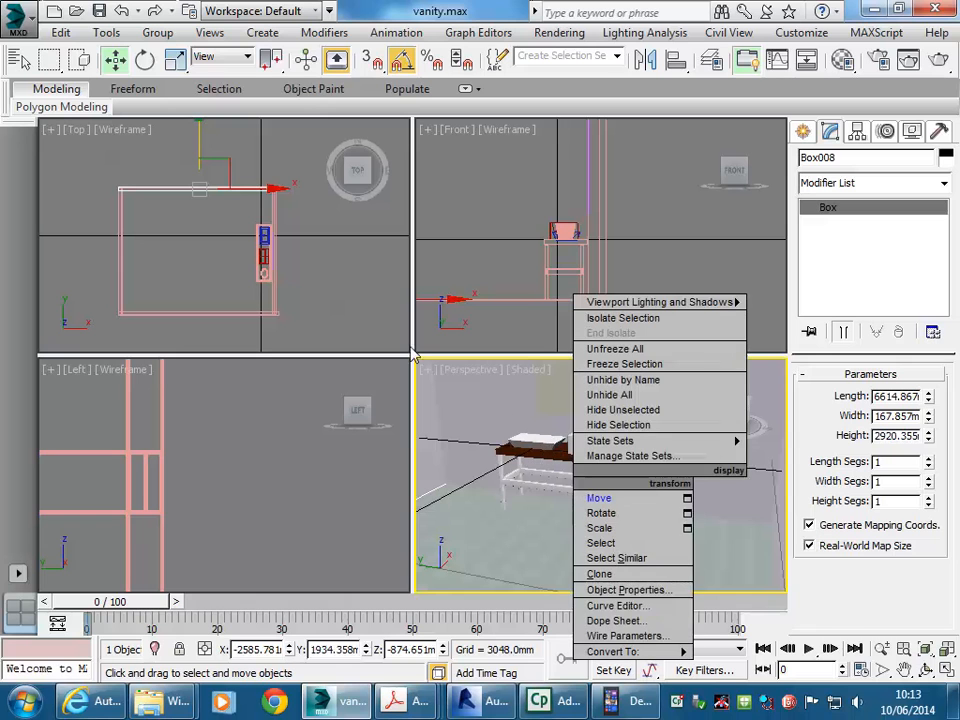
pyautogui.click(440, 277)
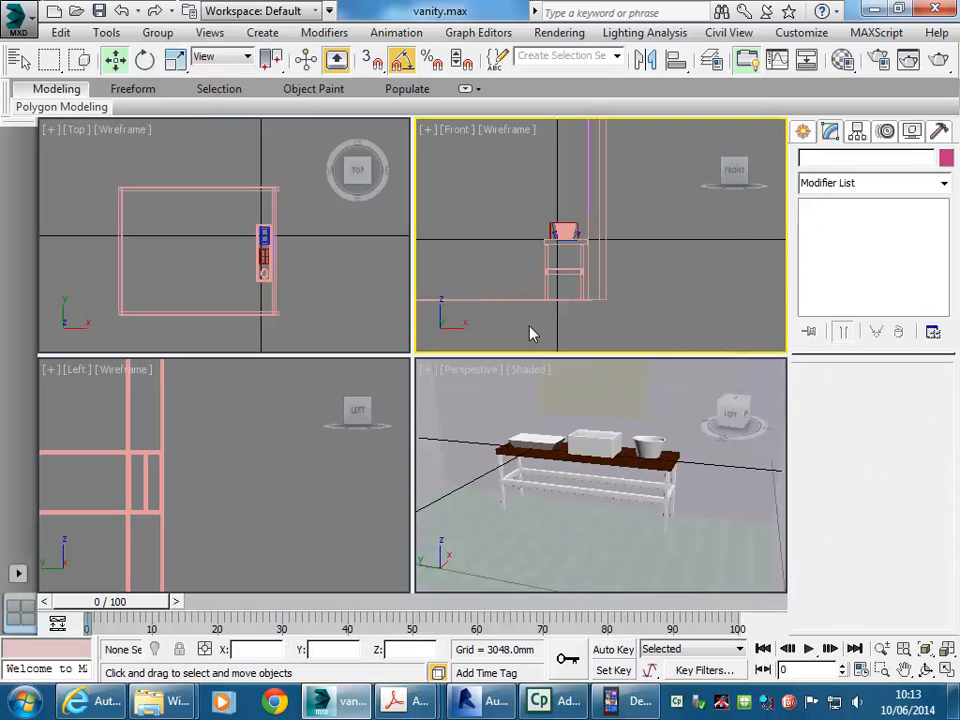
pyautogui.click(502, 545)
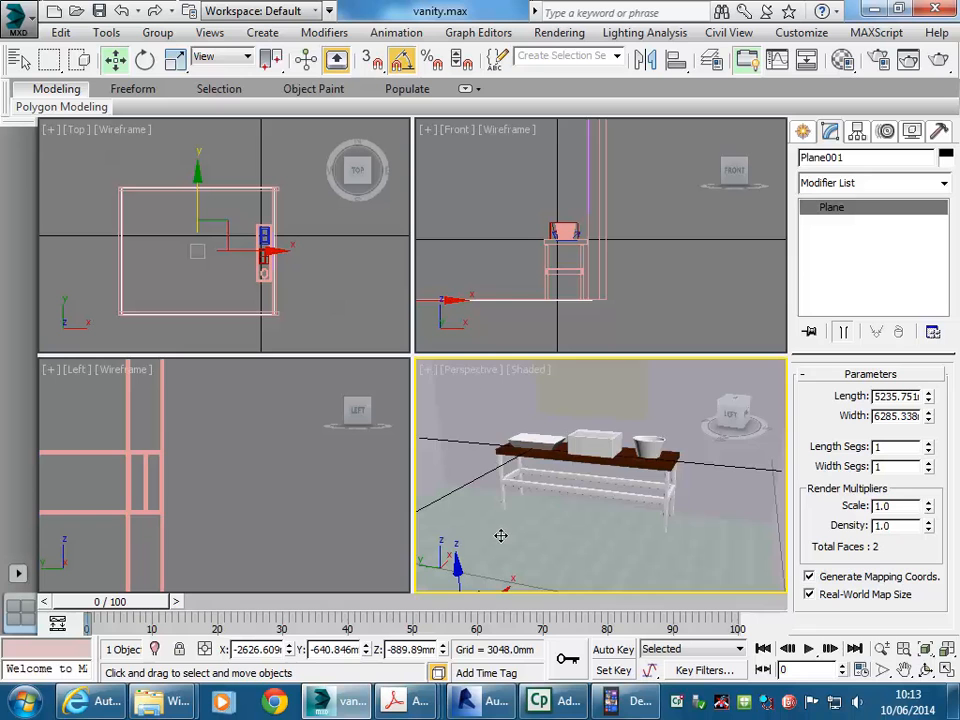
pyautogui.click(221, 286)
pyautogui.rightClick(491, 257)
pyautogui.scroll(-5, 496, 262)
pyautogui.moveTo(513, 274); pyautogui.dragTo(654, 303, button='middle')
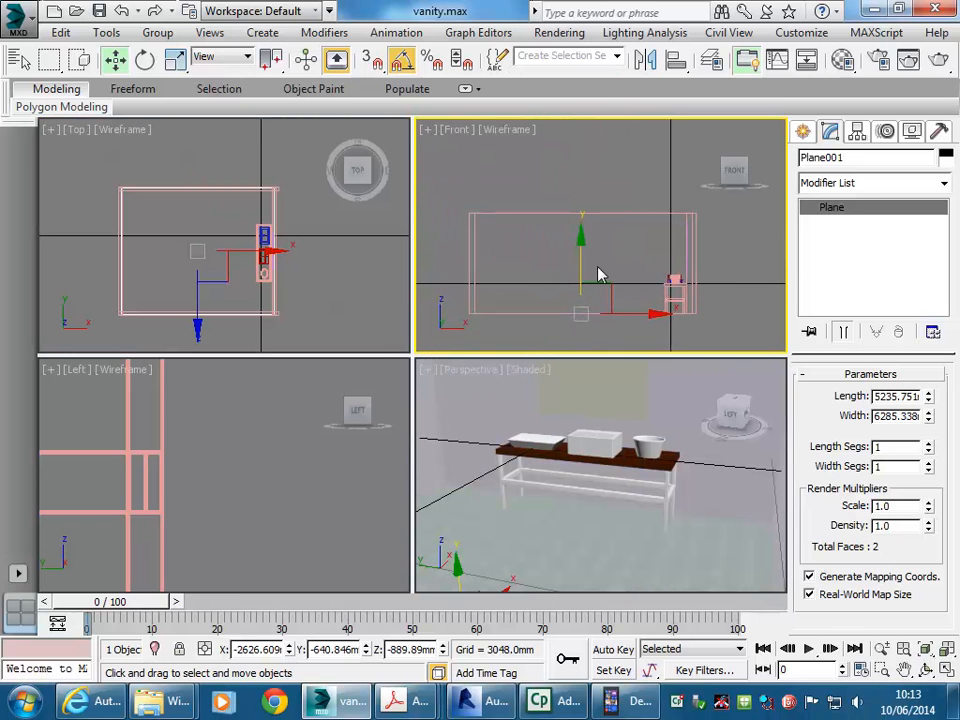
pyautogui.keyDown('shift'); pyautogui.moveTo(579, 272); pyautogui.dragTo(578, 172); pyautogui.keyUp('shift')
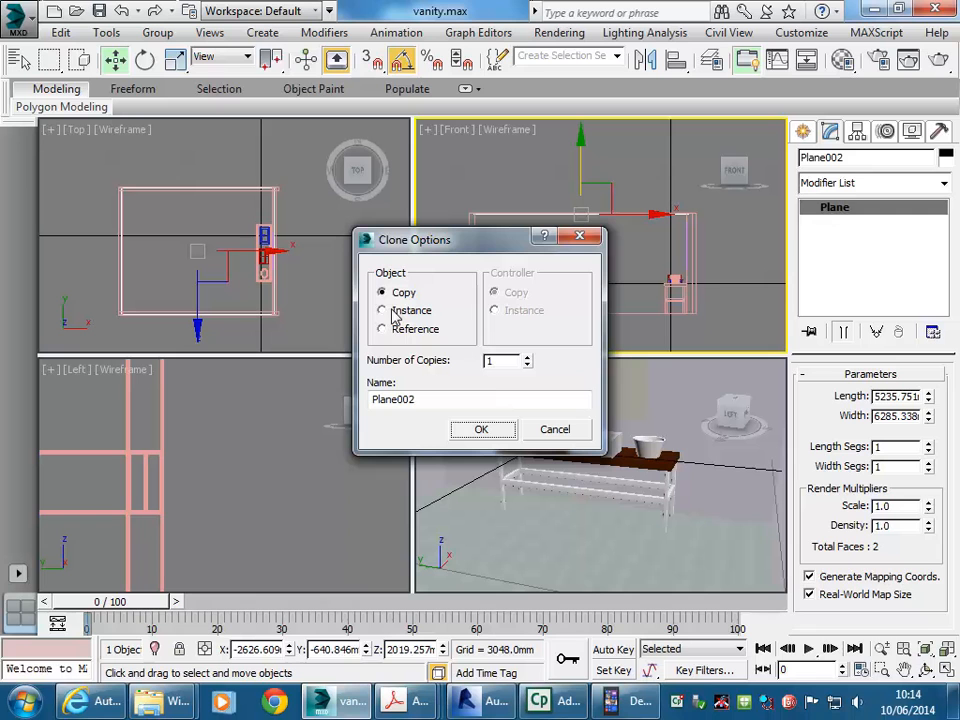
pyautogui.click(391, 313)
pyautogui.click(472, 432)
# Step: Rotate the ceiling plane 180 degrees in the front view so it faces down into the room
pyautogui.rightClick(562, 226)
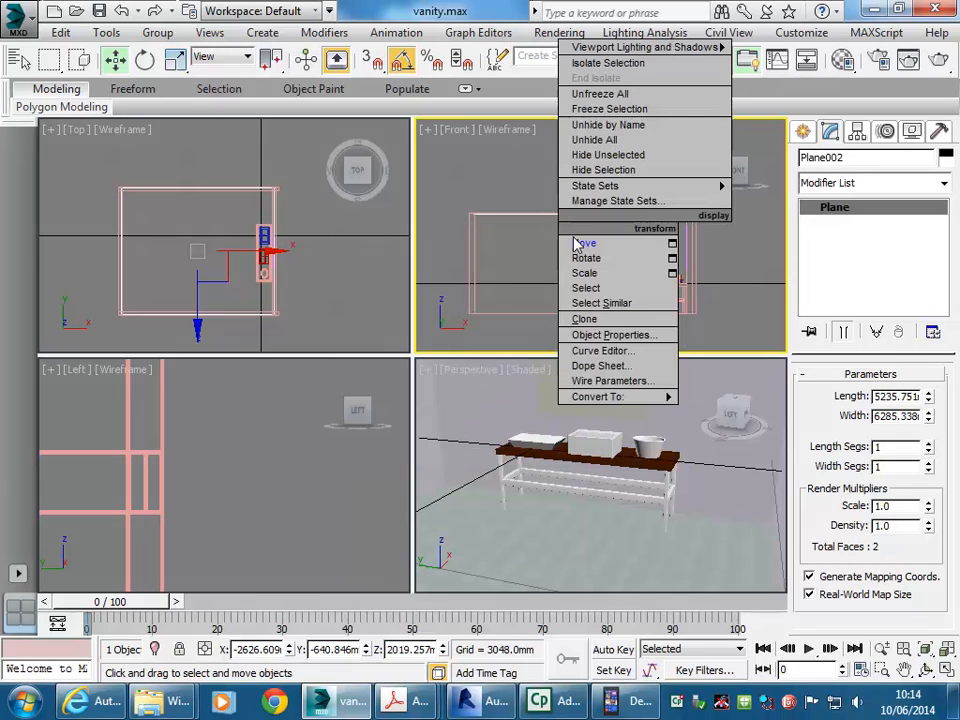
pyautogui.click(587, 258)
pyautogui.moveTo(491, 188); pyautogui.dragTo(434, 499)
pyautogui.moveTo(482, 220); pyautogui.dragTo(470, 240)
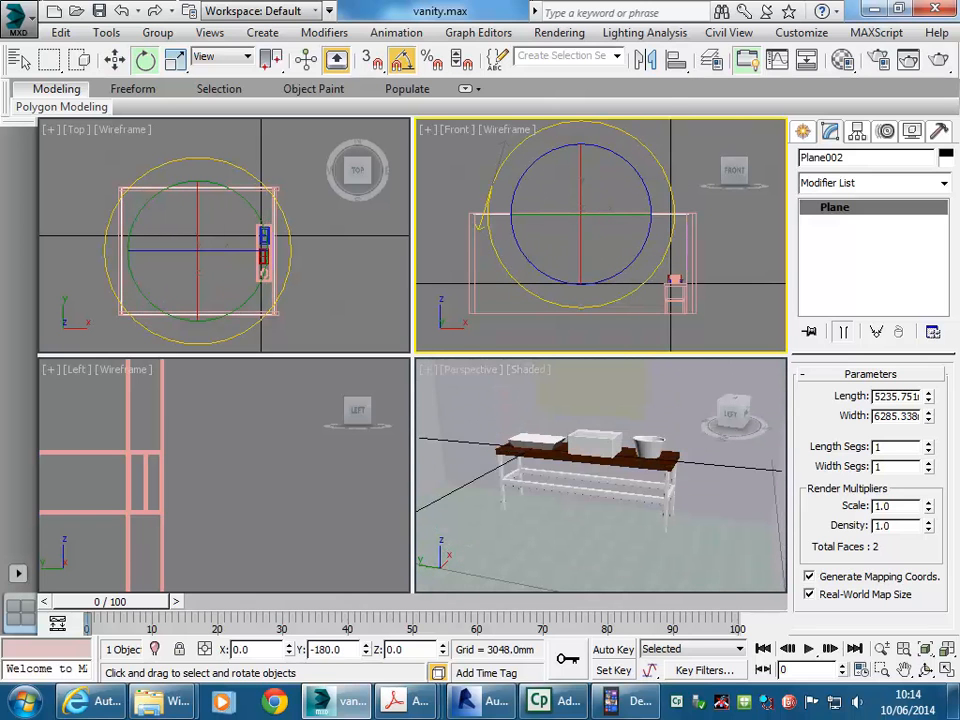
pyautogui.rightClick(505, 258)
pyautogui.click(526, 279)
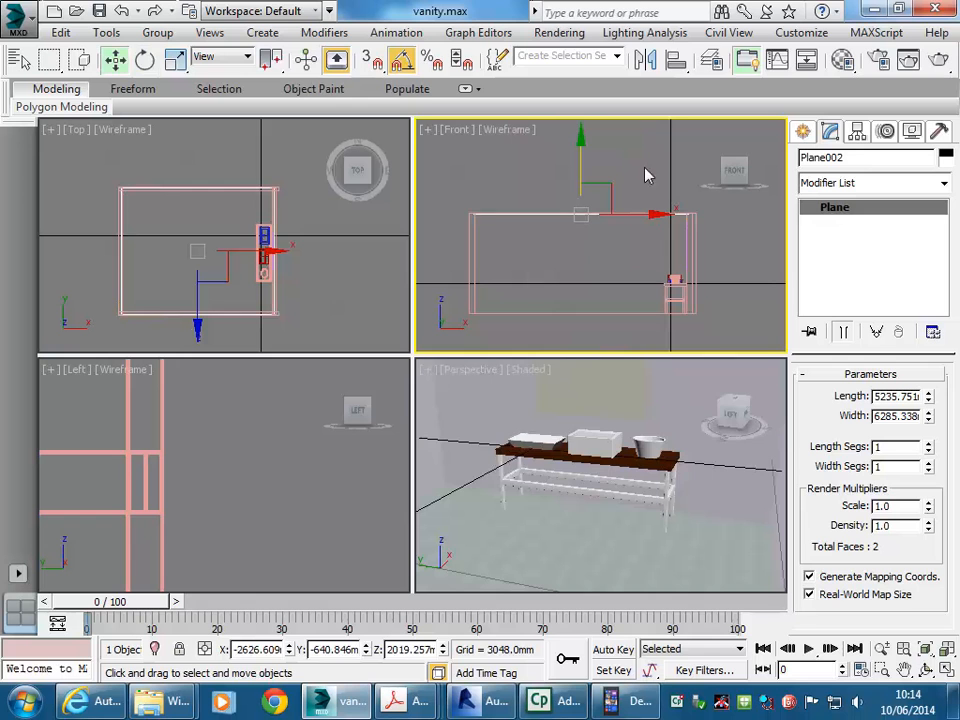
# Step: Try assigning the unused material sample "19 - Default" to the ceiling plane
pyautogui.press('m')
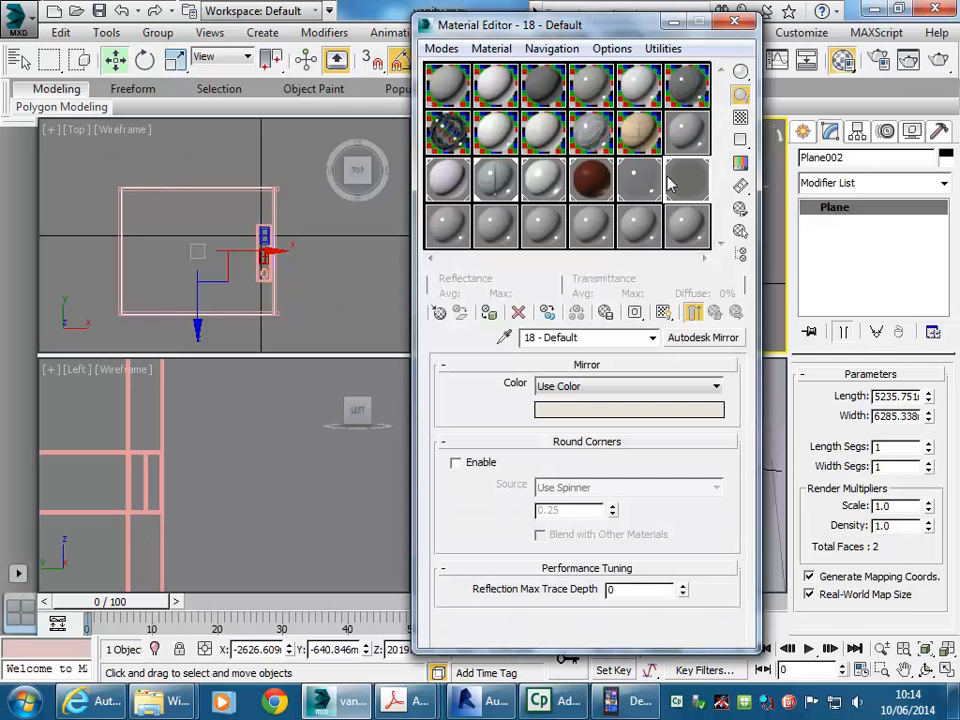
pyautogui.click(455, 222)
pyautogui.moveTo(615, 31); pyautogui.dragTo(297, 36)
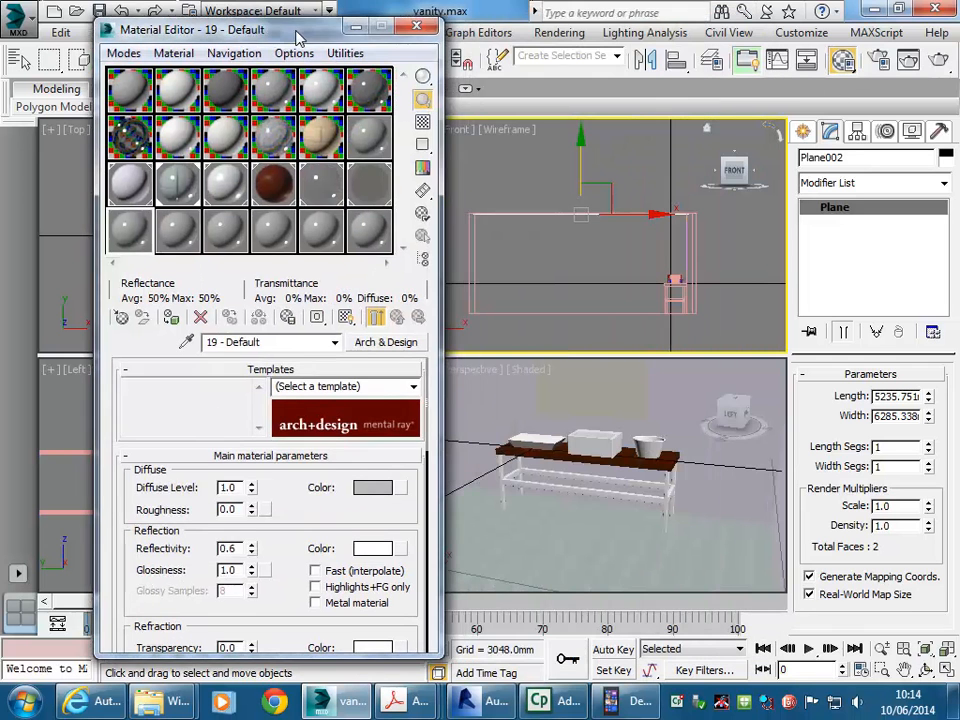
pyautogui.click(170, 319)
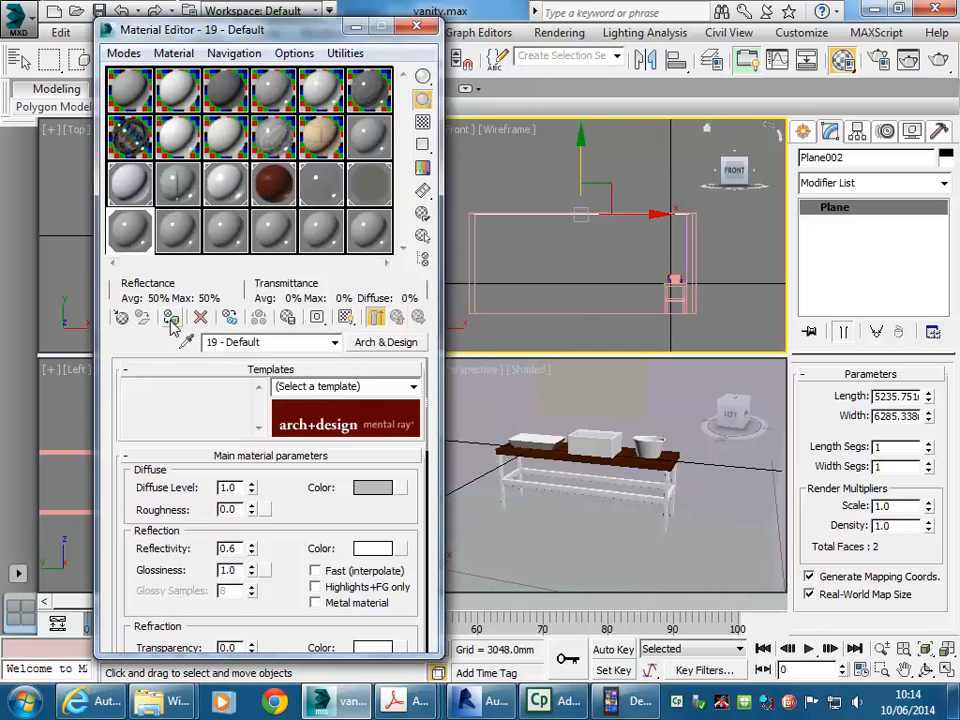
pyautogui.press('m')
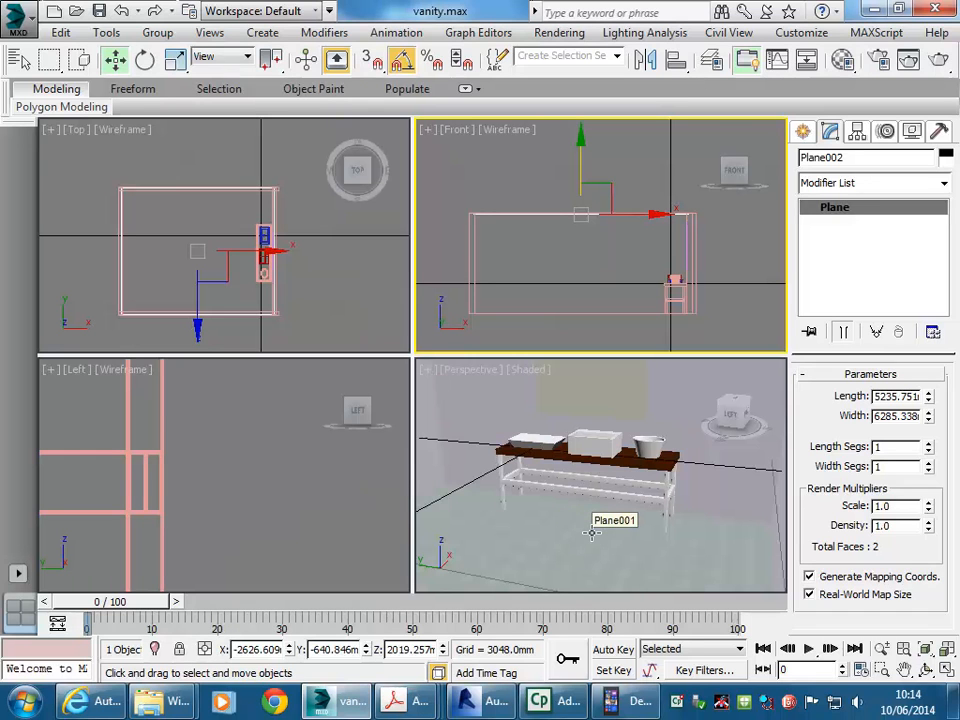
# Step: Make the ceiling plane unique and give it the "19 - Default" material with a light grey diffuse colour of value 0.813
pyautogui.rightClick(845, 209)
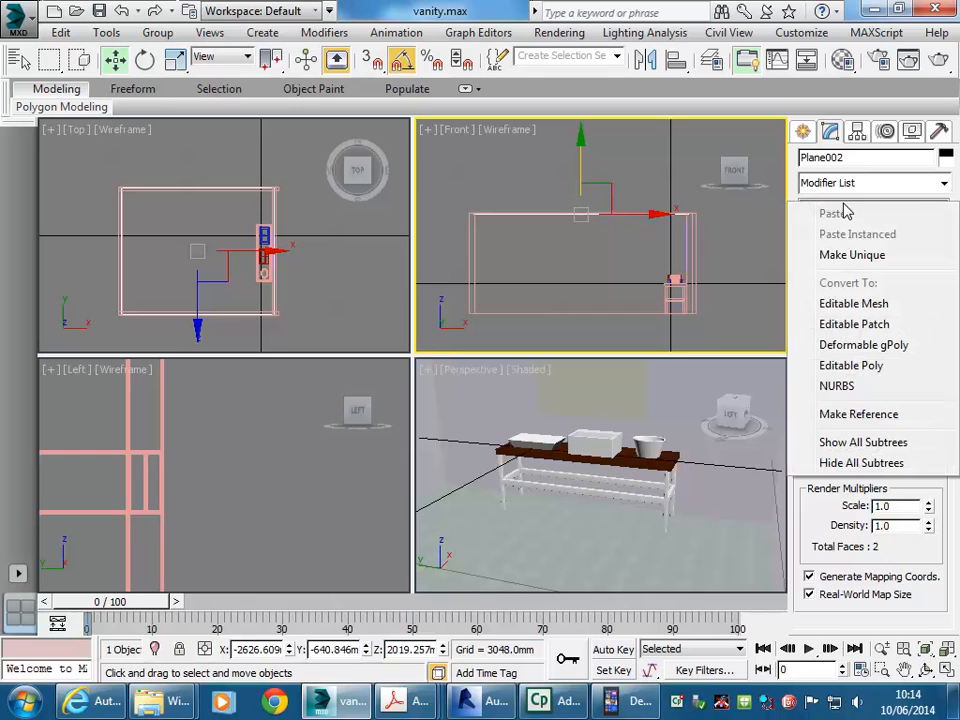
pyautogui.click(846, 256)
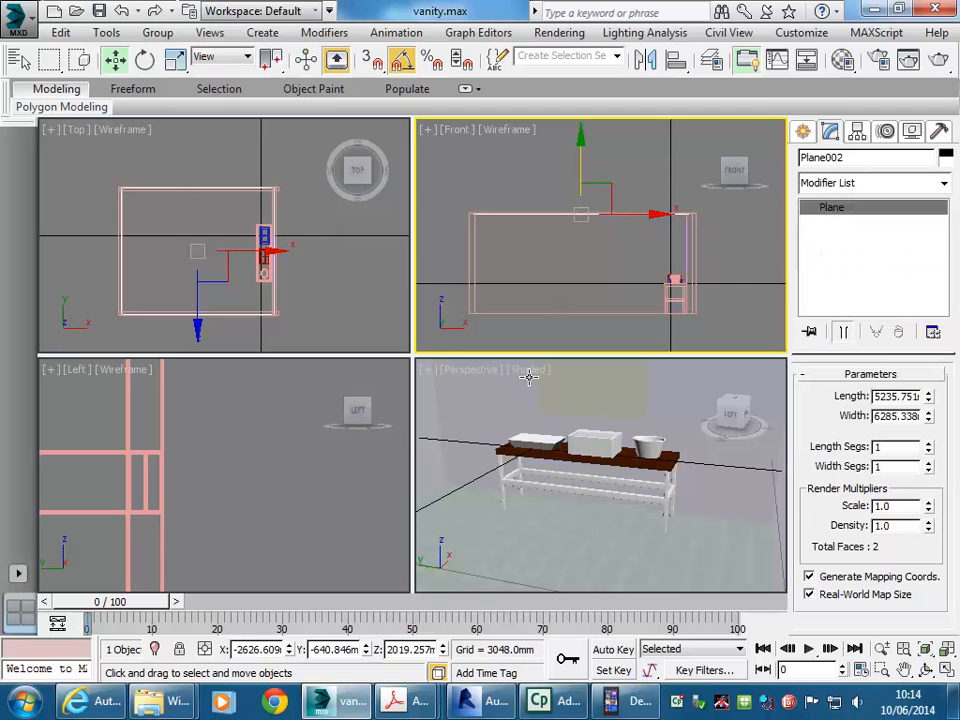
pyautogui.click(843, 60)
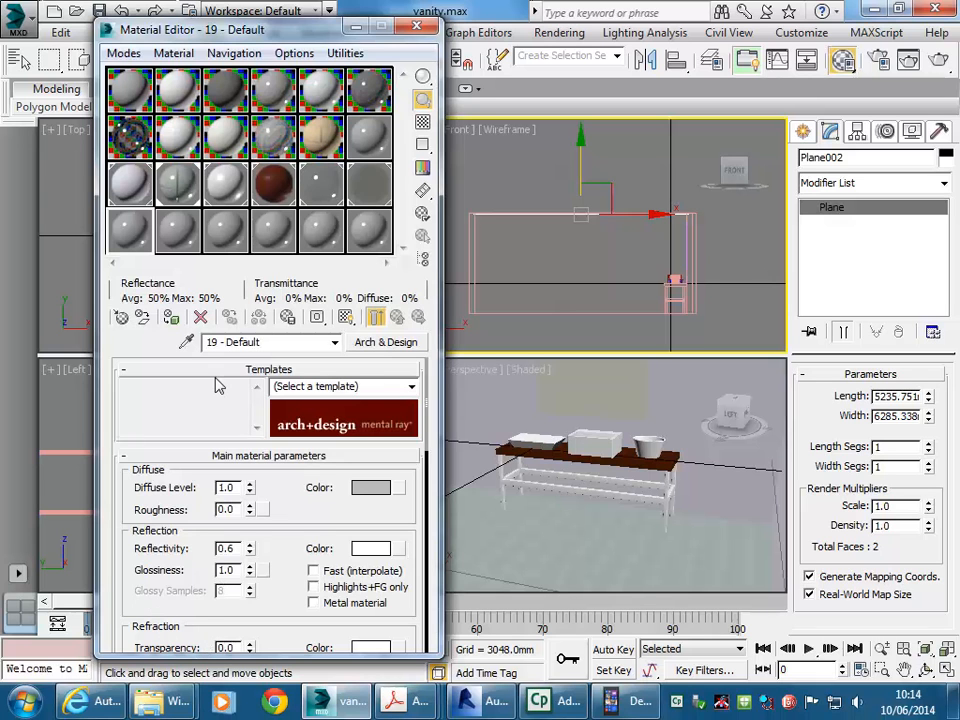
pyautogui.click(371, 487)
pyautogui.click(718, 221)
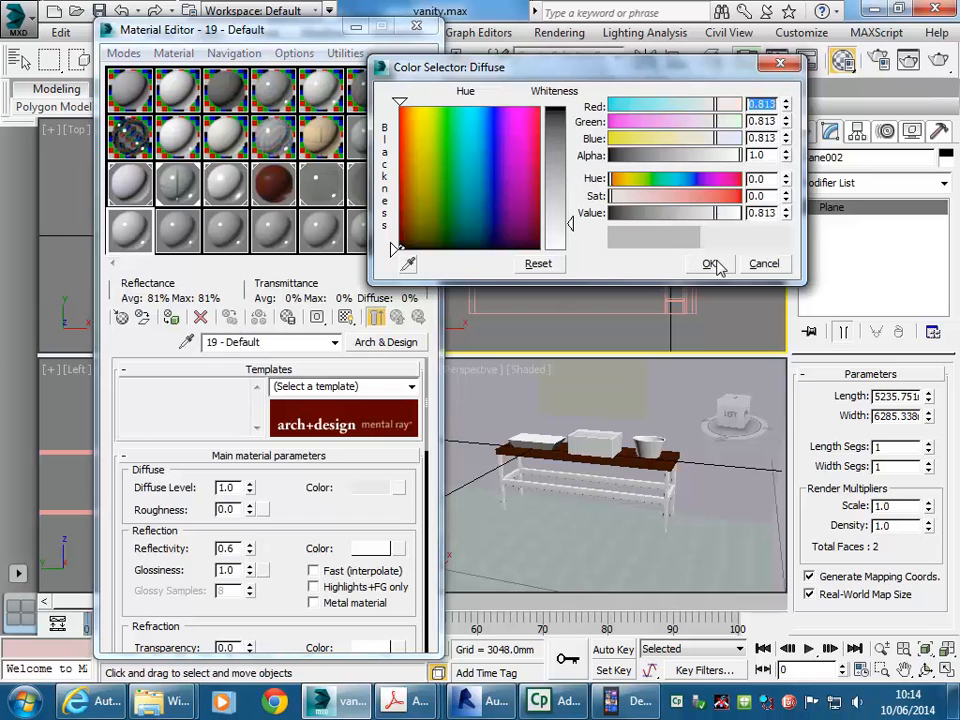
pyautogui.click(709, 263)
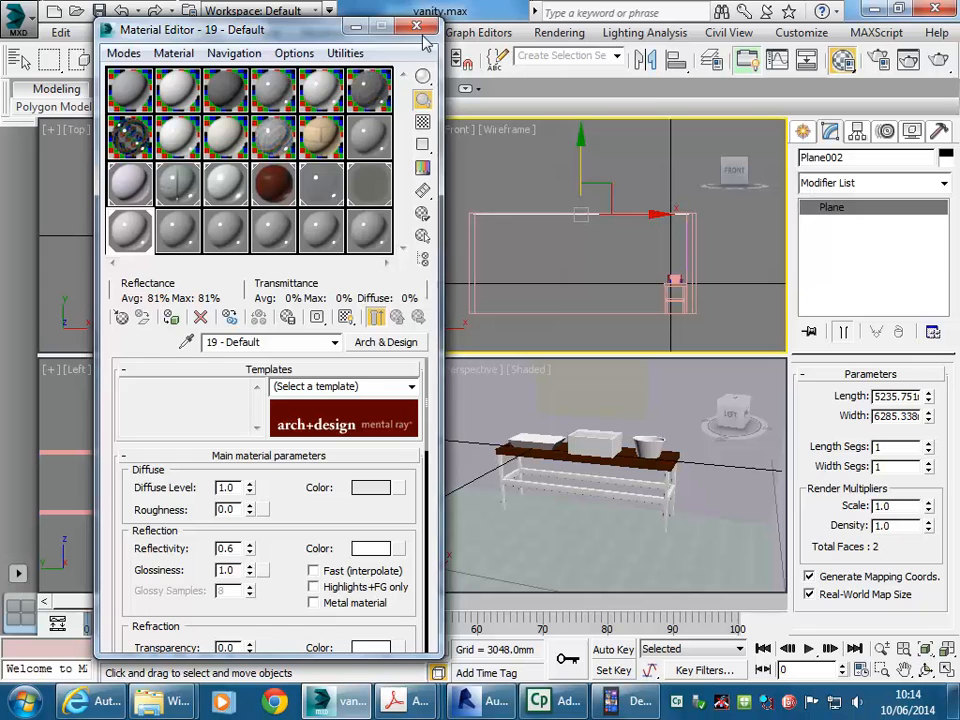
pyautogui.press('m')
# Step: Create a photometric target light beside the vanity in the top view, accepting the mr Photographic Exposure Control
pyautogui.click(313, 270)
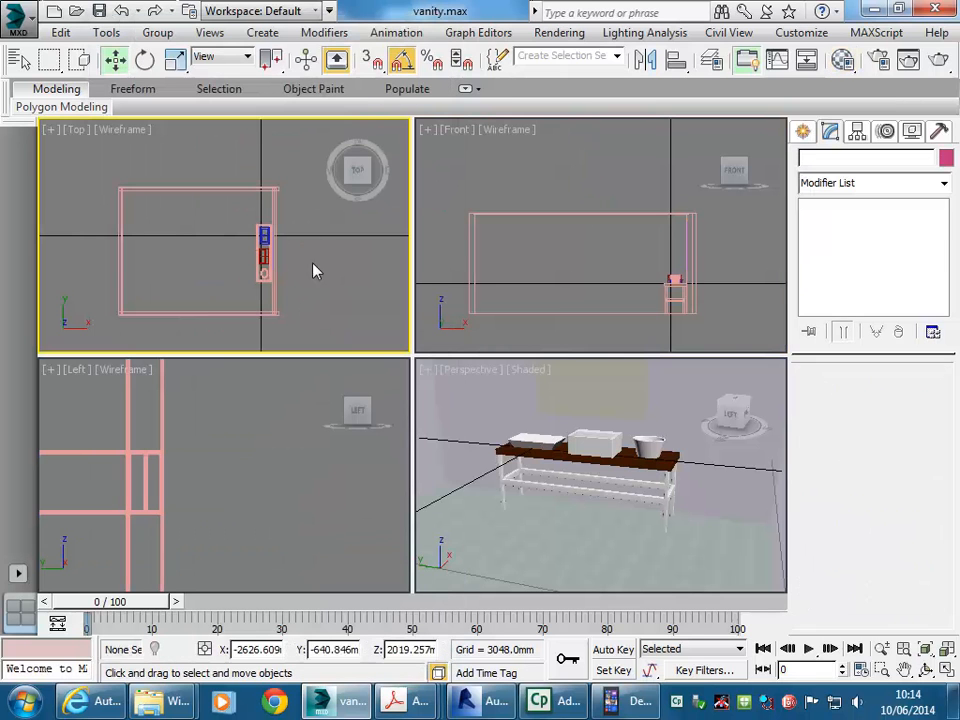
pyautogui.click(803, 131)
pyautogui.click(855, 161)
pyautogui.click(828, 252)
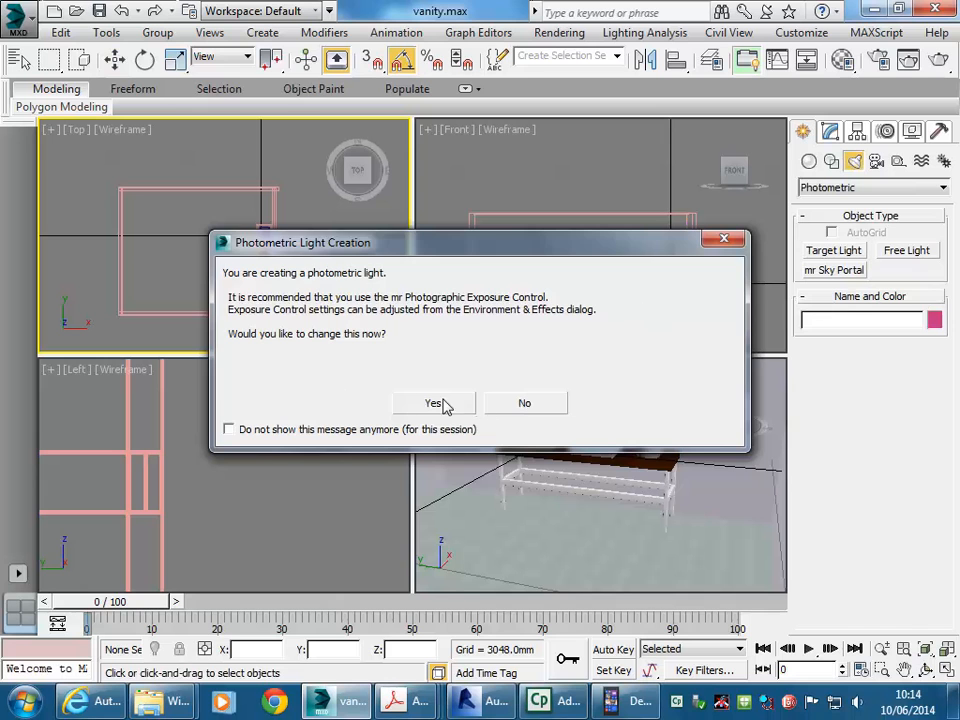
pyautogui.click(436, 403)
pyautogui.moveTo(241, 259); pyautogui.dragTo(264, 259)
# Step: Raise the target light to about Z 1813 mm below the ceiling and position it above the vanity, aimed straight down at the floor
pyautogui.rightClick(590, 260)
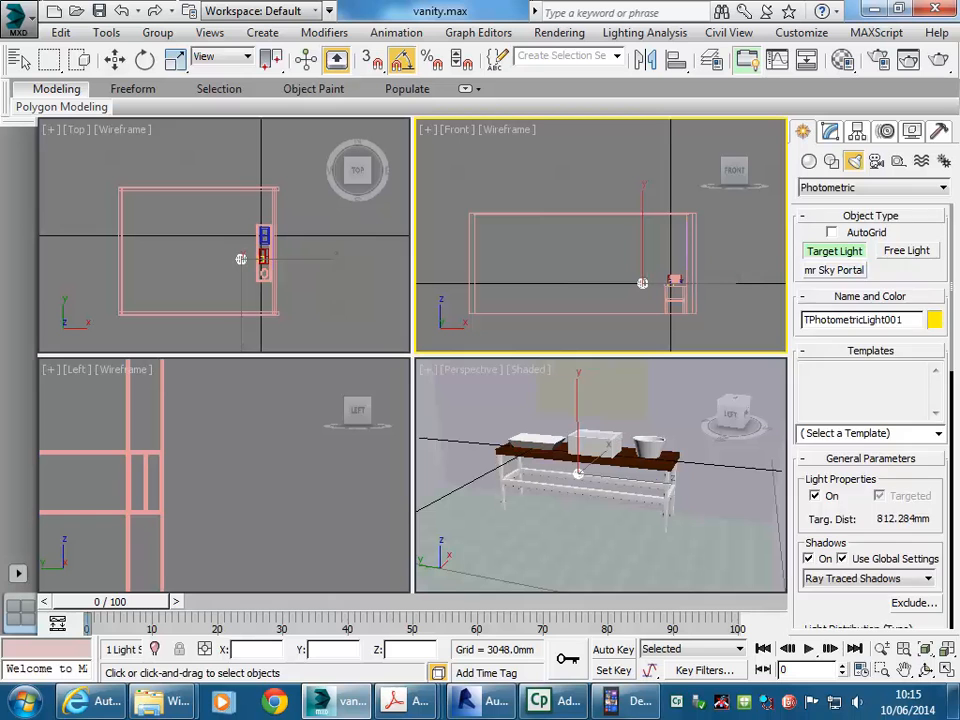
pyautogui.press('w')
pyautogui.moveTo(644, 237); pyautogui.dragTo(643, 192)
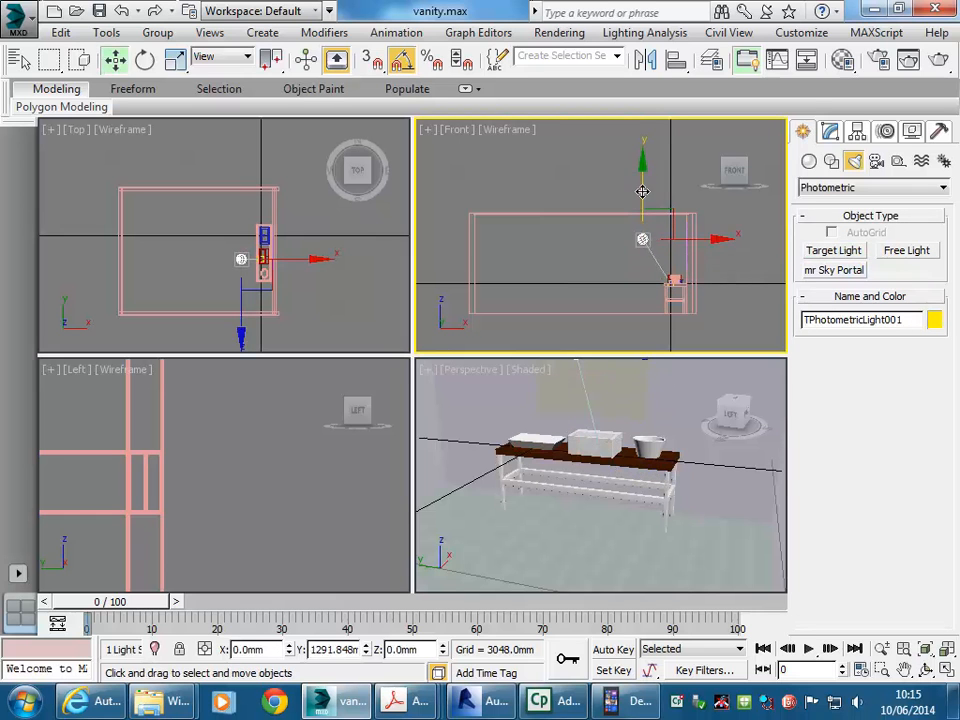
pyautogui.rightClick(649, 275)
pyautogui.click(664, 291)
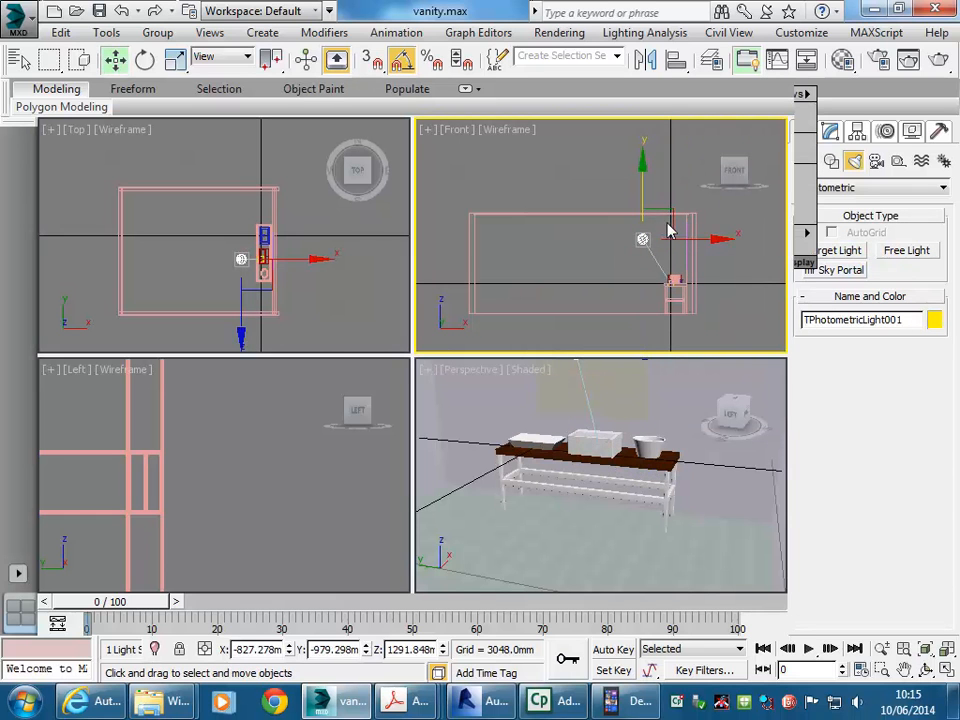
pyautogui.rightClick(672, 278)
pyautogui.click(625, 229)
pyautogui.moveTo(669, 224); pyautogui.dragTo(716, 225)
pyautogui.rightClick(469, 416)
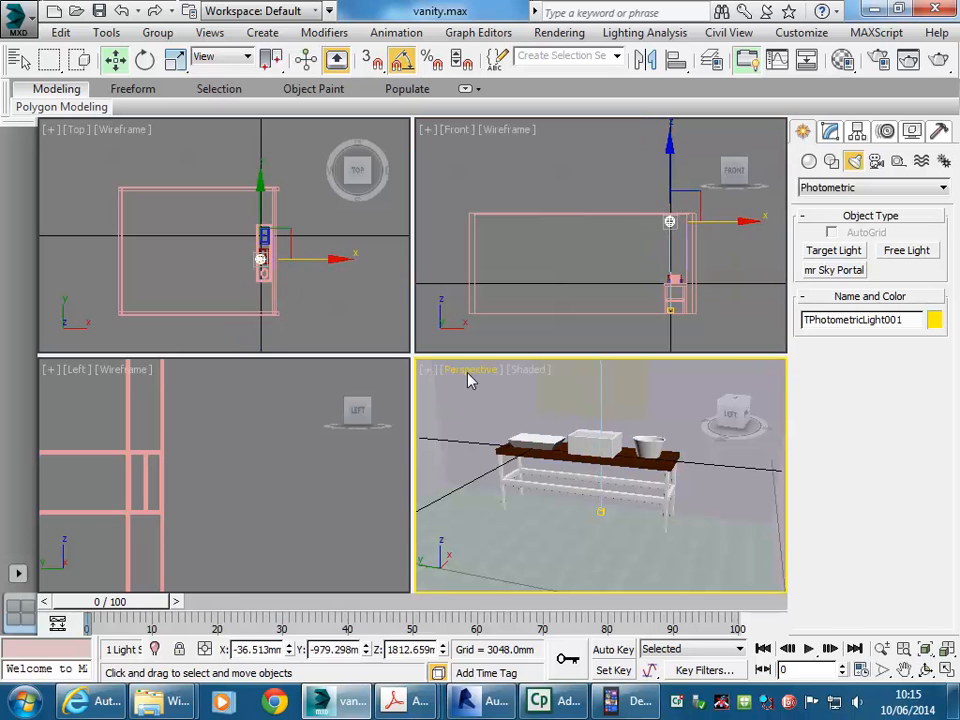
# Step: Display the perspective view full size with Realistic shading and illuminate it with the scene lights
pyautogui.click(467, 373)
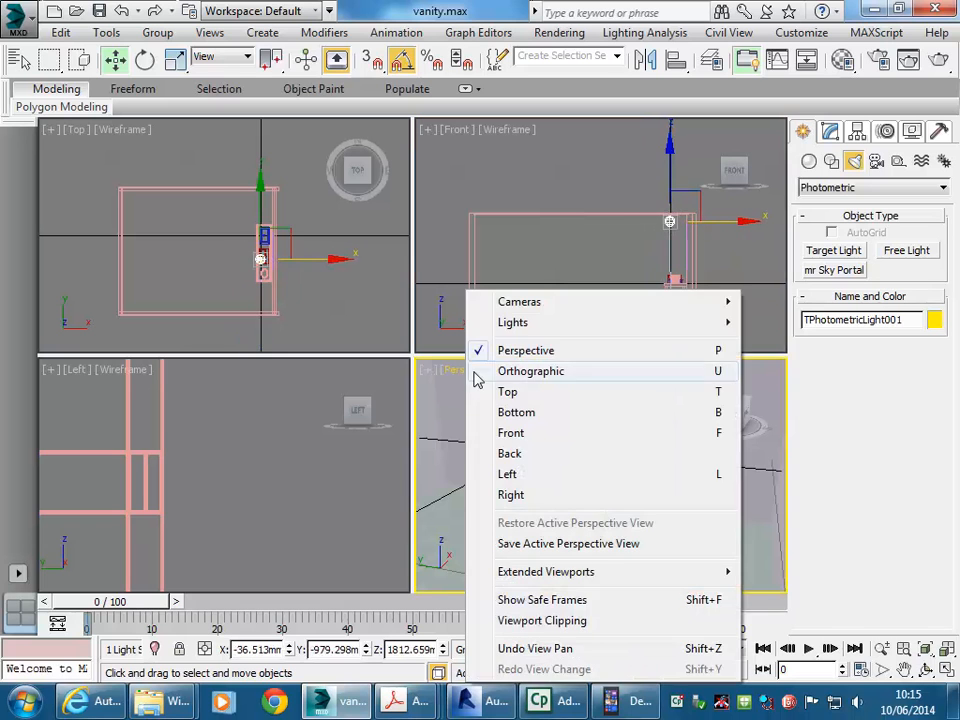
pyautogui.rightClick(433, 412)
pyautogui.click(579, 456)
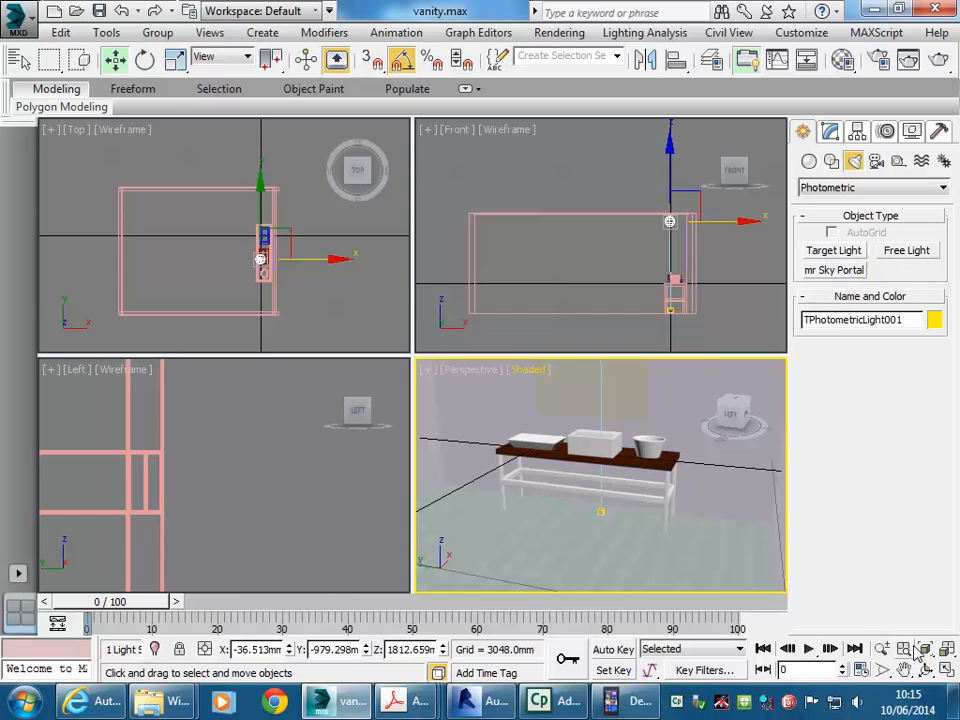
pyautogui.hotkey('alt', 'w')
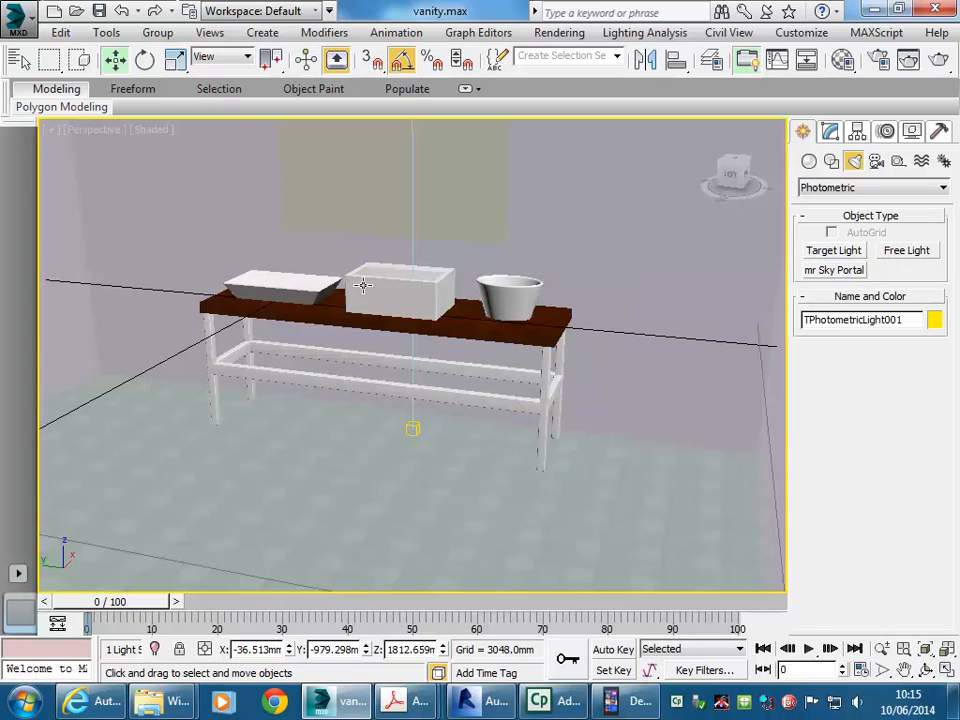
pyautogui.click(146, 131)
pyautogui.click(172, 152)
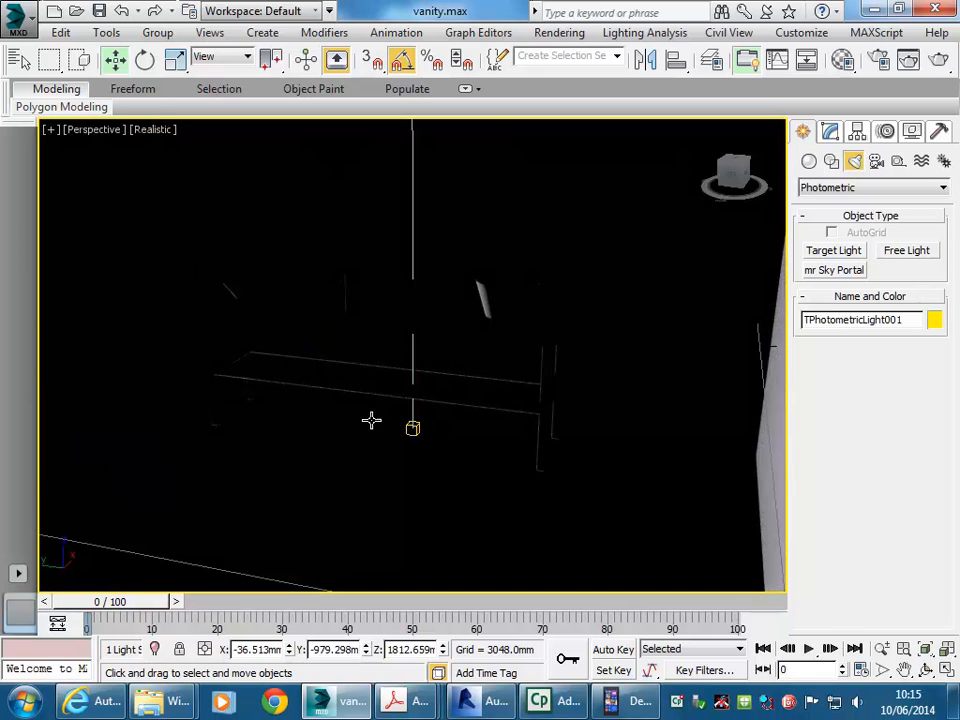
pyautogui.click(155, 131)
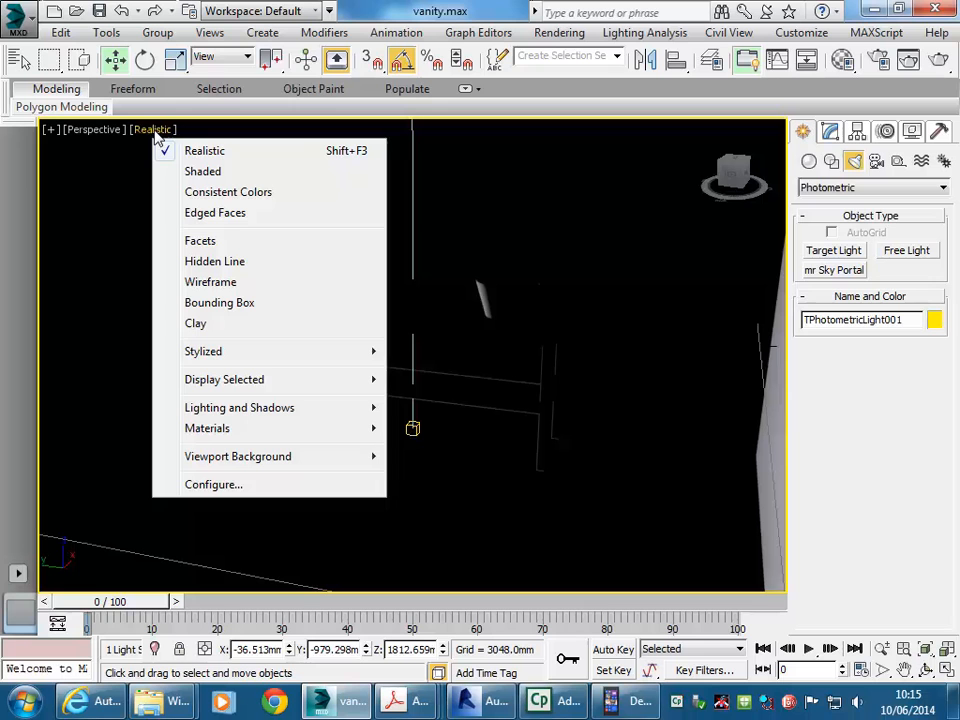
pyautogui.moveTo(242, 410)
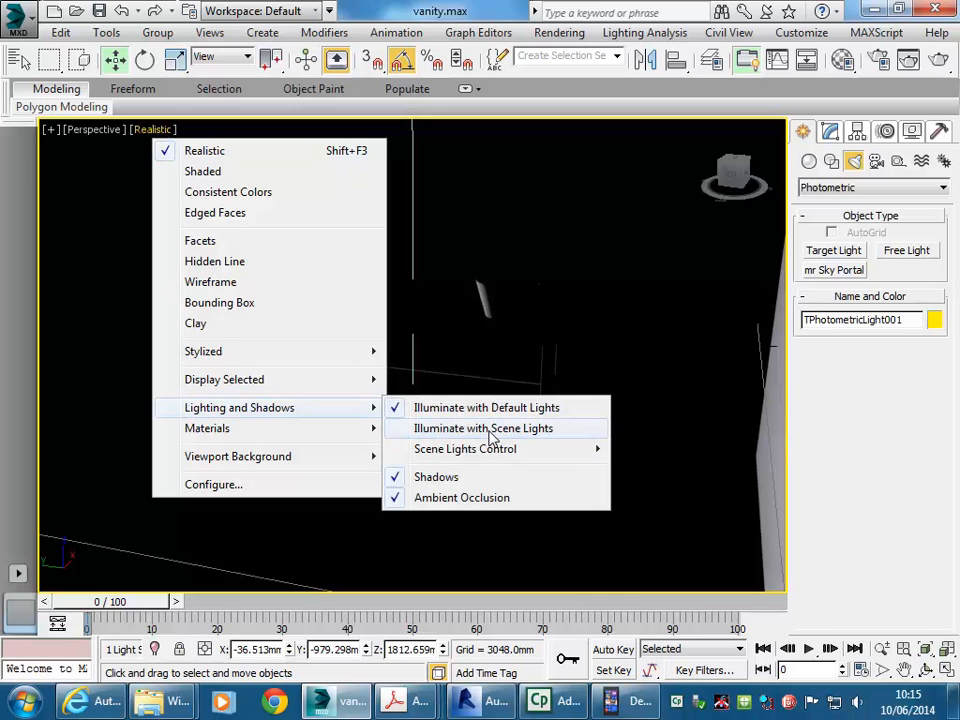
pyautogui.click(491, 437)
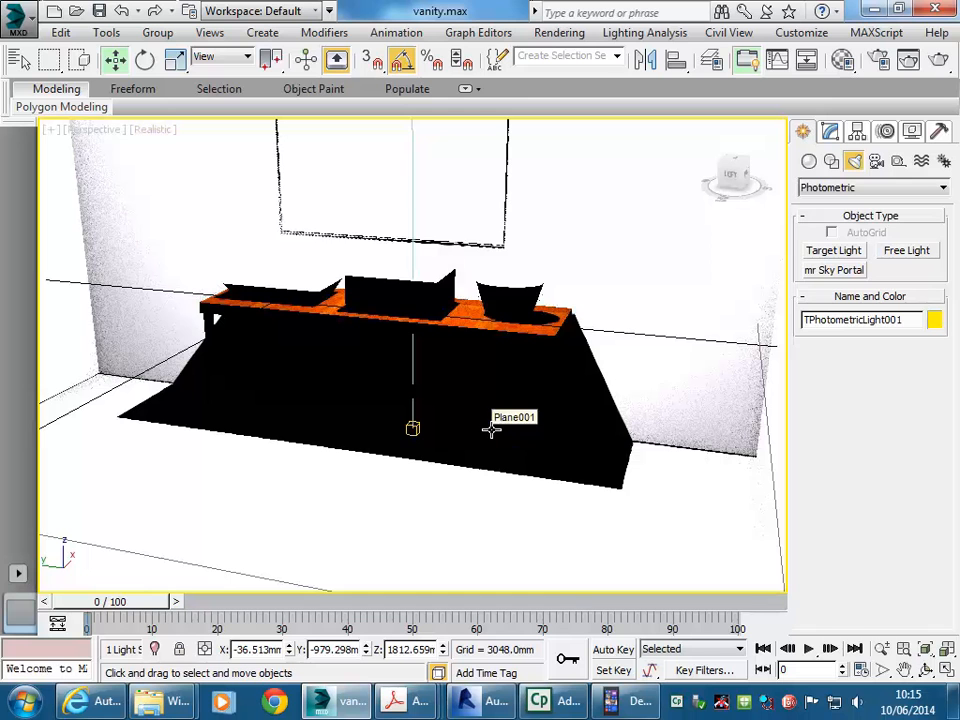
# Step: Apply the "Physically Based Lighting, Indoor Nighttime" preset to the mr Photographic Exposure Control
pyautogui.click(557, 34)
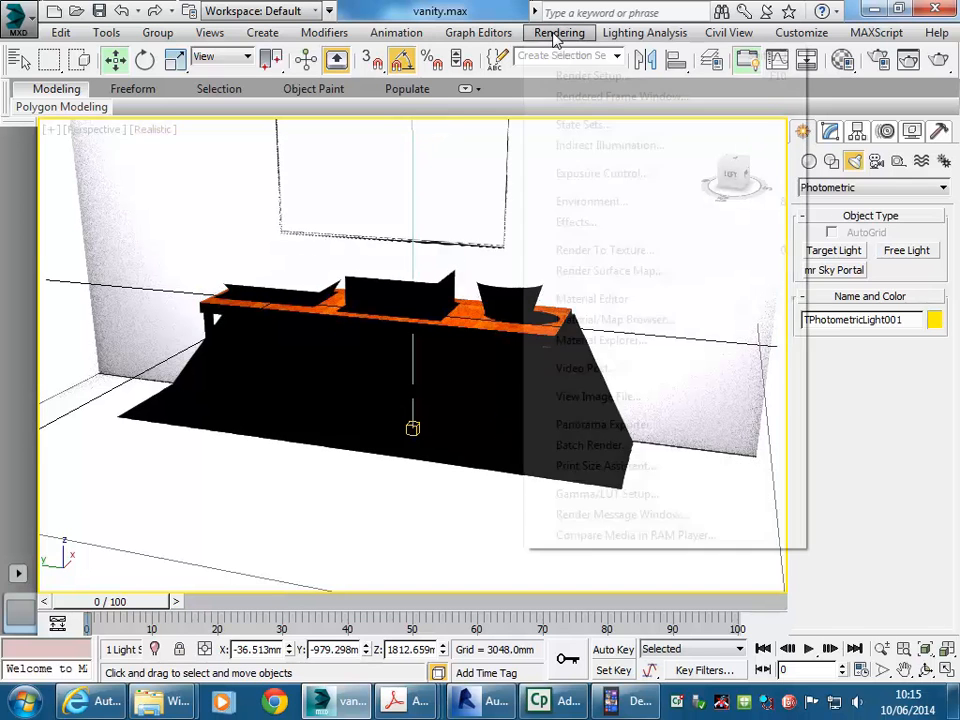
pyautogui.click(585, 173)
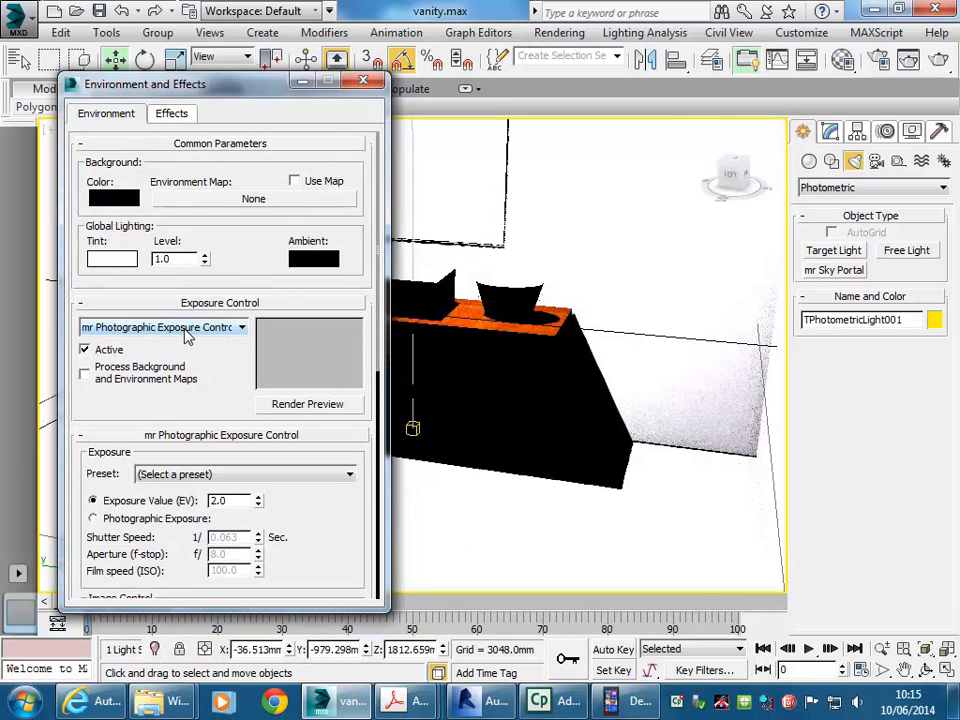
pyautogui.click(315, 476)
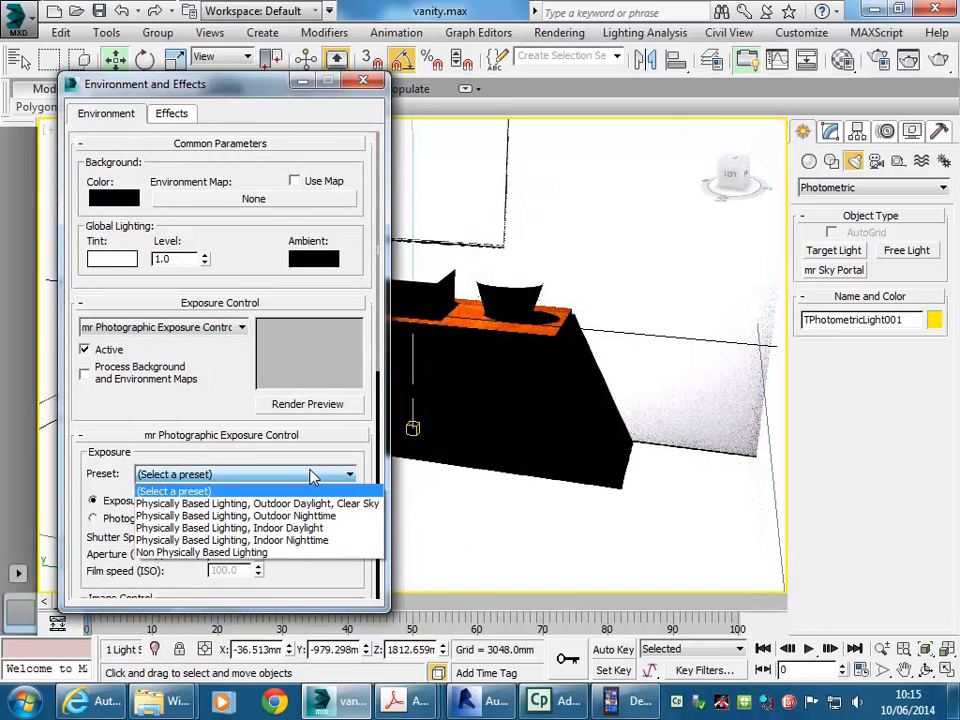
pyautogui.click(276, 416)
pyautogui.click(241, 327)
pyautogui.click(150, 392)
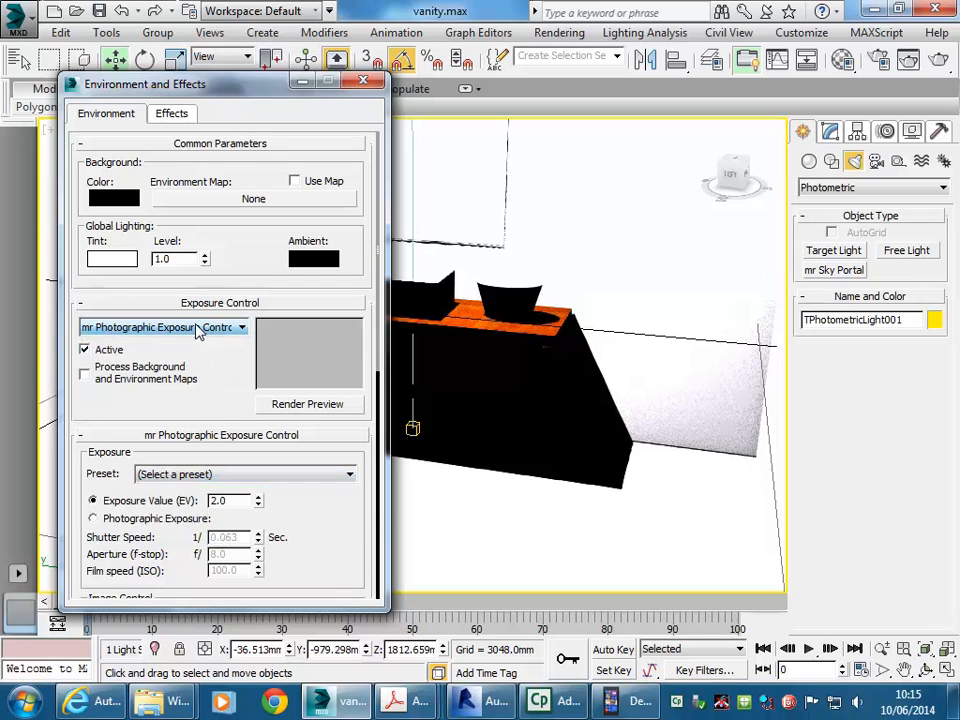
pyautogui.click(240, 476)
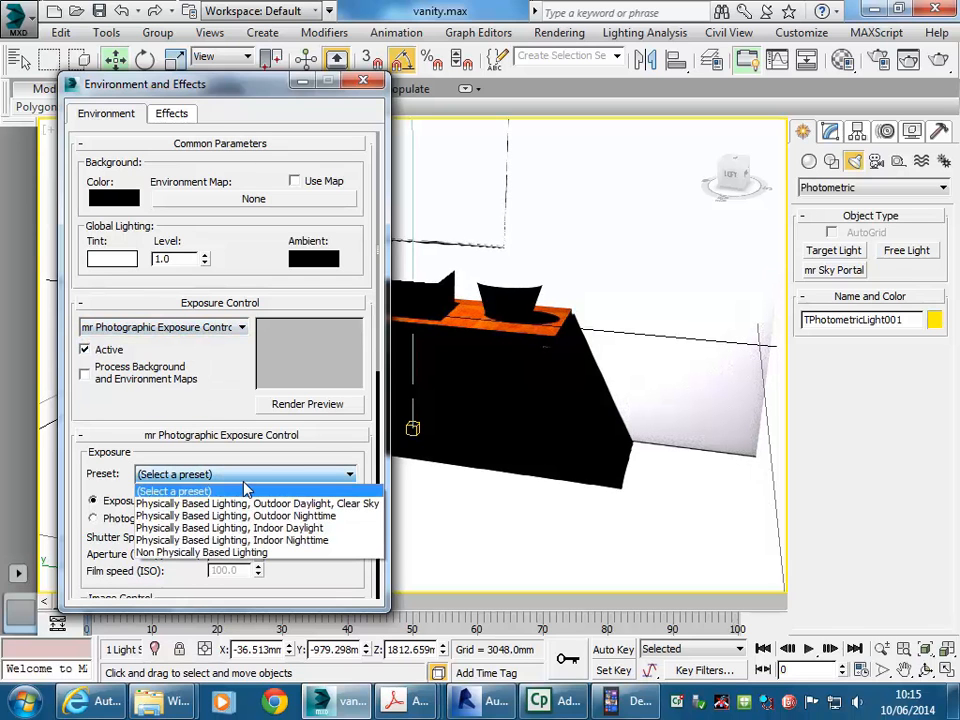
pyautogui.click(275, 541)
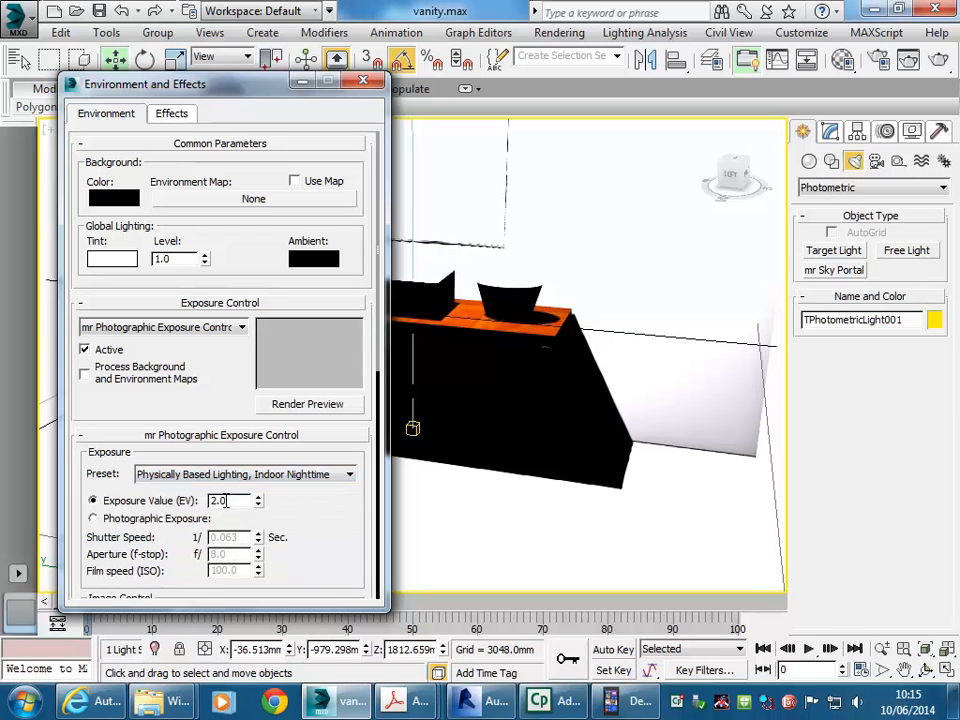
# Step: Set the exposure value (EV) to 6.0 and close the environment settings
pyautogui.click(258, 498)
pyautogui.click(258, 498)
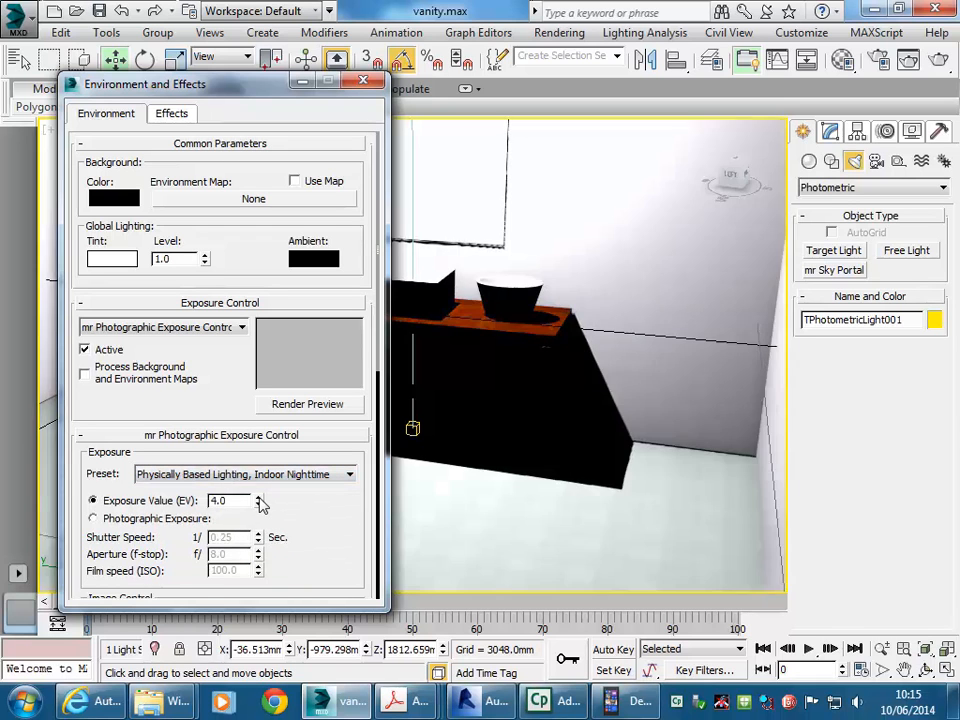
pyautogui.click(258, 498)
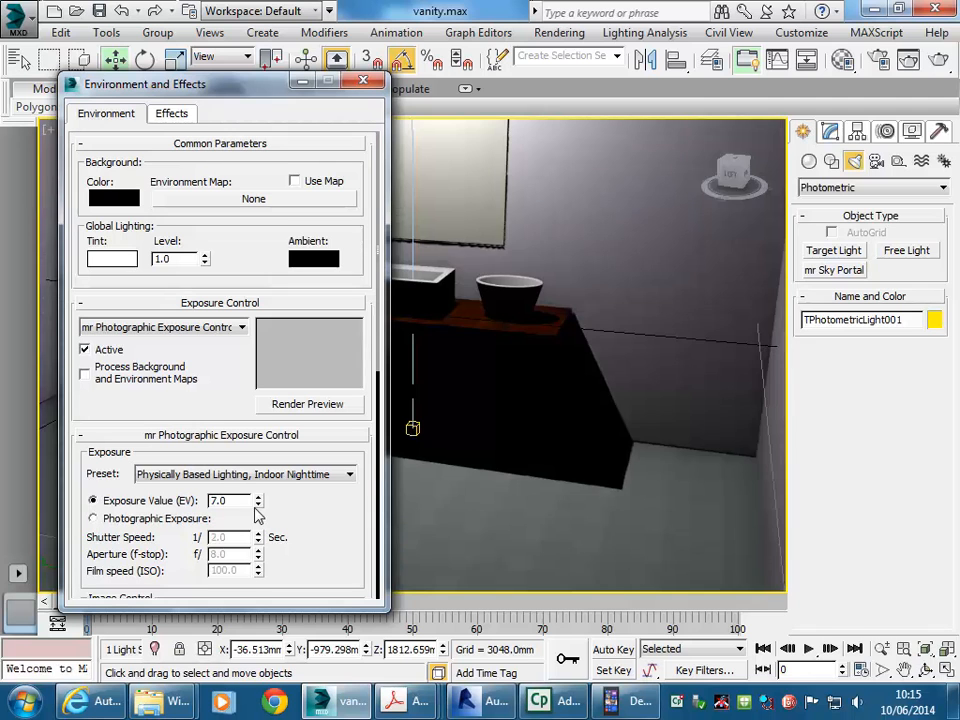
pyautogui.click(258, 505)
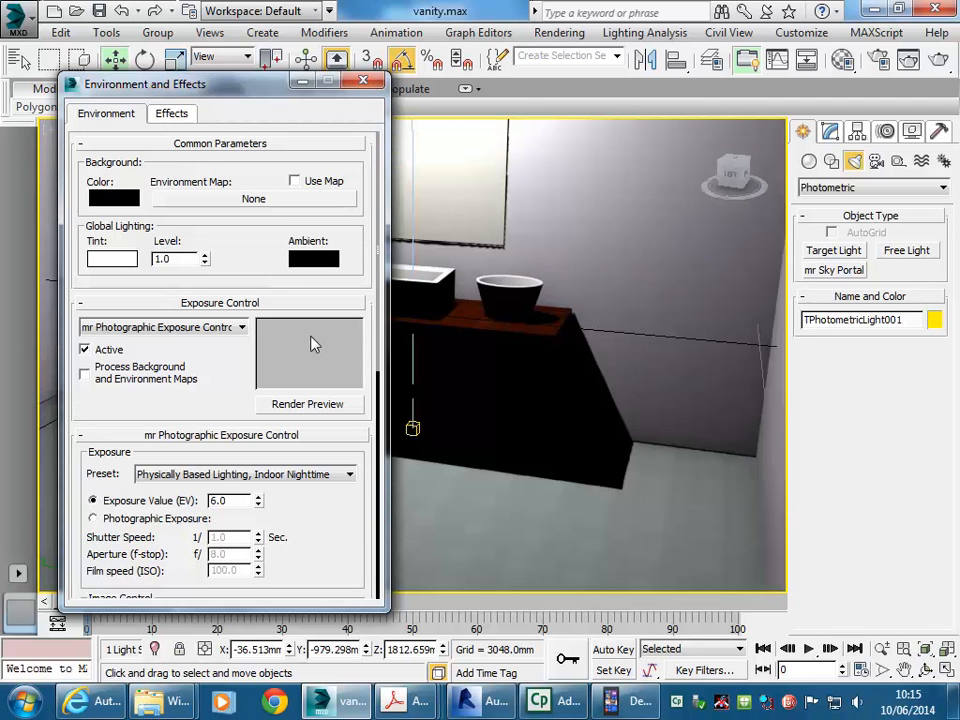
pyautogui.click(363, 80)
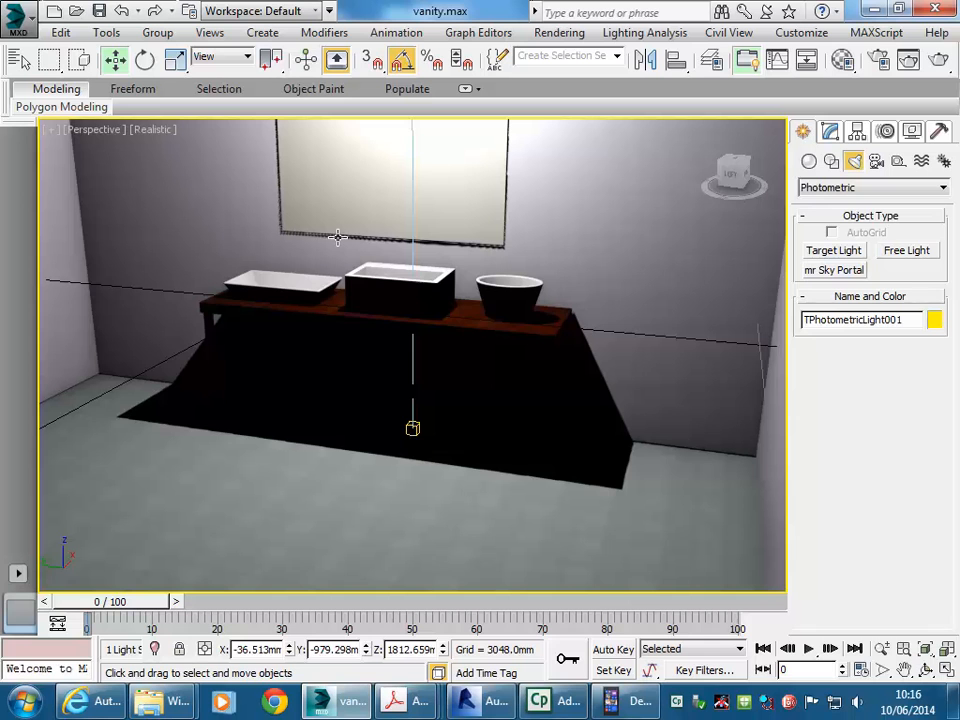
# Step: Apply the "Recessed 75W Lamp (web)" template to the photometric light above the vanity
pyautogui.click(831, 133)
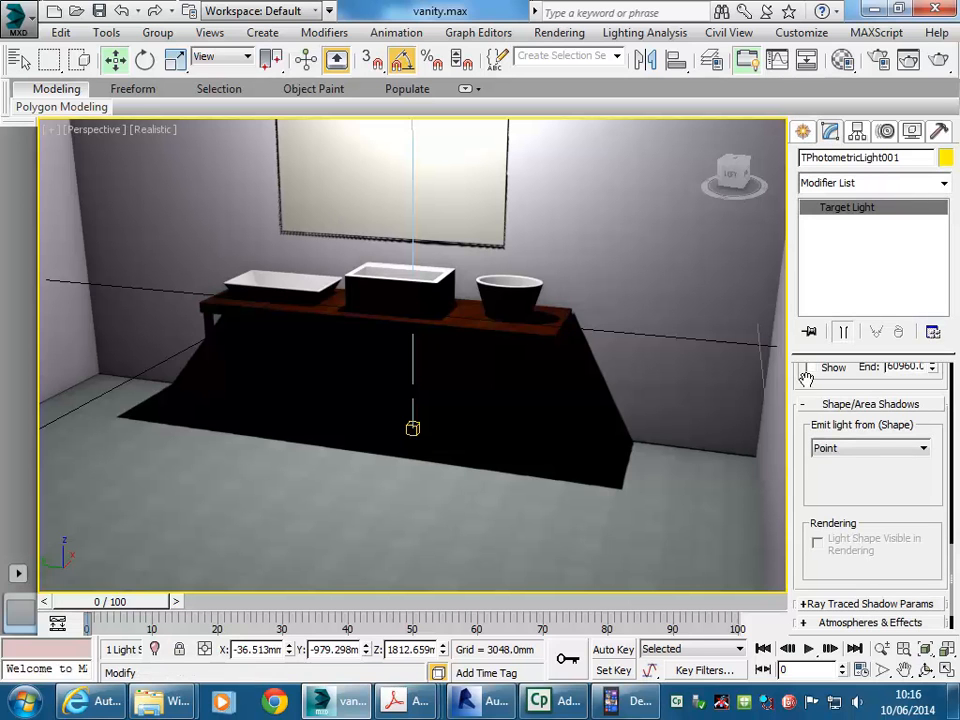
pyautogui.scroll(5, 808, 390)
pyautogui.scroll(3, 804, 377)
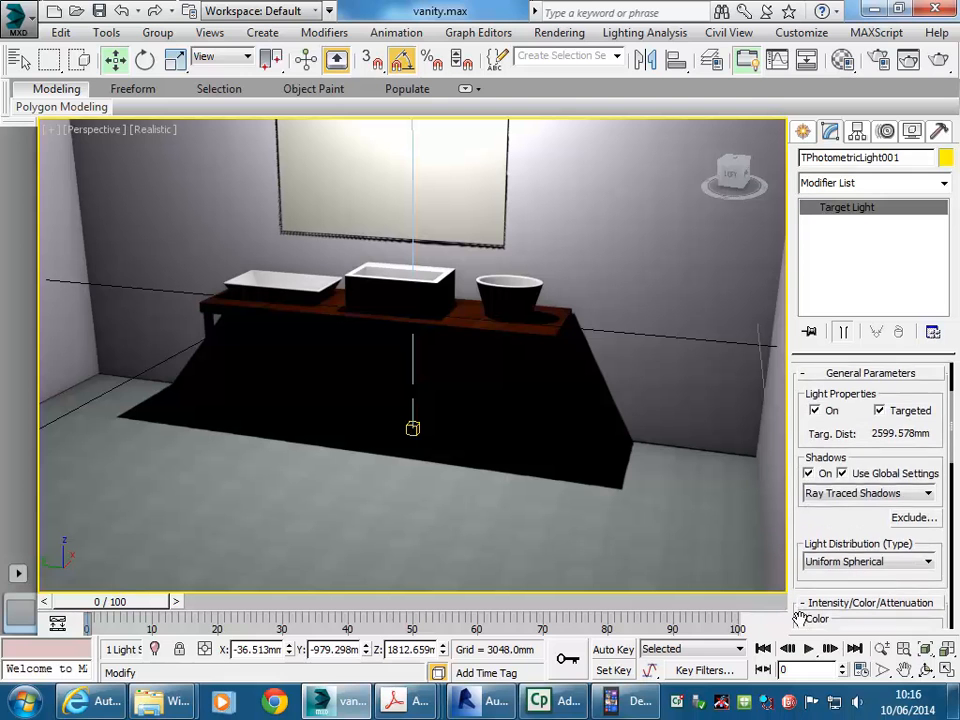
pyautogui.scroll(3, 808, 411)
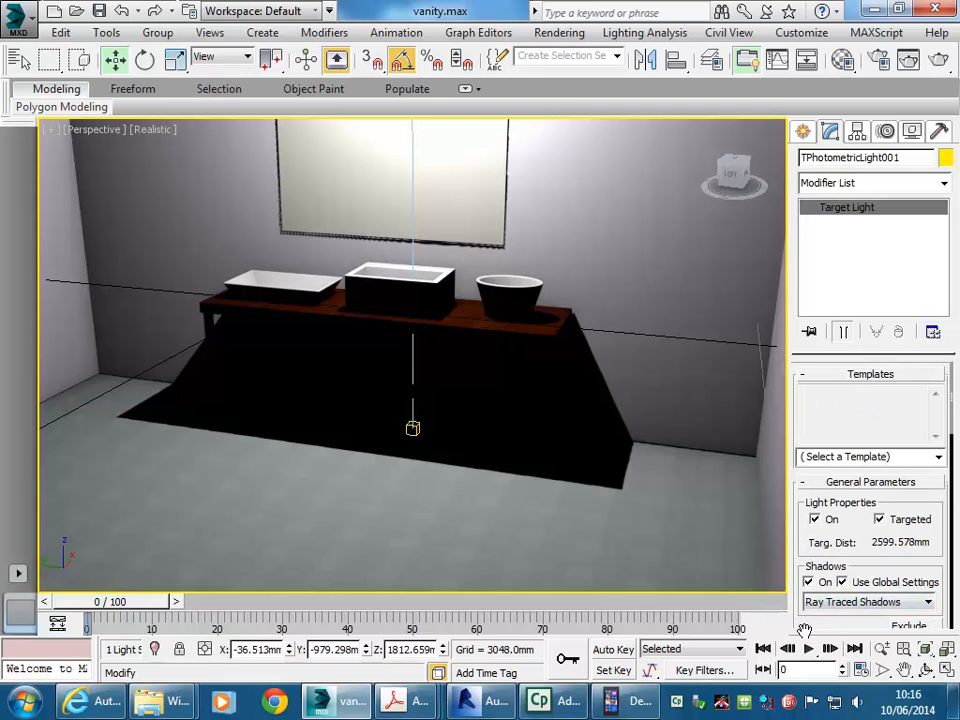
pyautogui.click(936, 455)
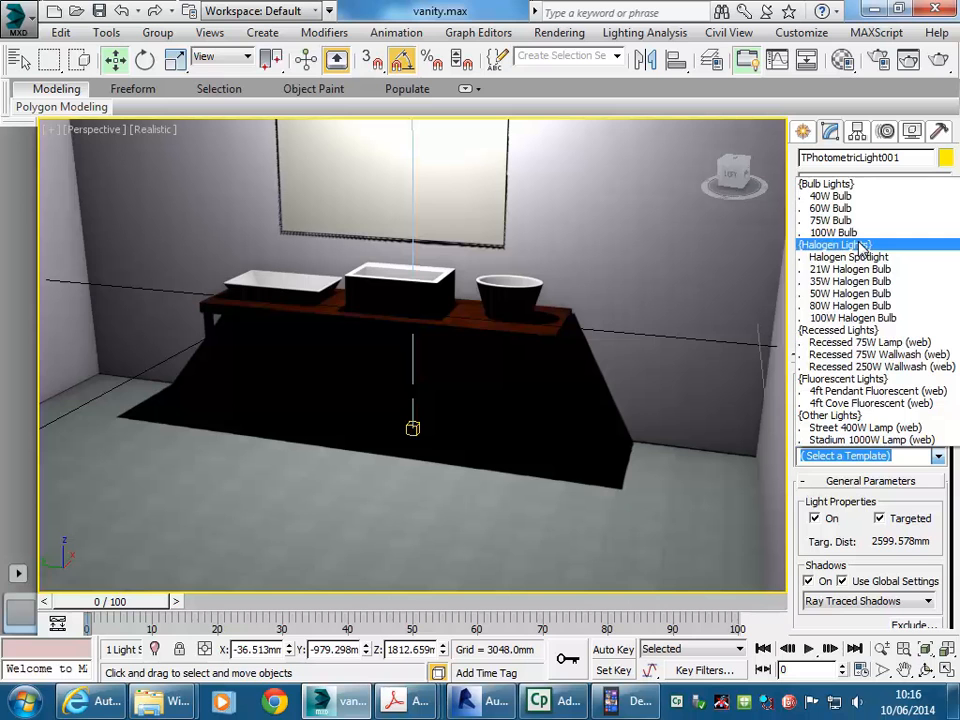
pyautogui.click(855, 342)
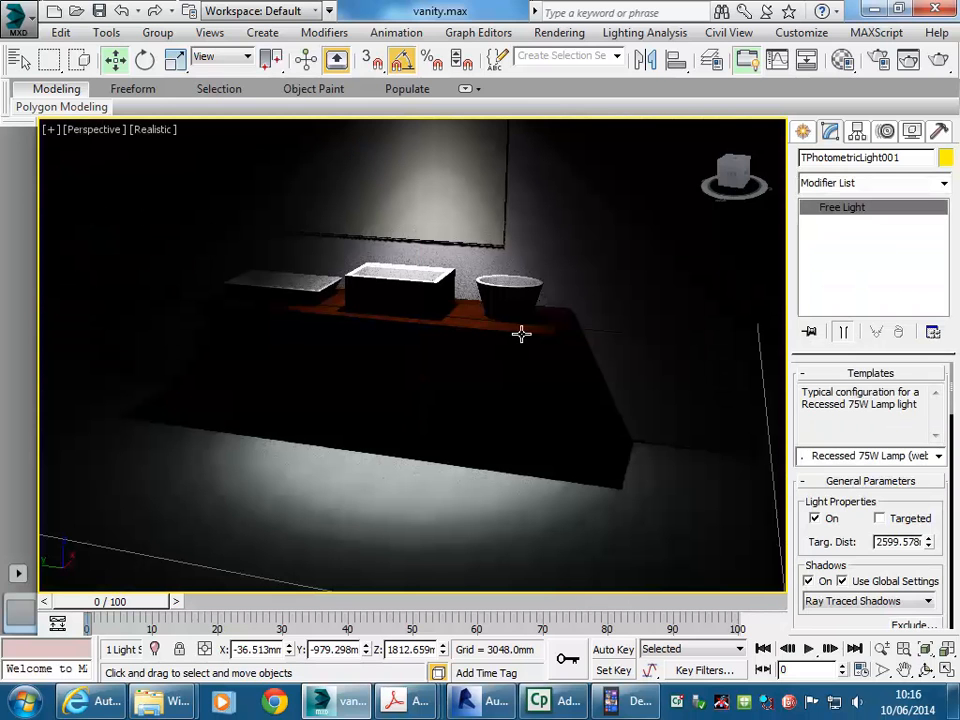
# Step: Clone the recessed light as two instances along the vanity in the top view, placing one light above each basin
pyautogui.click(948, 672)
pyautogui.rightClick(336, 281)
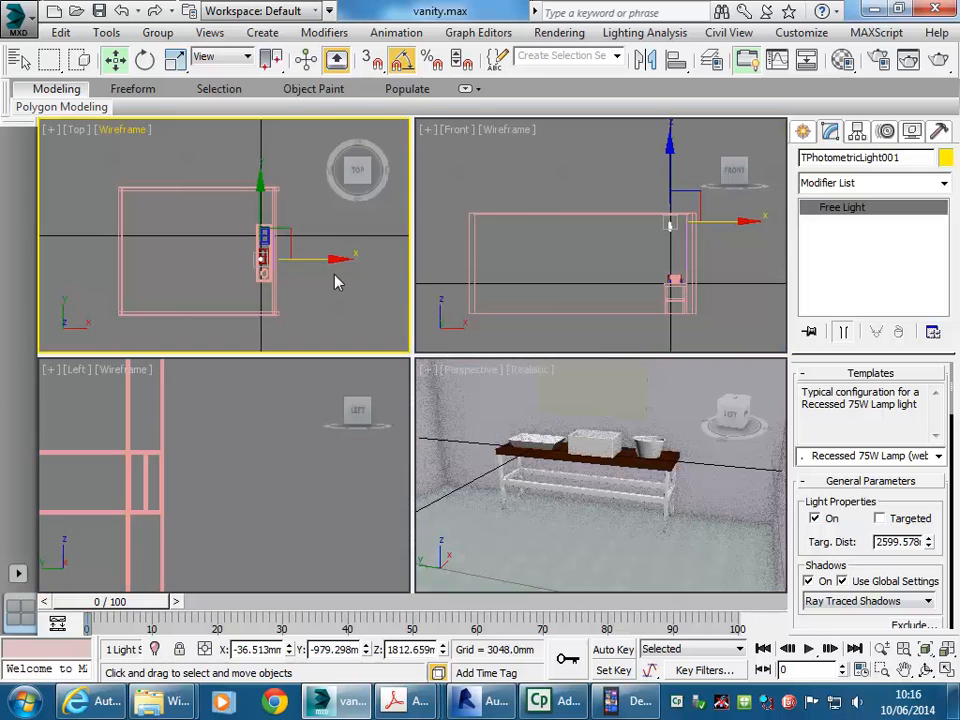
pyautogui.rightClick(253, 228)
pyautogui.click(224, 256)
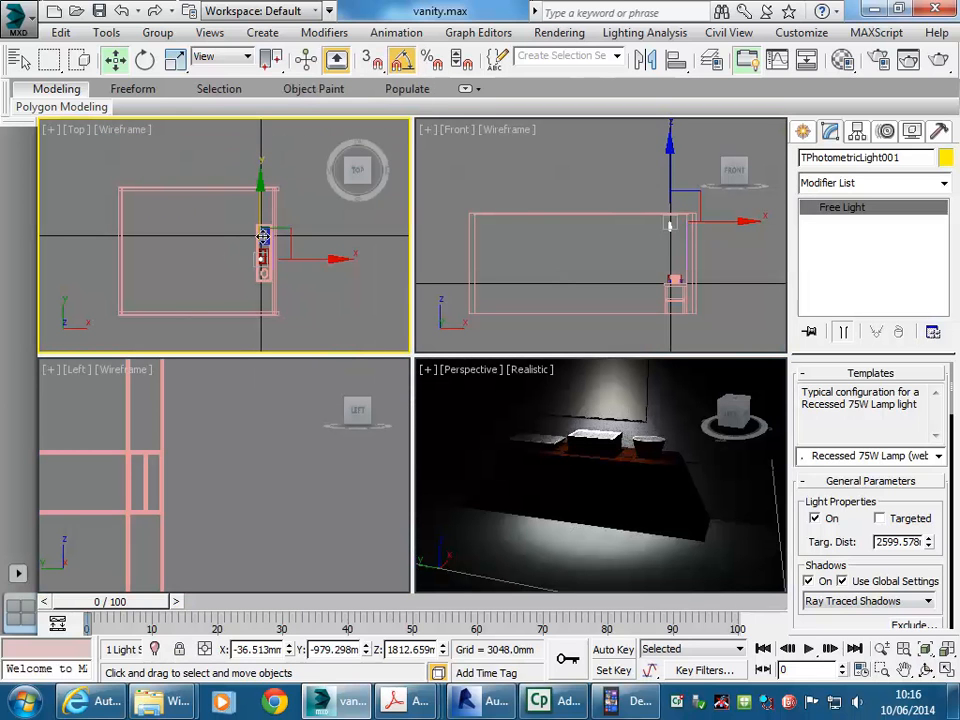
pyautogui.moveTo(259, 212)
pyautogui.mouseDown()
pyautogui.moveTo(259, 164)
pyautogui.moveTo(256, 218)
pyautogui.moveTo(269, 236)
pyautogui.moveTo(268, 195)
pyautogui.mouseUp()
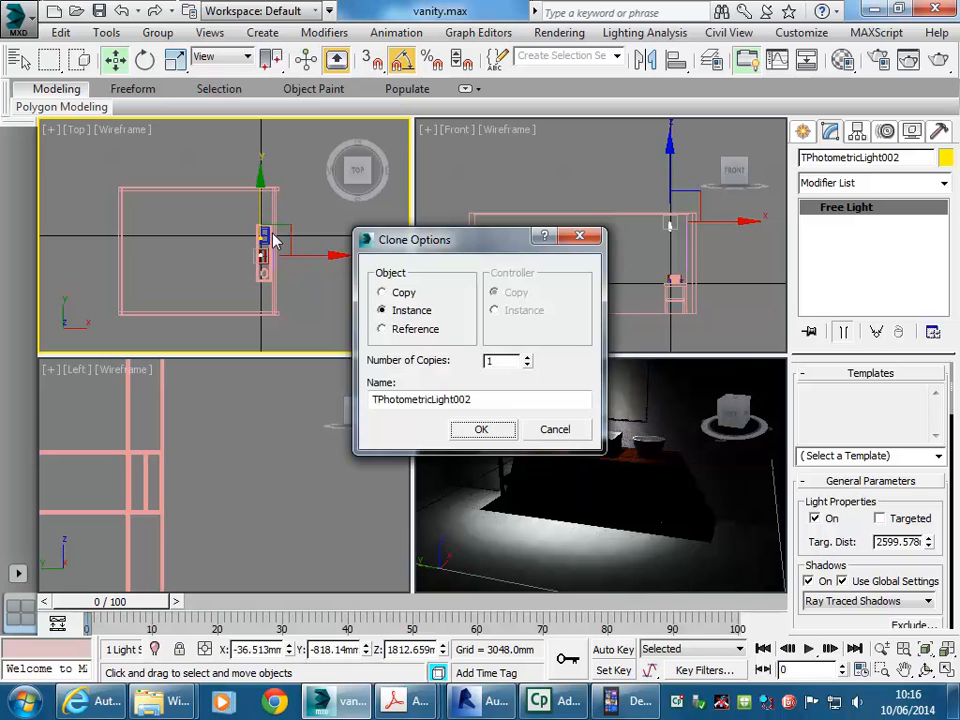
pyautogui.click(481, 430)
pyautogui.keyDown('shift'); pyautogui.moveTo(258, 198); pyautogui.dragTo(259, 218); pyautogui.keyUp('shift')
pyautogui.click(481, 430)
# Step: Create a camera matching the perspective view and render the full-size camera view
pyautogui.middleClick(585, 522)
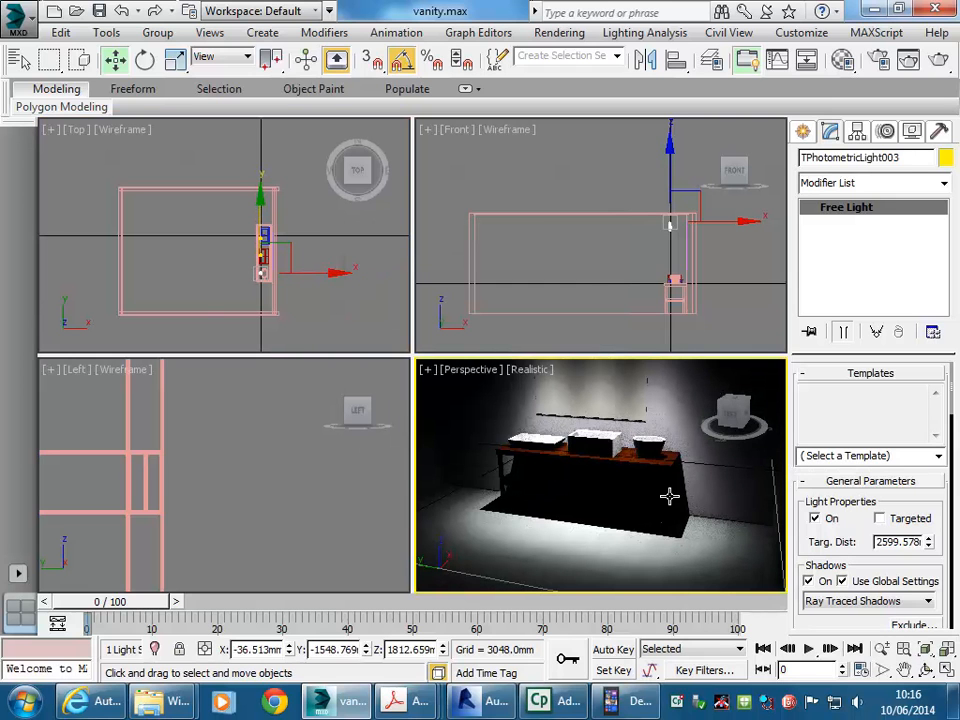
pyautogui.hotkey('ctrl', 'c')
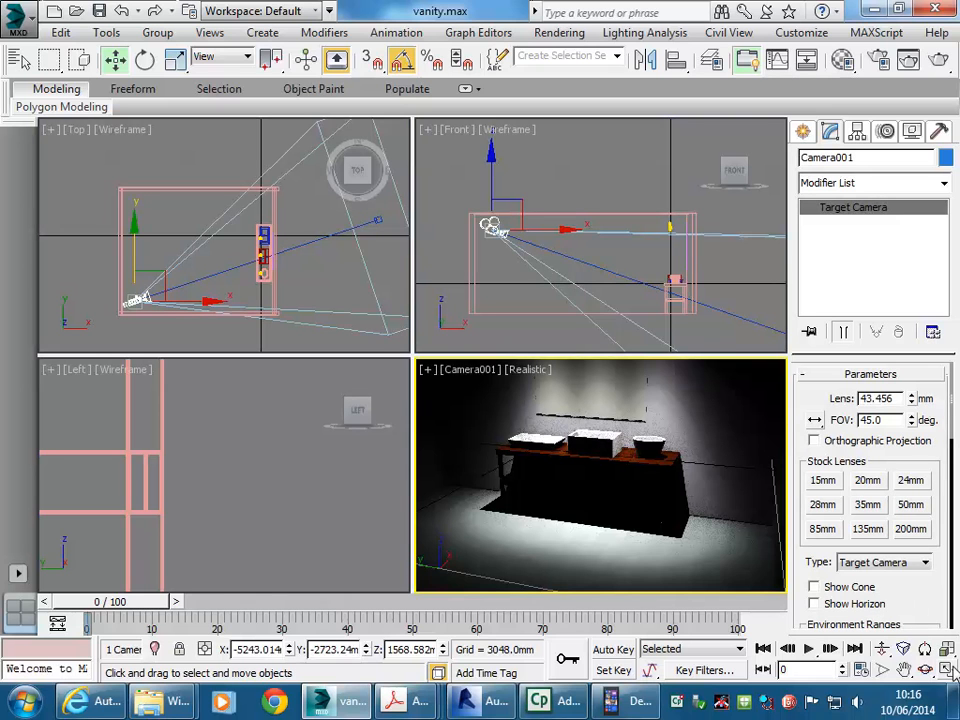
pyautogui.hotkey('alt', 'w')
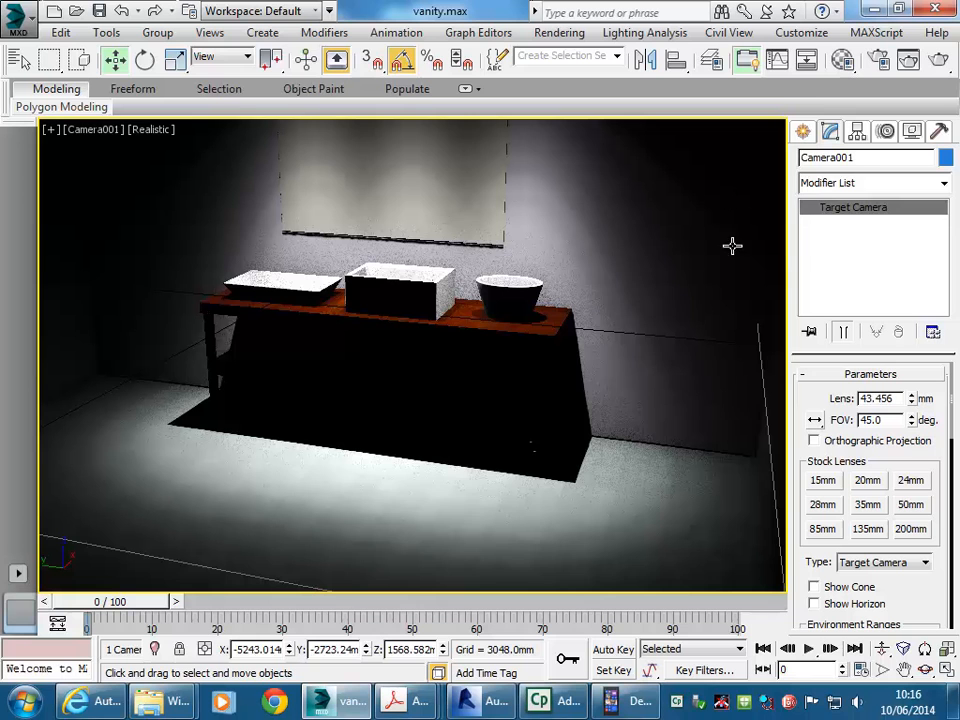
pyautogui.click(940, 62)
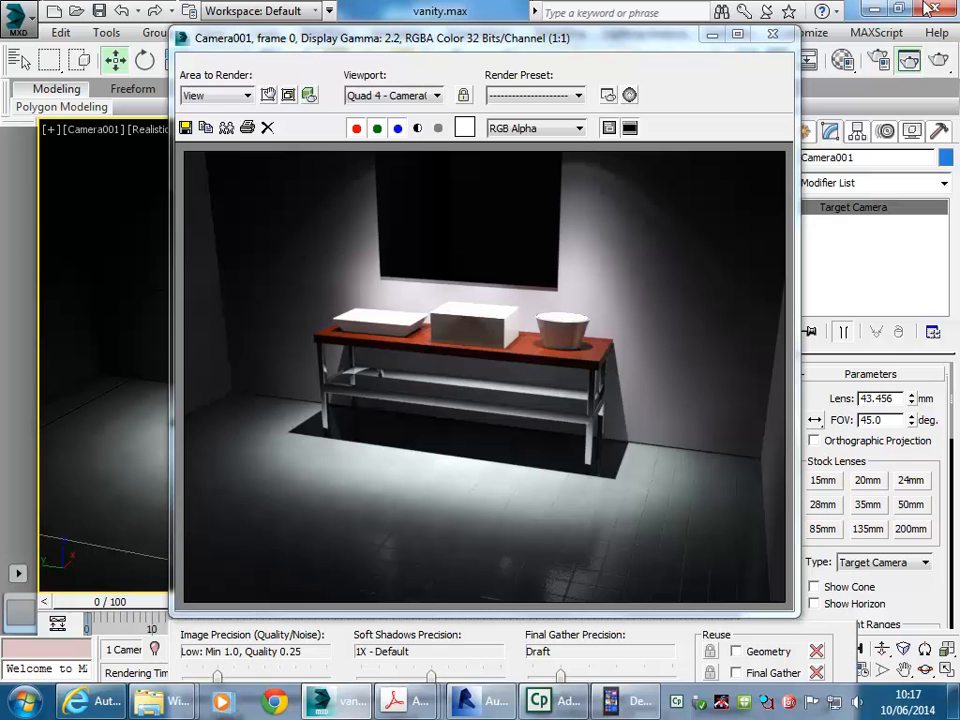
pyautogui.click(773, 33)
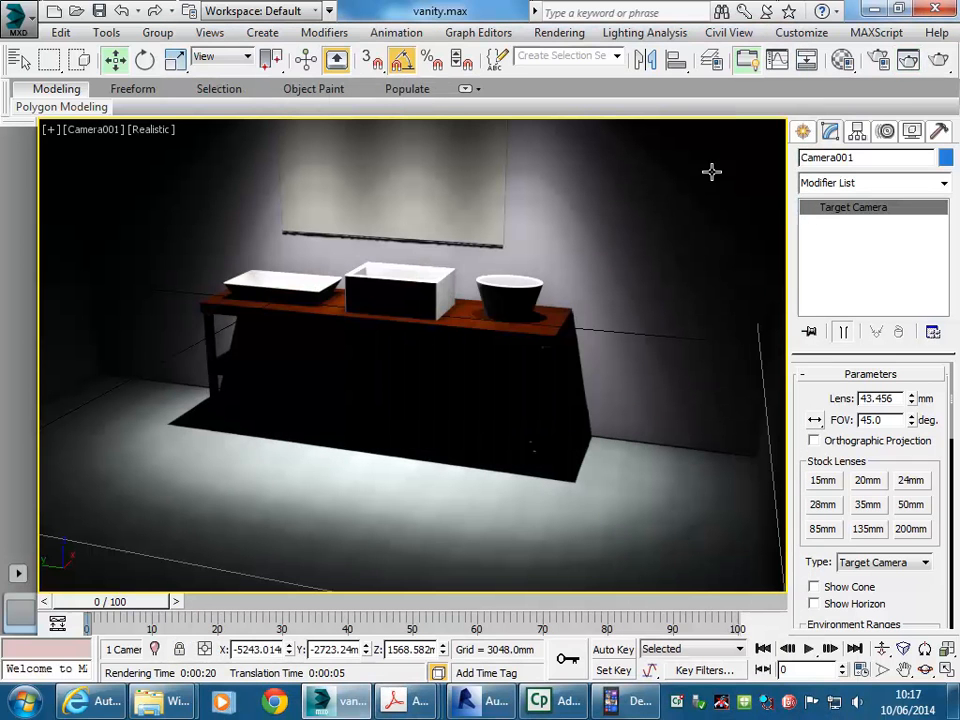
# Step: Open the Material Editor and look at its Slate mode, then return to the Compact Material Editor
pyautogui.click(842, 60)
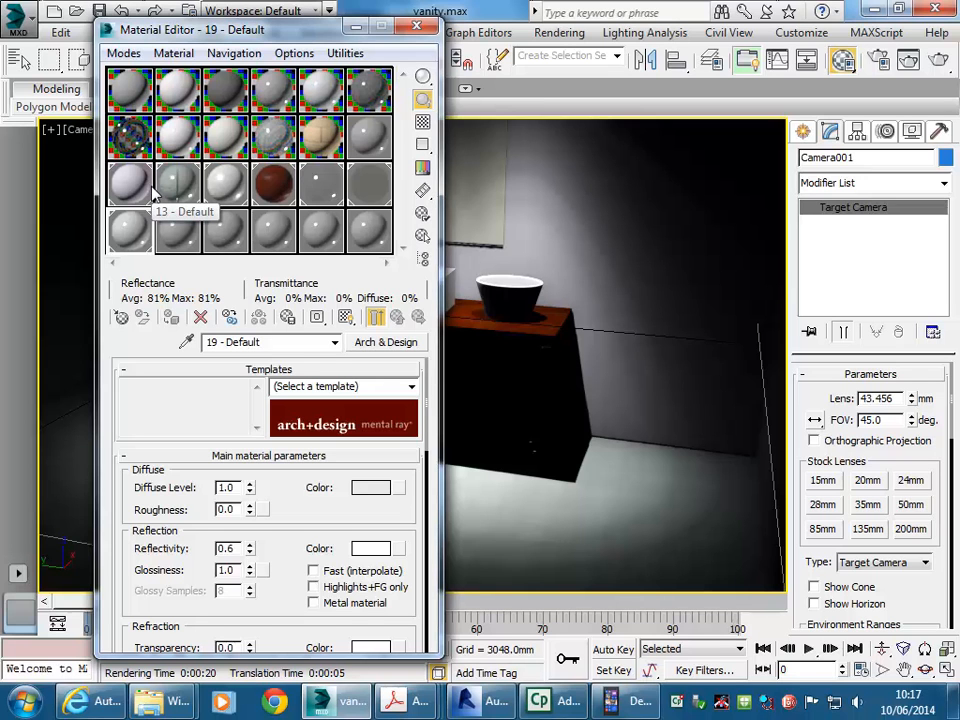
pyautogui.click(112, 56)
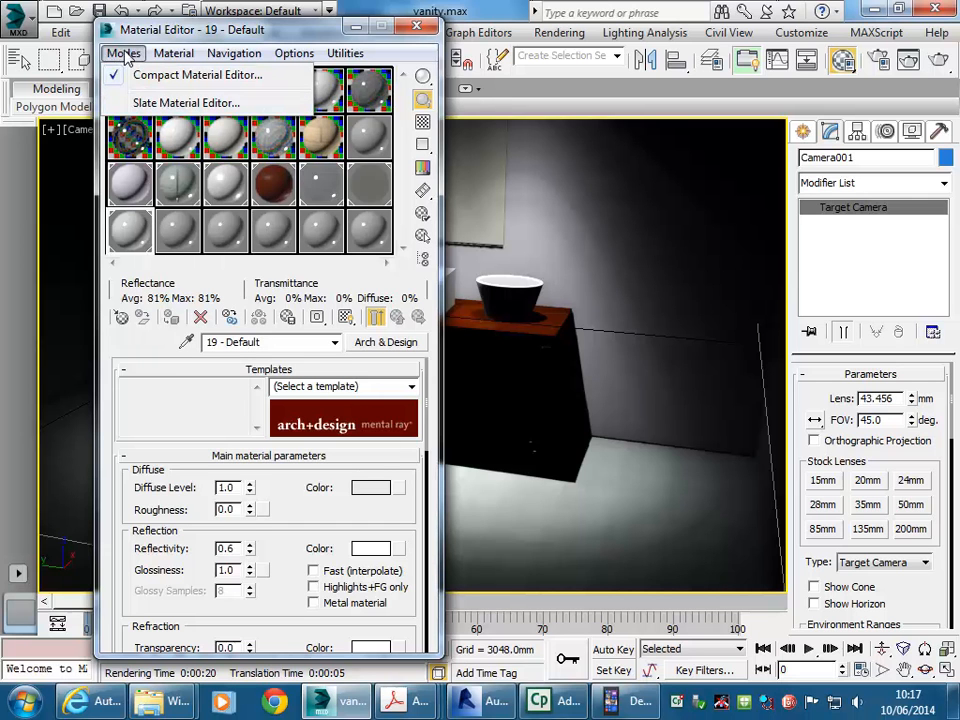
pyautogui.click(124, 57)
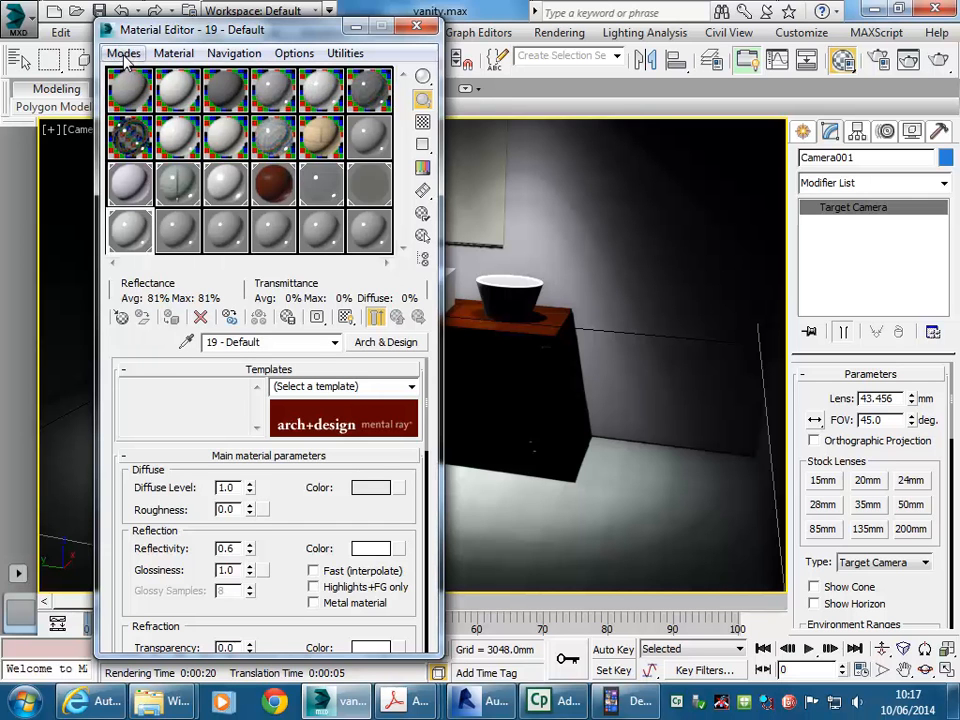
pyautogui.click(124, 57)
pyautogui.click(139, 101)
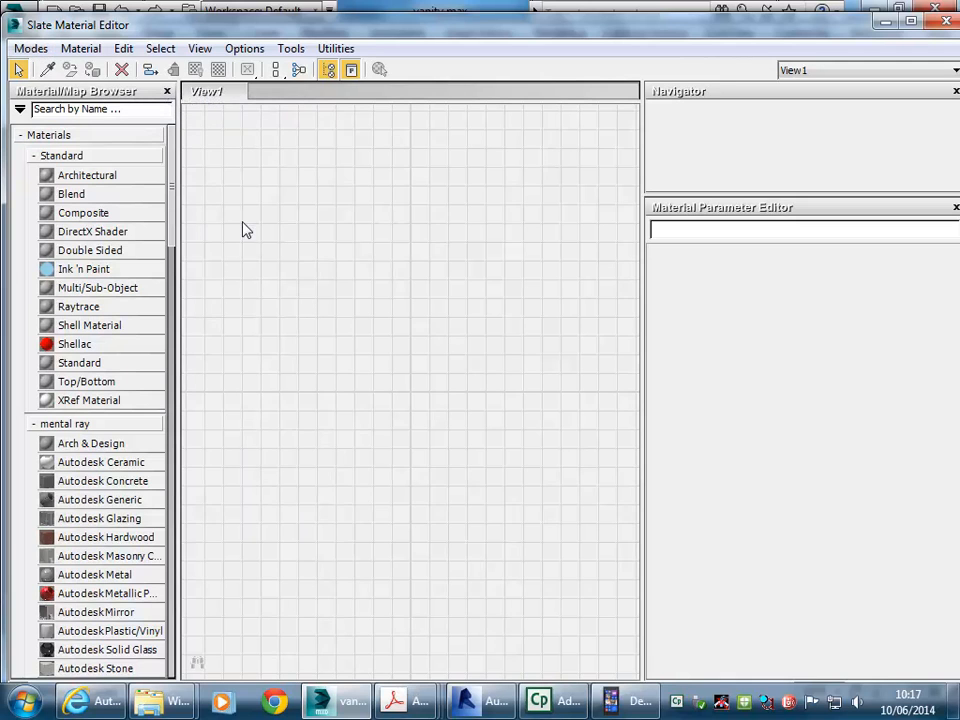
pyautogui.click(30, 48)
pyautogui.click(100, 70)
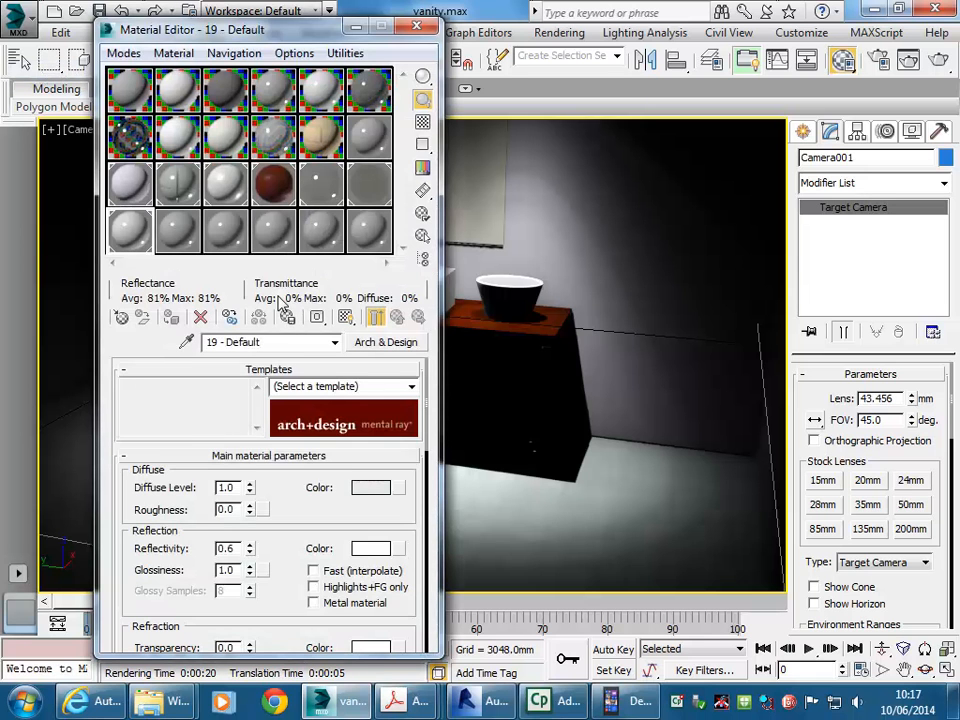
# Step: Create a teapot with a radius of about 267 mm on the floor in front of the vanity
pyautogui.click(418, 27)
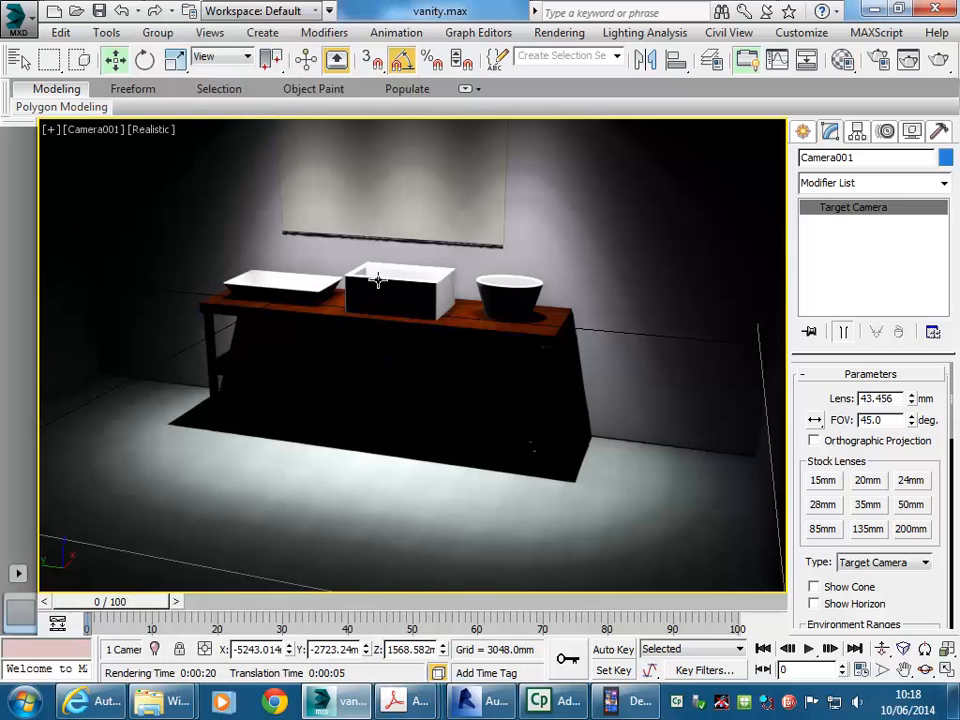
pyautogui.click(803, 135)
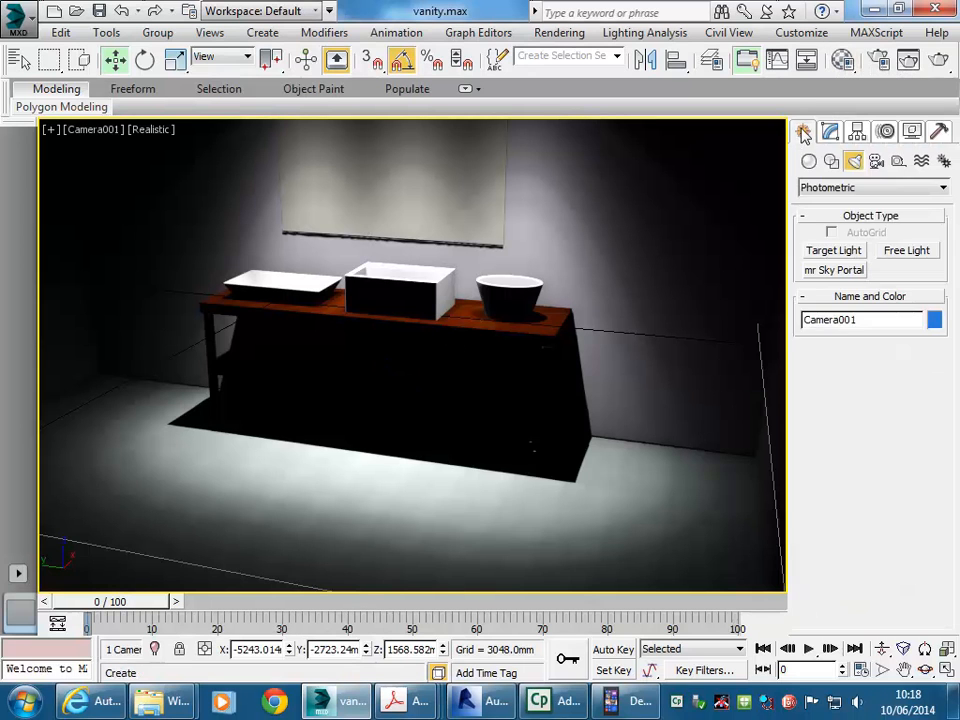
pyautogui.click(809, 162)
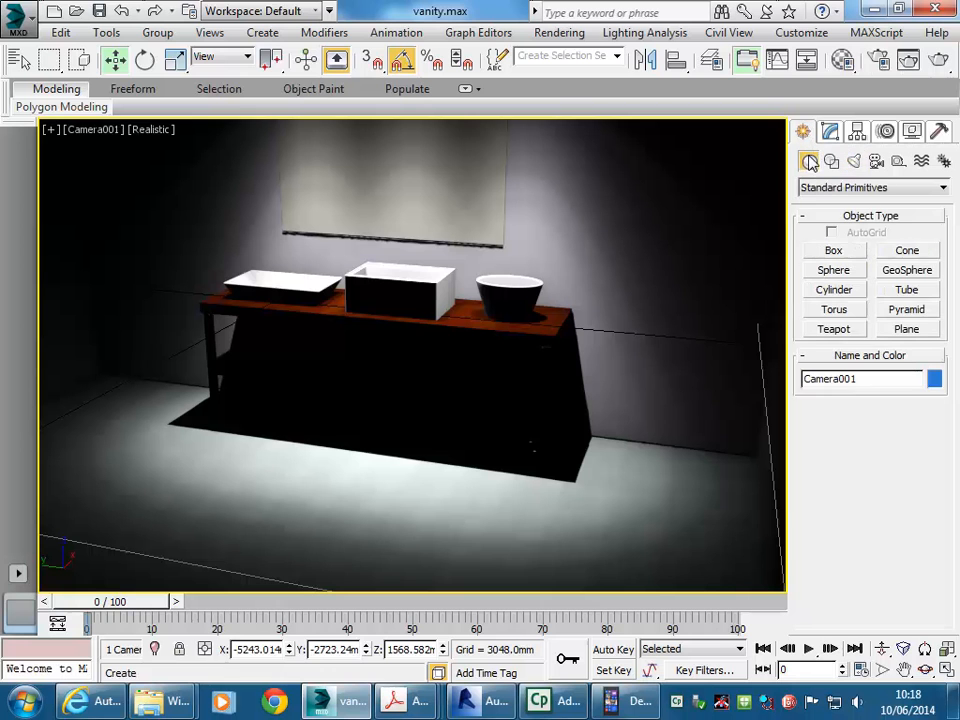
pyautogui.click(830, 330)
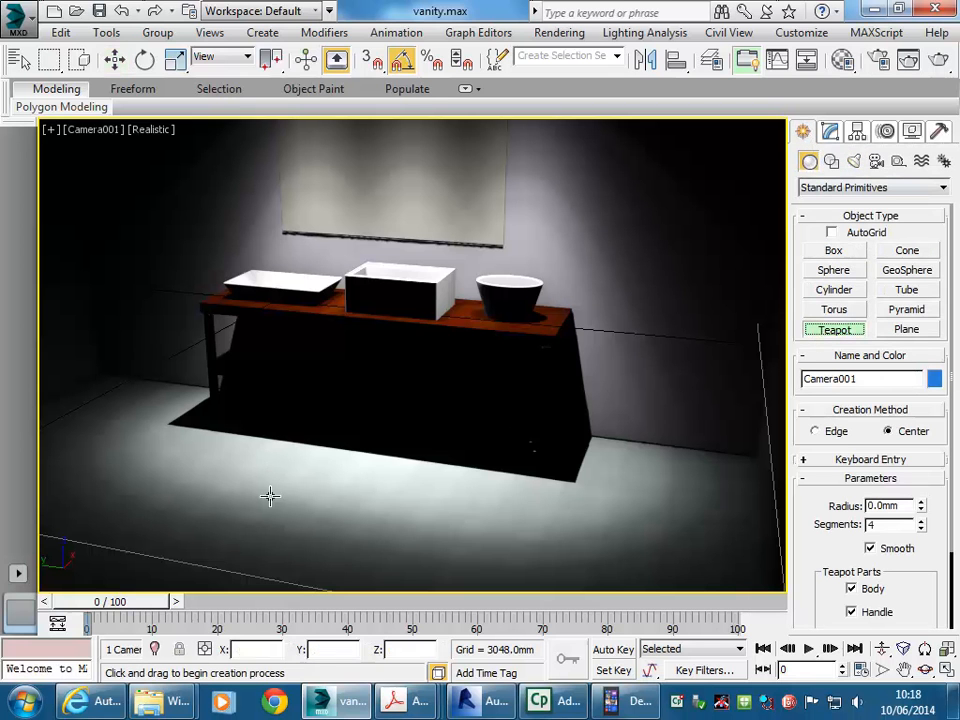
pyautogui.moveTo(283, 501)
pyautogui.mouseDown()
pyautogui.moveTo(279, 482)
pyautogui.moveTo(285, 491)
pyautogui.mouseUp()
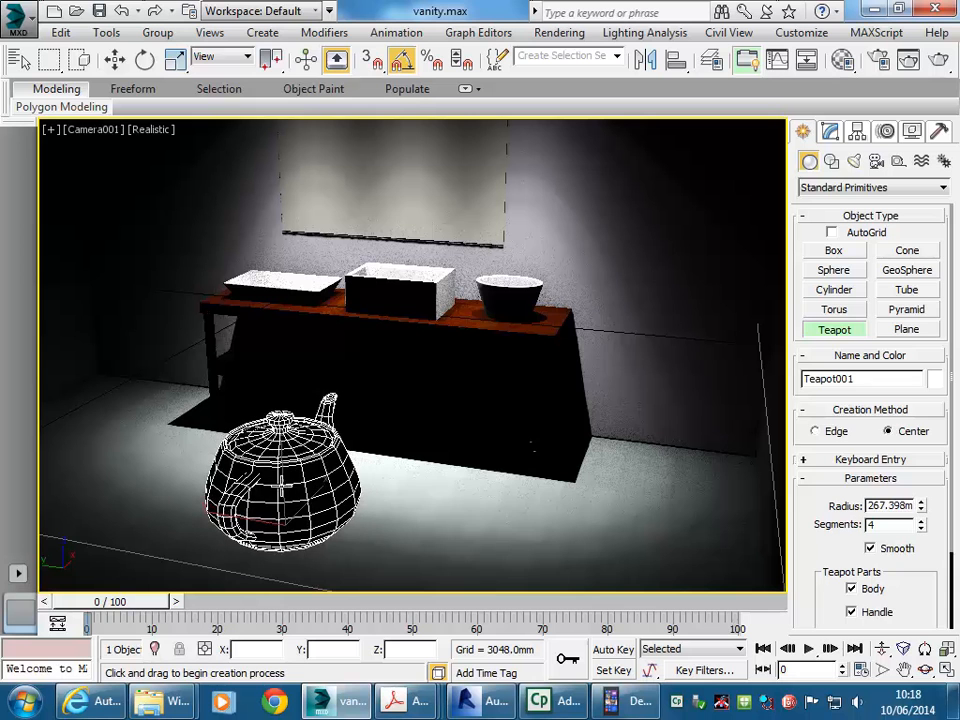
pyautogui.rightClick(281, 486)
# Step: Smooth the teapot by setting its segments to 10
pyautogui.click(831, 133)
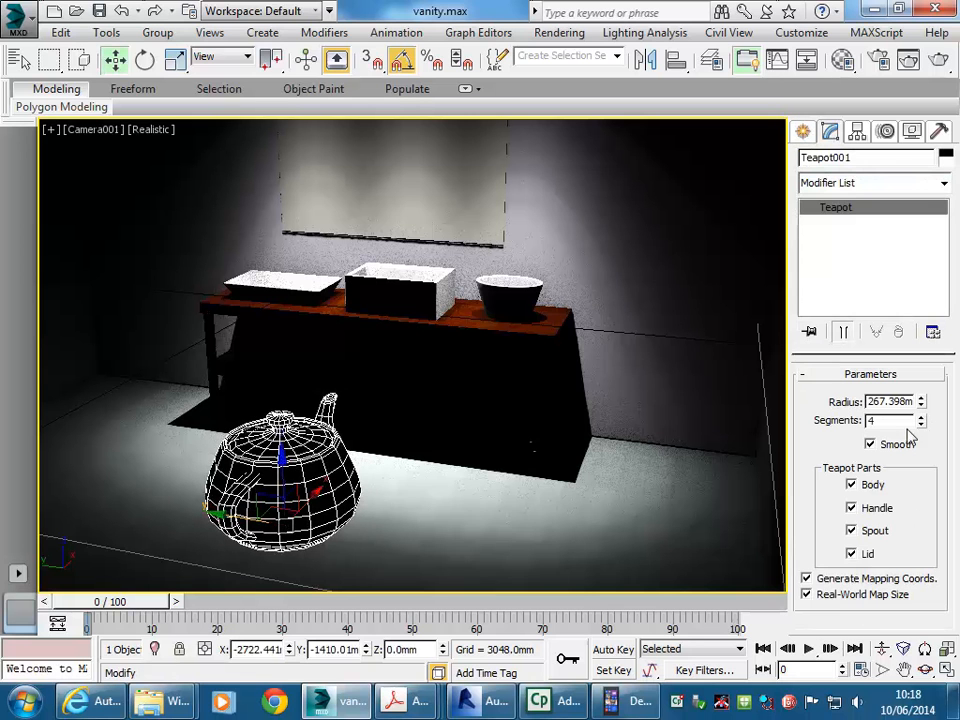
pyautogui.moveTo(922, 426); pyautogui.dragTo(925, 361)
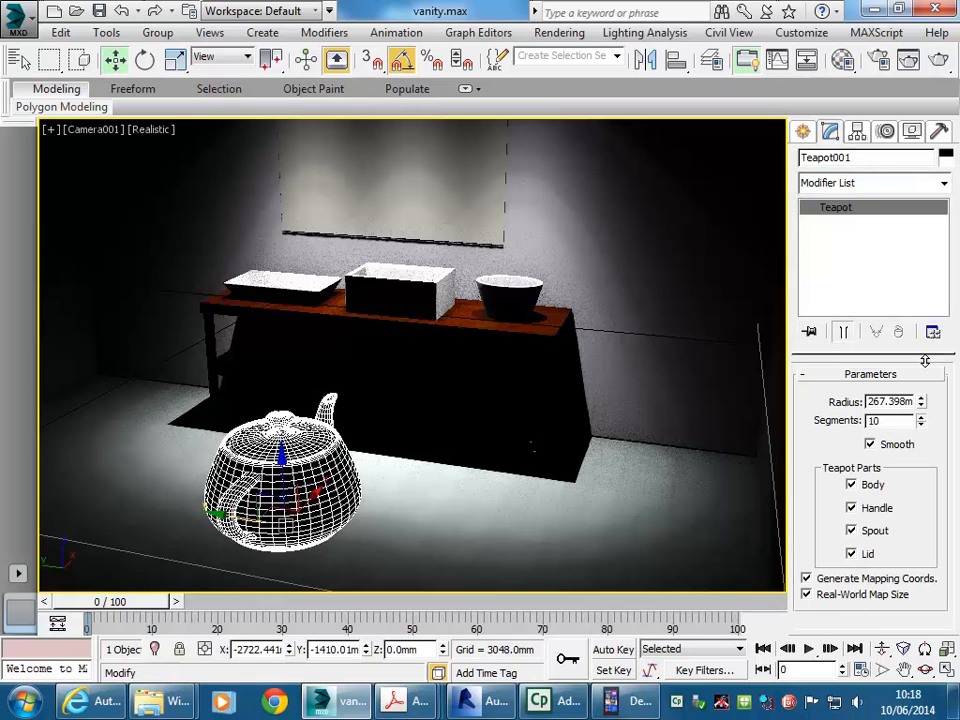
pyautogui.rightClick(281, 466)
pyautogui.click(210, 497)
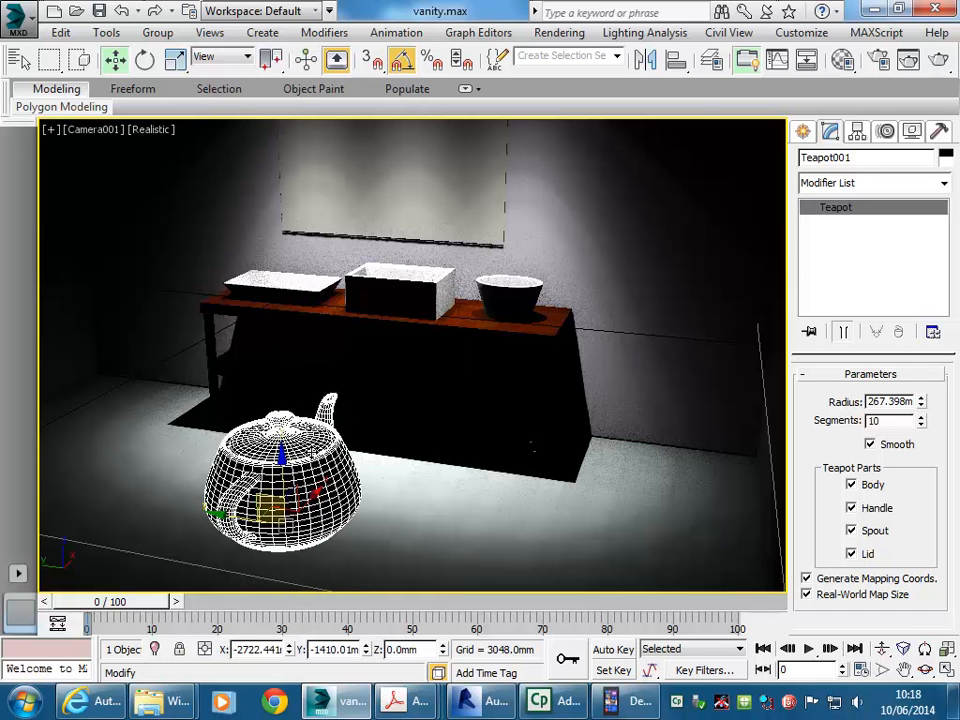
# Step: Apply the Glass (Solid Geometry) template to the unused "20 - Default" material and assign it to the teapot
pyautogui.click(843, 63)
pyautogui.moveTo(190, 27); pyautogui.dragTo(638, 41)
pyautogui.click(567, 240)
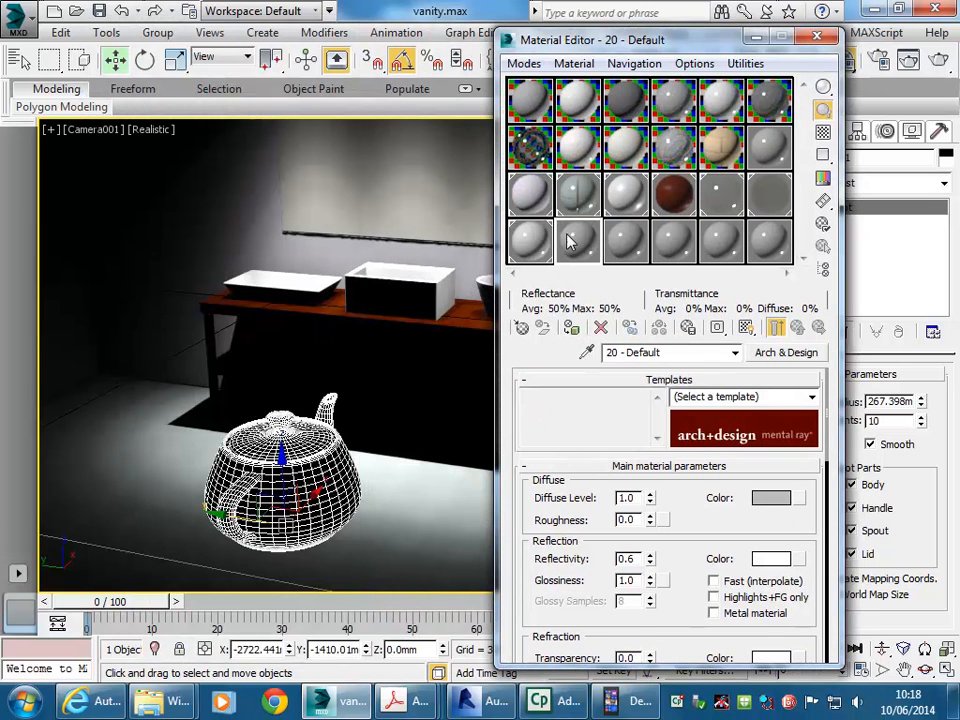
pyautogui.click(752, 397)
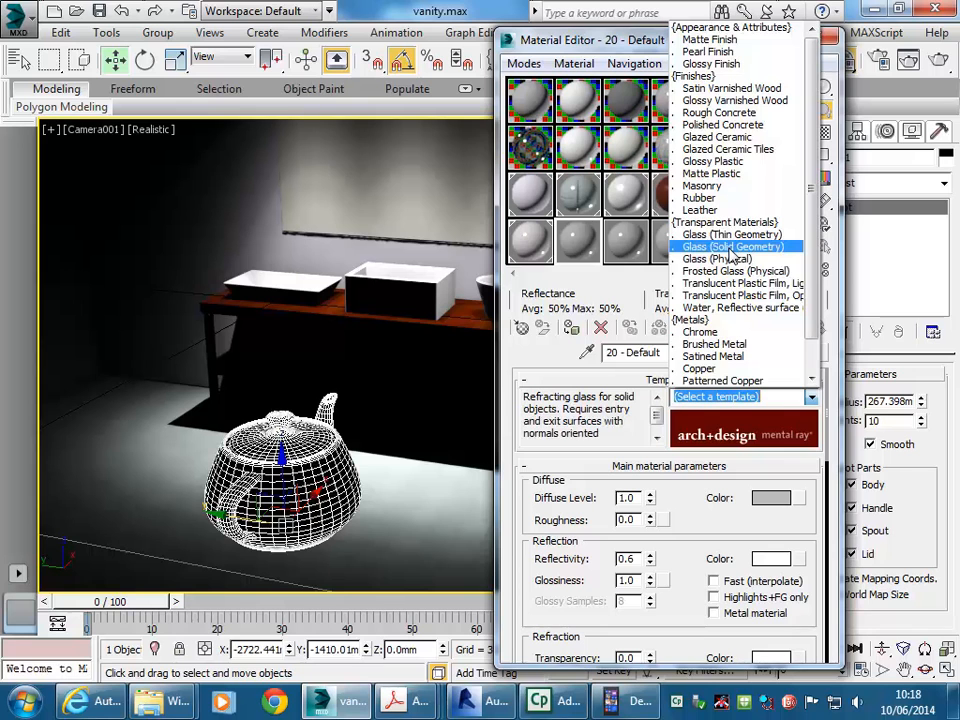
pyautogui.click(733, 247)
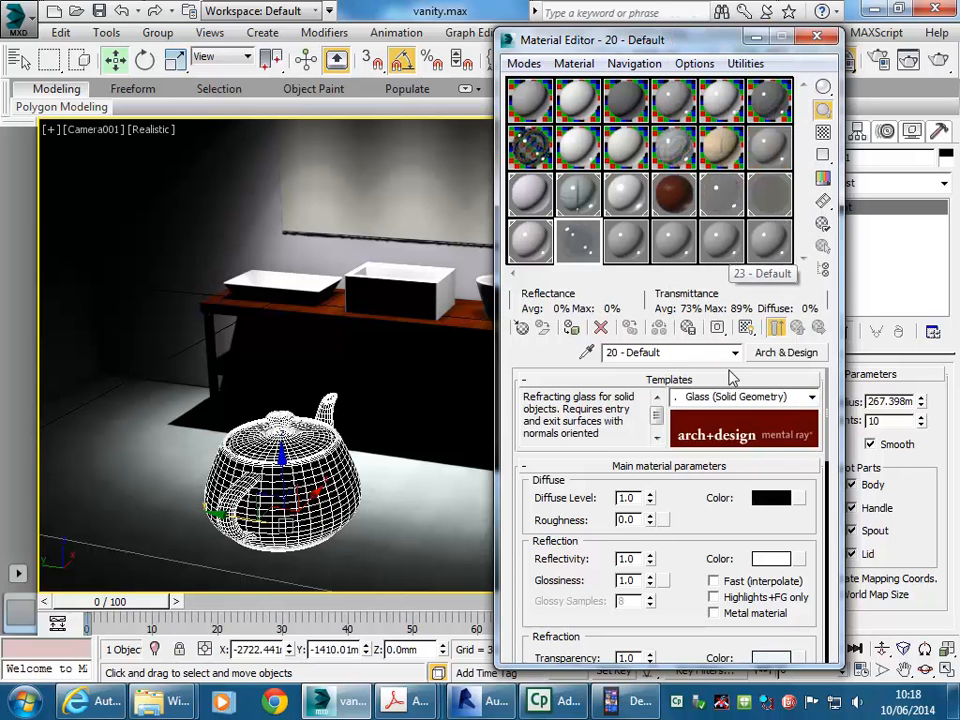
pyautogui.click(568, 327)
# Step: Render the camera view to check the glass teapot, then close the rendered image
pyautogui.click(940, 58)
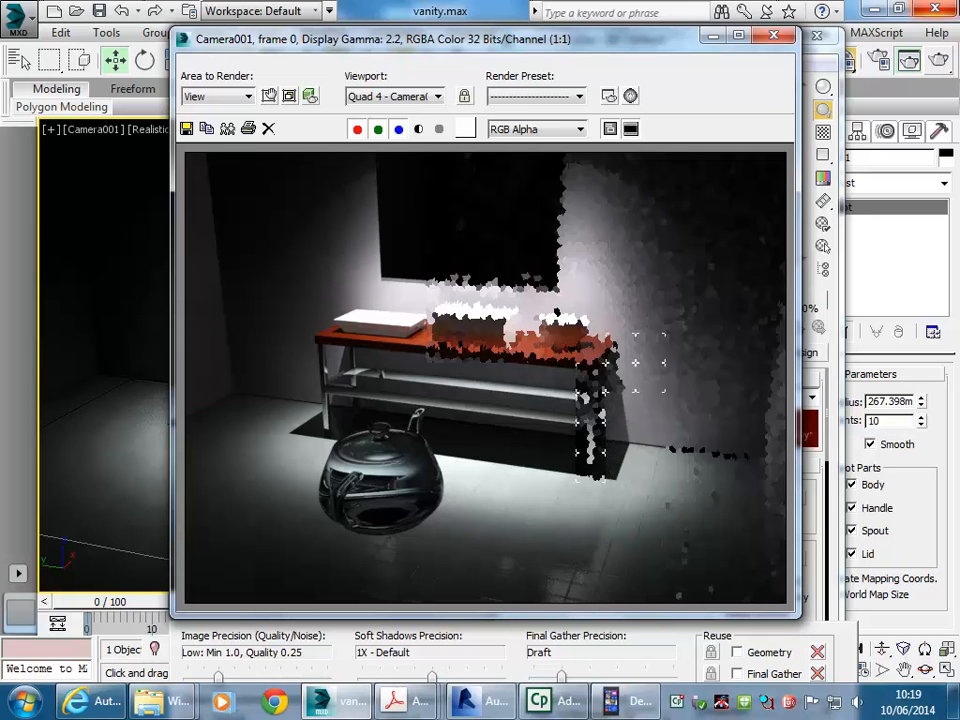
pyautogui.moveTo(686, 58); pyautogui.dragTo(596, 112)
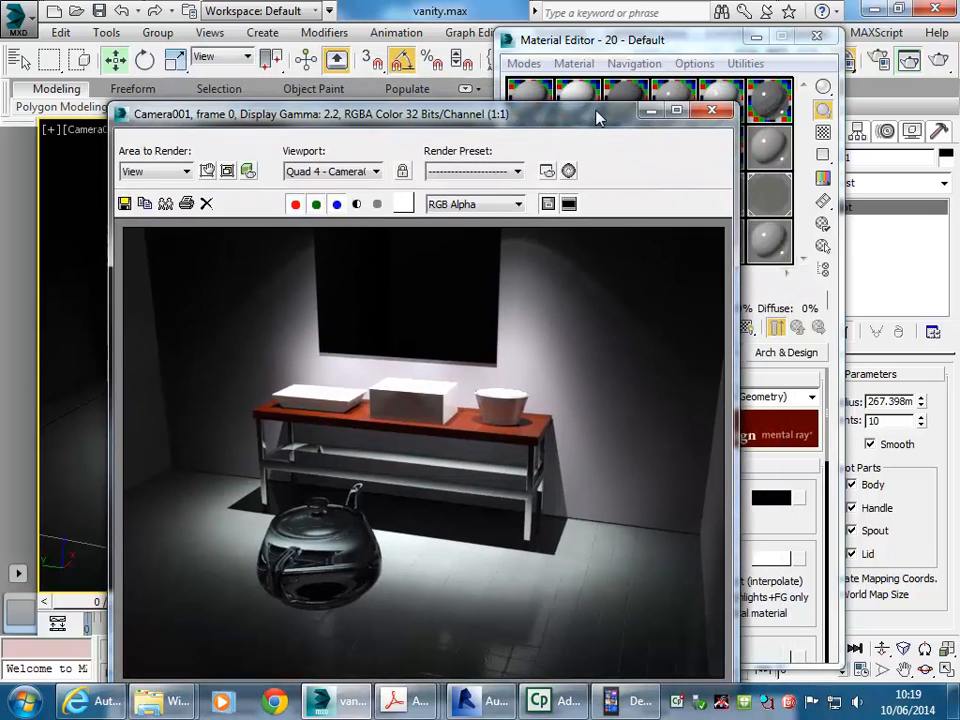
pyautogui.click(713, 113)
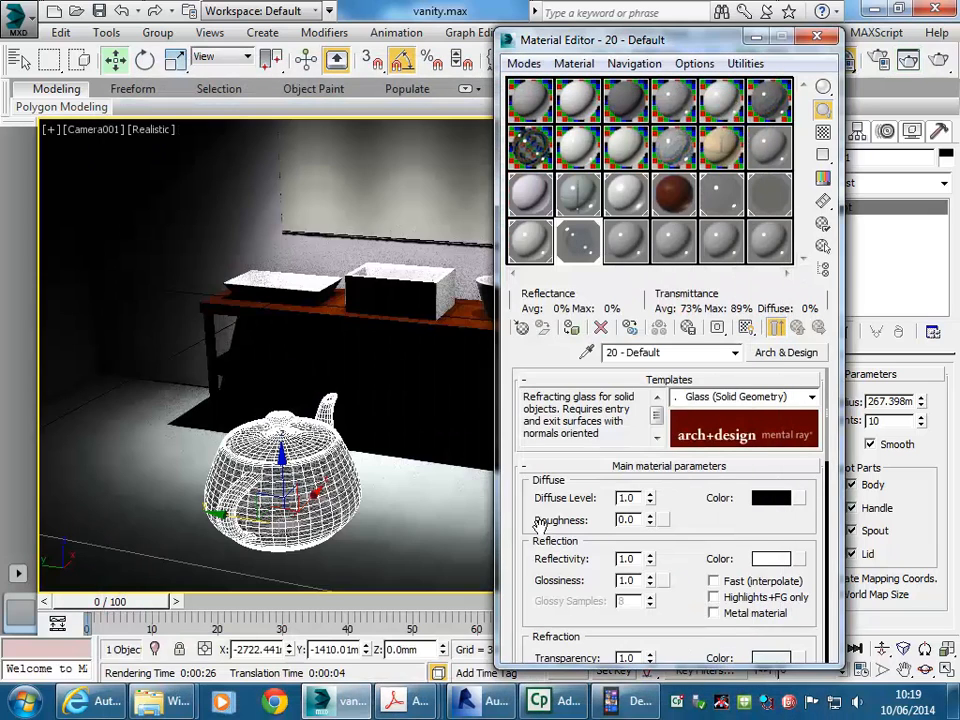
# Step: Darken the refraction colour of the teapot's glass material to a slightly deeper grey-blue
pyautogui.moveTo(531, 532); pyautogui.dragTo(528, 514)
pyautogui.moveTo(631, 47); pyautogui.dragTo(429, 30)
pyautogui.moveTo(340, 462); pyautogui.dragTo(328, 355)
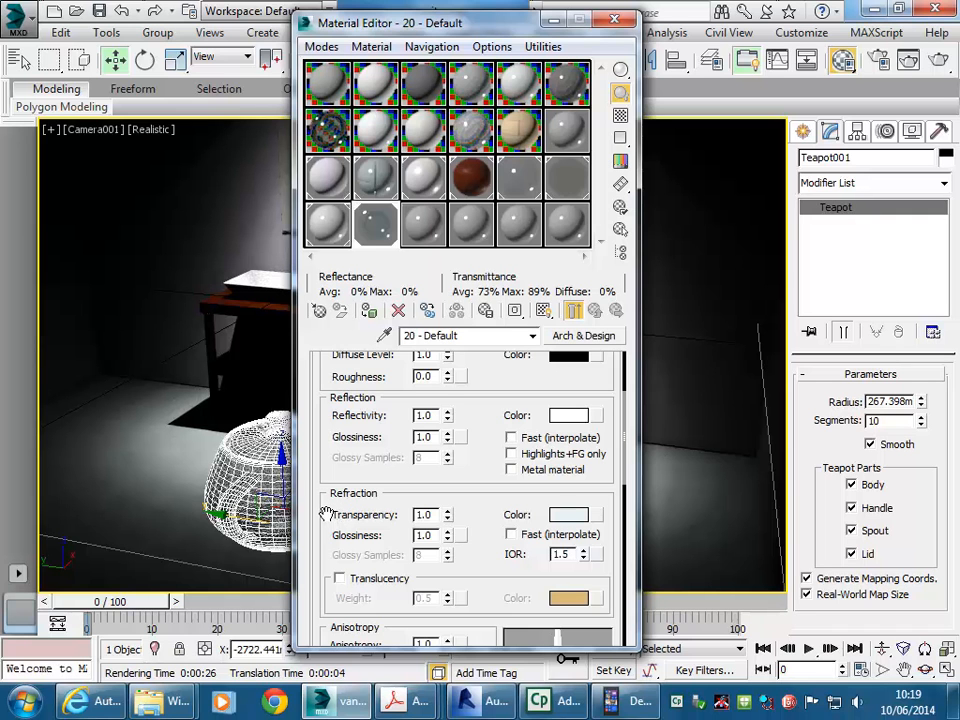
pyautogui.click(570, 516)
pyautogui.moveTo(752, 214); pyautogui.dragTo(715, 214)
pyautogui.click(709, 263)
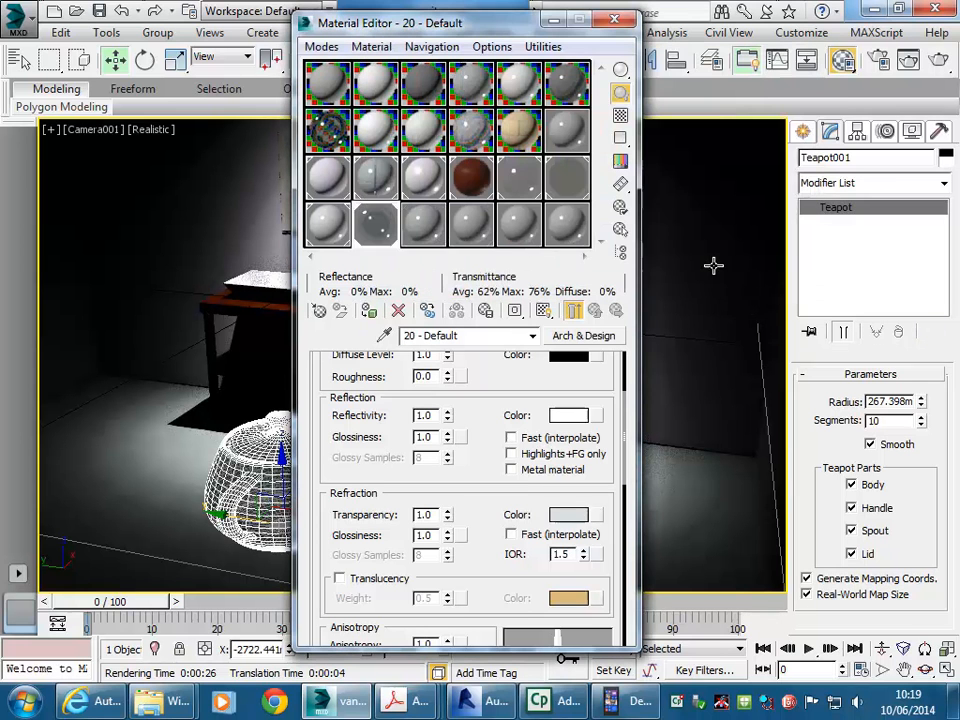
# Step: Try to tint the glass material's black diffuse colour by changing only its hue to 0.842
pyautogui.scroll(3, 320, 460)
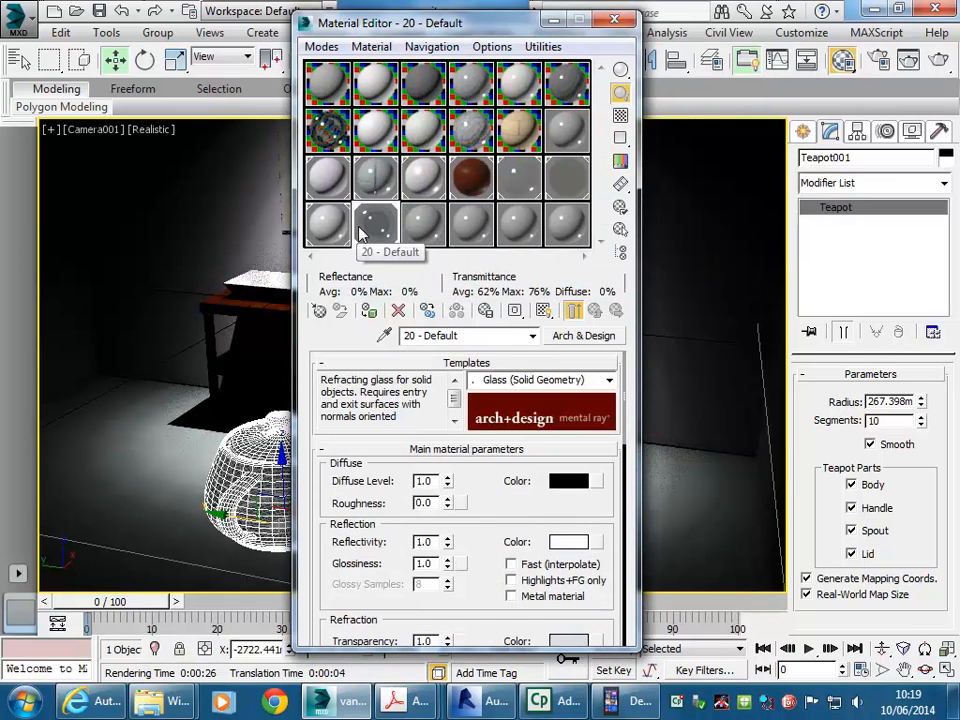
pyautogui.click(574, 484)
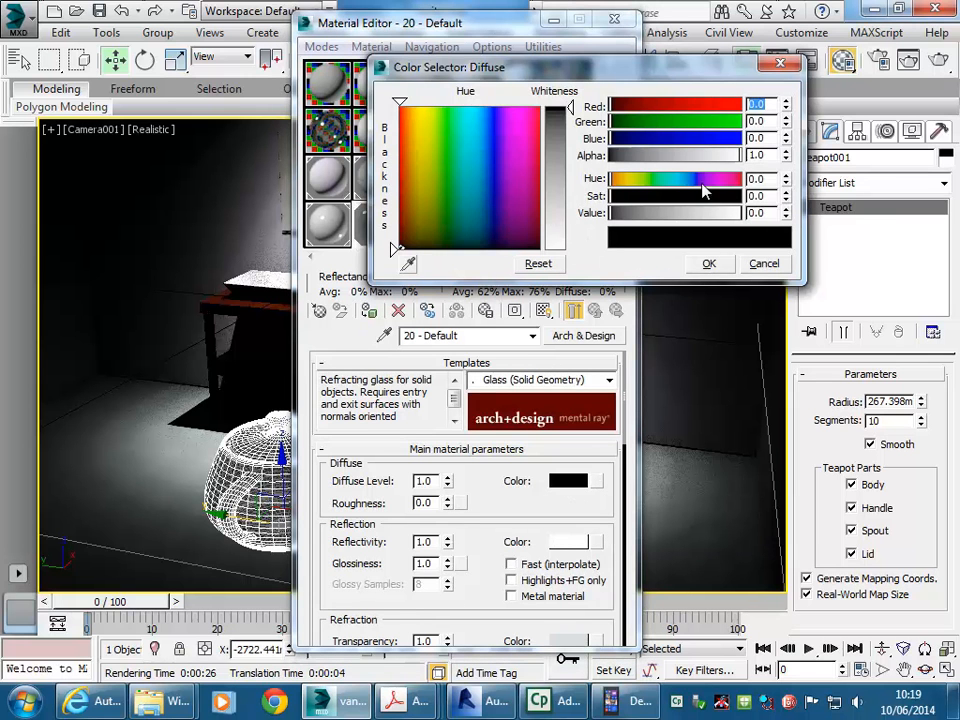
pyautogui.click(719, 181)
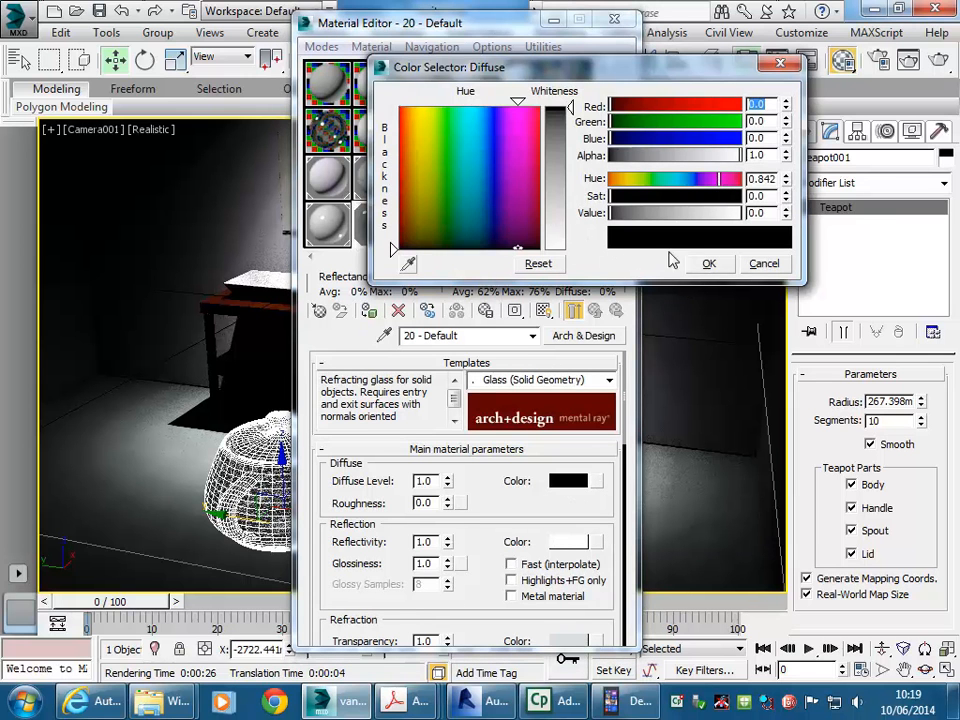
pyautogui.click(705, 263)
# Step: Lower the glass material's refraction transparency to 0.38, judging it in an enlarged sample preview with a checkered background
pyautogui.scroll(-5, 380, 495)
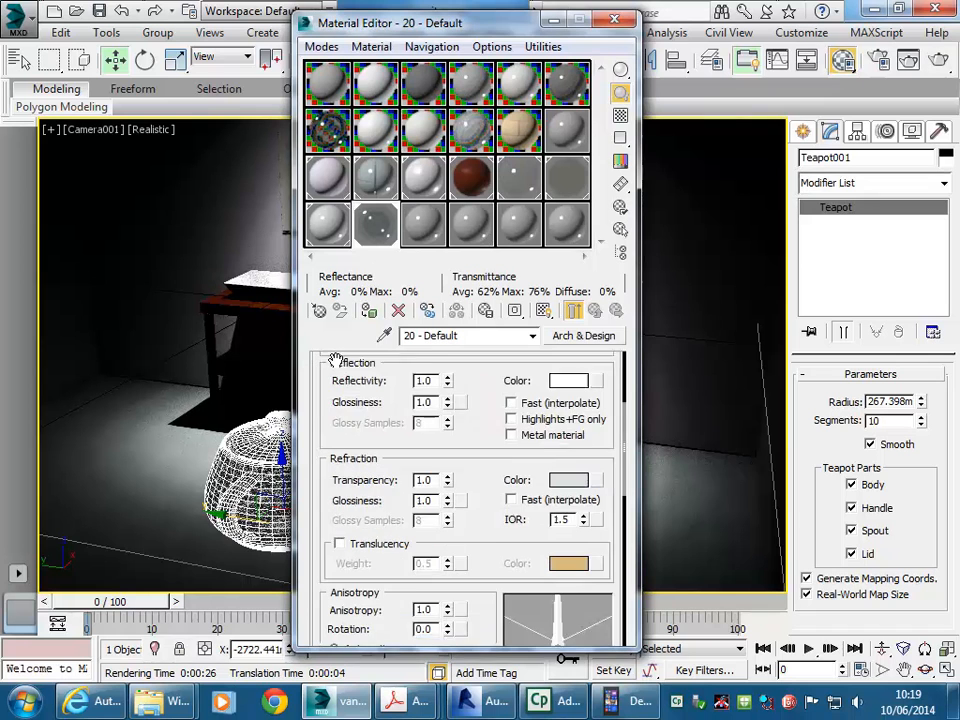
pyautogui.moveTo(315, 467)
pyautogui.mouseDown()
pyautogui.moveTo(323, 437)
pyautogui.moveTo(321, 484)
pyautogui.moveTo(343, 546)
pyautogui.moveTo(342, 582)
pyautogui.moveTo(332, 457)
pyautogui.mouseUp()
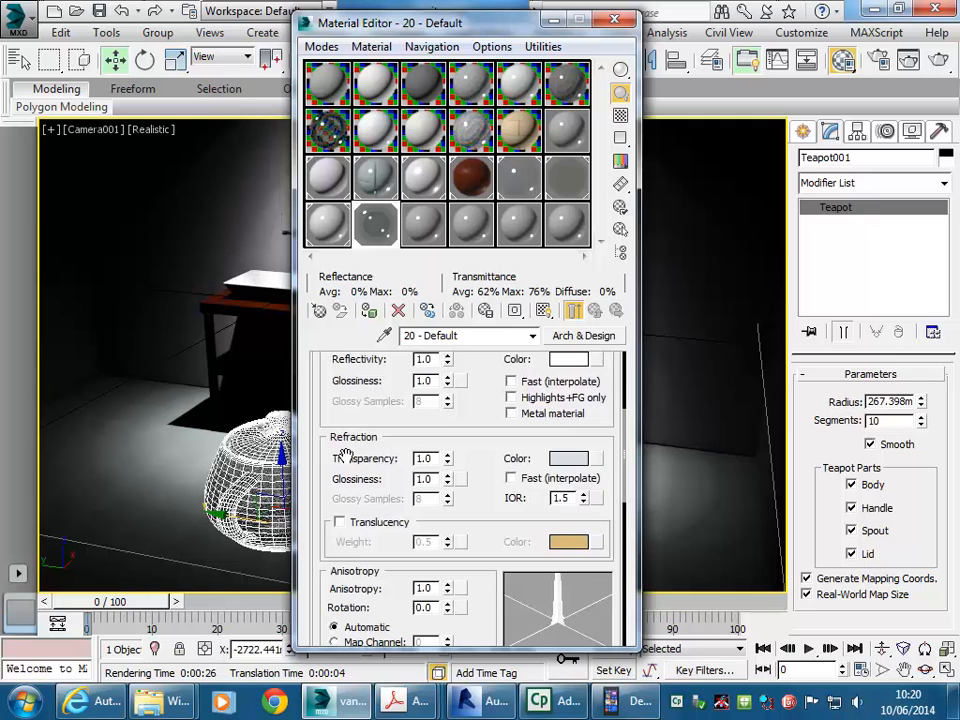
pyautogui.moveTo(447, 458); pyautogui.dragTo(449, 486)
pyautogui.doubleClick(376, 223)
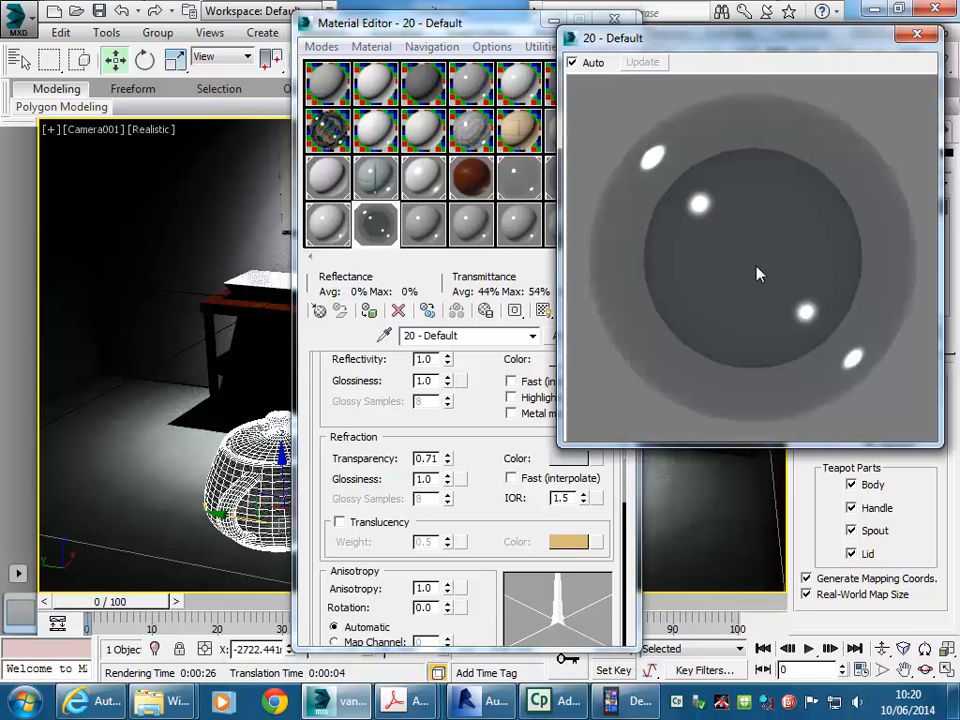
pyautogui.moveTo(733, 40); pyautogui.dragTo(703, 174)
pyautogui.click(621, 116)
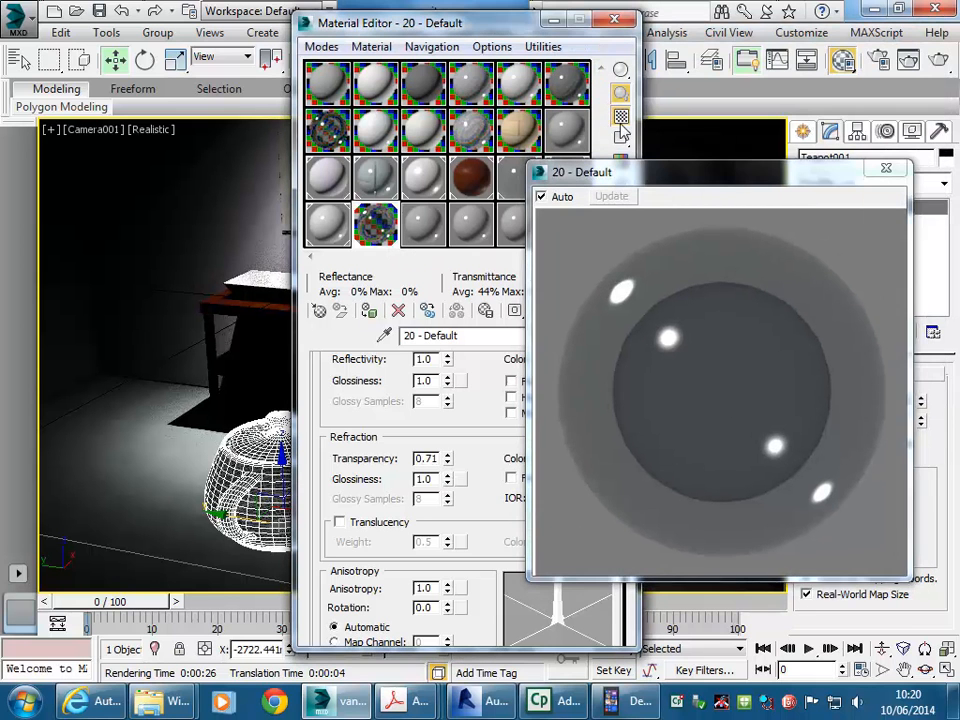
pyautogui.moveTo(447, 458); pyautogui.dragTo(447, 480)
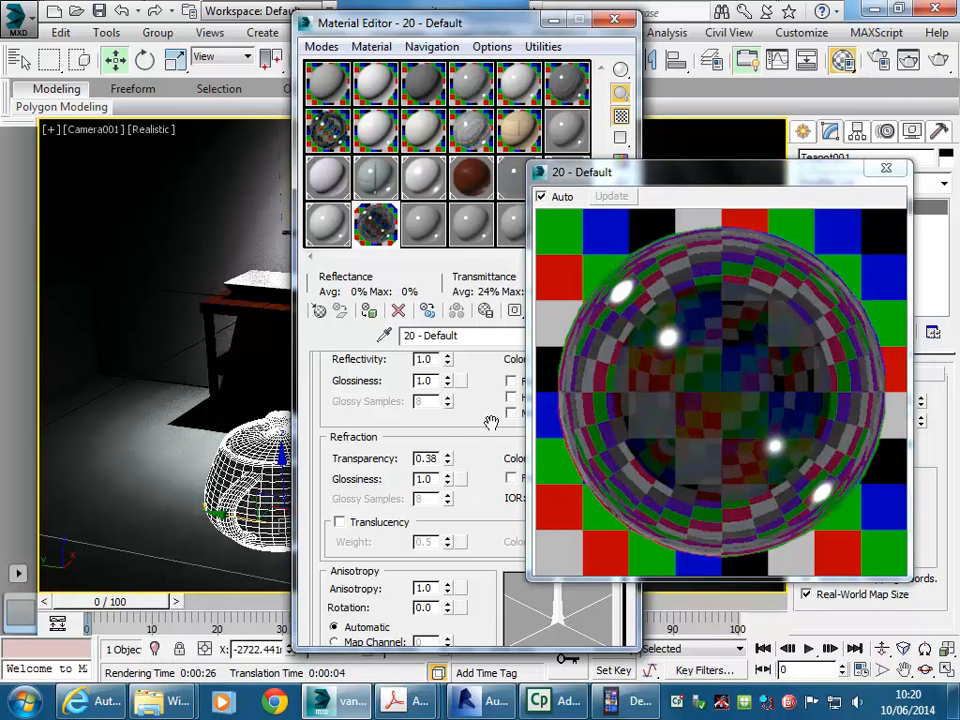
# Step: Set the glass material's diffuse colour to light pink with hue 0.878, saturation 0.345 and value 0.748
pyautogui.scroll(4, 406, 481)
pyautogui.moveTo(733, 193); pyautogui.dragTo(805, 166)
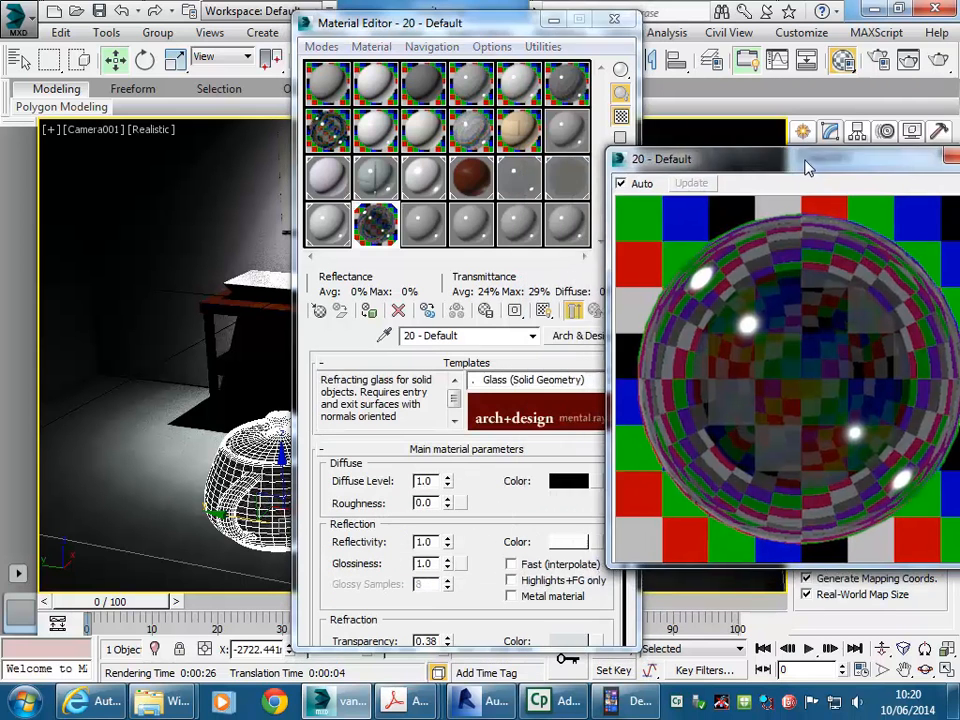
pyautogui.click(566, 482)
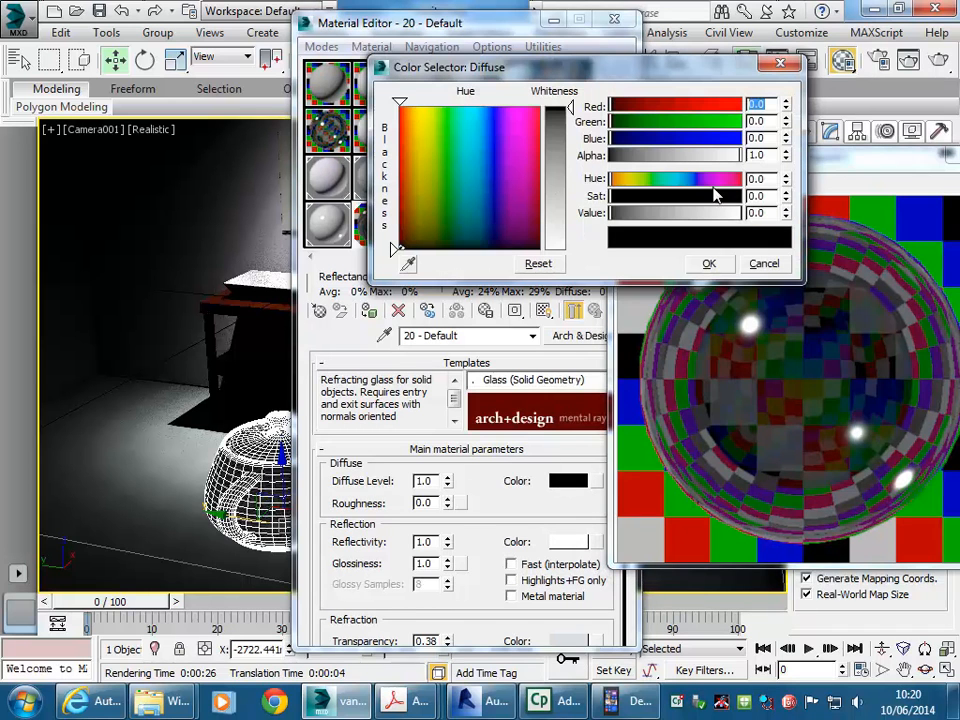
pyautogui.click(714, 181)
pyautogui.click(724, 181)
pyautogui.click(707, 212)
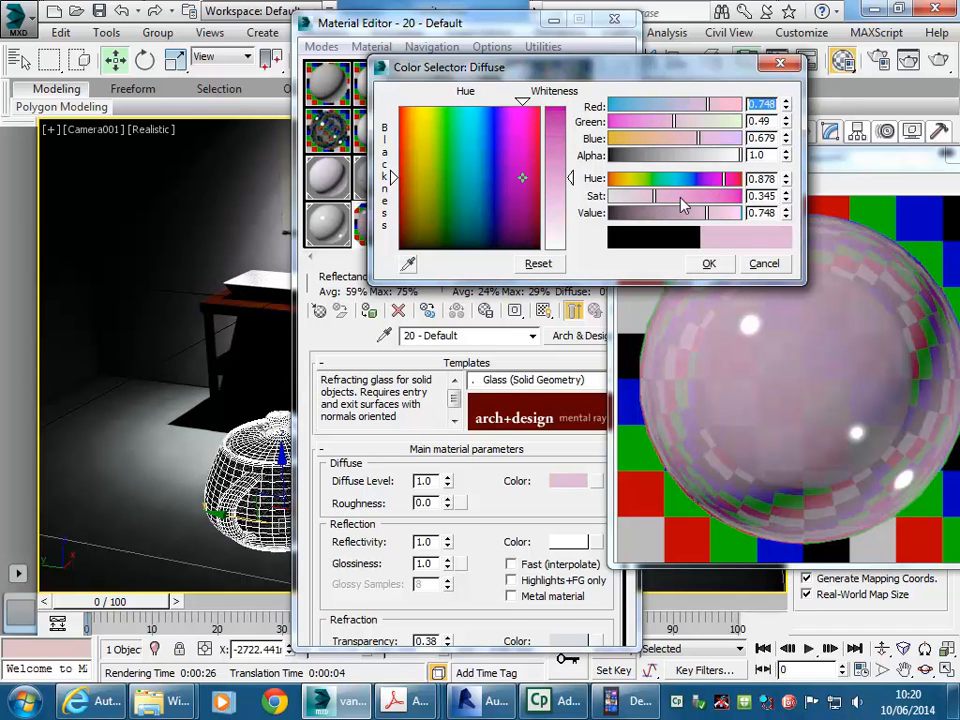
pyautogui.click(720, 265)
# Step: Raise the pink glass material's refraction transparency above 0.7, start a camera test render and cancel it
pyautogui.moveTo(344, 558); pyautogui.dragTo(403, 505)
pyautogui.moveTo(449, 438); pyautogui.dragTo(433, 469)
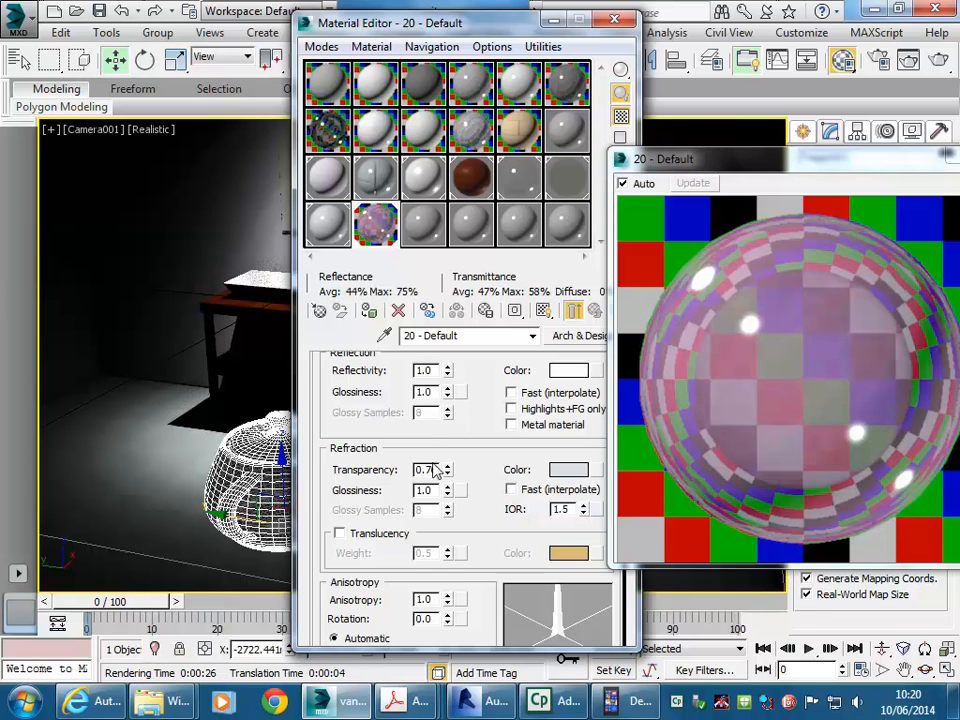
pyautogui.hotkey('shift', 'q')
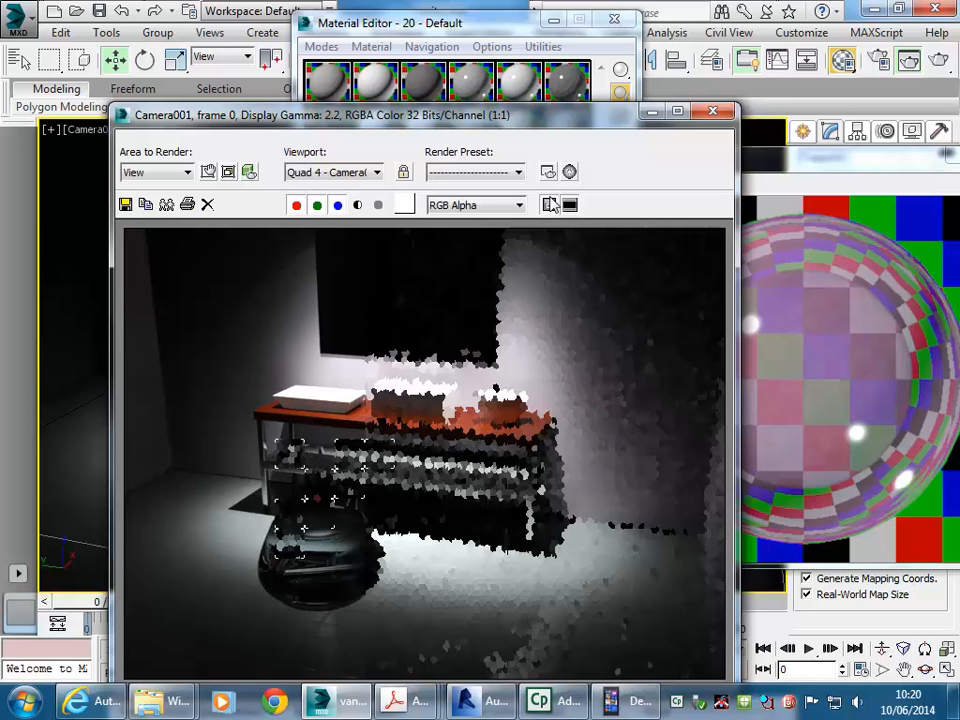
pyautogui.moveTo(597, 128); pyautogui.dragTo(710, 136)
pyautogui.click(612, 290)
# Step: Set the pink glass material's refraction transparency to 0.39, start another camera test render and cancel it
pyautogui.click(490, 28)
pyautogui.moveTo(448, 468); pyautogui.dragTo(448, 496)
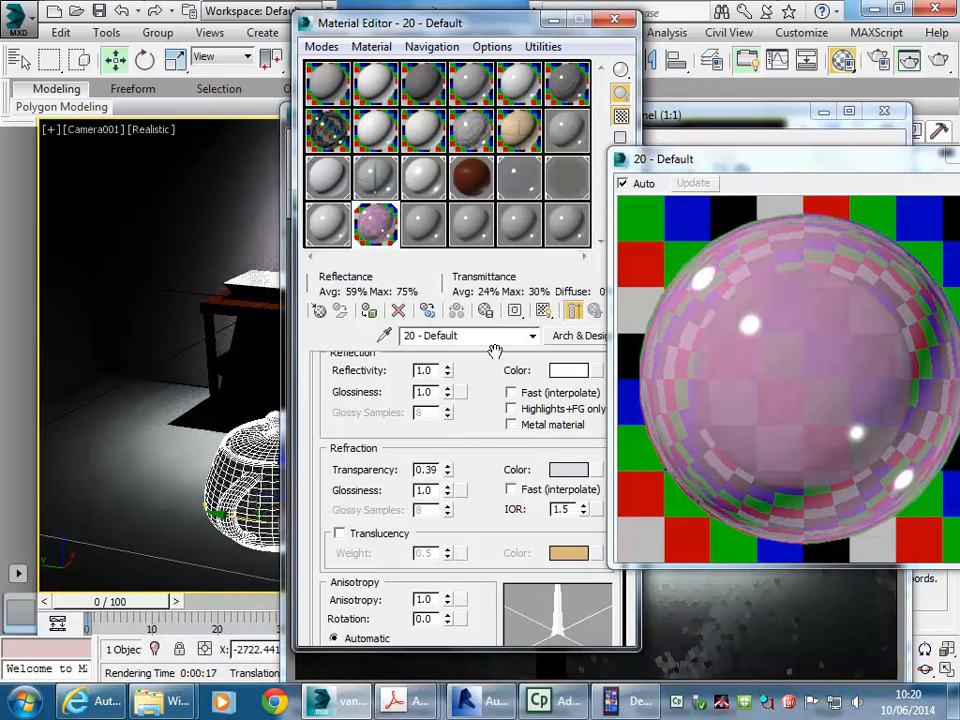
pyautogui.click(936, 64)
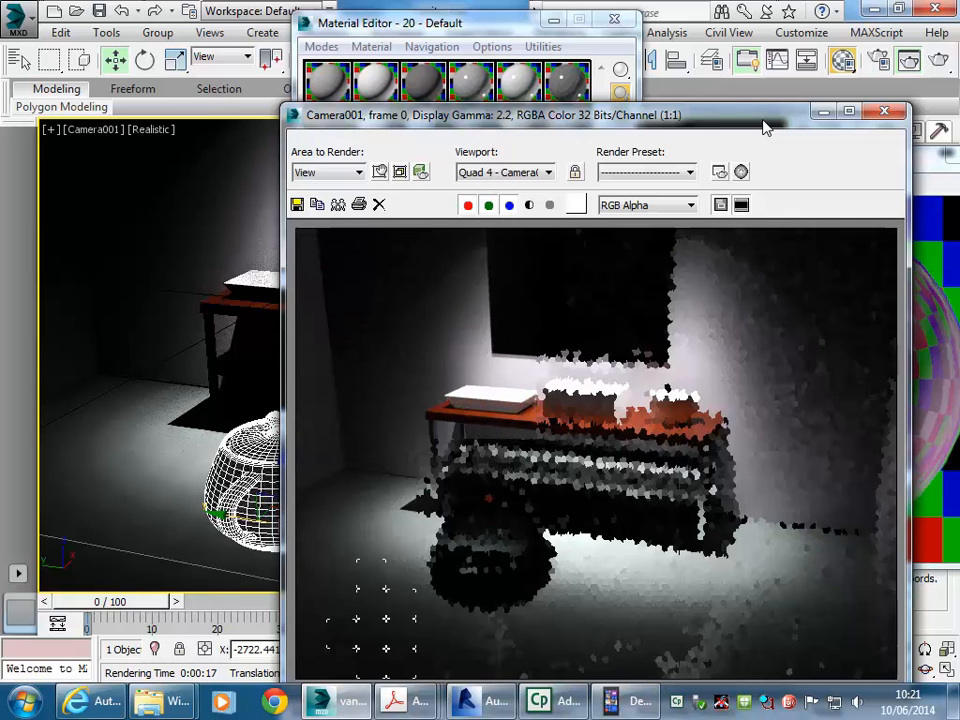
pyautogui.moveTo(763, 127); pyautogui.dragTo(638, 405)
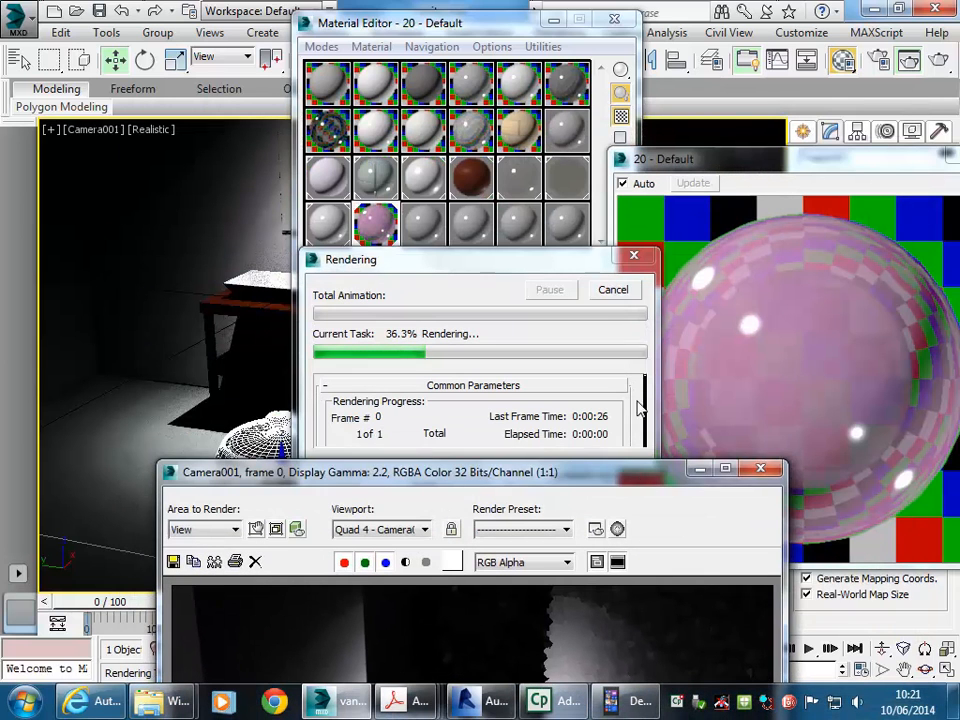
pyautogui.click(614, 290)
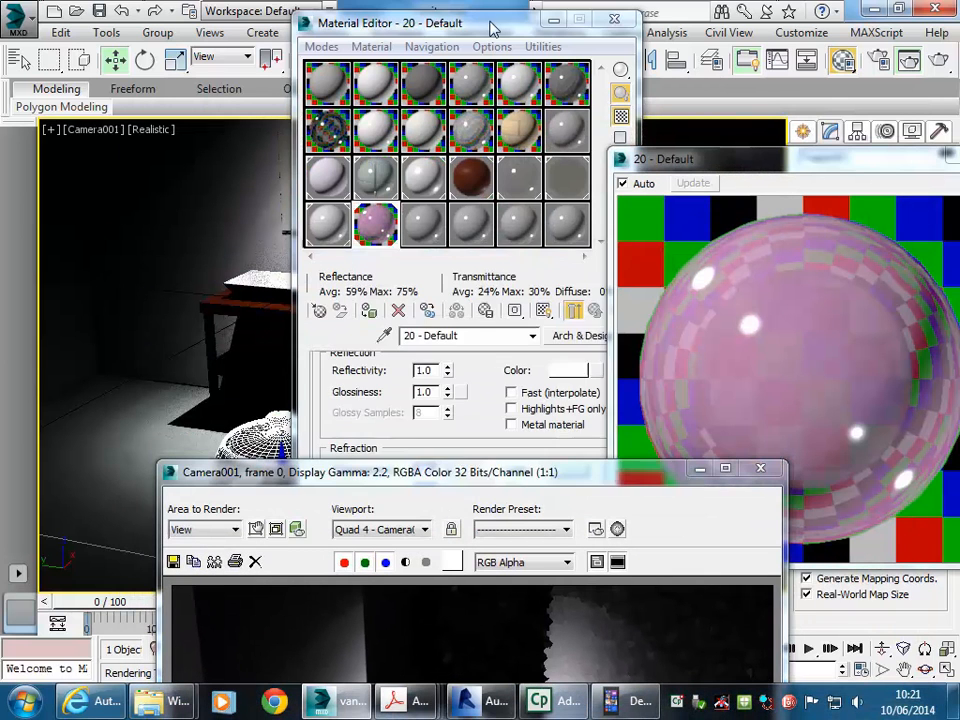
pyautogui.moveTo(353, 413); pyautogui.dragTo(341, 309)
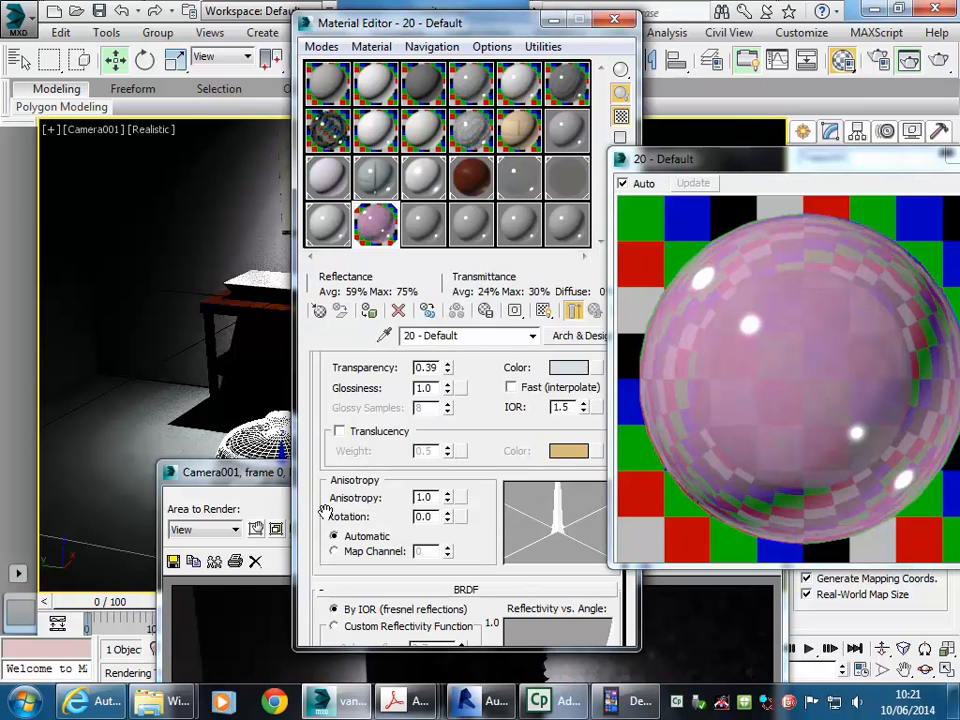
pyautogui.scroll(3, 325, 512)
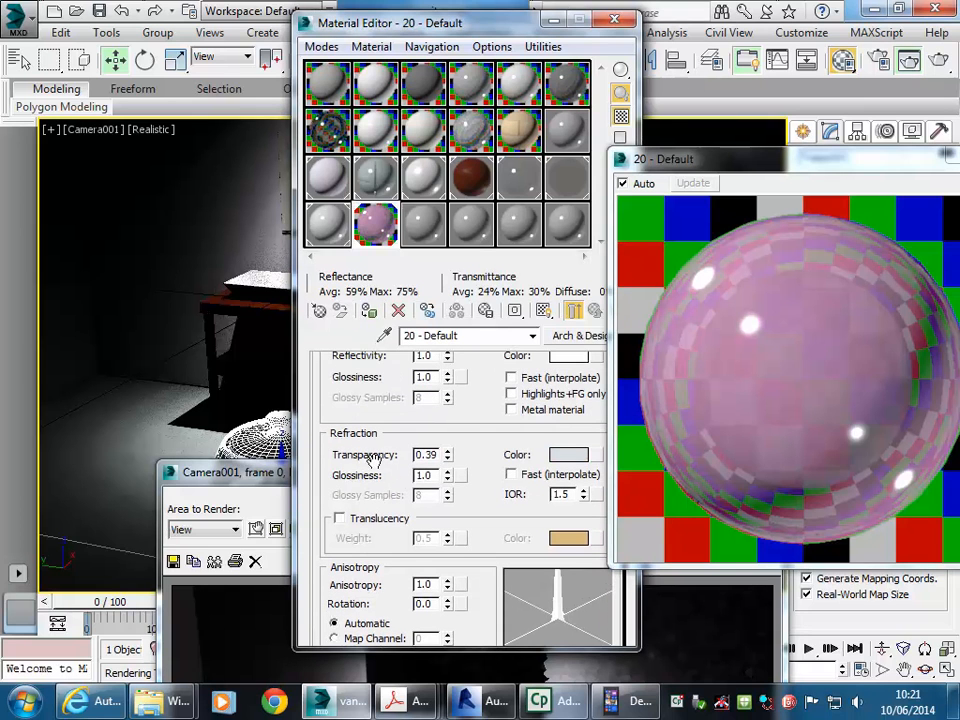
# Step: Enable translucency on the pink glass material and copy its diffuse colour to the translucency colour
pyautogui.click(340, 519)
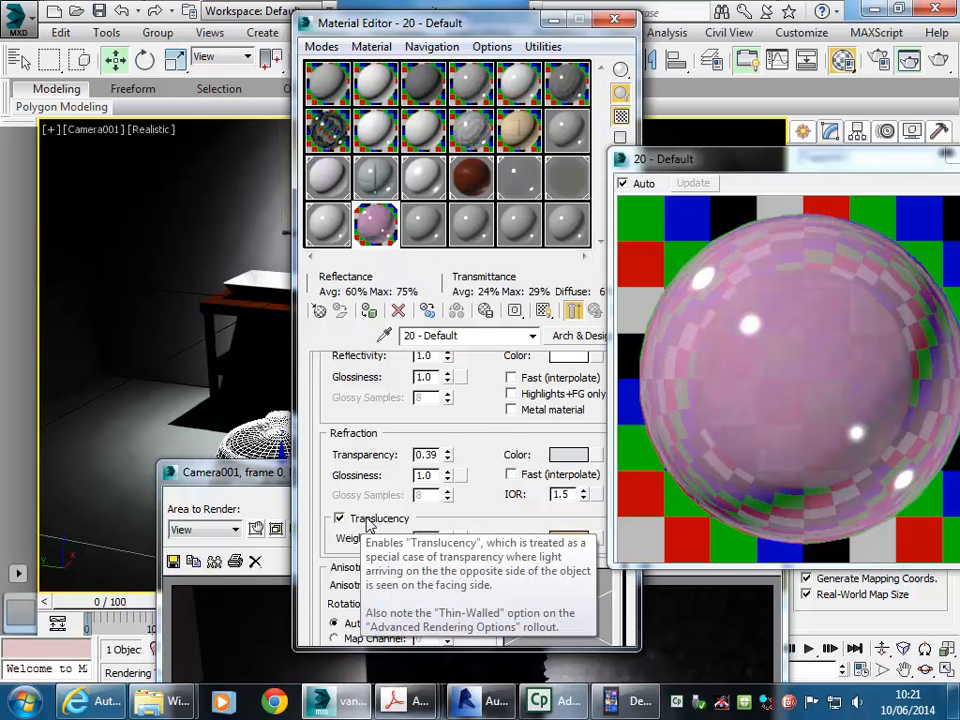
pyautogui.scroll(3, 326, 488)
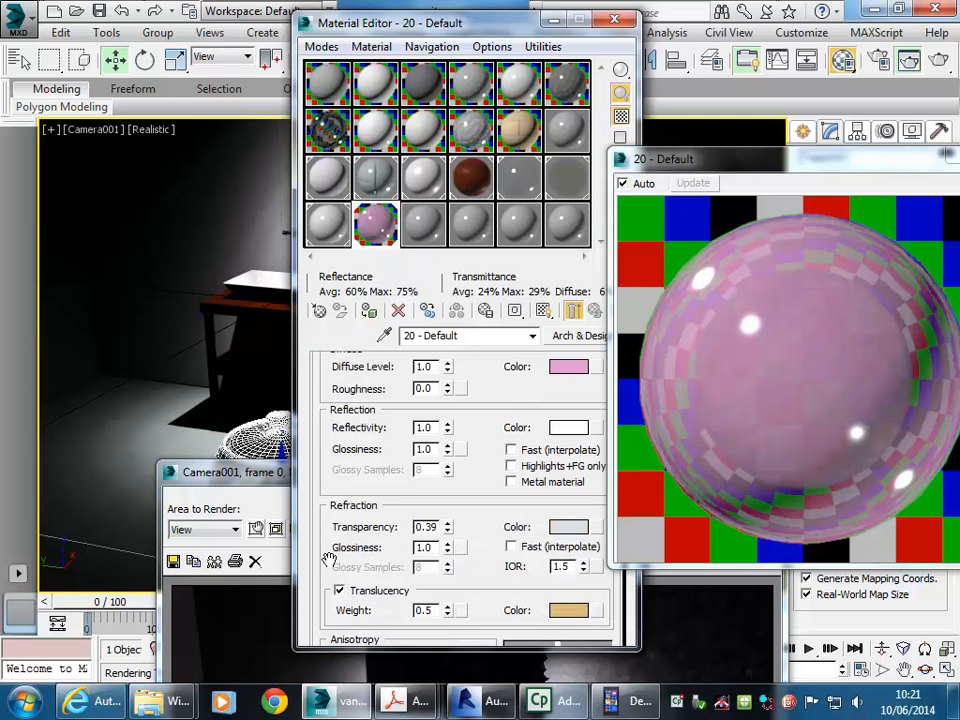
pyautogui.rightClick(572, 384)
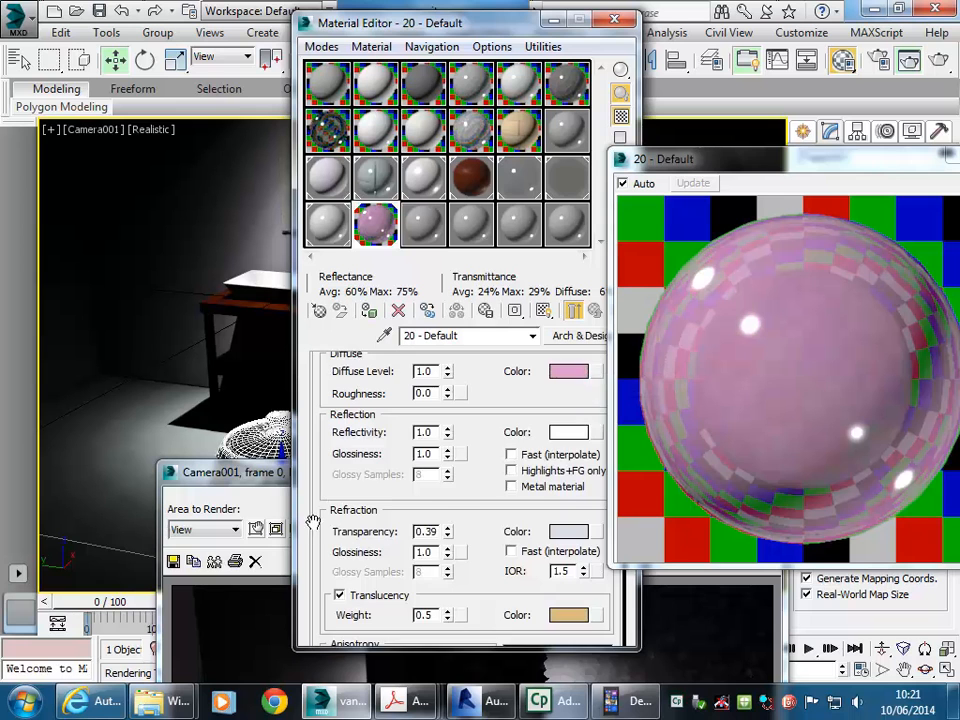
pyautogui.scroll(-3, 313, 522)
pyautogui.rightClick(566, 489)
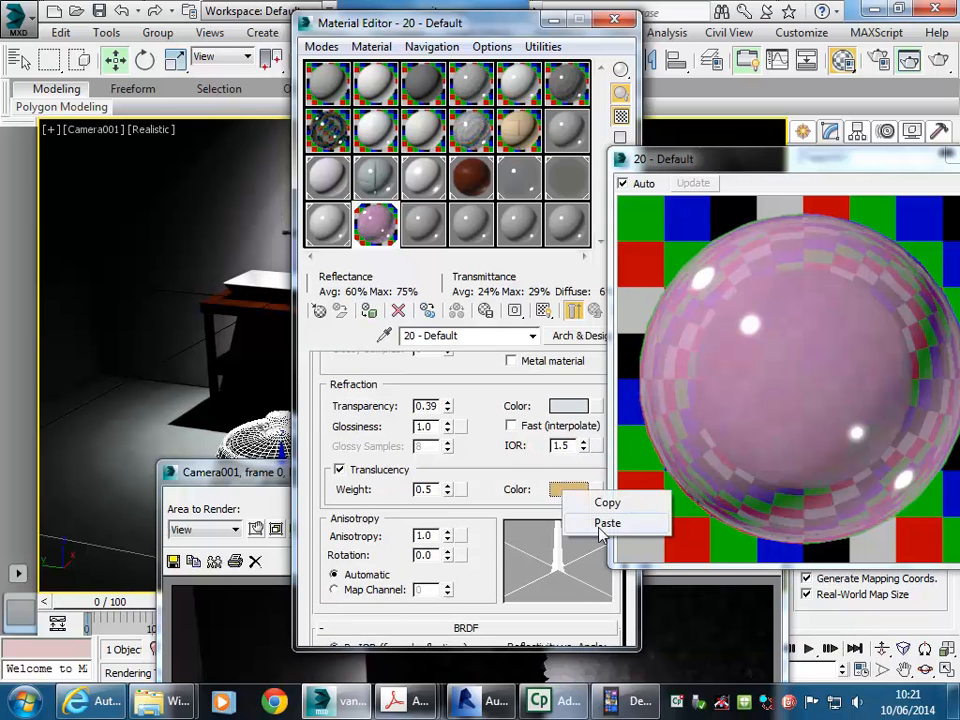
pyautogui.click(605, 523)
# Step: Render the camera view with the translucent pink glass teapot, and close the sample preview, material editor and rendered image
pyautogui.click(943, 62)
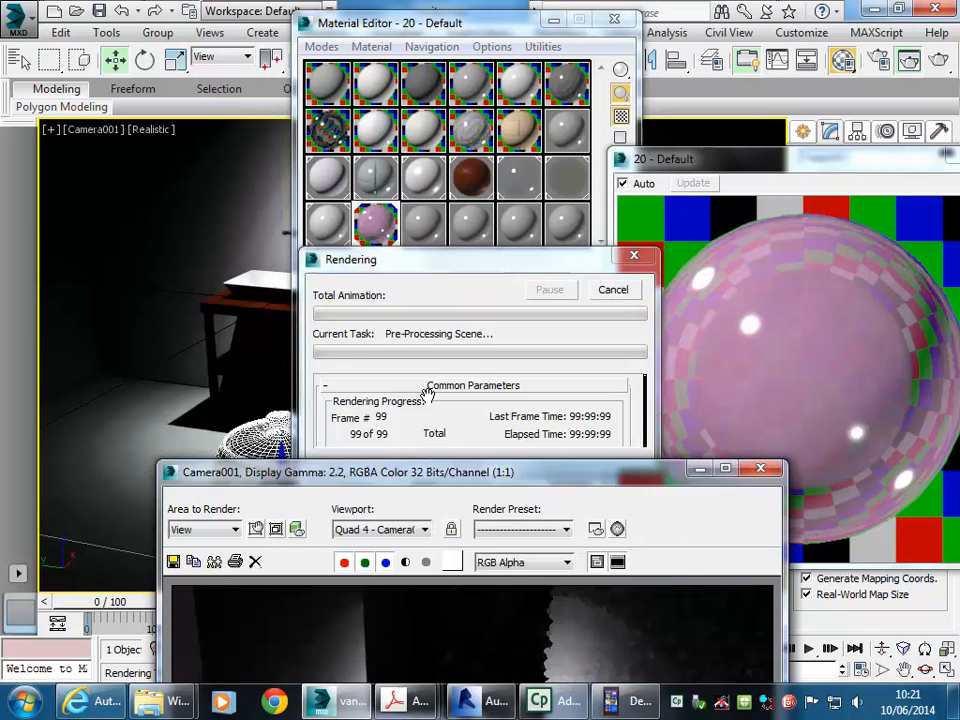
pyautogui.moveTo(474, 484); pyautogui.dragTo(457, 59)
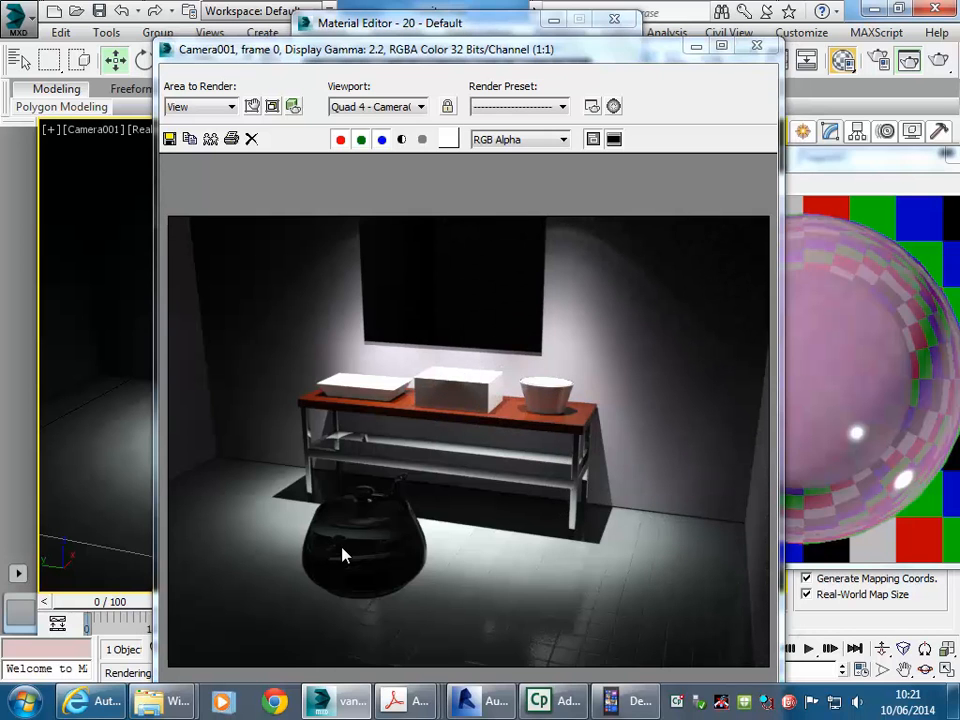
pyautogui.click(827, 161)
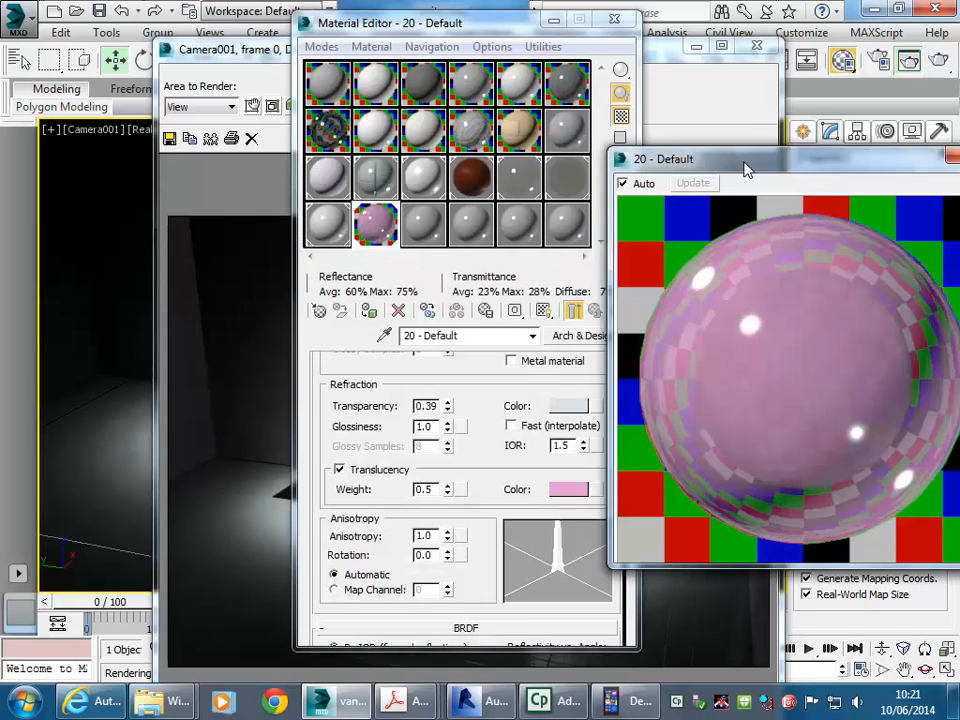
pyautogui.moveTo(896, 156); pyautogui.dragTo(610, 136)
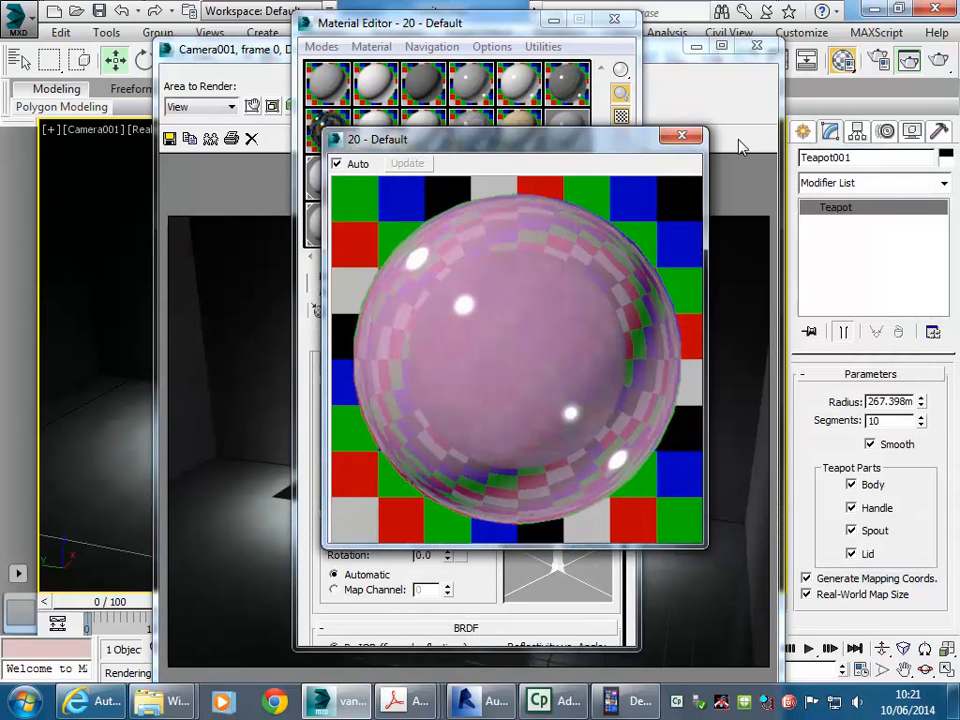
pyautogui.click(682, 135)
pyautogui.click(614, 18)
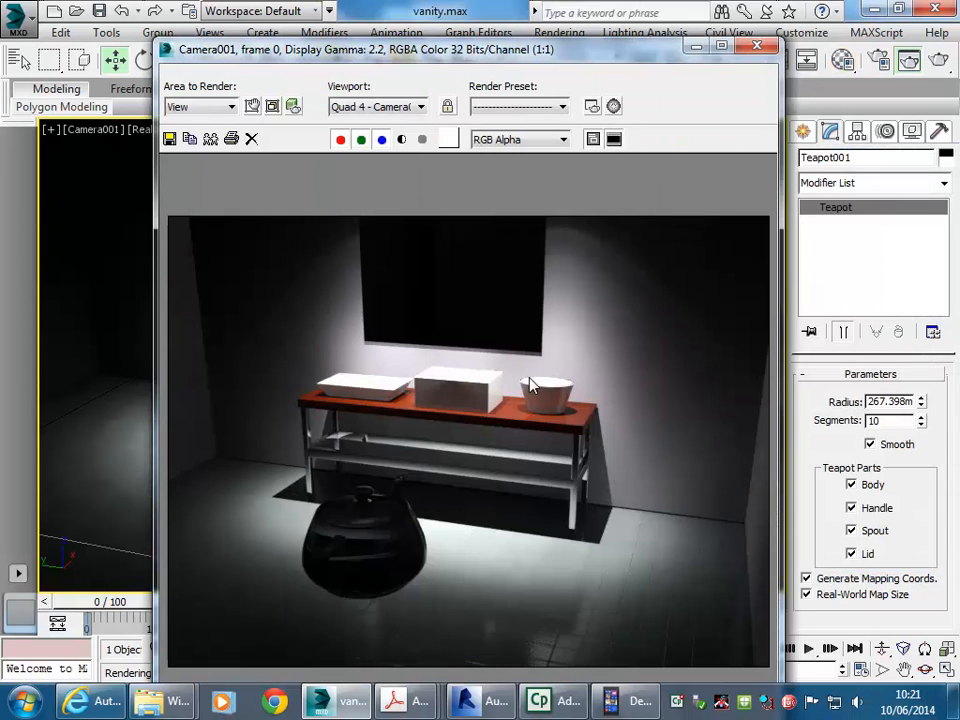
pyautogui.click(754, 46)
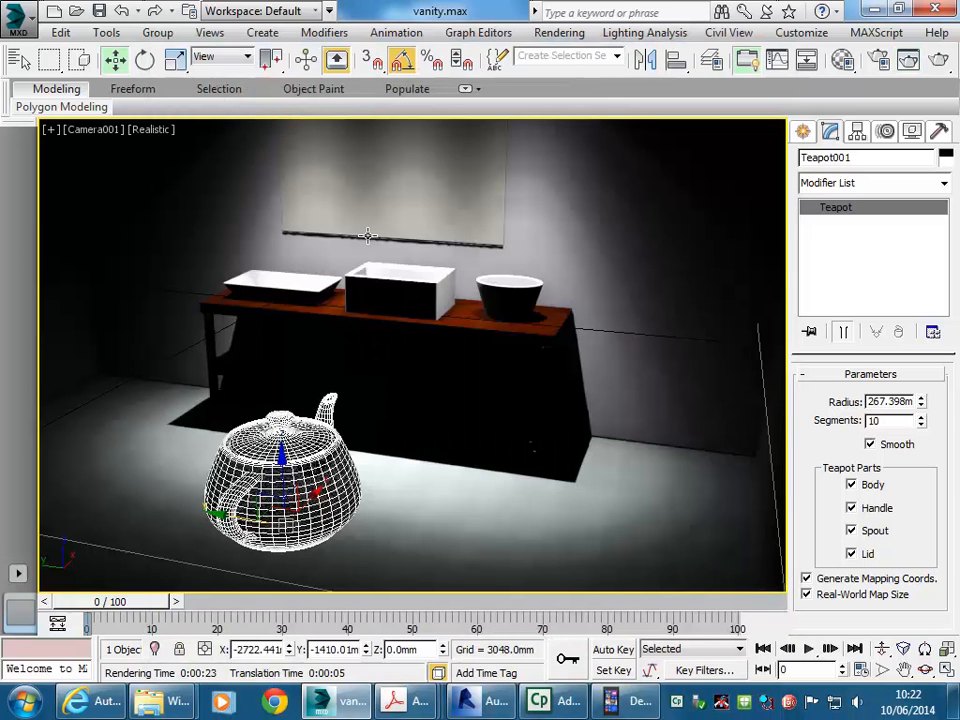